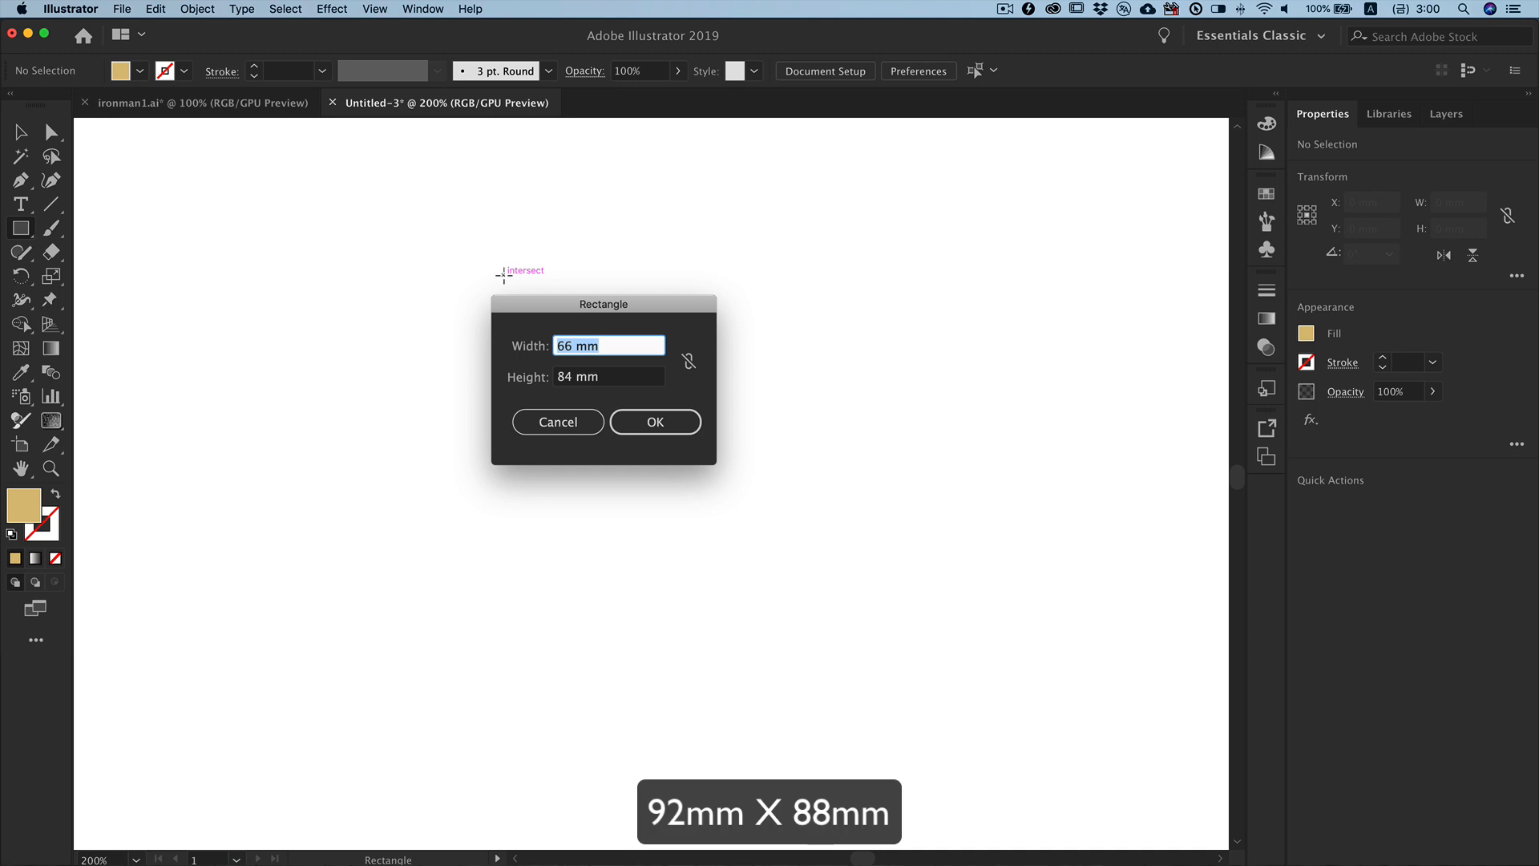
# Step: Create a rectangle 92 mm wide and 88 mm high
pyautogui.write('92')
pyautogui.press('Tab')
pyautogui.write('88')
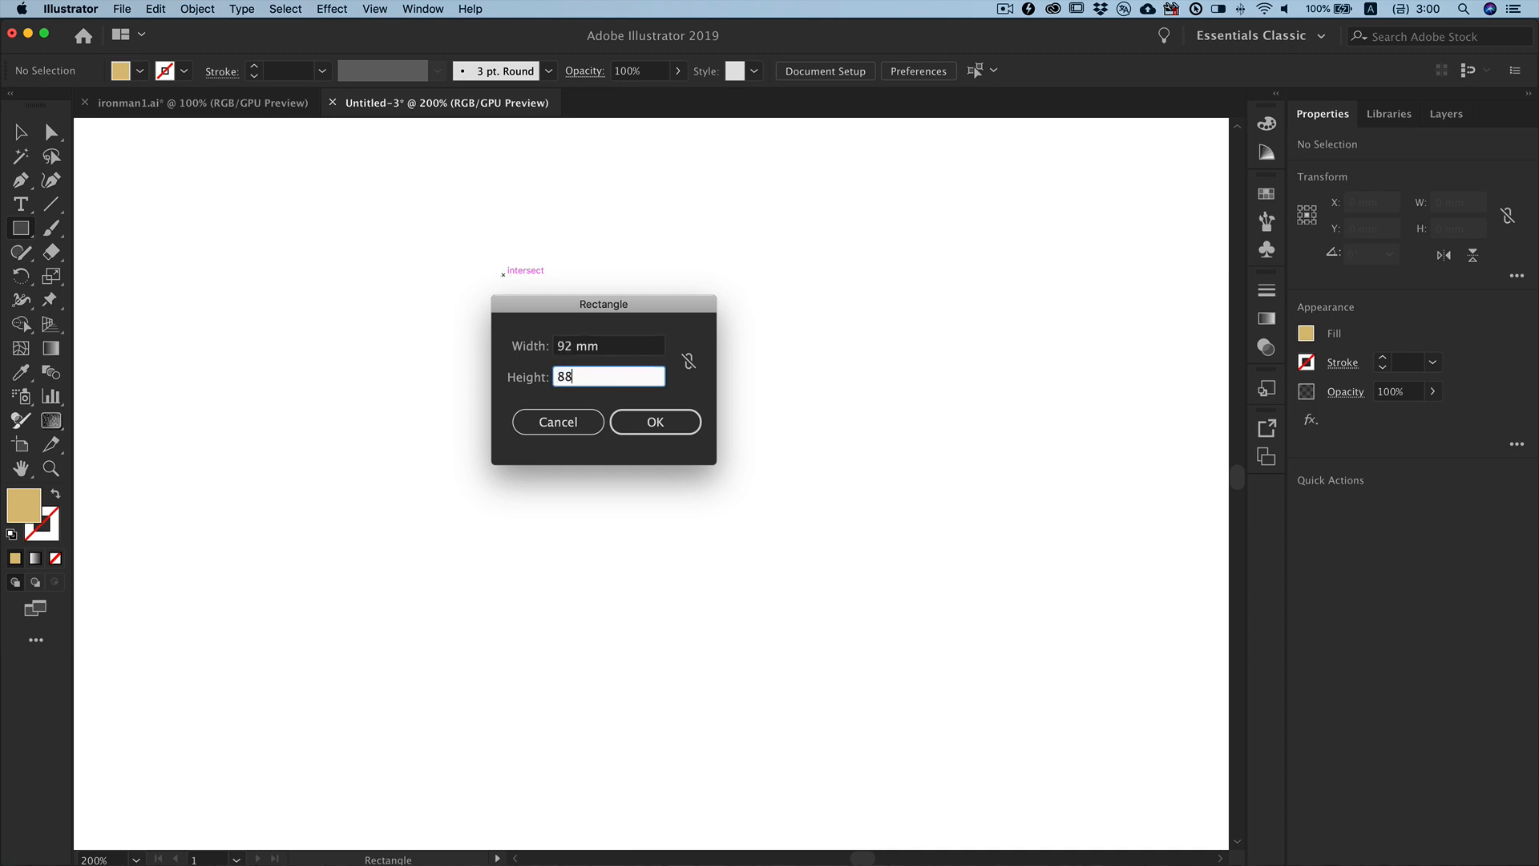
pyautogui.press('Return')
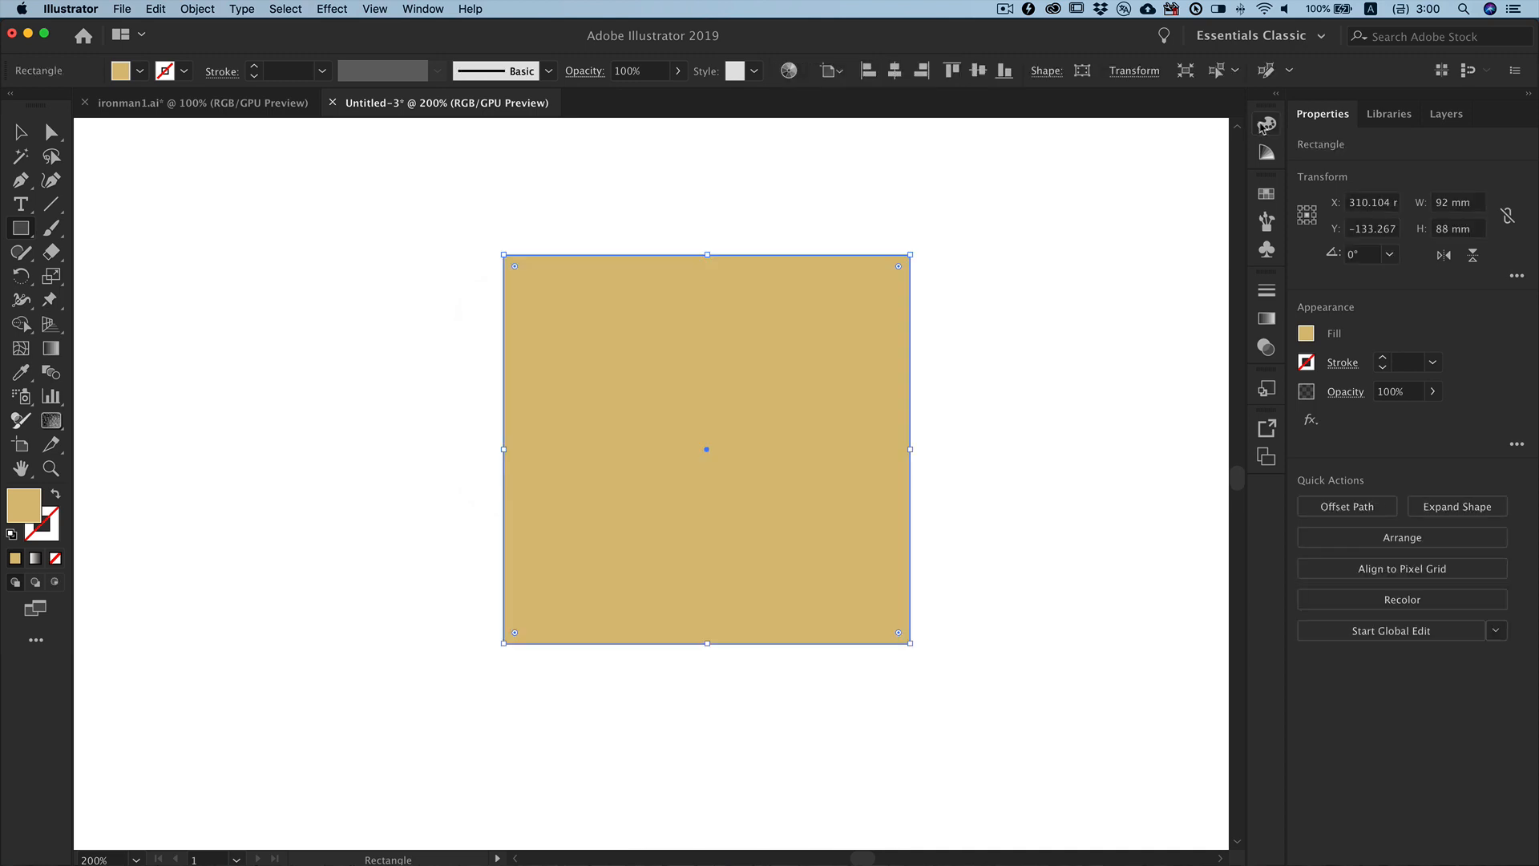
# Step: Set the 92 × 88 mm rectangle's fill to dark red, hex a32521
pyautogui.click(1264, 125)
pyautogui.click(1212, 250)
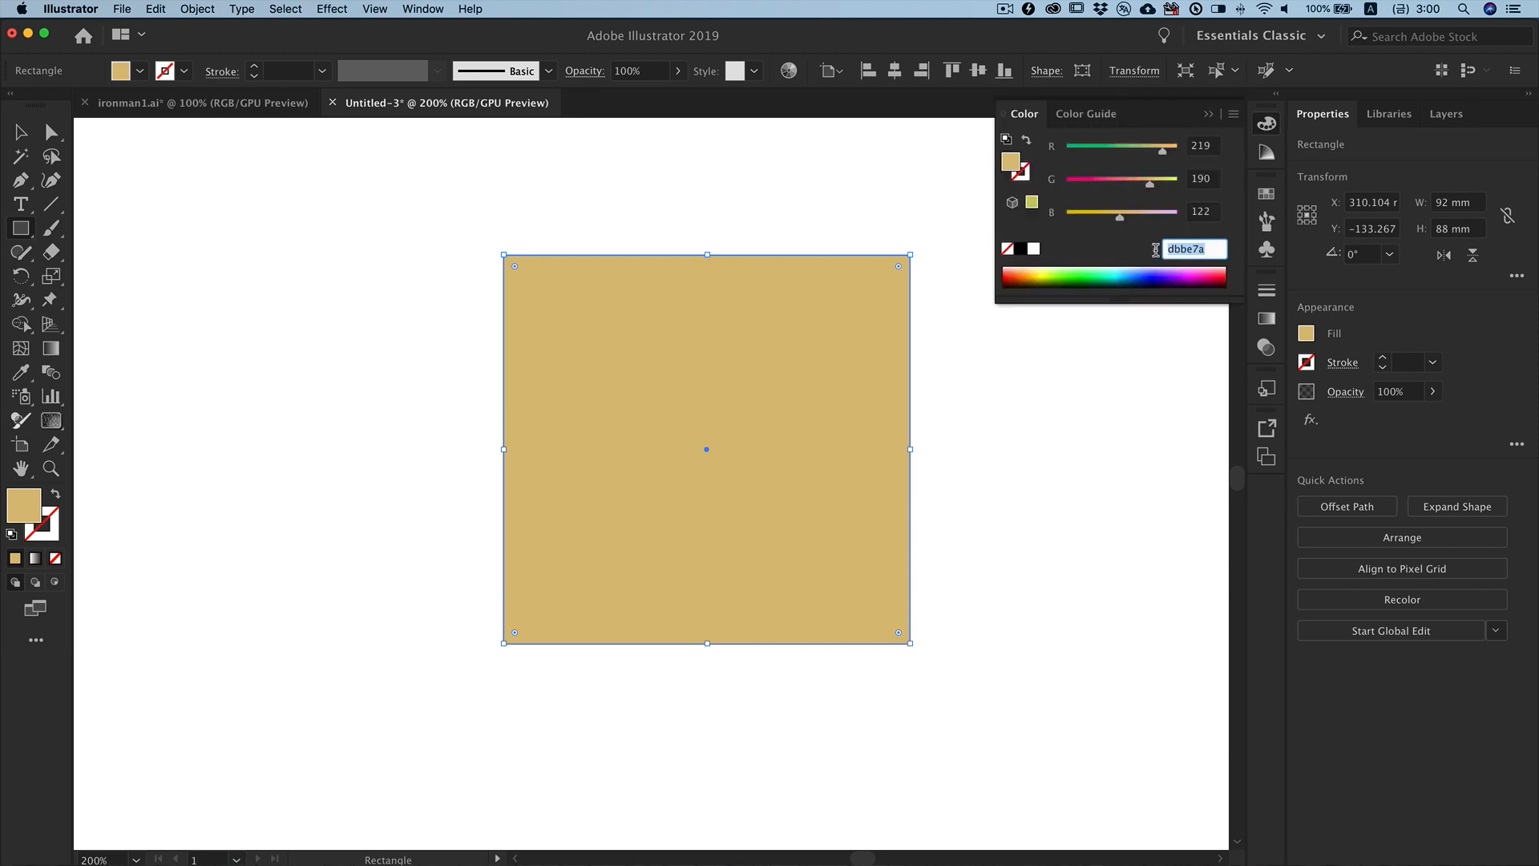
pyautogui.write('a3')
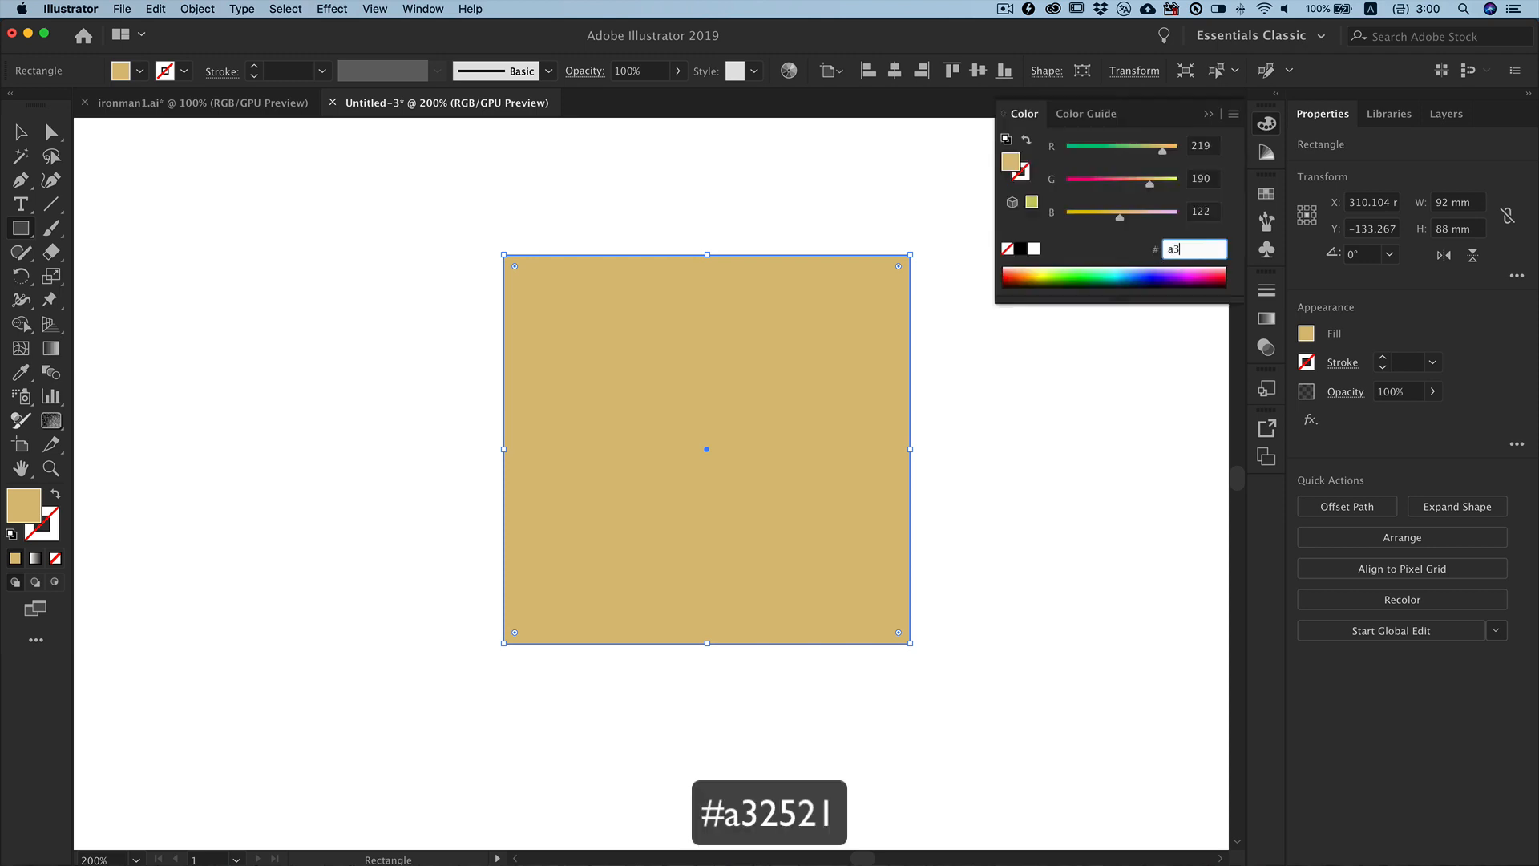
pyautogui.write('2521')
pyautogui.press('Return')
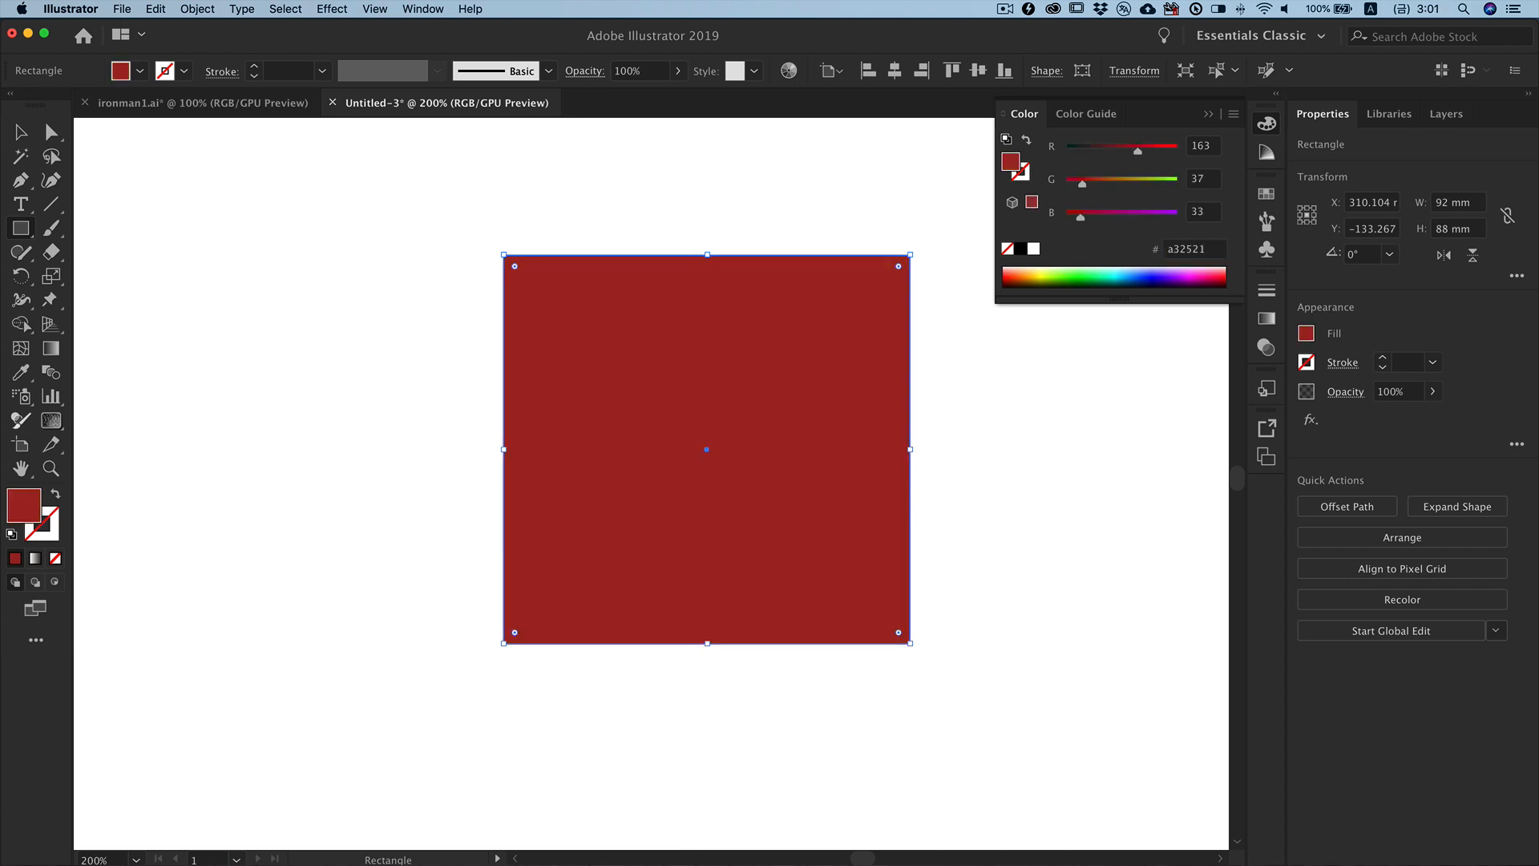
# Step: Create a second rectangle 92 mm wide and 72 mm high beside the red one
pyautogui.click(374, 346)
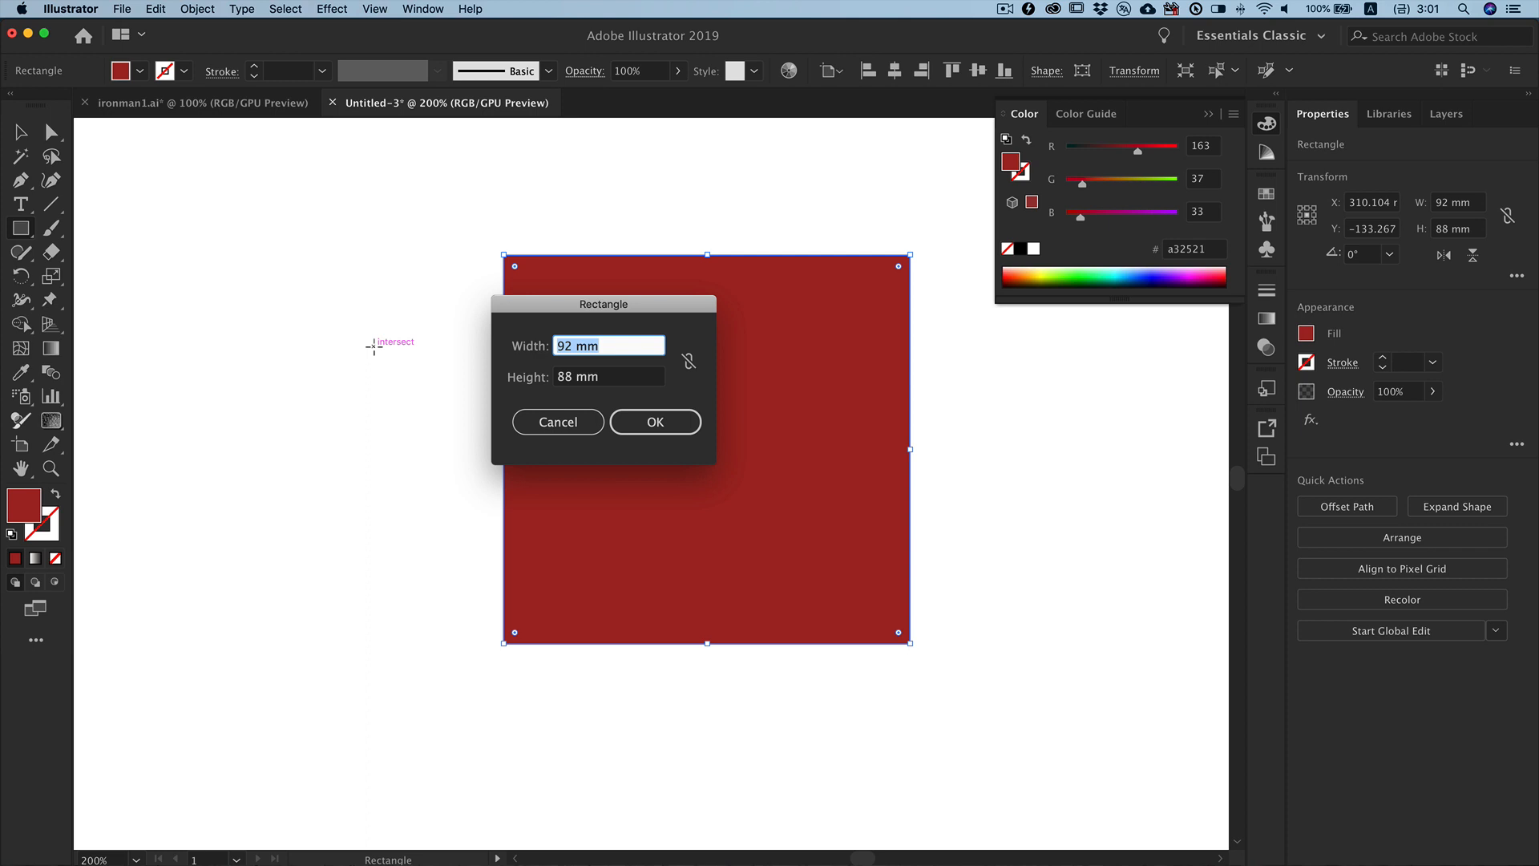
pyautogui.write('92')
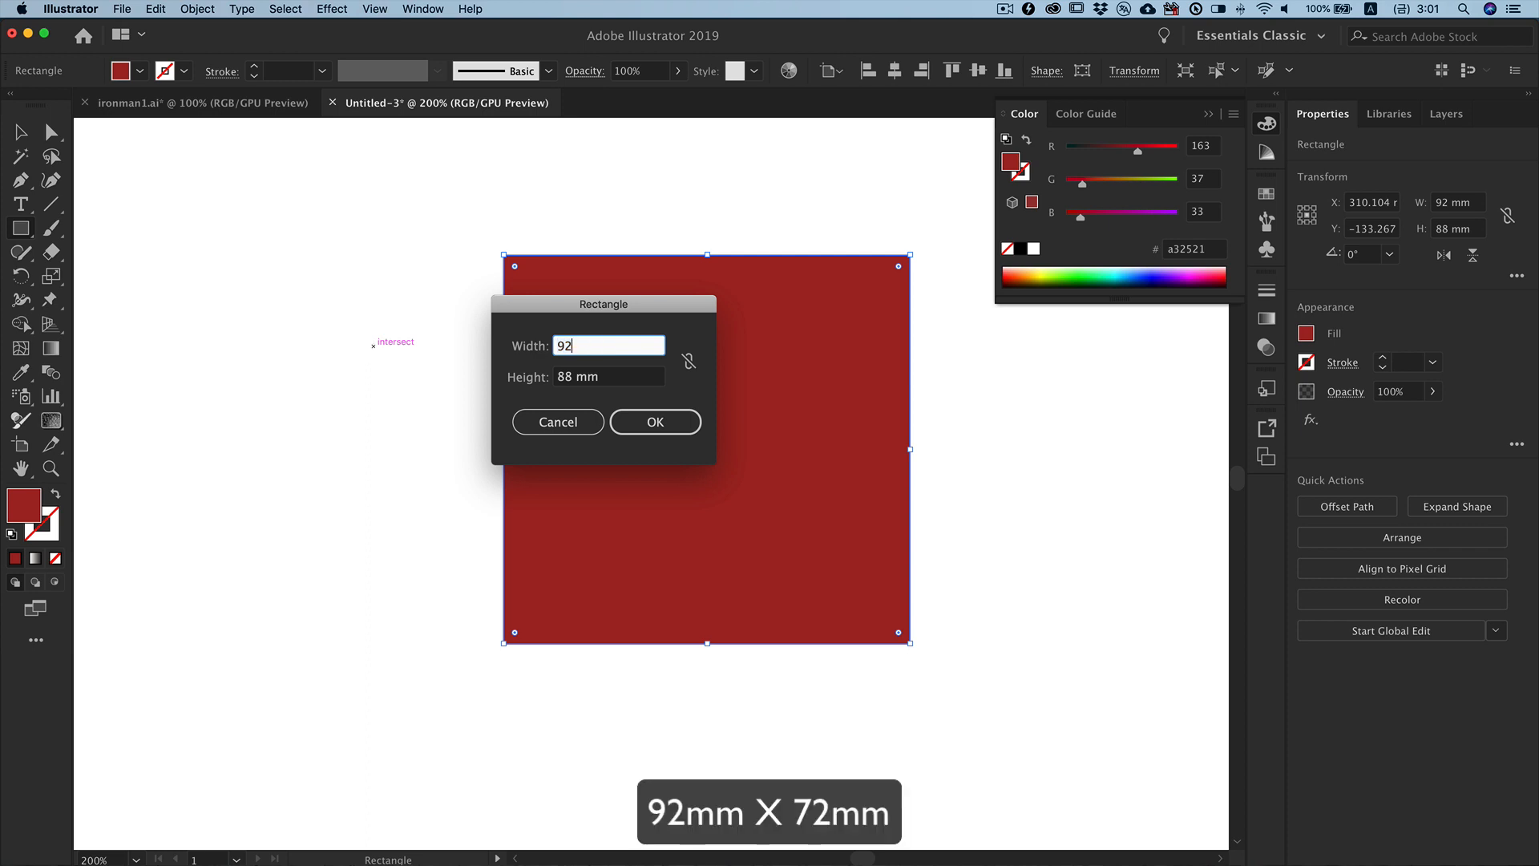
pyautogui.press('Tab')
pyautogui.write('72')
pyautogui.press('Return')
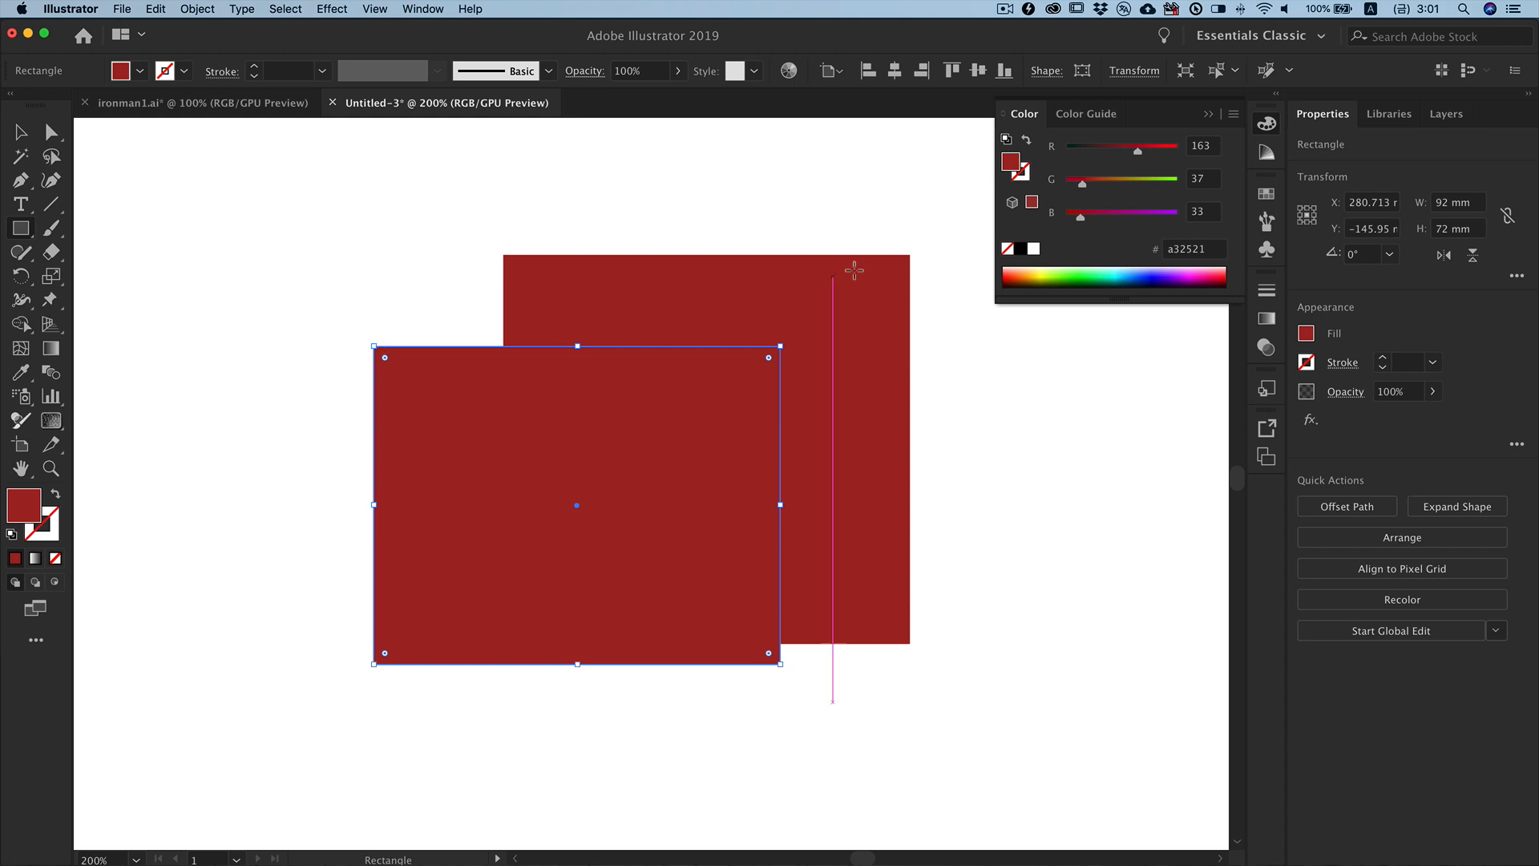
# Step: Set the 92 × 72 mm rectangle's fill to orange-brown, hex bc8123
pyautogui.click(1193, 248)
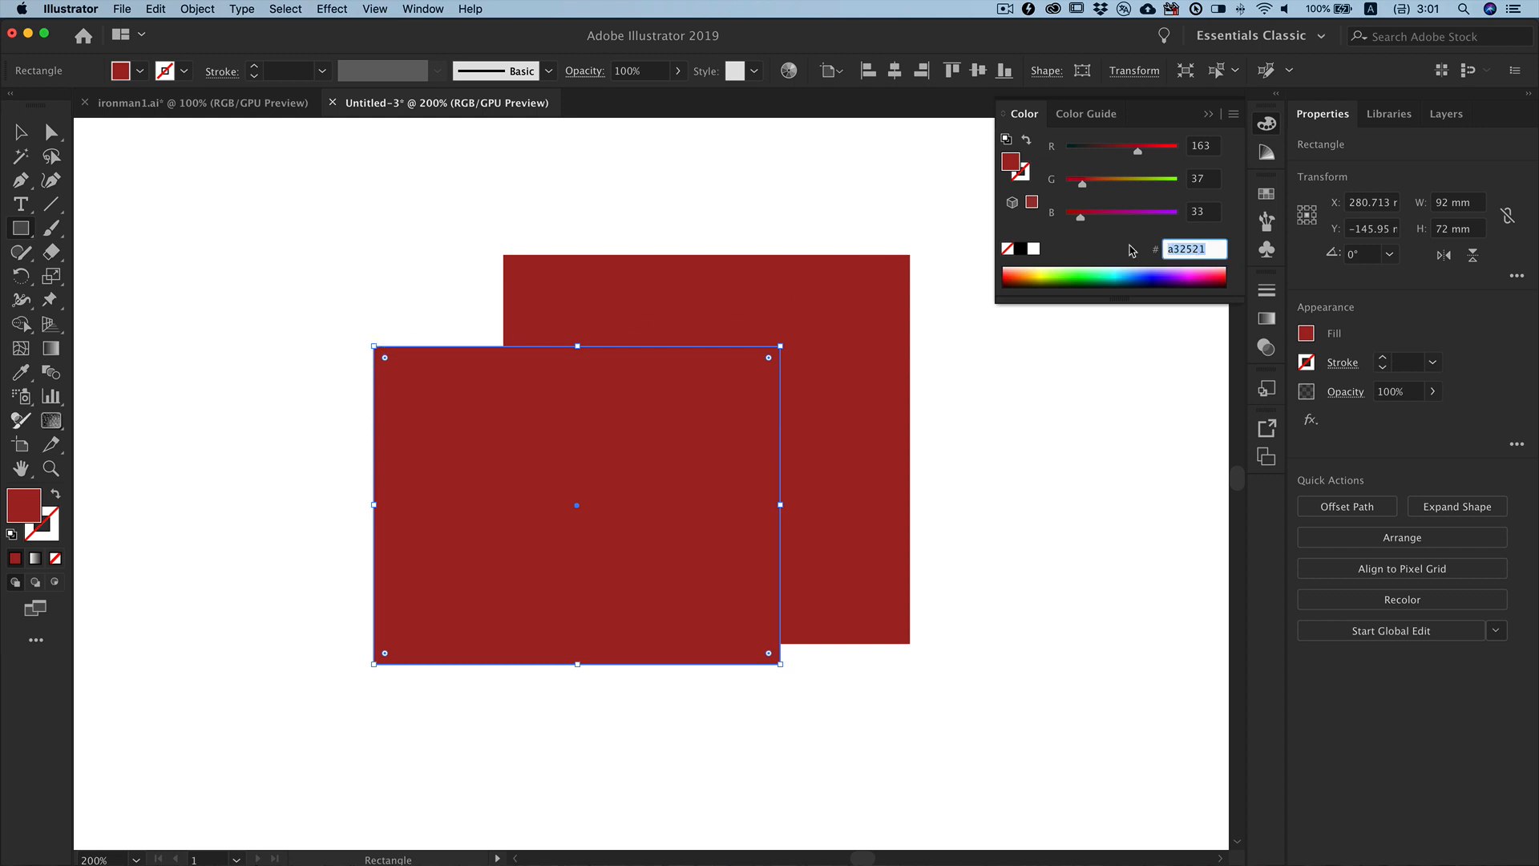
pyautogui.write('bc')
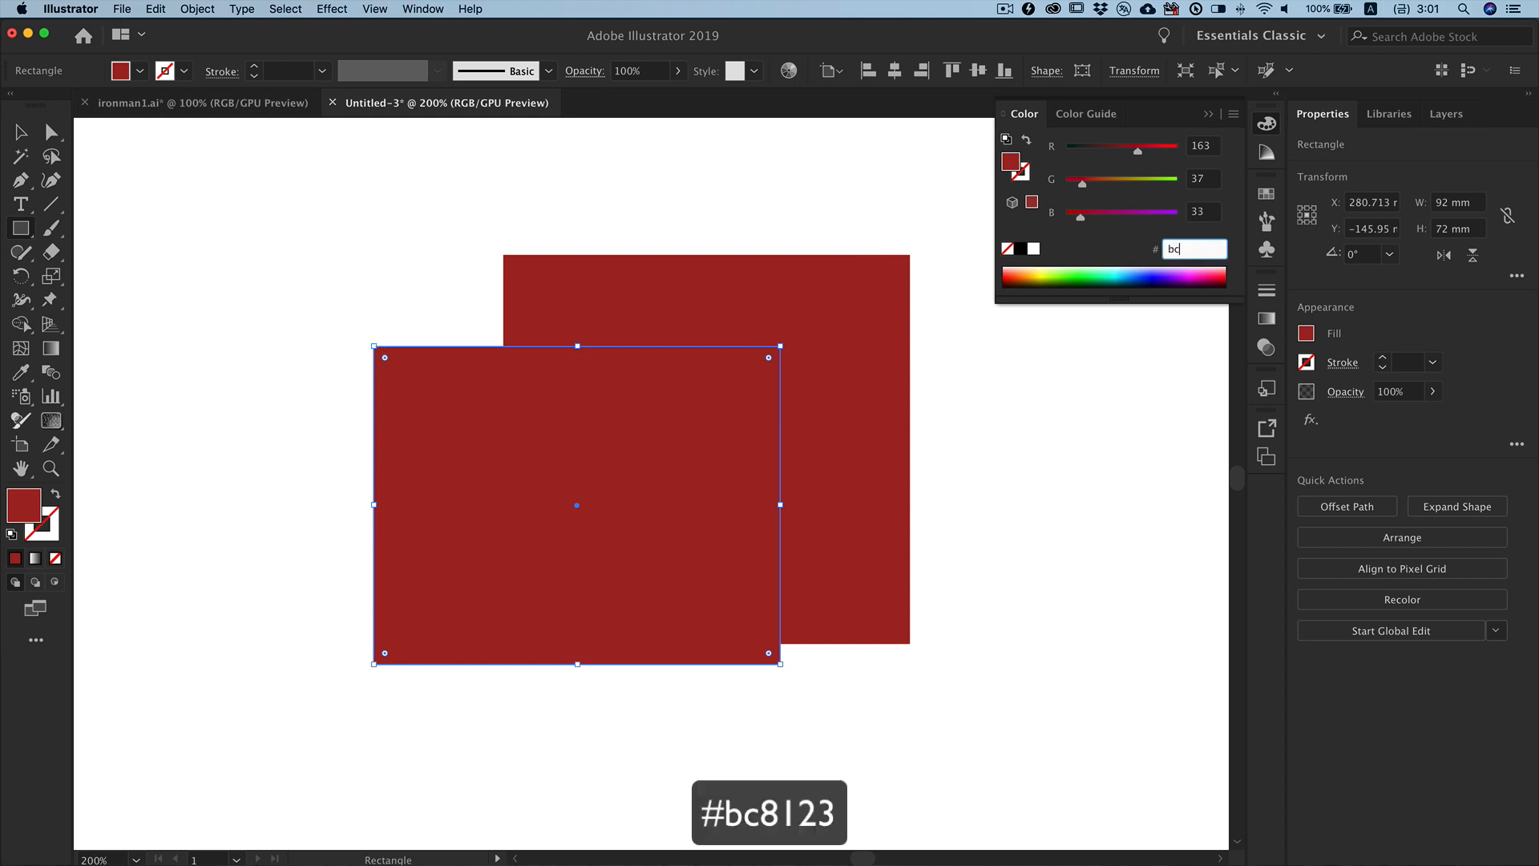
pyautogui.write('8123')
pyautogui.press('Return')
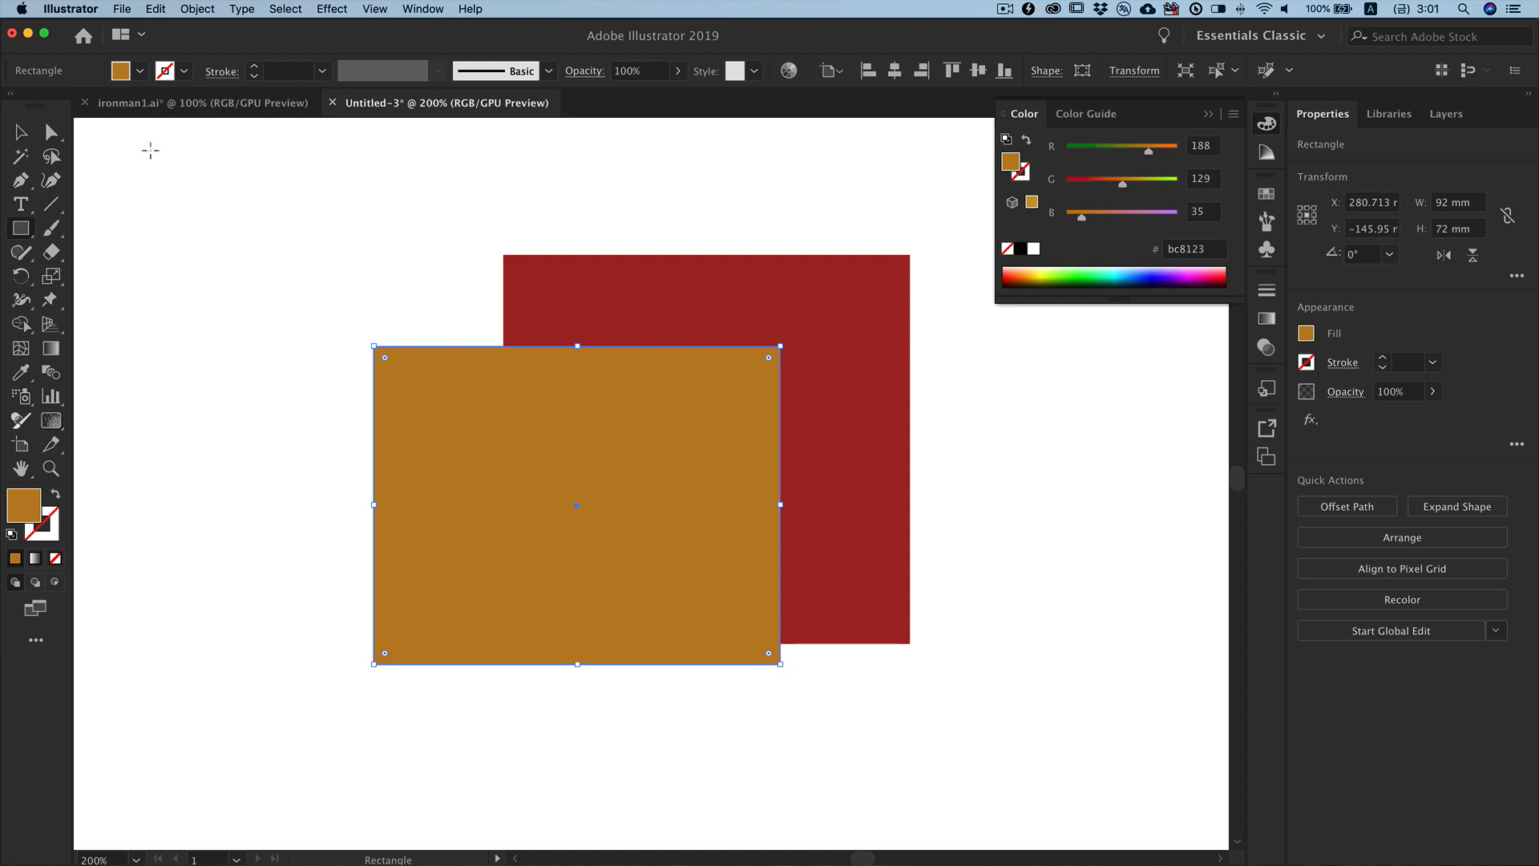
# Step: Move the orange-brown rectangle over the red one, aligning their top edges and sides, and deselect it
pyautogui.click(22, 134)
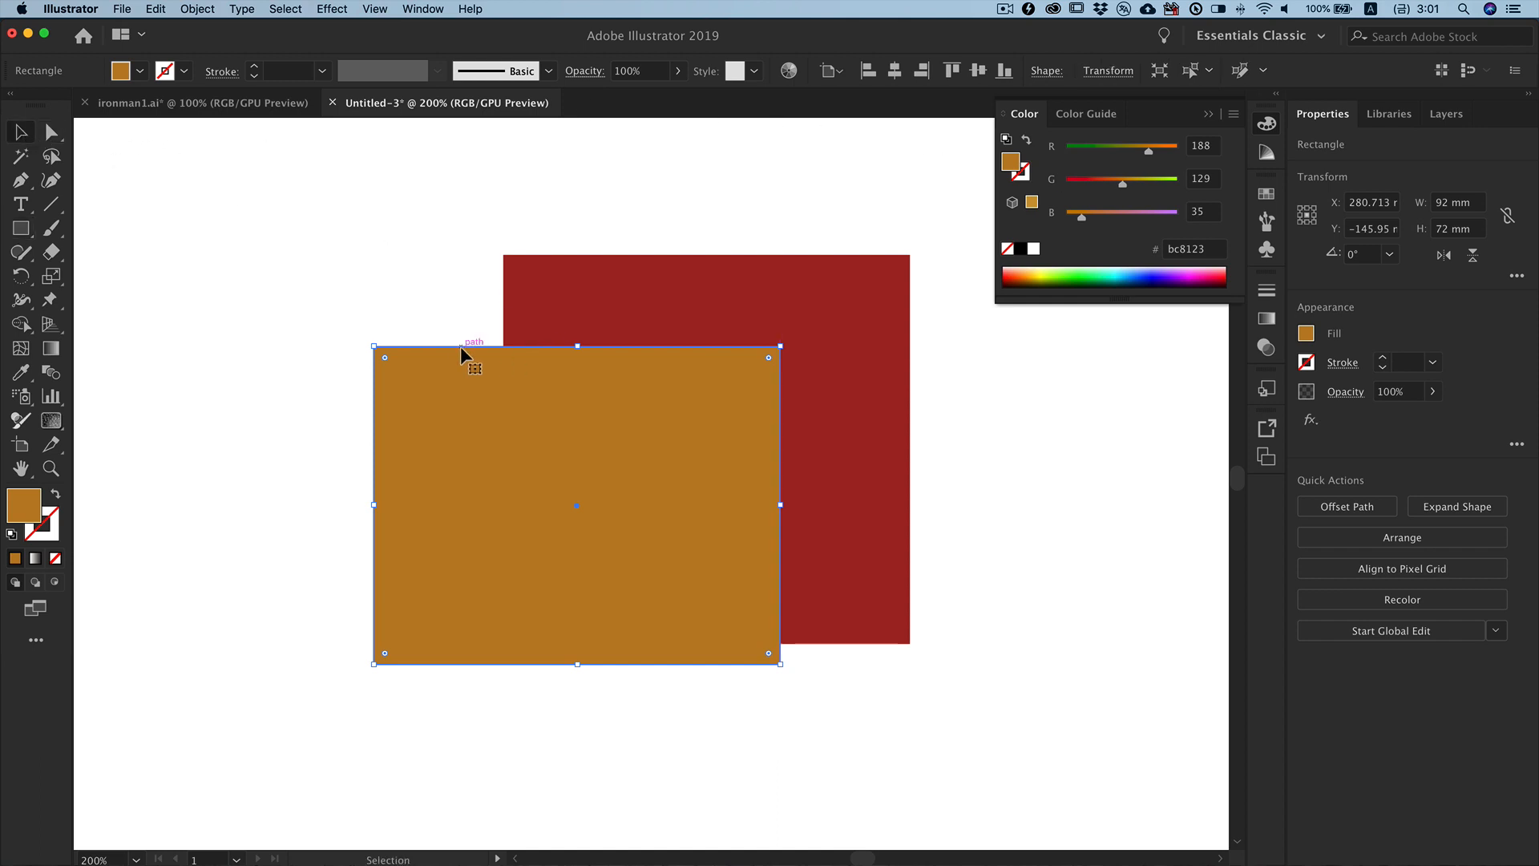
pyautogui.moveTo(460, 347); pyautogui.dragTo(591, 247)
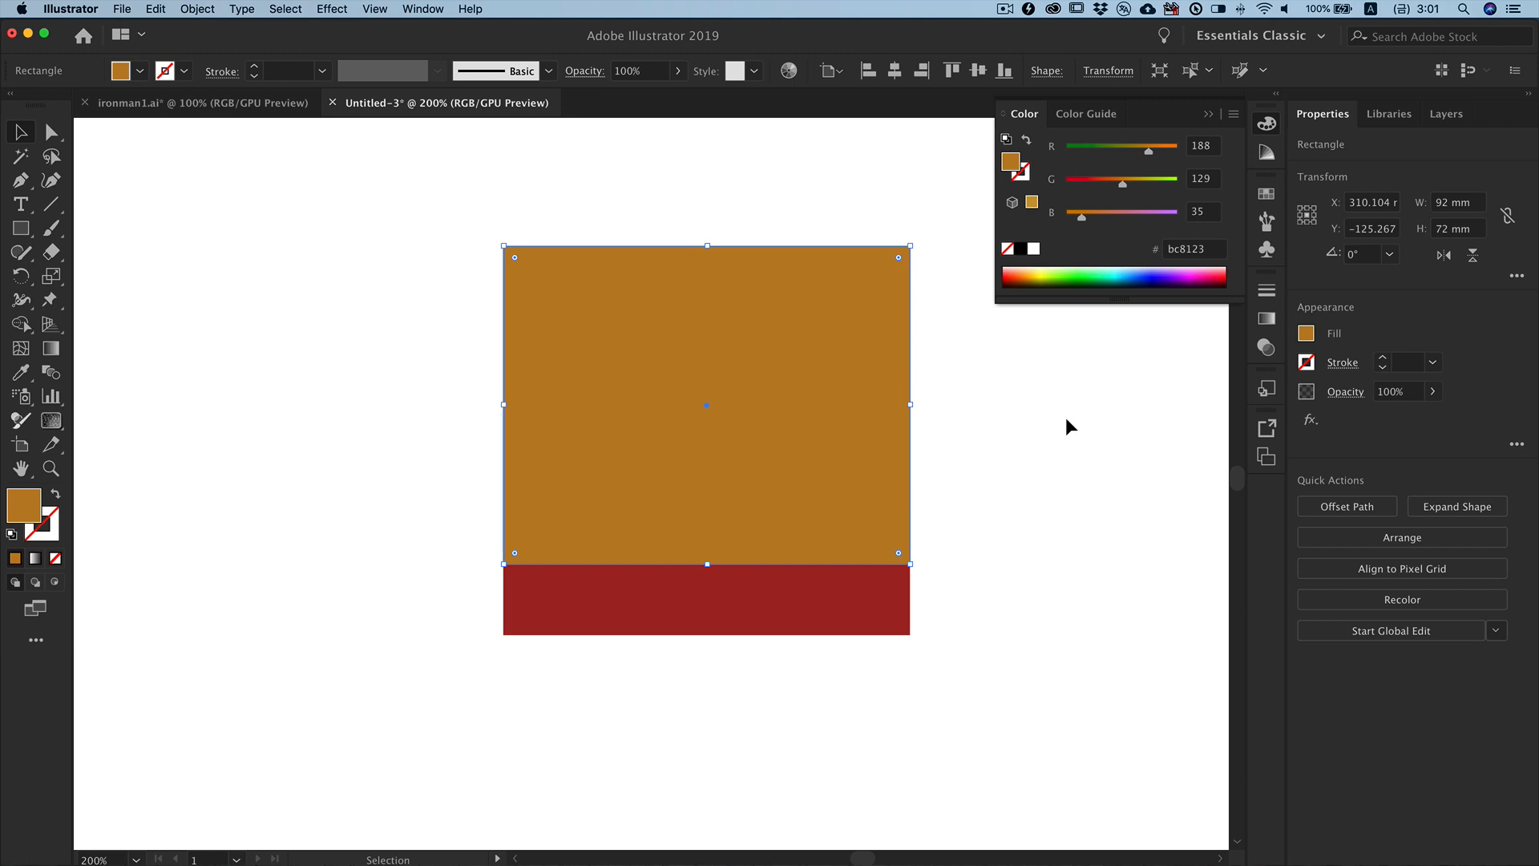
pyautogui.click(1067, 418)
# Step: Create a third rectangle 66 mm wide and 84 mm high on the empty canvas area left of the stacked shapes
pyautogui.click(21, 229)
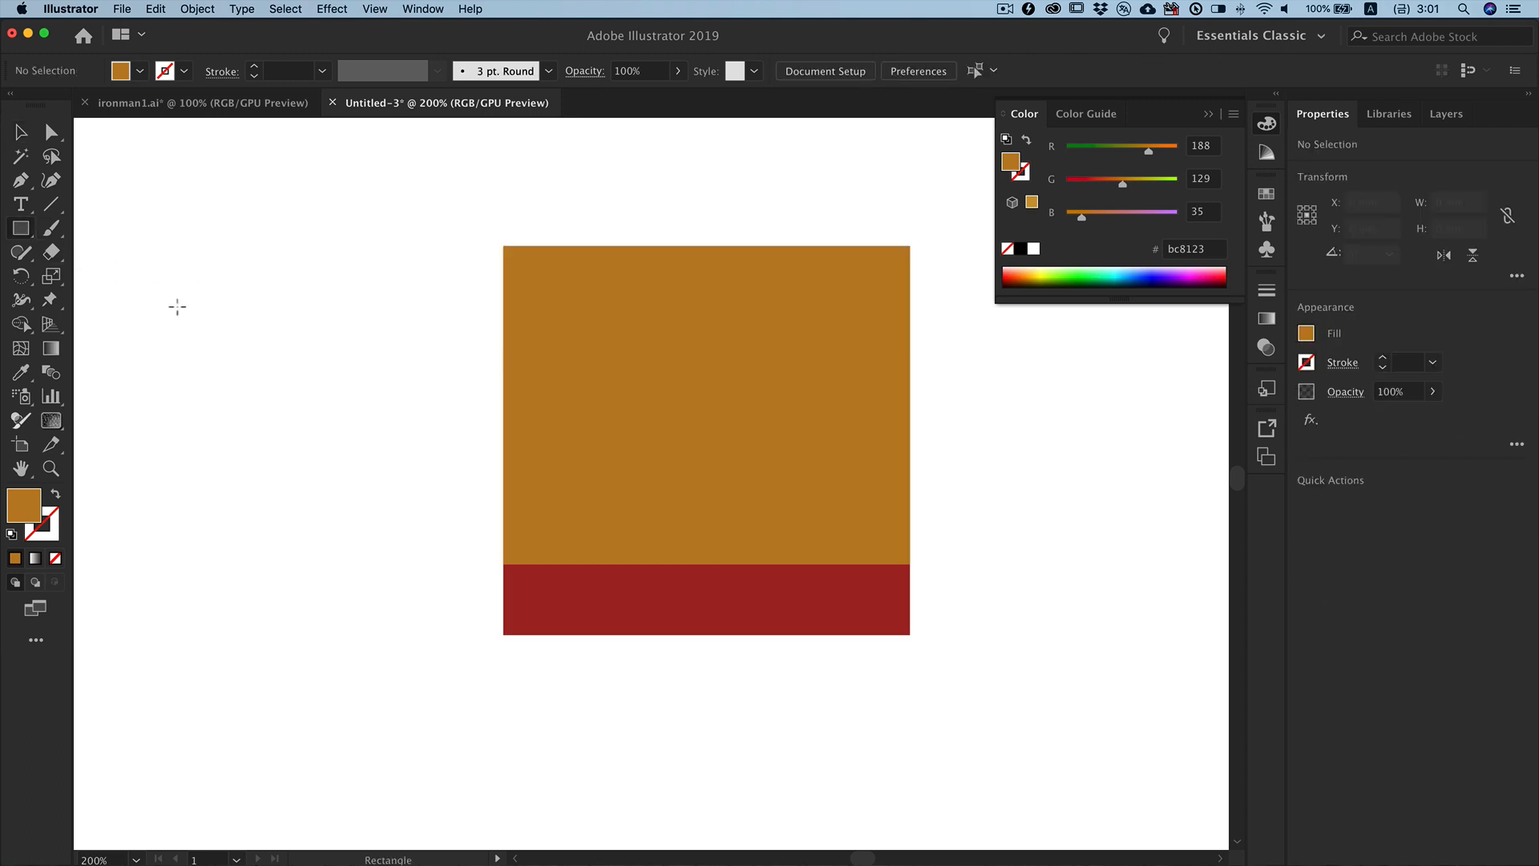
pyautogui.click(227, 331)
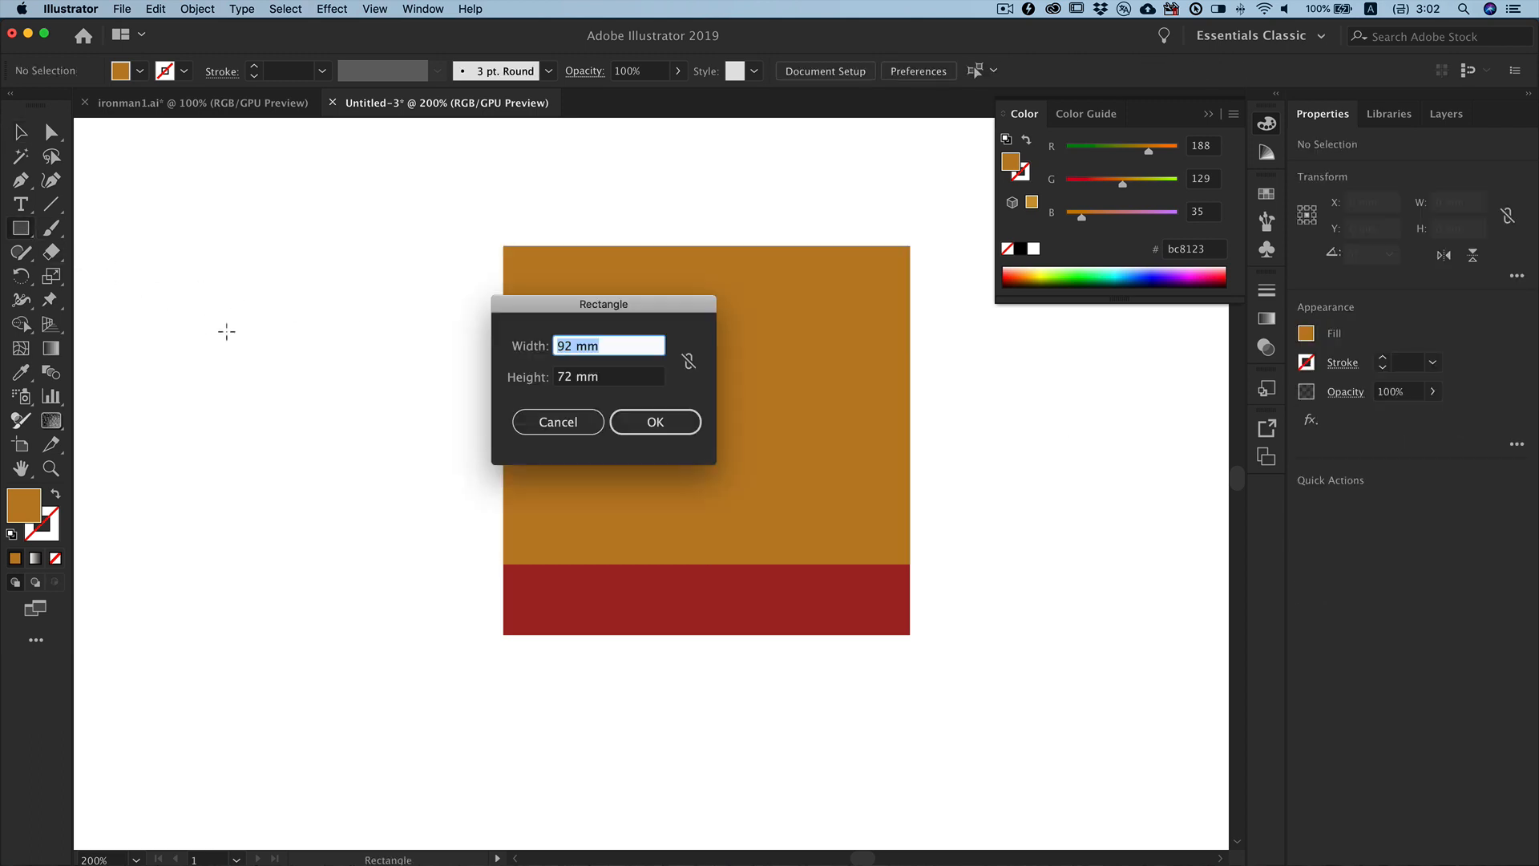
pyautogui.write('66')
pyautogui.press('Tab')
pyautogui.write('84')
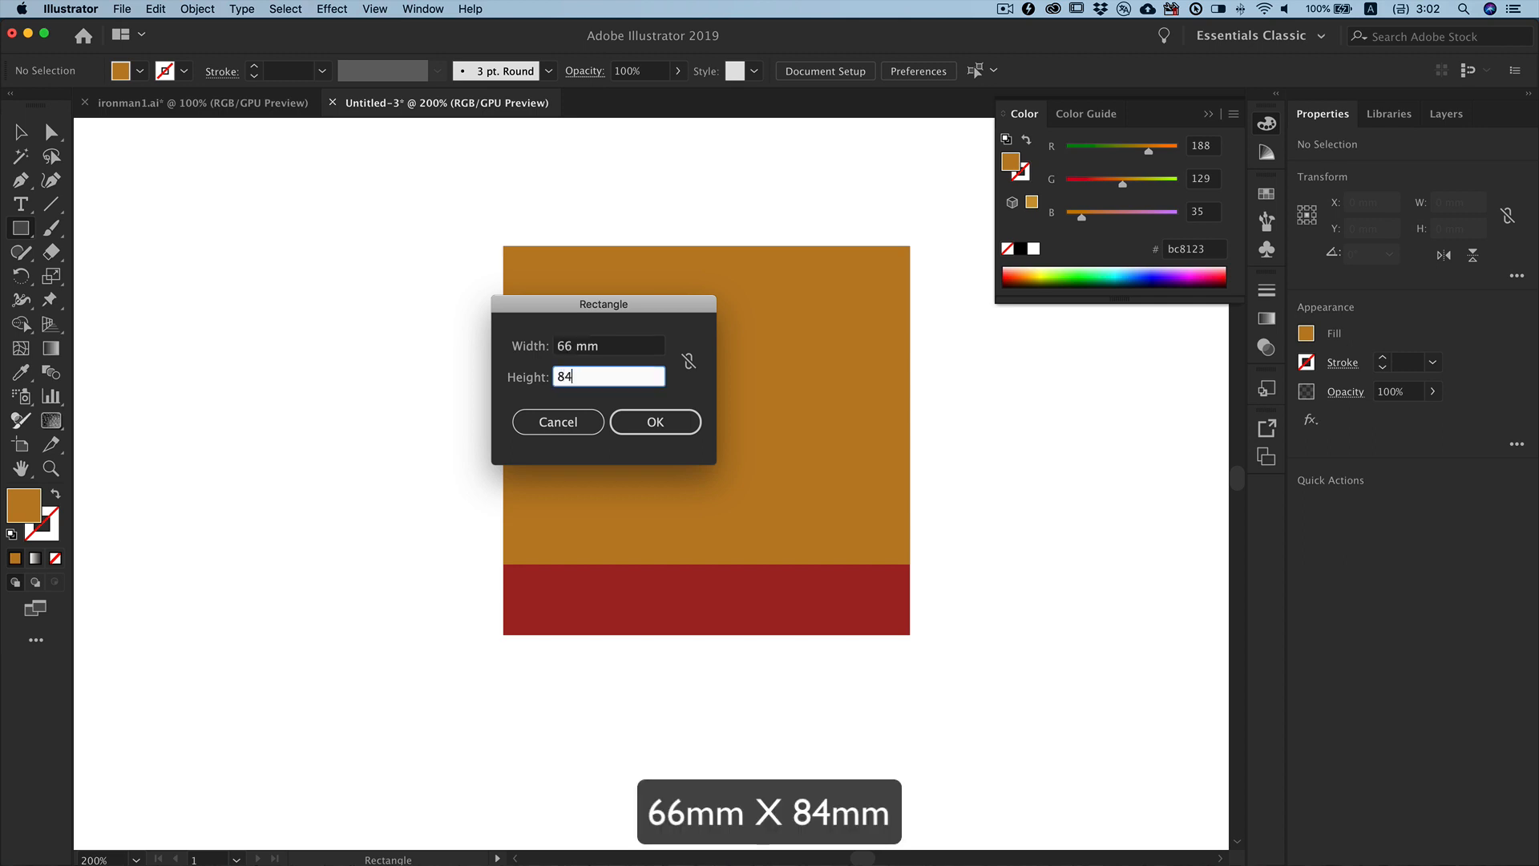
pyautogui.press('Return')
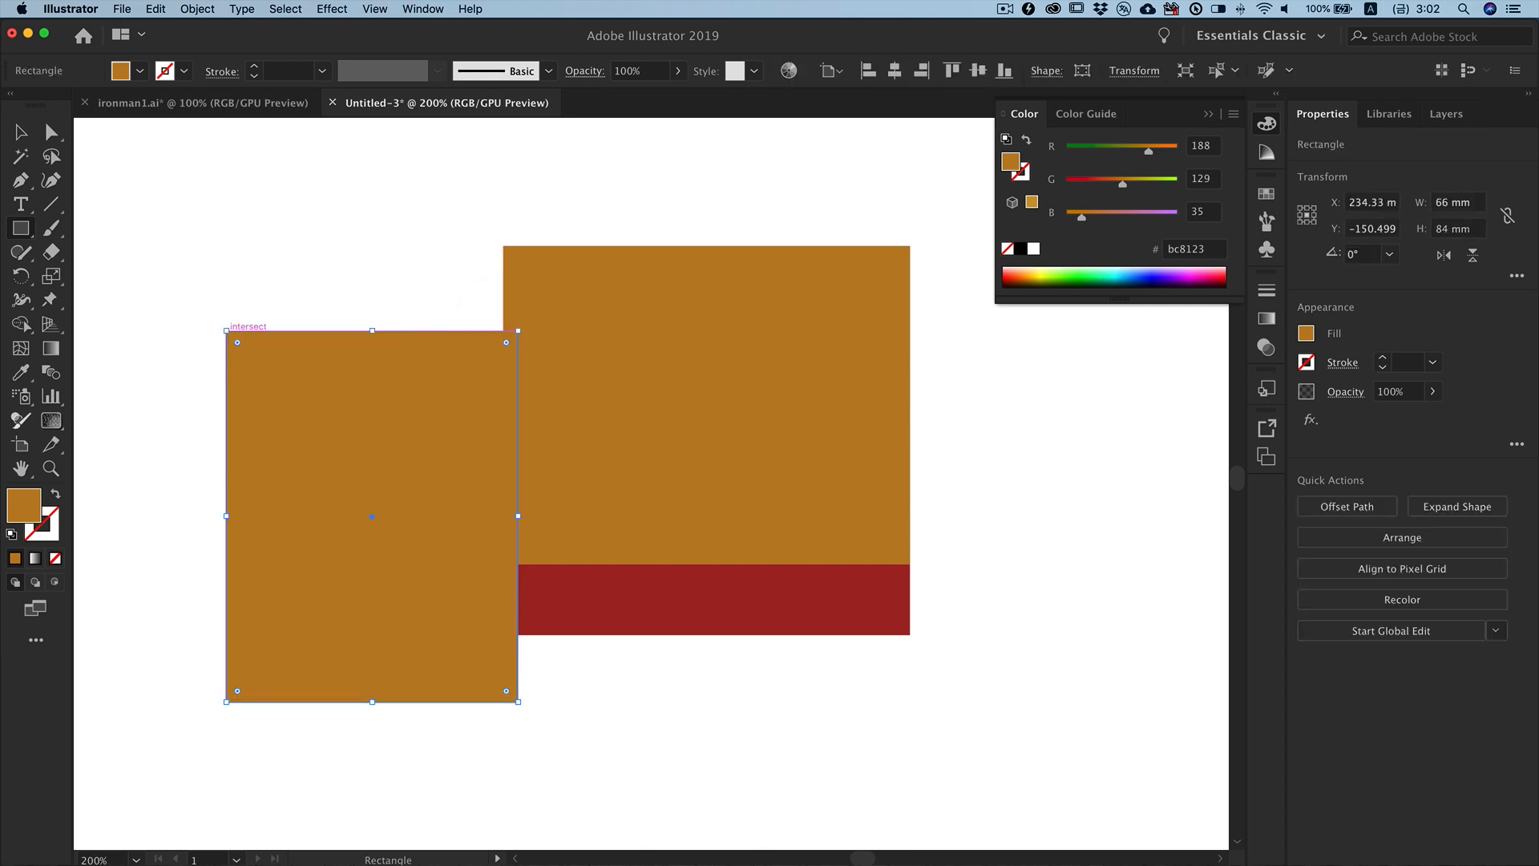
# Step: Set the 66 × 84 mm rectangle's fill to light tan, hex dbbe7a
pyautogui.click(1182, 249)
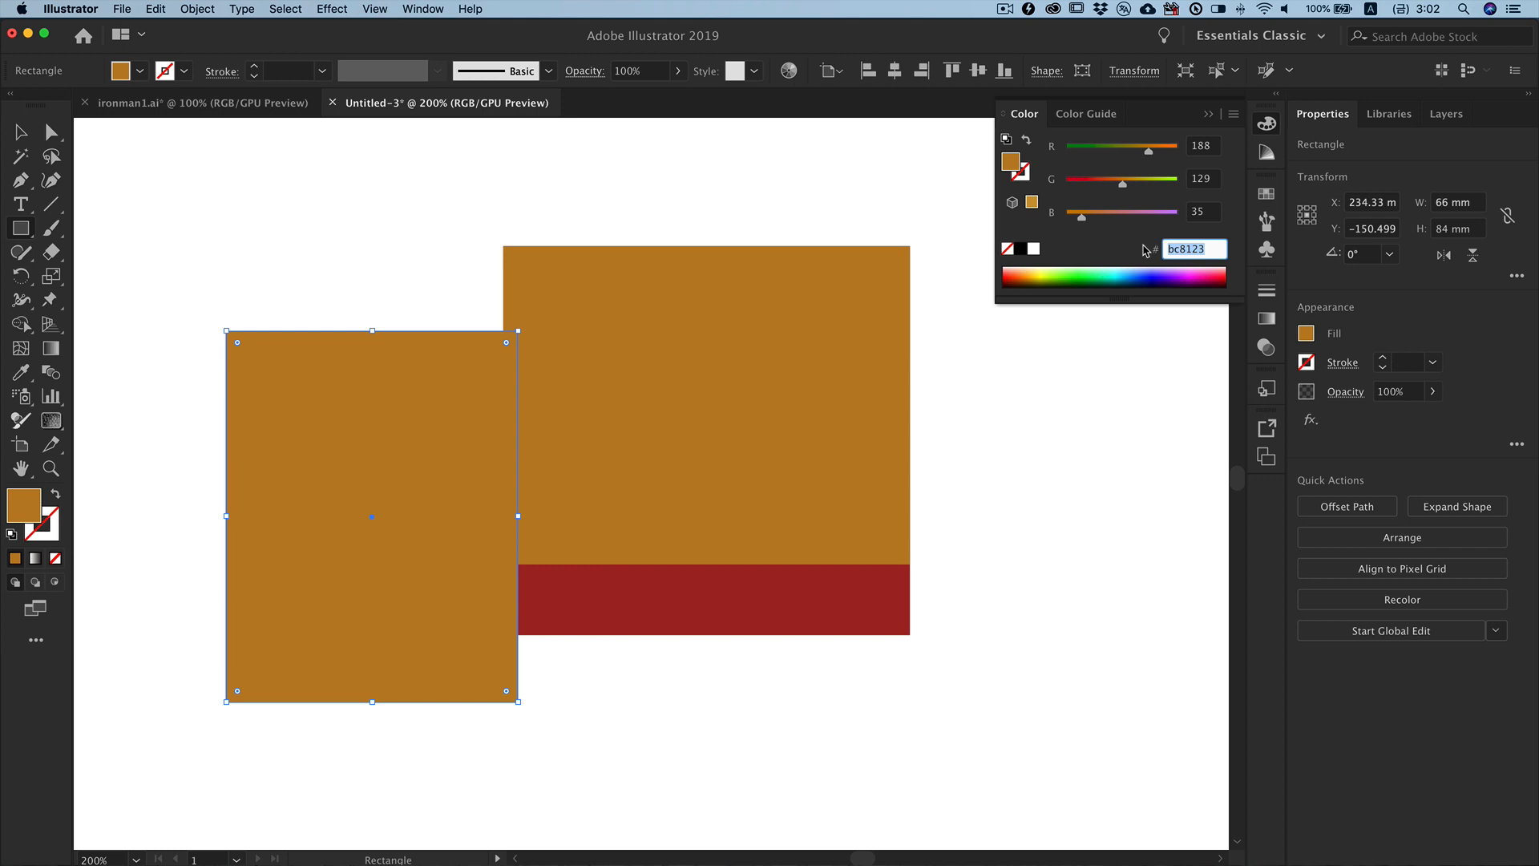
pyautogui.write('d')
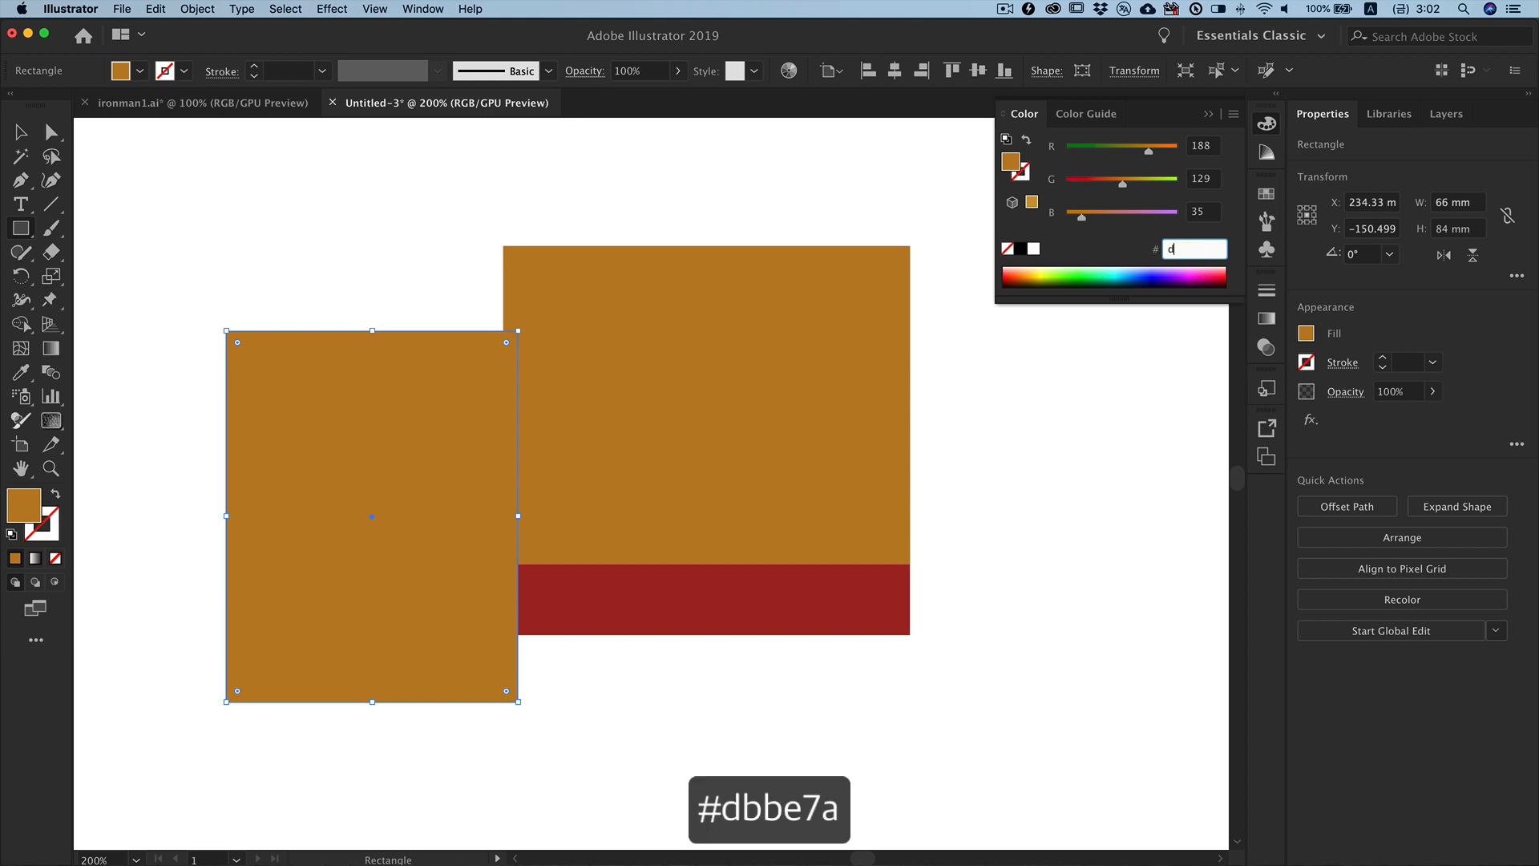
pyautogui.write('bbe7a')
pyautogui.press('Return')
# Step: Move the tan rectangle onto the stack, centred horizontally with its bottom edge on the red rectangle's bottom edge, and deselect it
pyautogui.press('v')
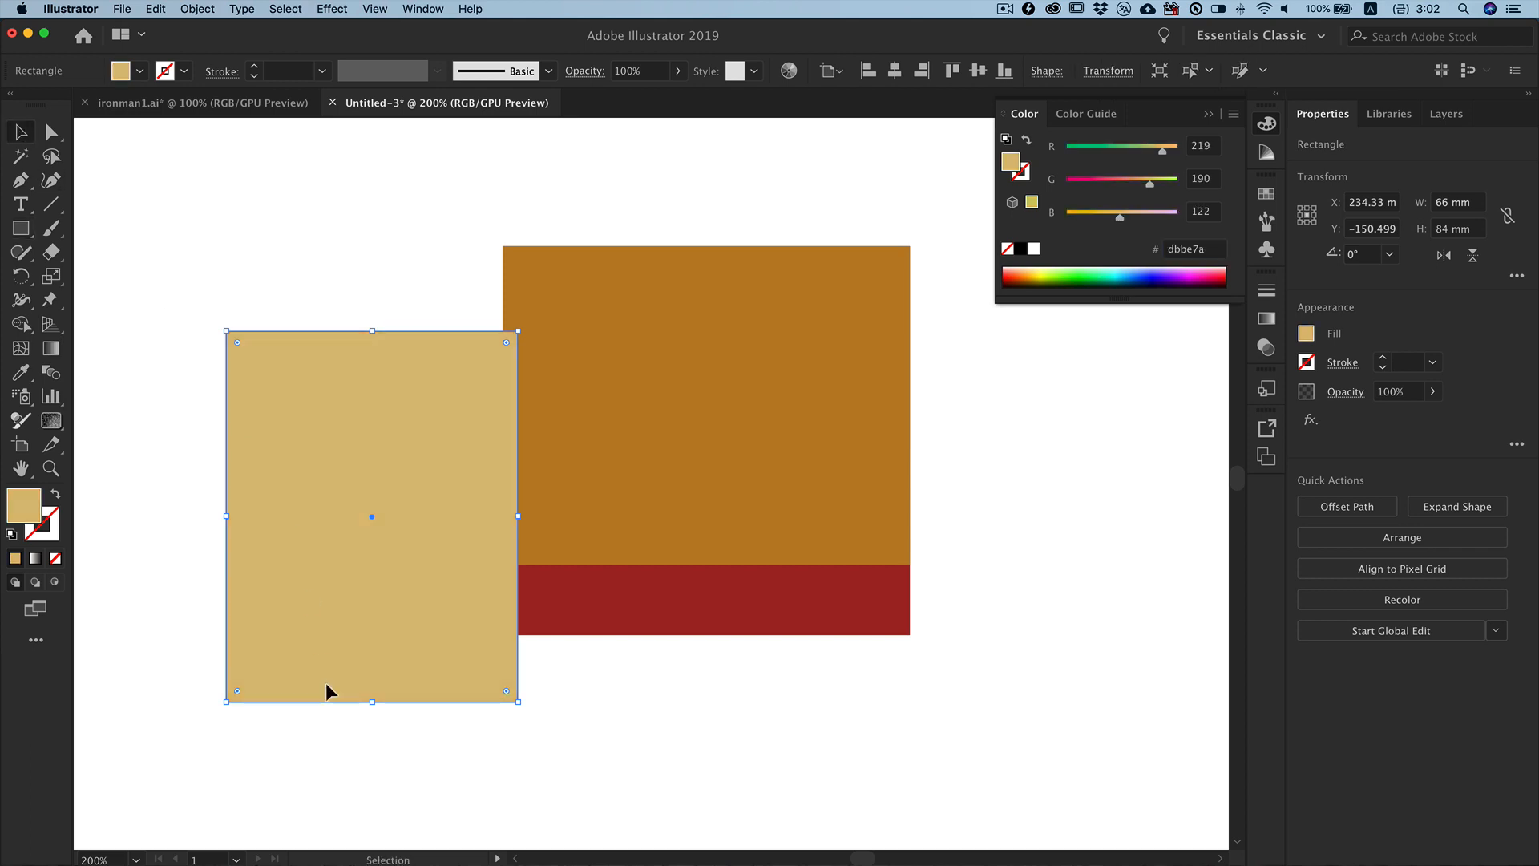
pyautogui.moveTo(396, 701); pyautogui.dragTo(733, 632)
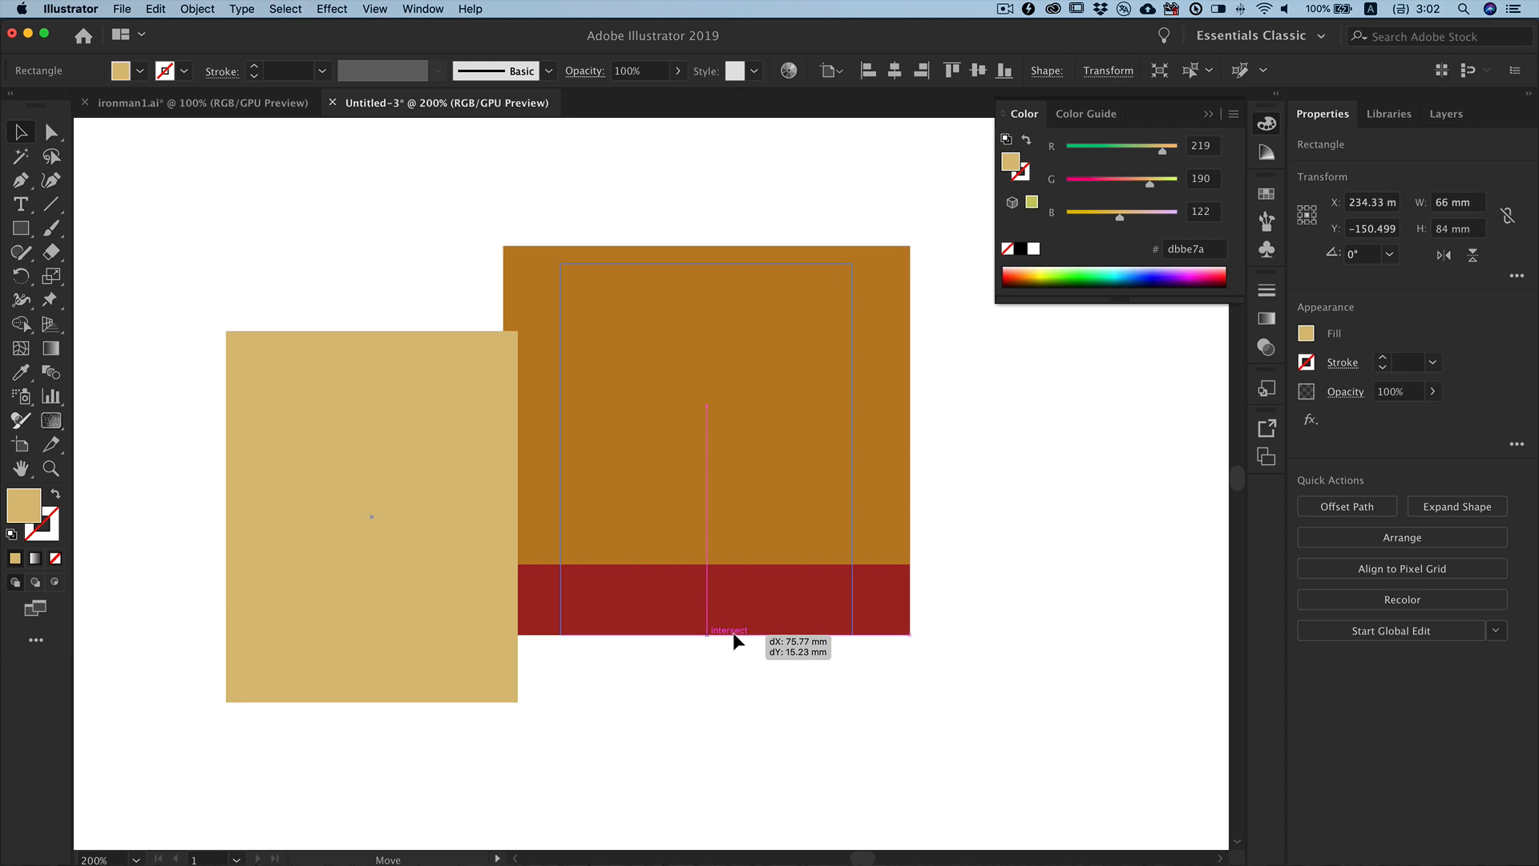
pyautogui.moveTo(733, 632); pyautogui.dragTo(732, 632)
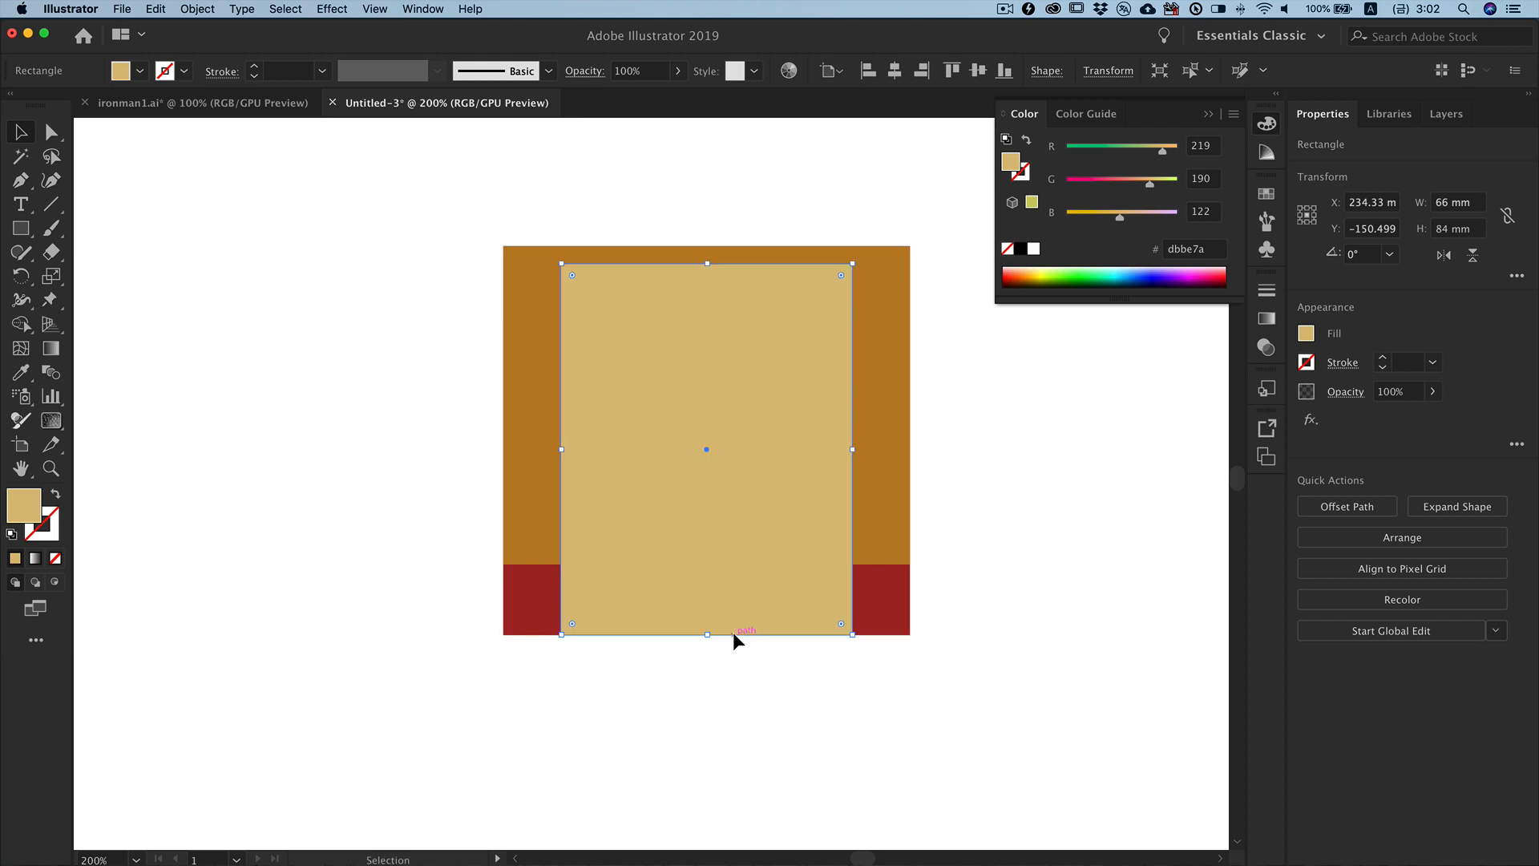
pyautogui.click(748, 742)
# Step: Add two anchor points on the orange-brown rectangle's top edge, in line with the tan rectangle's left and right sides
pyautogui.click(49, 135)
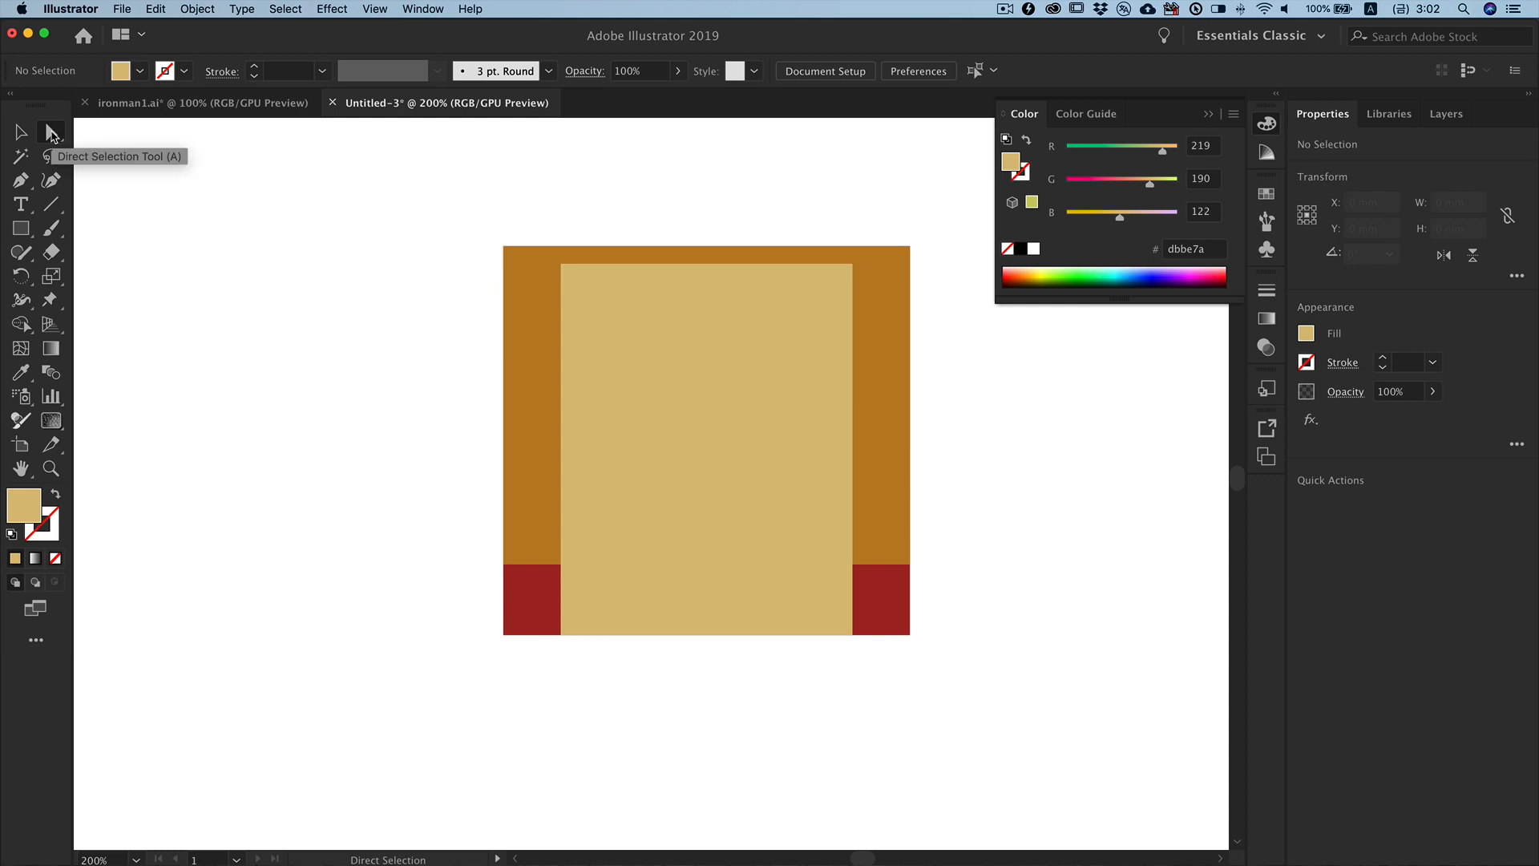
pyautogui.click(870, 250)
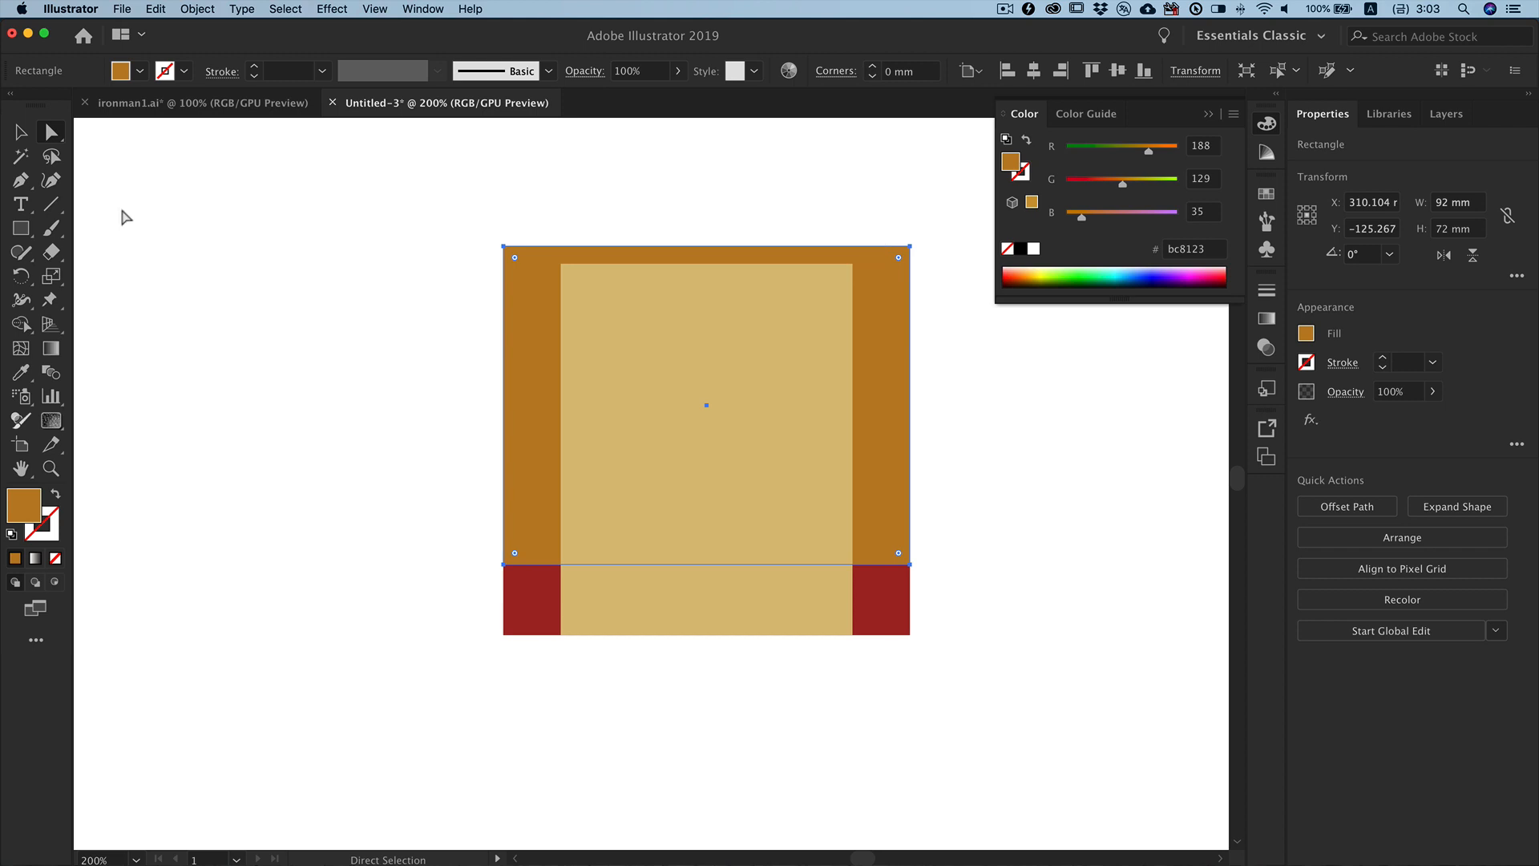
pyautogui.click(20, 179)
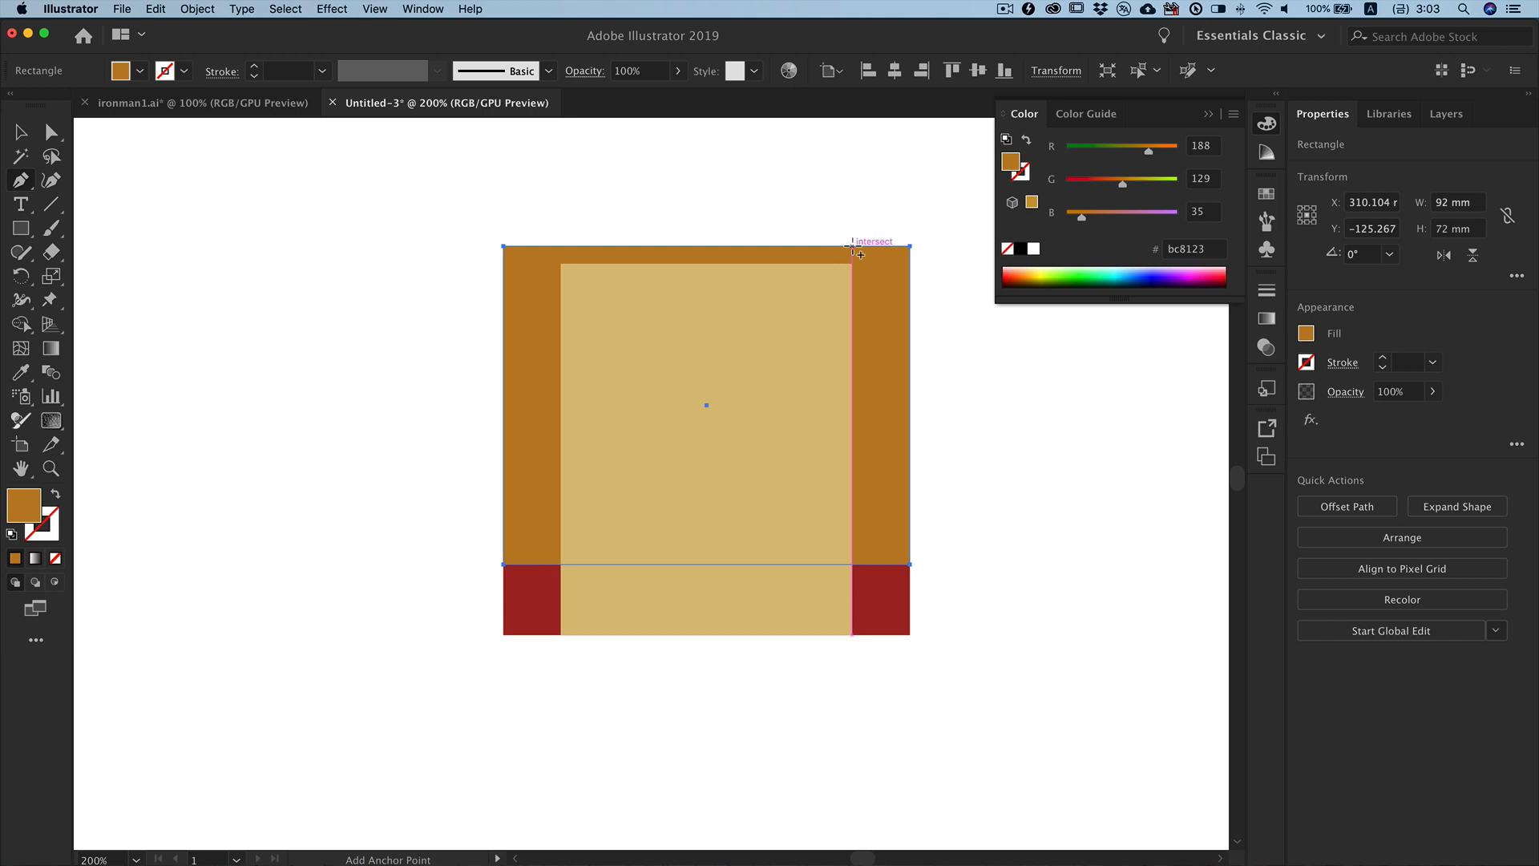
pyautogui.click(852, 245)
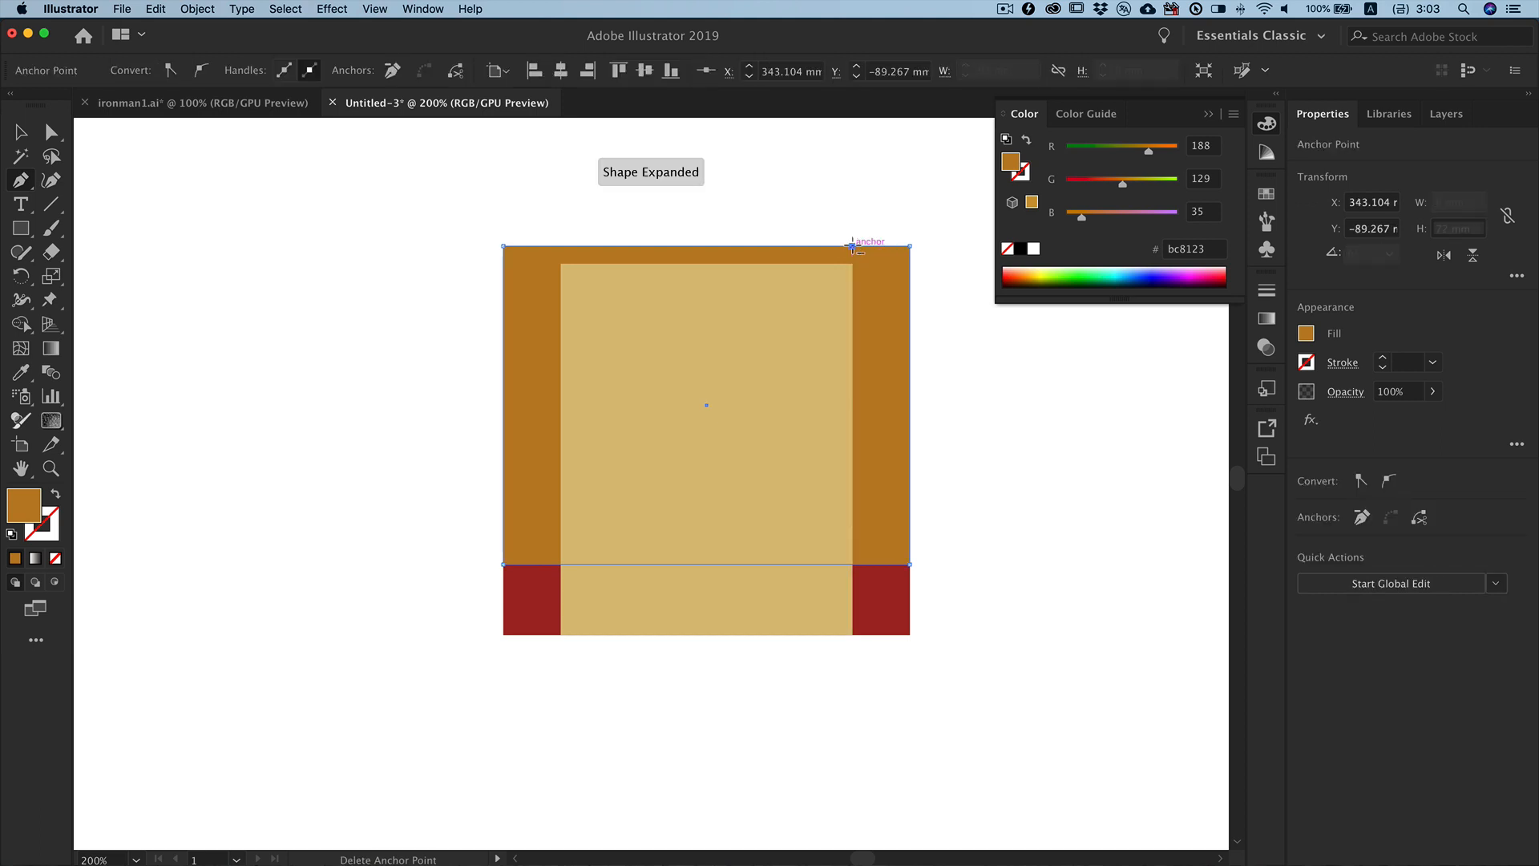
pyautogui.click(561, 246)
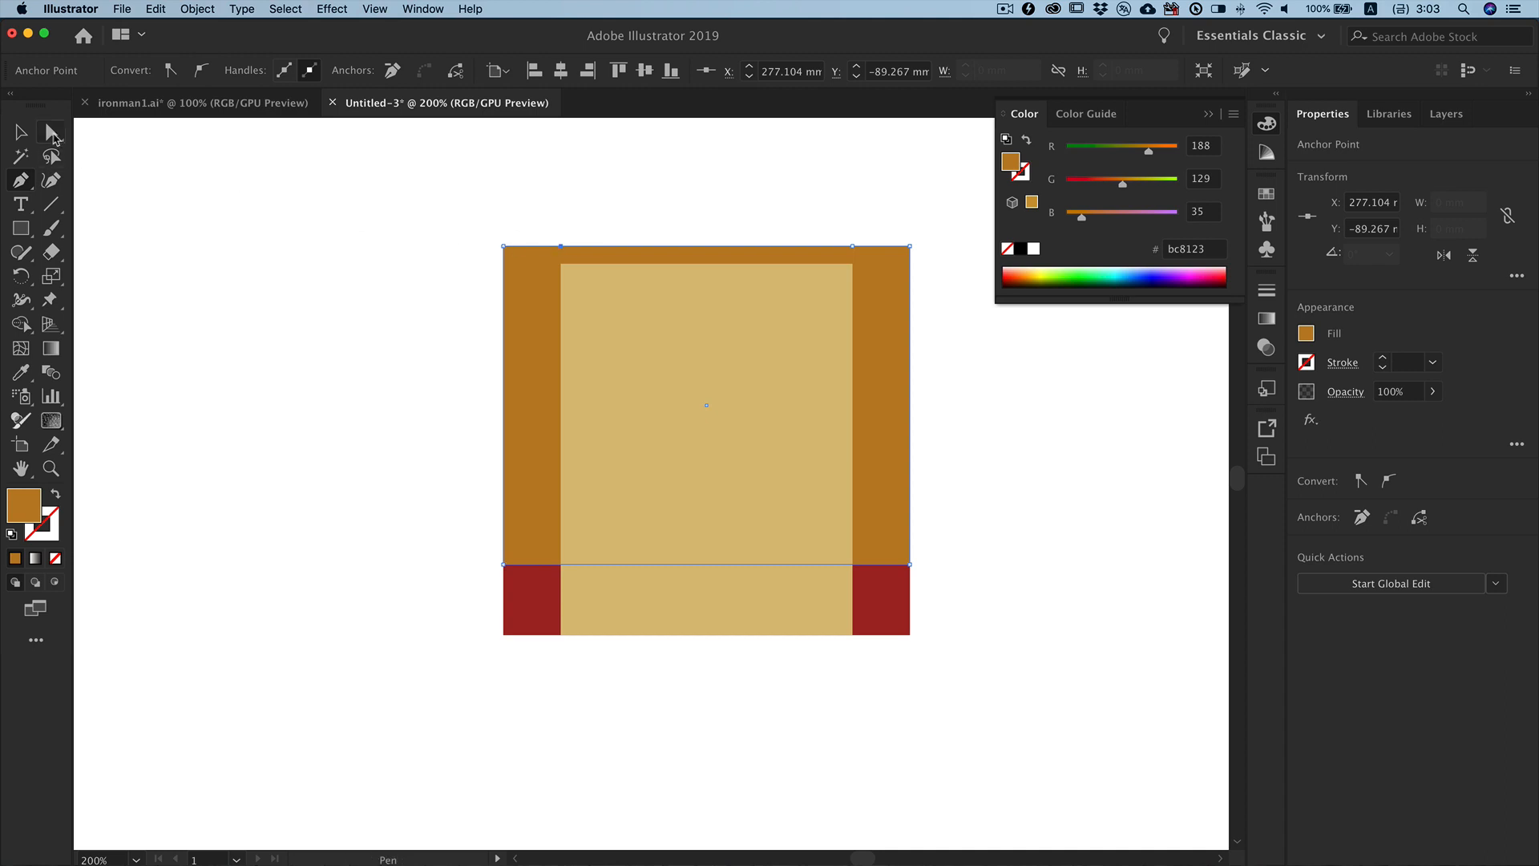
# Step: Lower the orange-brown shape's two top corner points together by about a quarter of its height, bevelling its upper corners
pyautogui.click(53, 134)
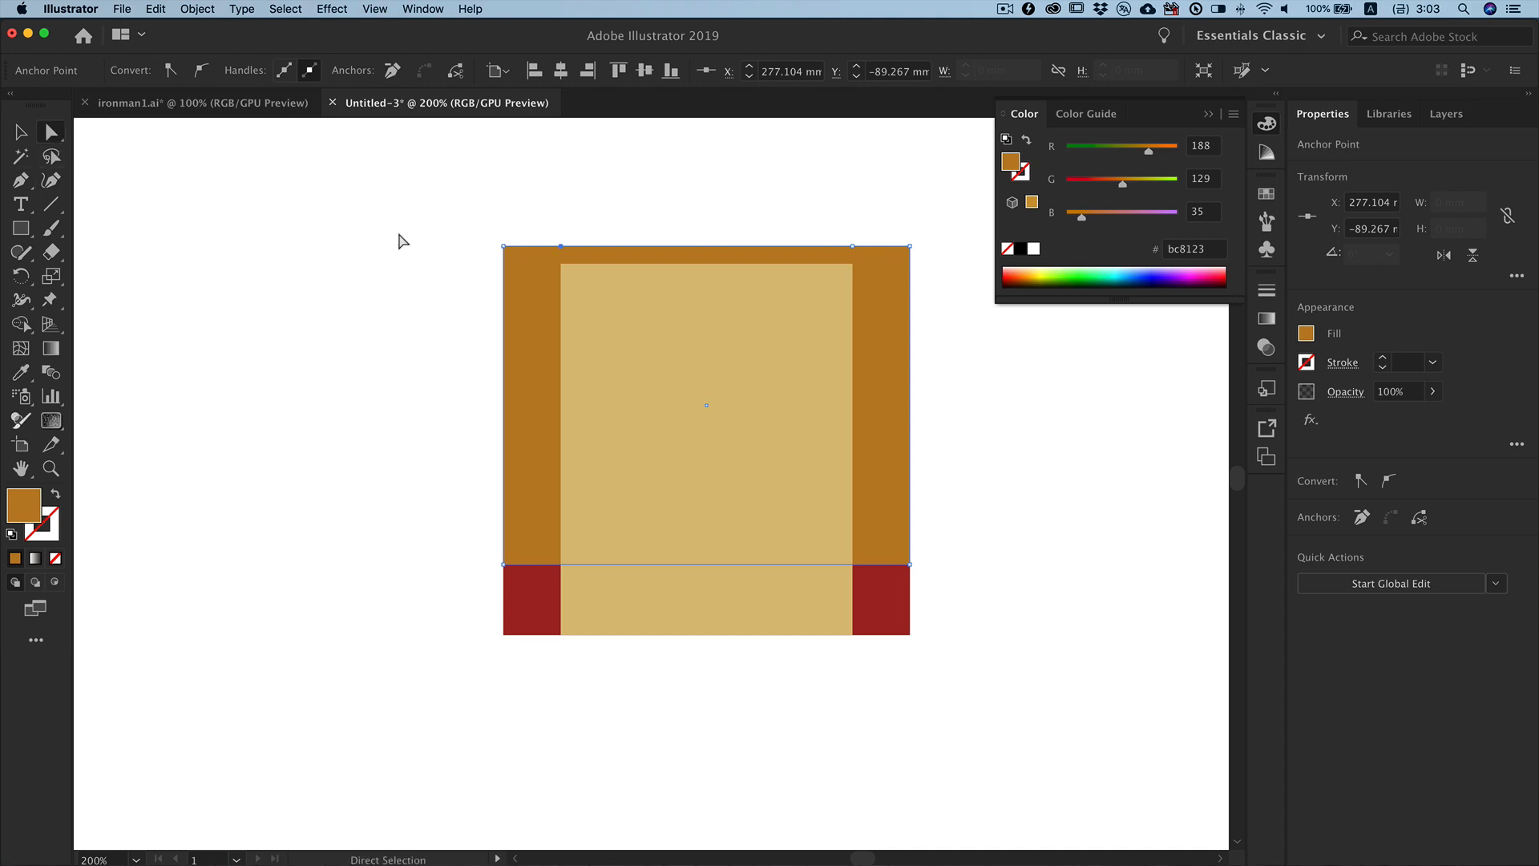
pyautogui.click(504, 246)
pyautogui.keyDown('shift'); pyautogui.click(910, 246); pyautogui.keyUp('shift')
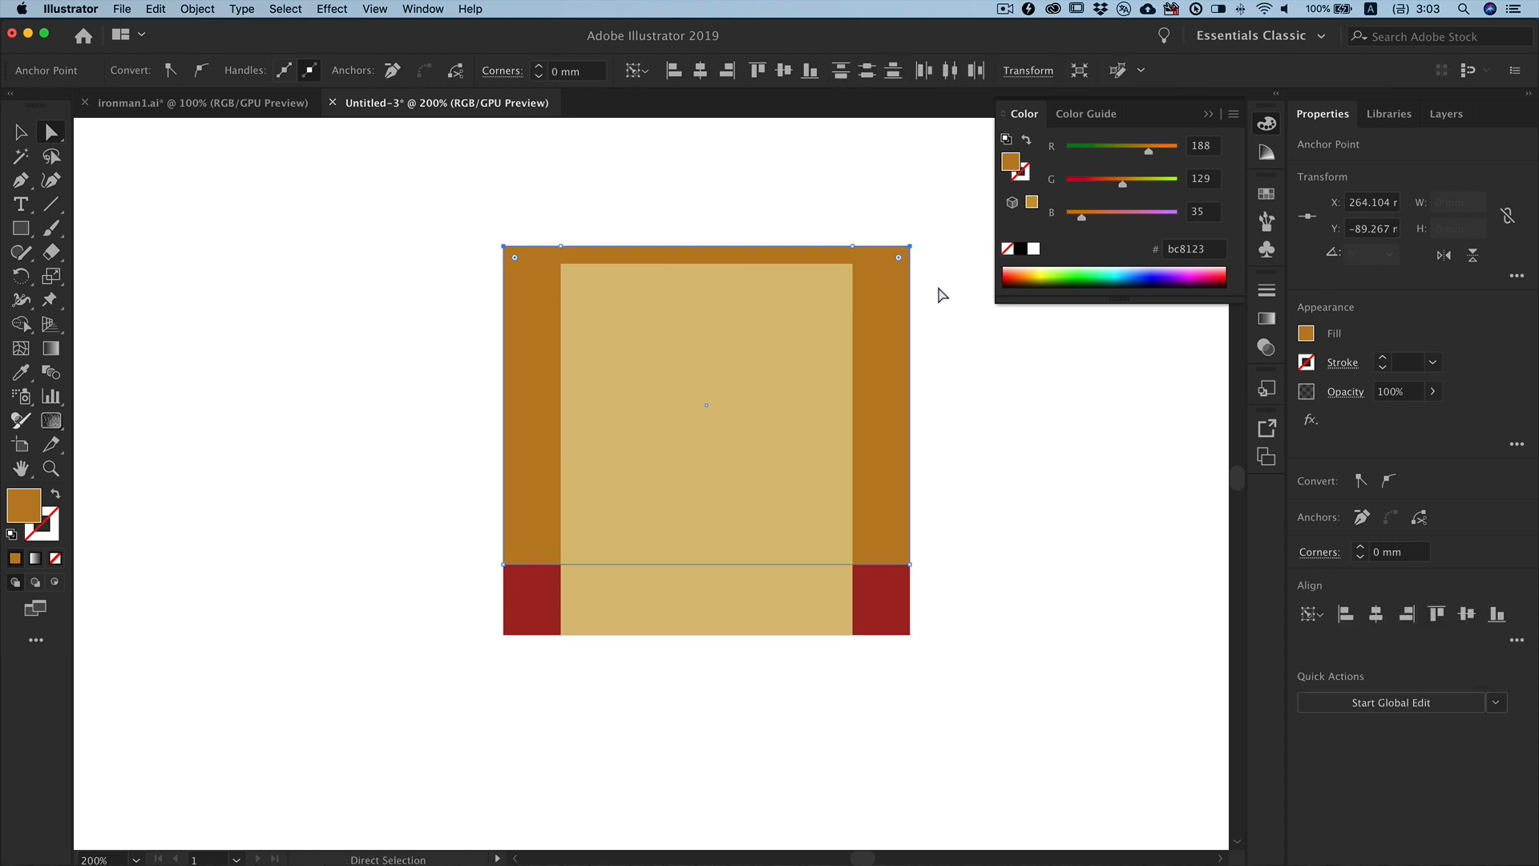
pyautogui.hotkey('shift', 'Down')
pyautogui.hotkey('shift', 'Down')
pyautogui.hotkey('shift', 'Down')
pyautogui.hotkey('shift', 'Down')
pyautogui.hotkey('shift', 'Down')
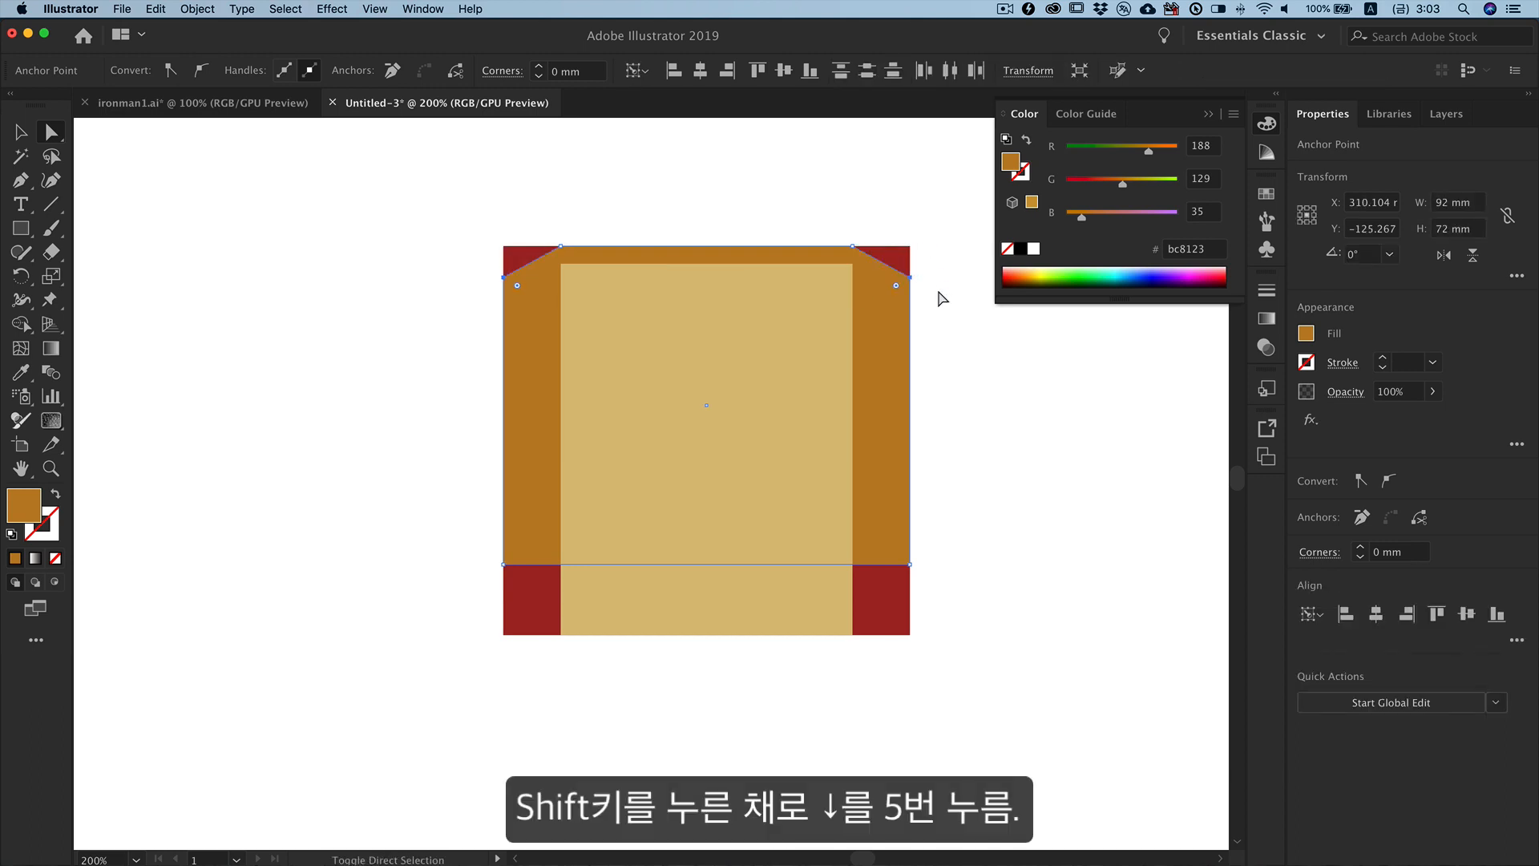
pyautogui.hotkey('shift', 'Down')
pyautogui.hotkey('shift', 'Down')
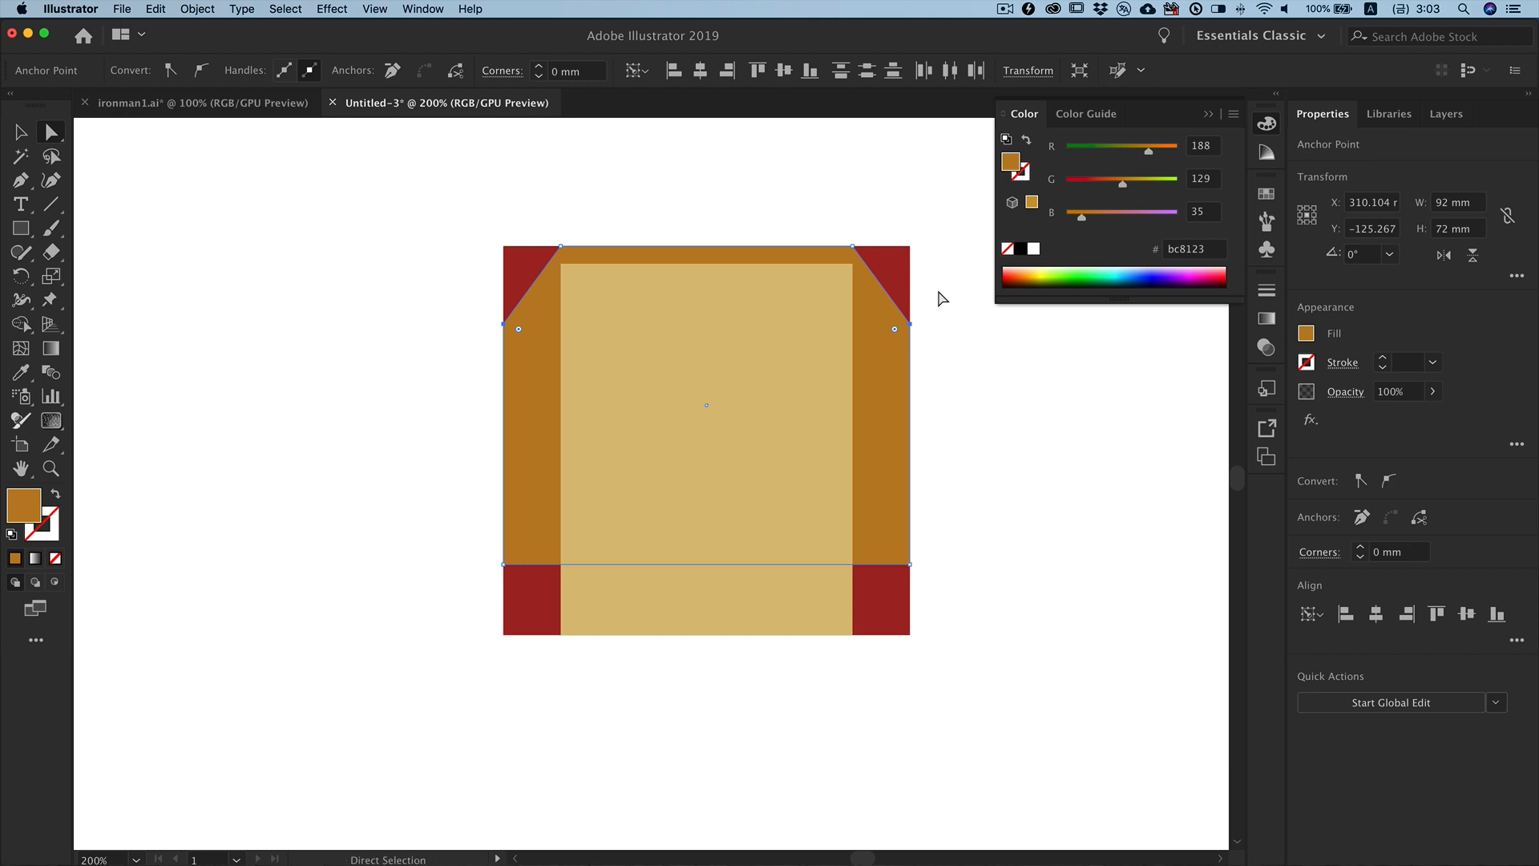
pyautogui.click(910, 565)
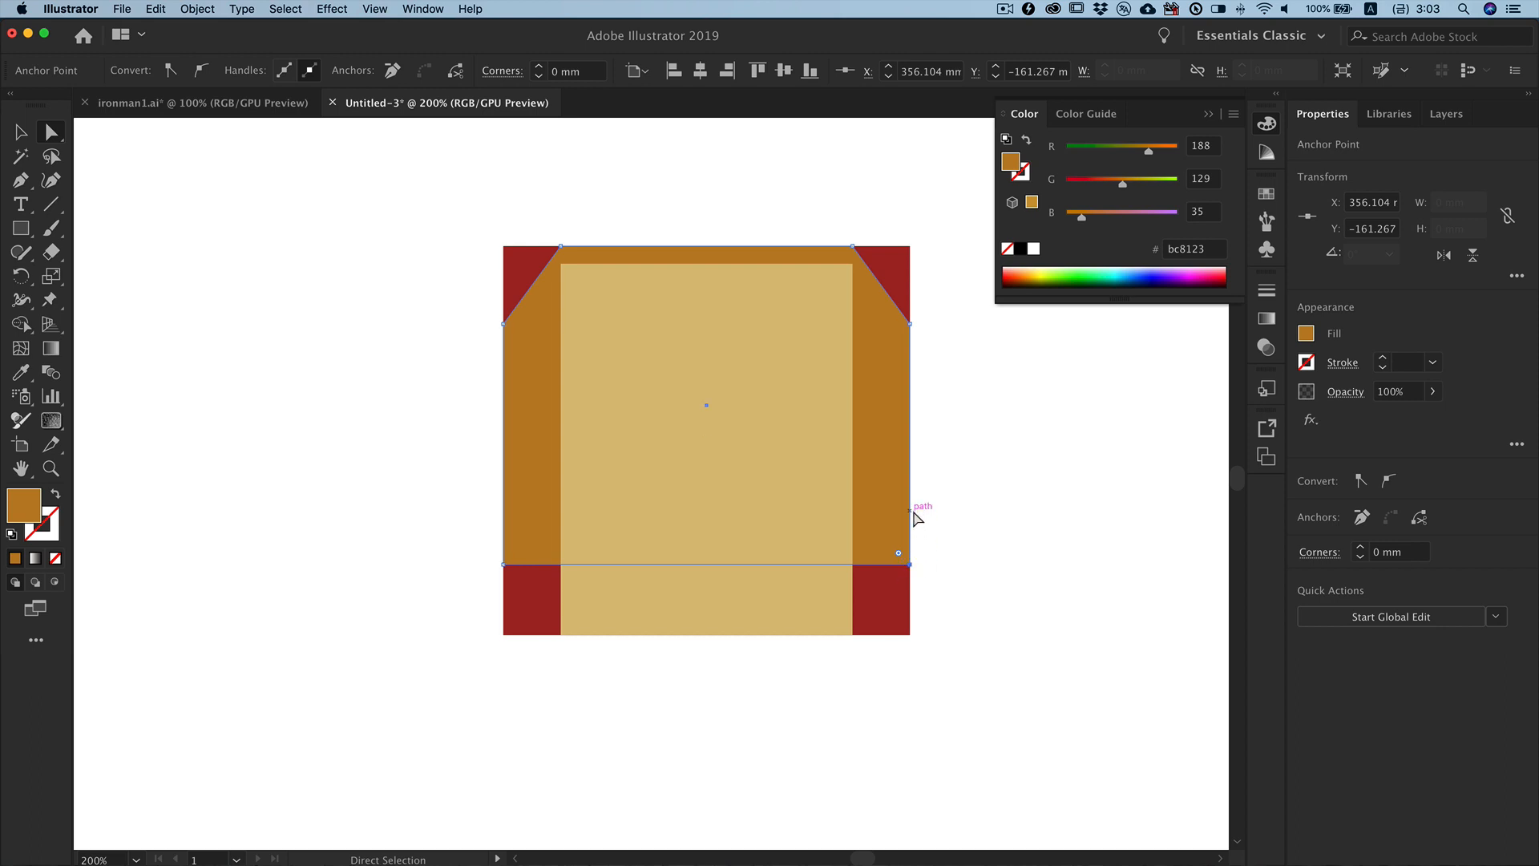
pyautogui.press('p')
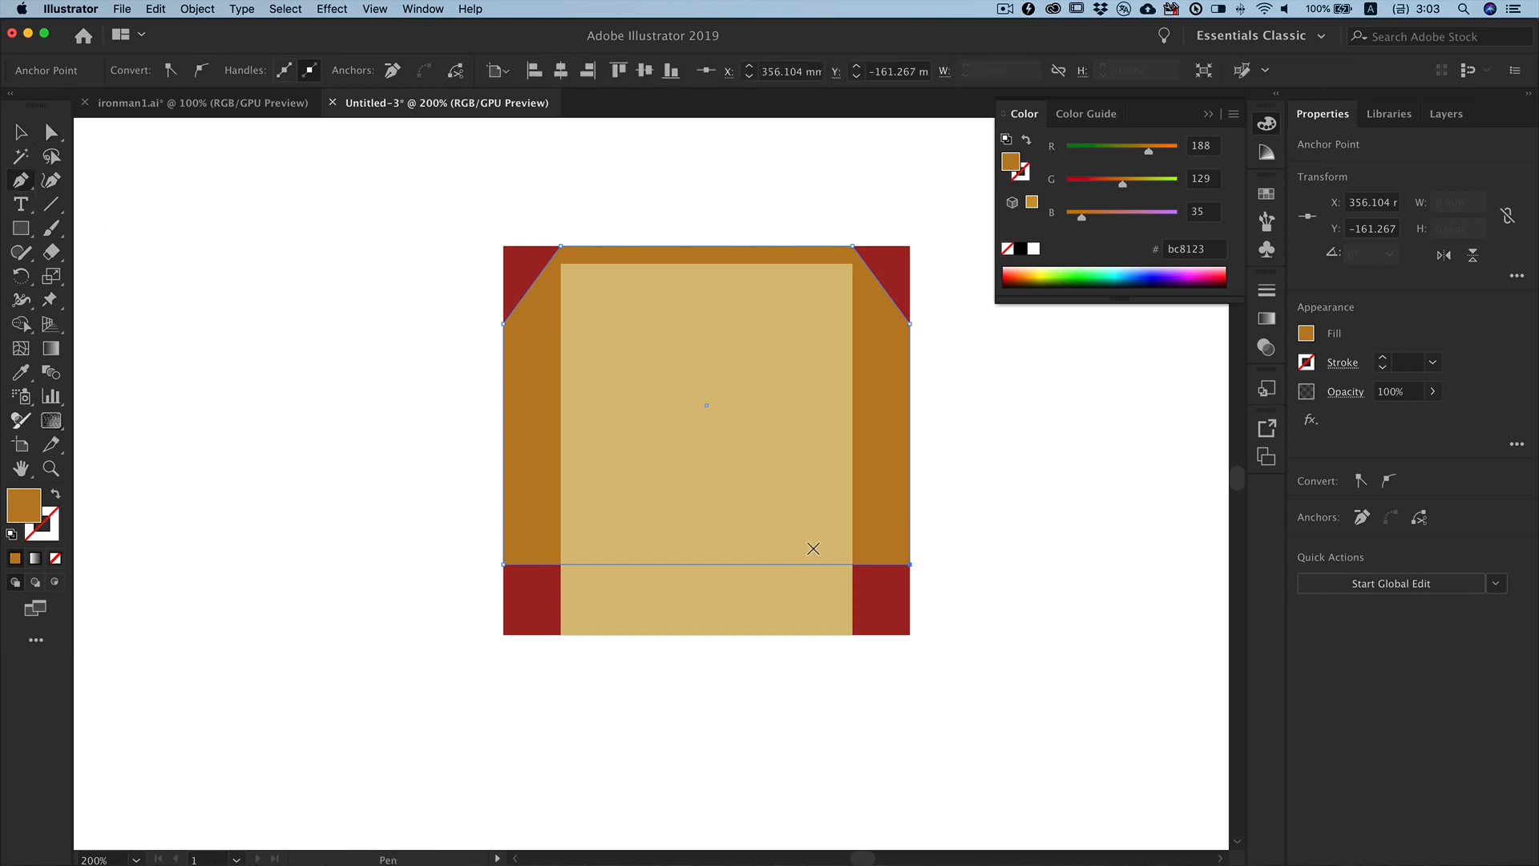
pyautogui.click(854, 564)
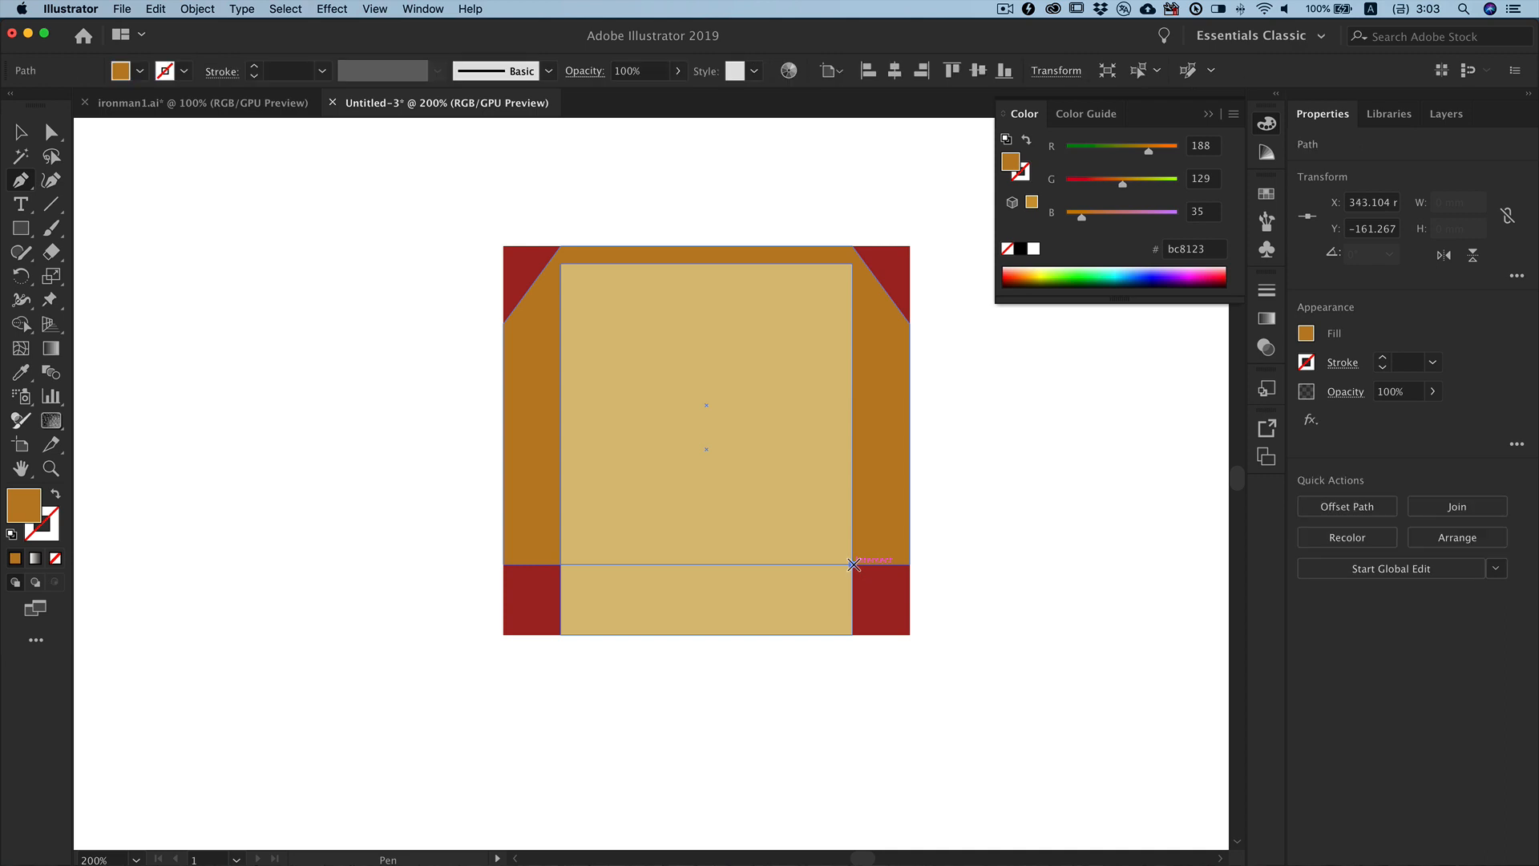
pyautogui.press('super+z')
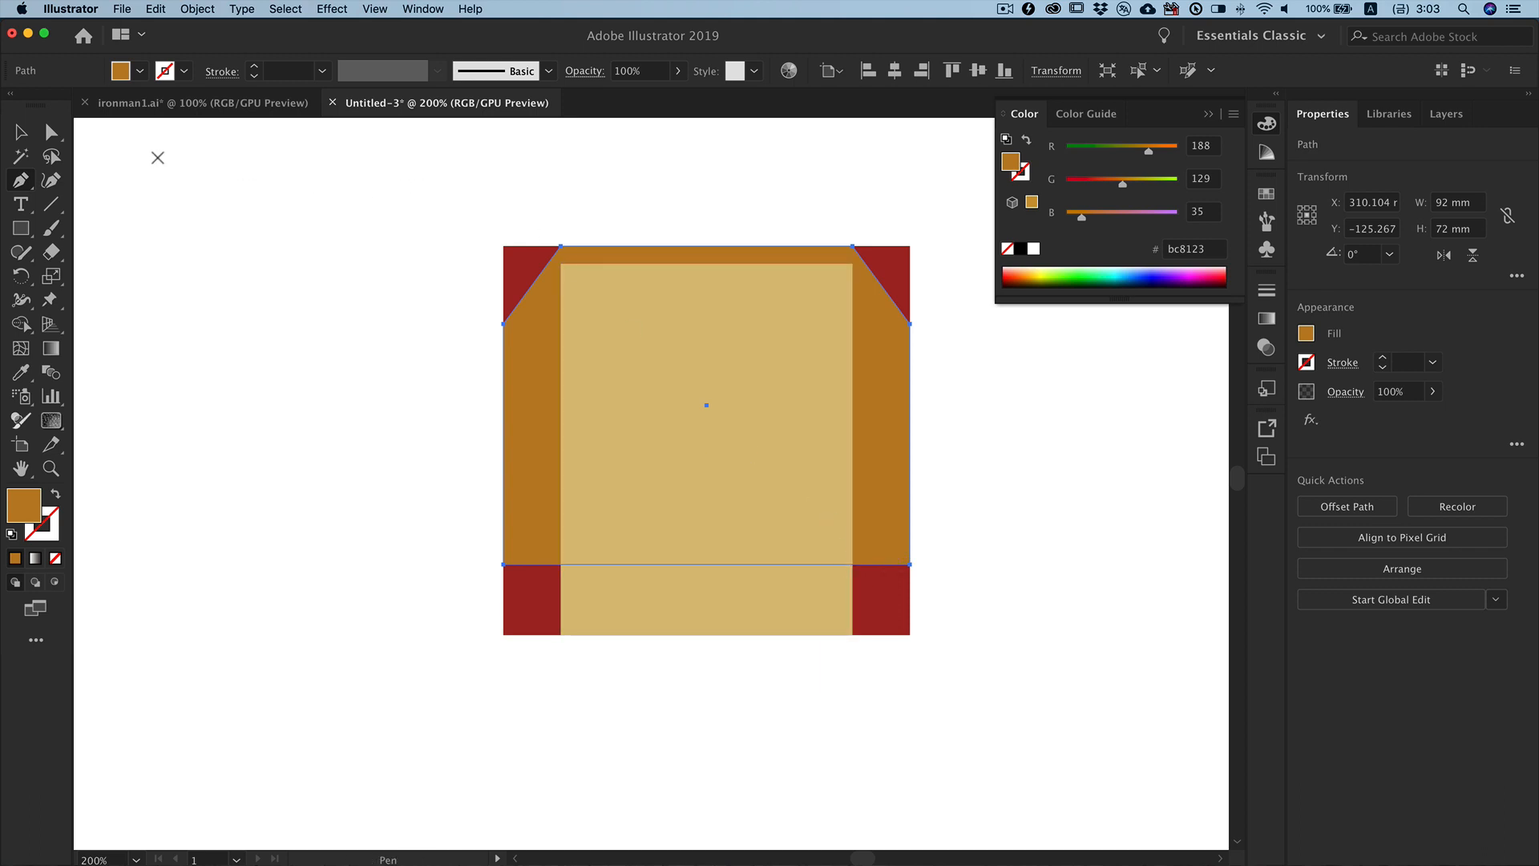
# Step: Lock the light tan 66 × 84 mm rectangle so it cannot be selected
pyautogui.click(20, 133)
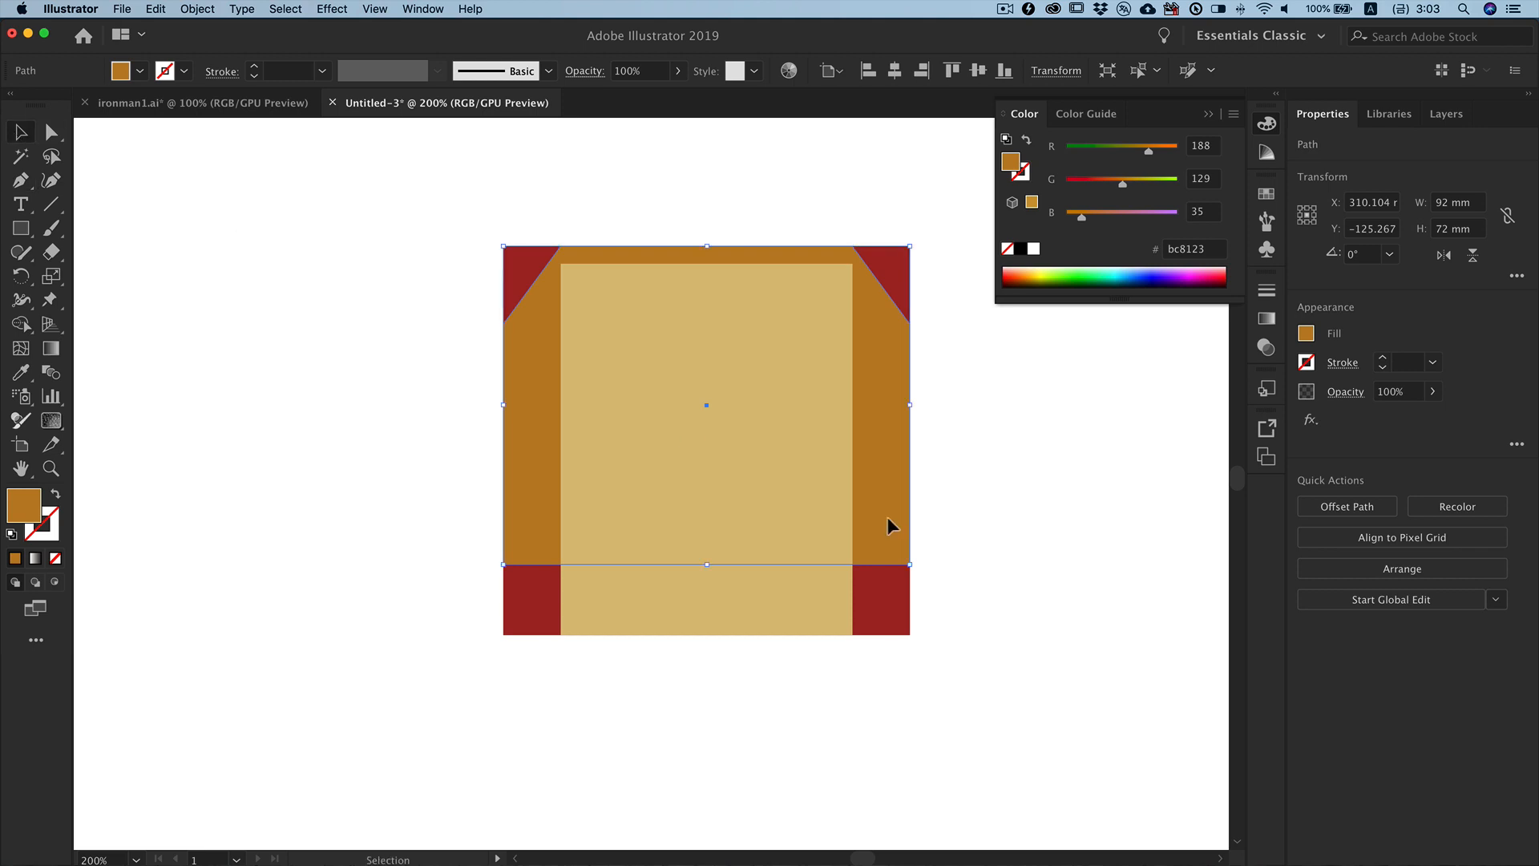
pyautogui.click(846, 593)
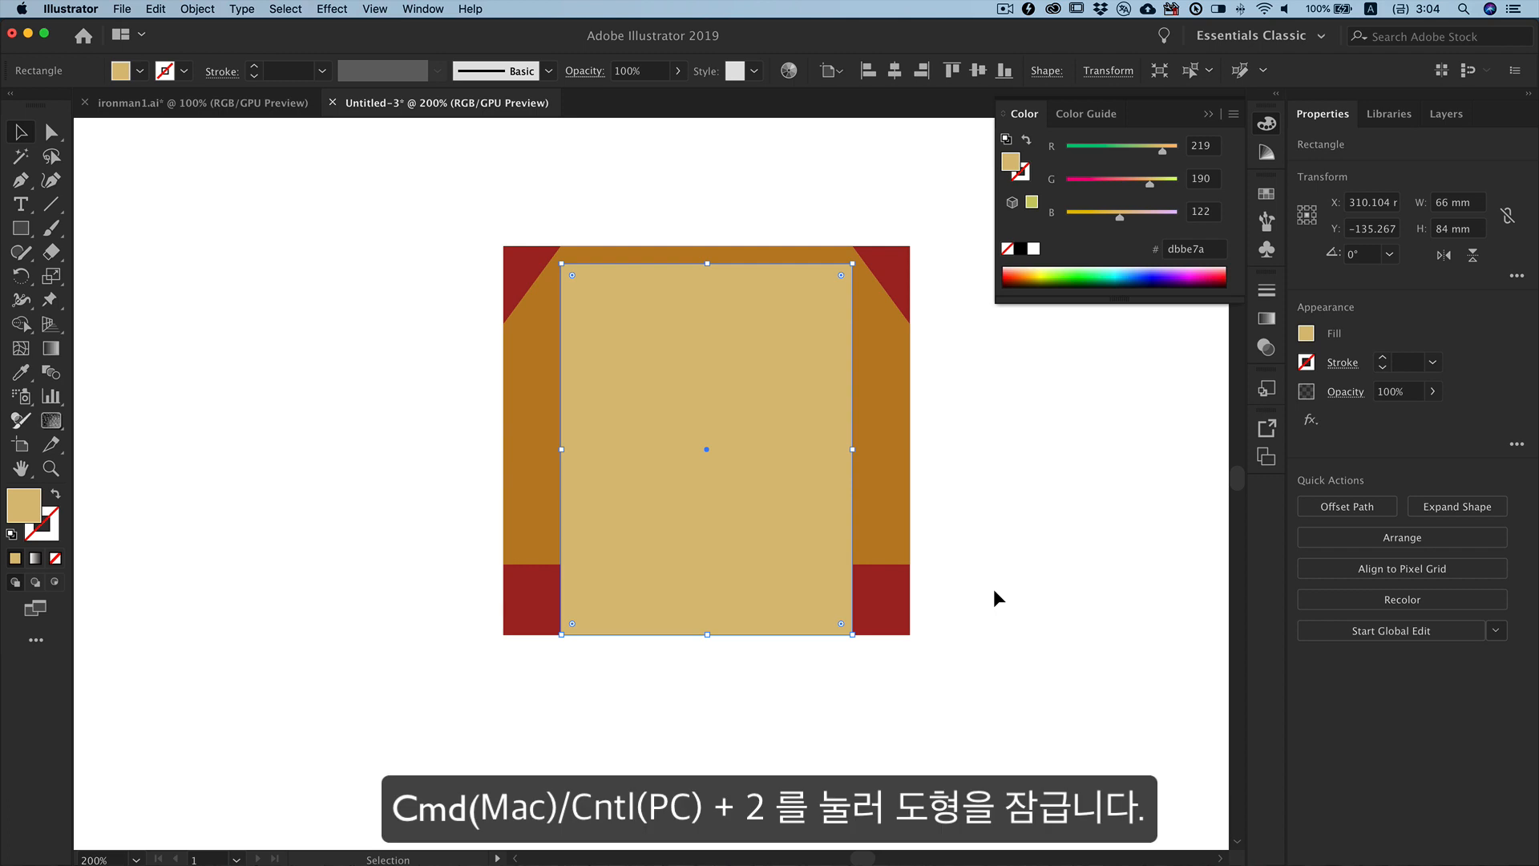
pyautogui.press('super+2')
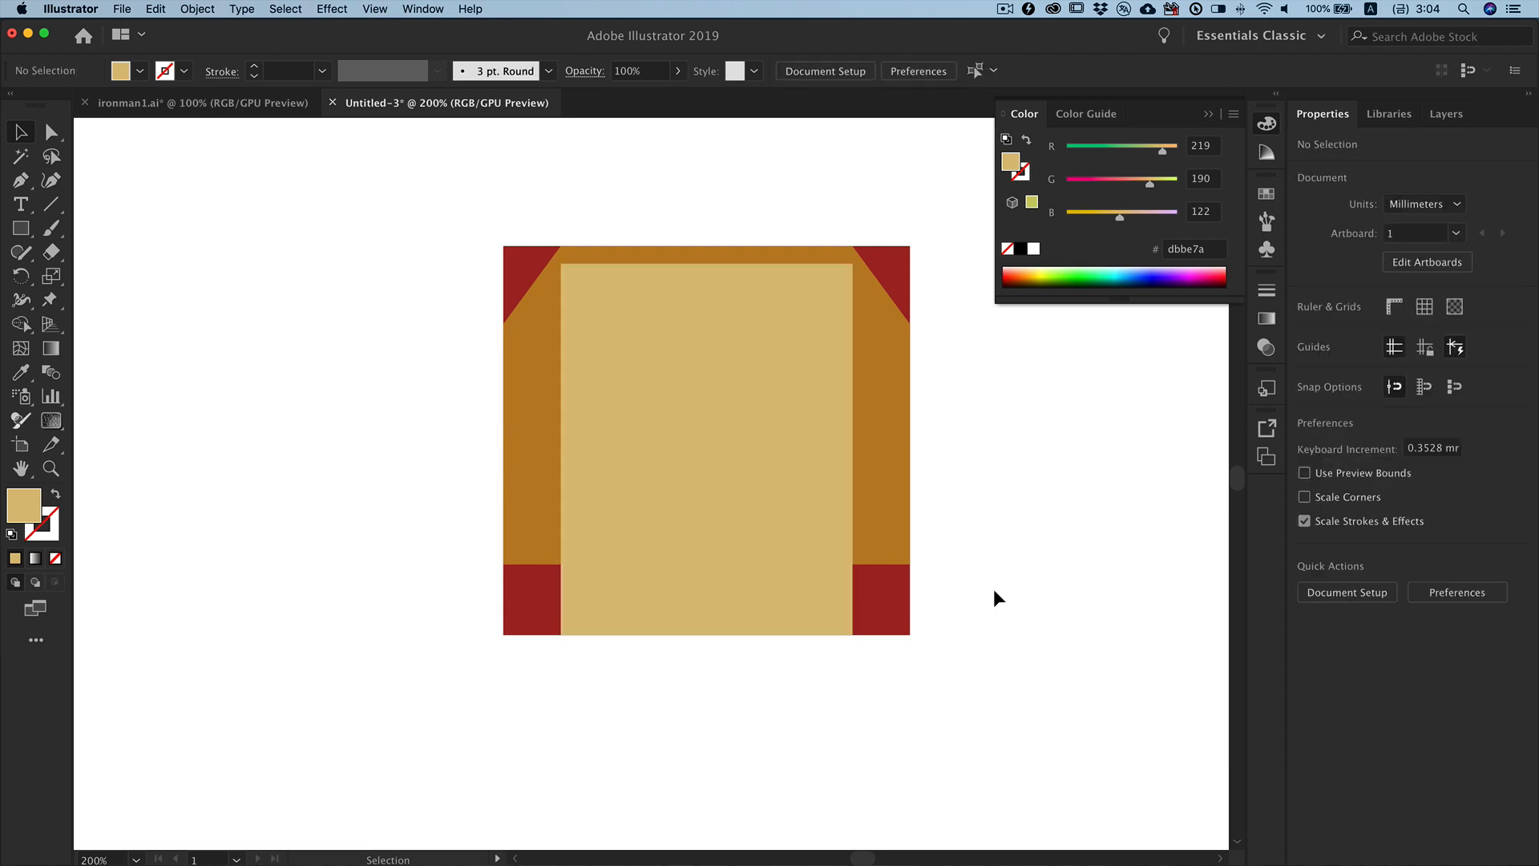
# Step: Add two anchor points on the orange-brown shape's bottom edge, in line with the tan rectangle's left and right sides
pyautogui.click(911, 561)
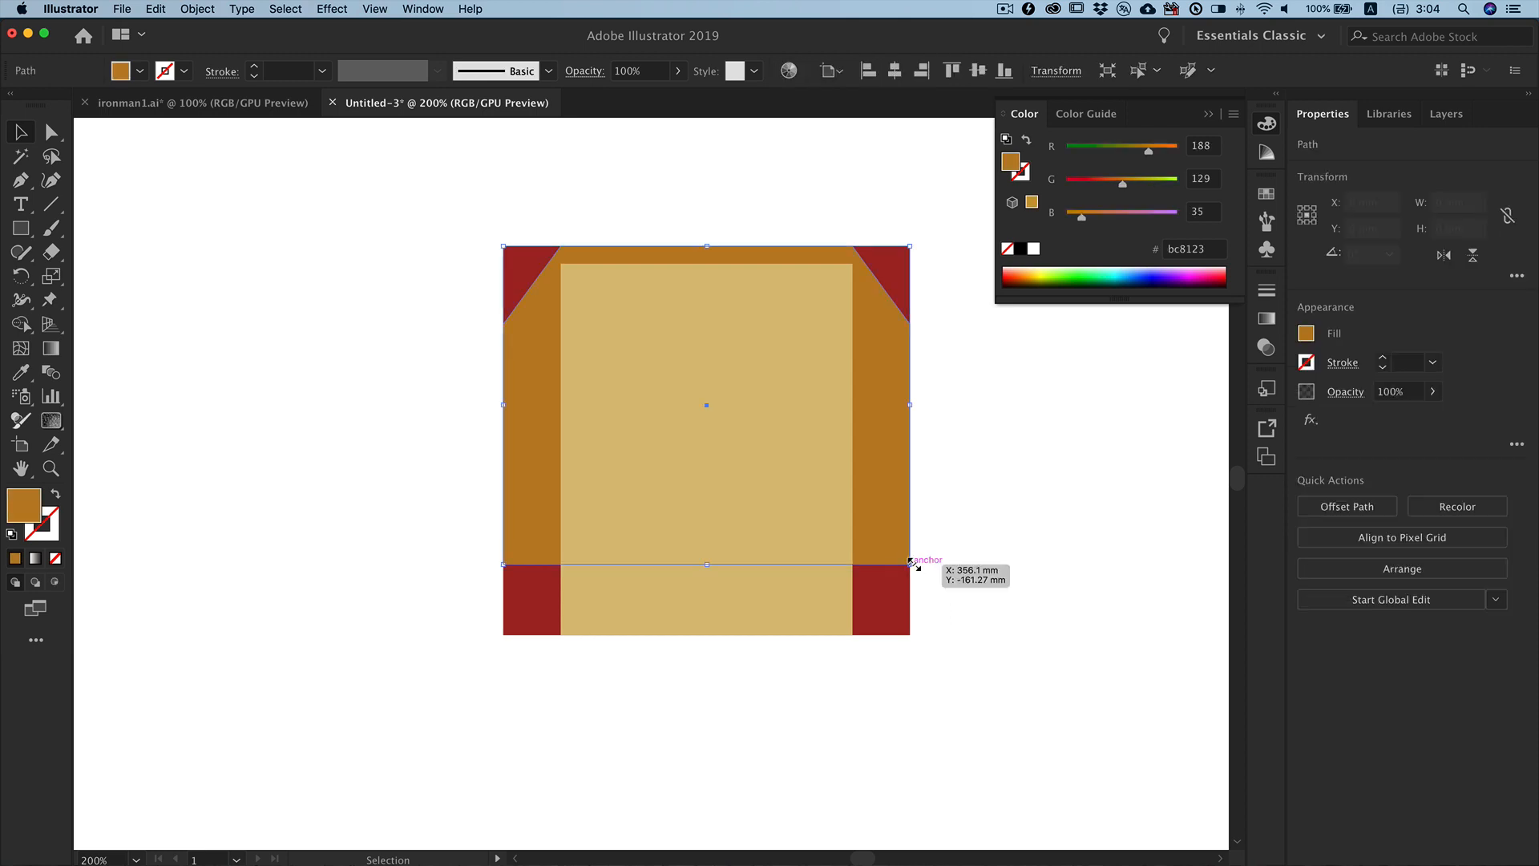
pyautogui.click(20, 181)
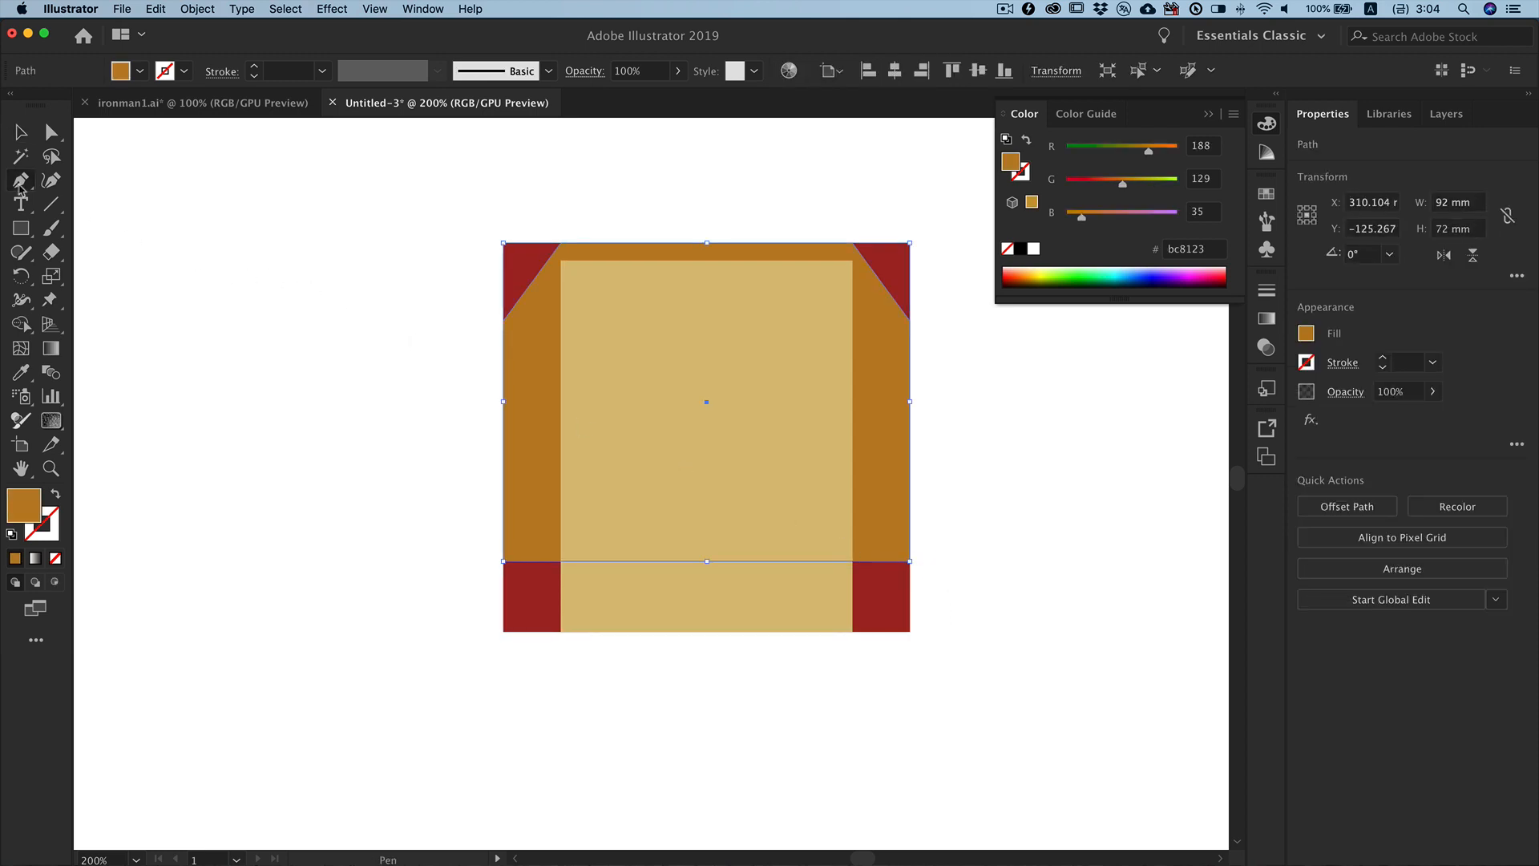
pyautogui.click(852, 560)
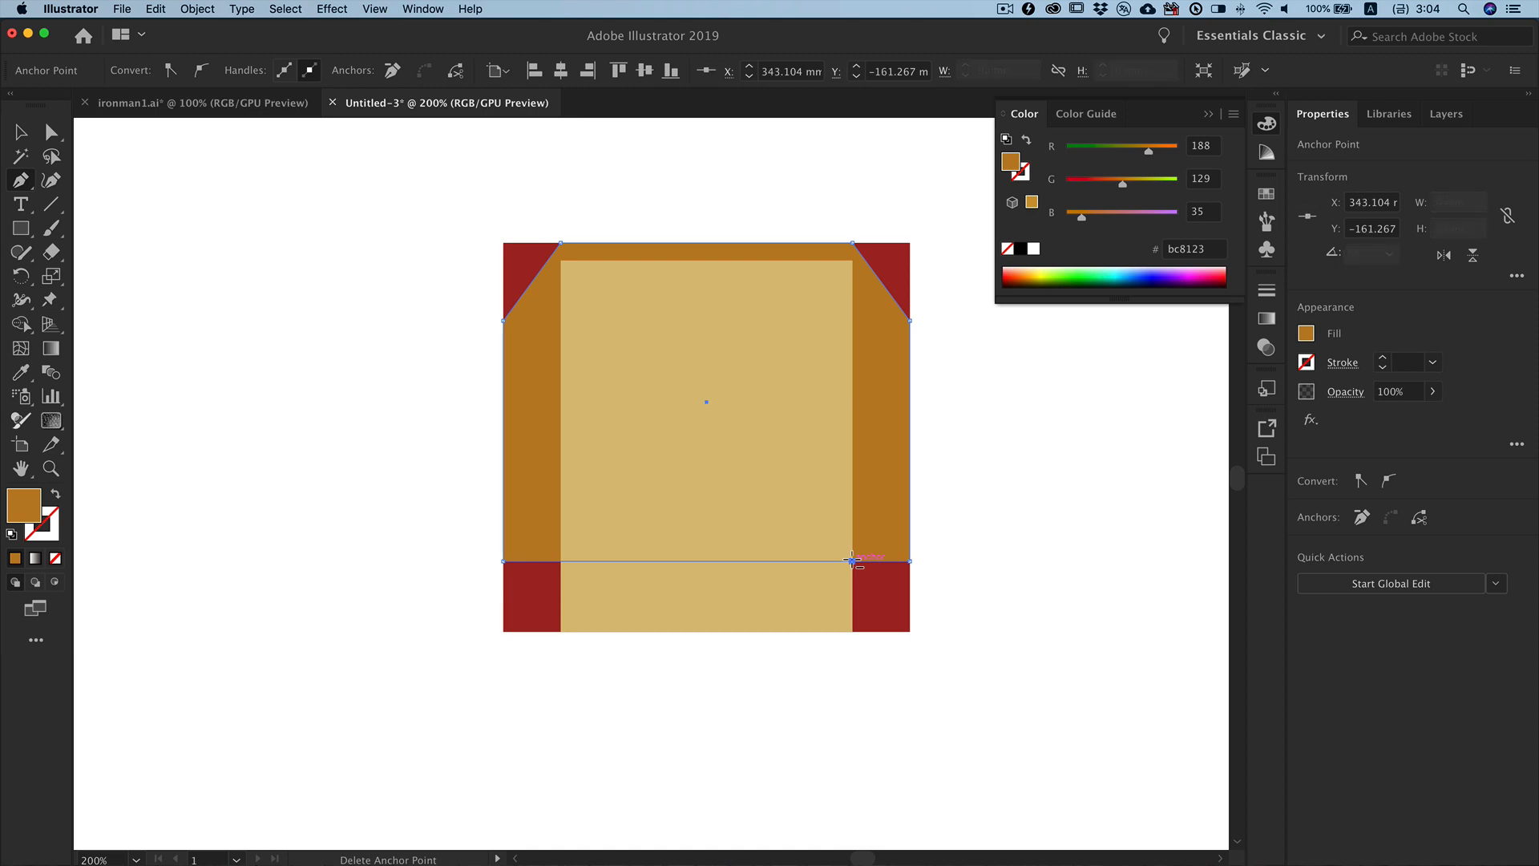
pyautogui.click(561, 560)
# Step: Raise the orange-brown shape's two bottom corner points together by about 14 mm, bevelling its lower corners
pyautogui.click(50, 133)
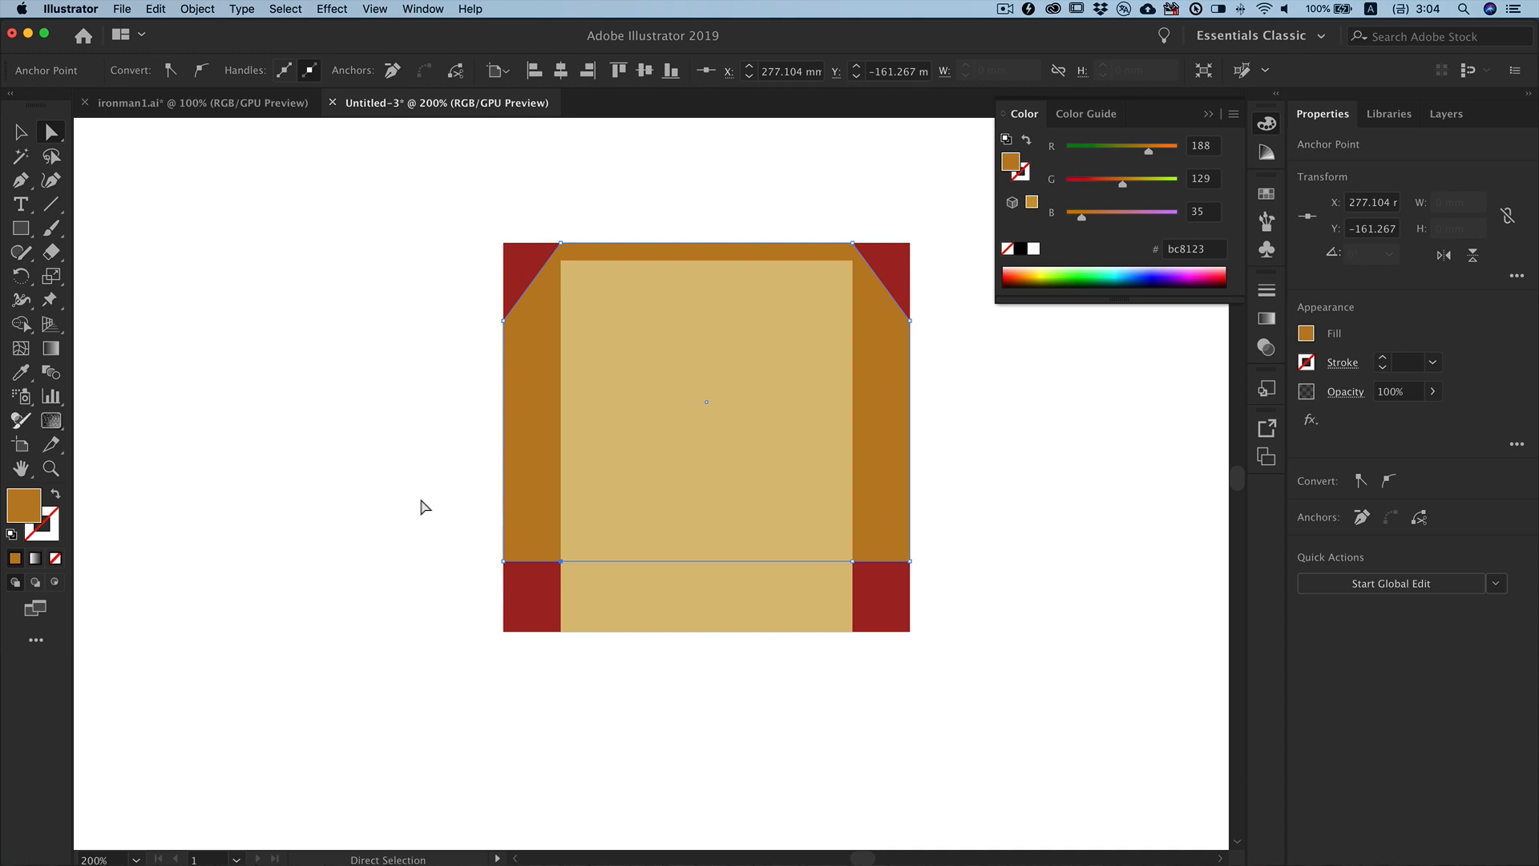
pyautogui.click(503, 561)
pyautogui.keyDown('shift'); pyautogui.click(910, 561); pyautogui.keyUp('shift')
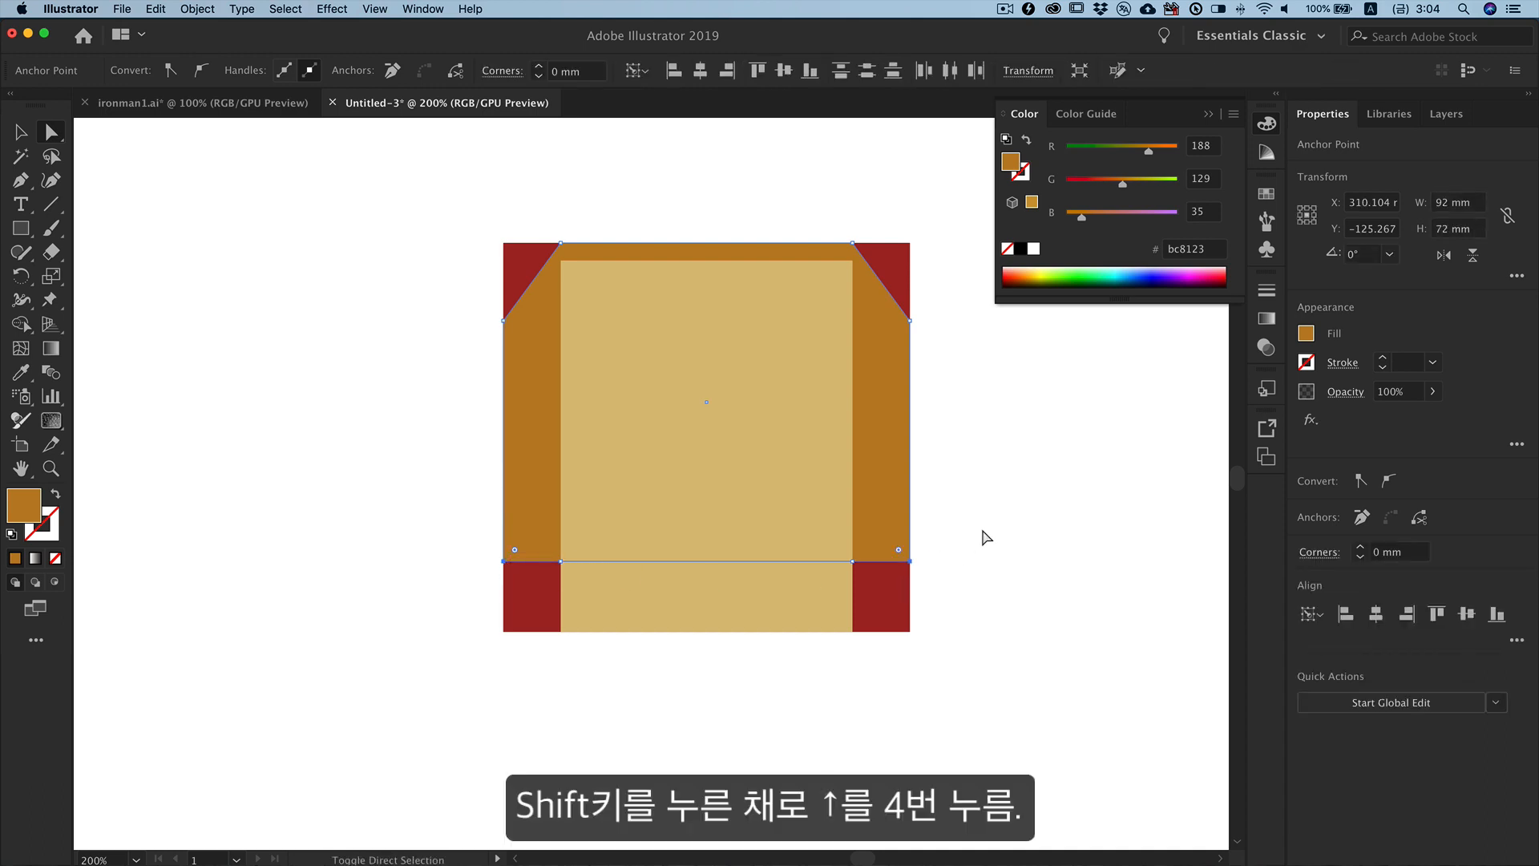
pyautogui.hotkey('shift', 'Up')
pyautogui.hotkey('shift', 'Up')
pyautogui.hotkey('shift', 'Up')
pyautogui.hotkey('shift', 'Up')
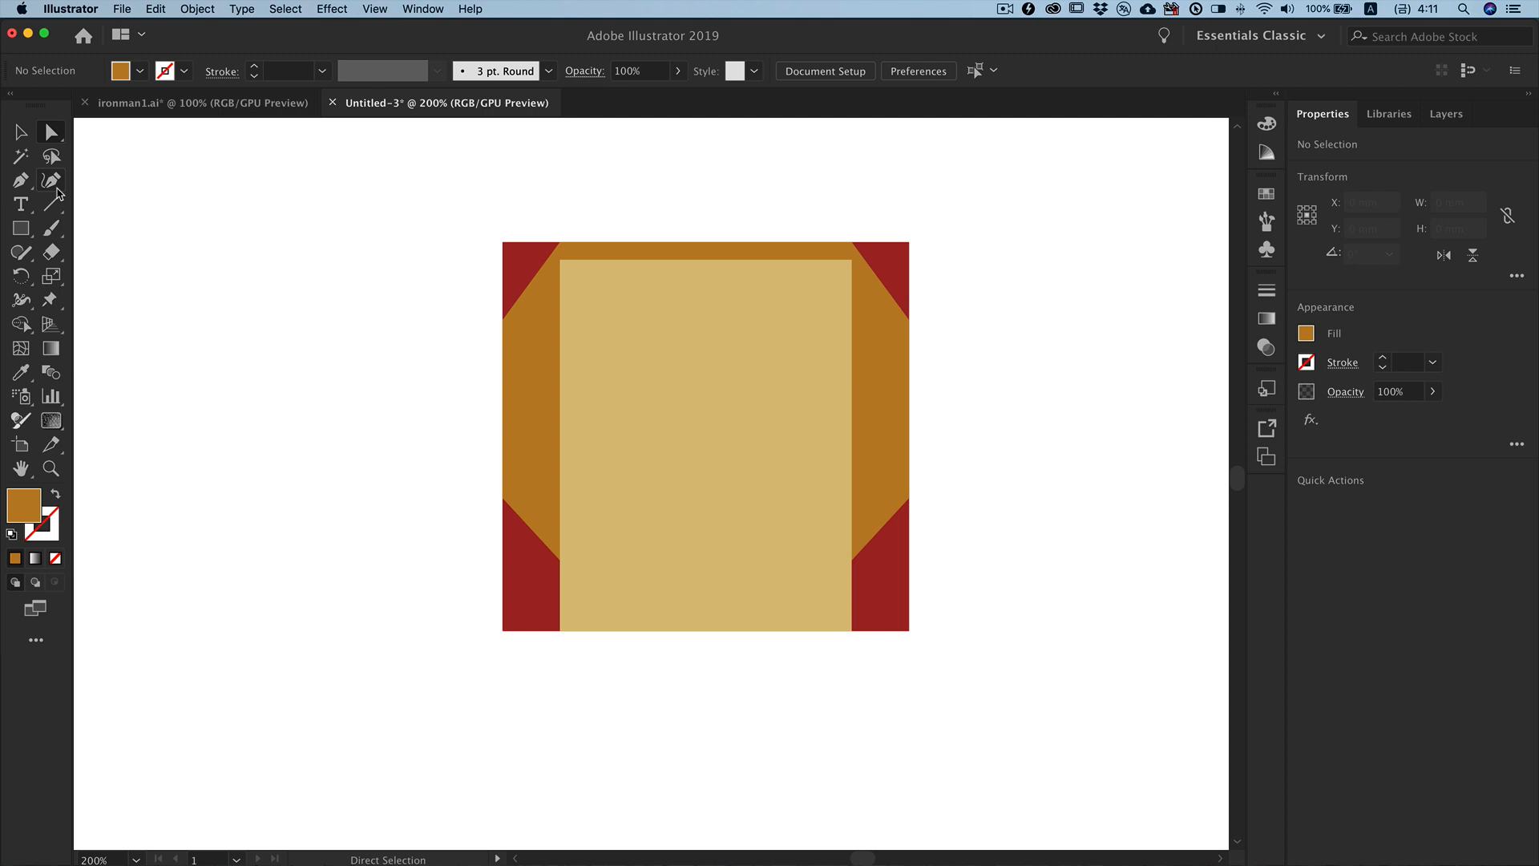
# Step: Create a rectangle 30 mm wide and 17 mm high above the tan rectangle
pyautogui.click(21, 229)
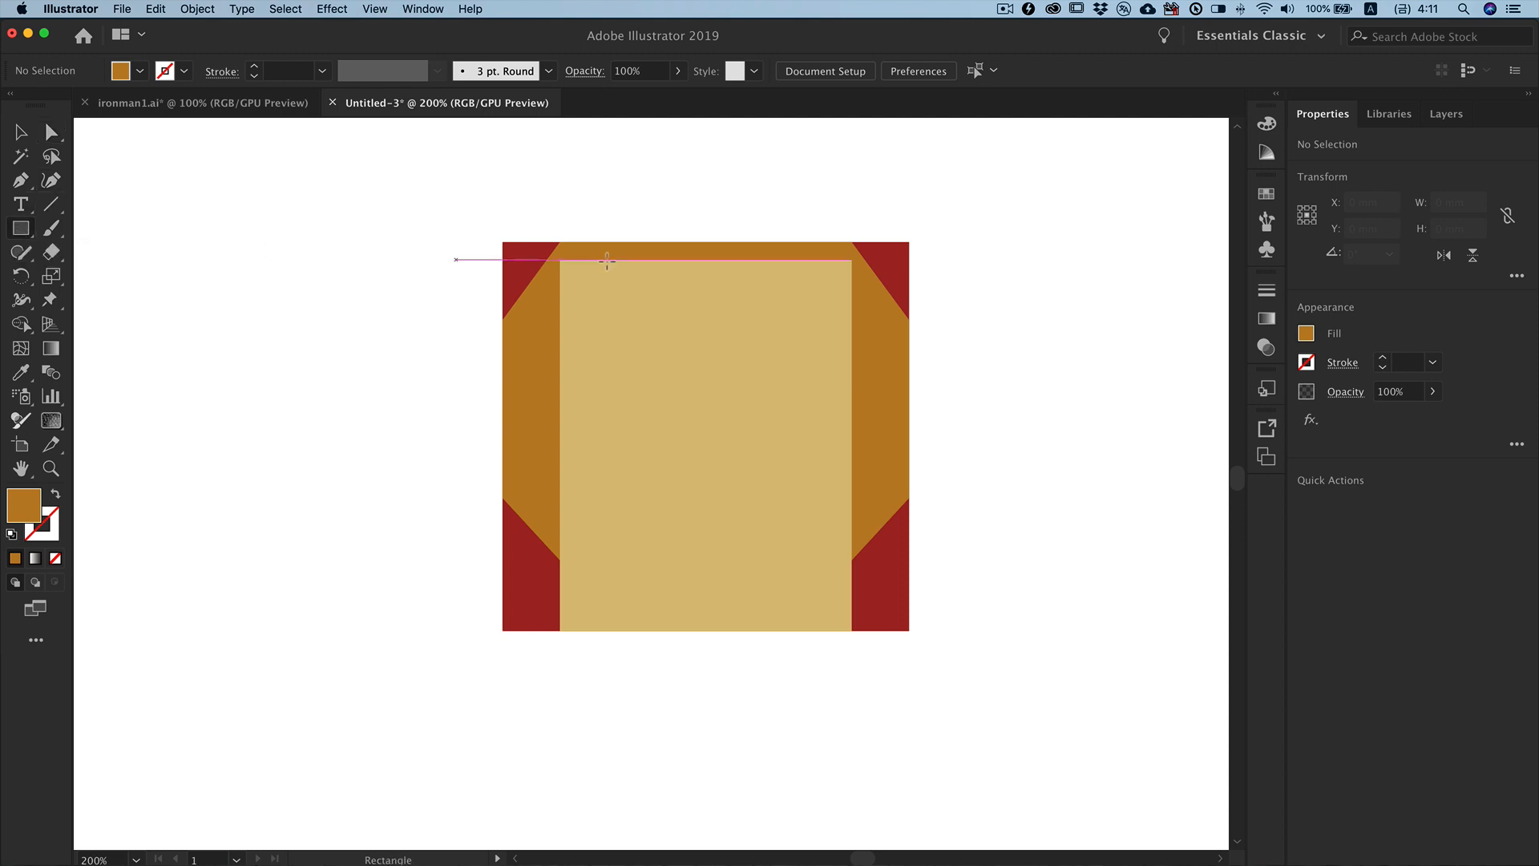
pyautogui.click(644, 205)
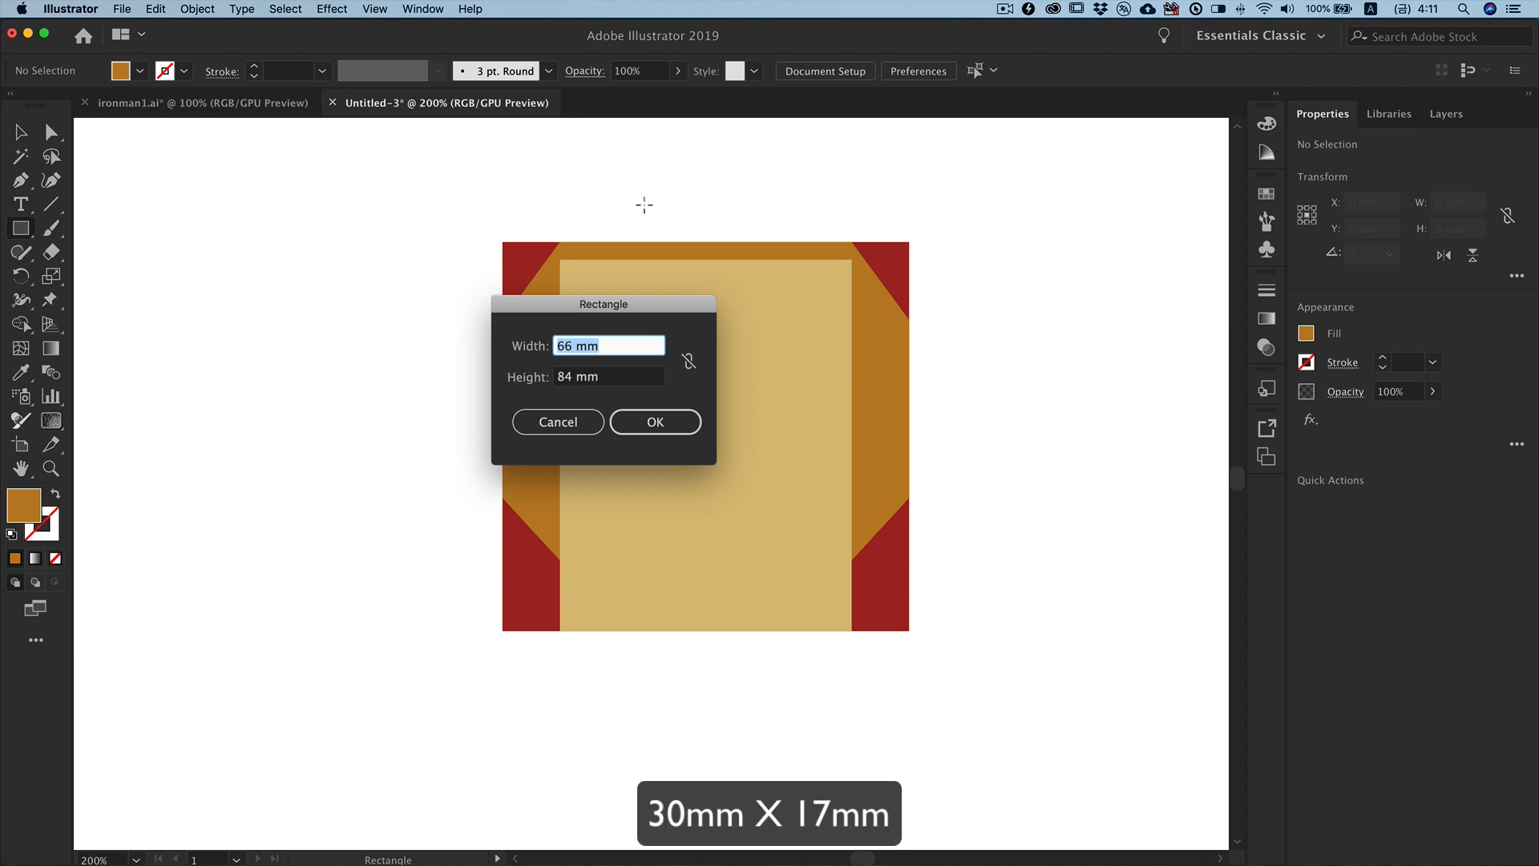
pyautogui.write('30')
pyautogui.press('Tab')
pyautogui.write('17')
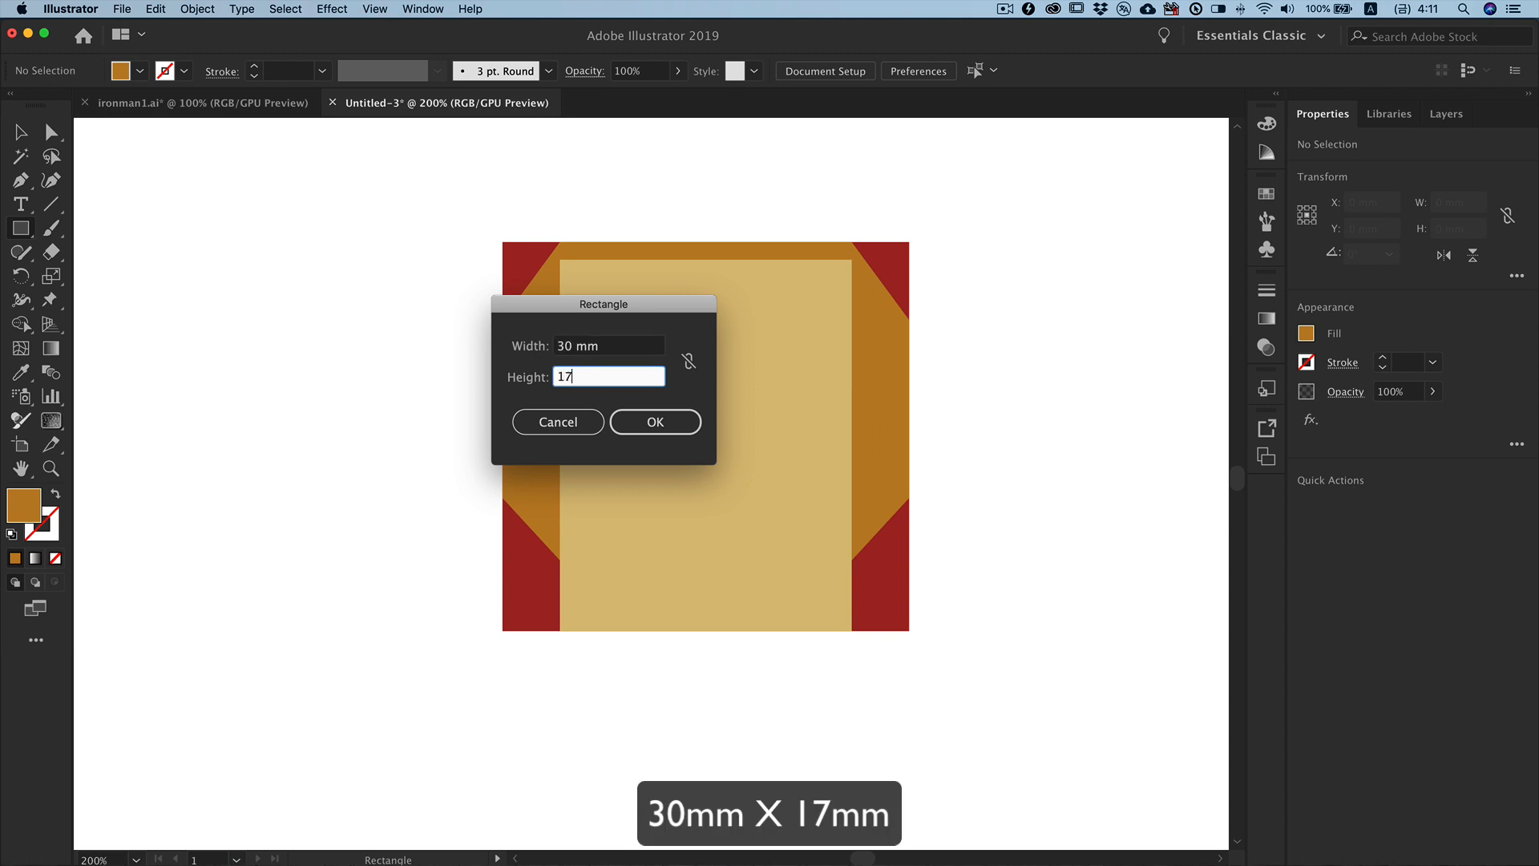
pyautogui.press('Return')
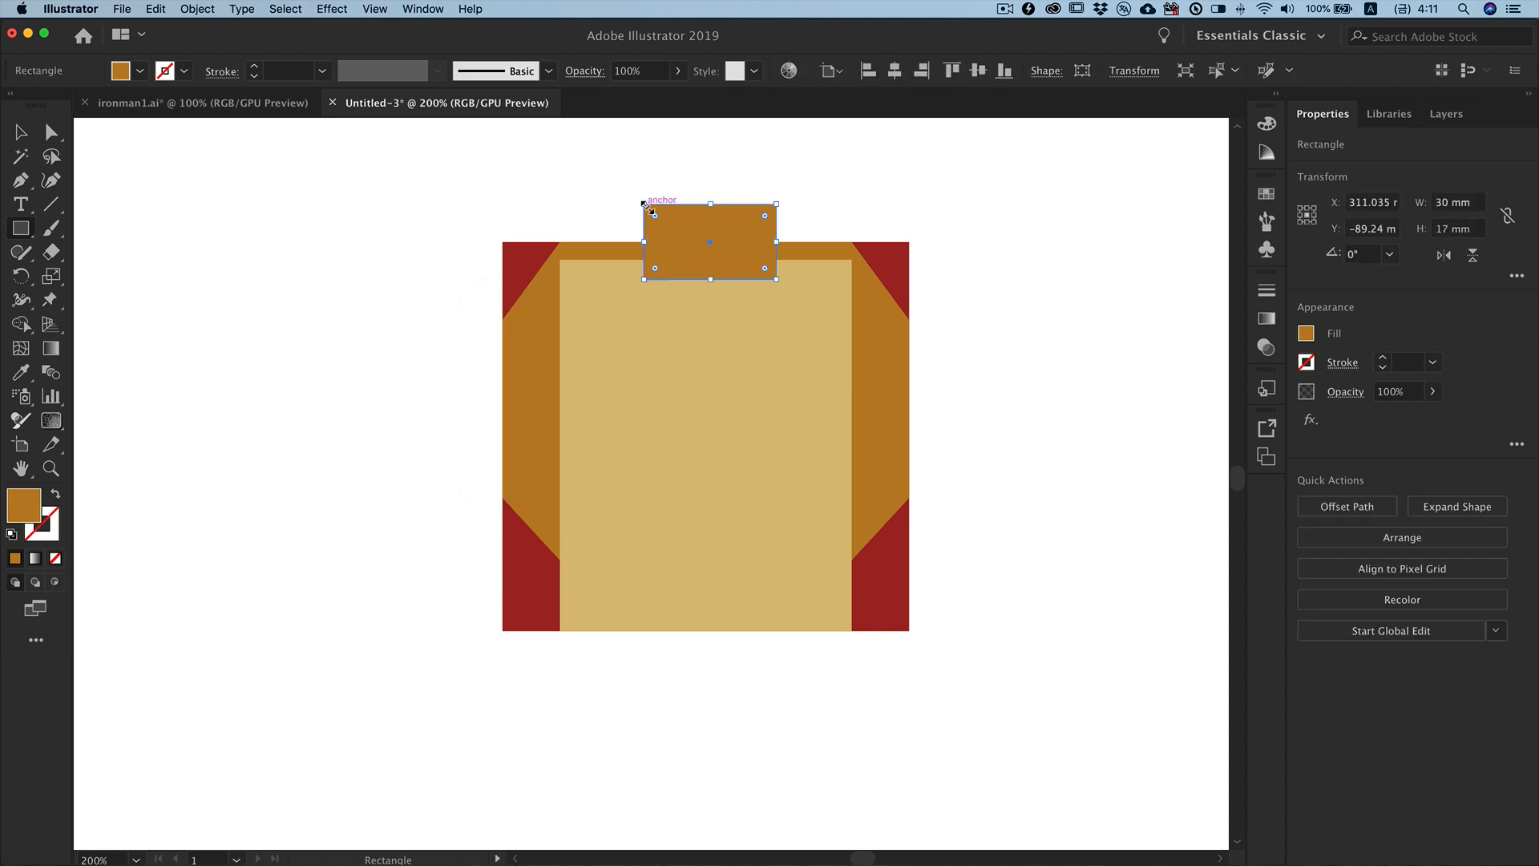
# Step: Centre the 30 × 17 mm rectangle against the stack's top edge and give it the large rectangle's red fill, sampled with the Eyedropper
pyautogui.press('v')
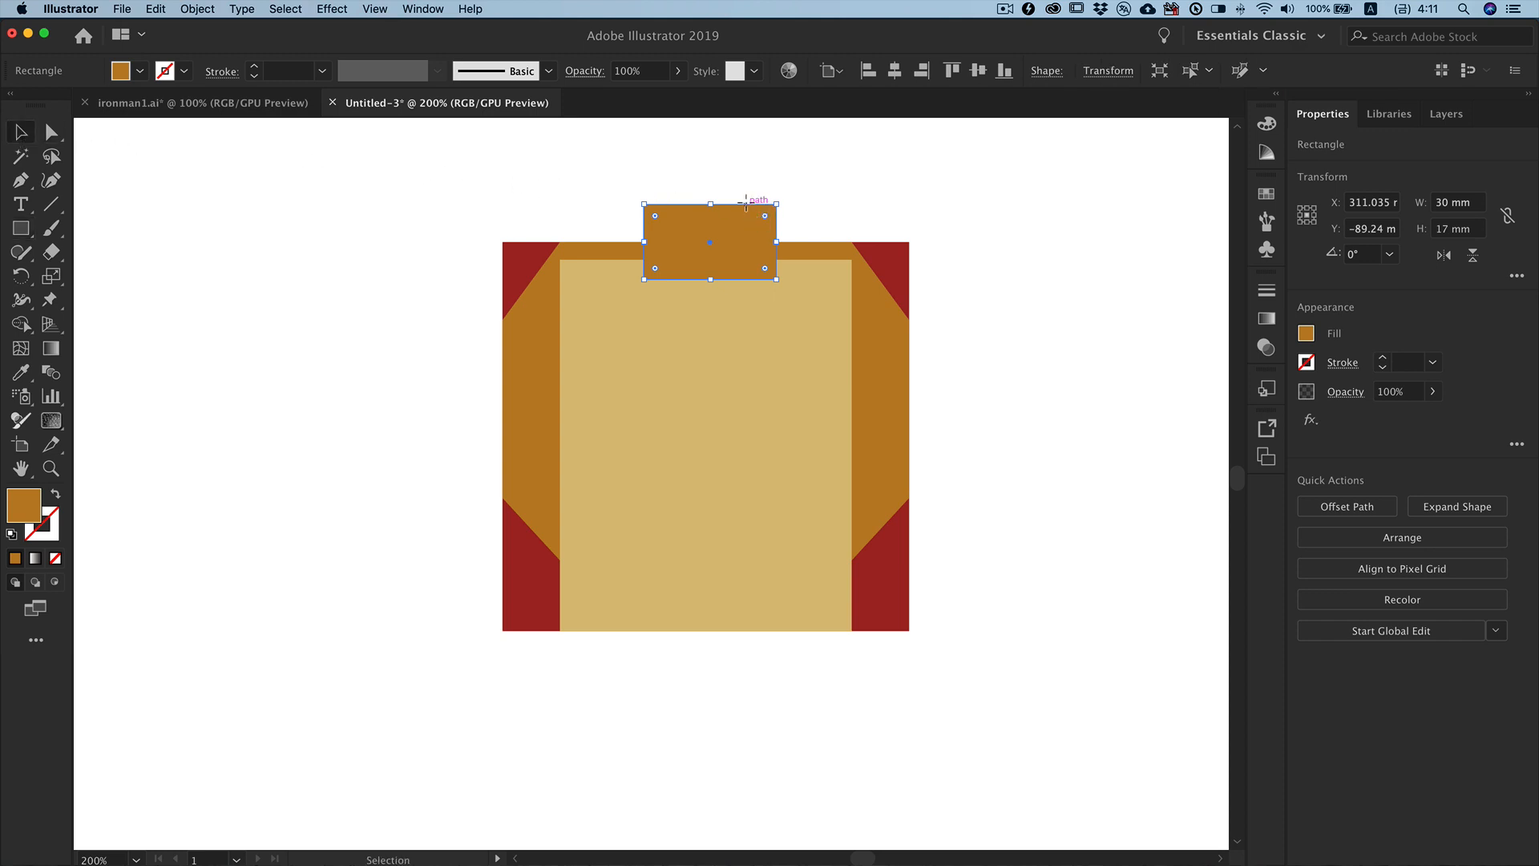
pyautogui.moveTo(744, 200); pyautogui.dragTo(742, 239)
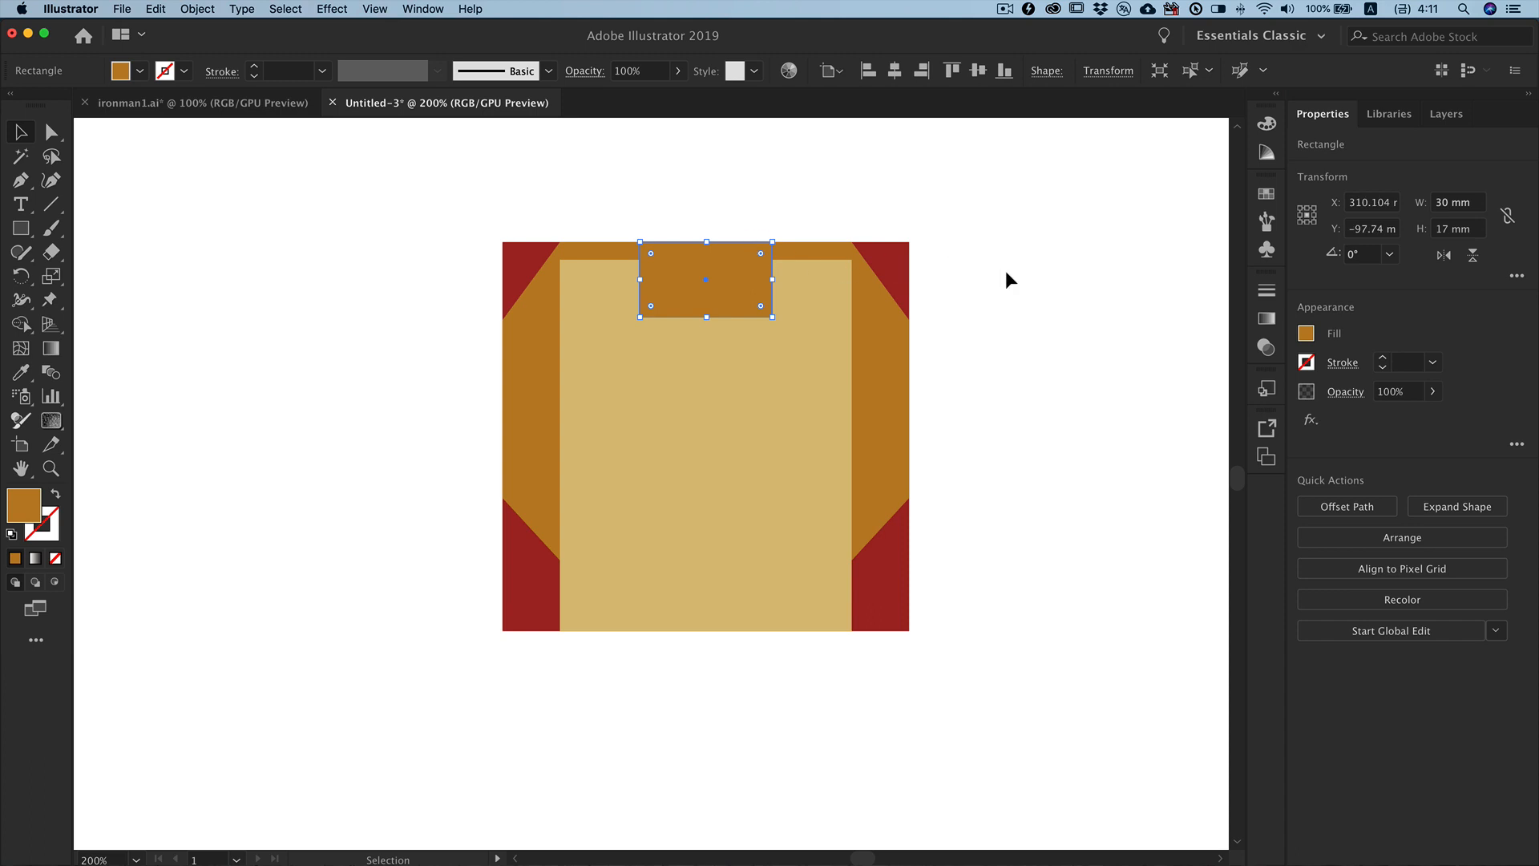
pyautogui.click(21, 372)
pyautogui.click(522, 264)
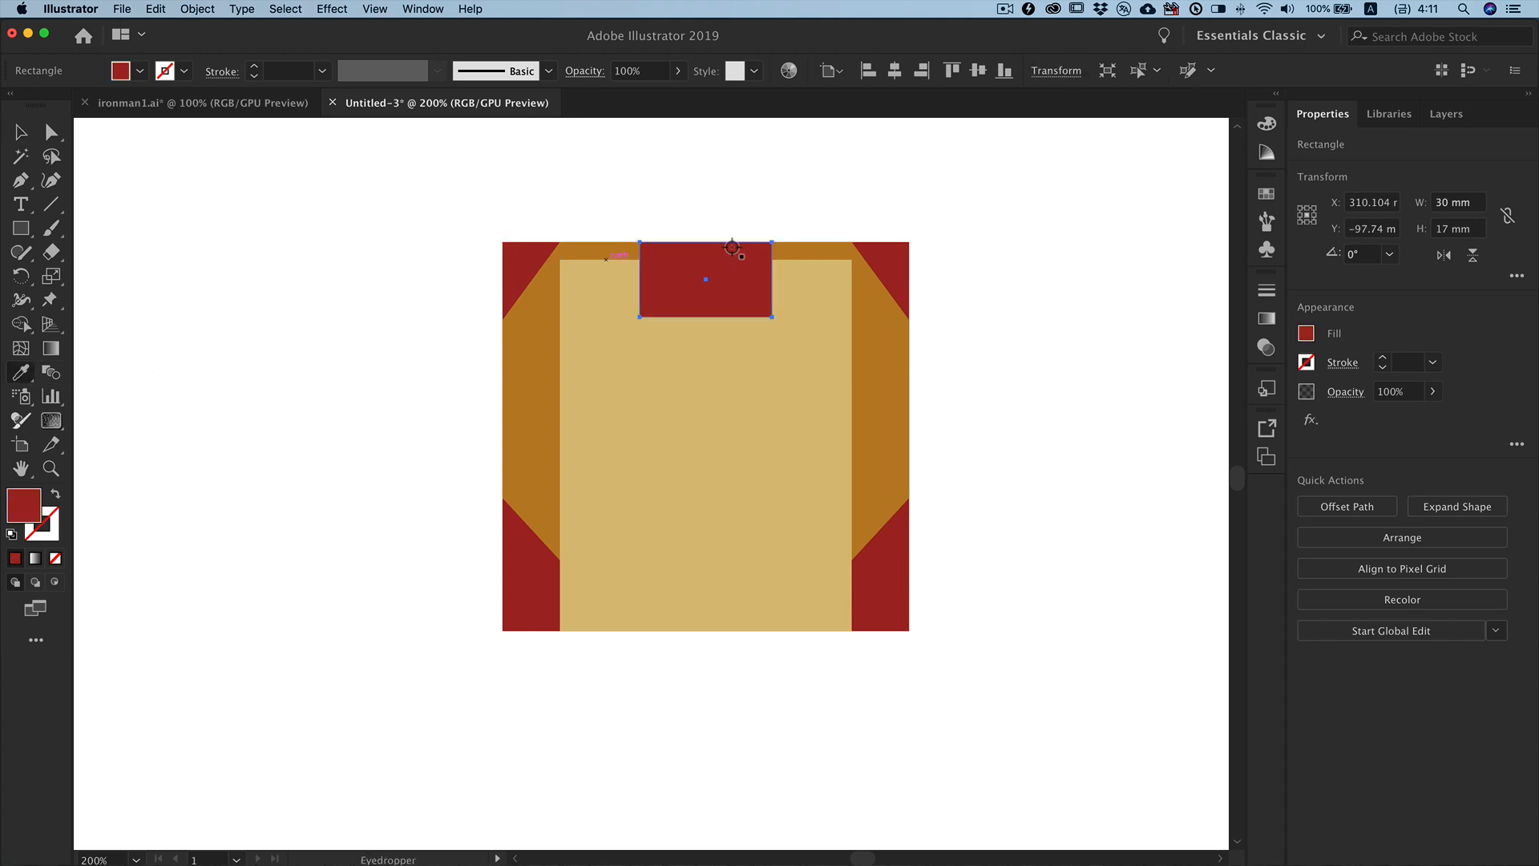
pyautogui.press('super+shift+a')
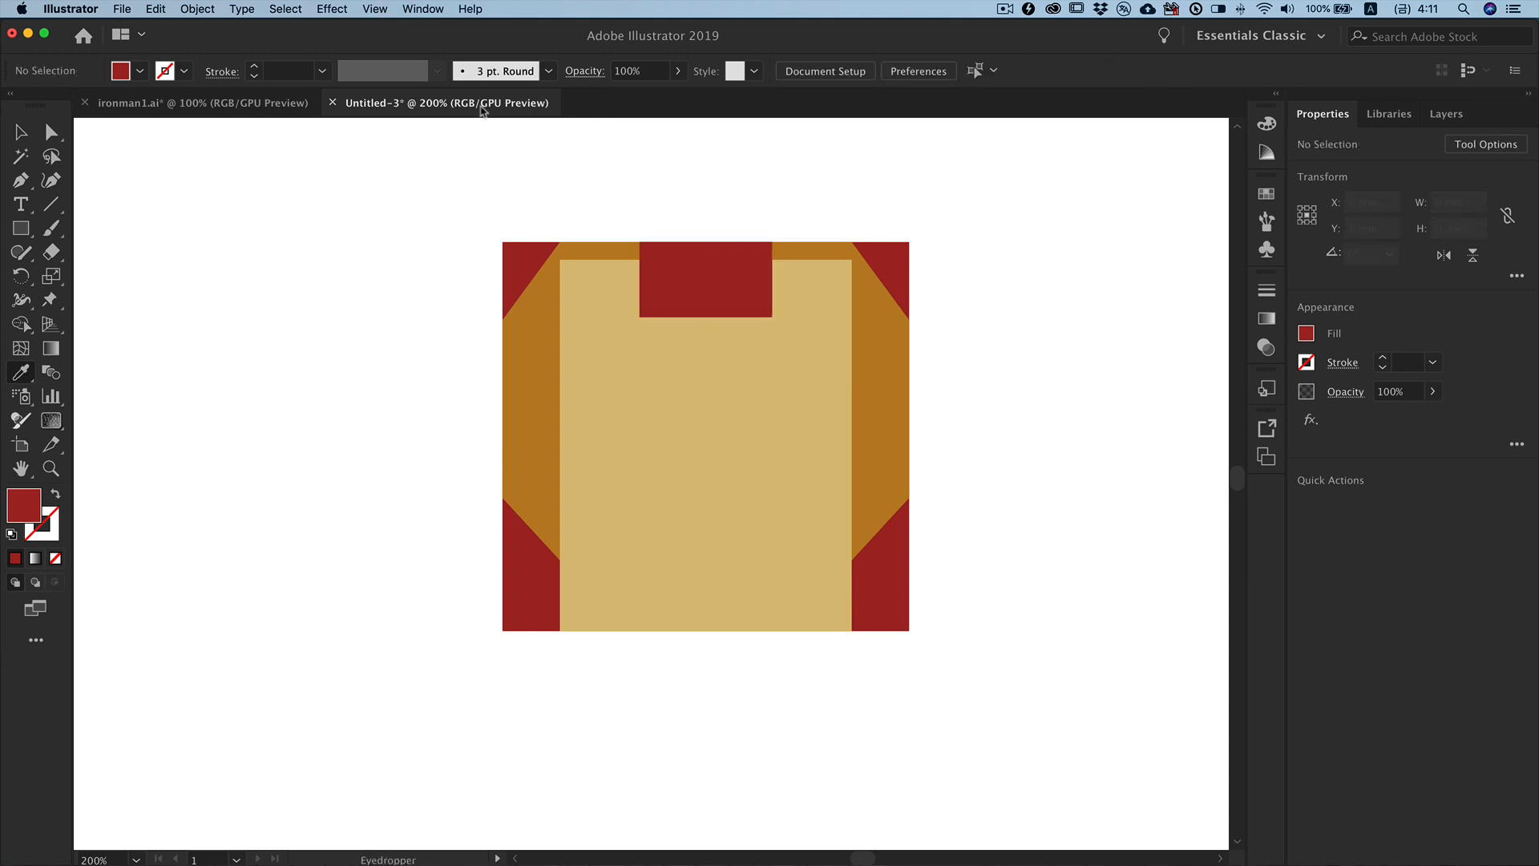
# Step: Move each bottom corner of the small red top rectangle inward by about 1.4 mm, tapering it into a trapezoid
pyautogui.click(51, 133)
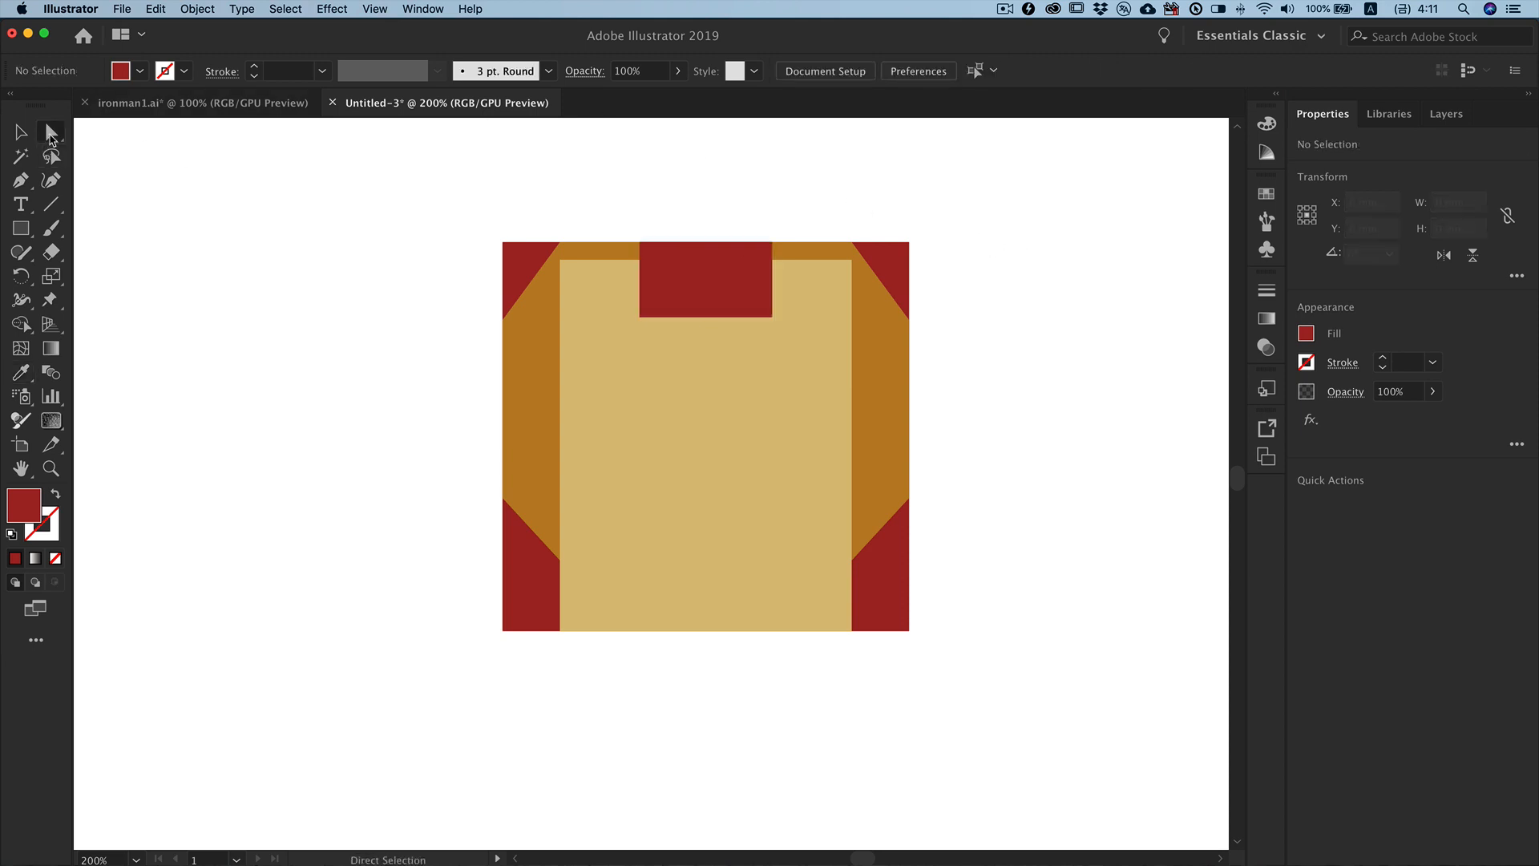
pyautogui.click(639, 317)
pyautogui.press('Right')
pyautogui.press('Right')
pyautogui.press('Right')
pyautogui.press('Right')
pyautogui.press('Right')
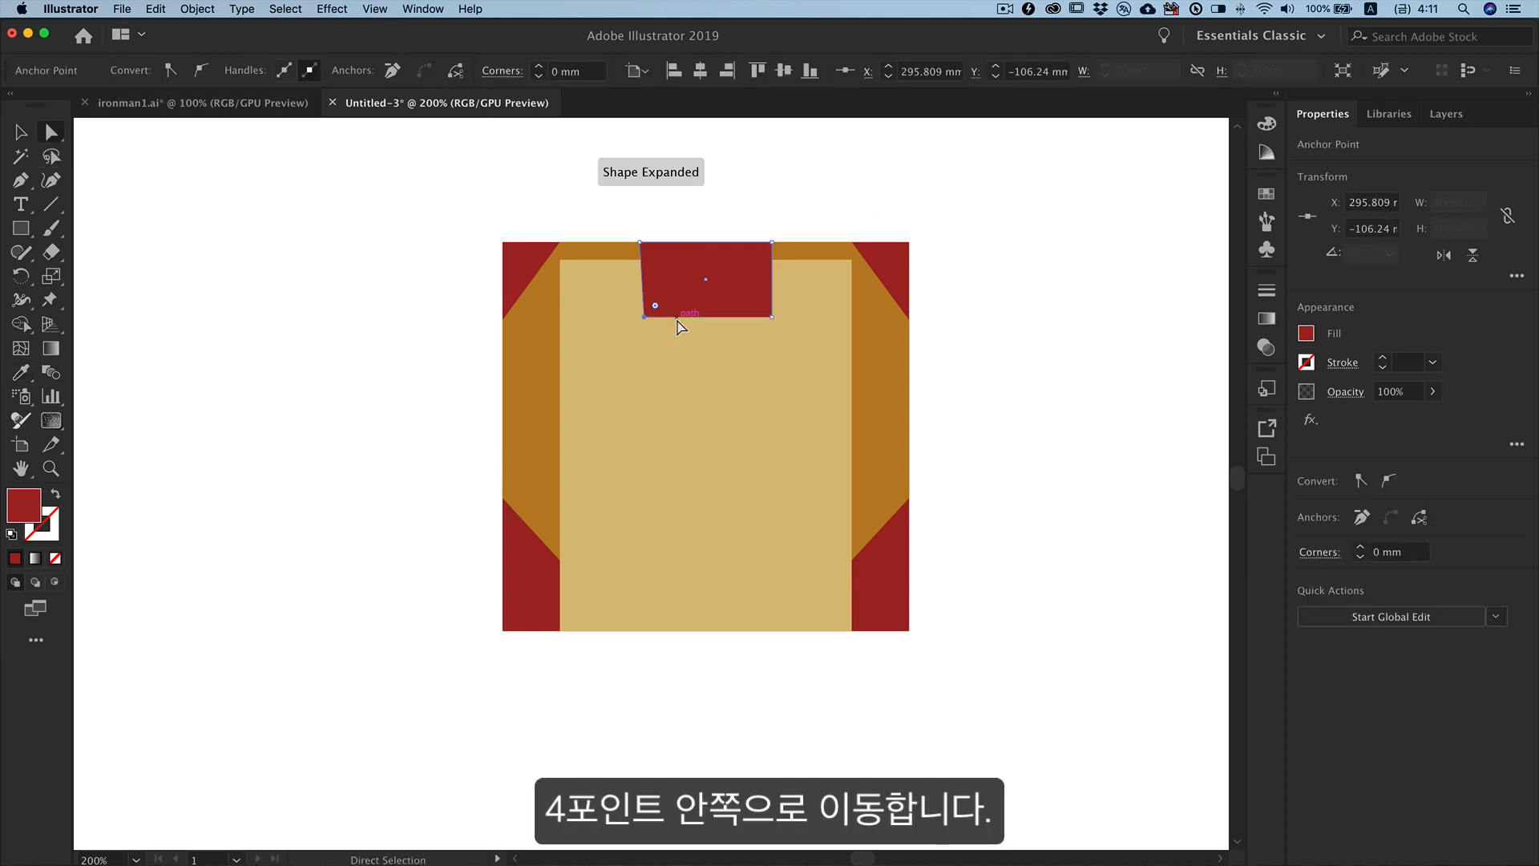
pyautogui.click(773, 318)
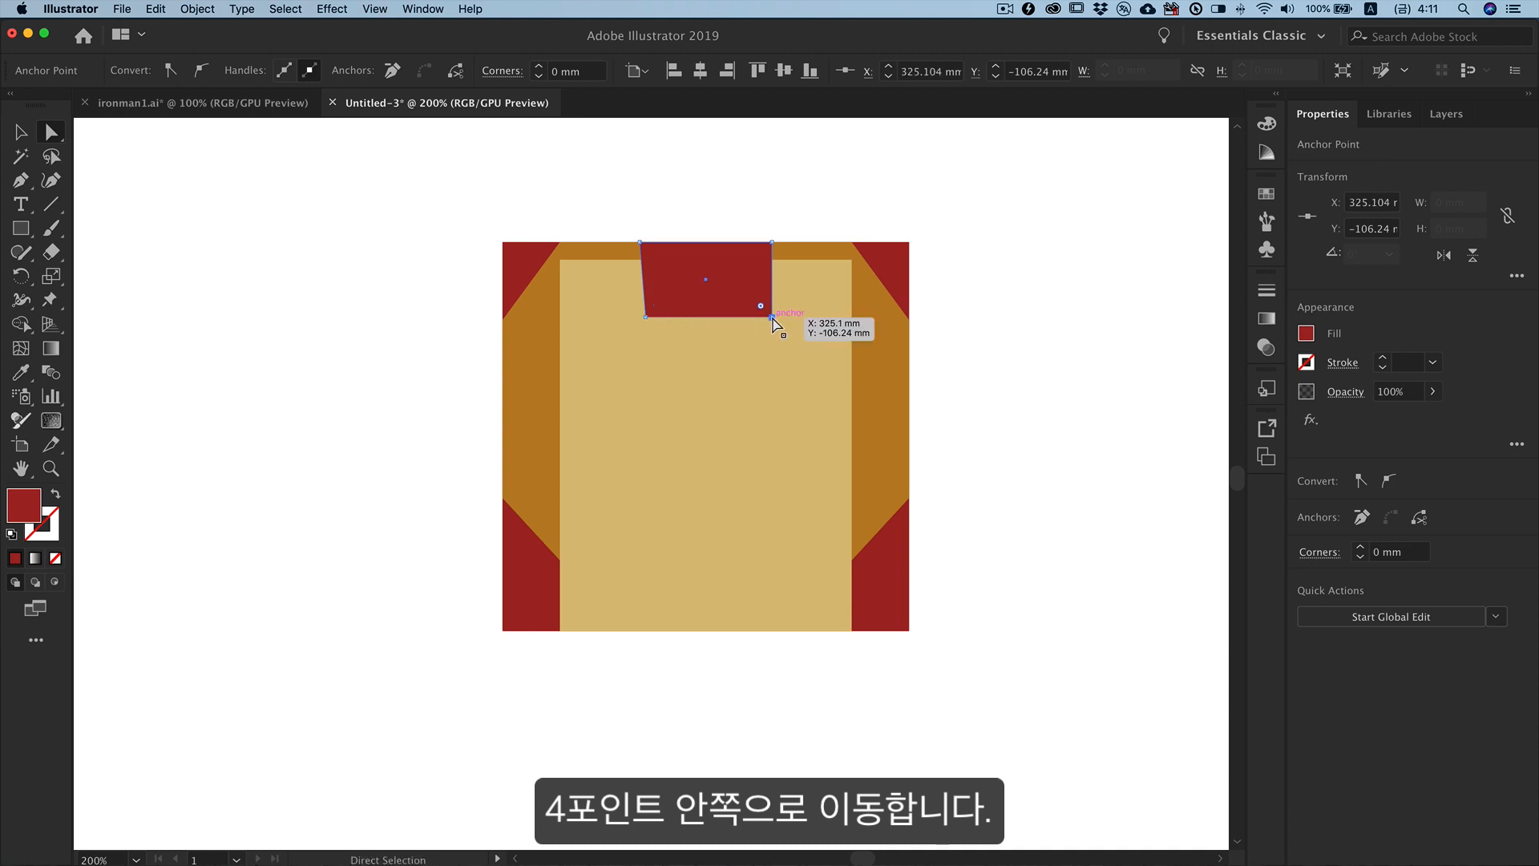
pyautogui.press('Left')
pyautogui.press('Left')
pyautogui.press('Left')
pyautogui.press('Left')
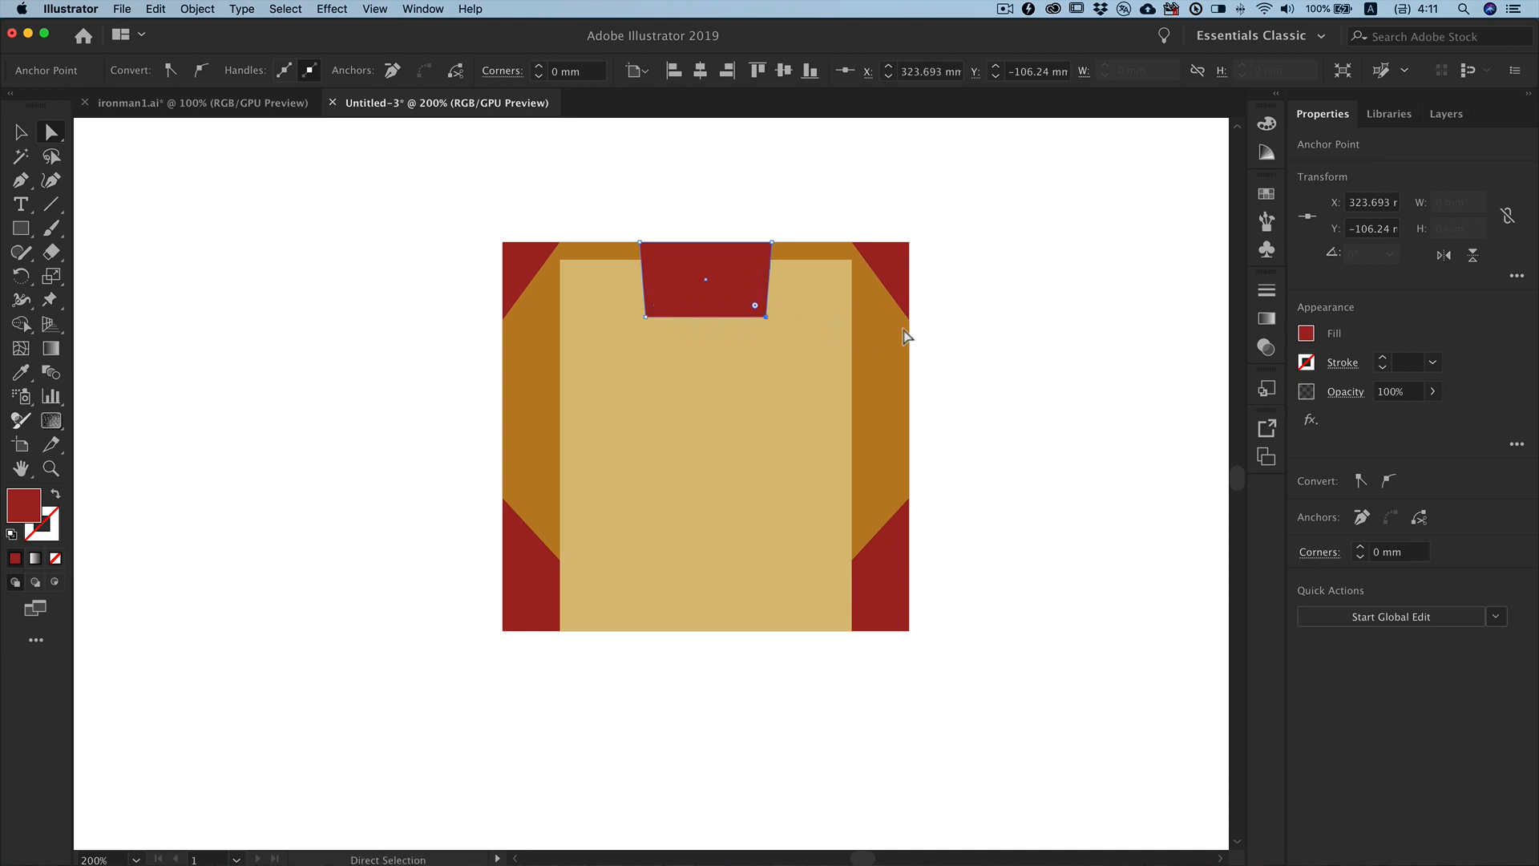
pyautogui.click(974, 340)
# Step: Create a red rectangle 34 mm wide and 8 mm high beside the stack
pyautogui.click(18, 228)
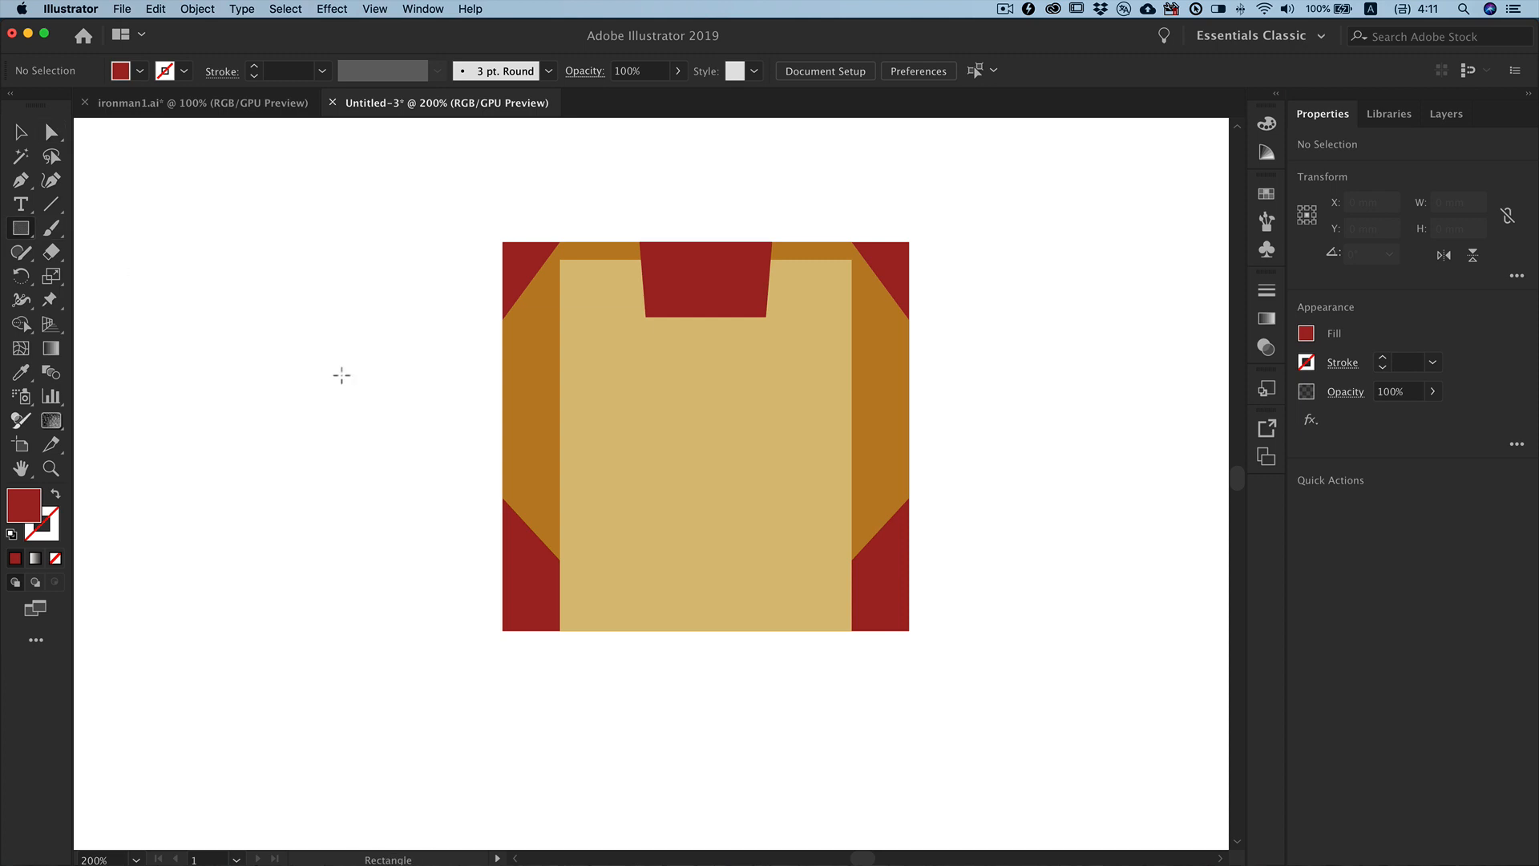
pyautogui.click(318, 385)
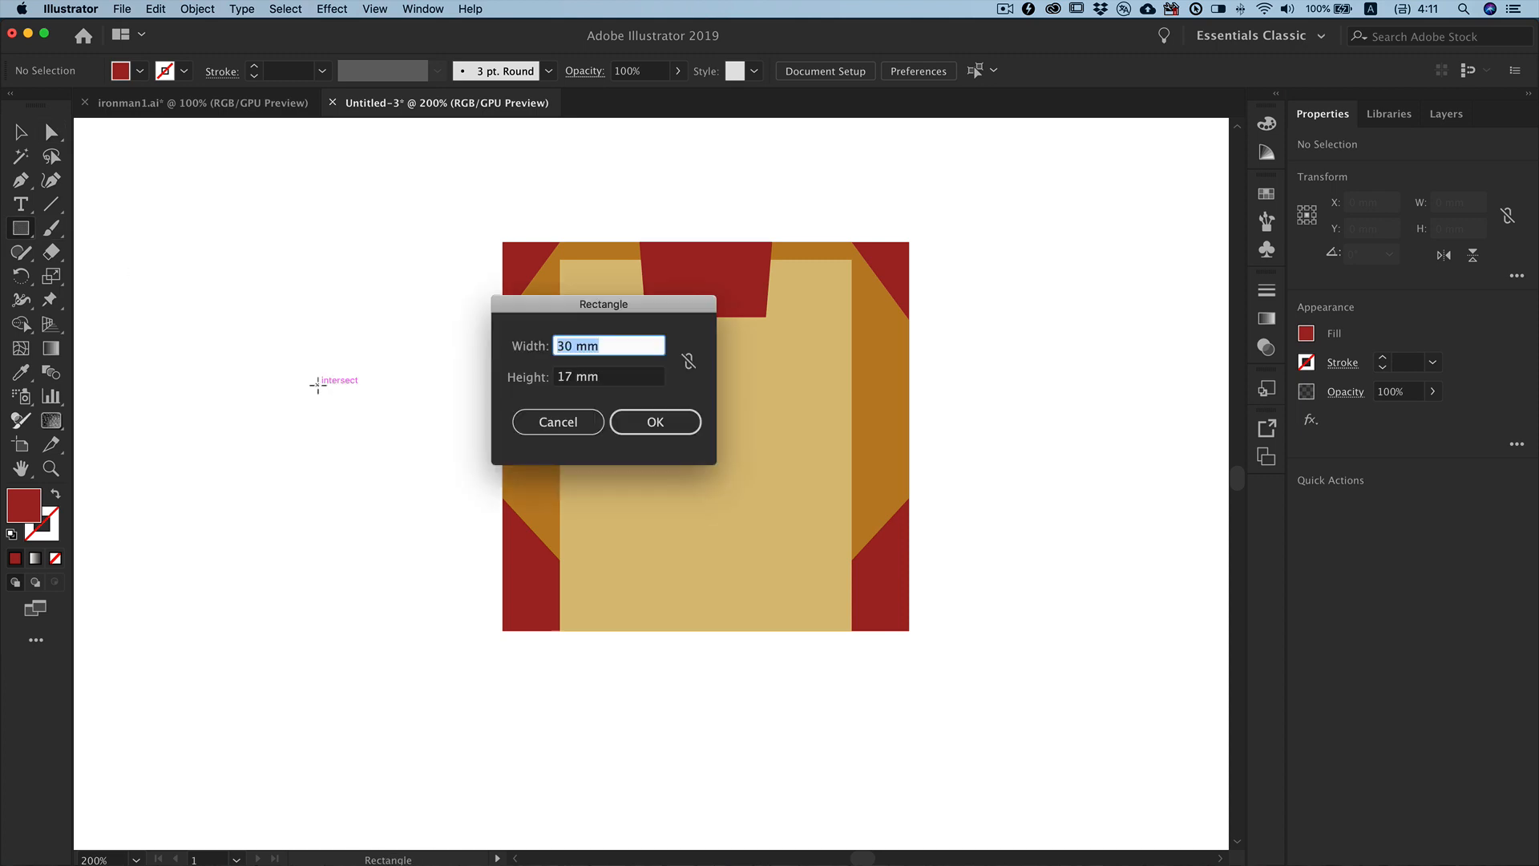
pyautogui.write('34')
pyautogui.press('Tab')
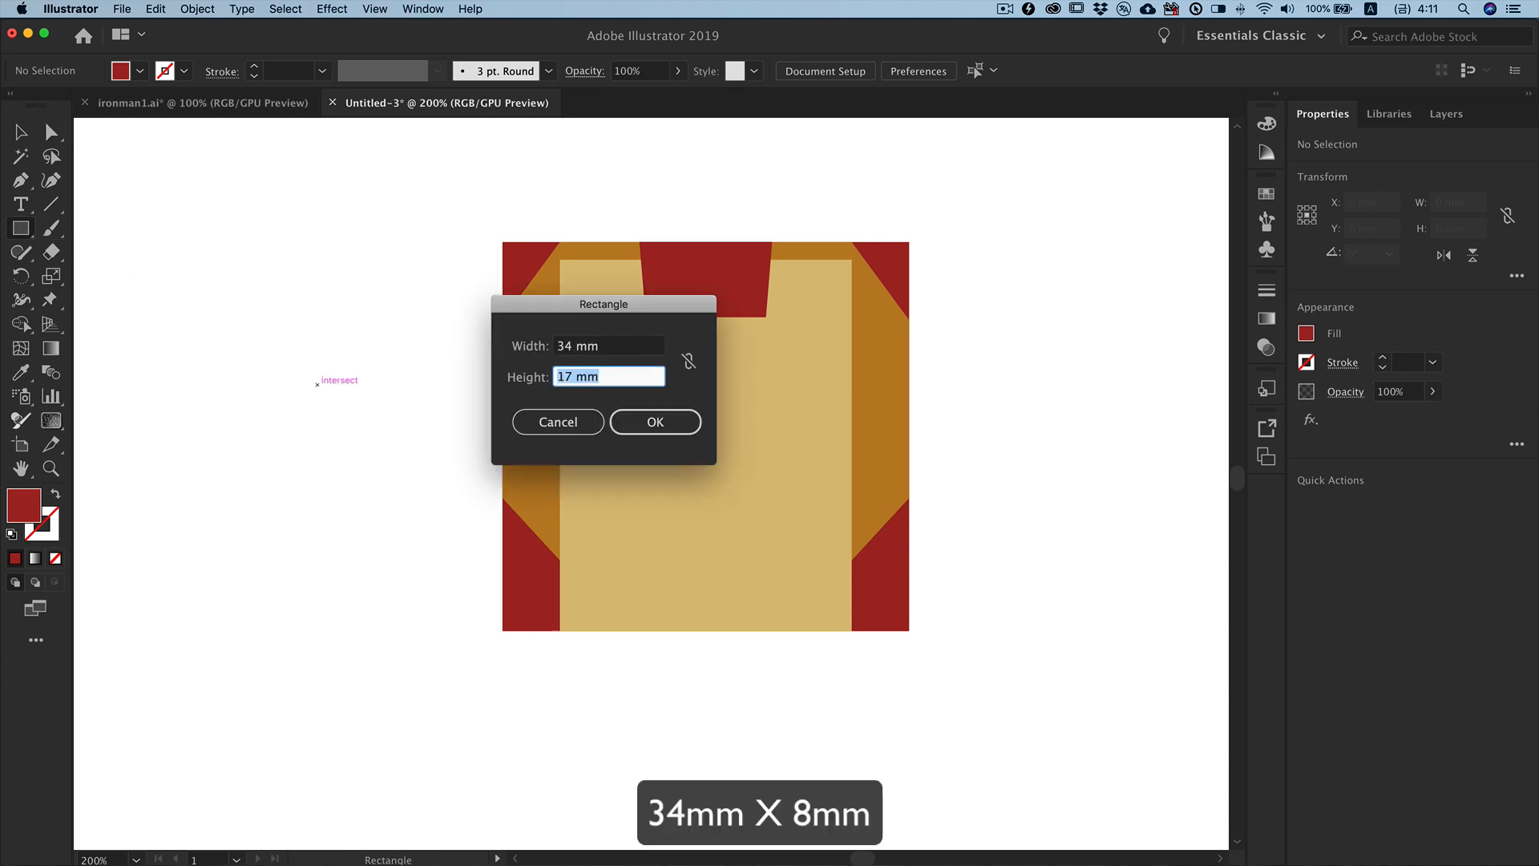
pyautogui.write('8')
pyautogui.press('Return')
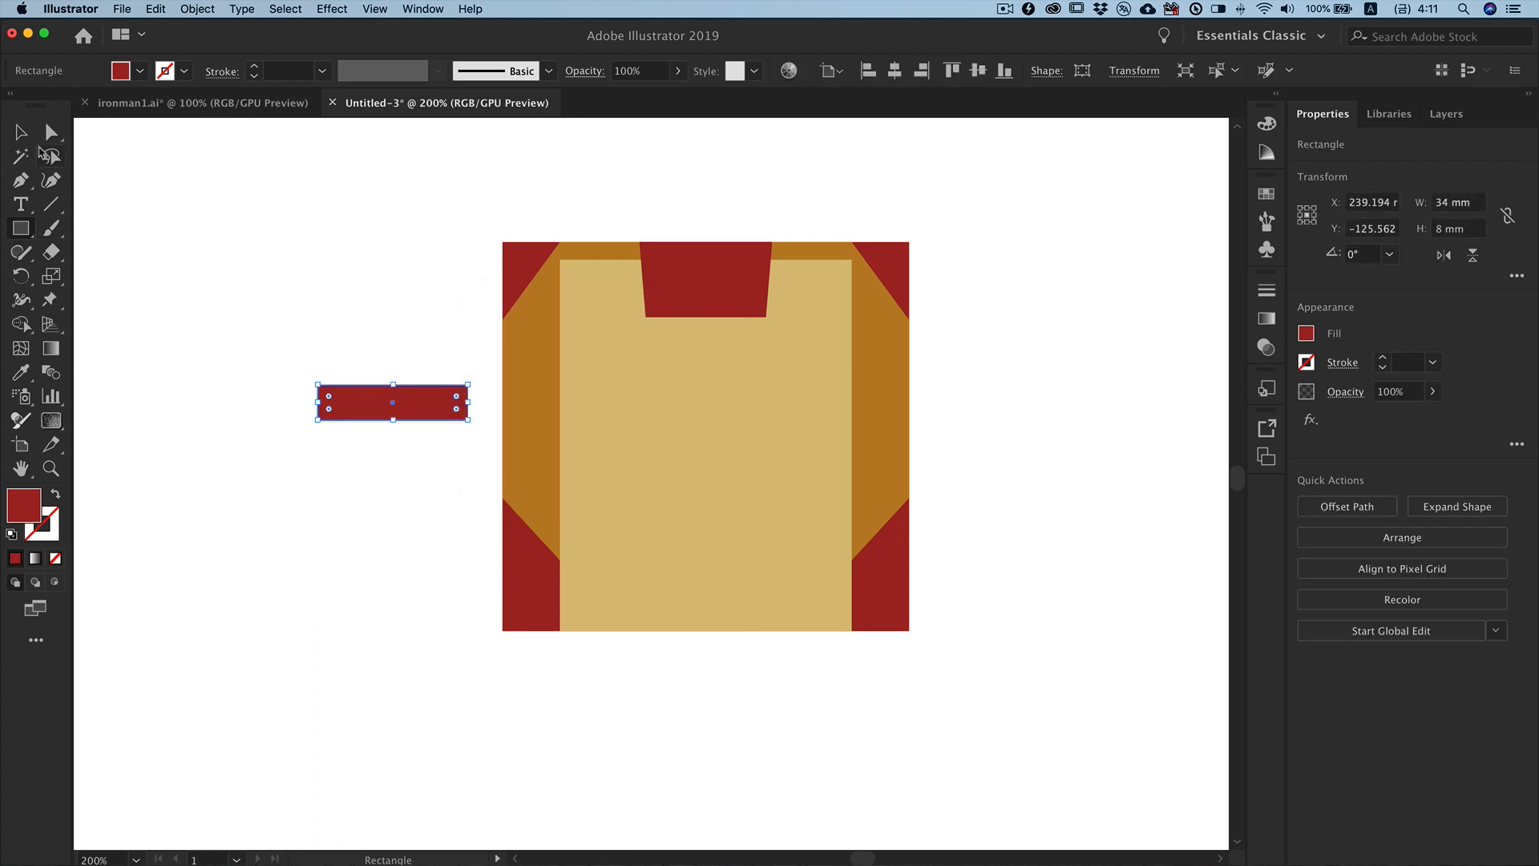
# Step: Move the 34 × 8 mm red rectangle onto the tan rectangle, centred and flush with its bottom edge, and deselect it
pyautogui.press('v')
pyautogui.moveTo(368, 397); pyautogui.dragTo(674, 595)
pyautogui.click(1092, 587)
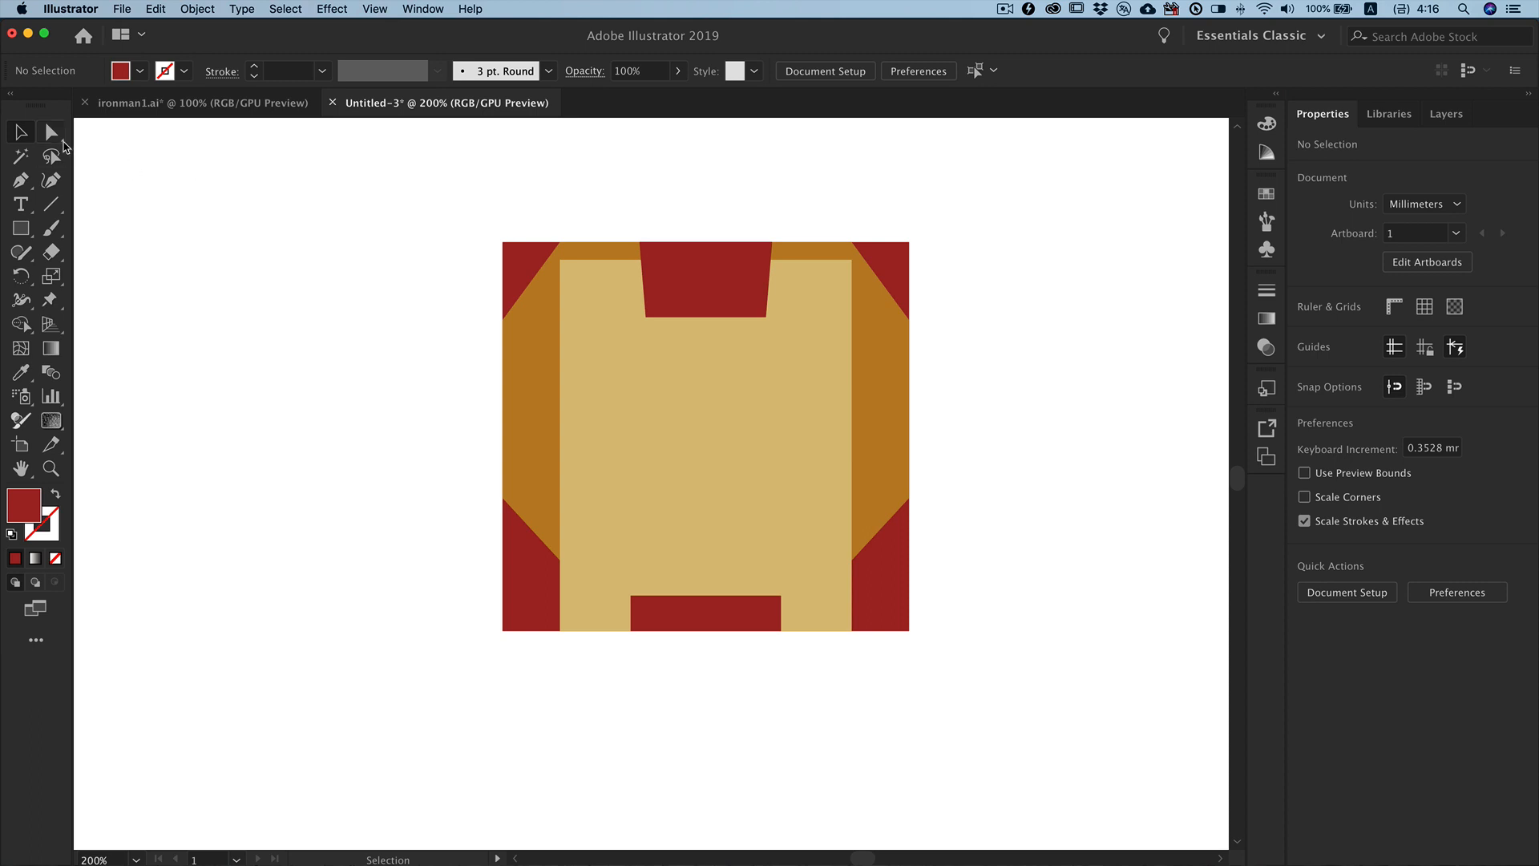
# Step: Add two anchor points on the large red rectangle's bottom edge, in line with the tan rectangle's left and right sides
pyautogui.click(51, 132)
pyautogui.click(506, 276)
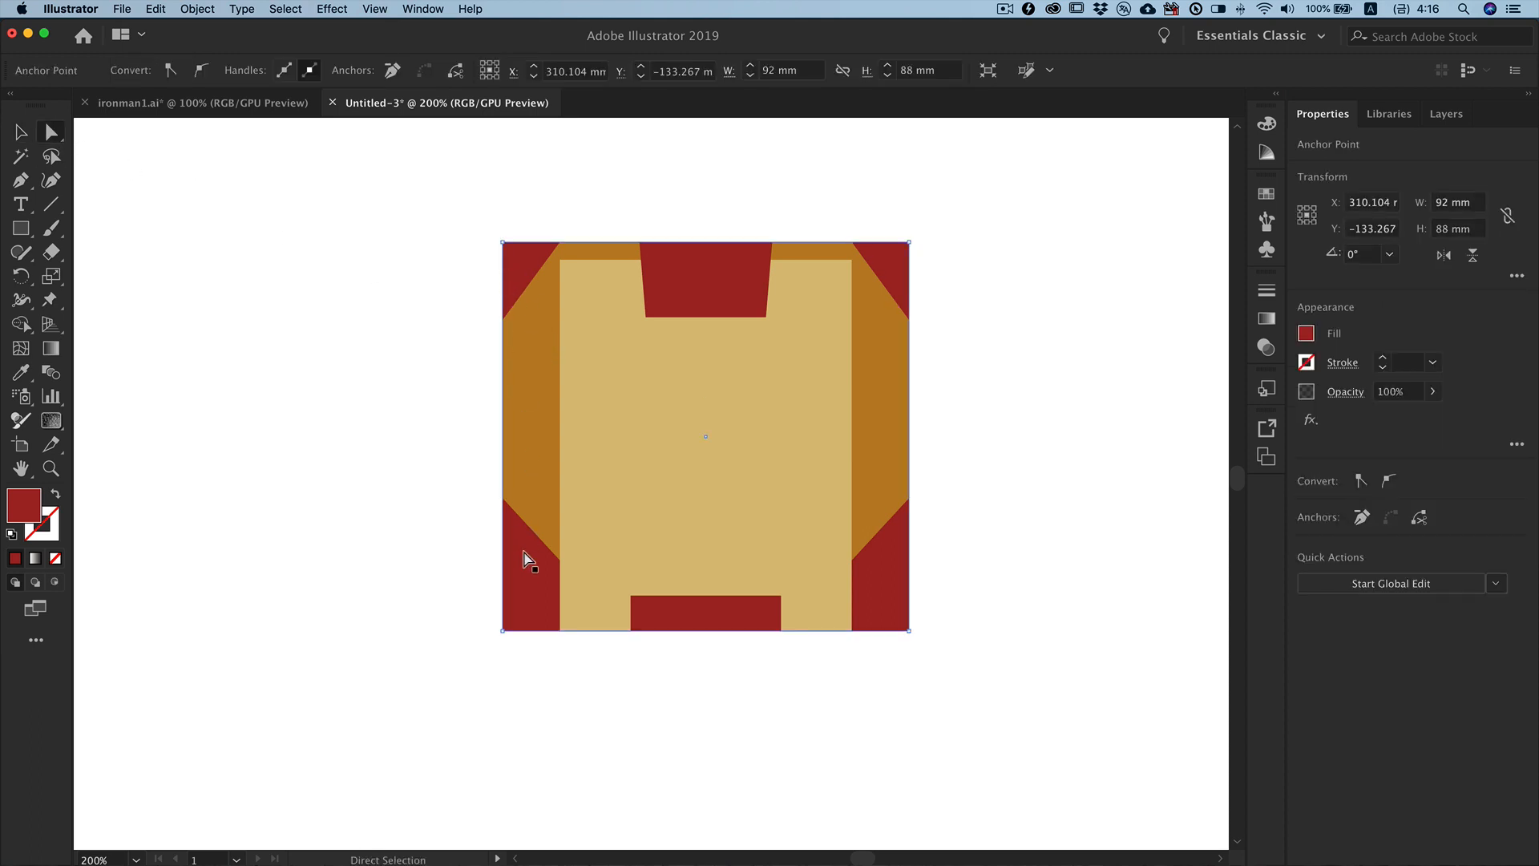
pyautogui.click(26, 186)
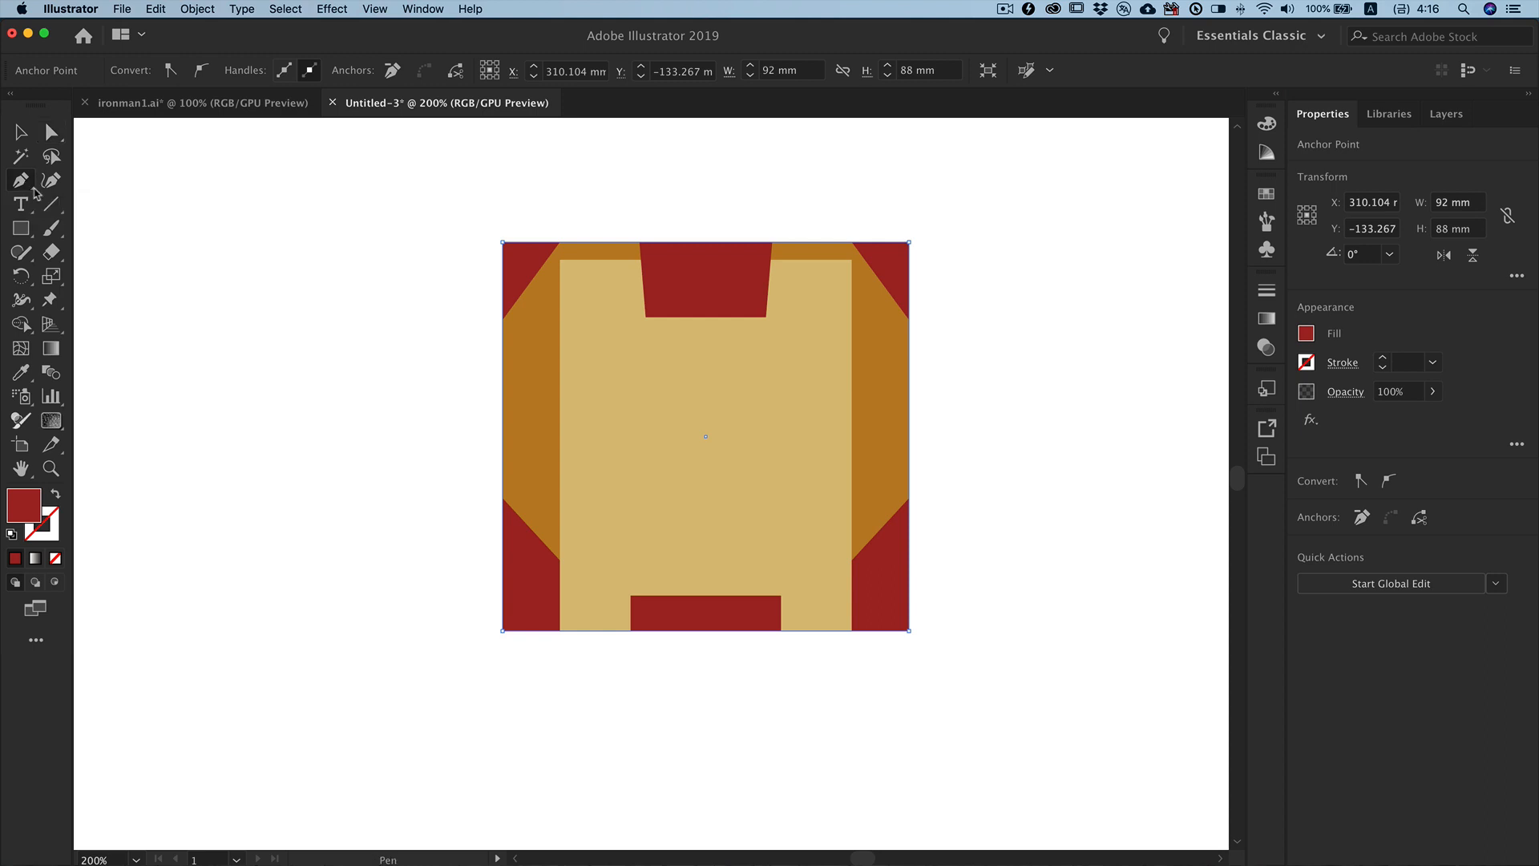
pyautogui.click(560, 631)
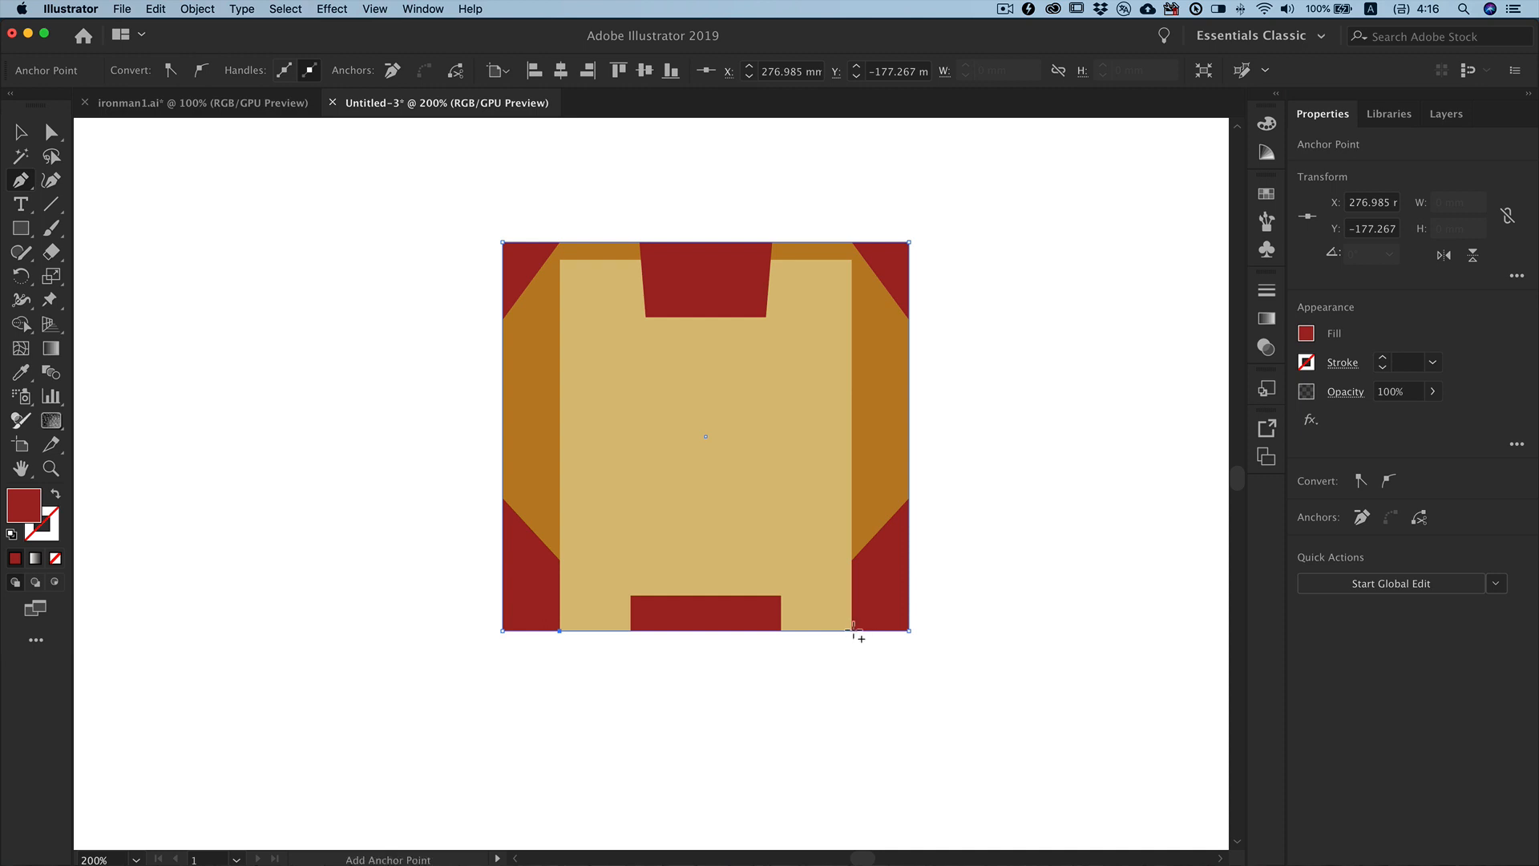
pyautogui.click(852, 631)
# Step: Raise the large red shape's two bottom corner points together by about 21 mm, bevelling its lower corners
pyautogui.click(51, 133)
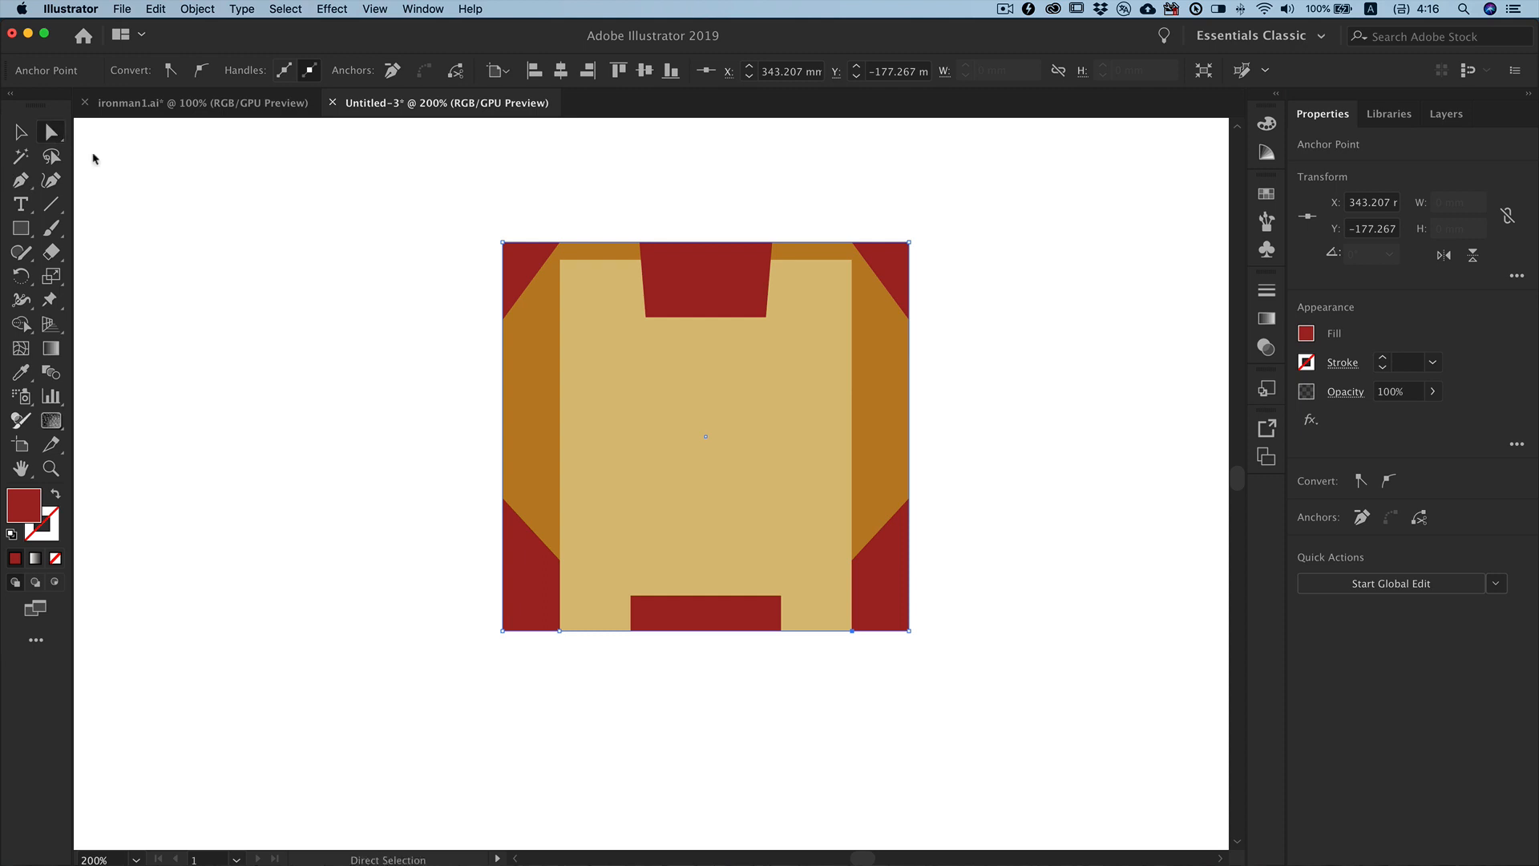
pyautogui.click(909, 631)
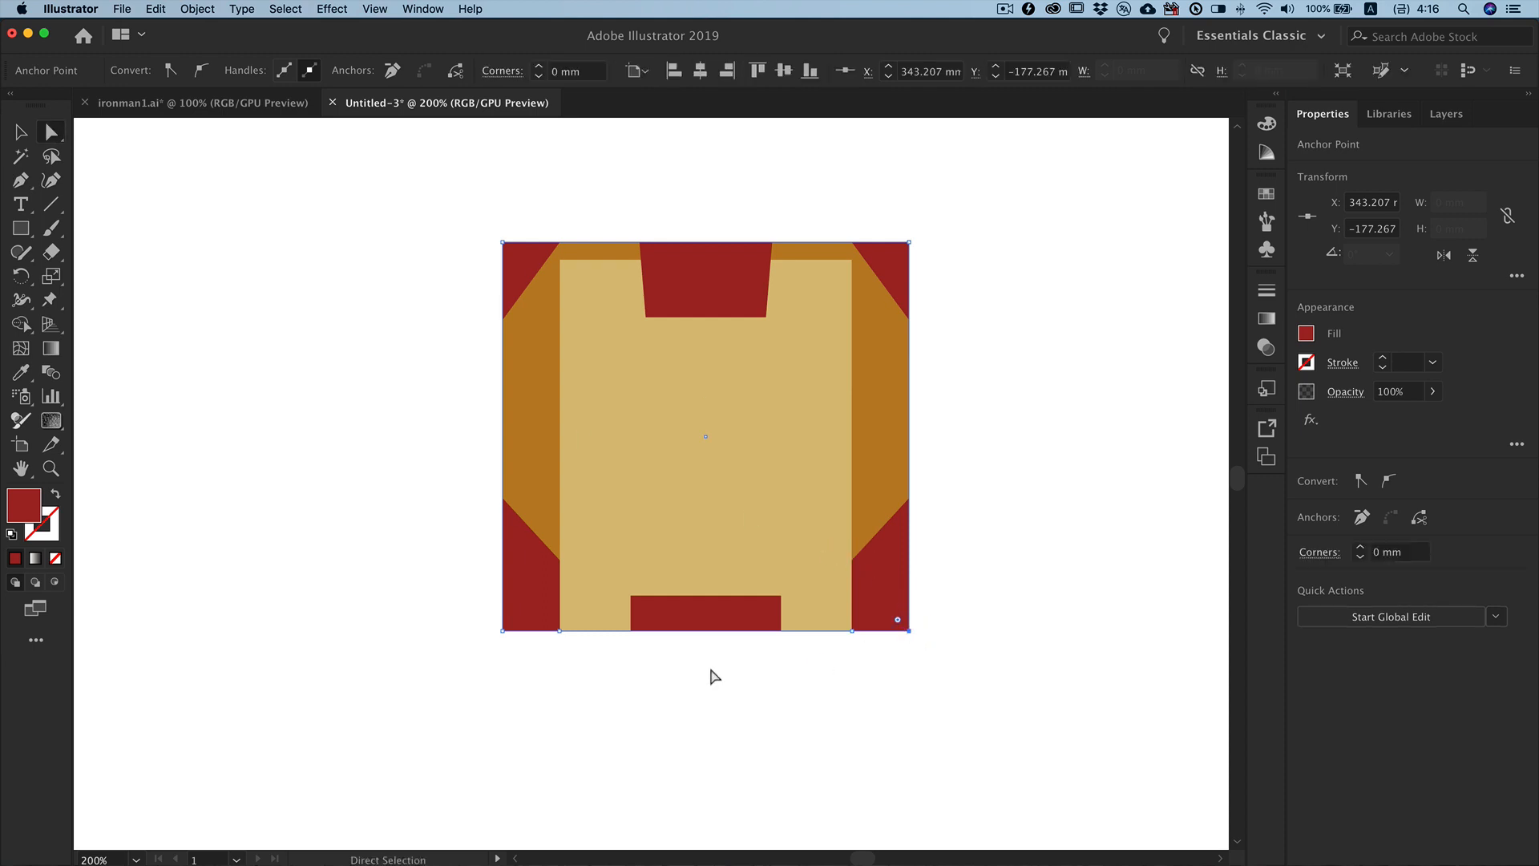
pyautogui.keyDown('shift'); pyautogui.click(503, 631); pyautogui.keyUp('shift')
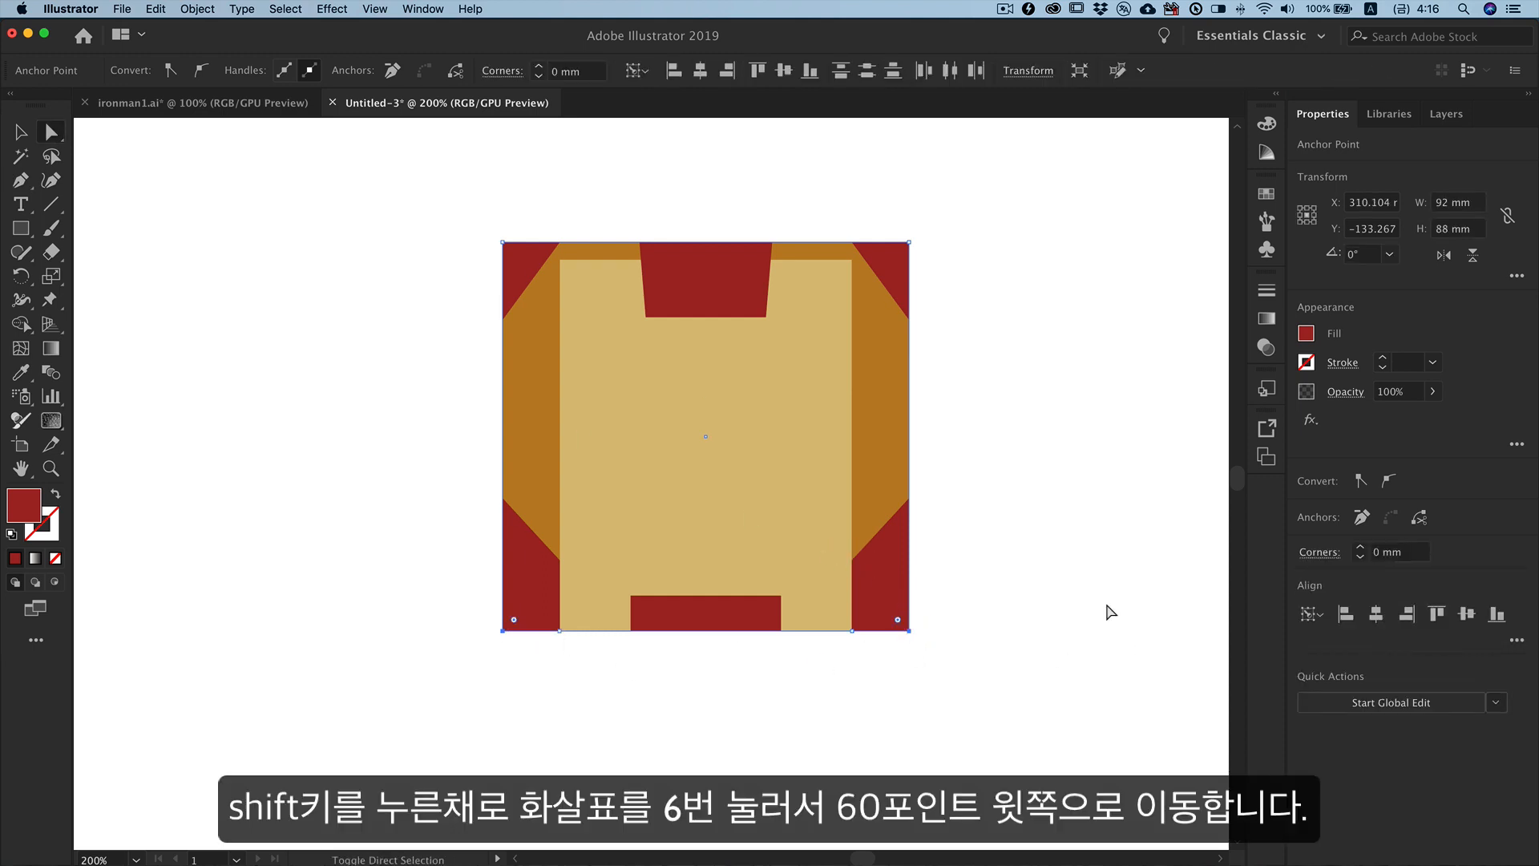
pyautogui.hotkey('shift', 'Up')
pyautogui.hotkey('shift', 'Up')
pyautogui.hotkey('shift', 'Up')
pyautogui.hotkey('shift', 'Up')
pyautogui.hotkey('shift', 'Up')
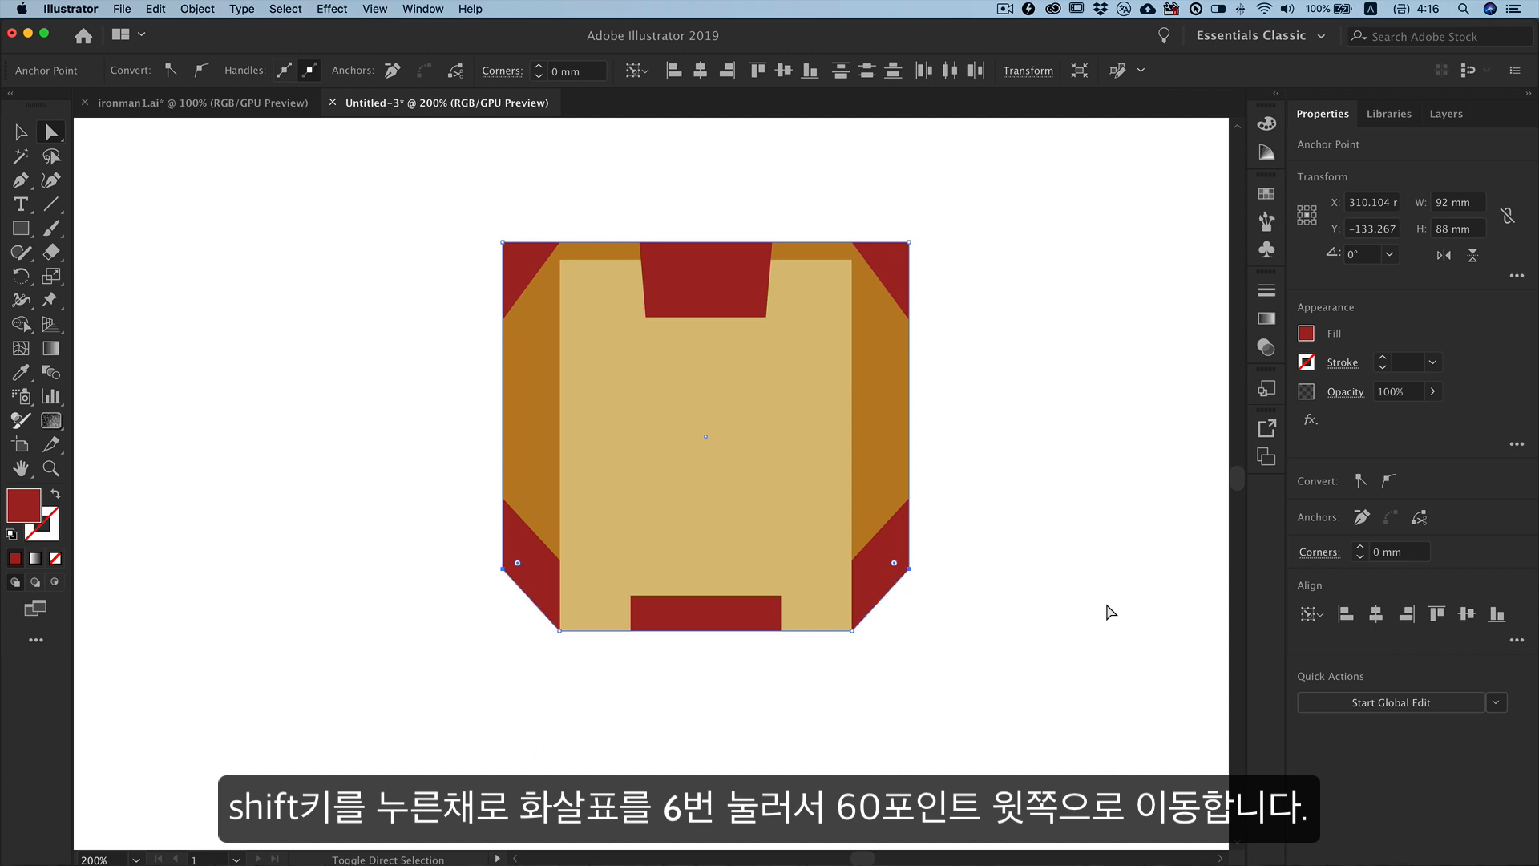
pyautogui.hotkey('shift', 'Up')
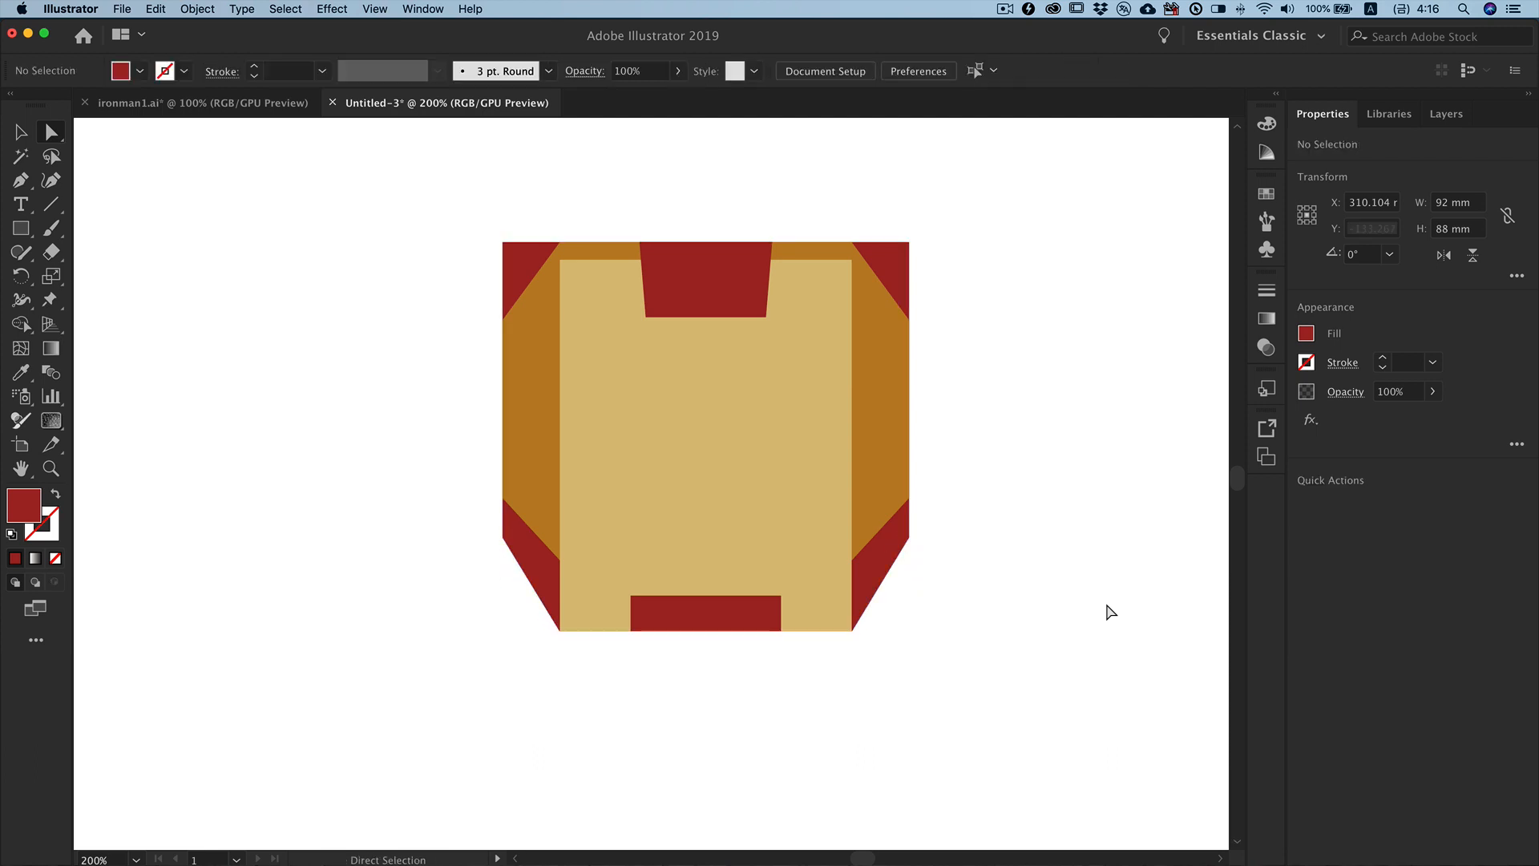
# Step: Draw a closed triangle with the Pen tool between the red shape's lower-left bevel corners and the orange shape's bottom-left corner point
pyautogui.click(22, 183)
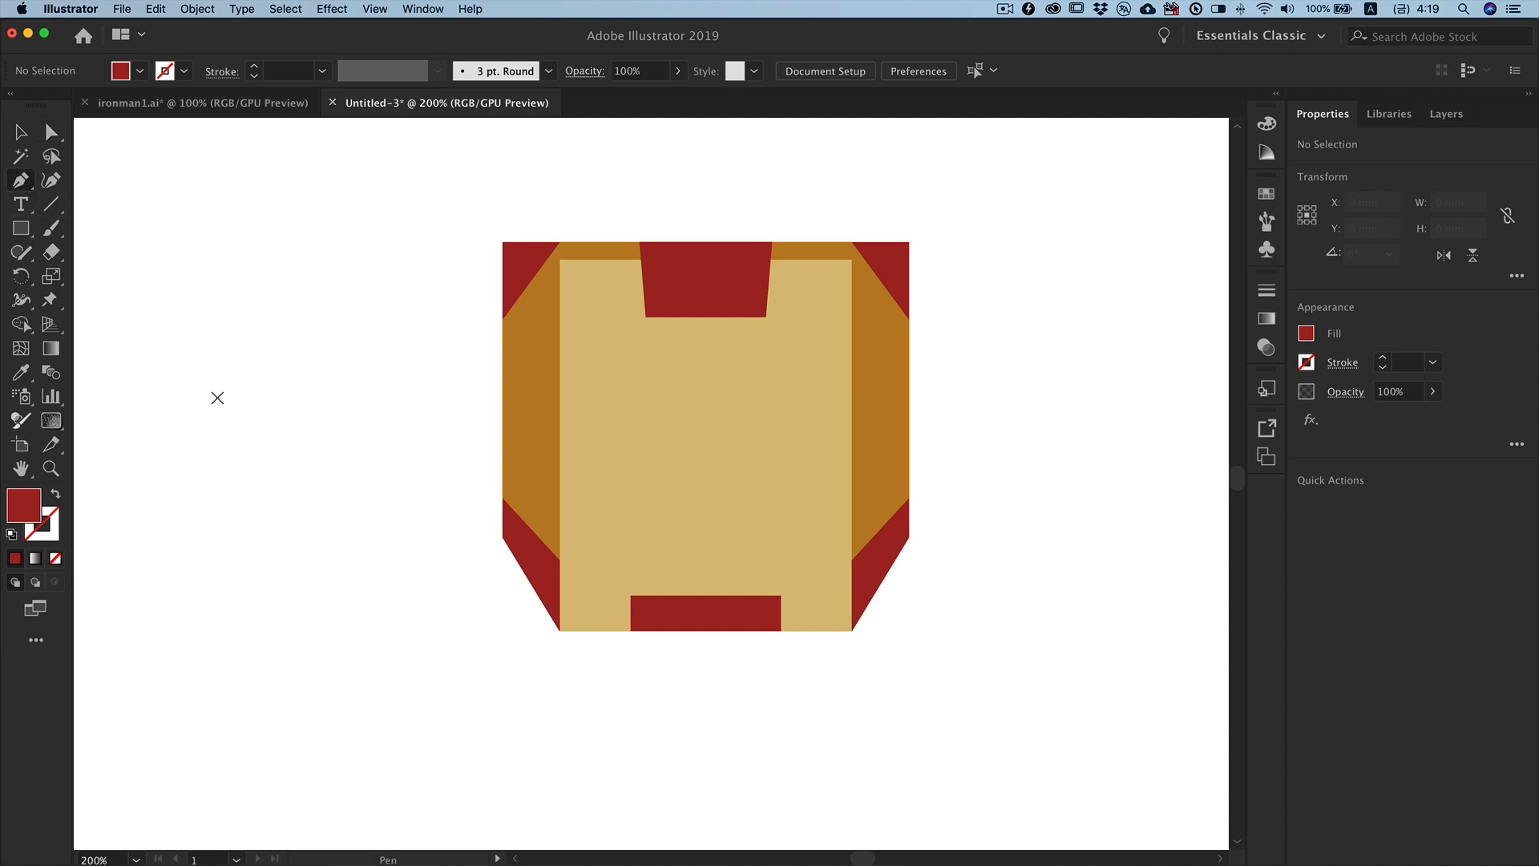
pyautogui.click(502, 537)
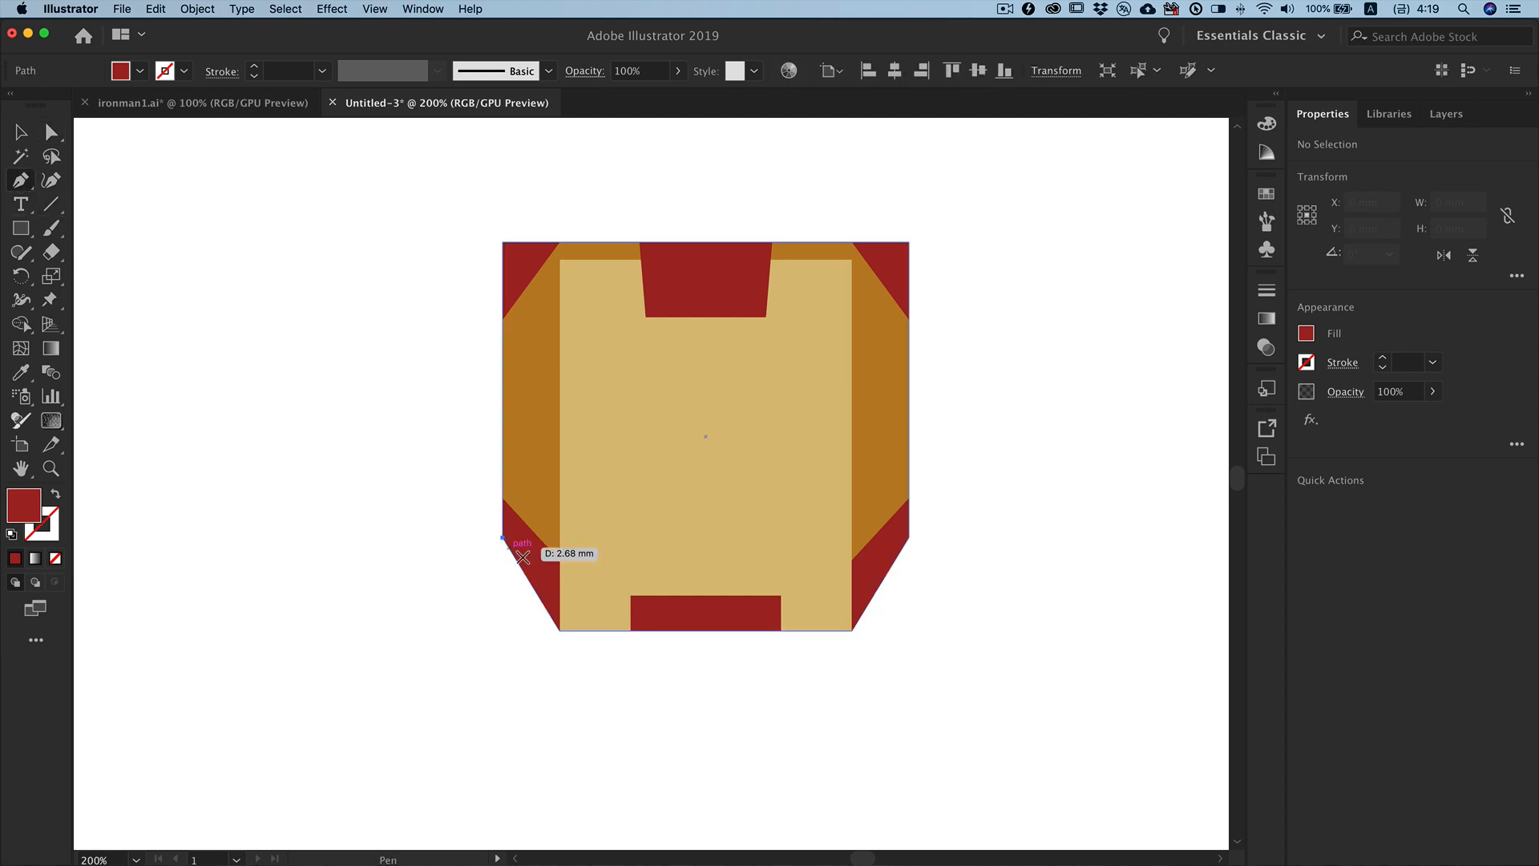
pyautogui.click(560, 631)
pyautogui.click(560, 559)
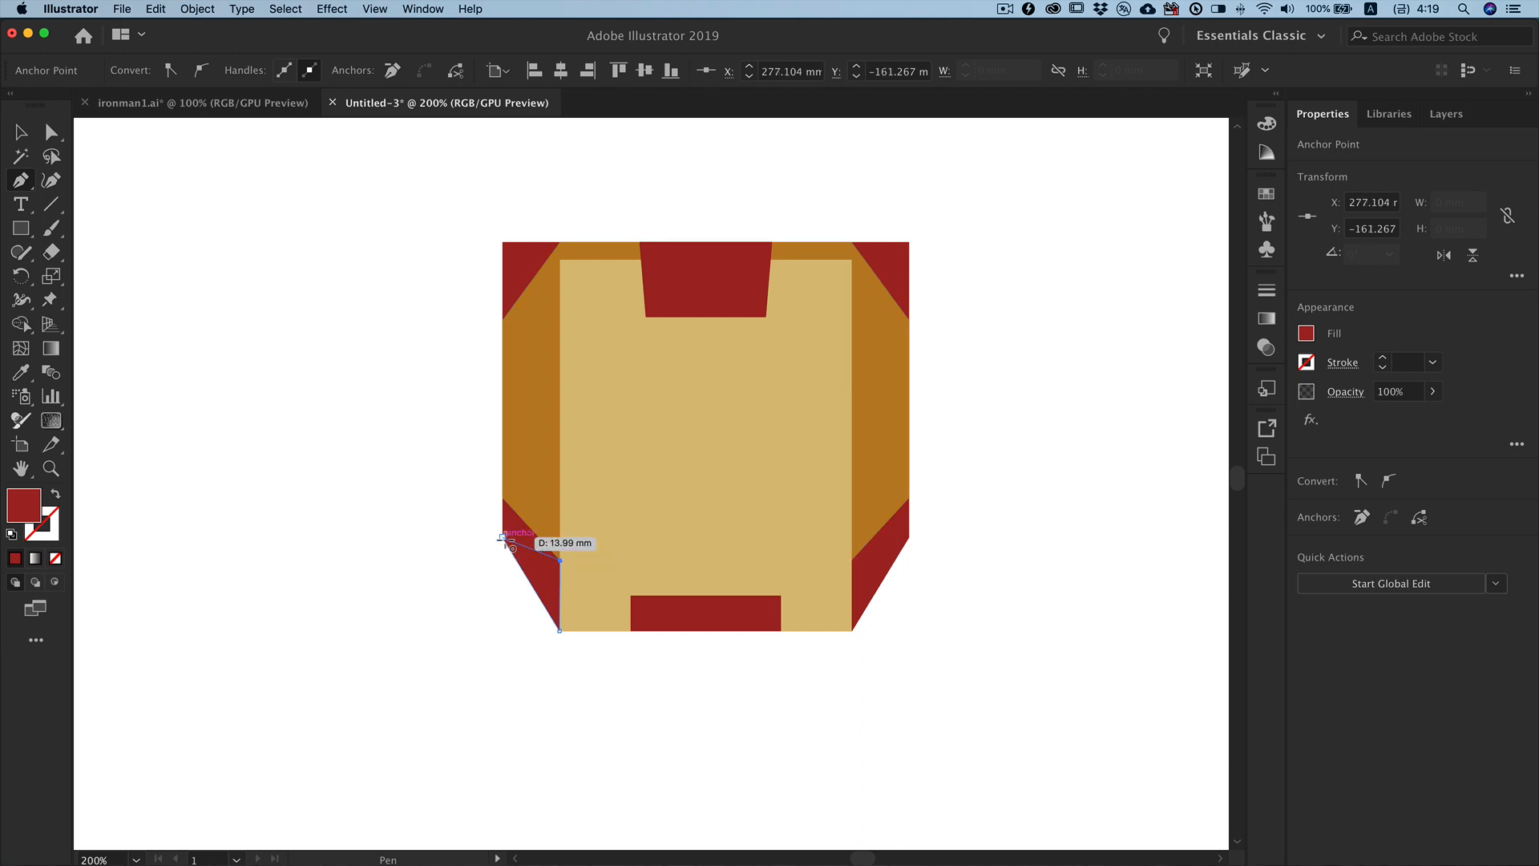
pyautogui.click(503, 537)
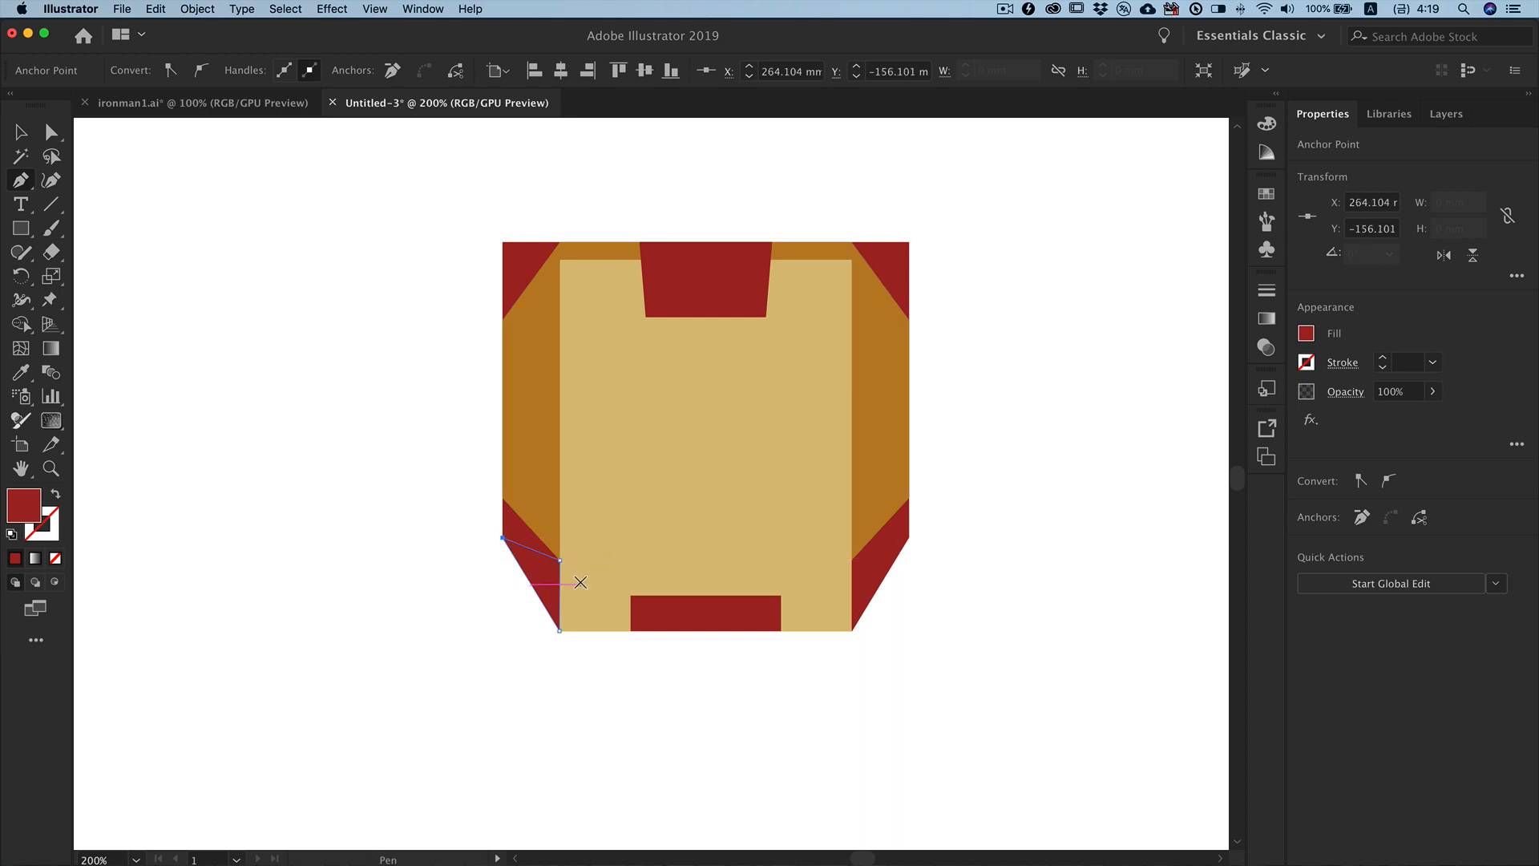
# Step: Draw a matching closed triangle over the lower-right bevel, joining its two corners to the orange shape's bottom-right corner point
pyautogui.click(853, 630)
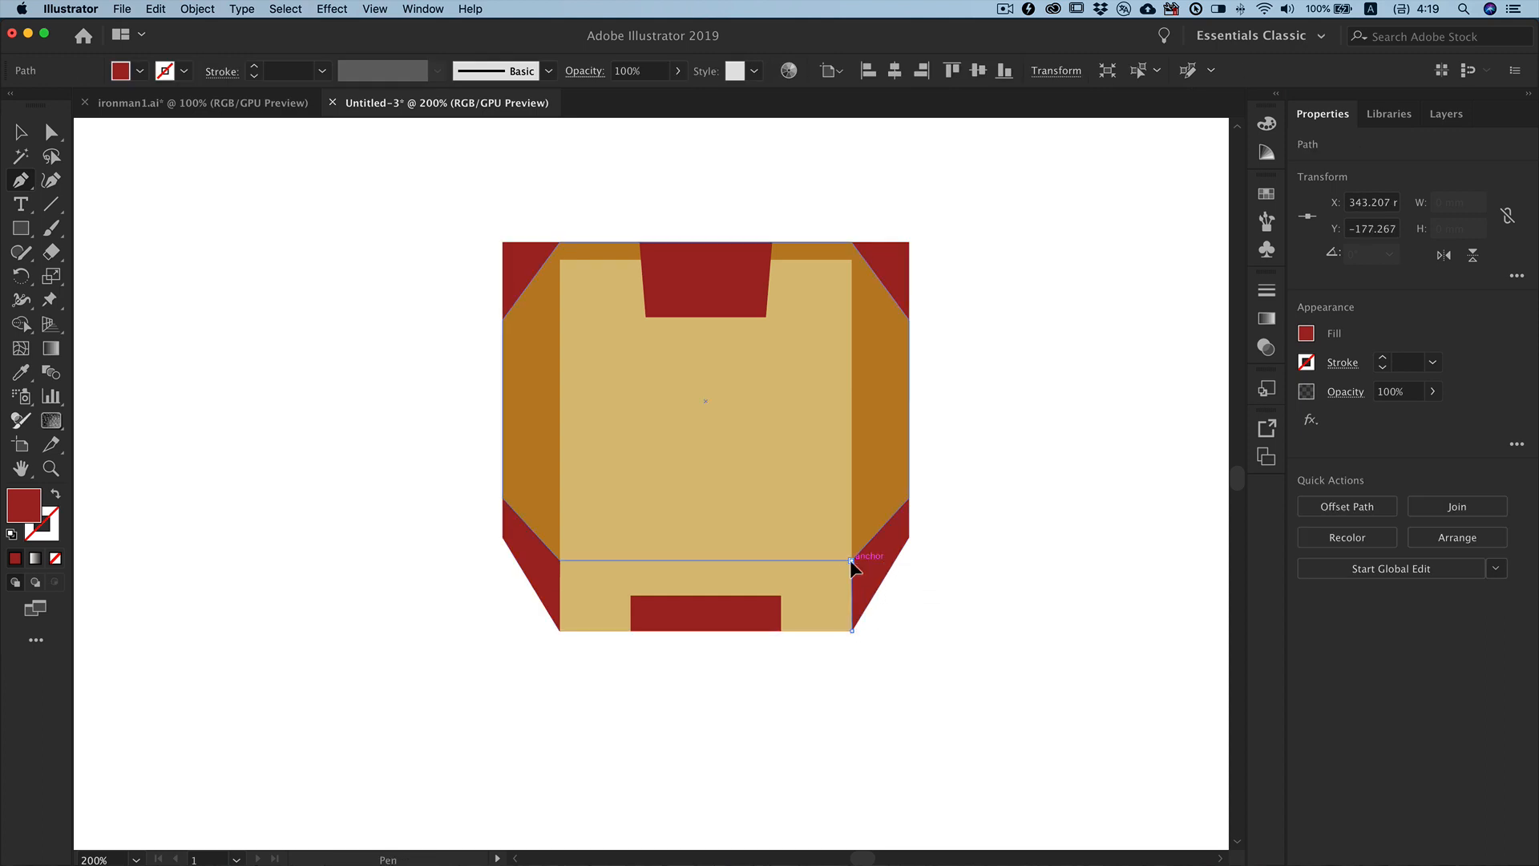
pyautogui.click(851, 560)
pyautogui.click(907, 537)
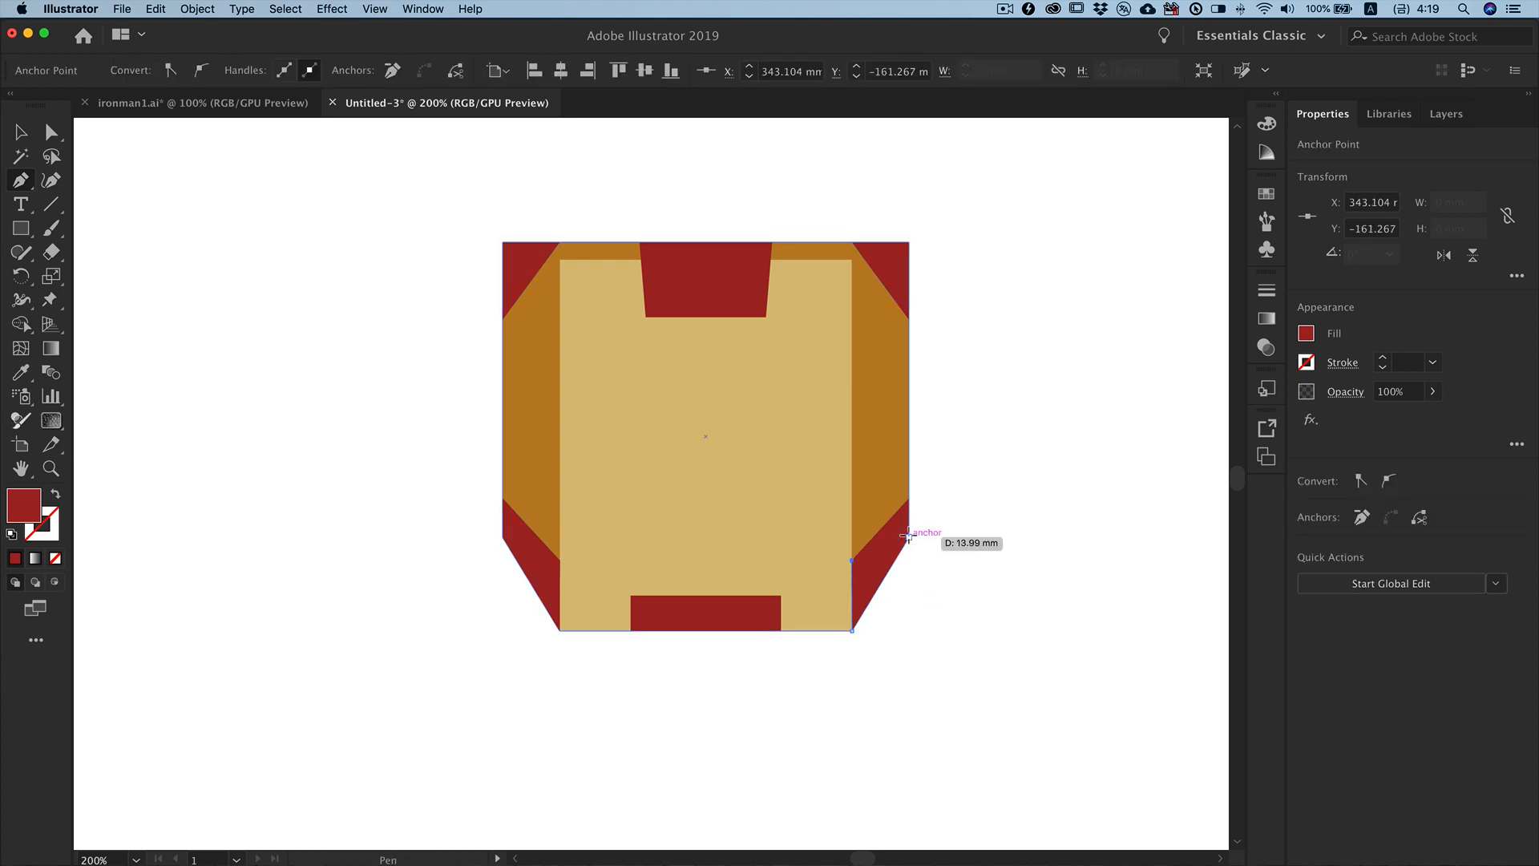
pyautogui.click(852, 631)
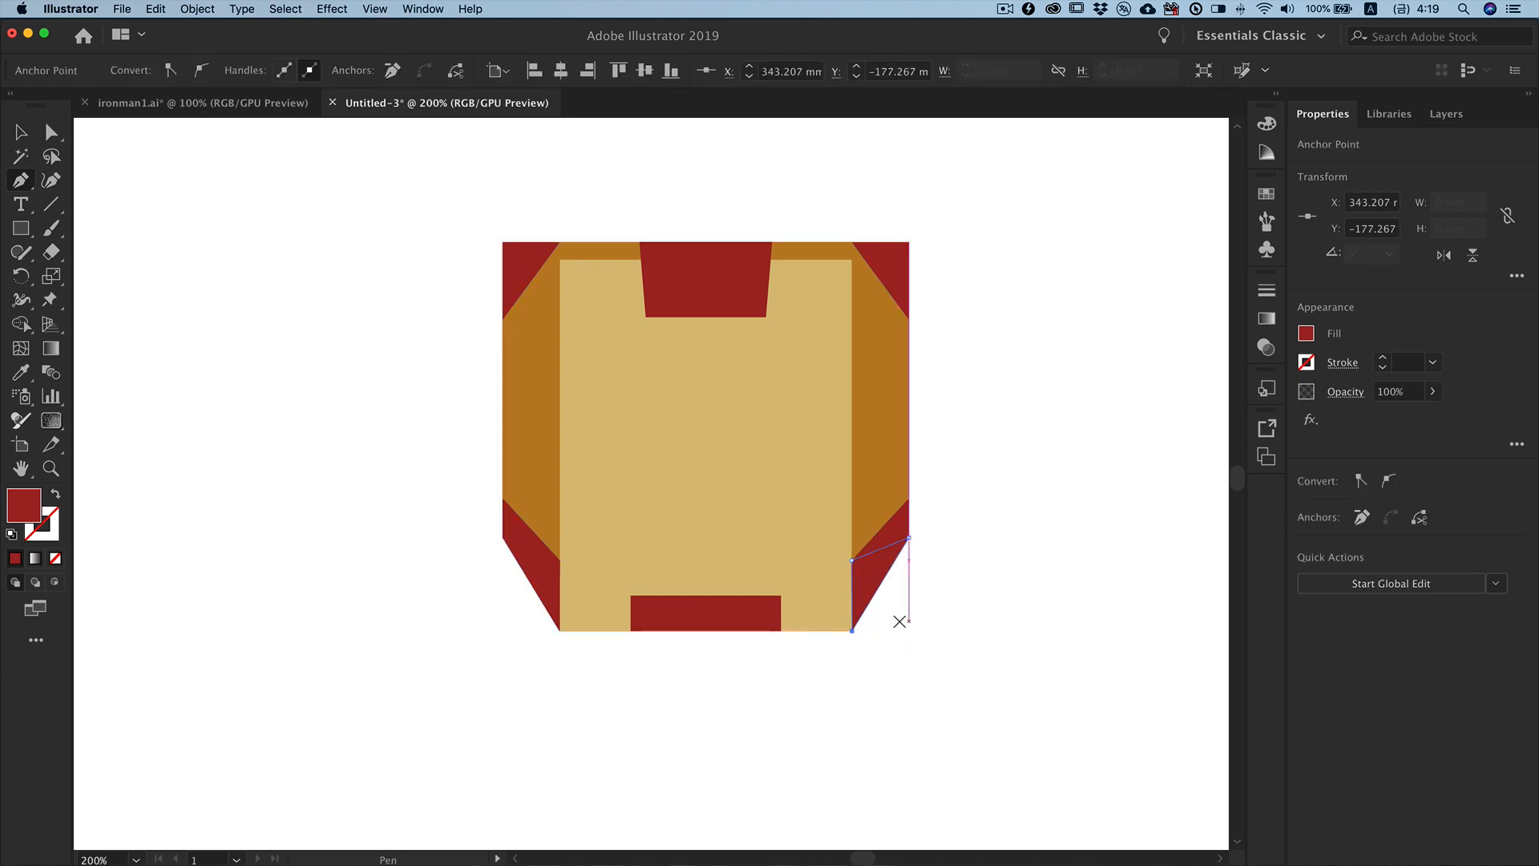
# Step: Fill both lower corner triangles with dark red #750008 and deselect them
pyautogui.keyDown('shift'); pyautogui.keyDown('super'); pyautogui.click(559, 561); pyautogui.keyUp('super'); pyautogui.keyUp('shift')
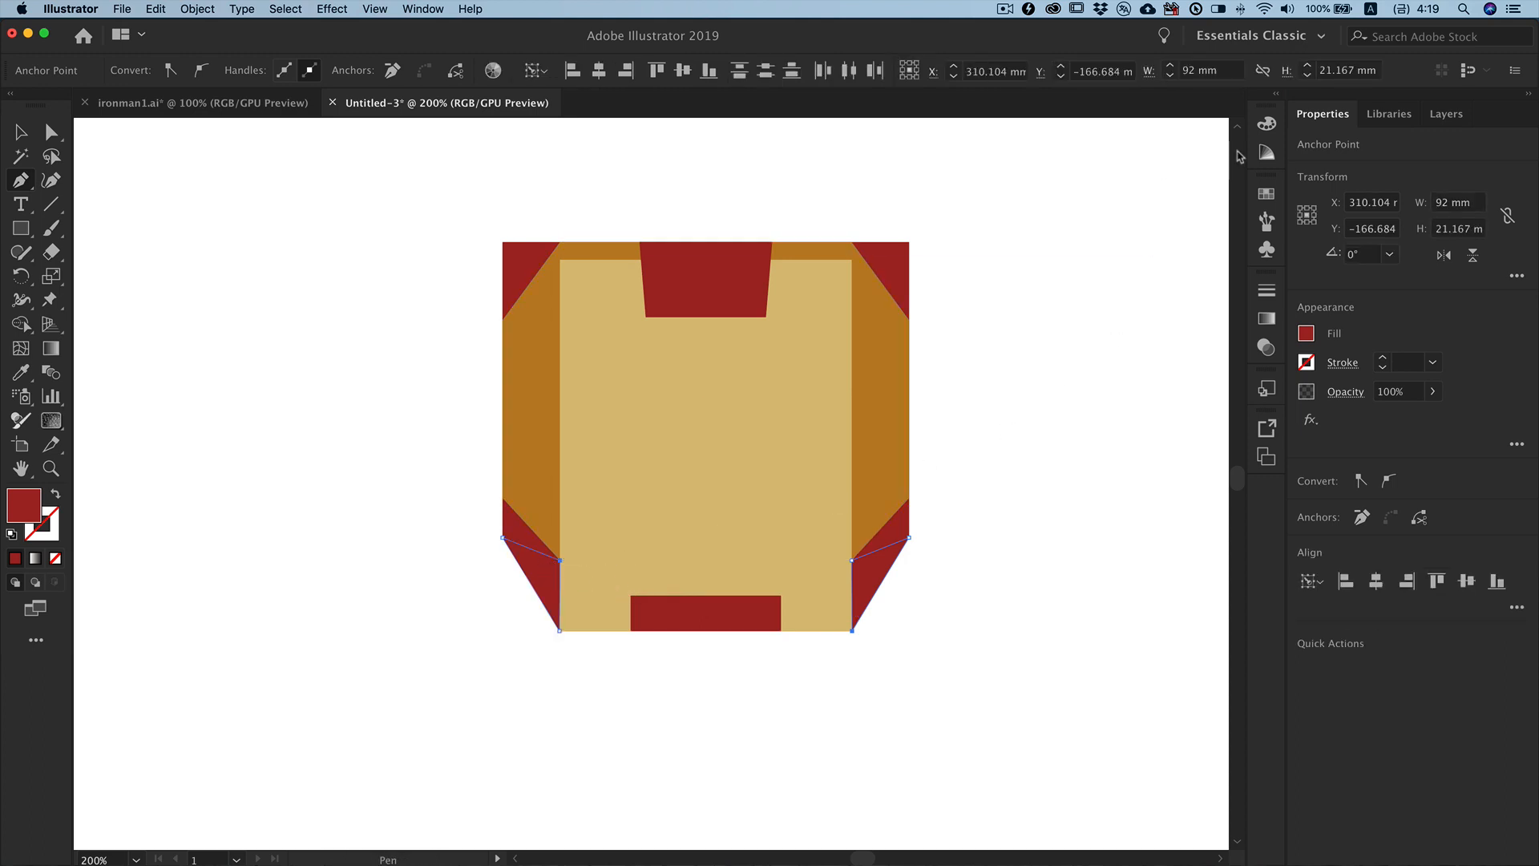
pyautogui.click(1266, 125)
pyautogui.click(1210, 252)
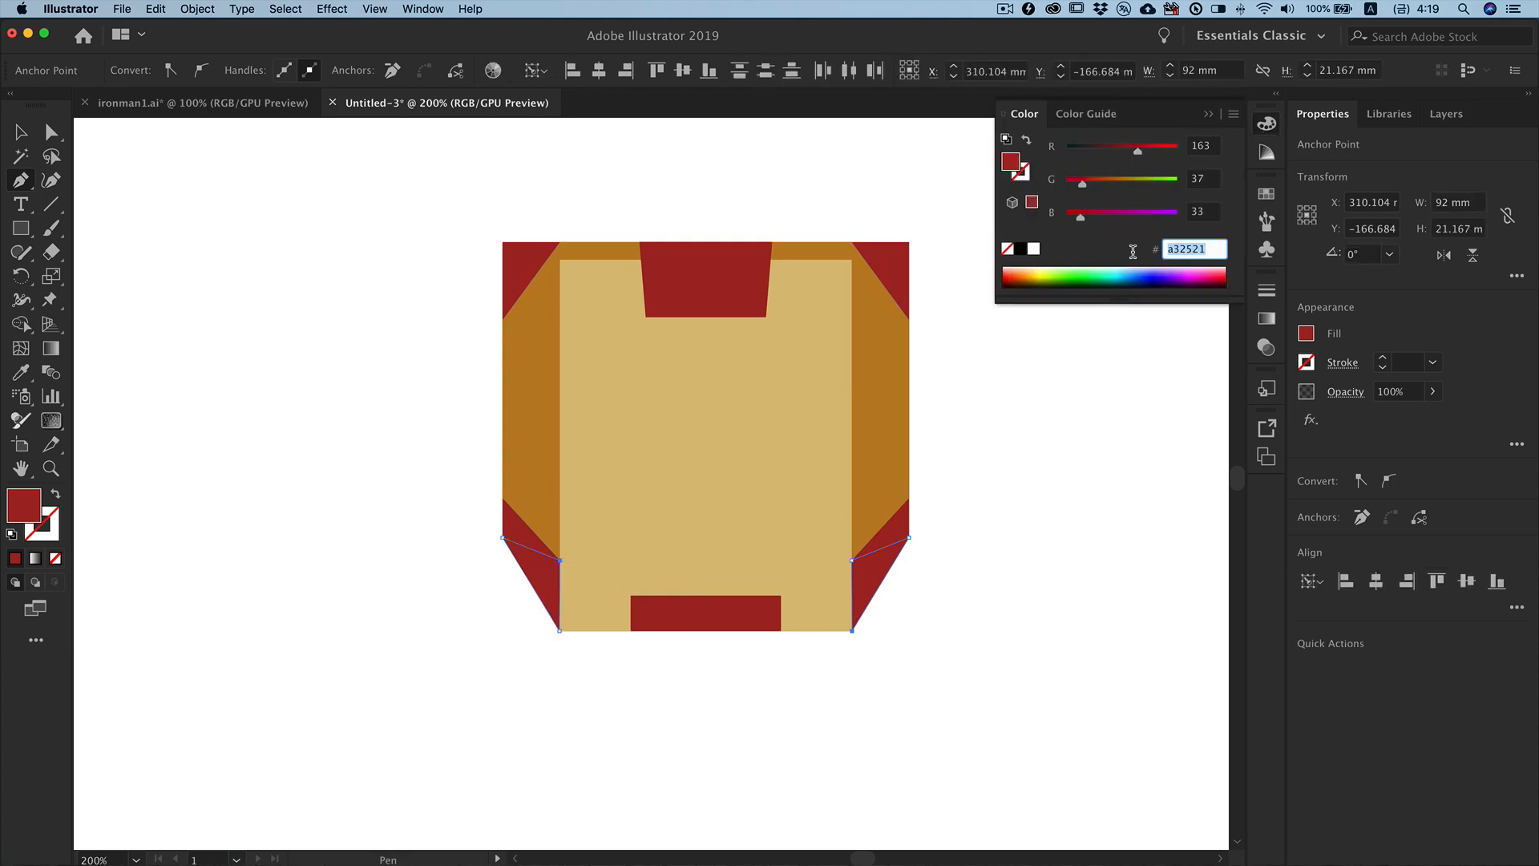
pyautogui.write('750008')
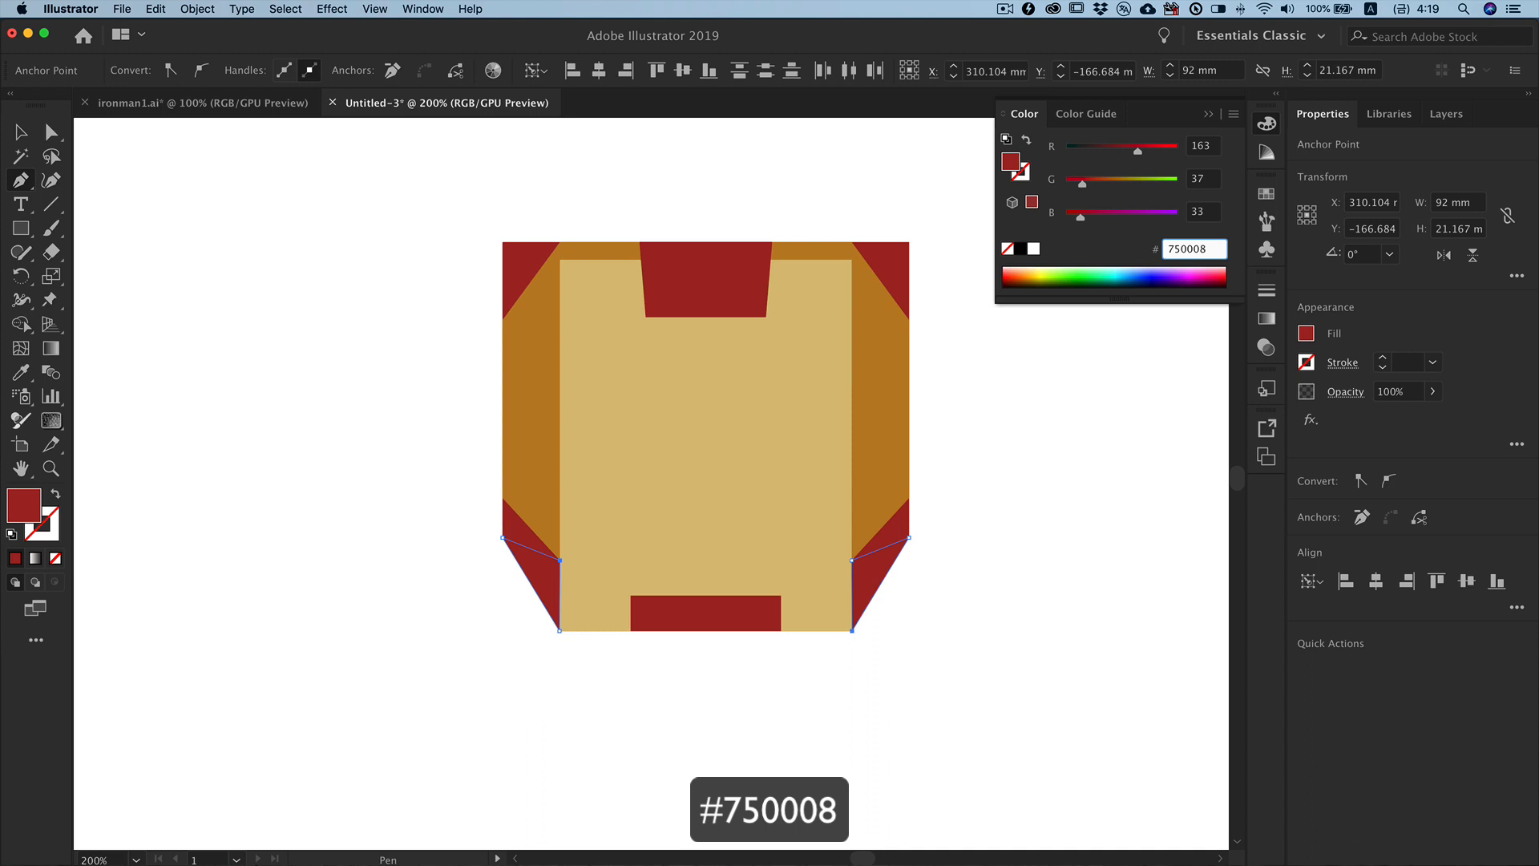
pyautogui.press('Return')
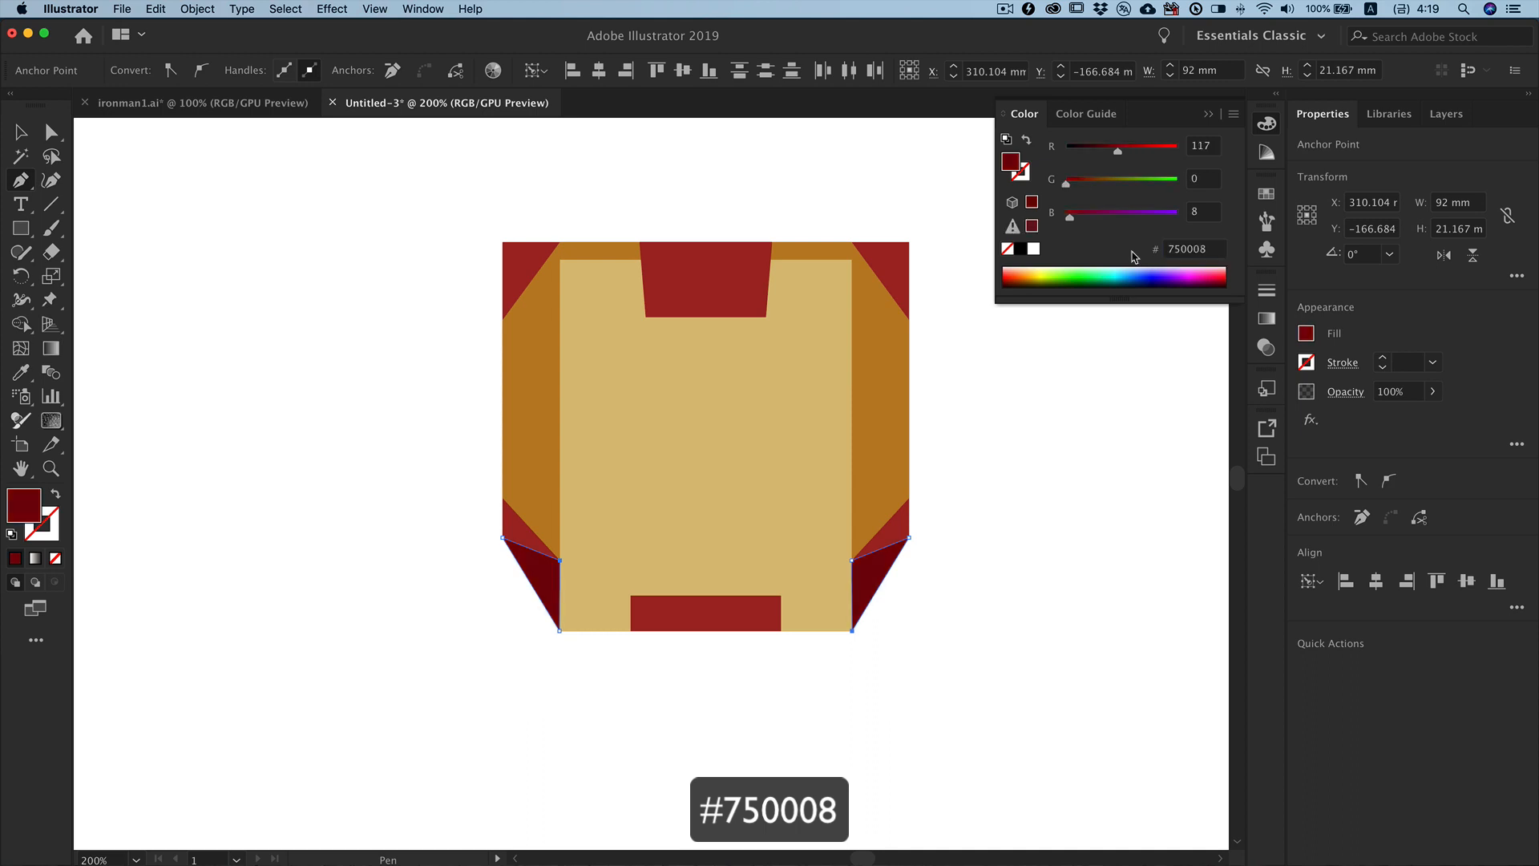
pyautogui.click(1208, 114)
pyautogui.keyDown('super'); pyautogui.click(1135, 364); pyautogui.keyUp('super')
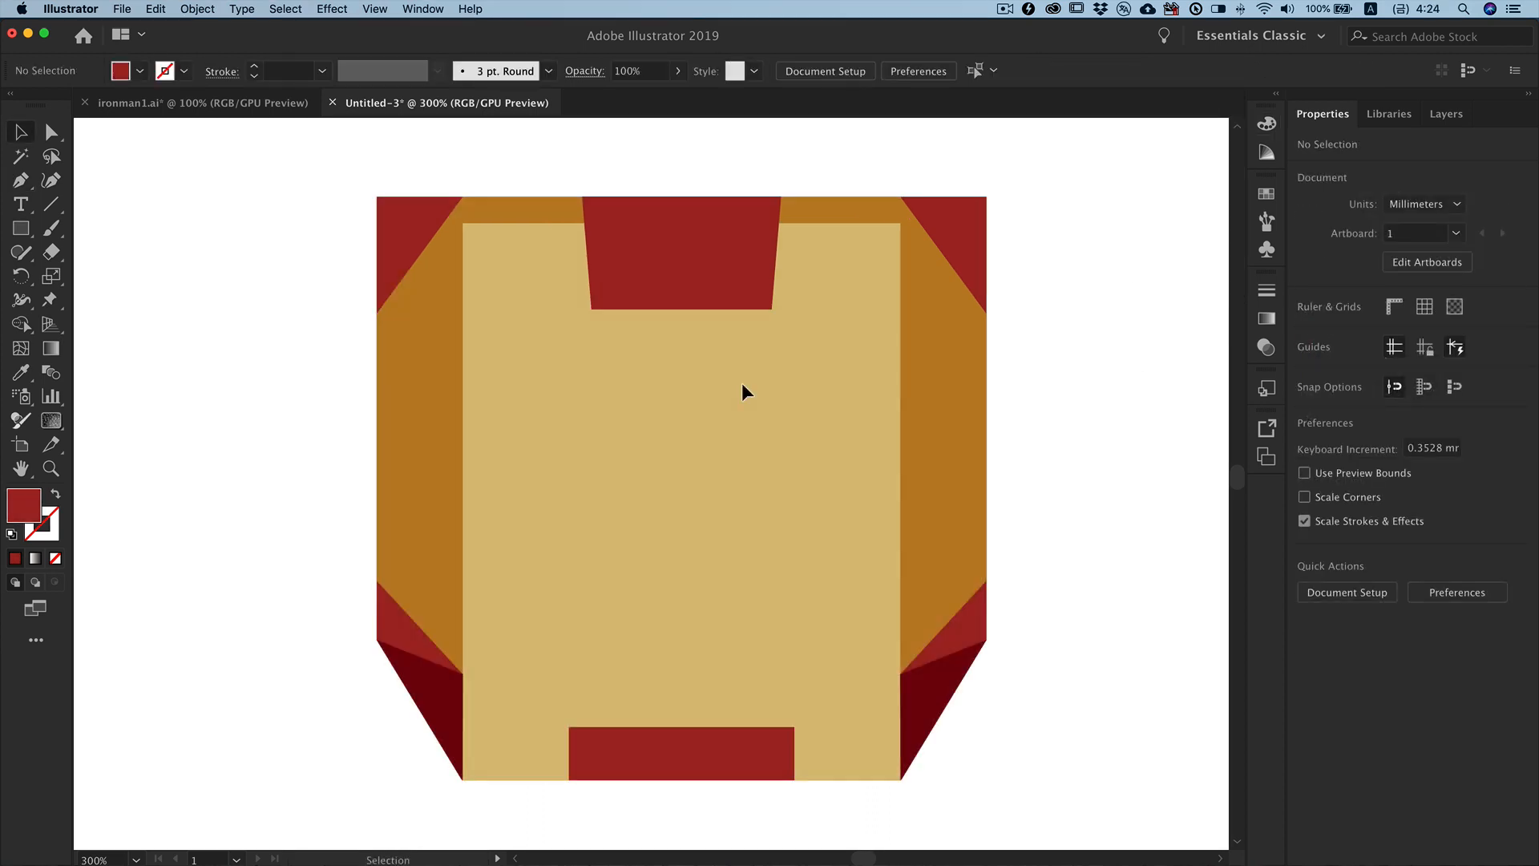
# Step: Create a rectangle 26 mm wide and 5 mm high on the face and fill it white
pyautogui.click(21, 227)
pyautogui.click(645, 412)
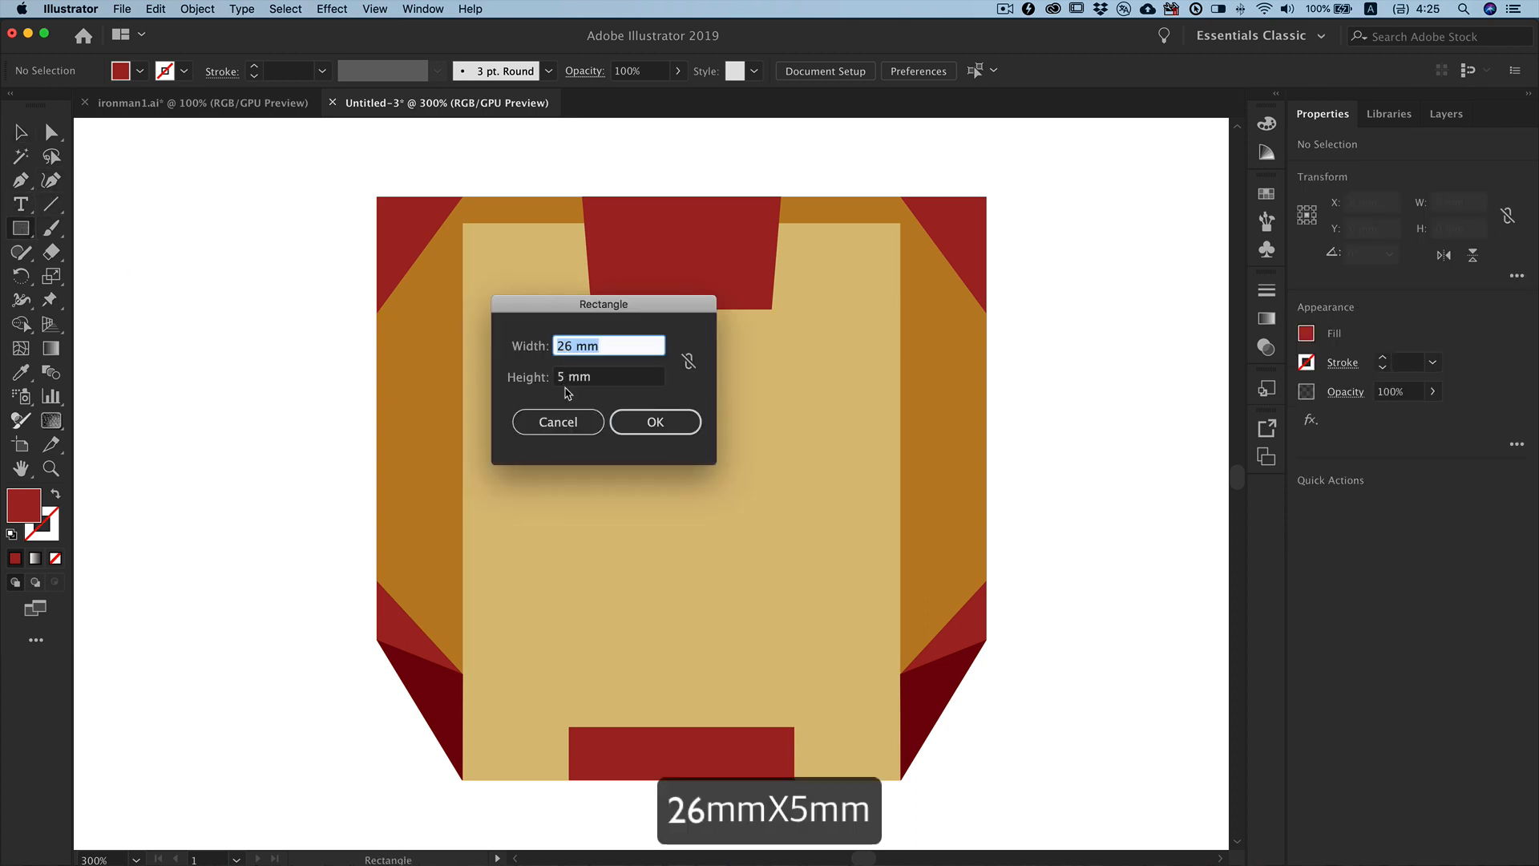
pyautogui.click(654, 422)
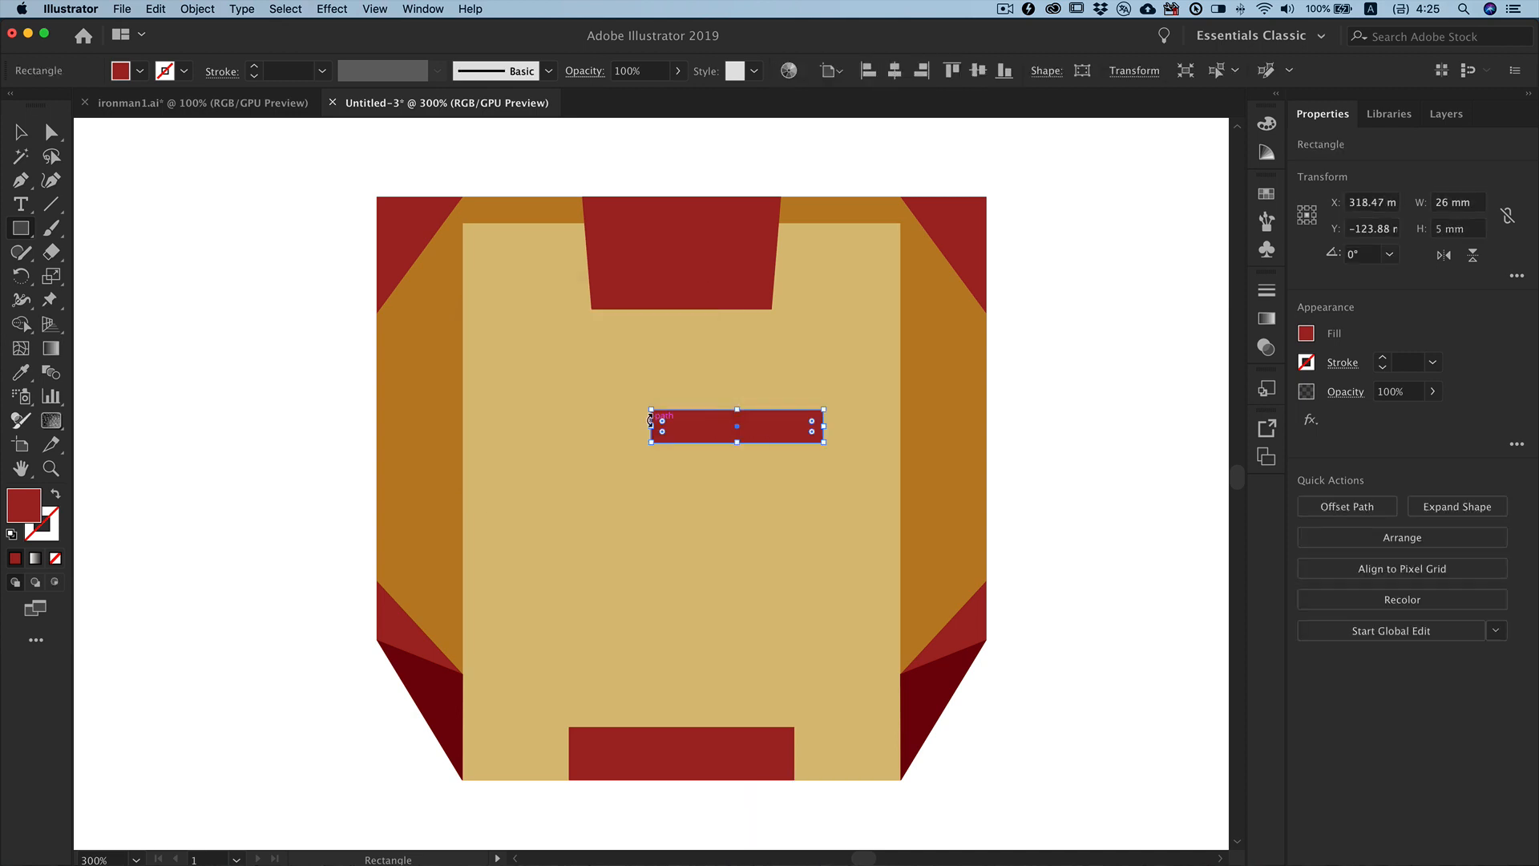
pyautogui.click(1267, 127)
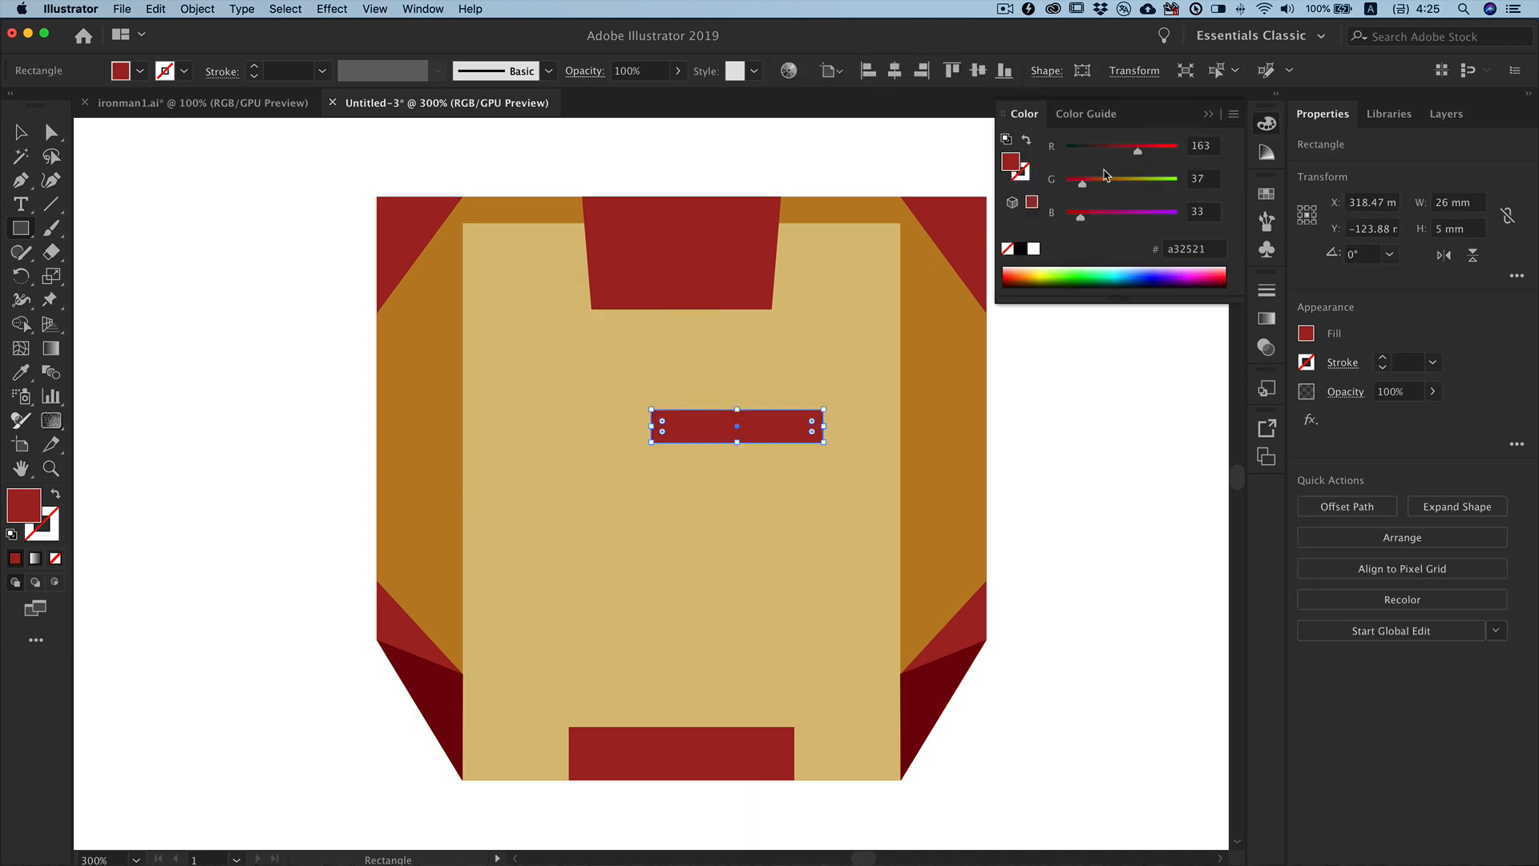
pyautogui.click(1034, 249)
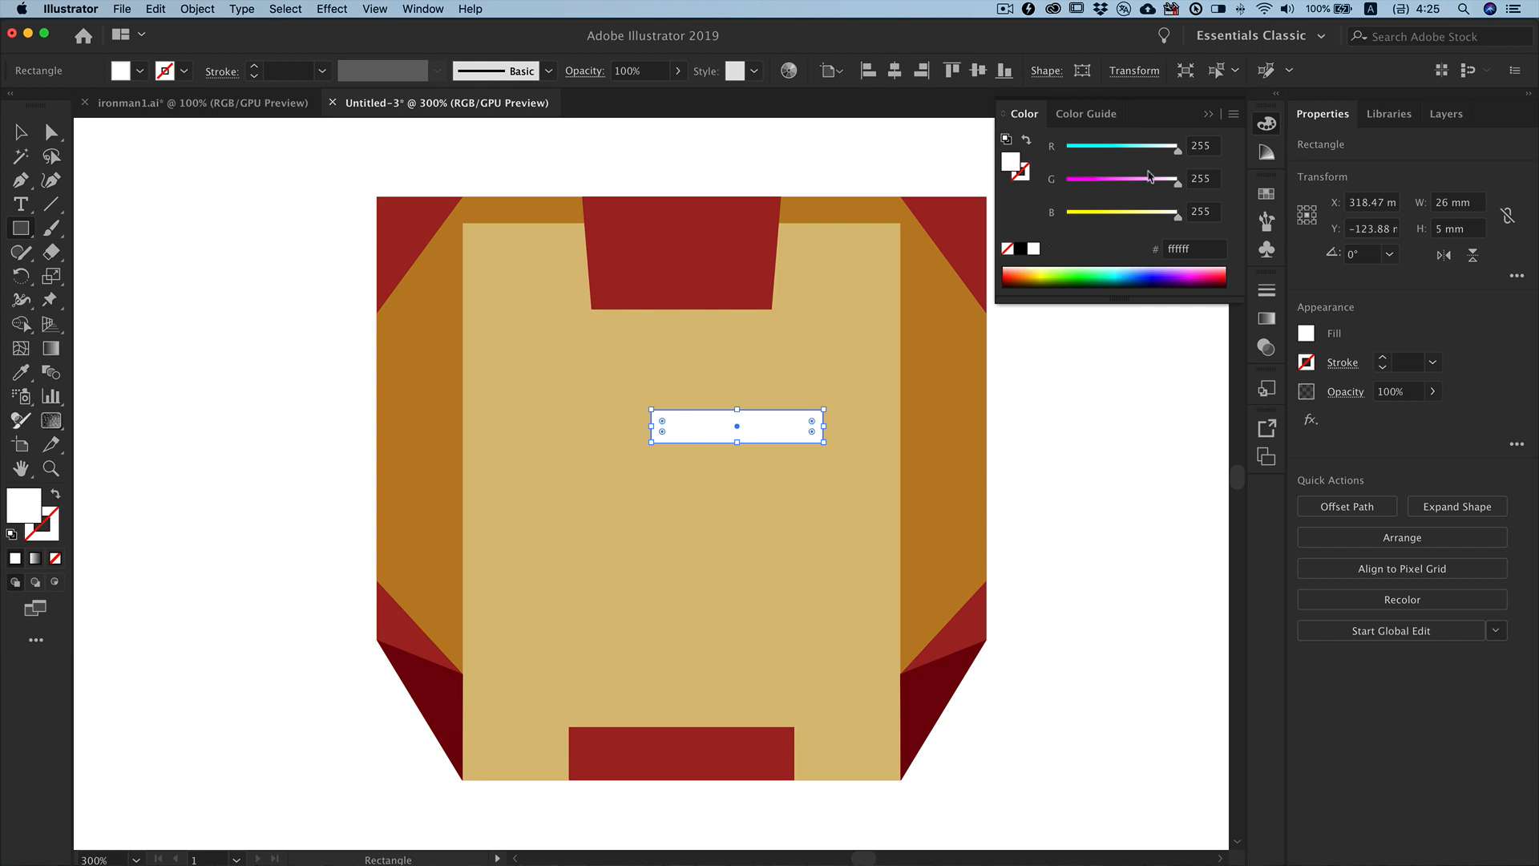
pyautogui.click(1208, 114)
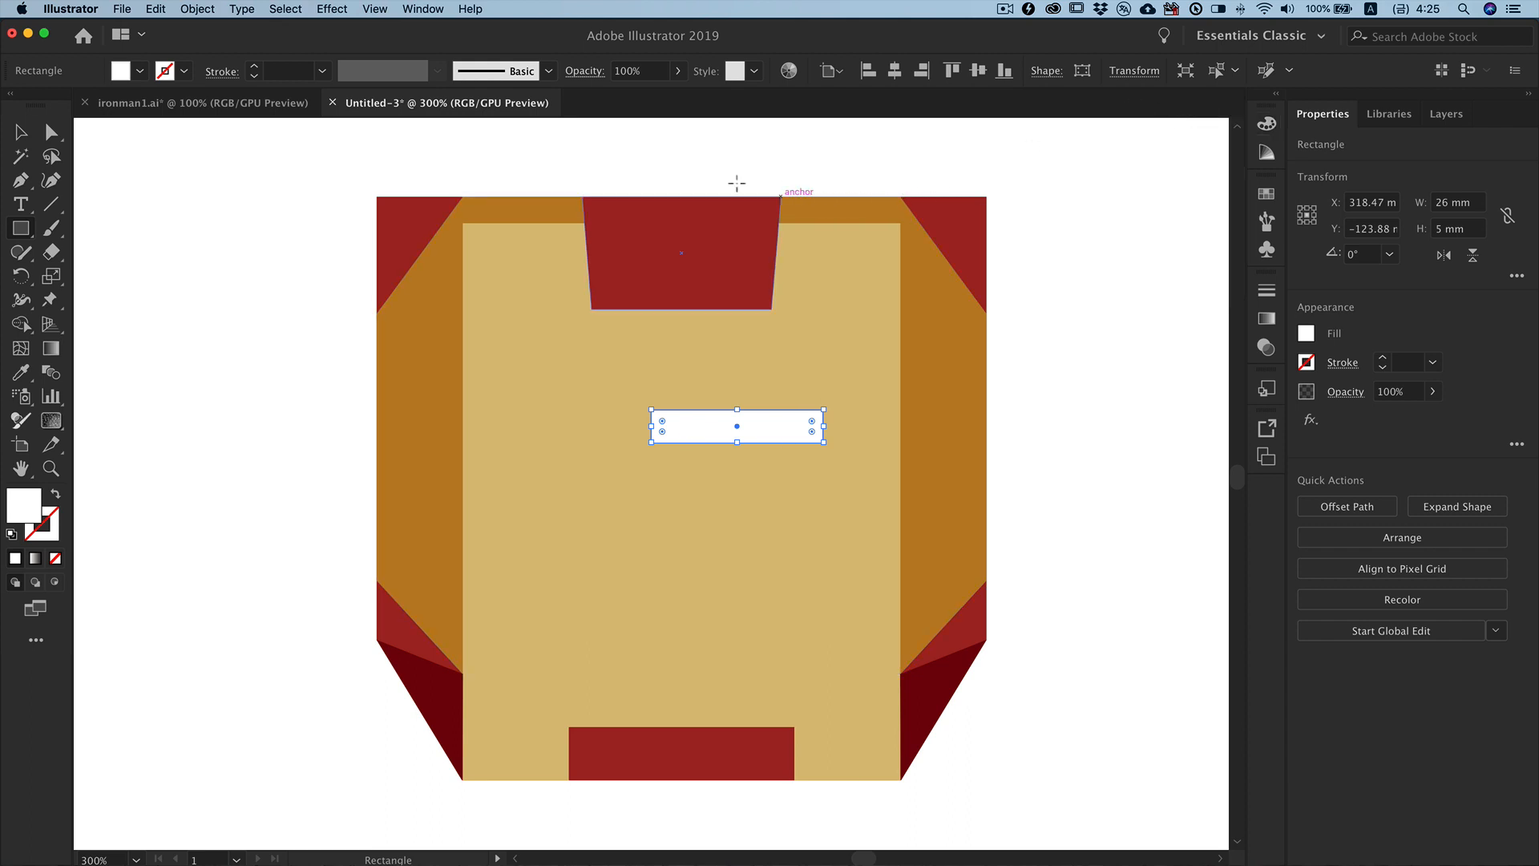
# Step: Move the white rectangle about 18 mm right so it straddles the tan rectangle's right edge, and deselect it
pyautogui.click(21, 133)
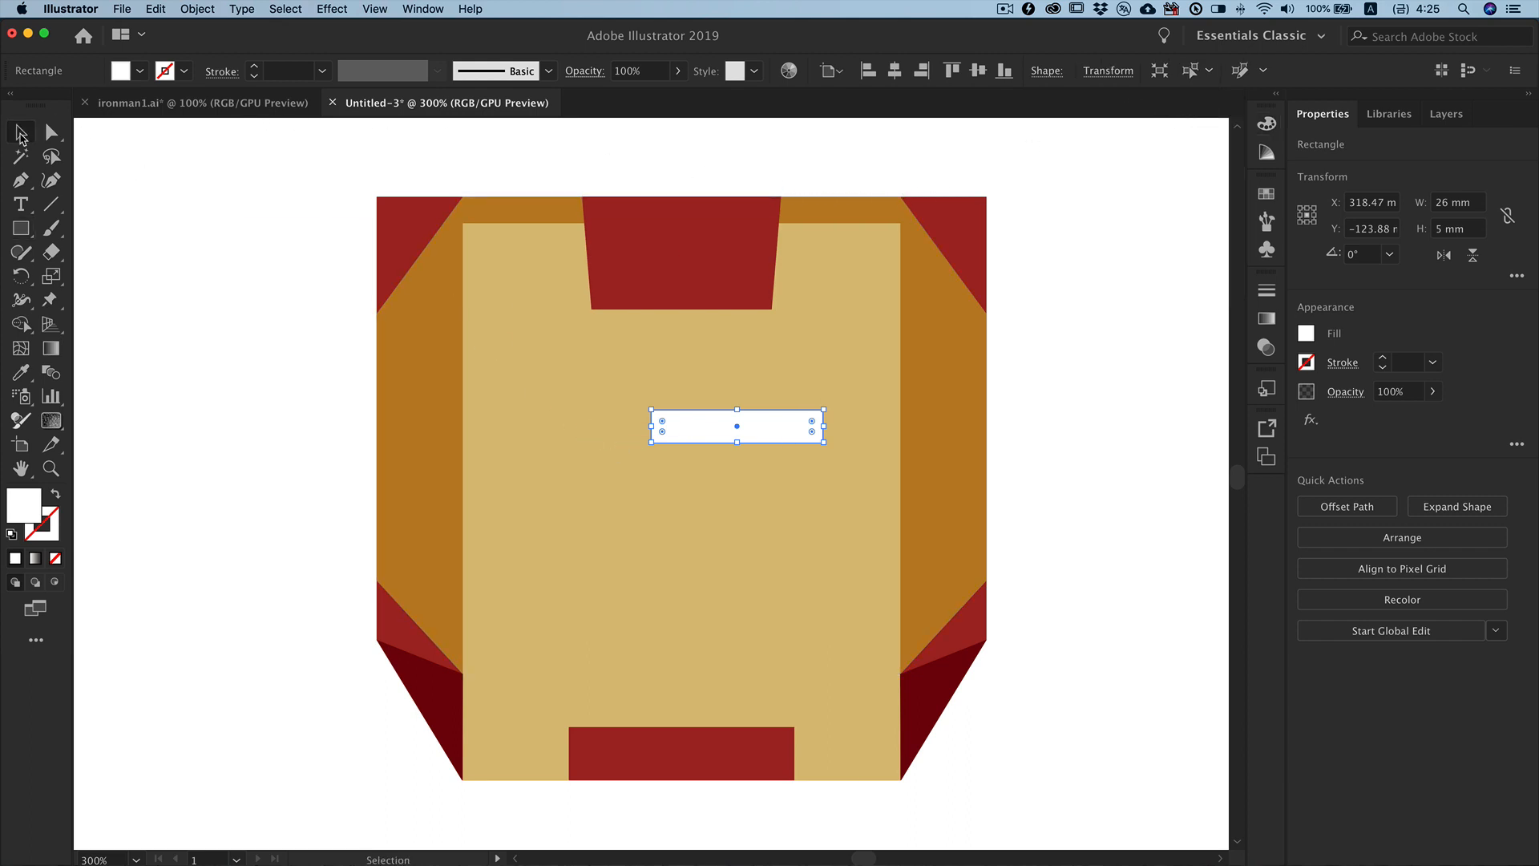
pyautogui.moveTo(694, 411); pyautogui.dragTo(816, 419)
pyautogui.click(1054, 448)
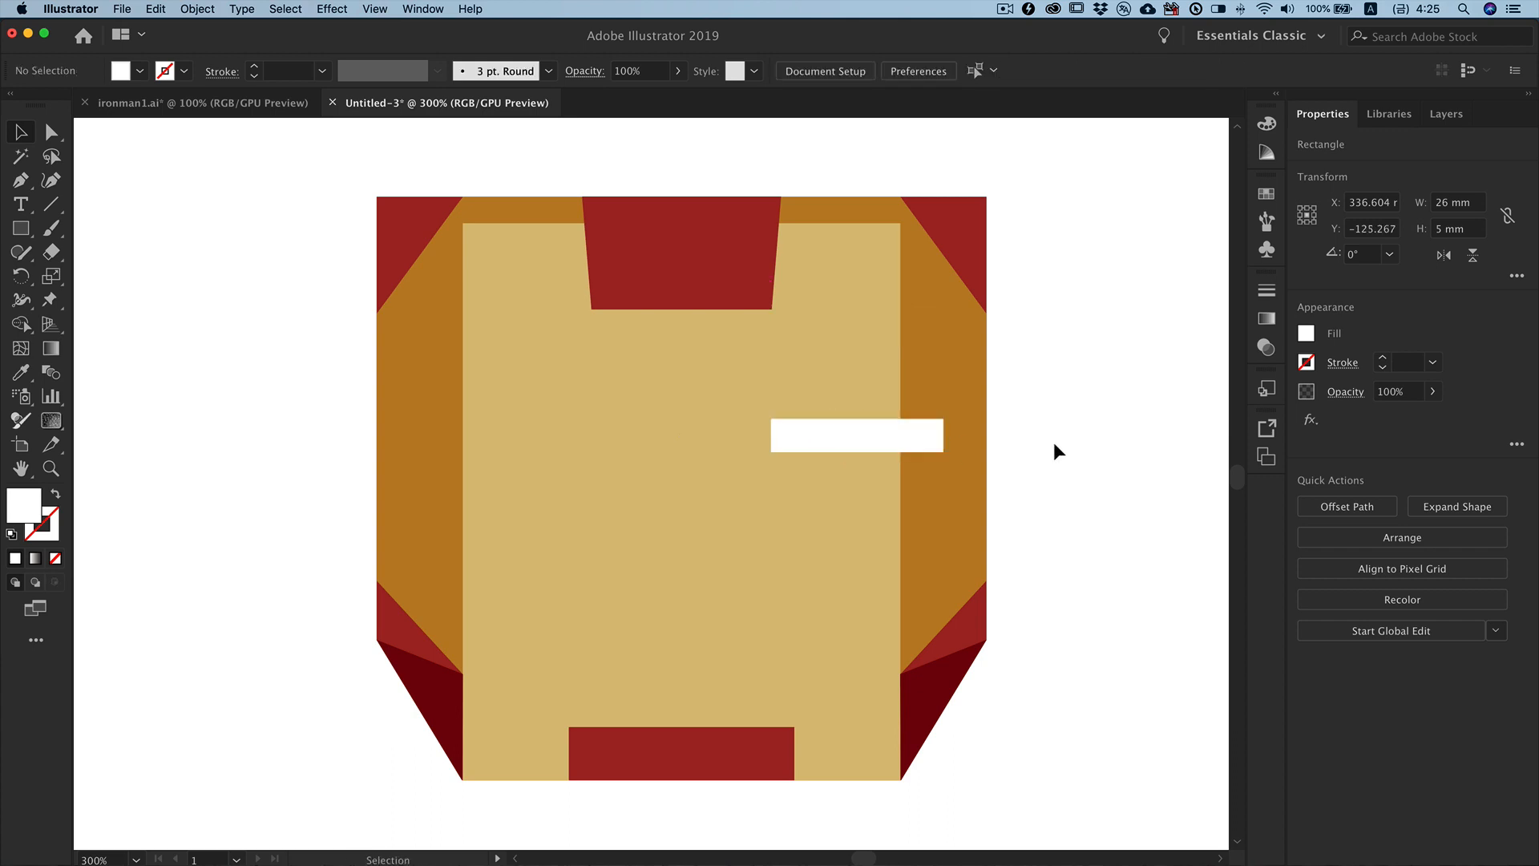
# Step: Cut the white rectangle's lower-right corner diagonally by adding a bottom anchor point at the tan rectangle's edge and deleting the corner point
pyautogui.click(943, 449)
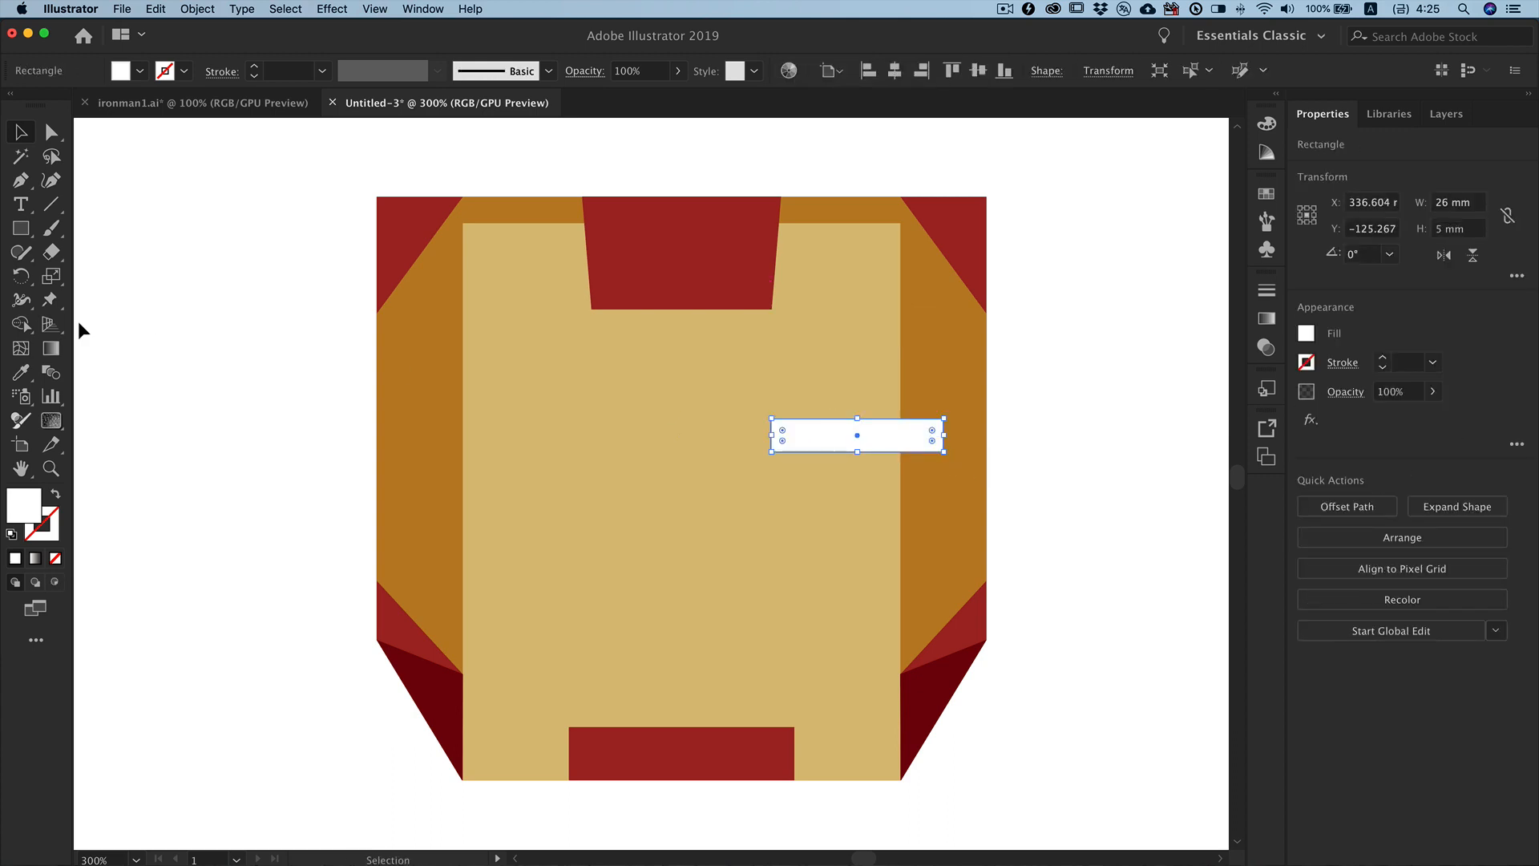
pyautogui.click(20, 179)
pyautogui.click(899, 452)
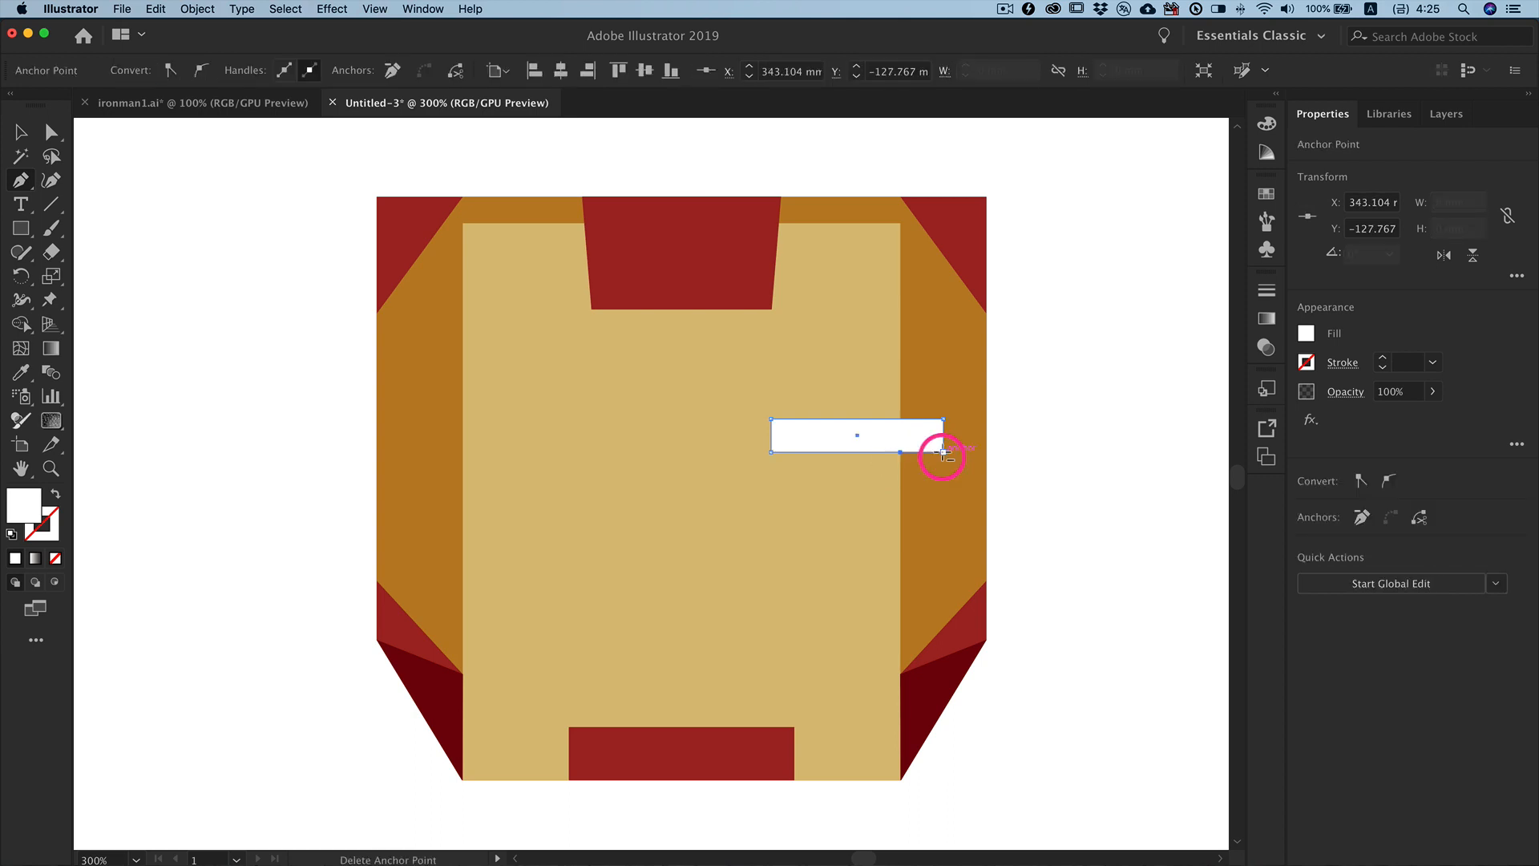
pyautogui.click(944, 453)
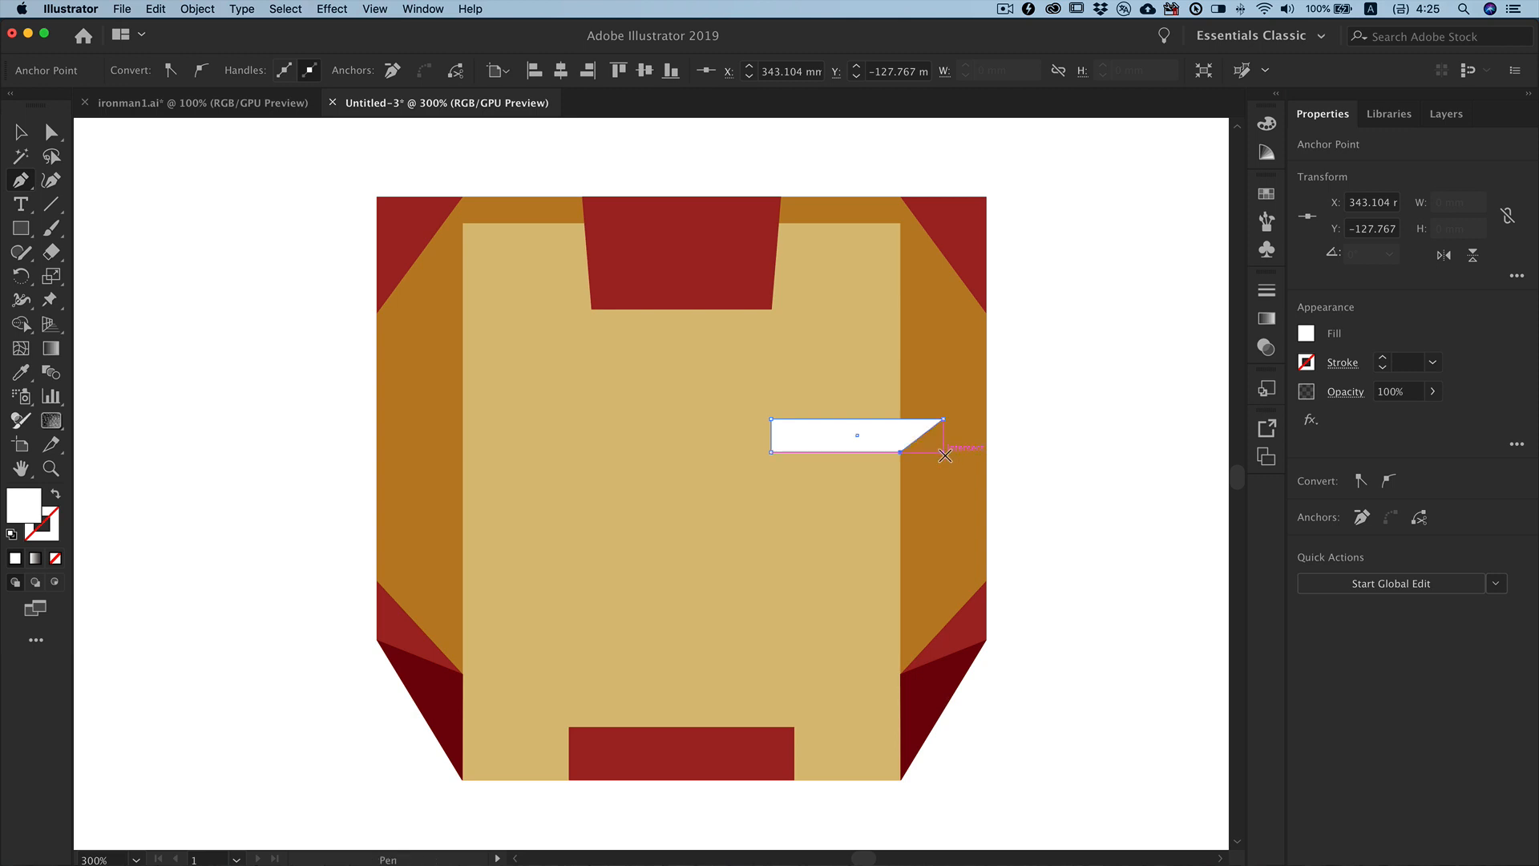
pyautogui.keyDown('super'); pyautogui.click(1143, 462); pyautogui.keyUp('super')
pyautogui.press('v')
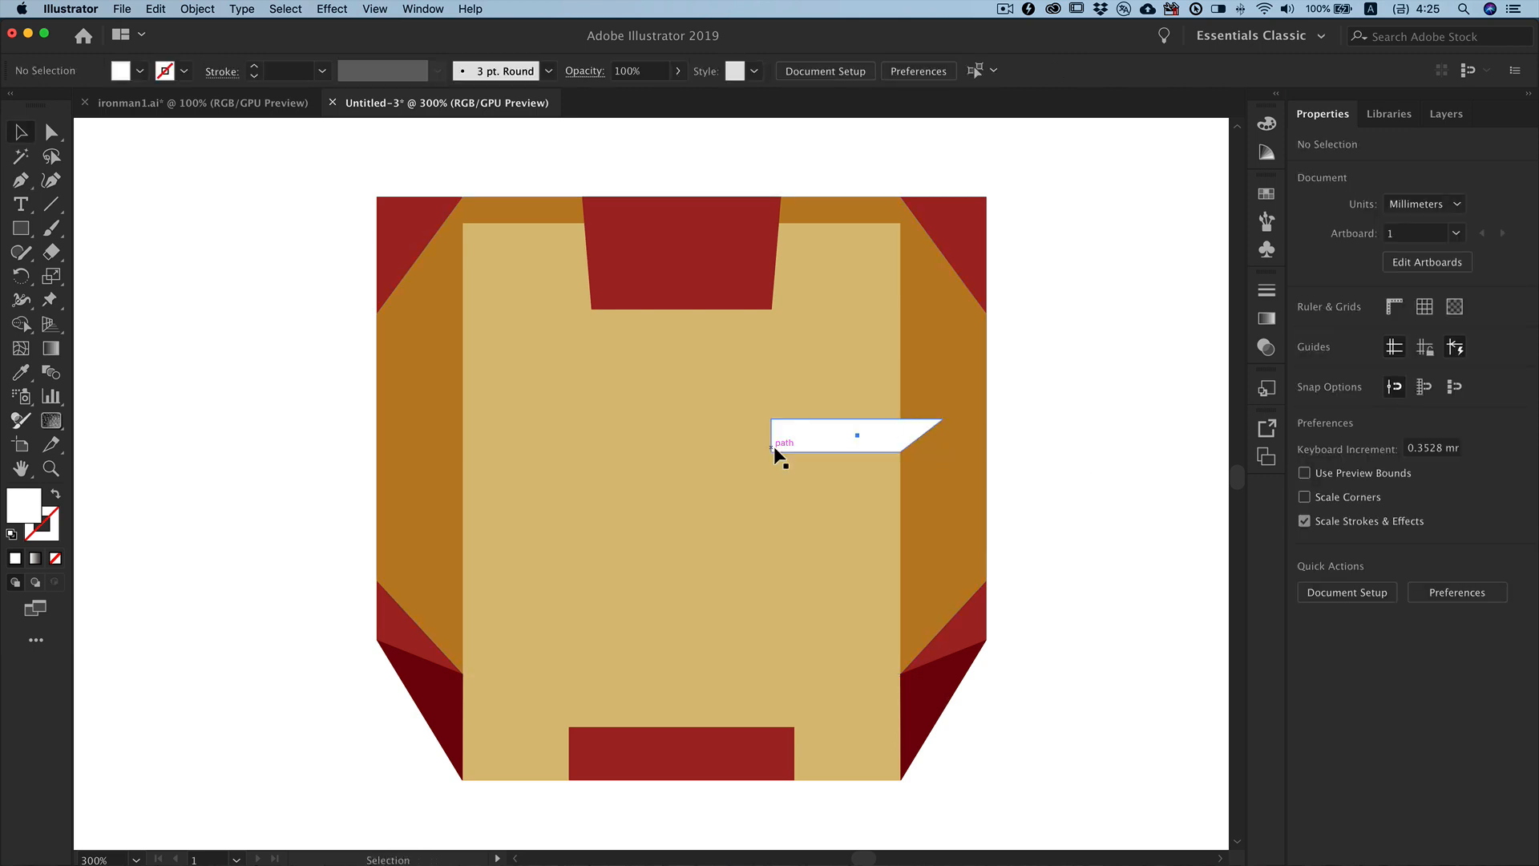
# Step: Make a reflected copy of the white eye shape across the vertical axis
pyautogui.click(773, 446)
pyautogui.click(22, 277)
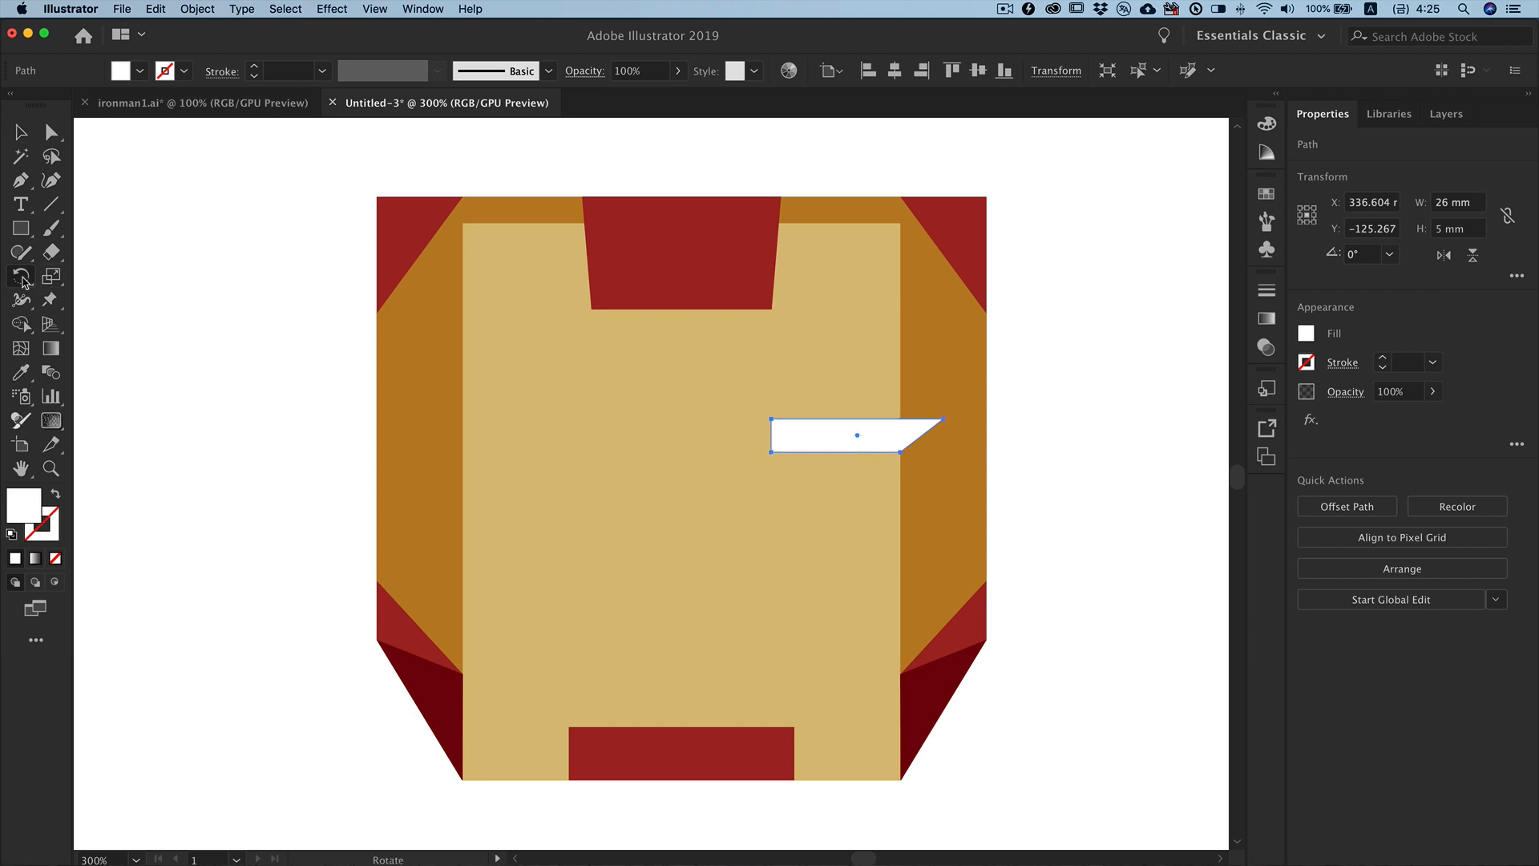
pyautogui.moveTo(22, 277); pyautogui.dragTo(70, 299)
pyautogui.doubleClick(22, 281)
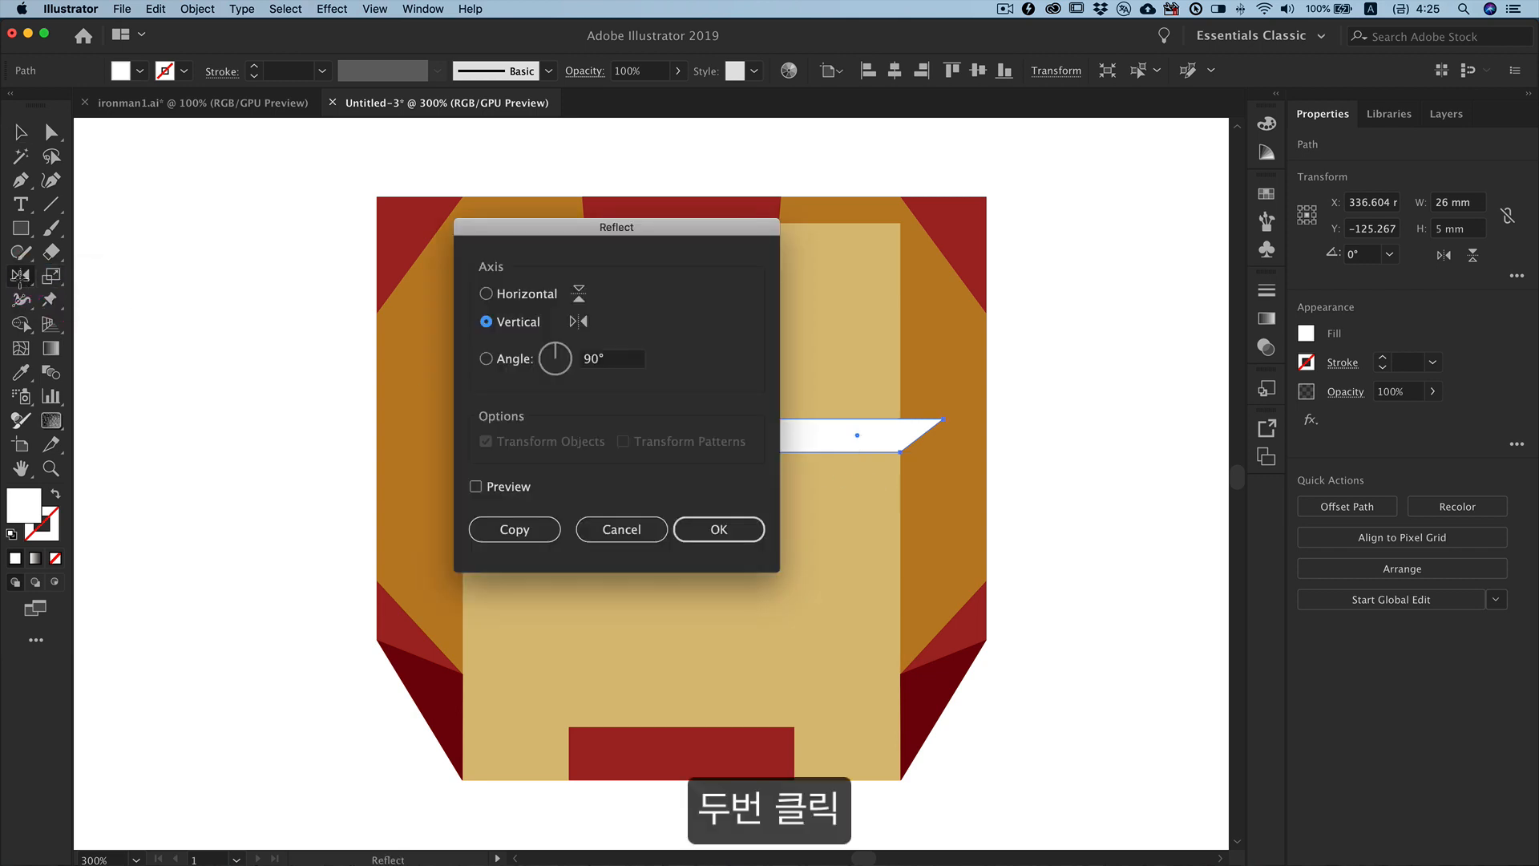
pyautogui.click(523, 532)
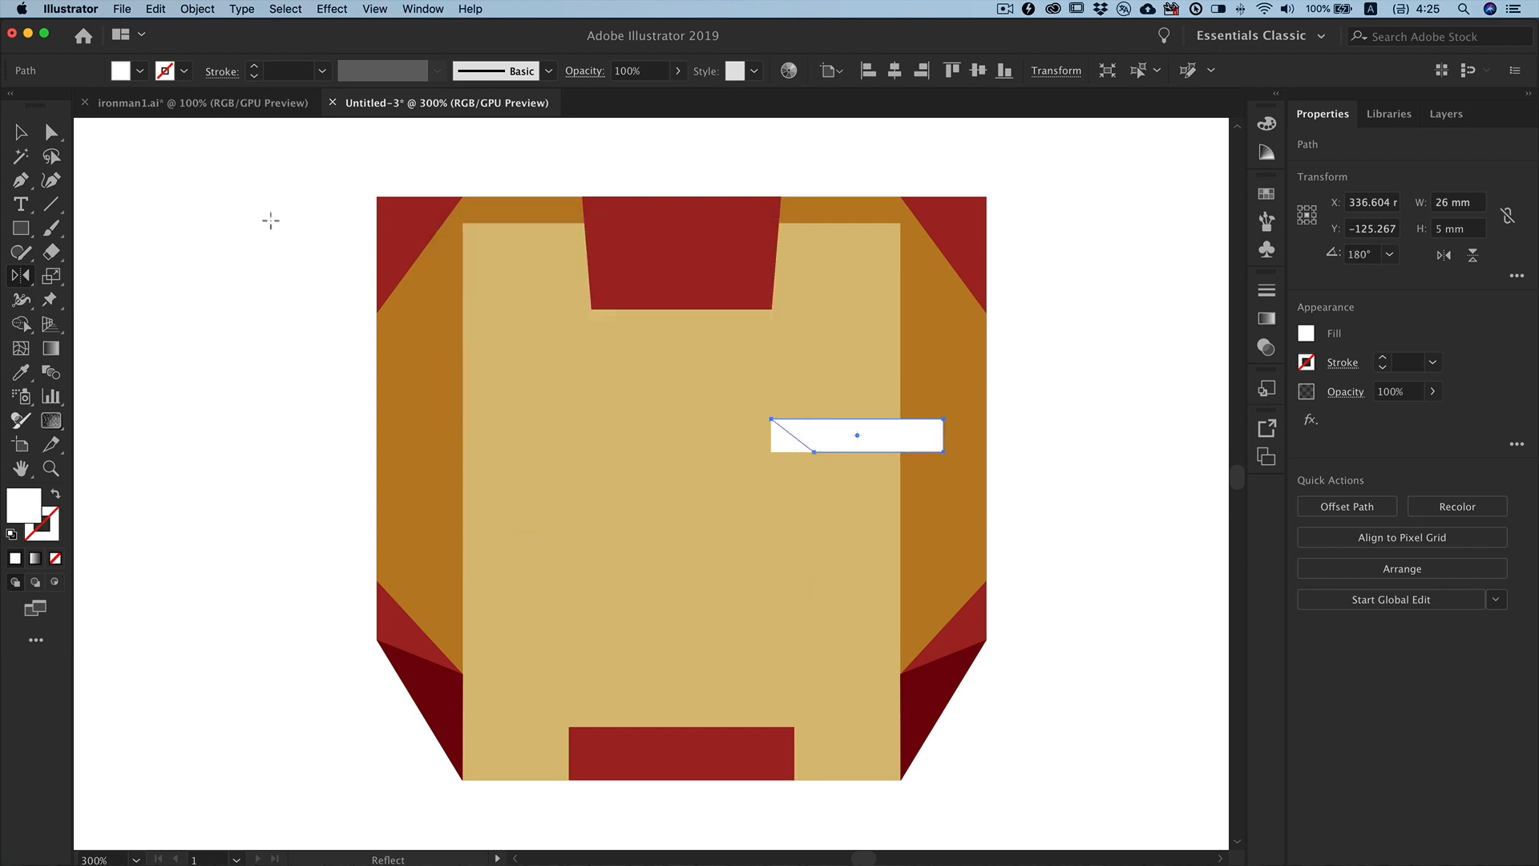
# Step: Move the reflected eye to the face's left side, level with and mirroring the right eye, and deselect it
pyautogui.click(21, 132)
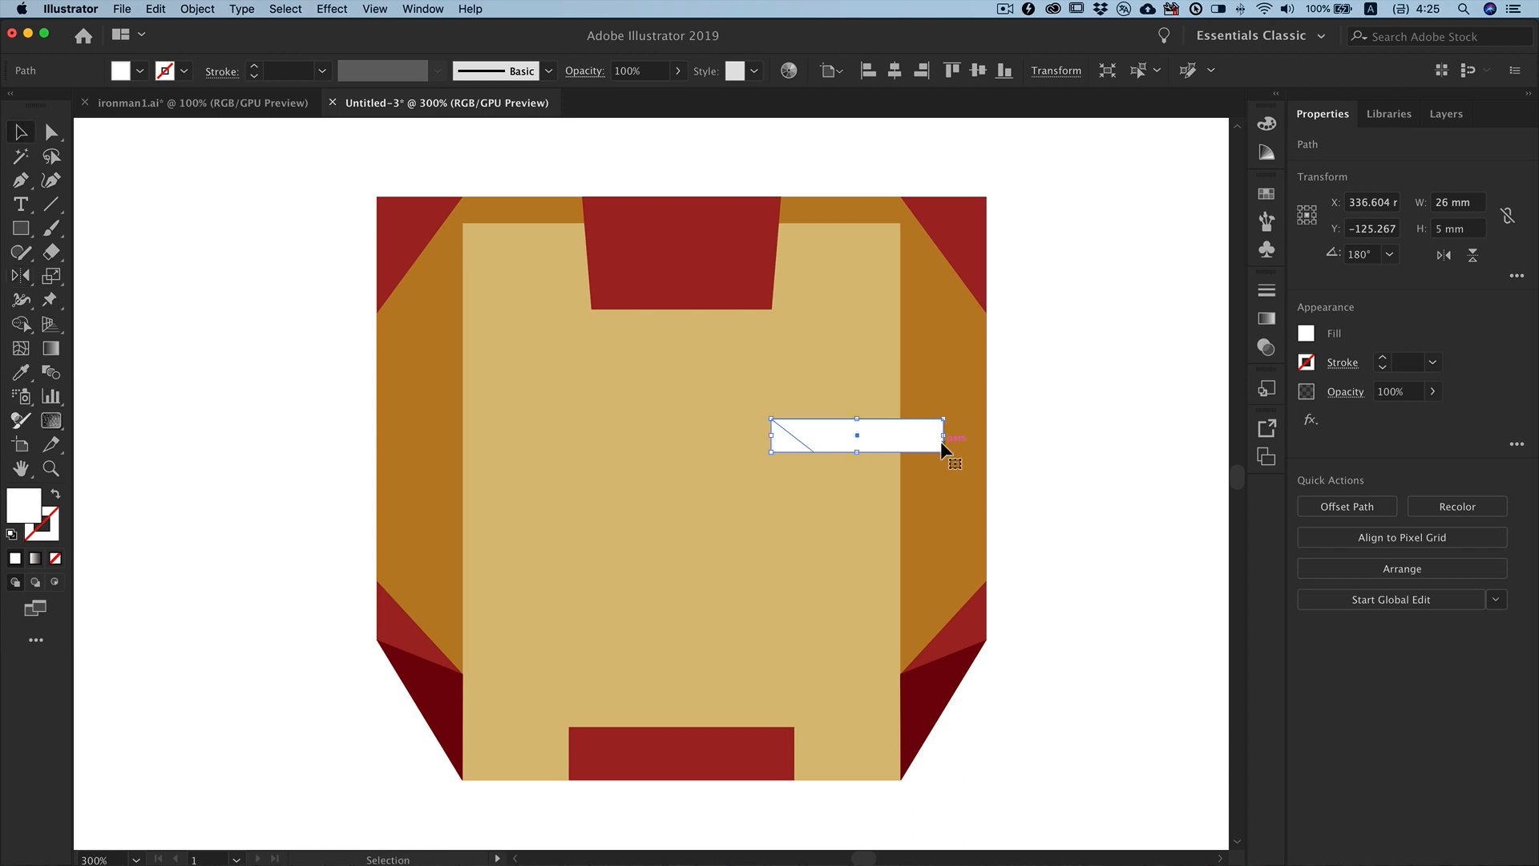
pyautogui.moveTo(924, 425); pyautogui.dragTo(570, 407)
pyautogui.click(1119, 473)
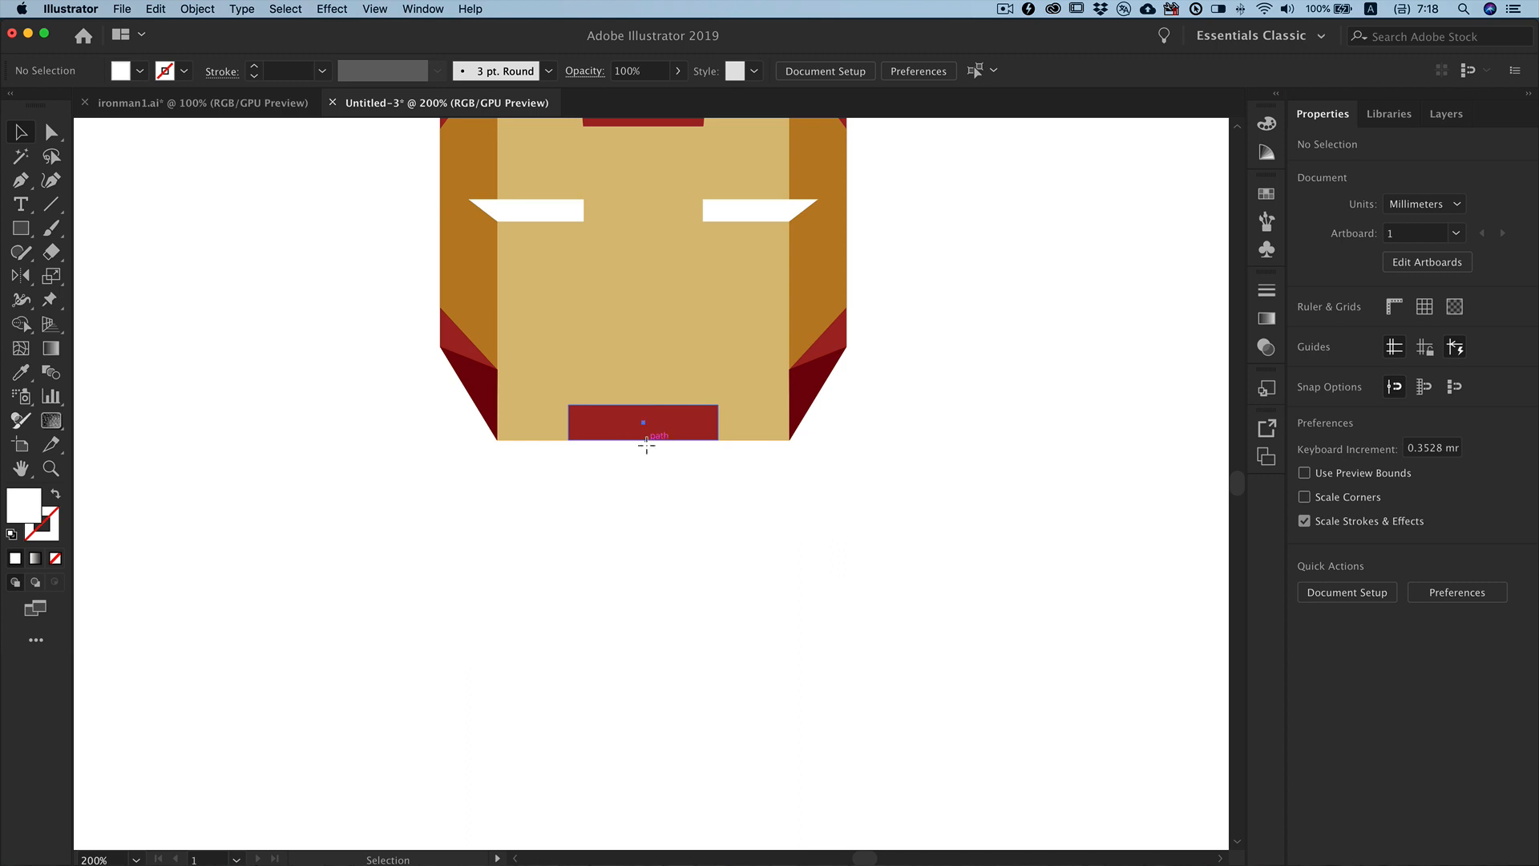
# Step: Duplicate the red chin rectangle directly below itself as a neck and give the copy the corner triangles' dark red fill
pyautogui.moveTo(646, 437); pyautogui.dragTo(647, 480)
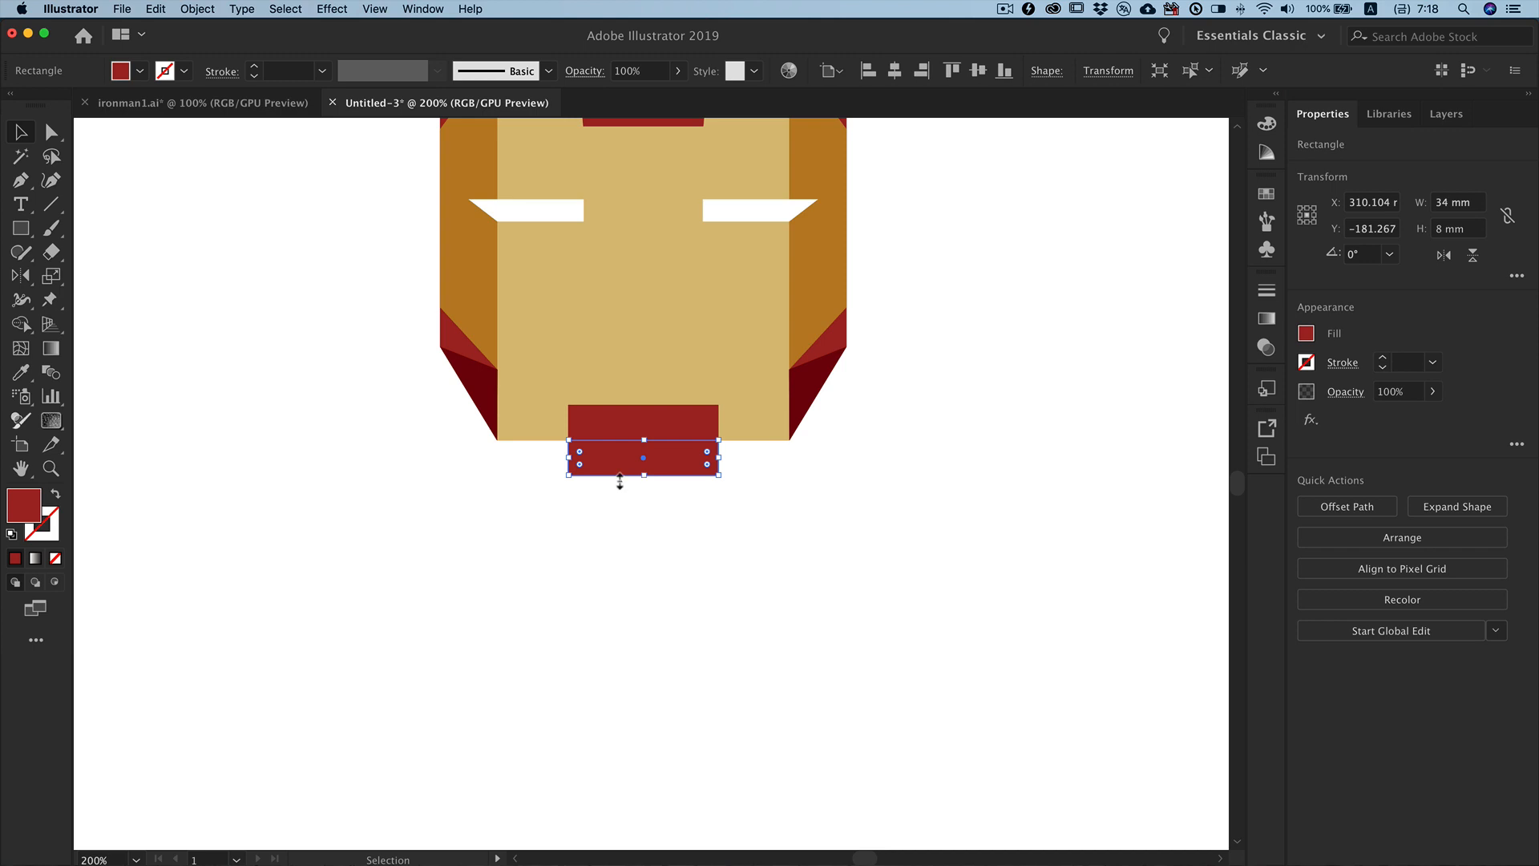
pyautogui.click(21, 372)
pyautogui.click(477, 383)
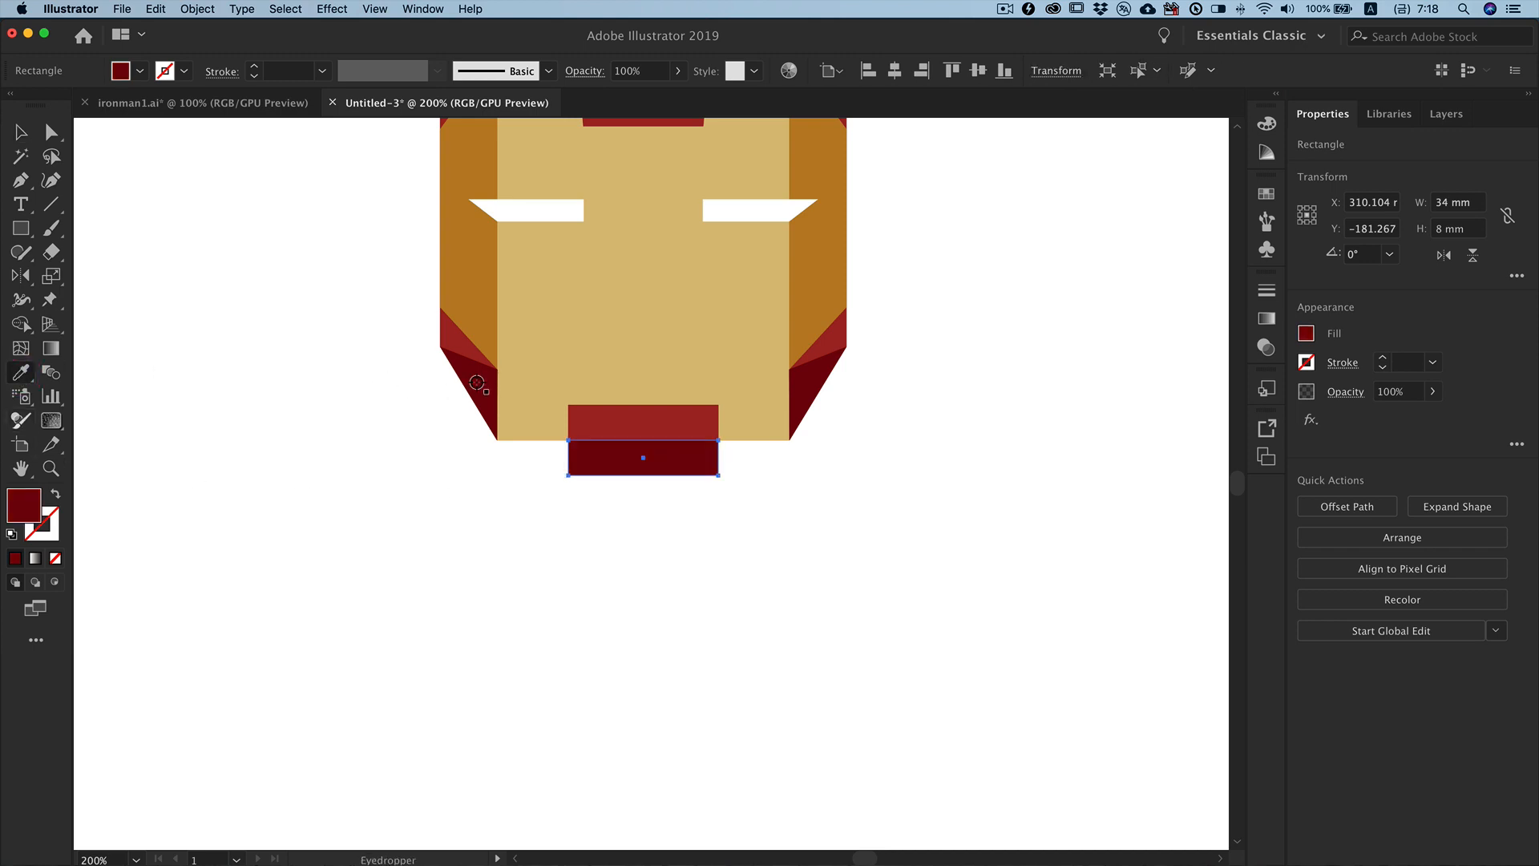
pyautogui.keyDown('super'); pyautogui.click(441, 446); pyautogui.keyUp('super')
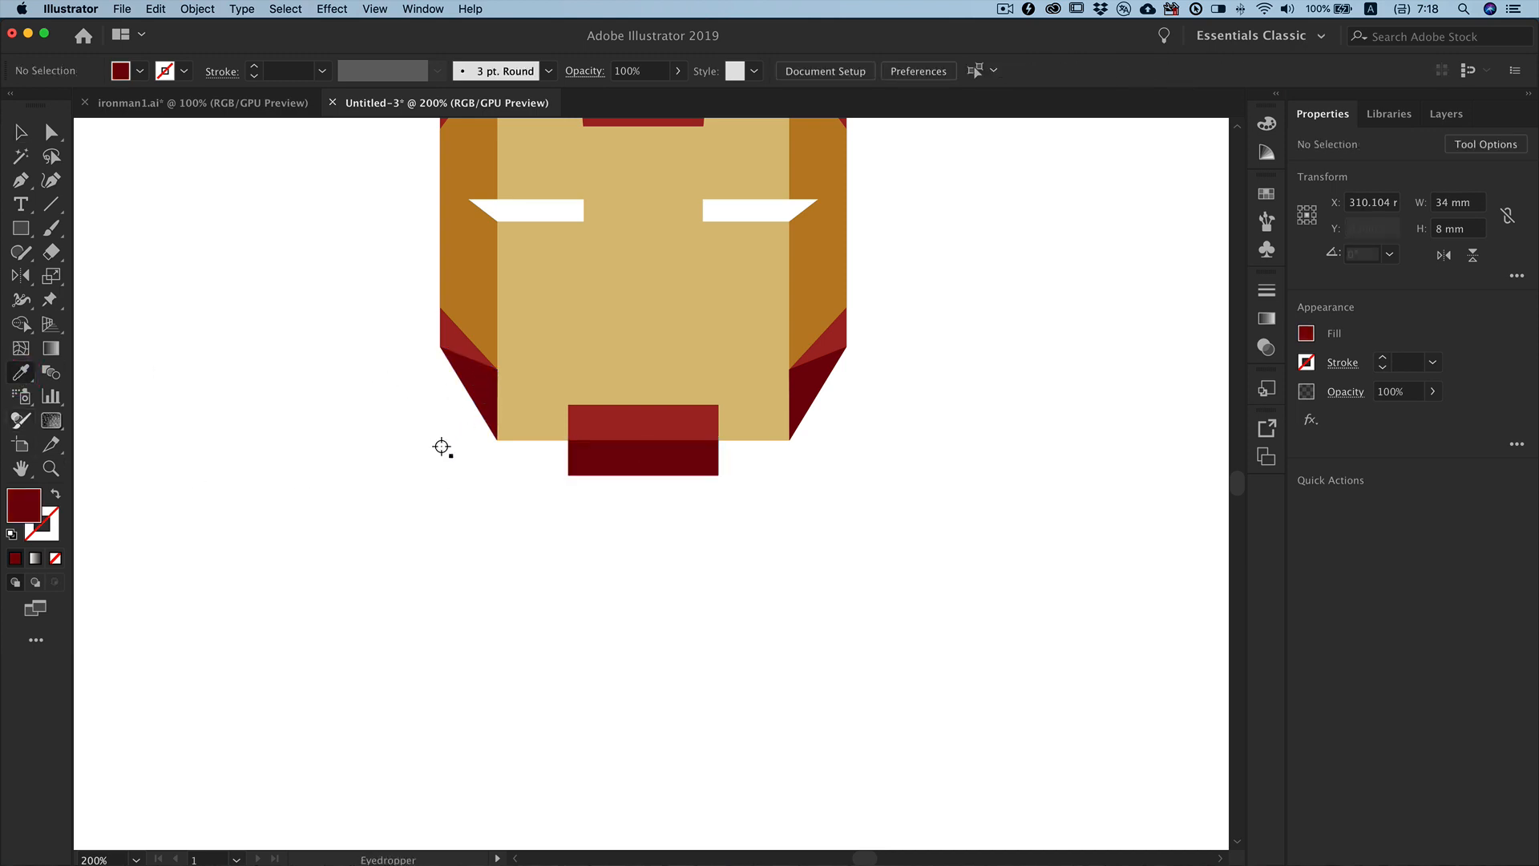
# Step: Draw a dark red rectangle about 66 × 54 mm under the neck and move its bottom-right corner inward to align with the neck's right side
pyautogui.click(21, 230)
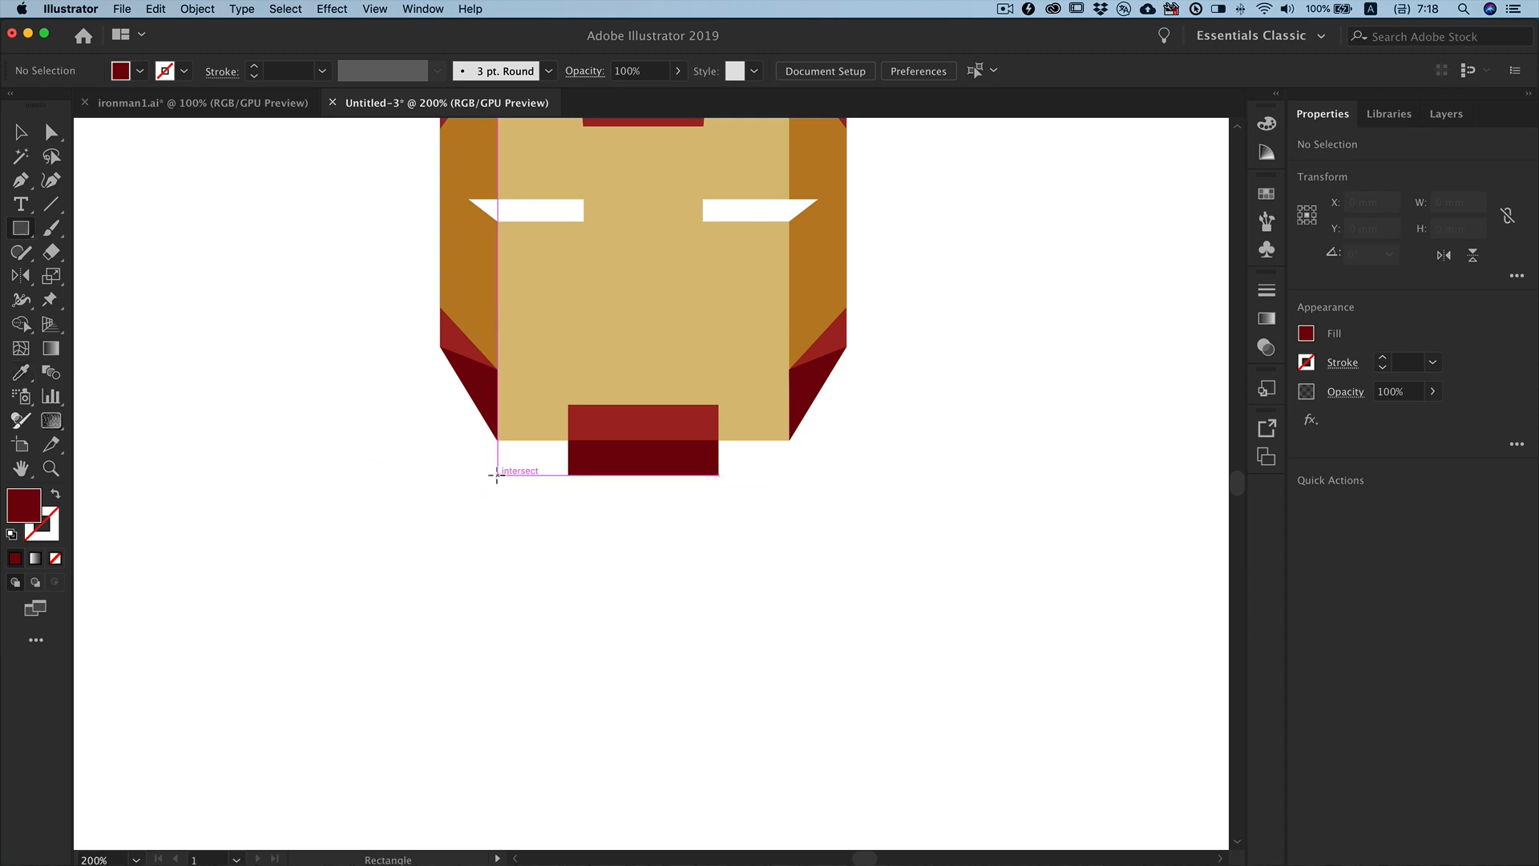
pyautogui.moveTo(497, 475); pyautogui.dragTo(789, 713)
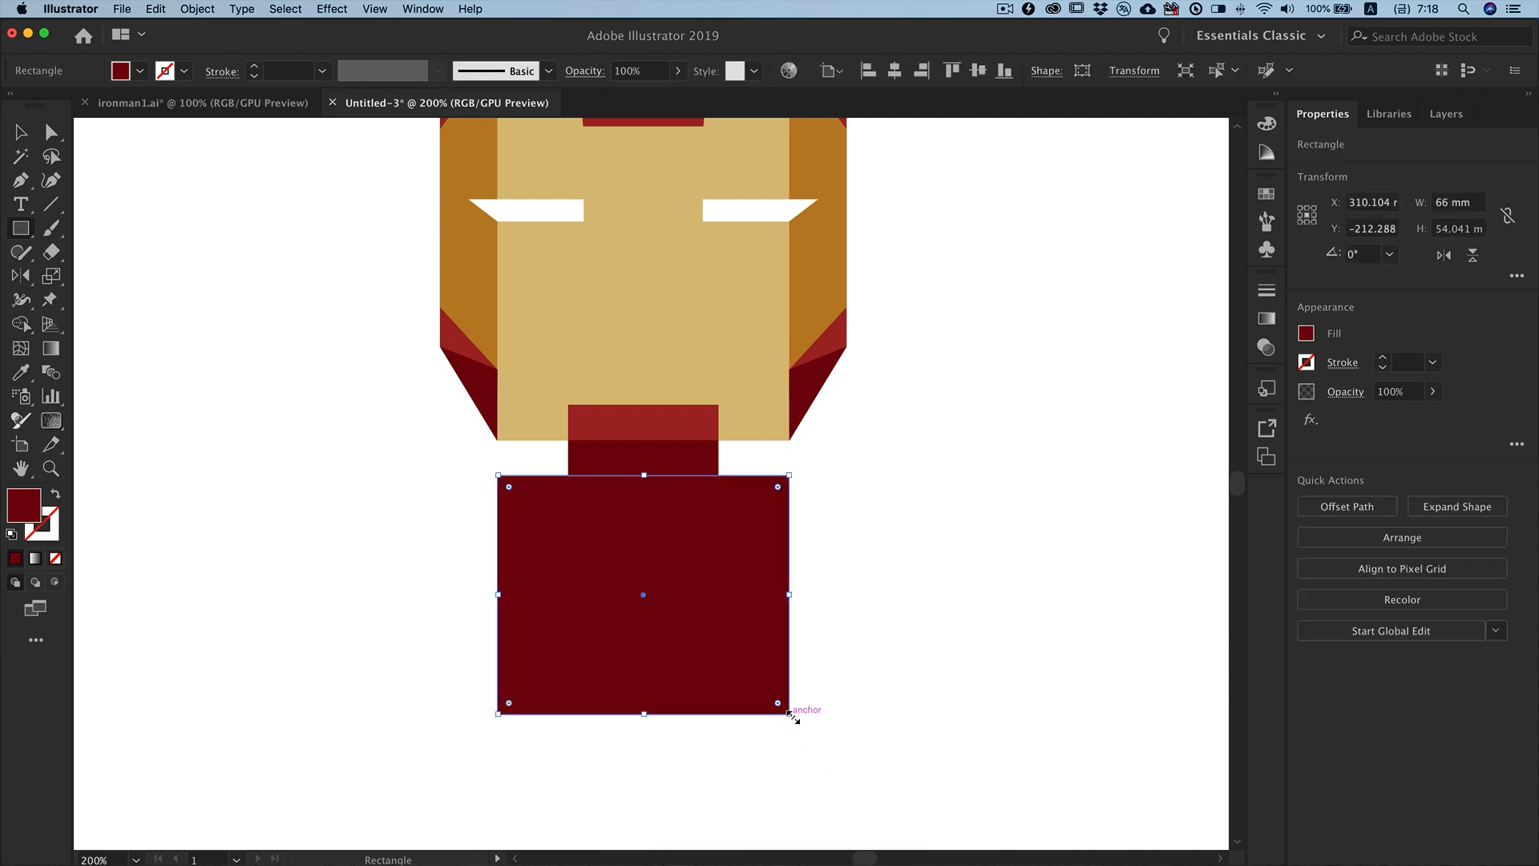
pyautogui.click(53, 134)
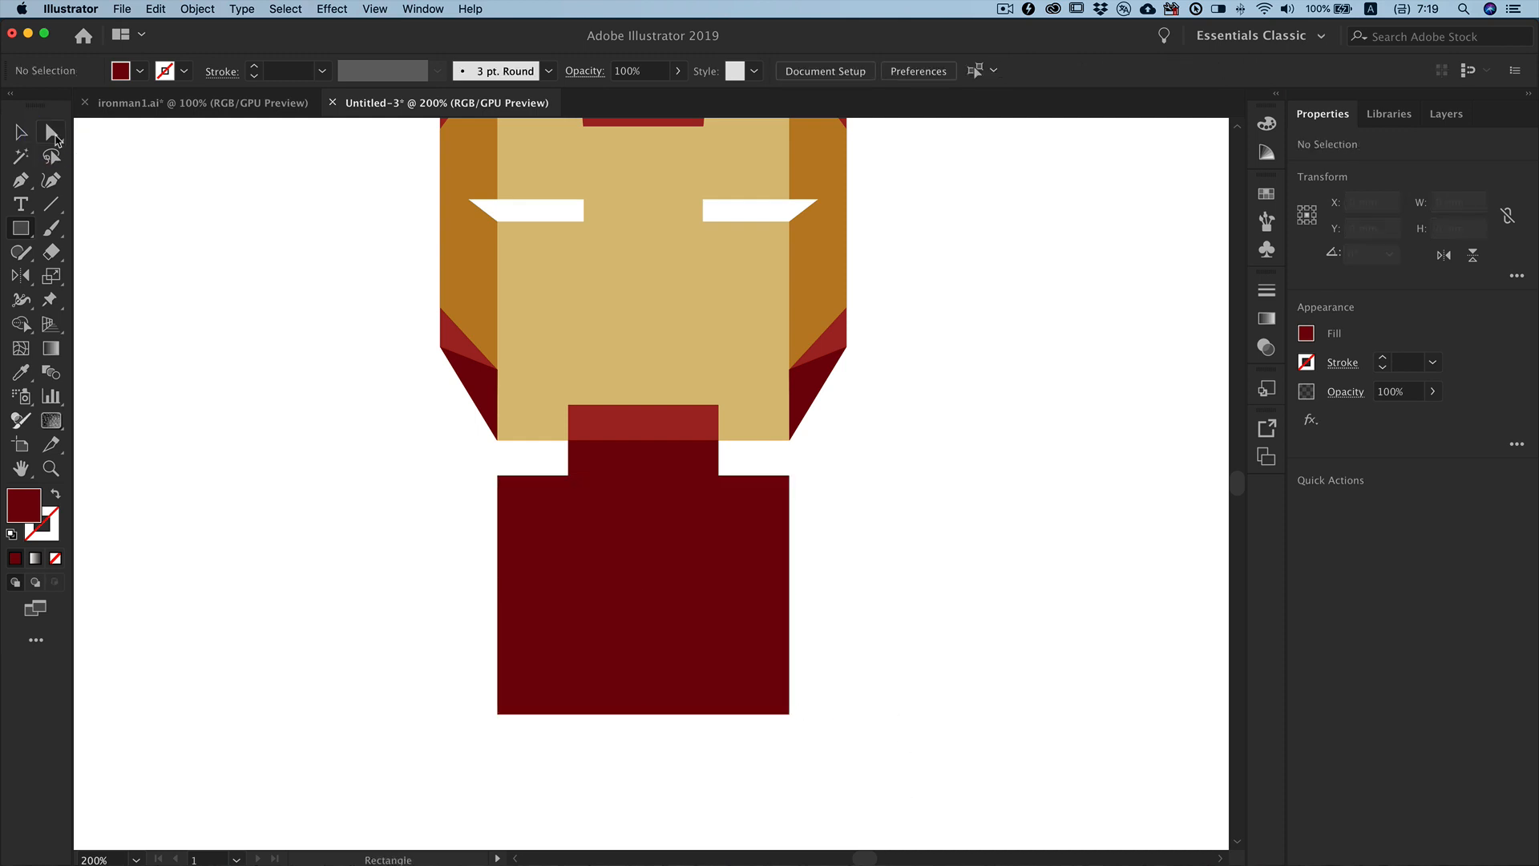
pyautogui.moveTo(789, 714); pyautogui.dragTo(719, 714)
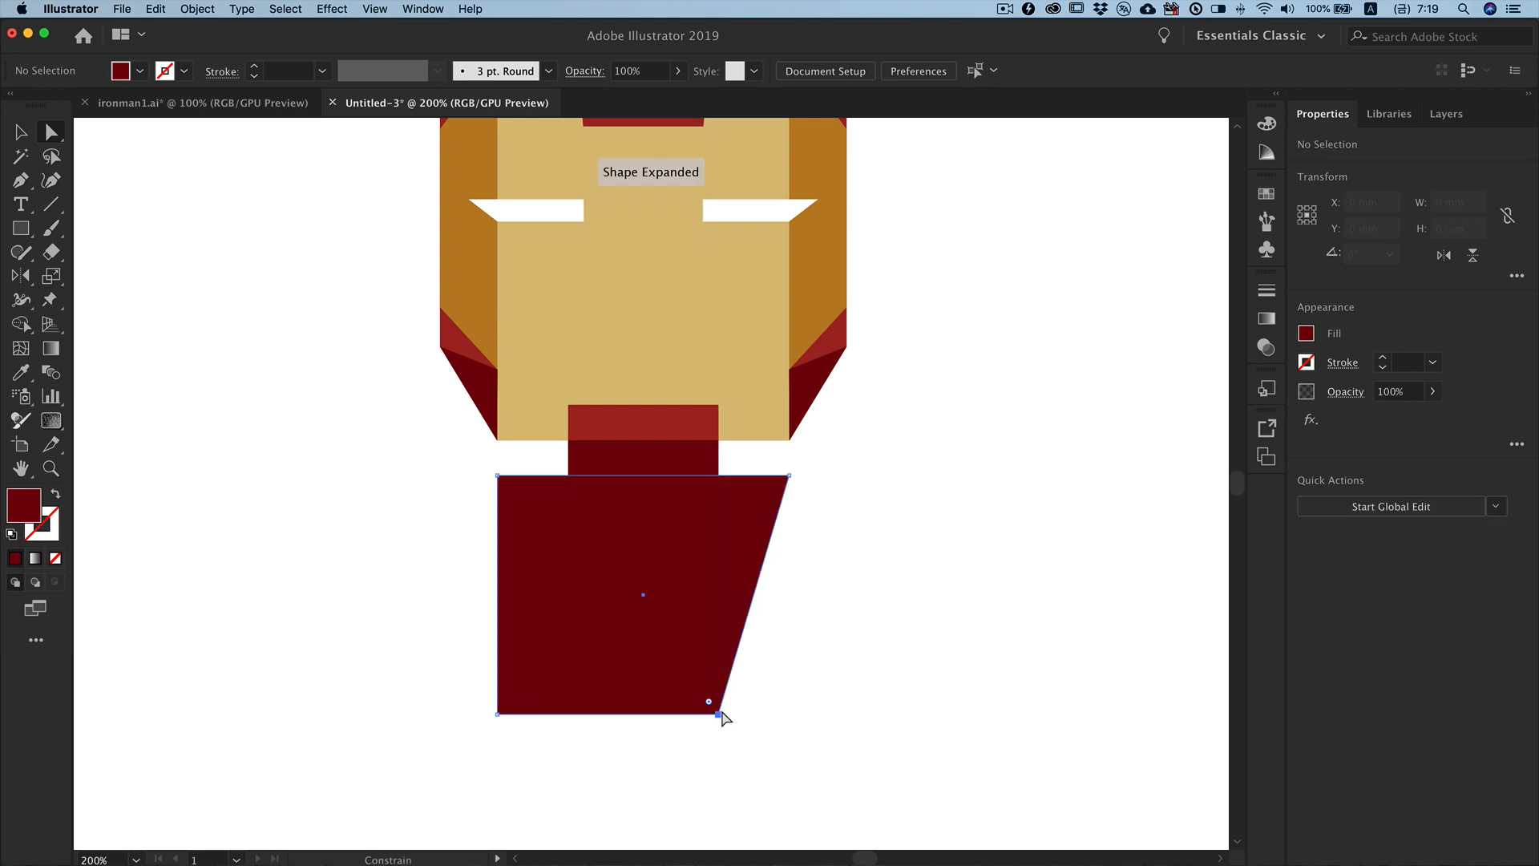
# Step: Move the dark red torso's bottom-left corner inward to align with the neck's left side, mirroring the right corner
pyautogui.moveTo(498, 713); pyautogui.dragTo(569, 713)
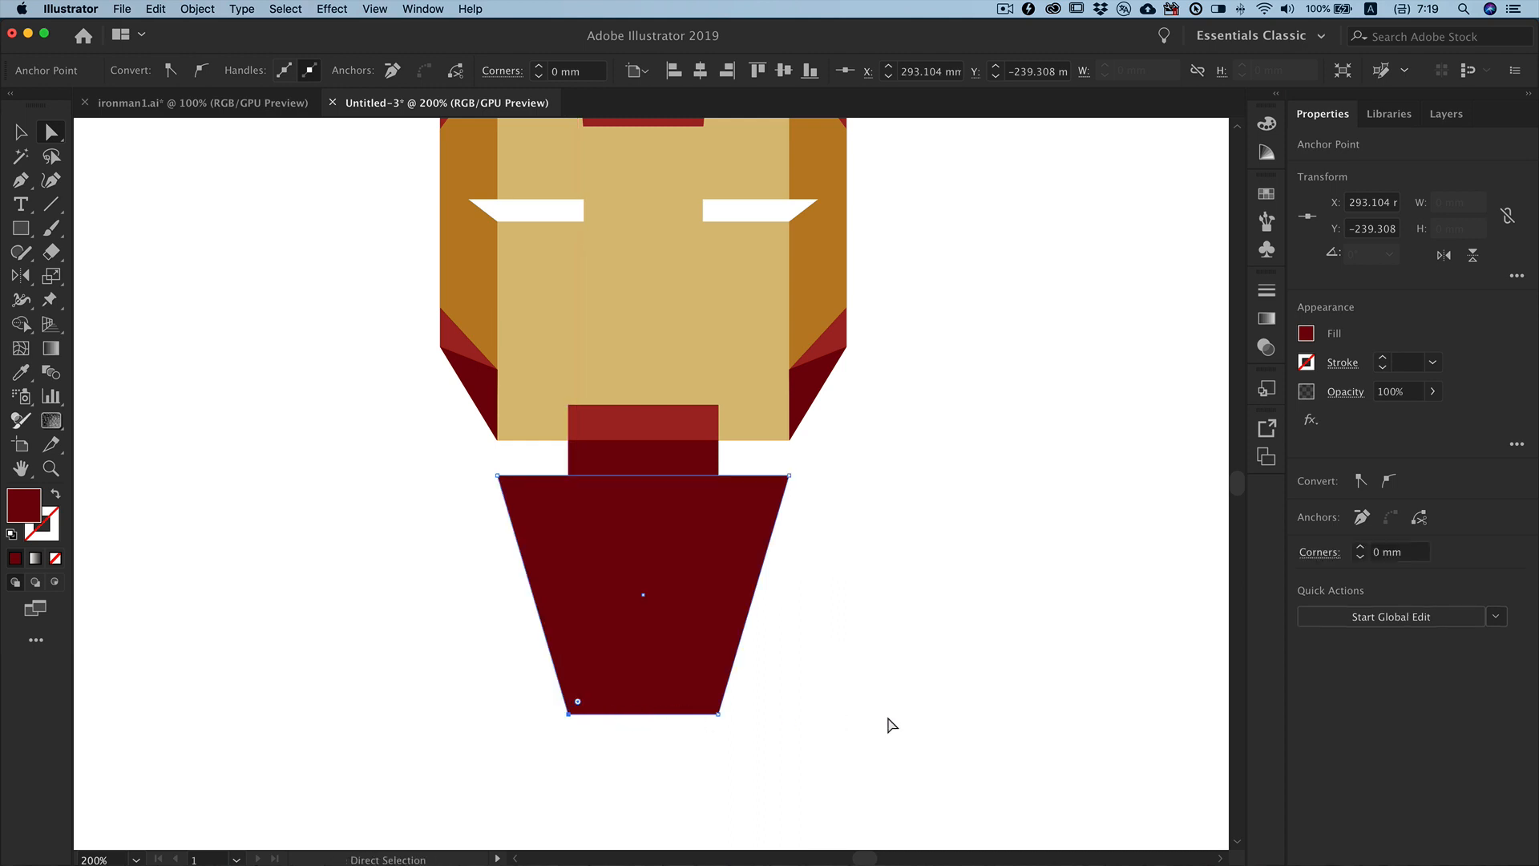
pyautogui.click(891, 724)
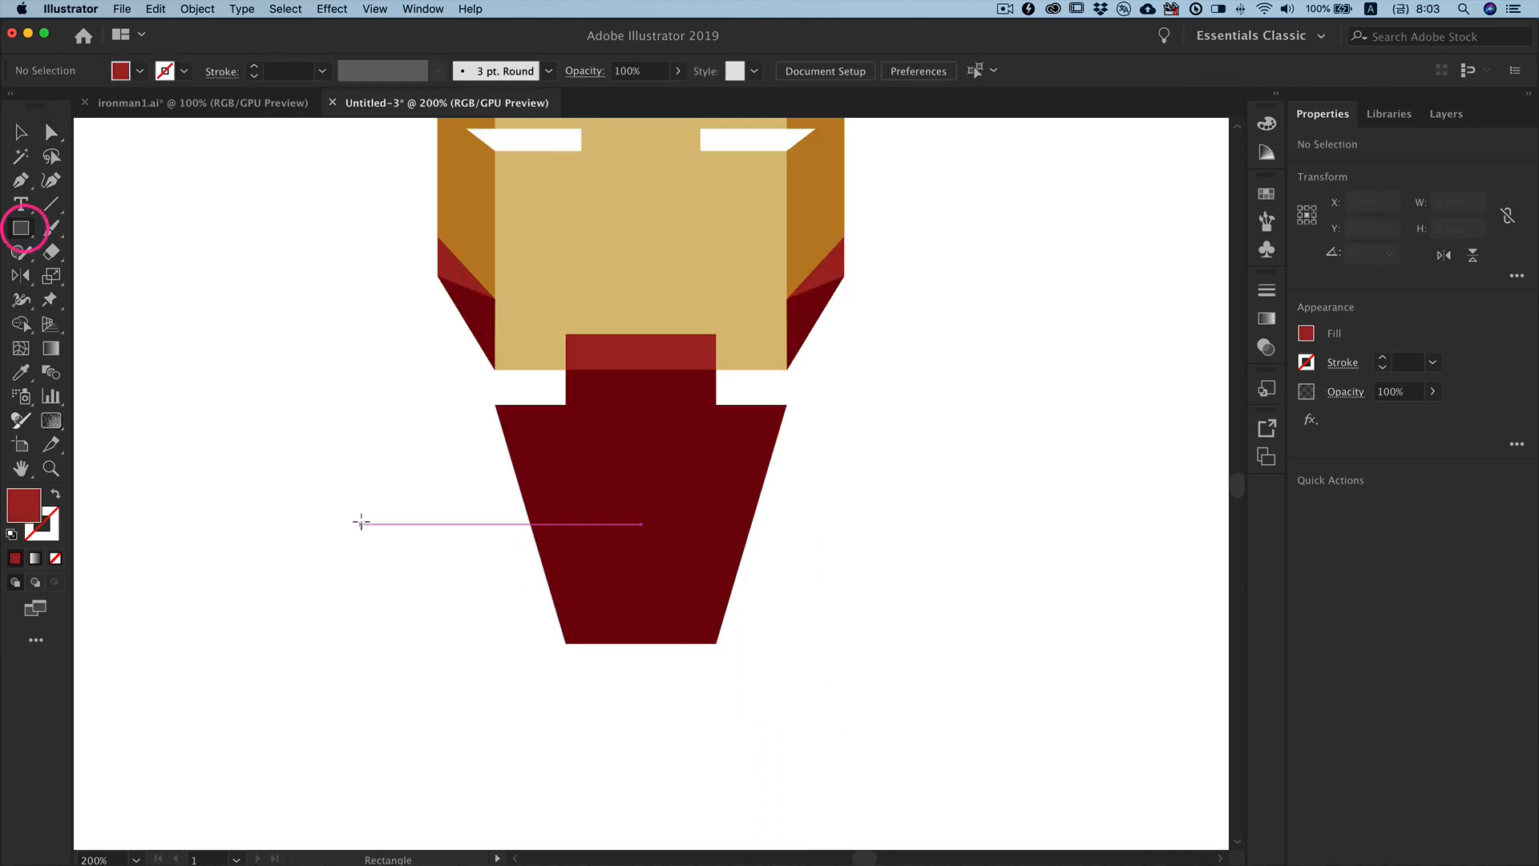
# Step: Create a 66 × 39 mm rectangle in the lighter red #a32521 and place it over the torso, flush with its top edge
pyautogui.click(361, 522)
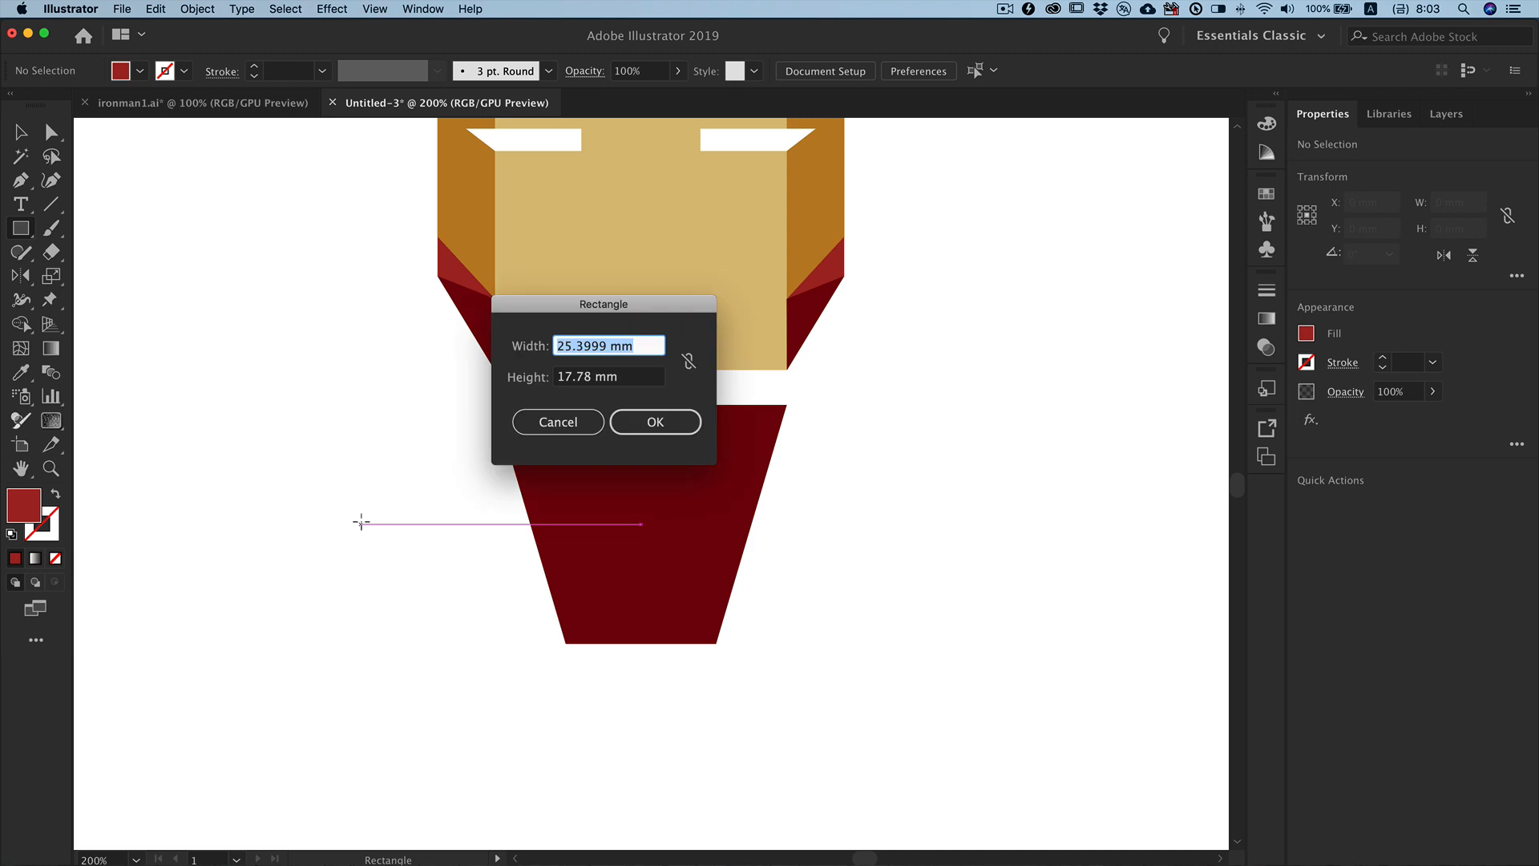
pyautogui.write('66')
pyautogui.press('Tab')
pyautogui.write('3')
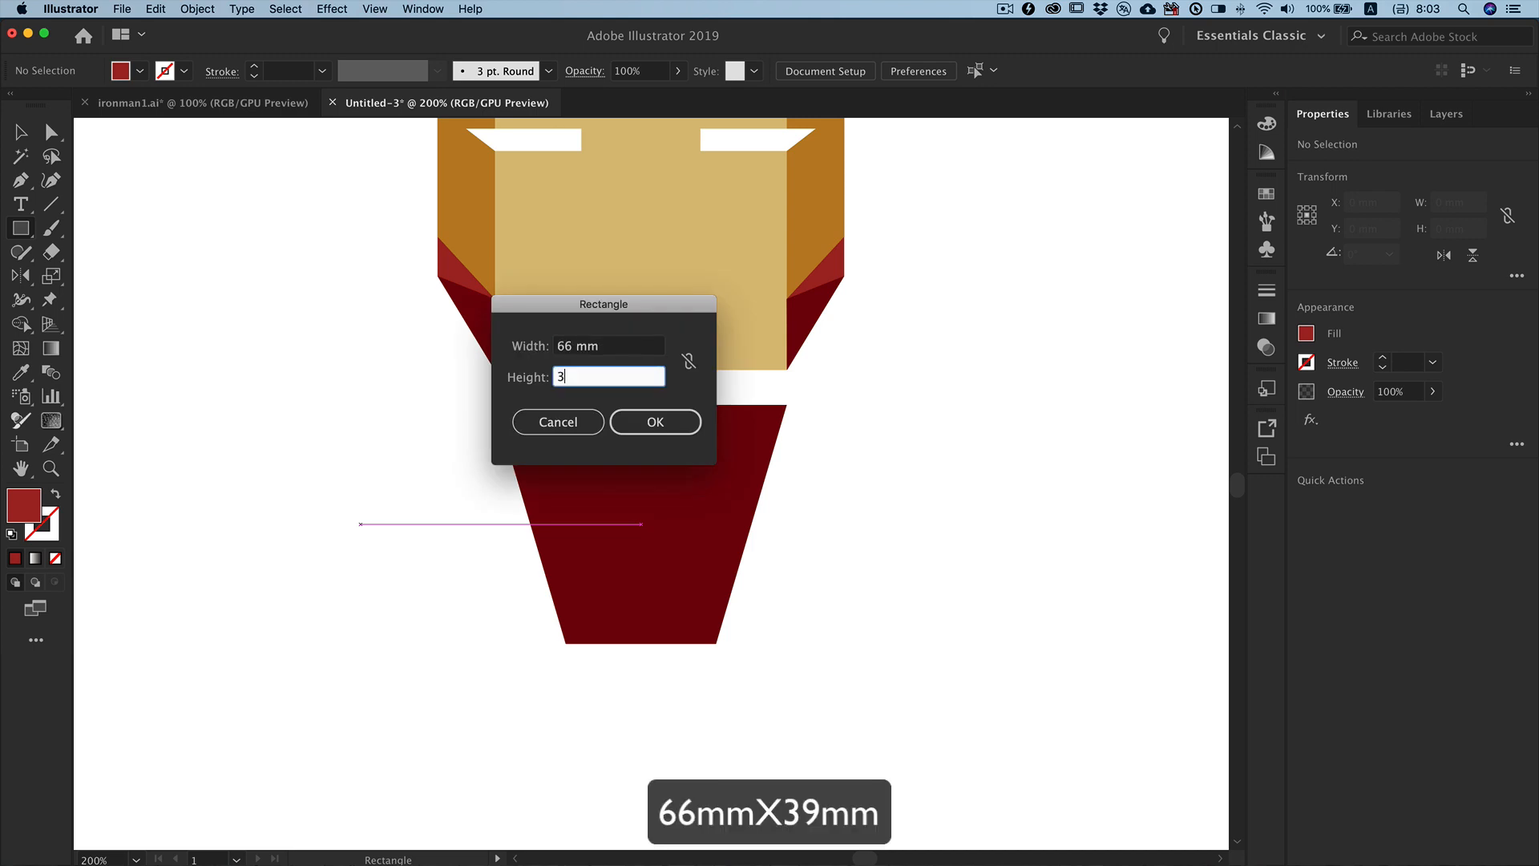
pyautogui.press('Return')
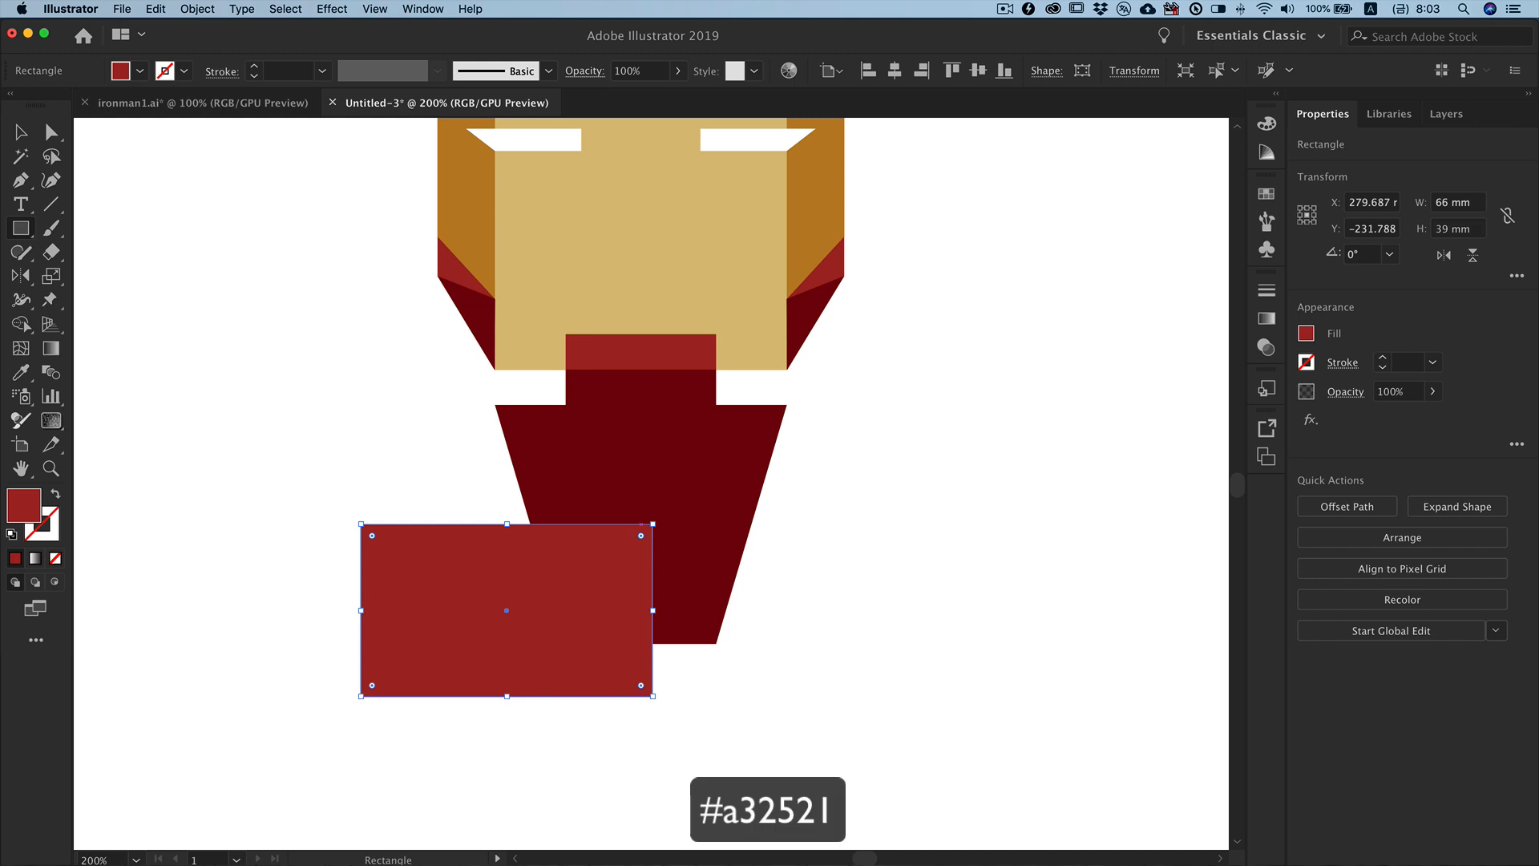
pyautogui.press('v')
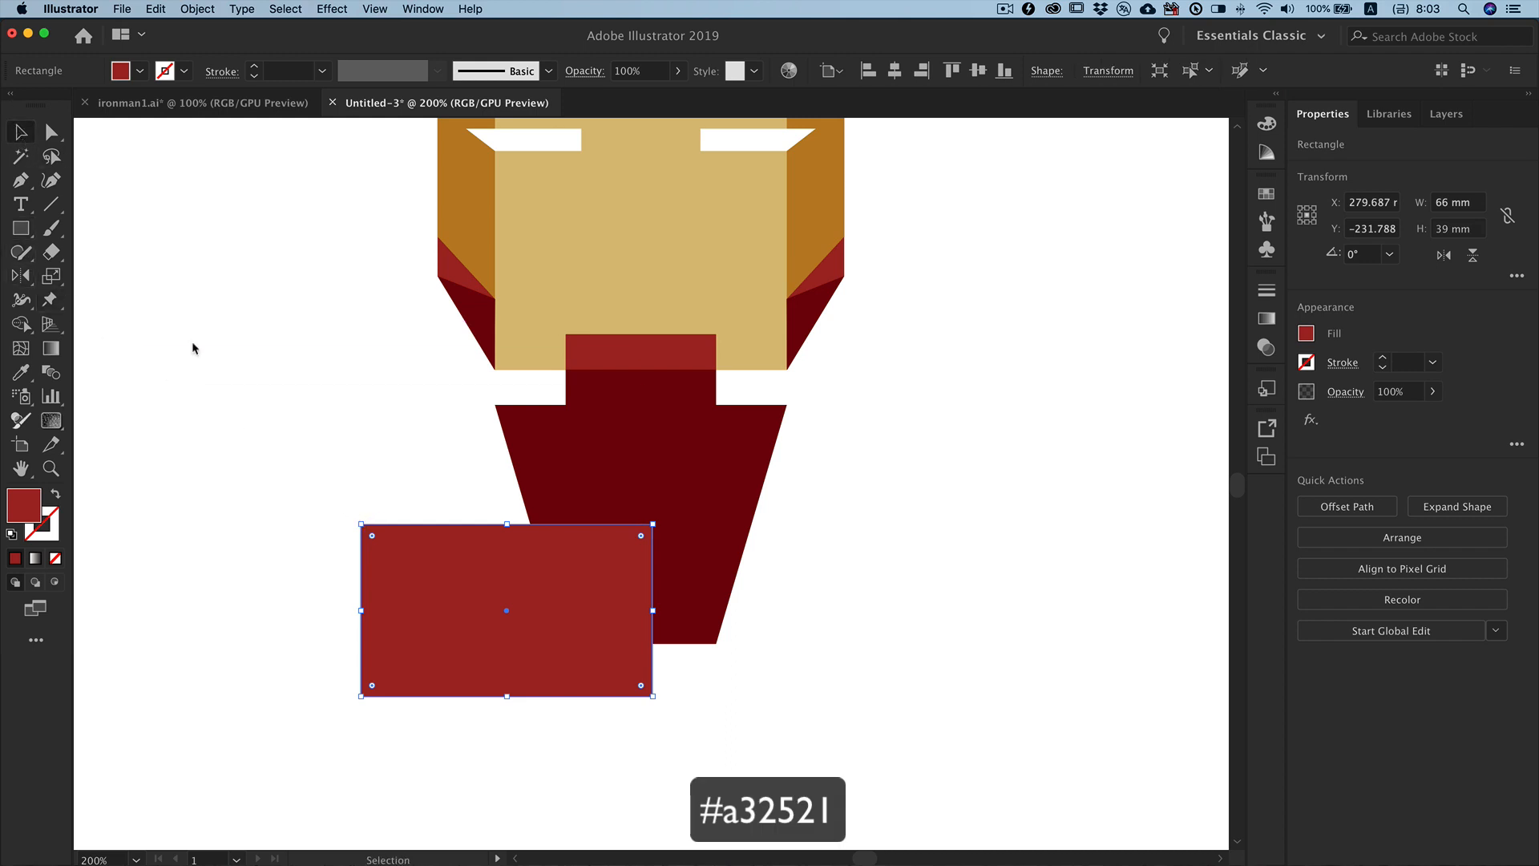
pyautogui.moveTo(406, 531); pyautogui.dragTo(543, 415)
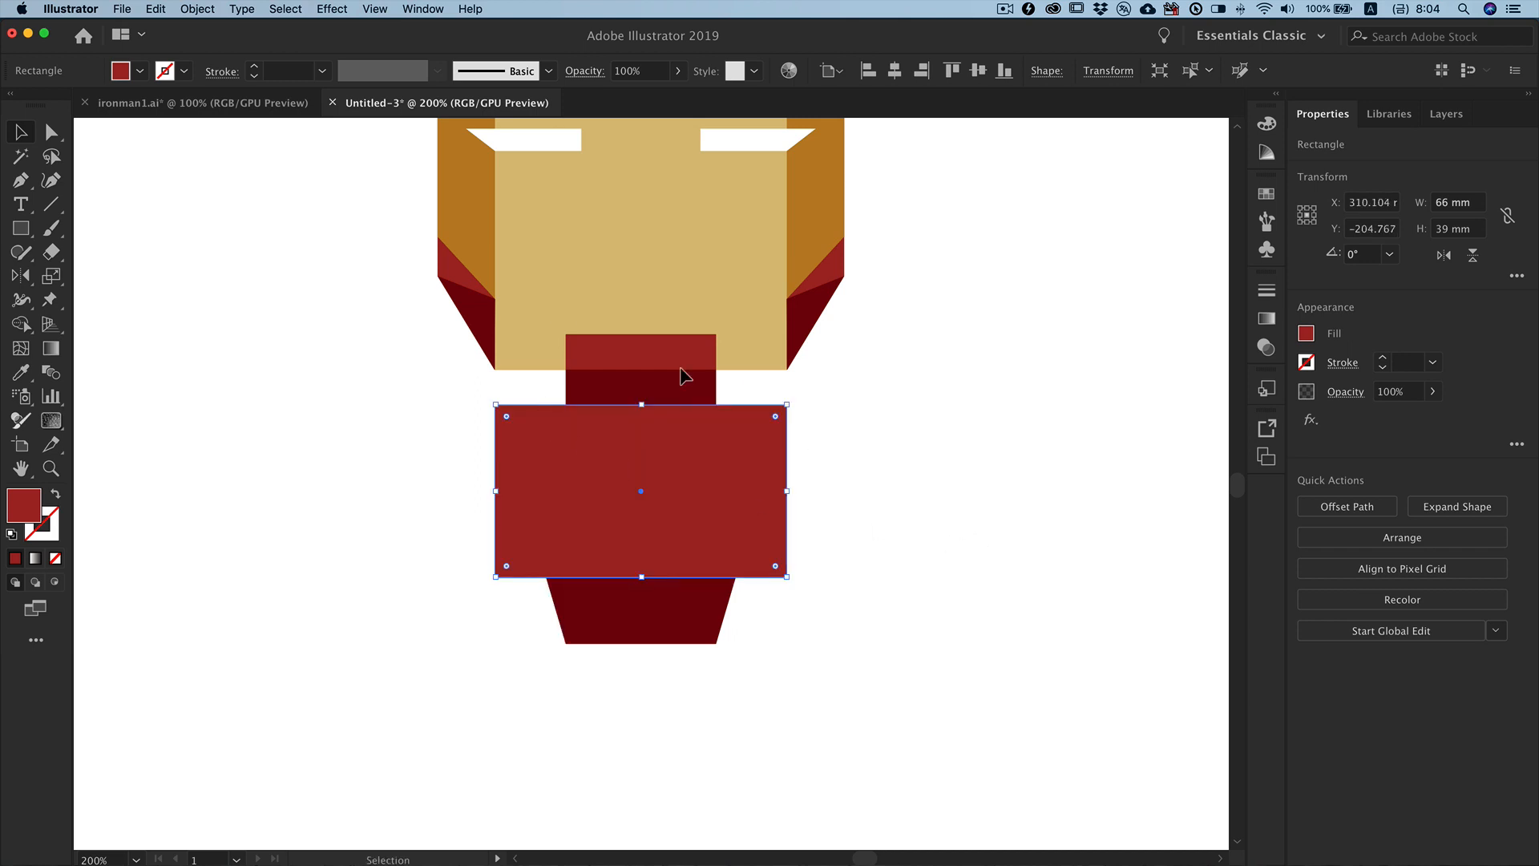
# Step: Move the lighter red rectangle's two bottom corners inward to align with the neck's sides, and deselect it
pyautogui.click(52, 133)
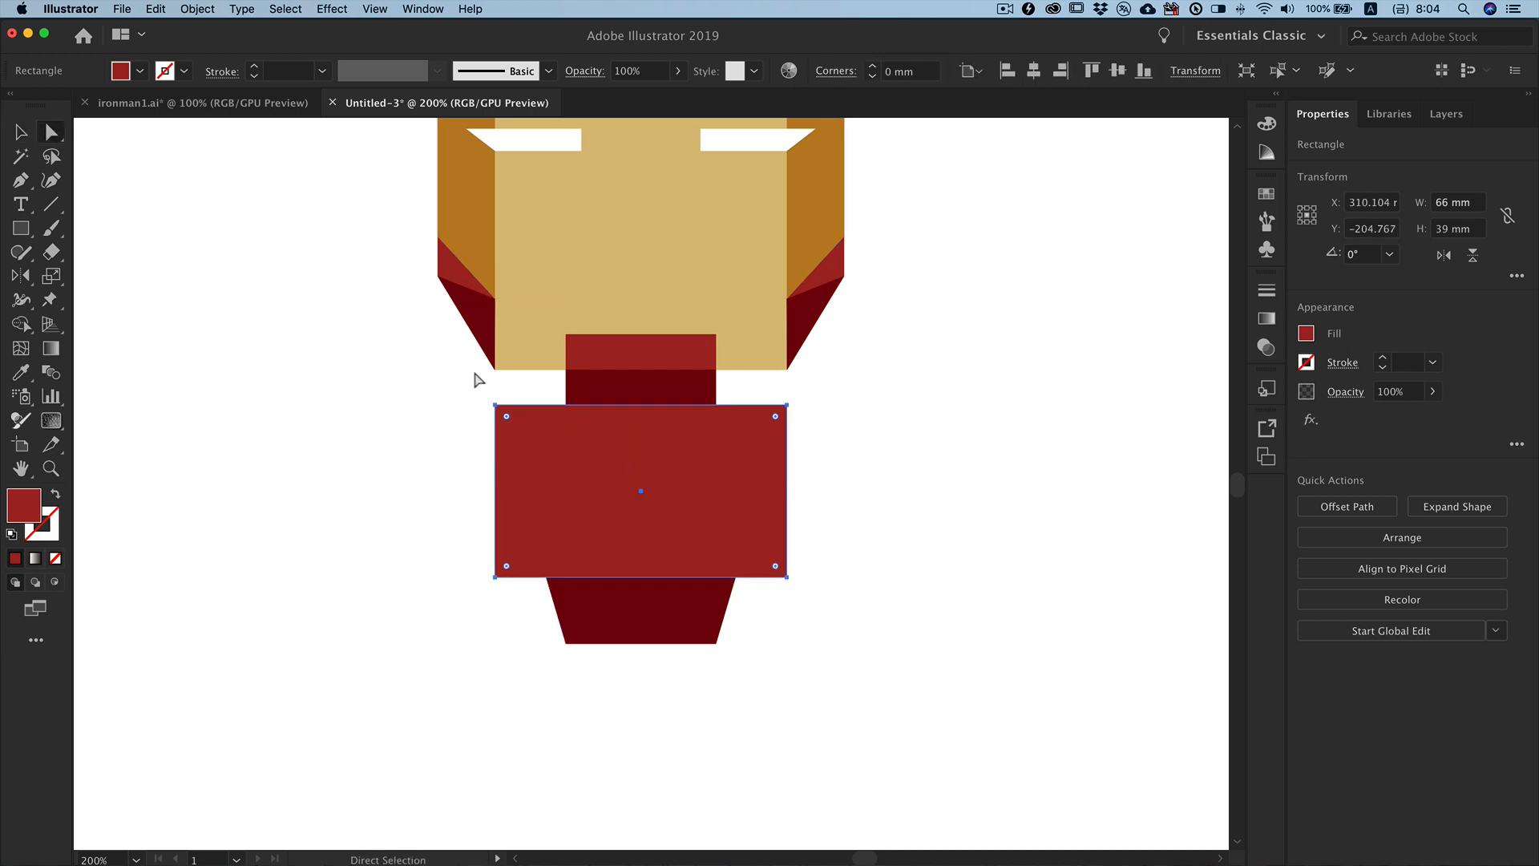
pyautogui.click(821, 603)
pyautogui.moveTo(787, 578); pyautogui.dragTo(716, 577)
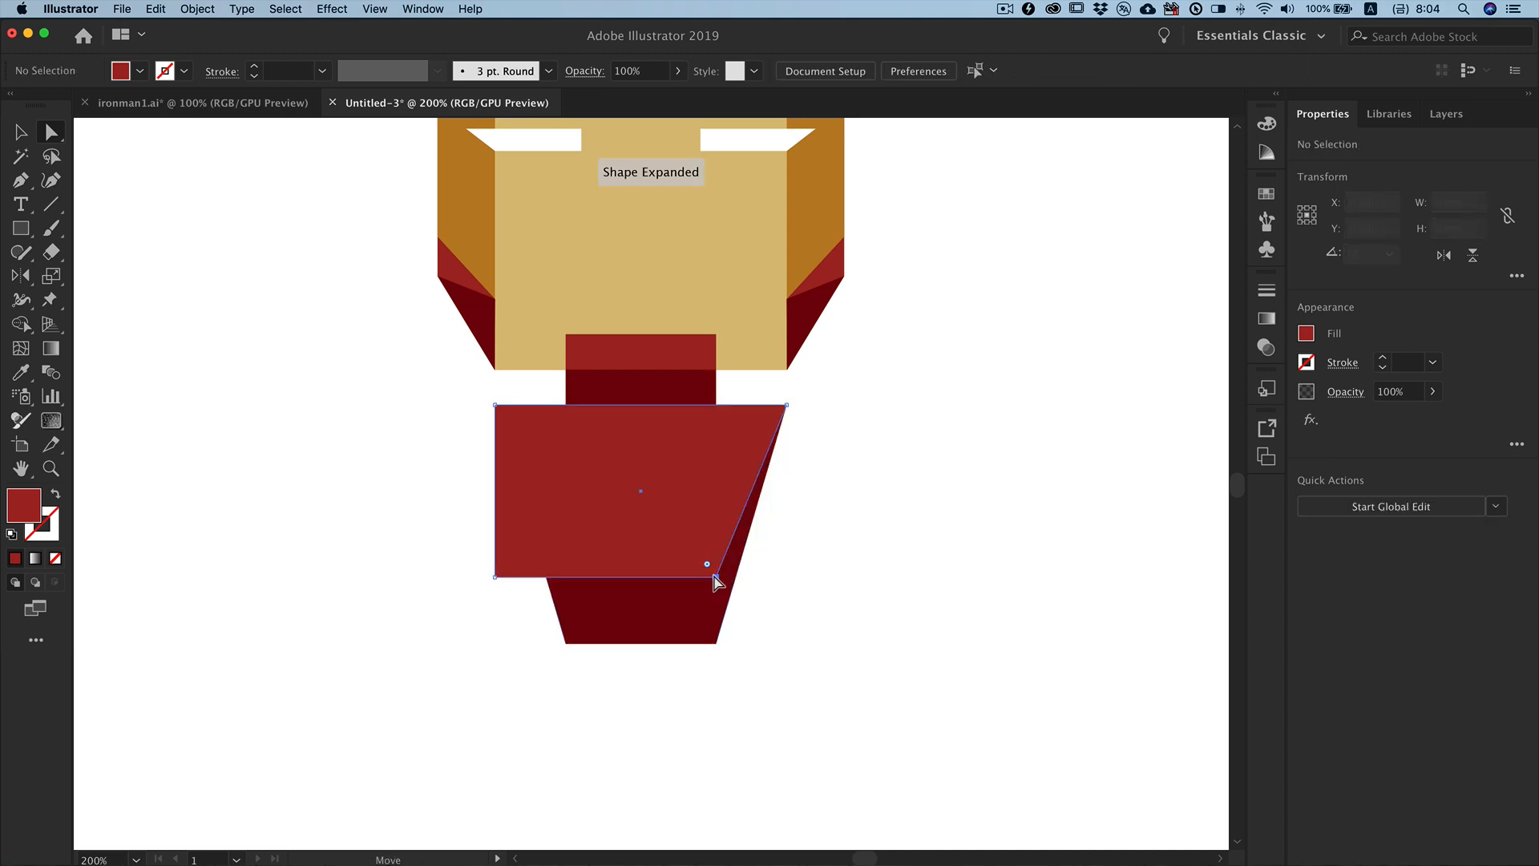
pyautogui.moveTo(495, 577); pyautogui.dragTo(565, 577)
pyautogui.click(454, 646)
# Step: Add an anchor point midway on each slanted side of the lighter red chest panel and move both inward to line up vertically with its bottom corners
pyautogui.press('p')
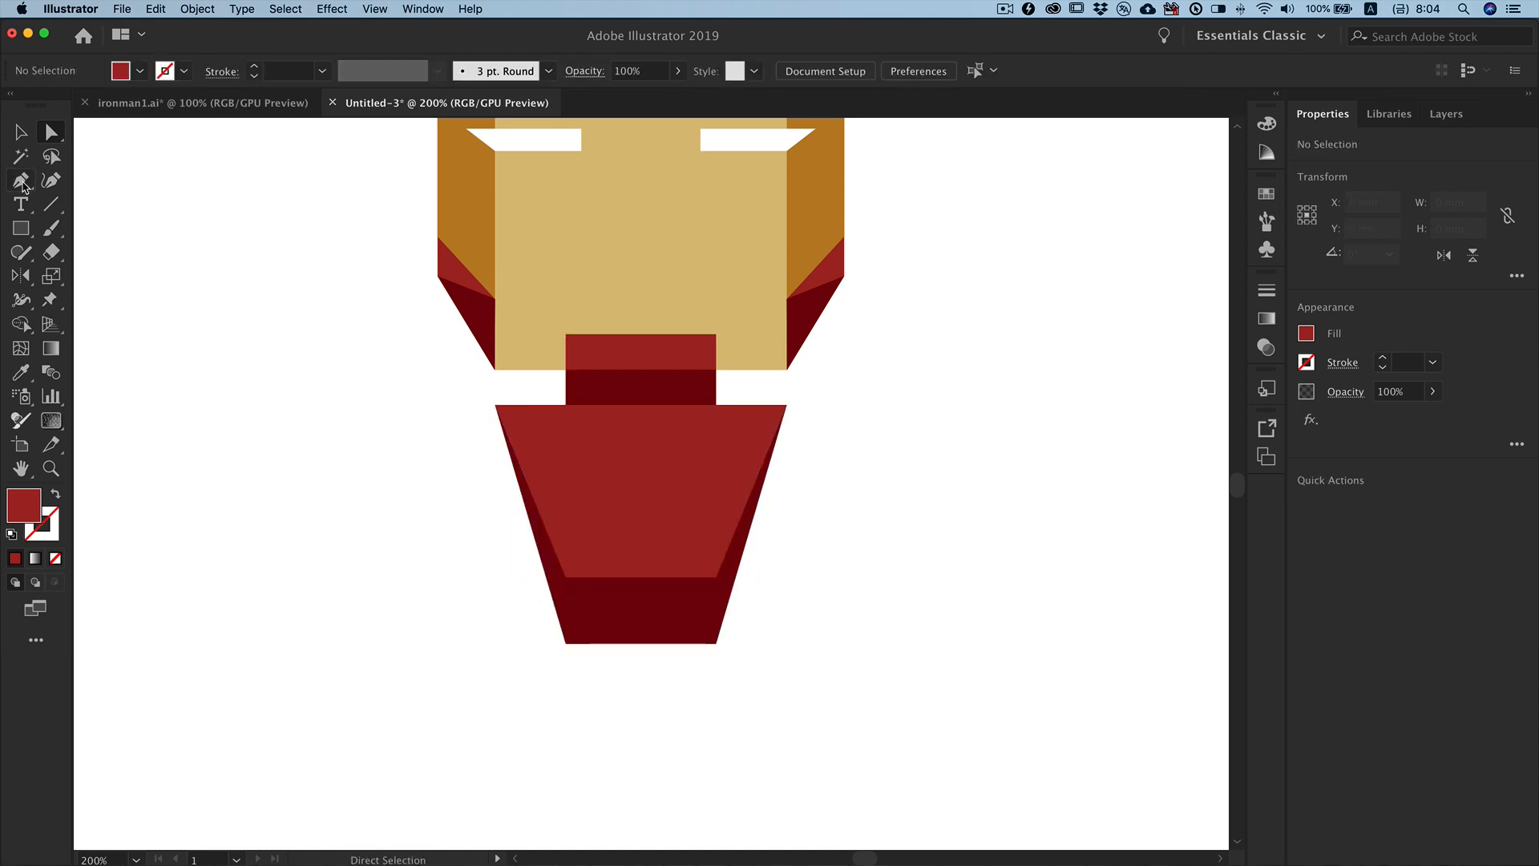
pyautogui.keyDown('super'); pyautogui.click(695, 577); pyautogui.keyUp('super')
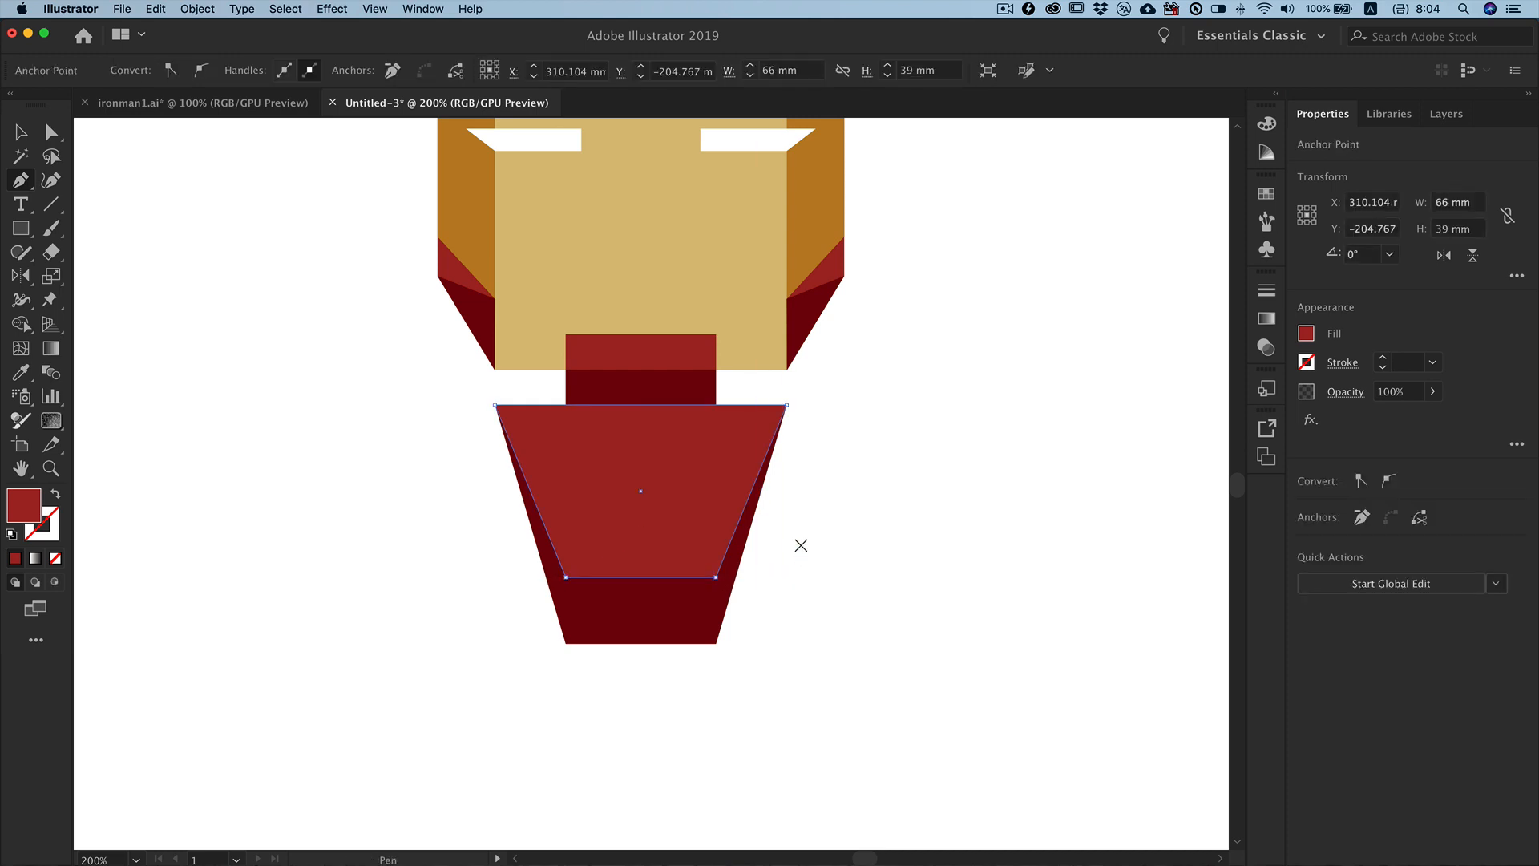
pyautogui.click(744, 508)
pyautogui.moveTo(744, 508); pyautogui.dragTo(717, 507)
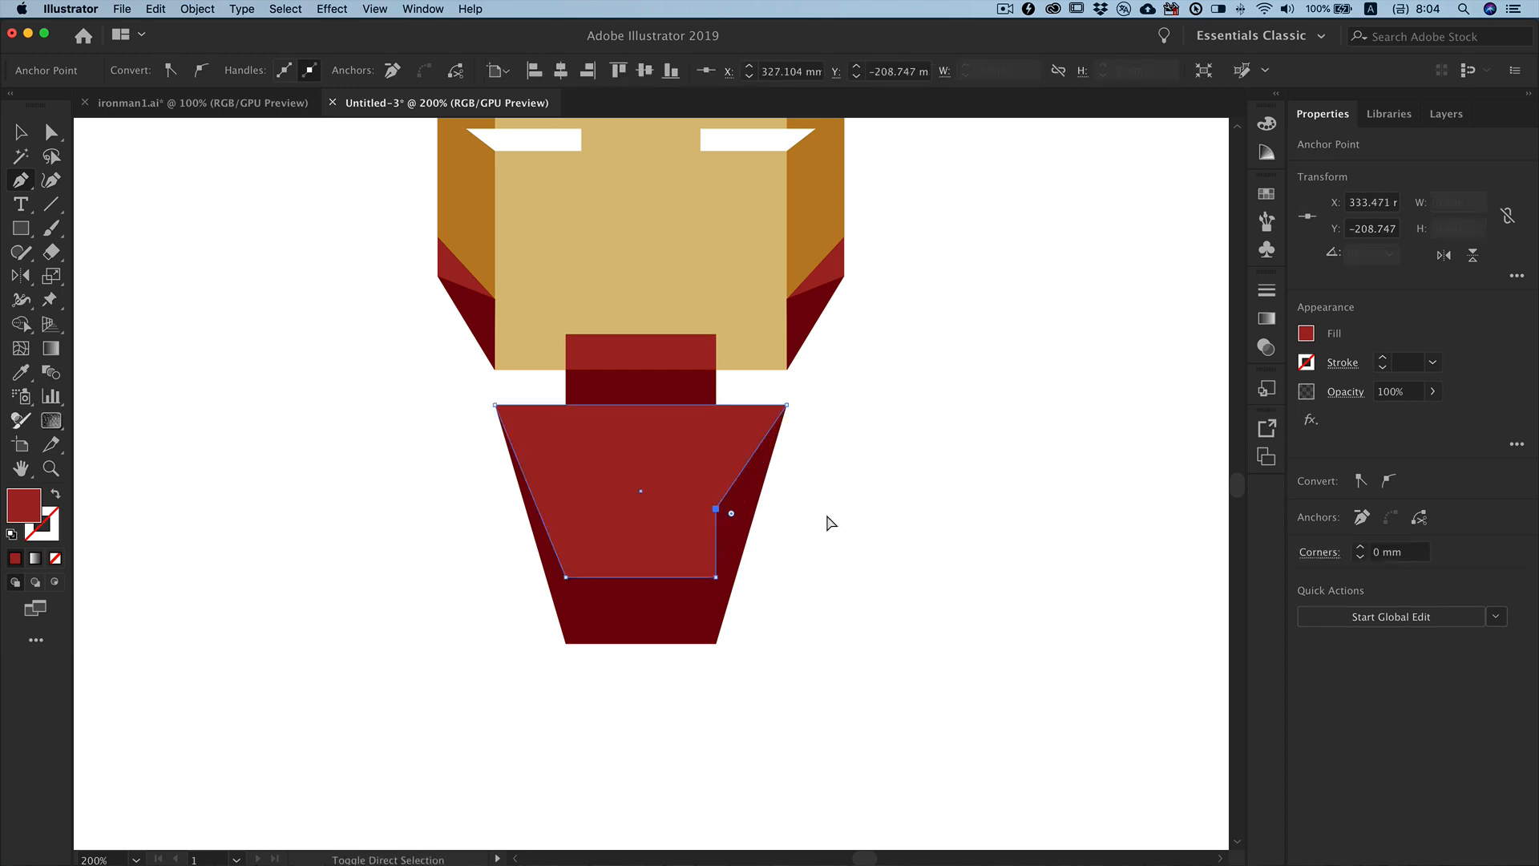
pyautogui.click(537, 509)
pyautogui.moveTo(537, 508); pyautogui.dragTo(566, 503)
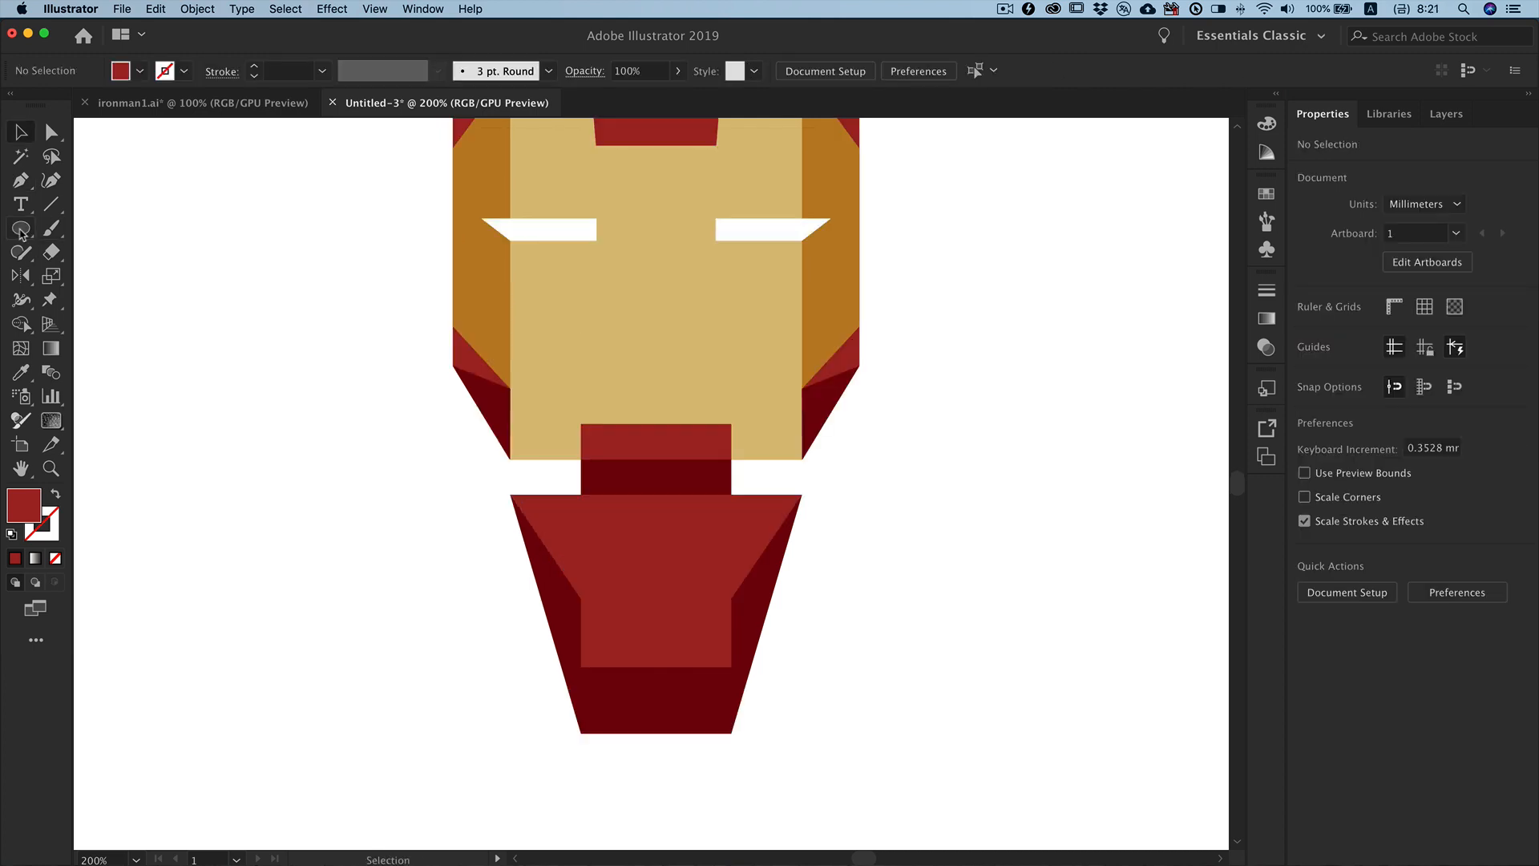
# Step: Draw a circle about 17.8 mm in diameter, centred on the chest panel, and give it the eyes' white fill
pyautogui.click(22, 230)
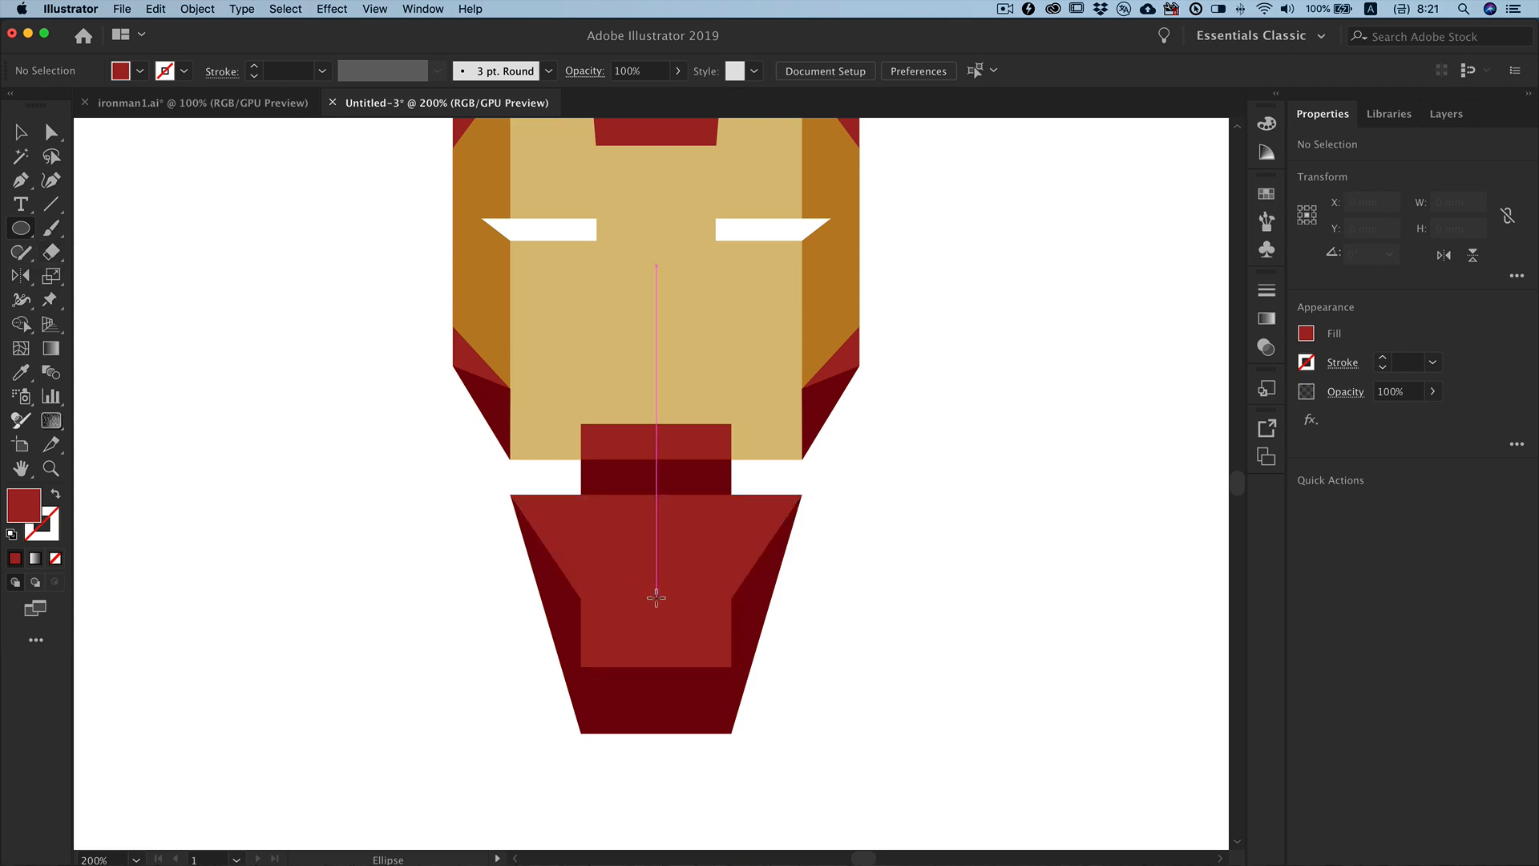
pyautogui.moveTo(656, 595); pyautogui.dragTo(687, 623)
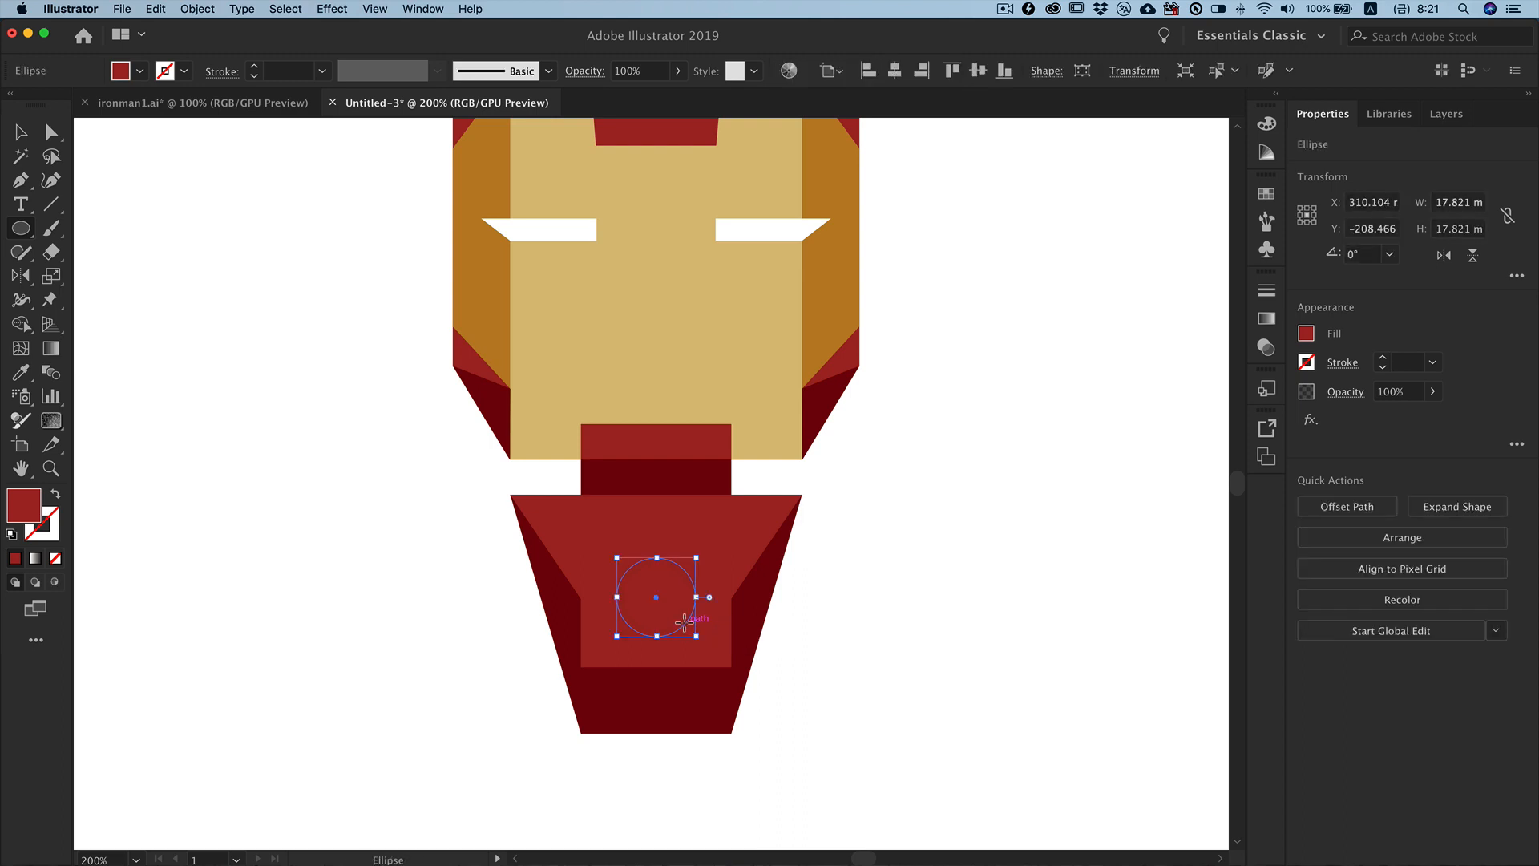
pyautogui.click(21, 372)
pyautogui.click(561, 231)
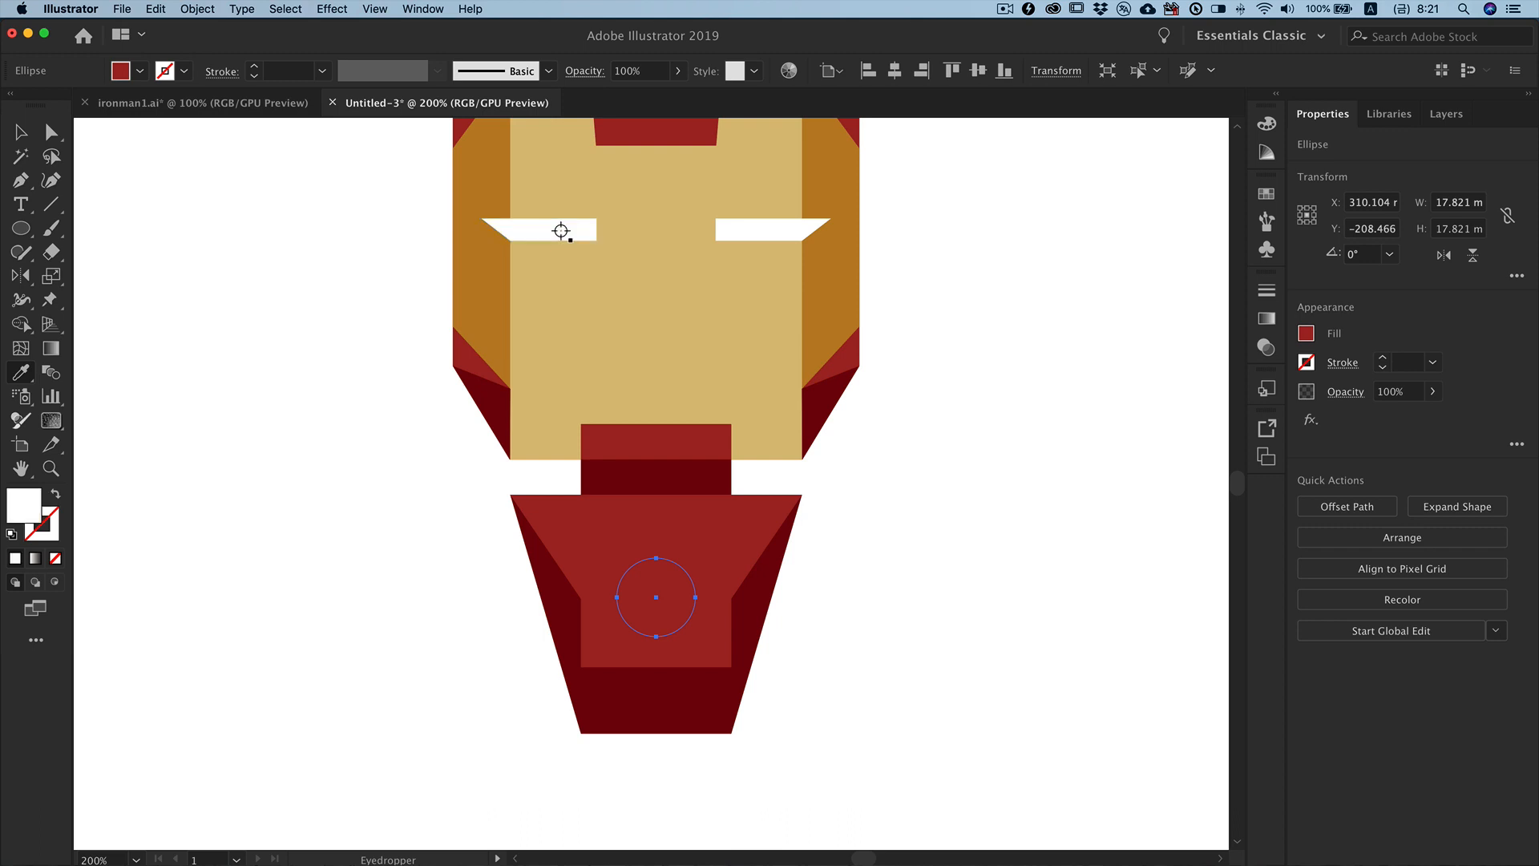
pyautogui.press('super+shift+a')
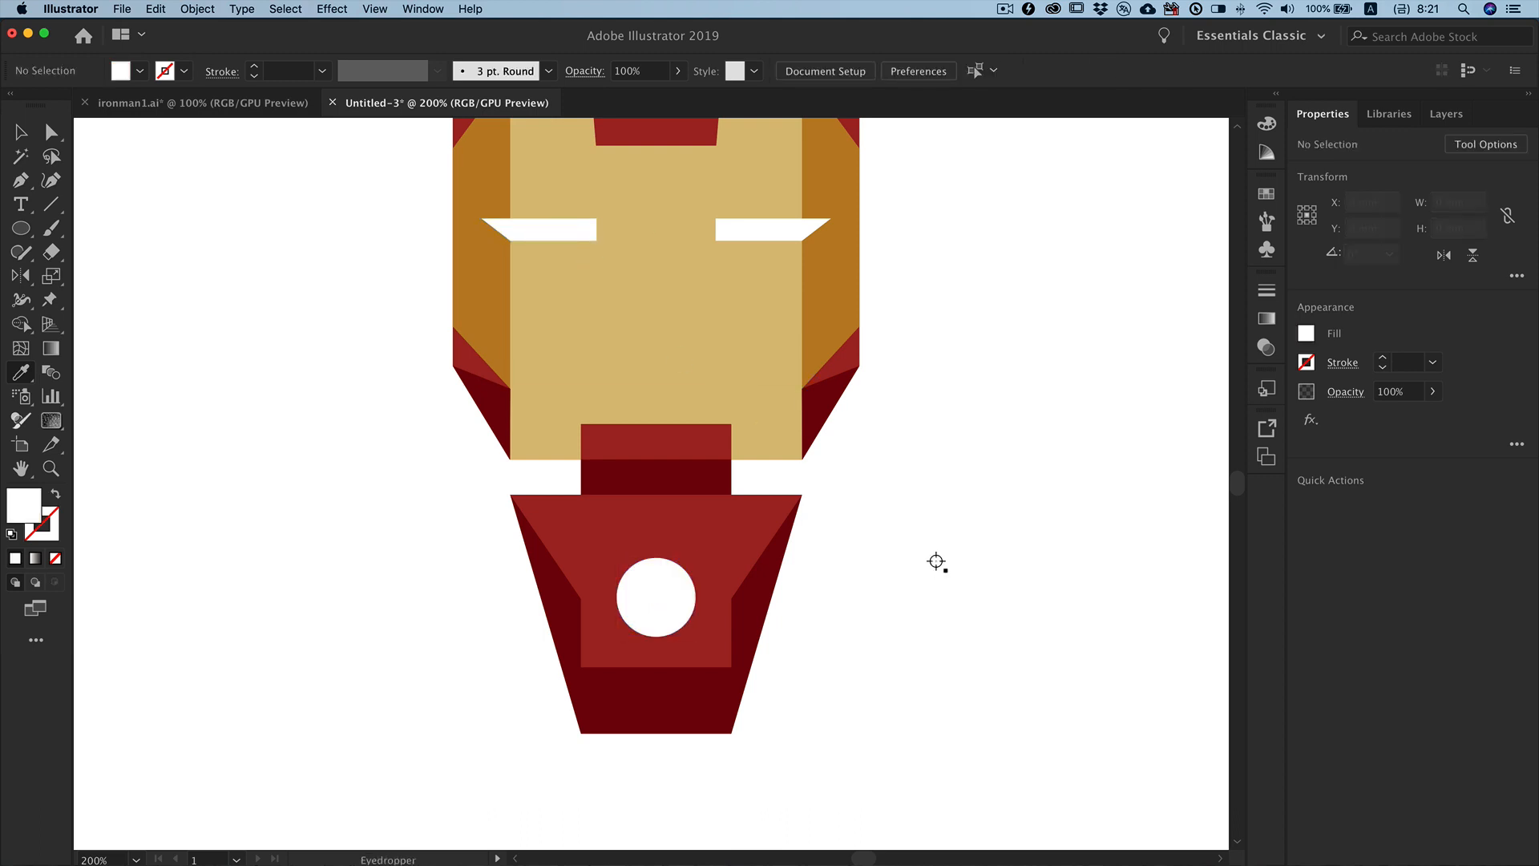
# Step: Draw a shallow downward-pointing triangle across the neck's base and give it the torso's dark red fill
pyautogui.click(21, 180)
pyautogui.click(581, 495)
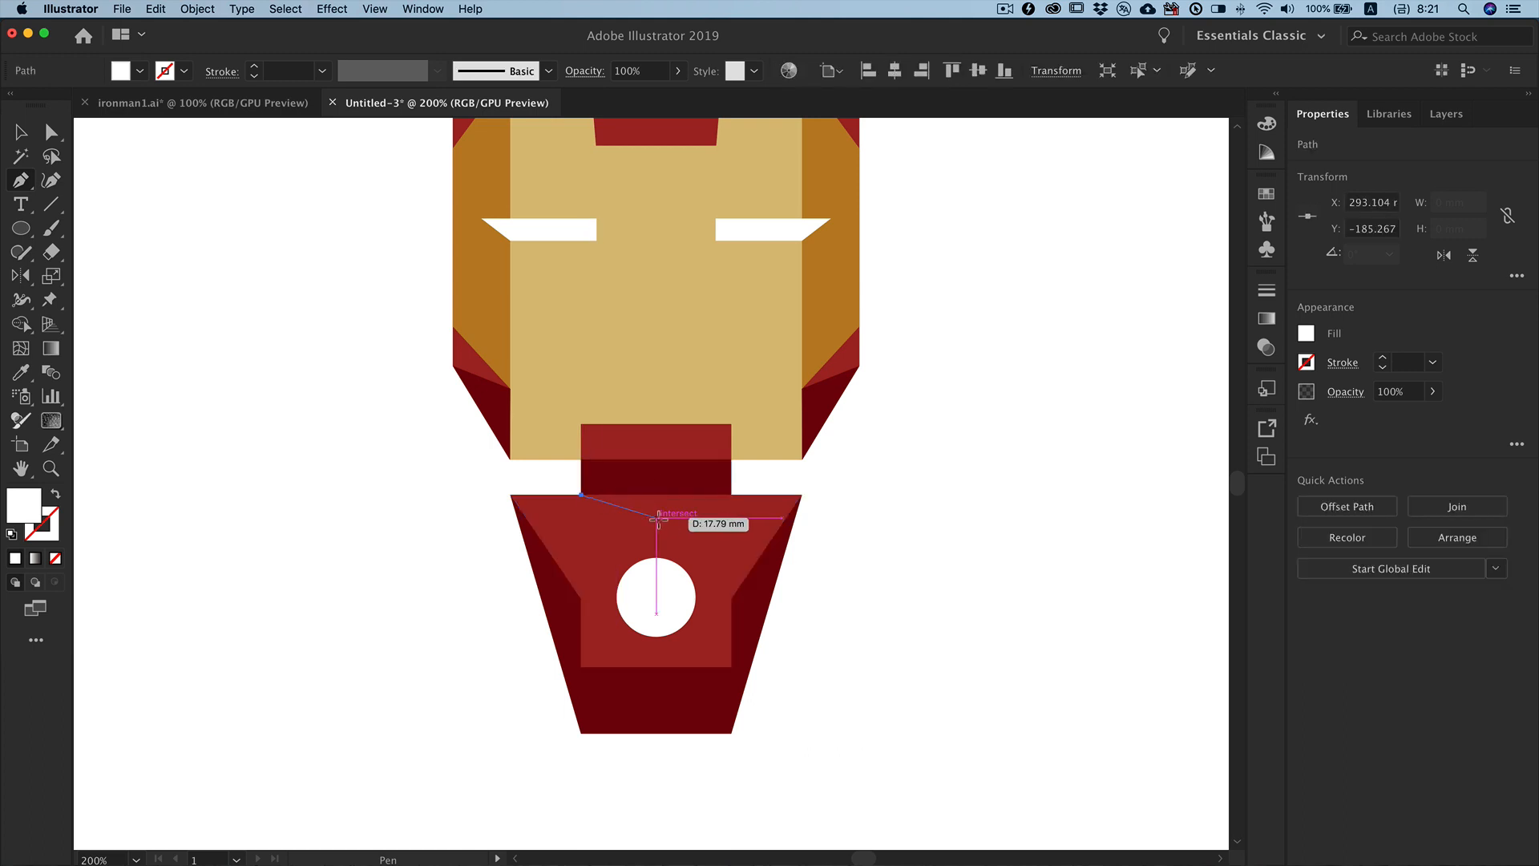
pyautogui.click(657, 513)
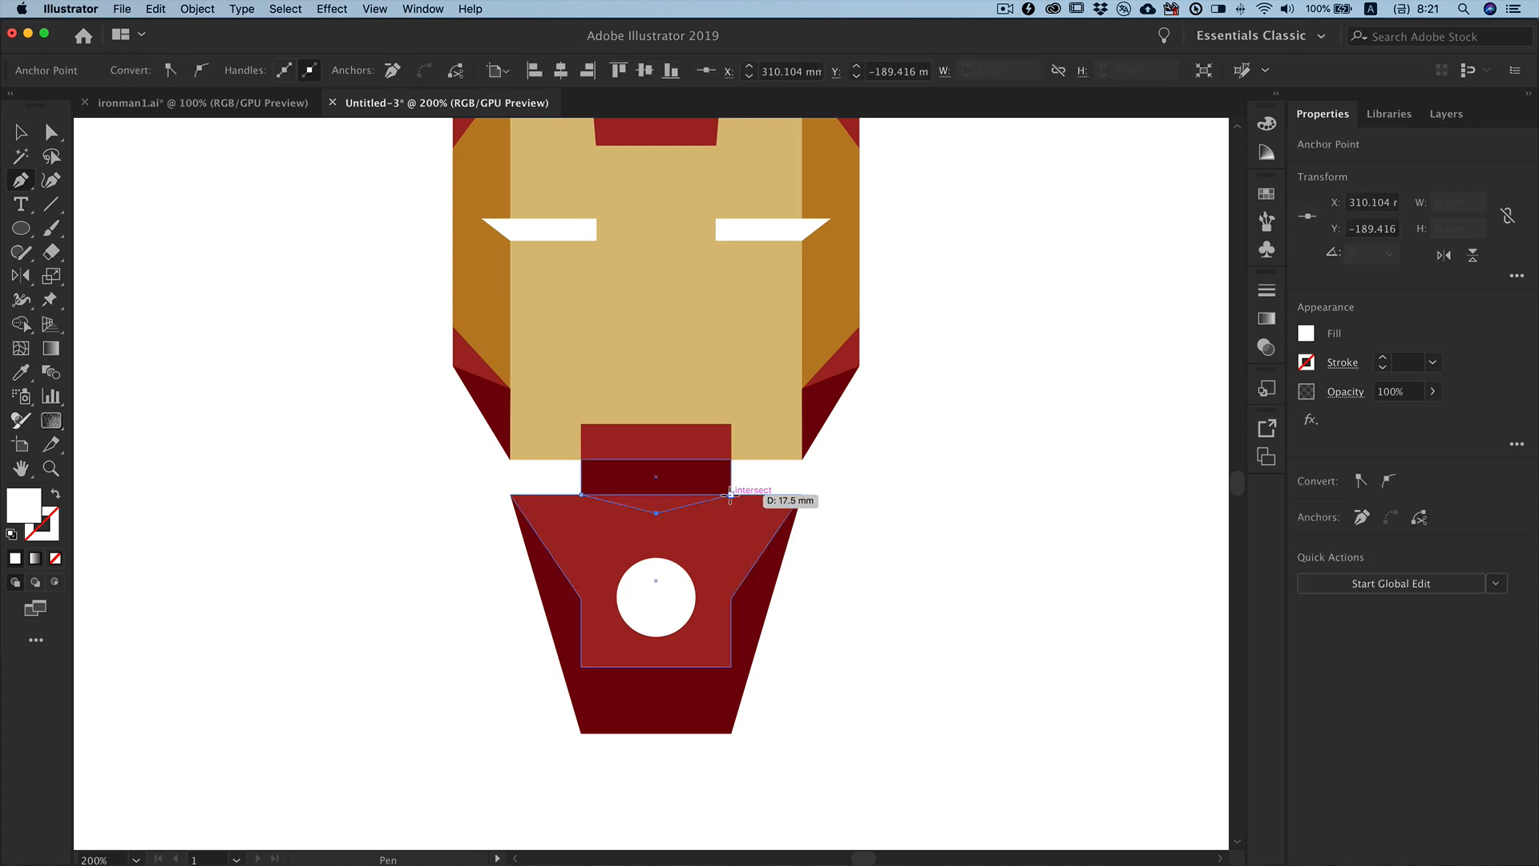
pyautogui.click(730, 495)
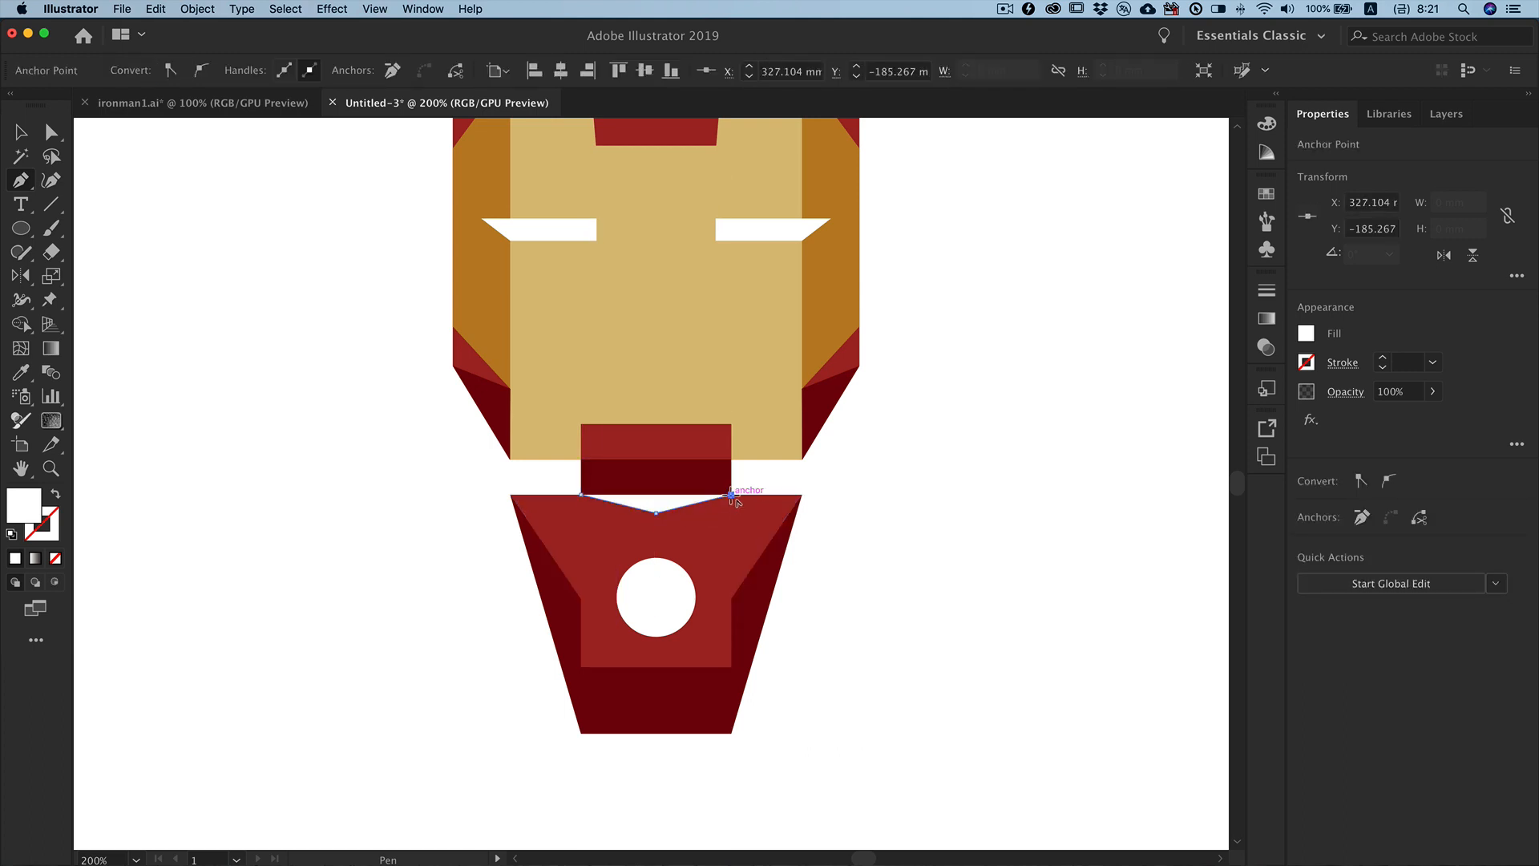
pyautogui.click(581, 495)
pyautogui.press('i')
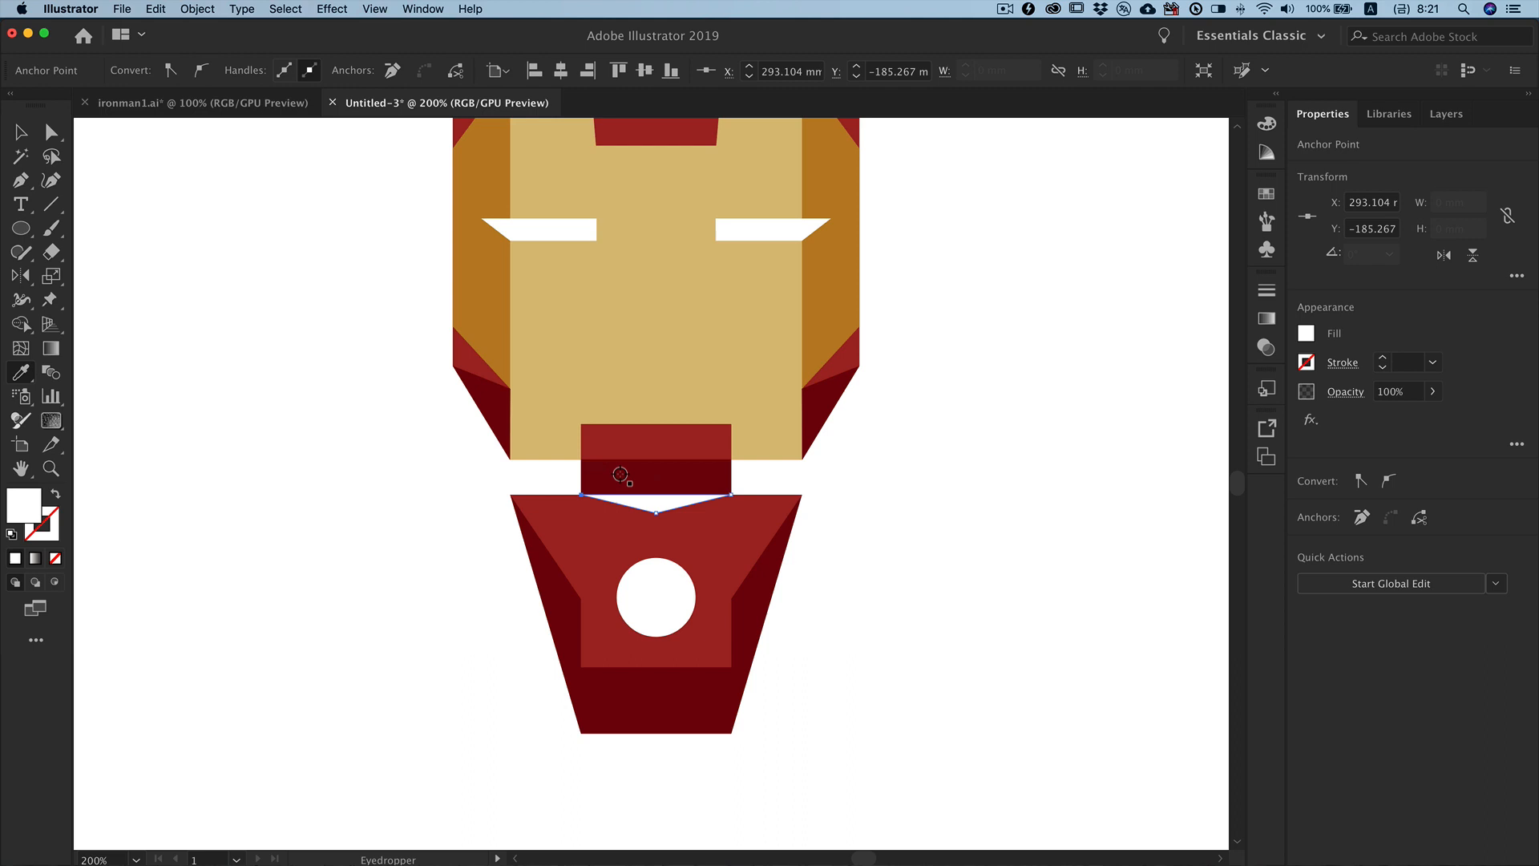
pyautogui.click(542, 554)
pyautogui.keyDown('super'); pyautogui.click(973, 557); pyautogui.keyUp('super')
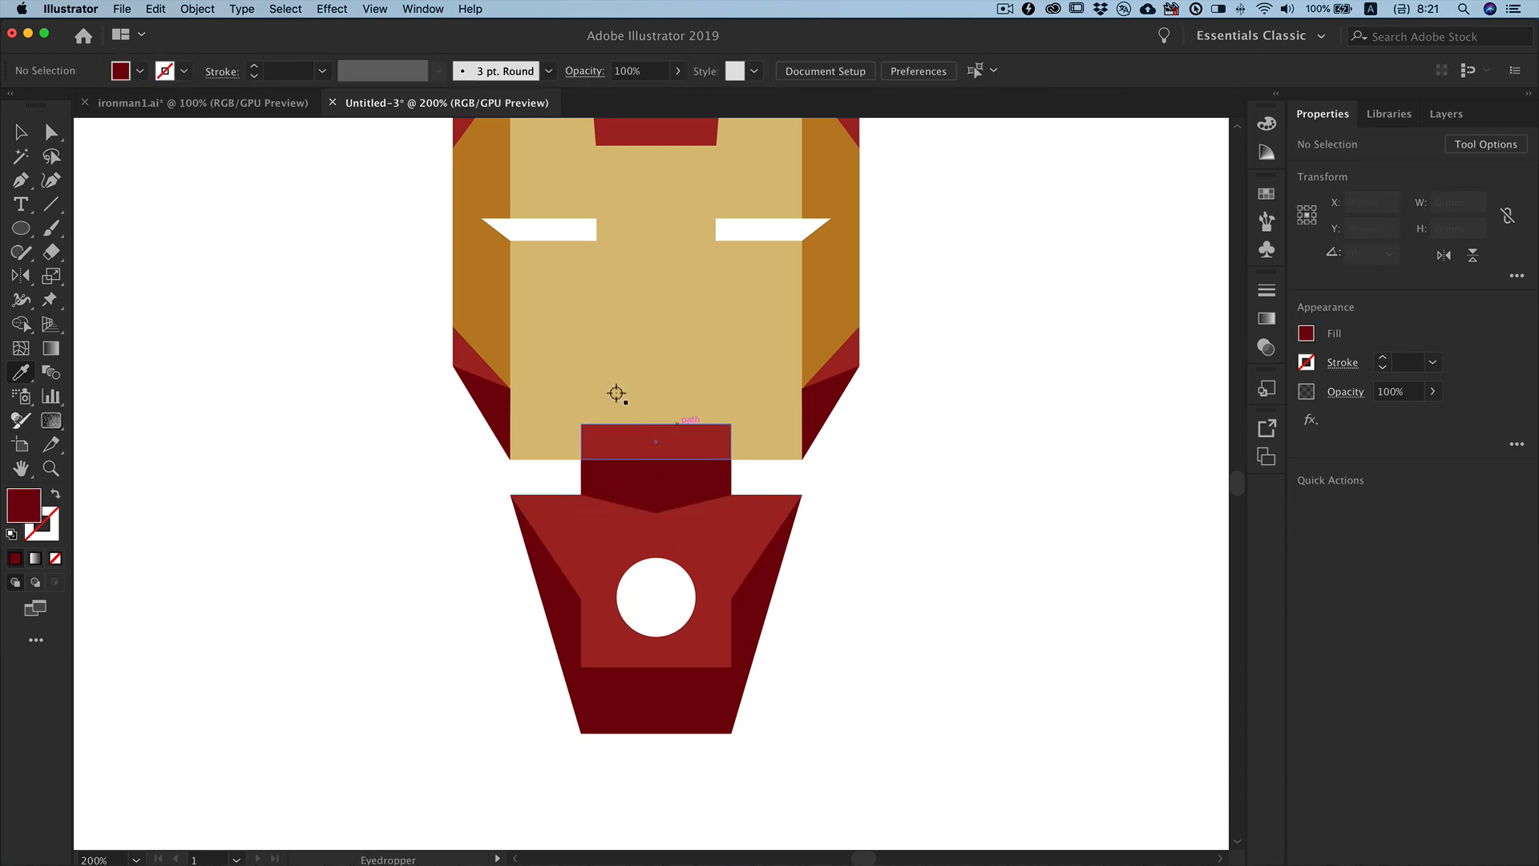
# Step: Draw a horizontal line about 34 mm long just below the chest panel, spanning its bottom width, and select it
pyautogui.click(19, 186)
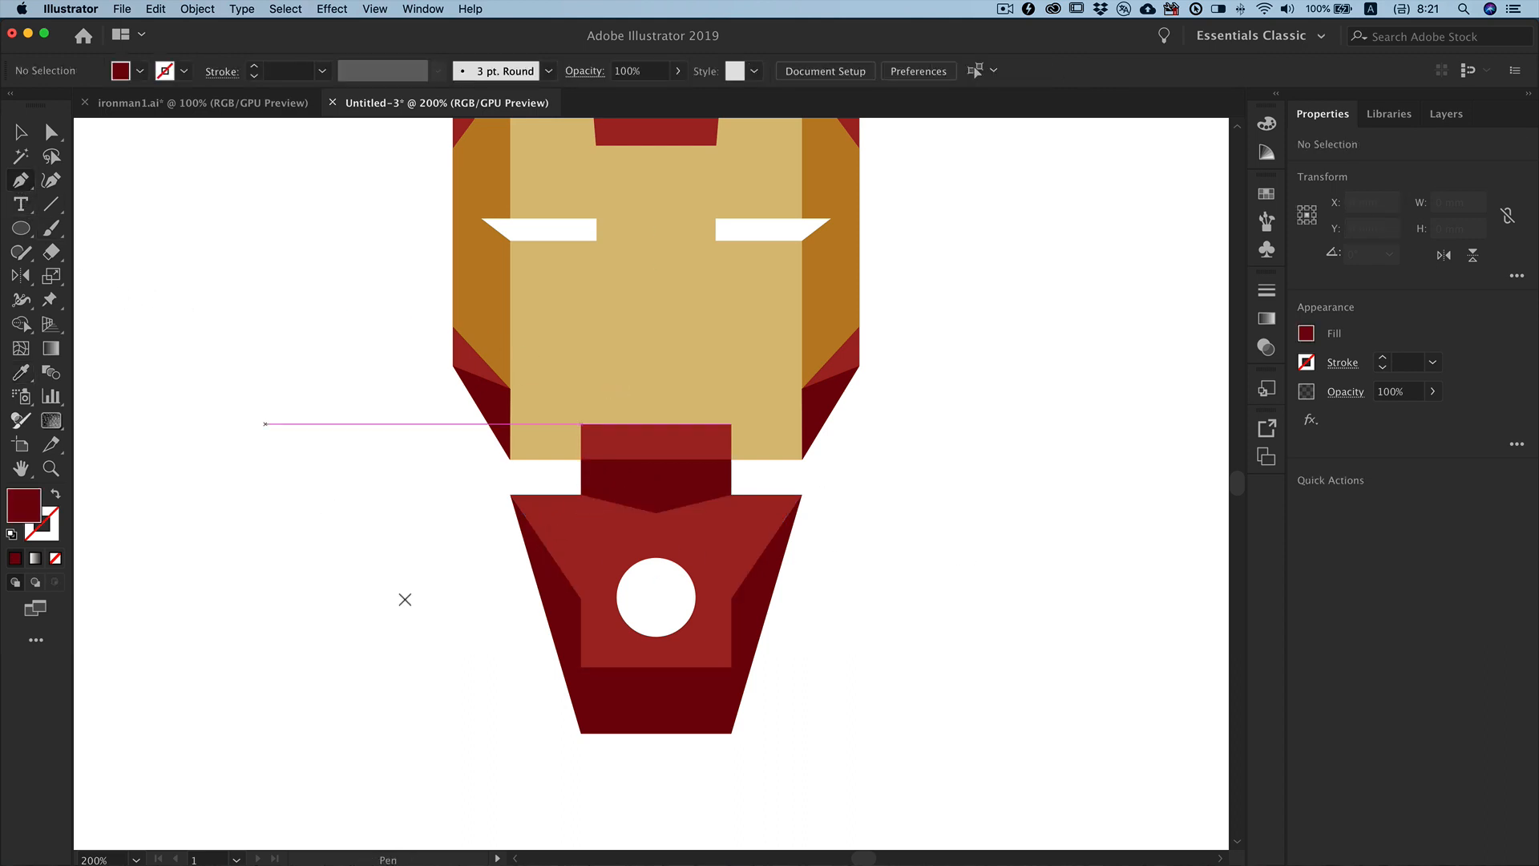
pyautogui.click(580, 678)
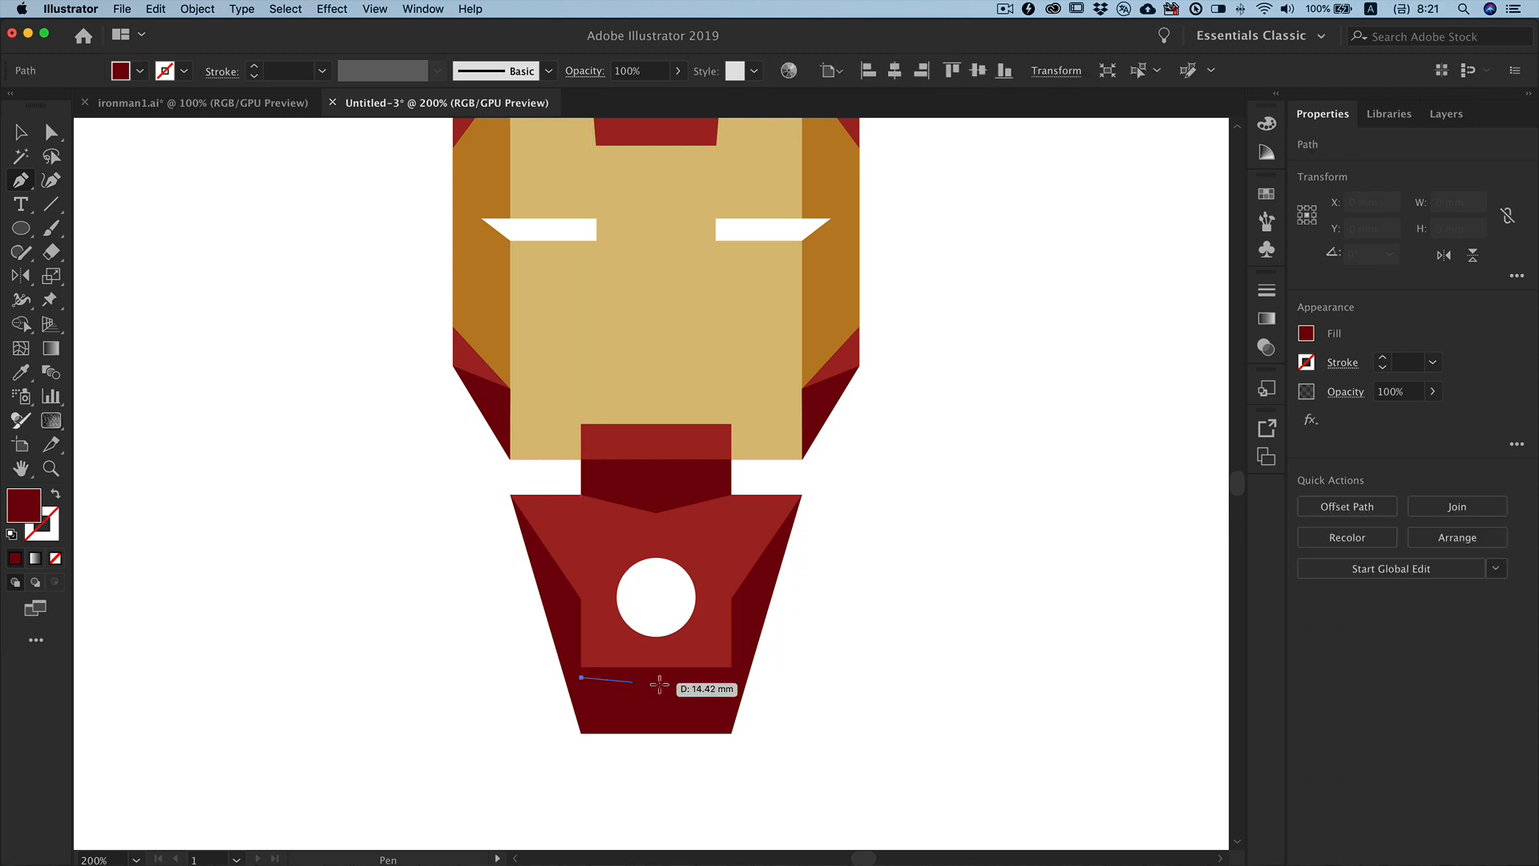
pyautogui.click(733, 676)
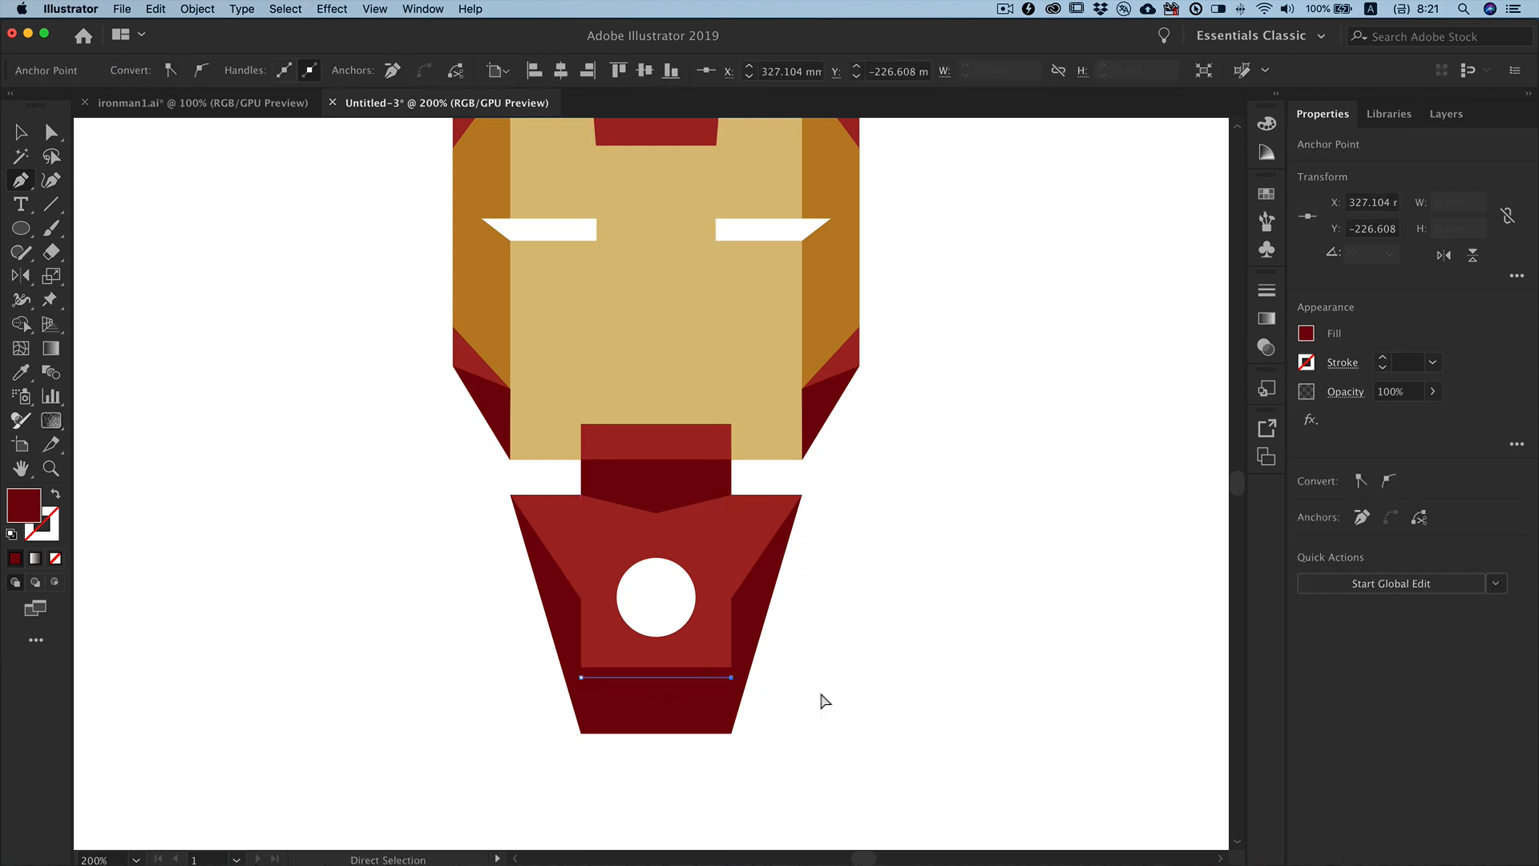
pyautogui.keyDown('super'); pyautogui.click(823, 696); pyautogui.keyUp('super')
pyautogui.keyDown('super'); pyautogui.click(720, 679); pyautogui.keyUp('super')
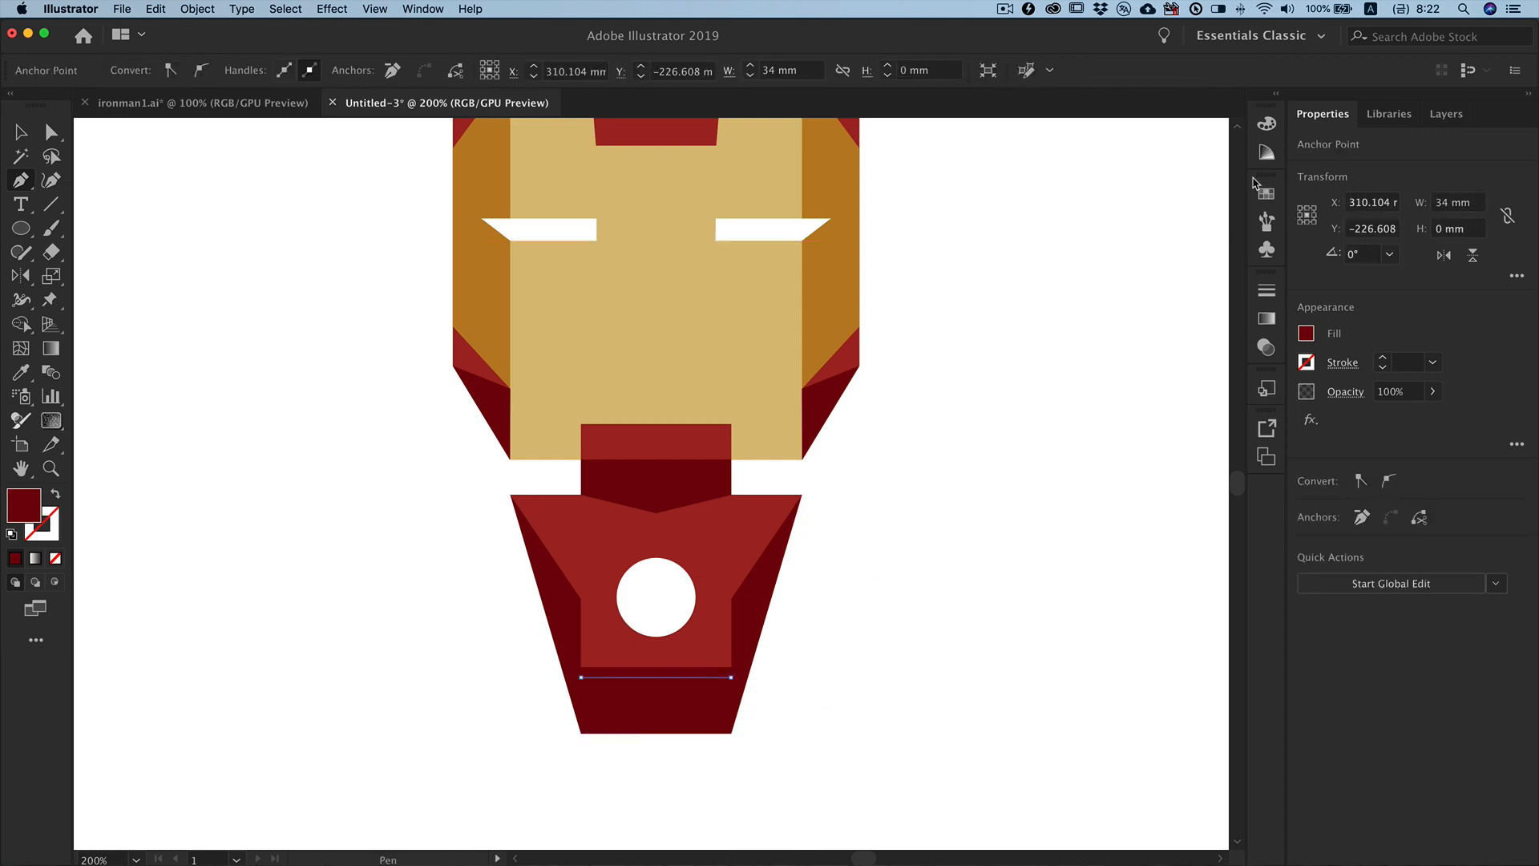
# Step: Give the line a 2 pt stroke in #a32521 and remove its fill
pyautogui.click(1267, 290)
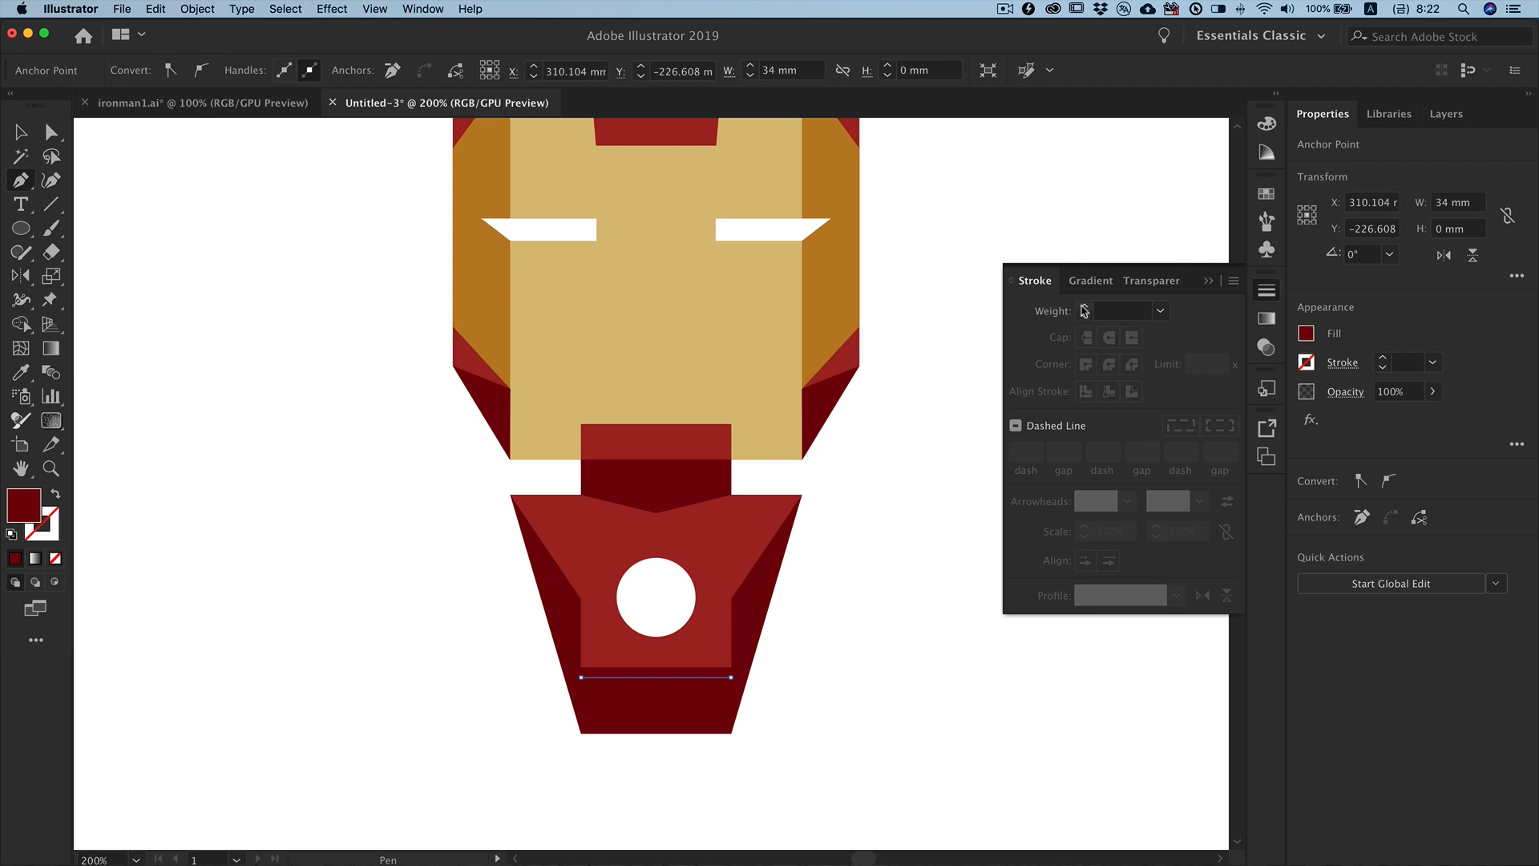
pyautogui.click(1114, 311)
pyautogui.press('Return')
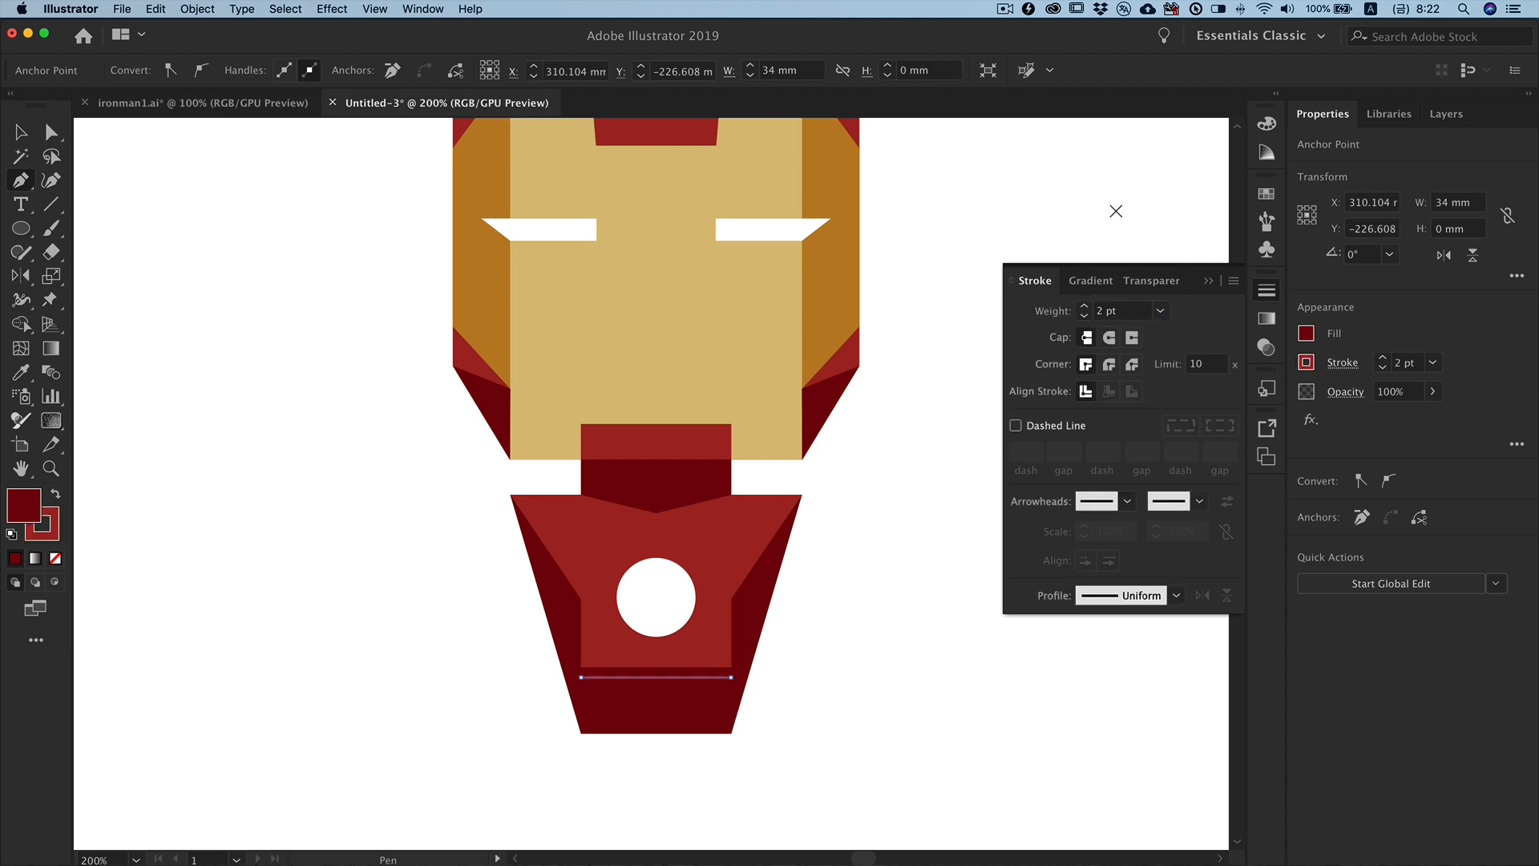
pyautogui.click(1267, 122)
pyautogui.click(1008, 249)
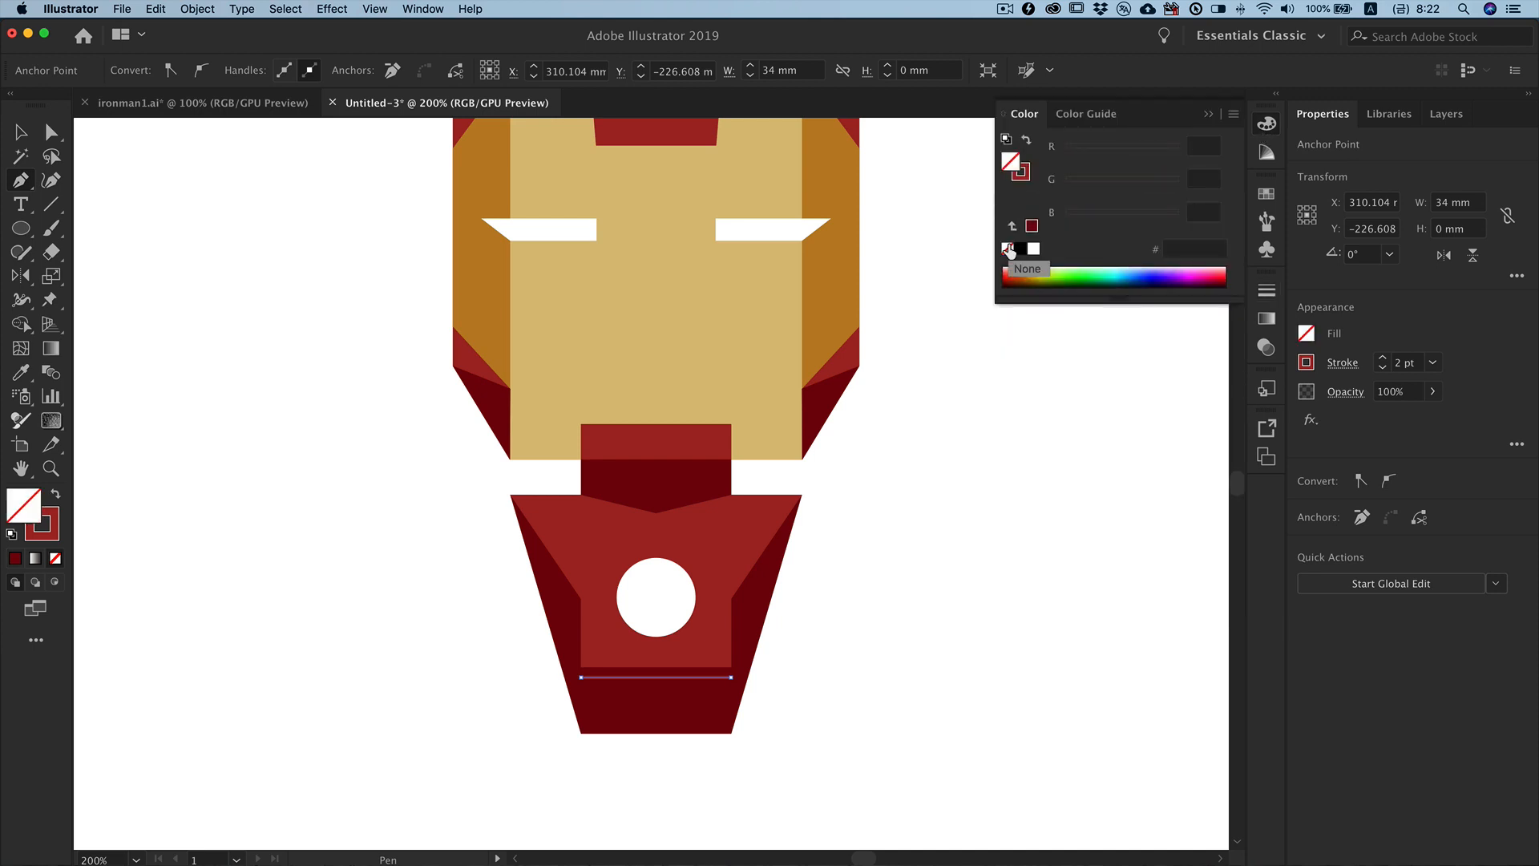
pyautogui.click(1022, 172)
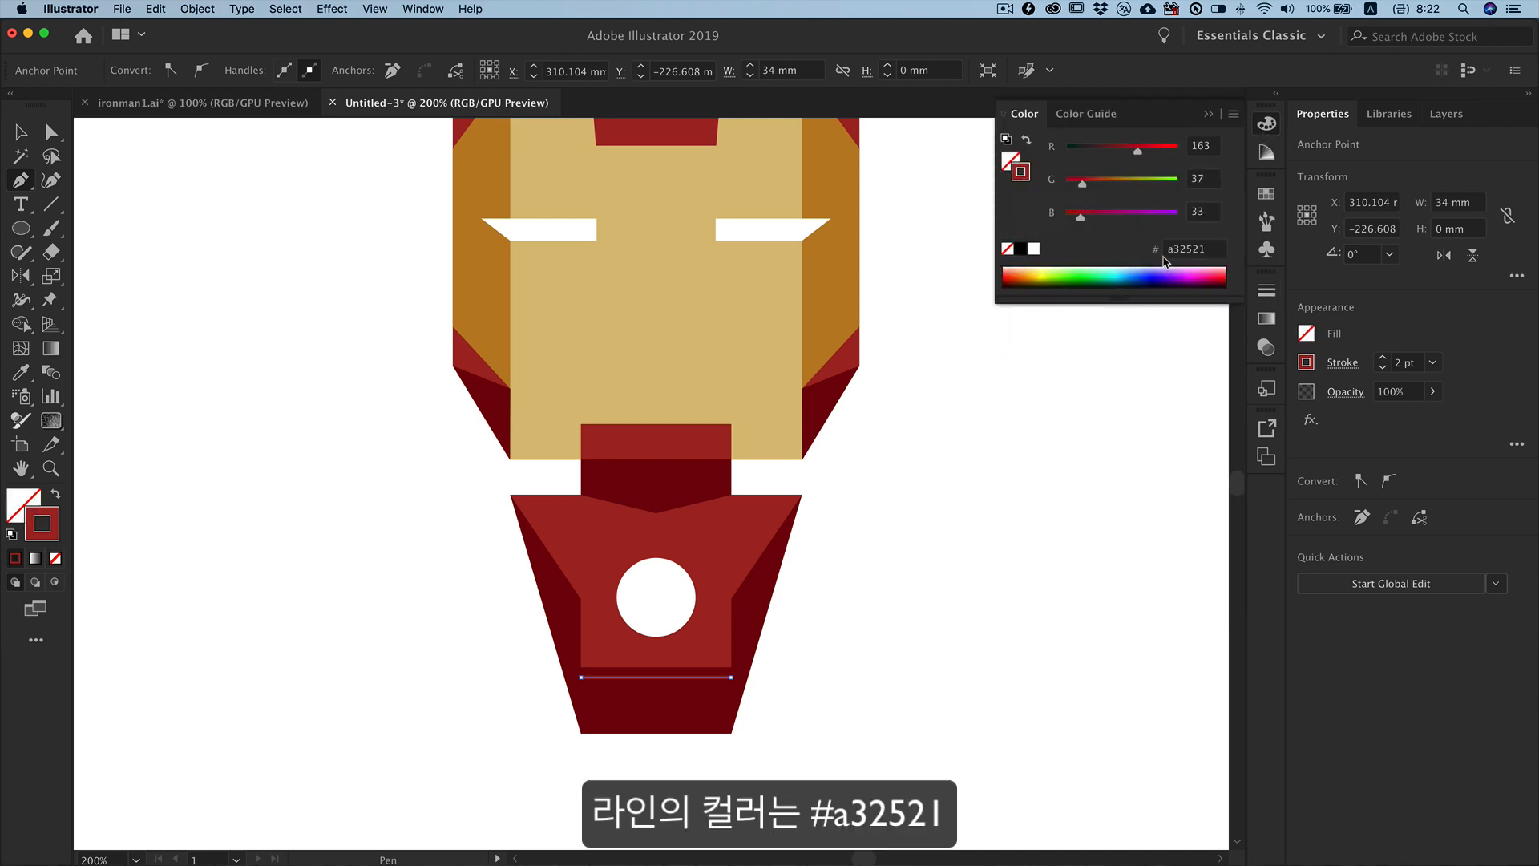
pyautogui.click(1208, 114)
# Step: Duplicate the red line about 2.9 mm below itself and repeat the copy once to form three evenly spaced stripes
pyautogui.press('v')
pyautogui.click(836, 602)
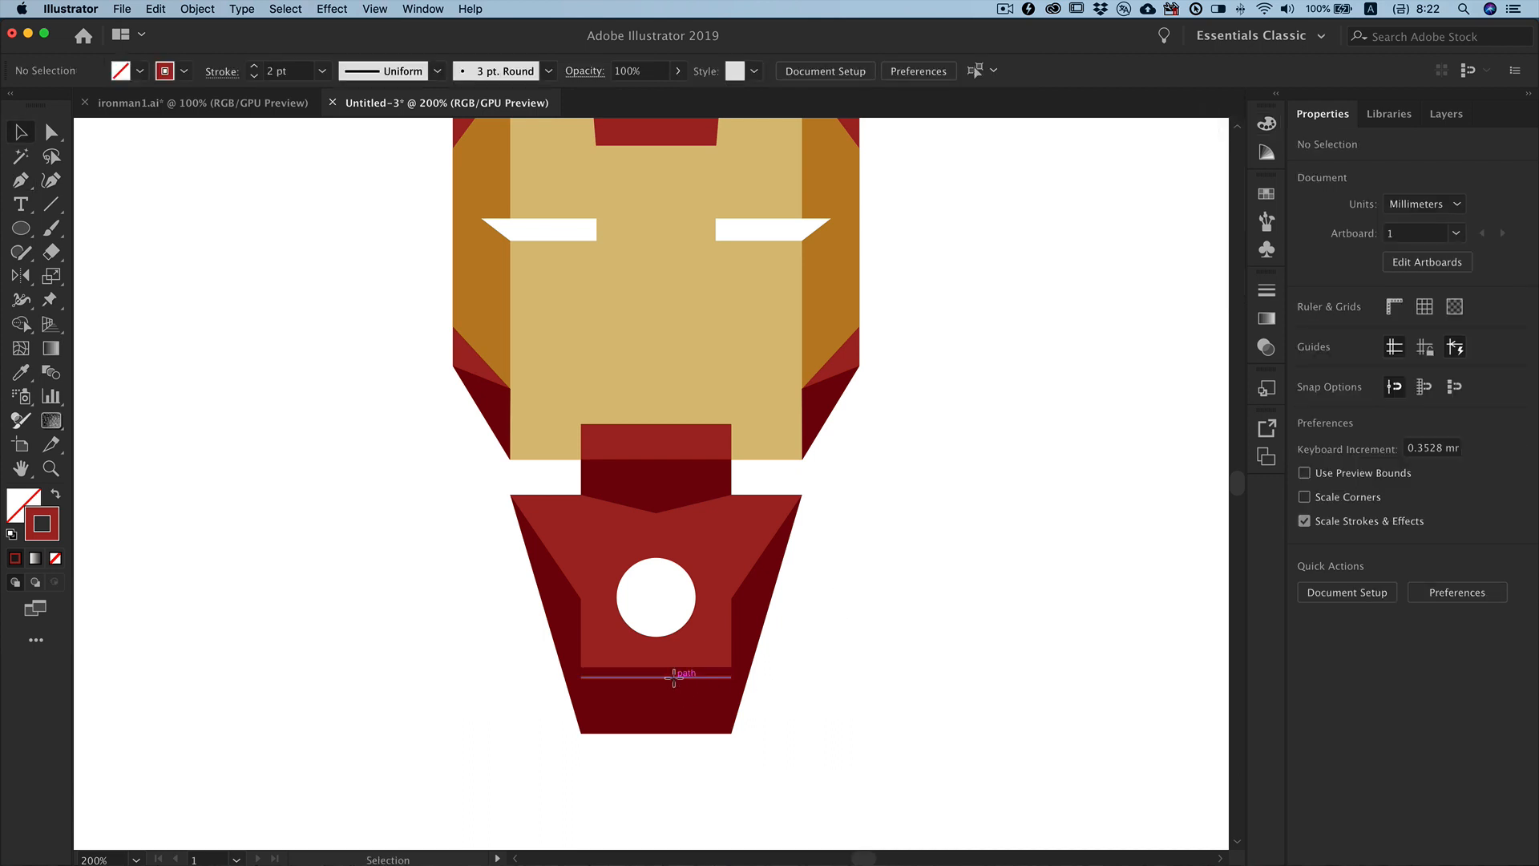
pyautogui.moveTo(673, 677); pyautogui.dragTo(675, 692)
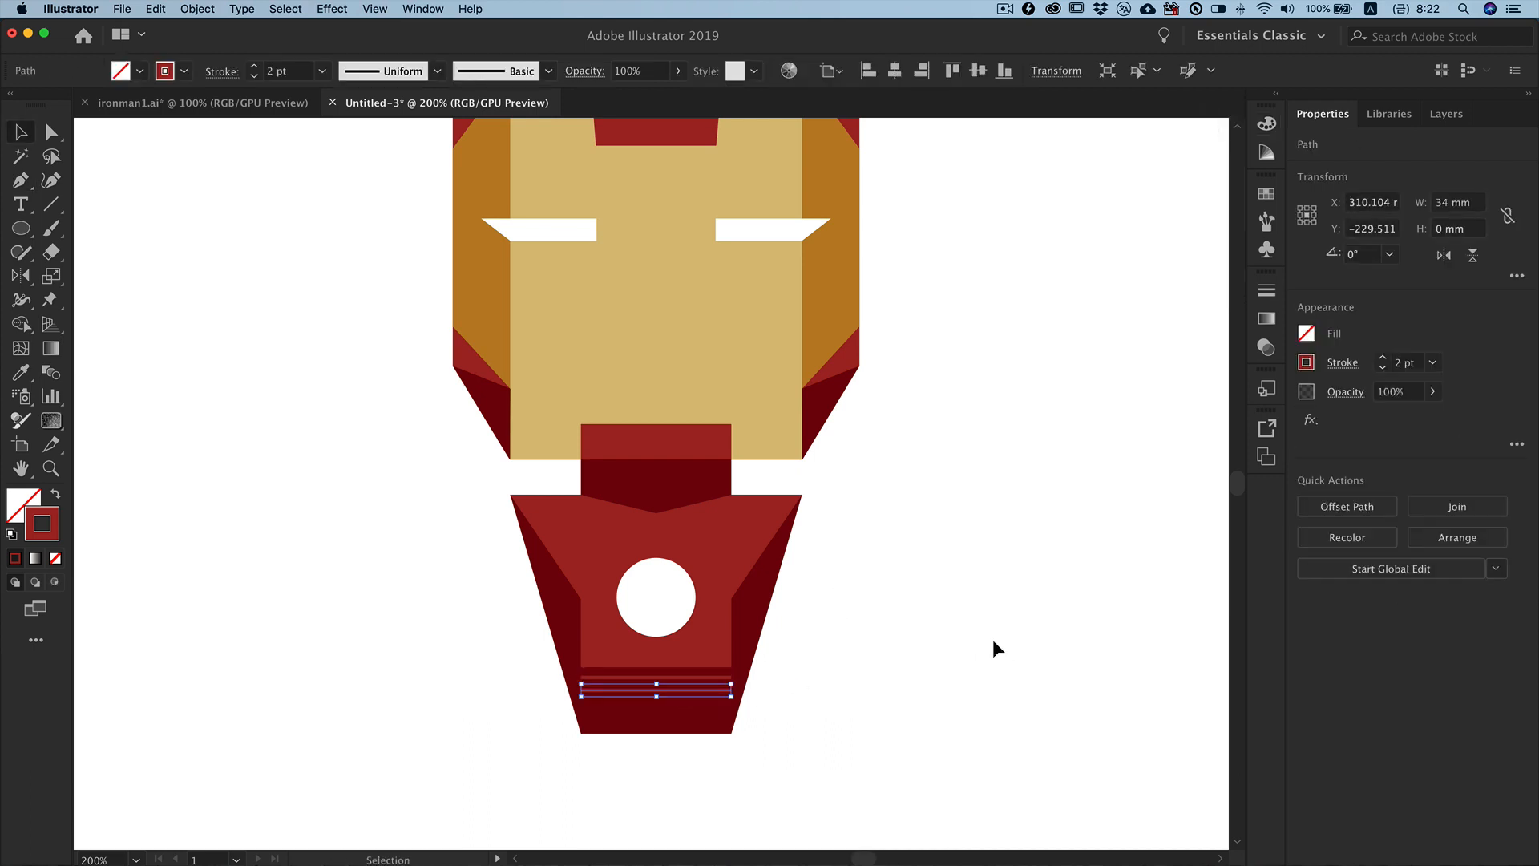
pyautogui.hotkey('ctrl', 'd')
pyautogui.click(974, 633)
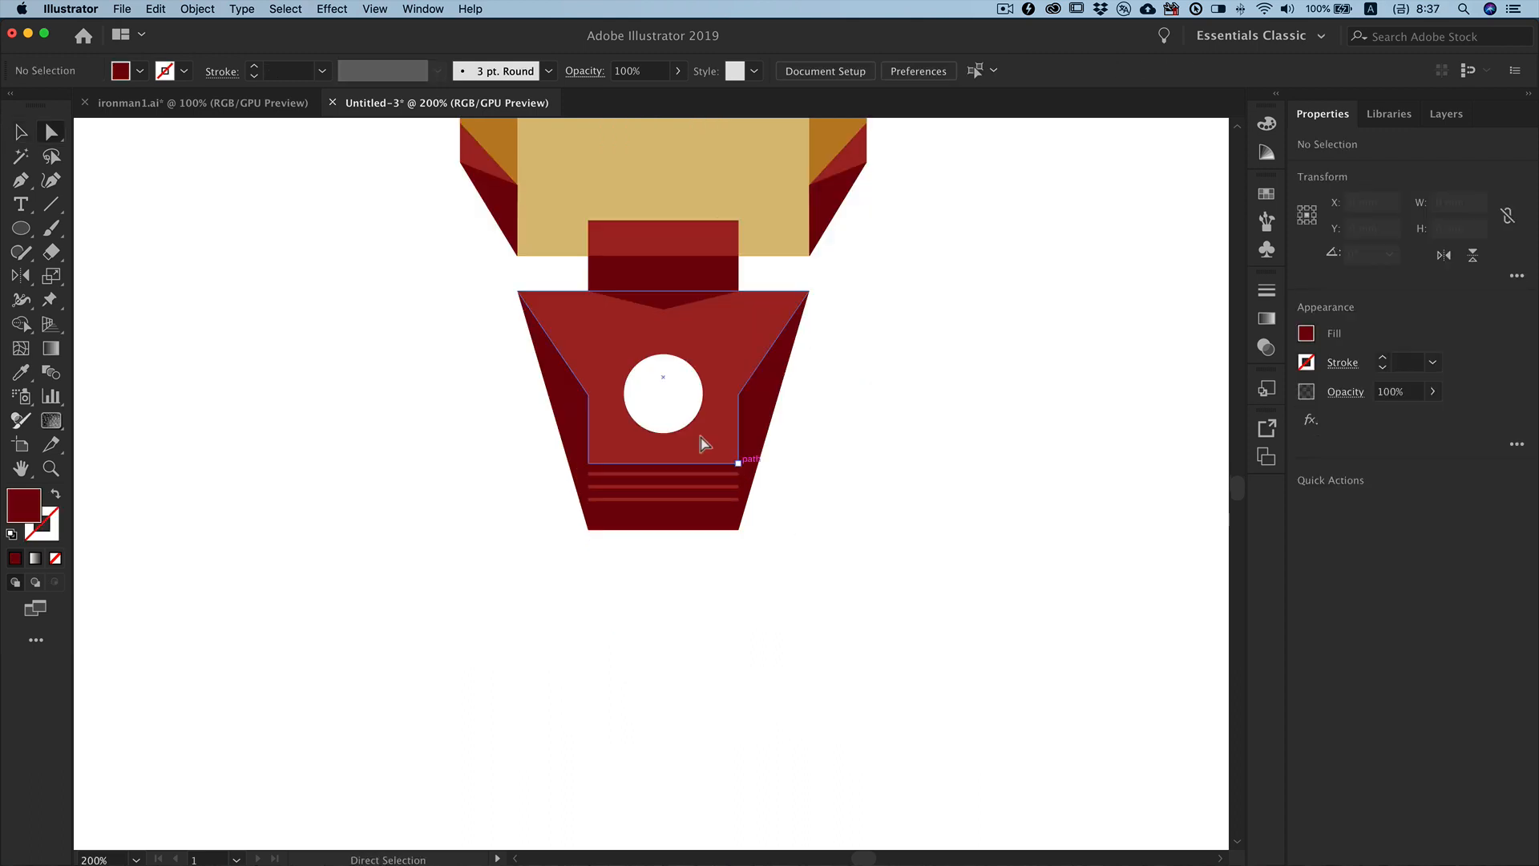
# Step: Draw a dark red downward-pointing triangle about 34 mm wide and 13 mm tall beneath the torso's bottom edge, and deselect it
pyautogui.click(22, 181)
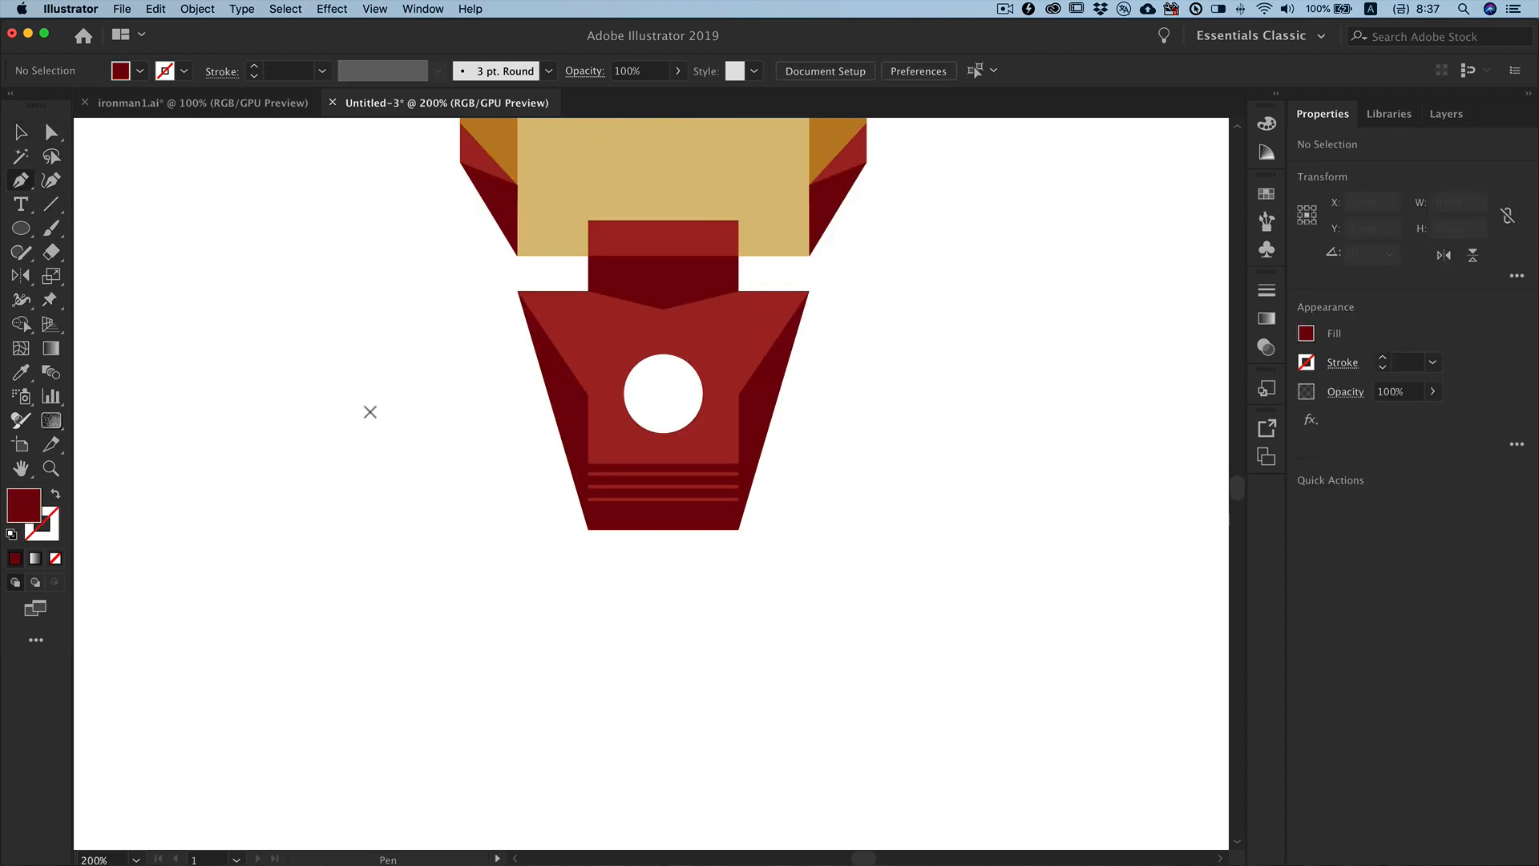
pyautogui.click(589, 529)
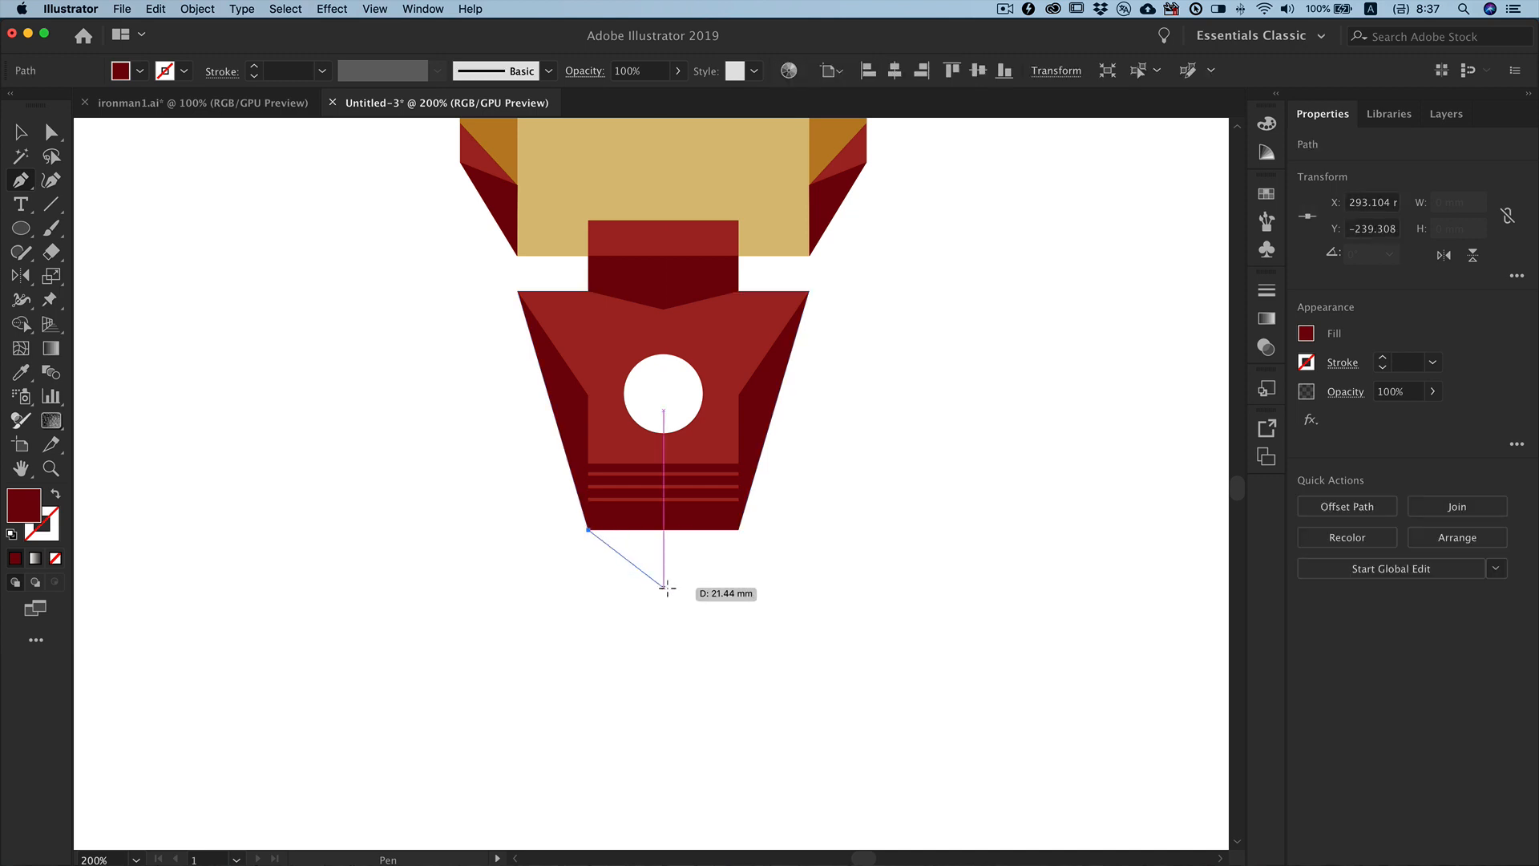
pyautogui.click(663, 587)
pyautogui.click(739, 529)
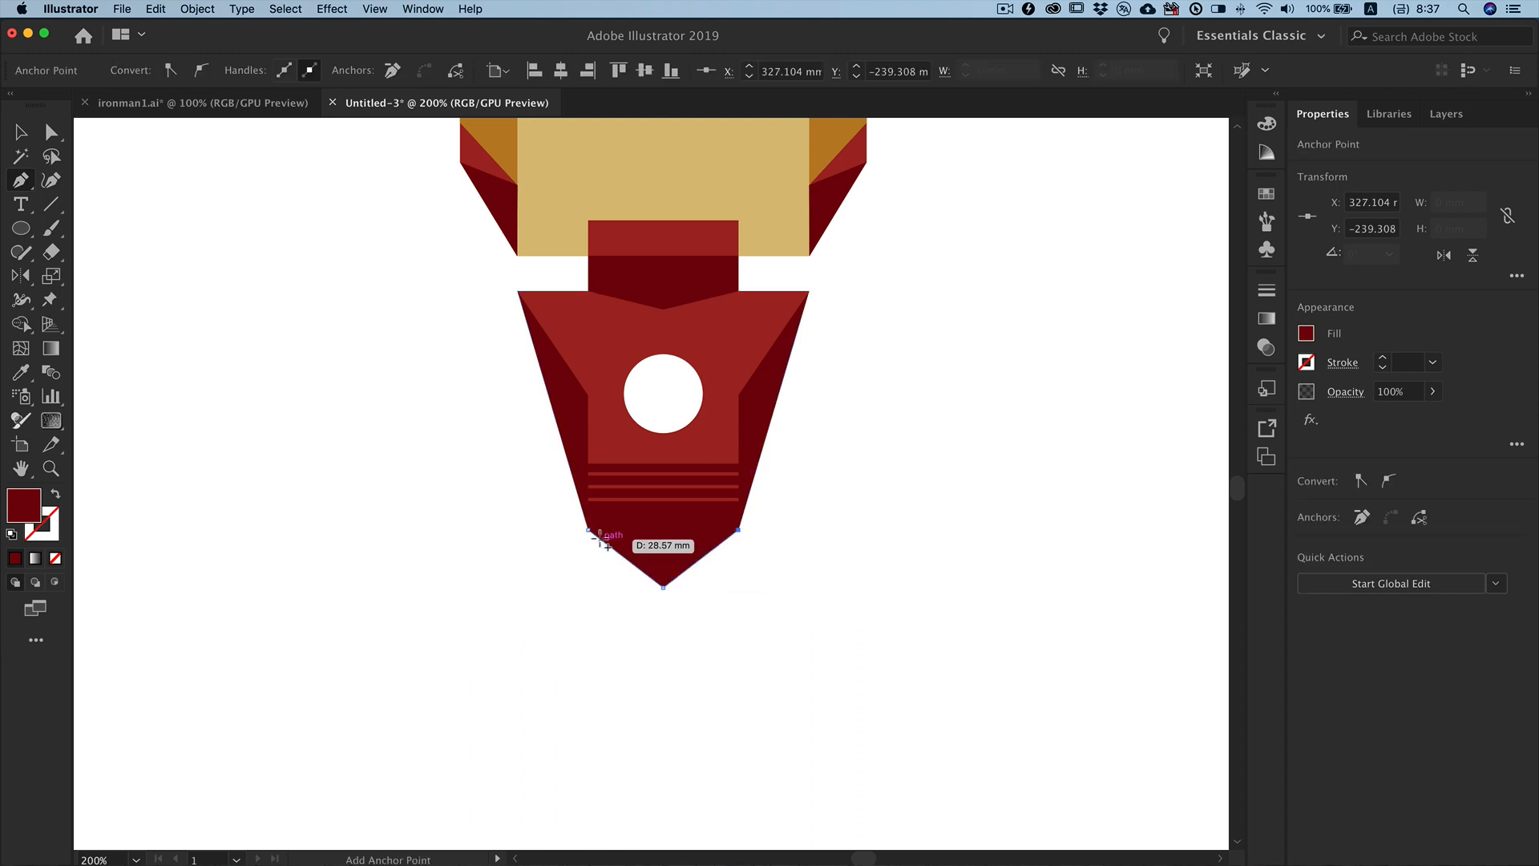
pyautogui.click(589, 530)
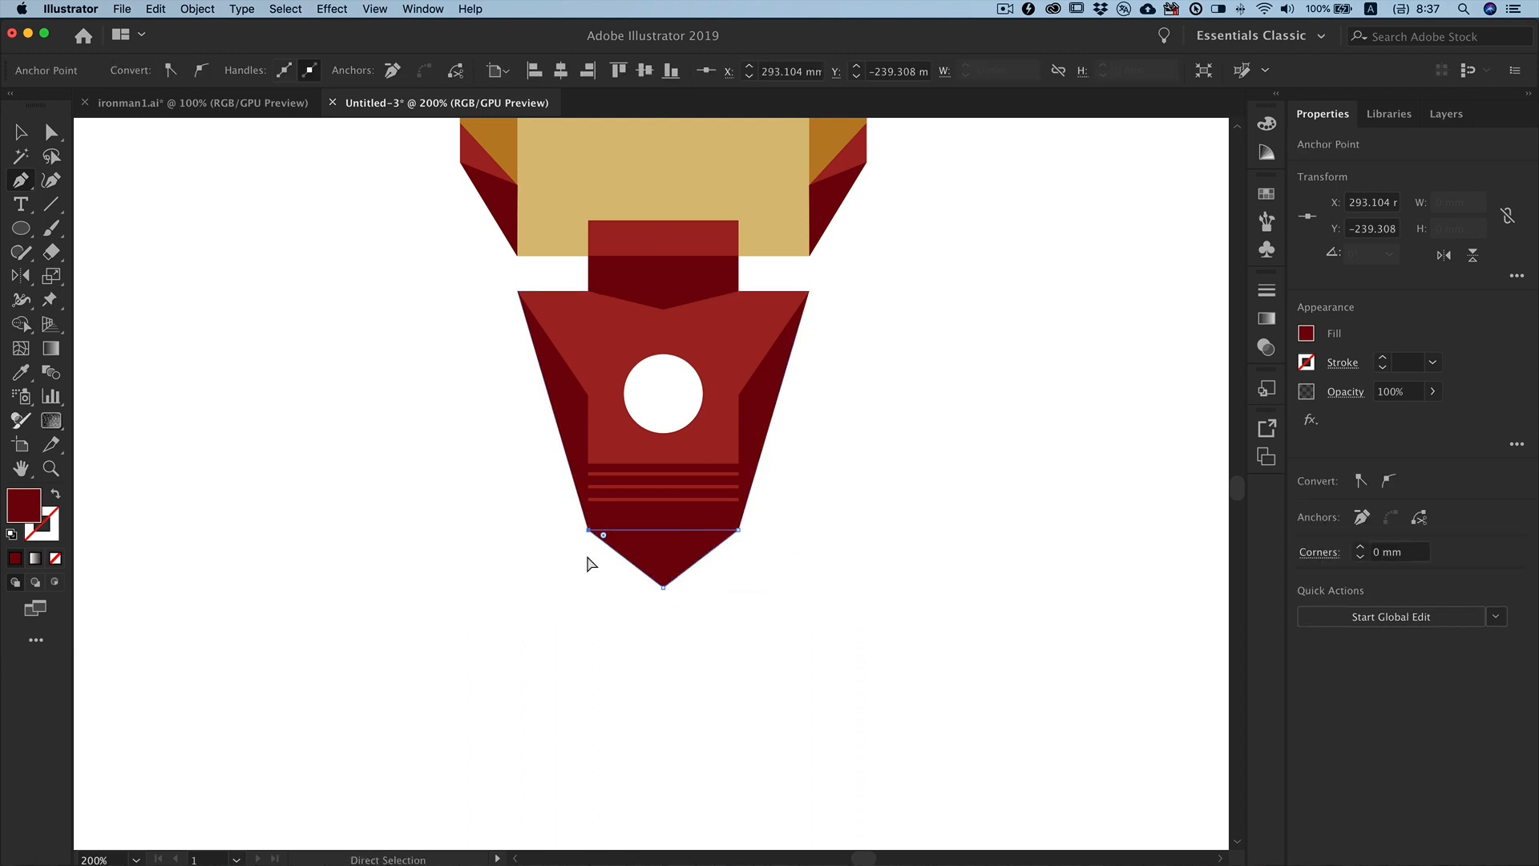
pyautogui.keyDown('super'); pyautogui.click(590, 563); pyautogui.keyUp('super')
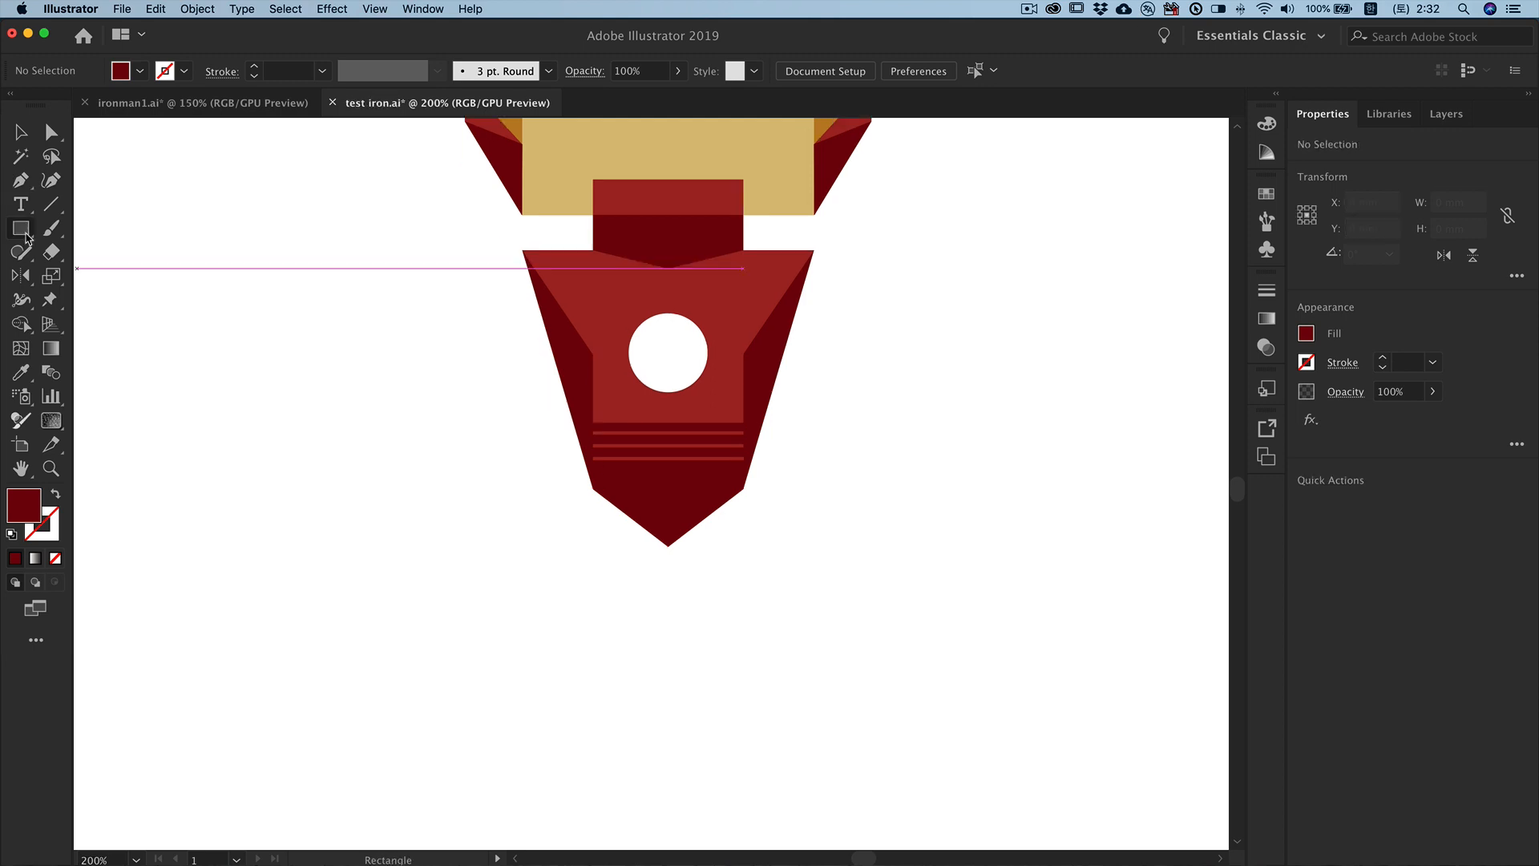
# Step: Create a dark red rectangle 17 mm wide and 46 mm high on the empty area beside the torso
pyautogui.press('m')
pyautogui.click(243, 393)
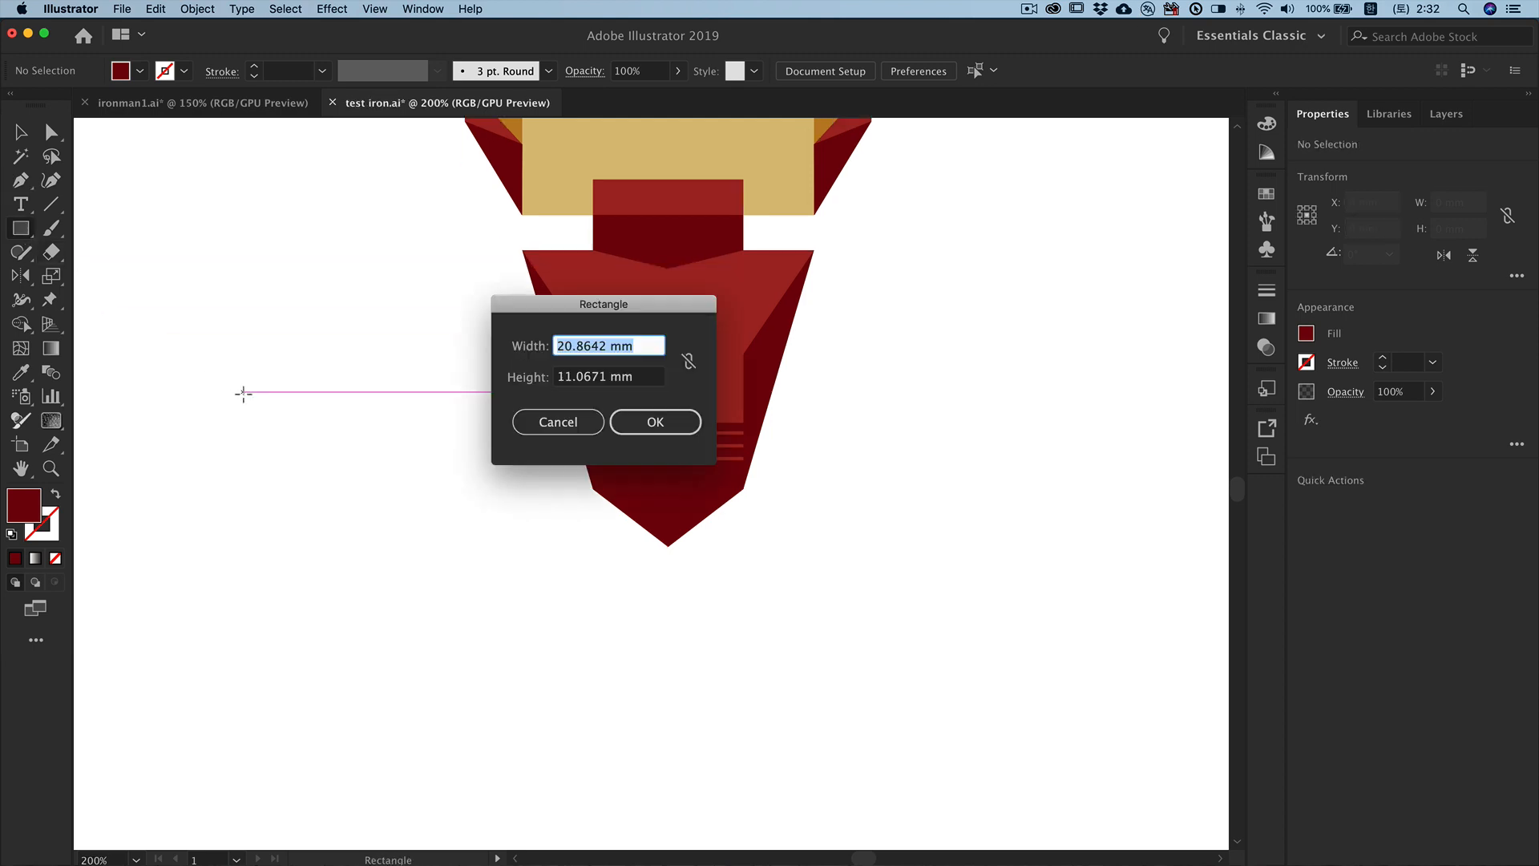
pyautogui.write('1')
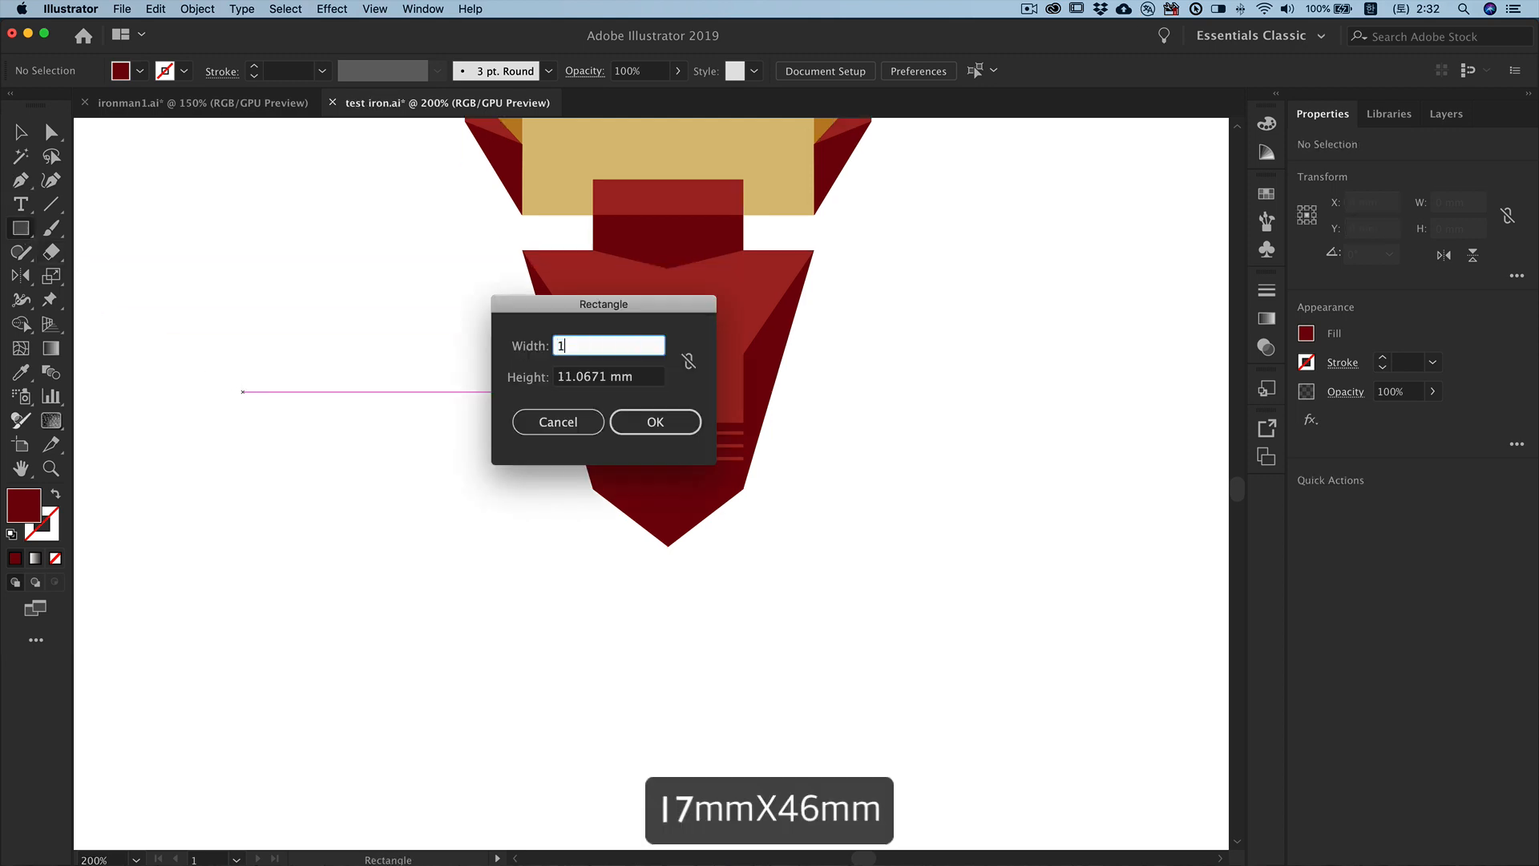
pyautogui.write('7')
pyautogui.press('Tab')
pyautogui.write('46')
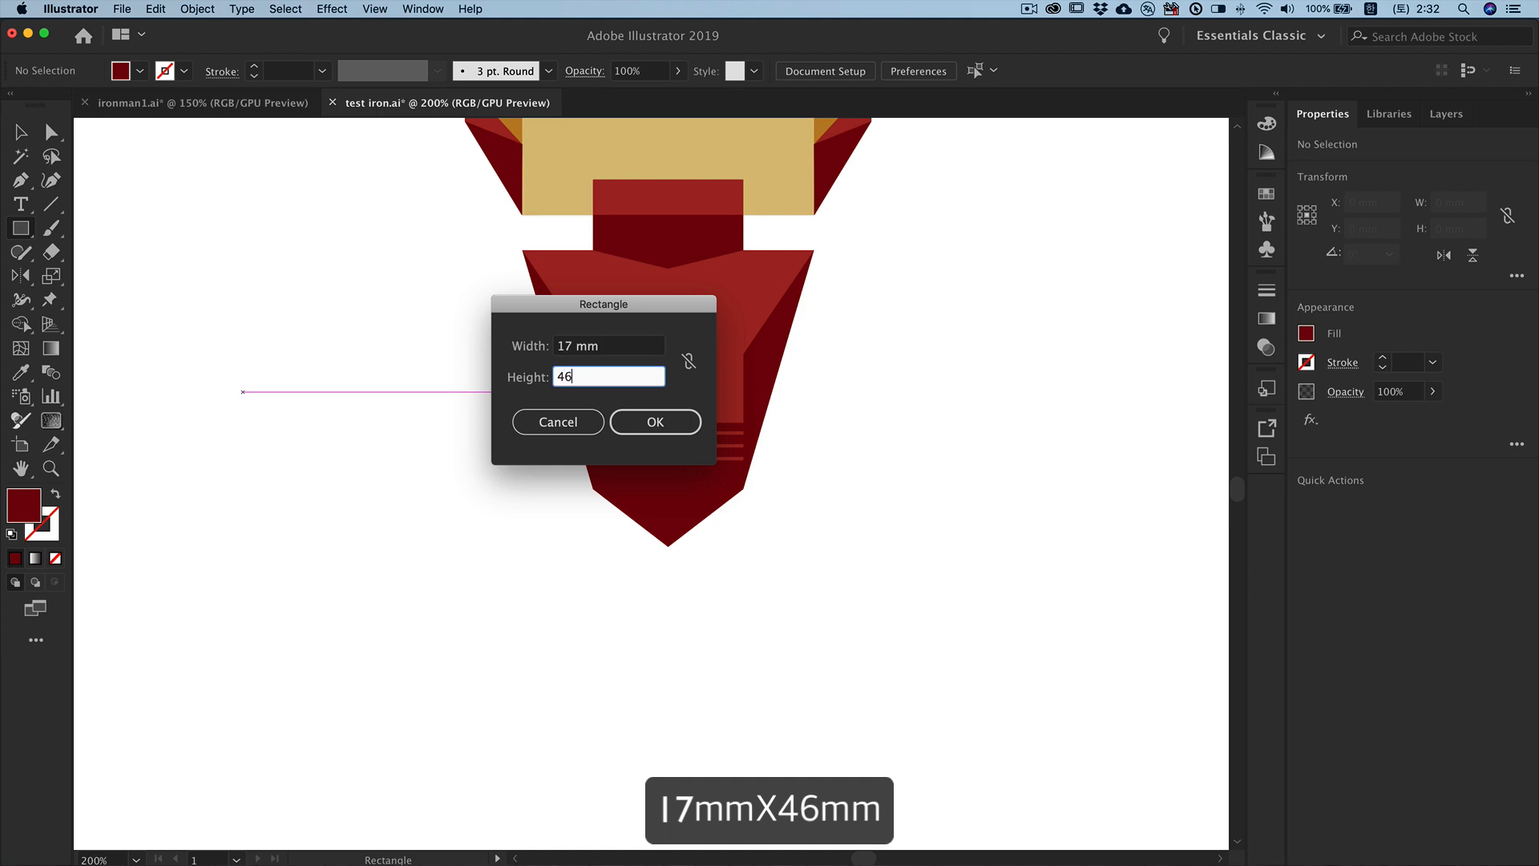
pyautogui.press('Return')
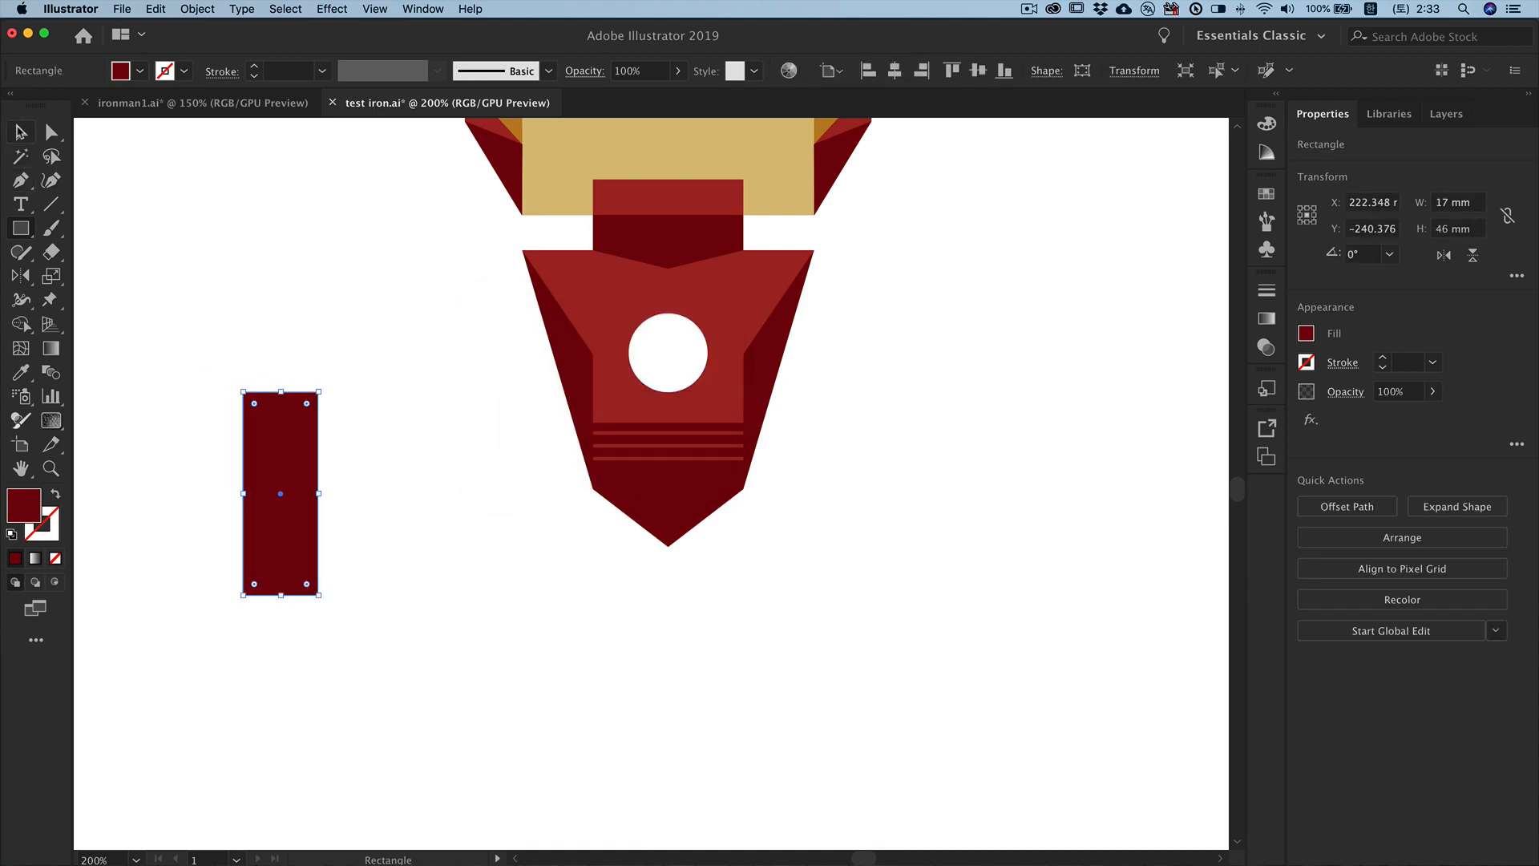
# Step: Move the 17 × 46 mm rectangle so its top-left corner snaps to the torso's lower-left corner
pyautogui.press('v')
pyautogui.click(184, 330)
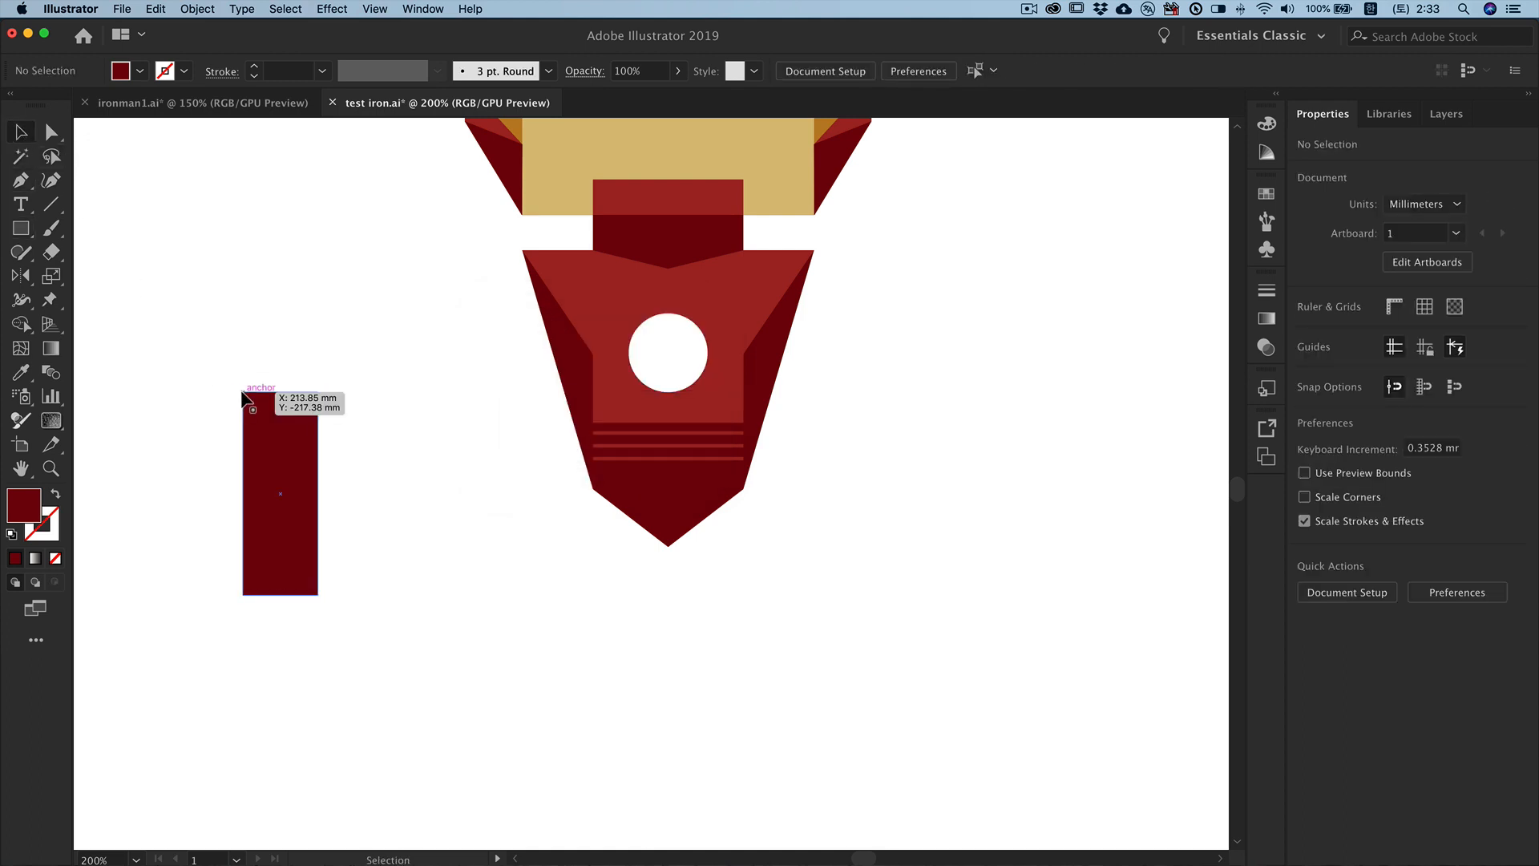
pyautogui.moveTo(243, 394); pyautogui.dragTo(595, 488)
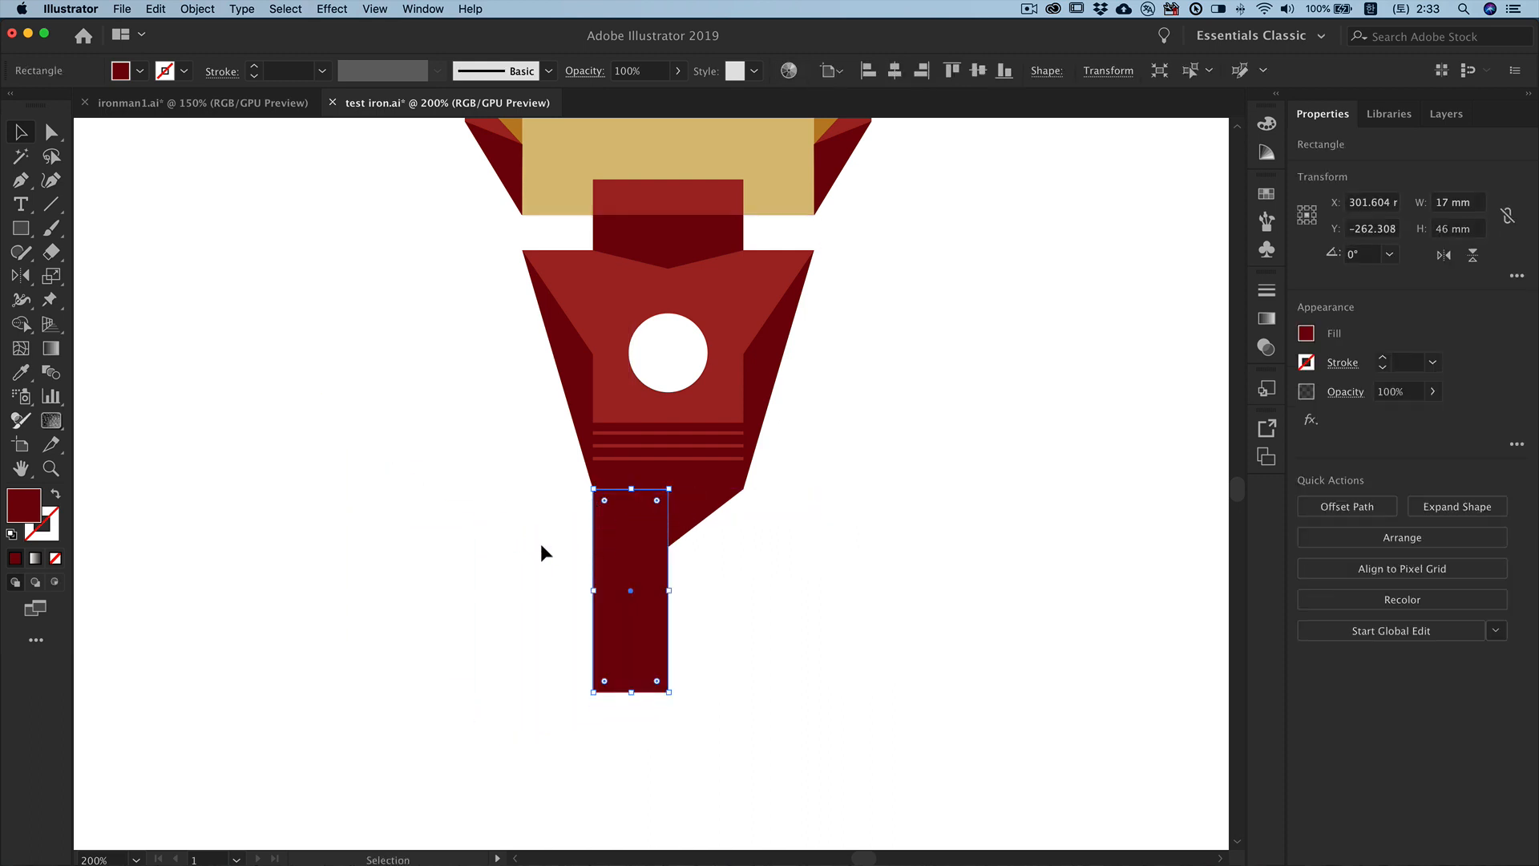
# Step: Pull the leg rectangle's top-right corner straight down to the torso's lowest point and delete its bottom-right anchor point
pyautogui.click(52, 132)
pyautogui.click(382, 401)
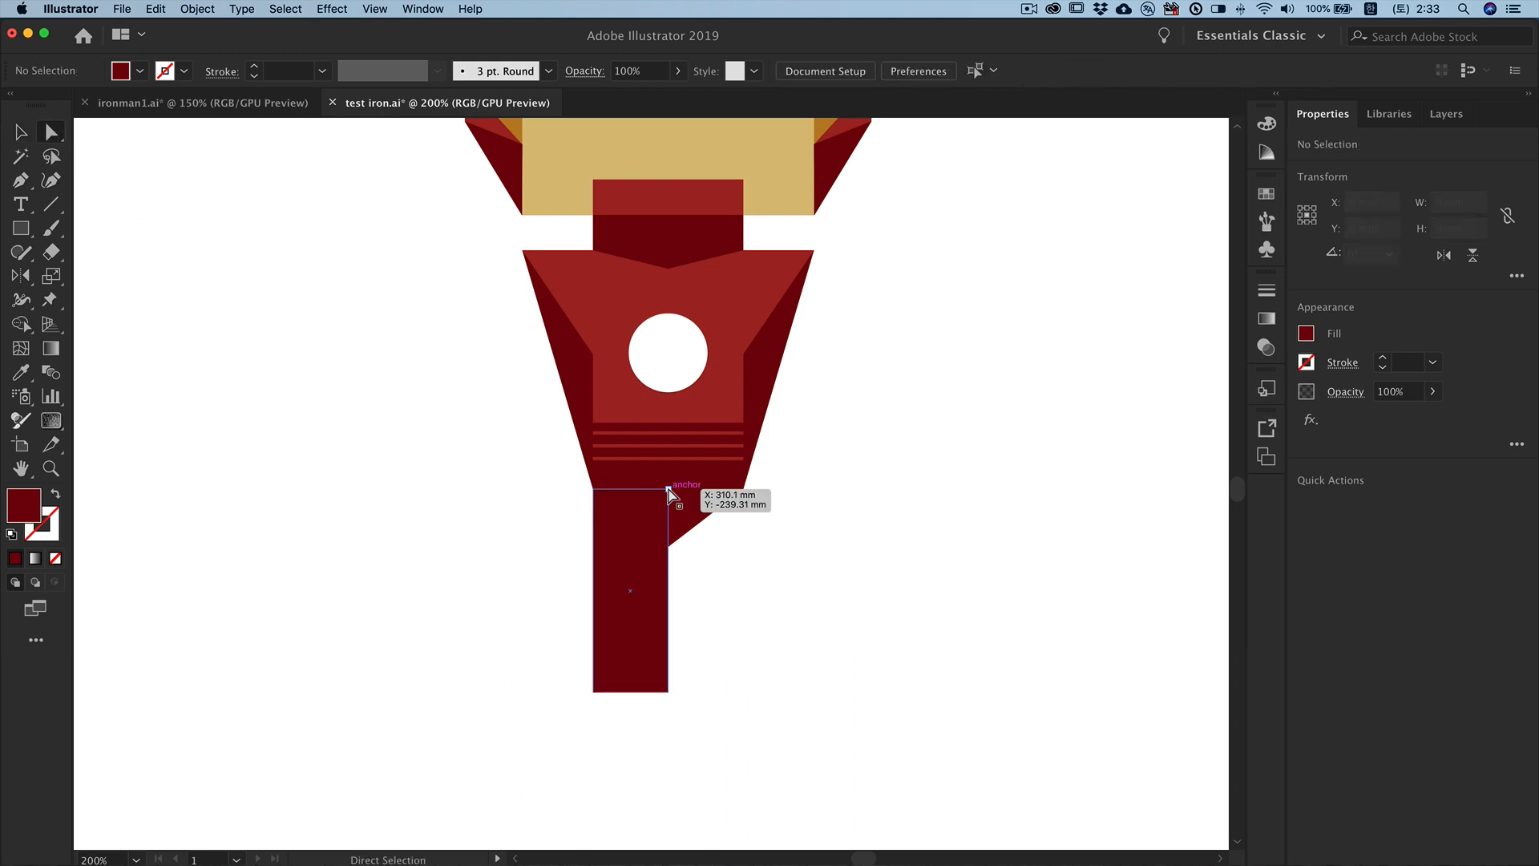
pyautogui.moveTo(668, 491); pyautogui.dragTo(668, 546)
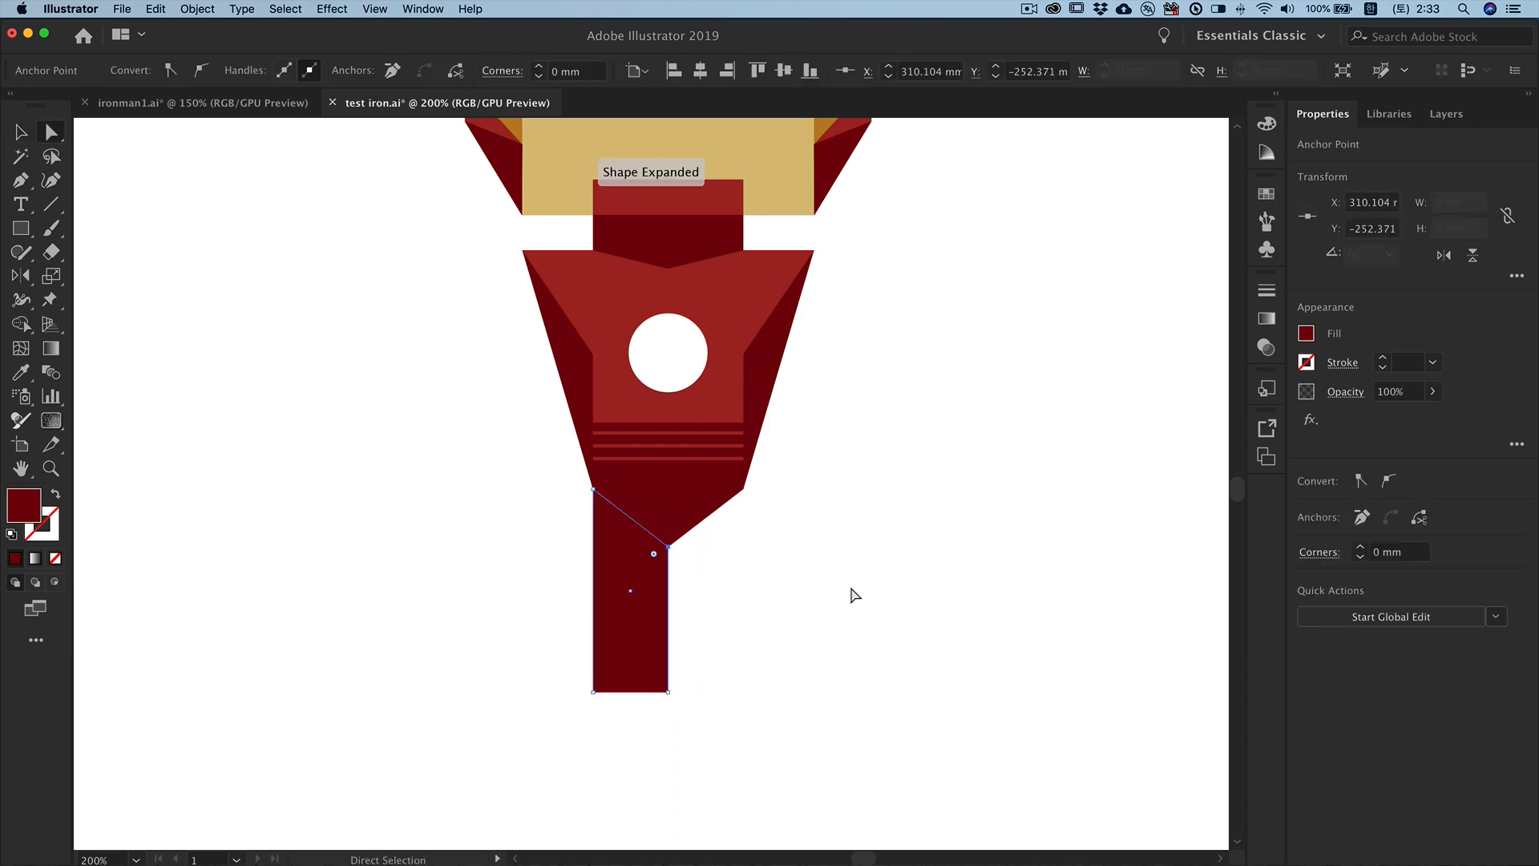
pyautogui.click(22, 181)
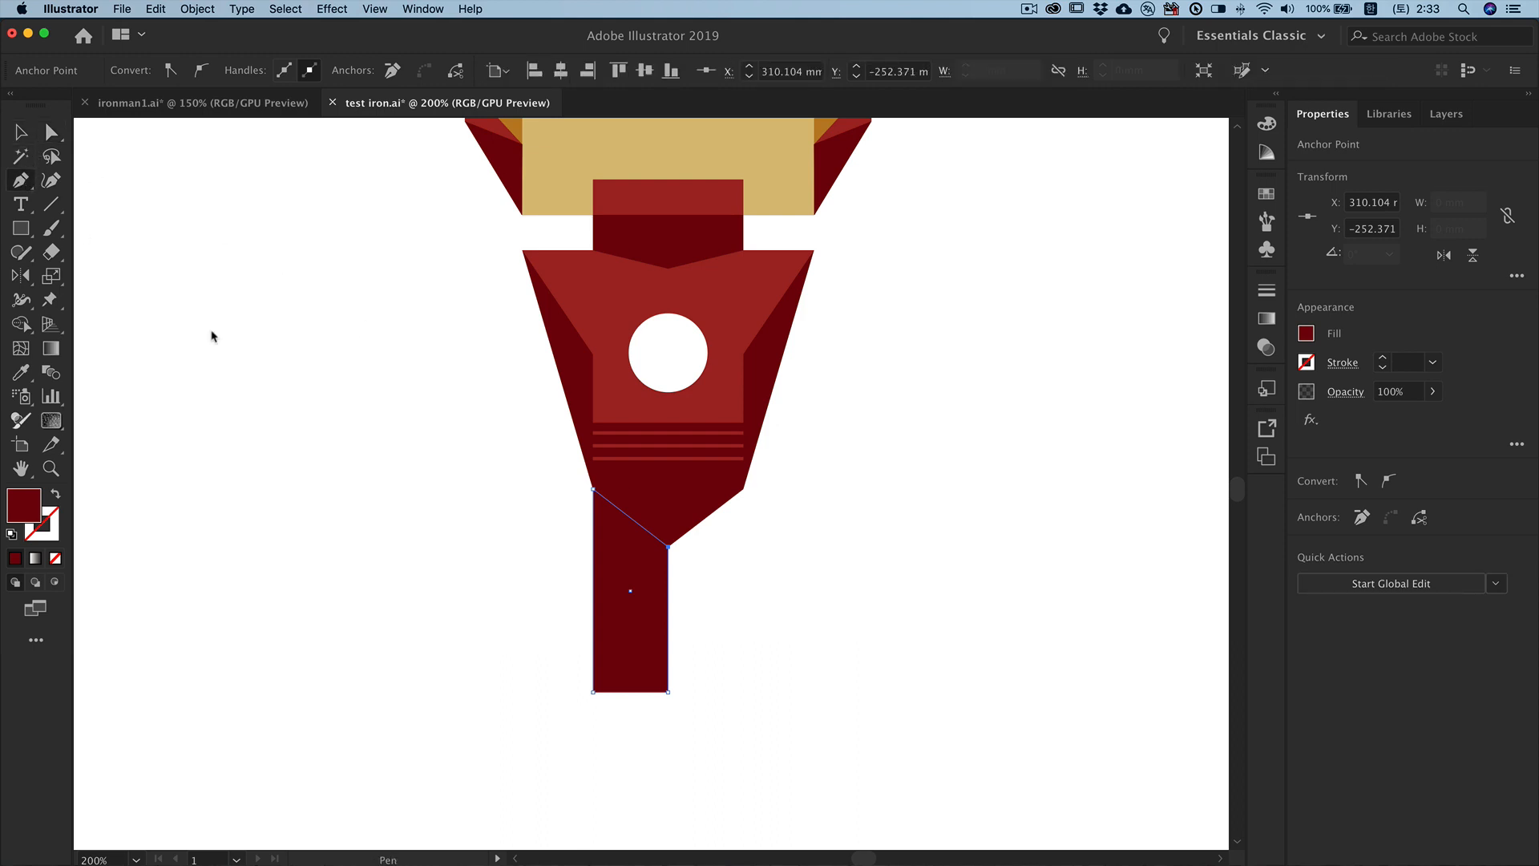
pyautogui.click(668, 693)
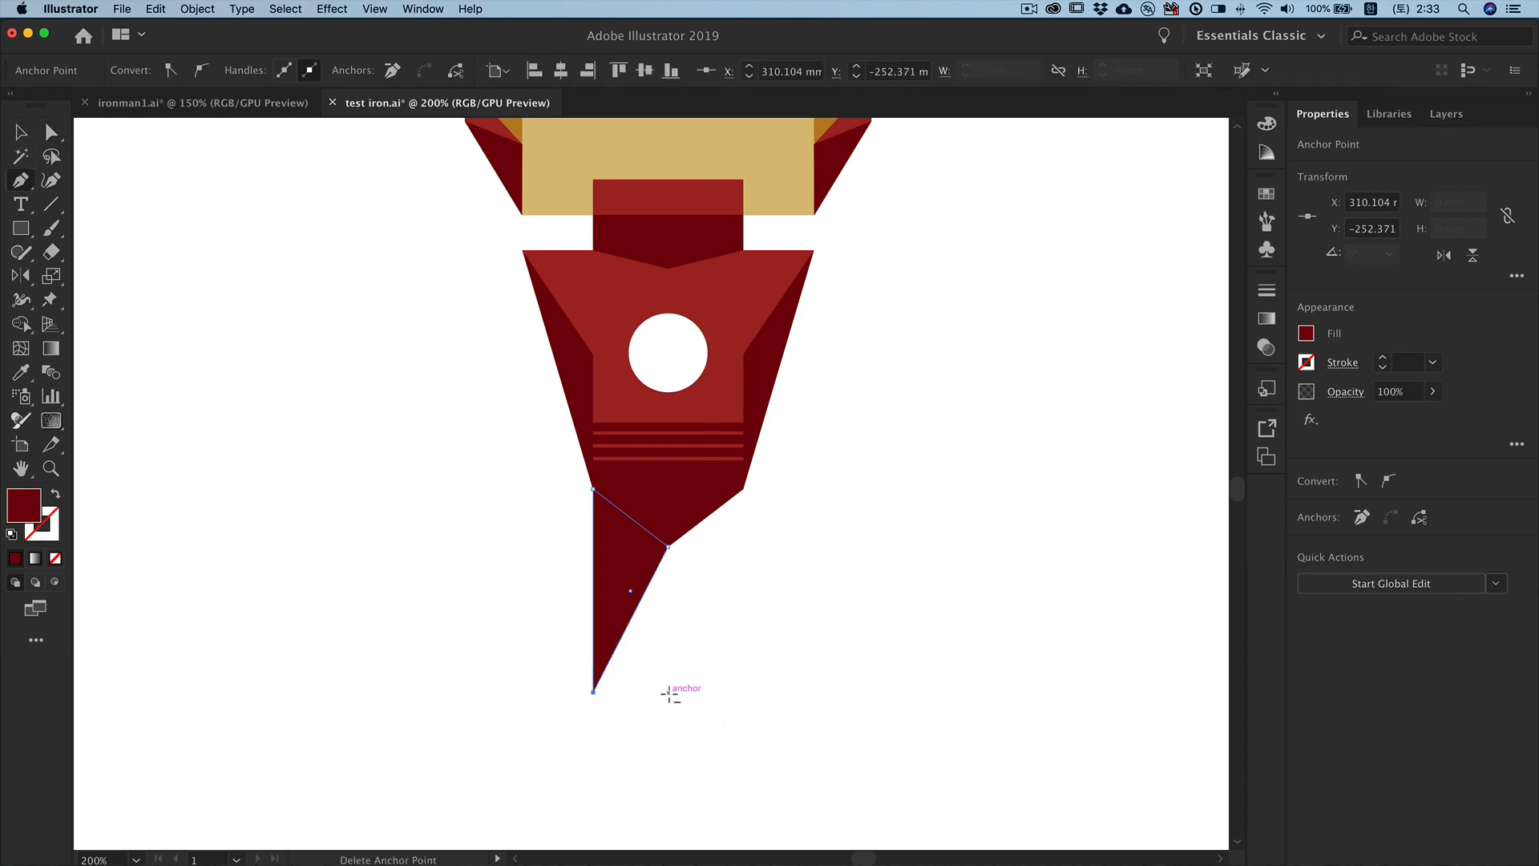
# Step: Shift the leg's bottom point about 10.6 mm to the right and round the tip with a 1.72 mm corner radius
pyautogui.click(53, 135)
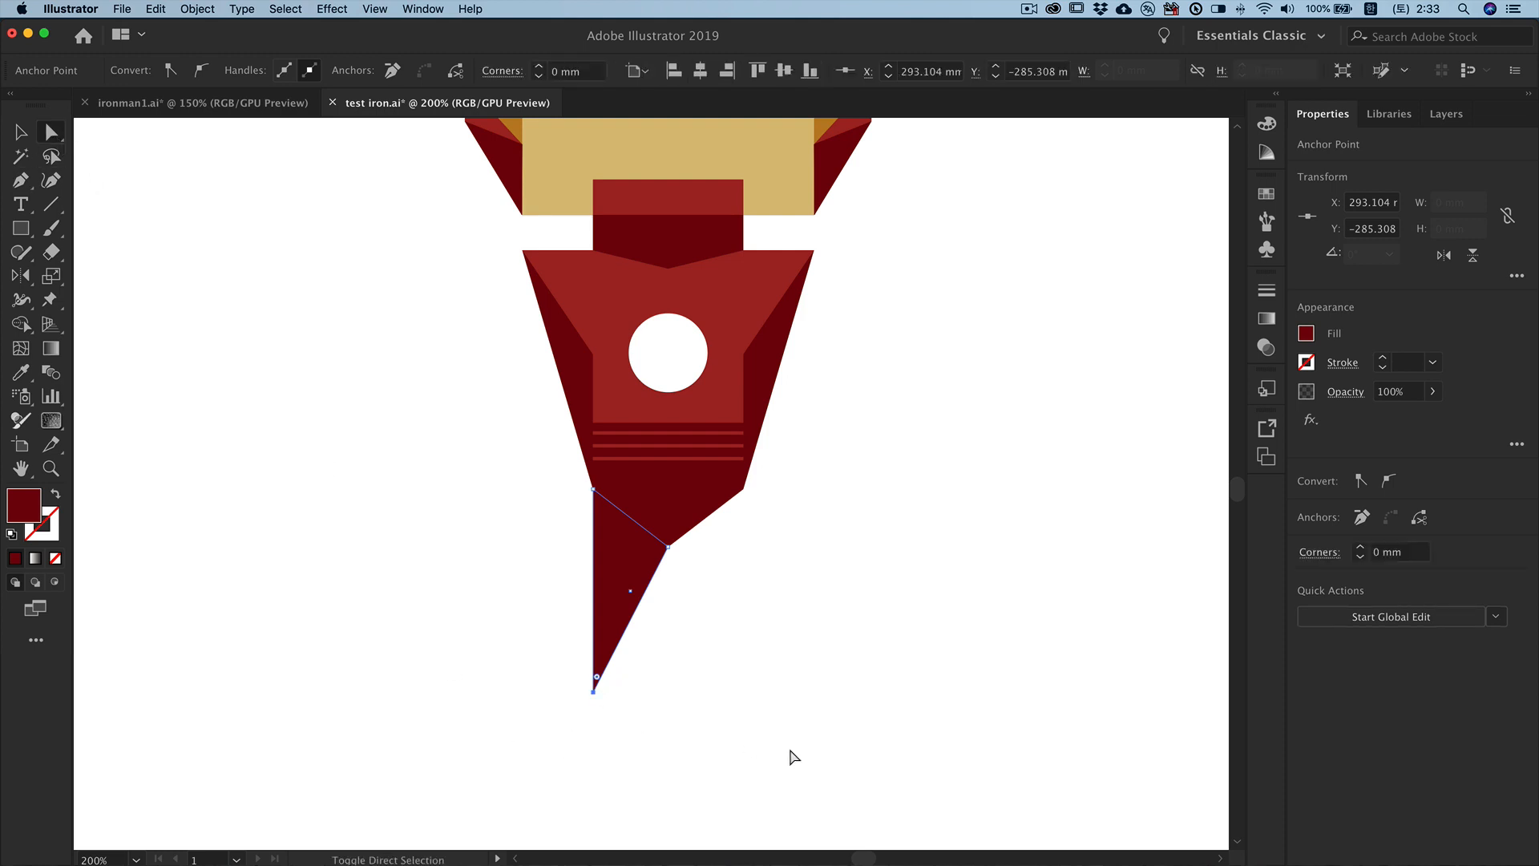
pyautogui.hotkey('shift', 'Right')
pyautogui.hotkey('shift', 'Right')
pyautogui.hotkey('shift', 'Right')
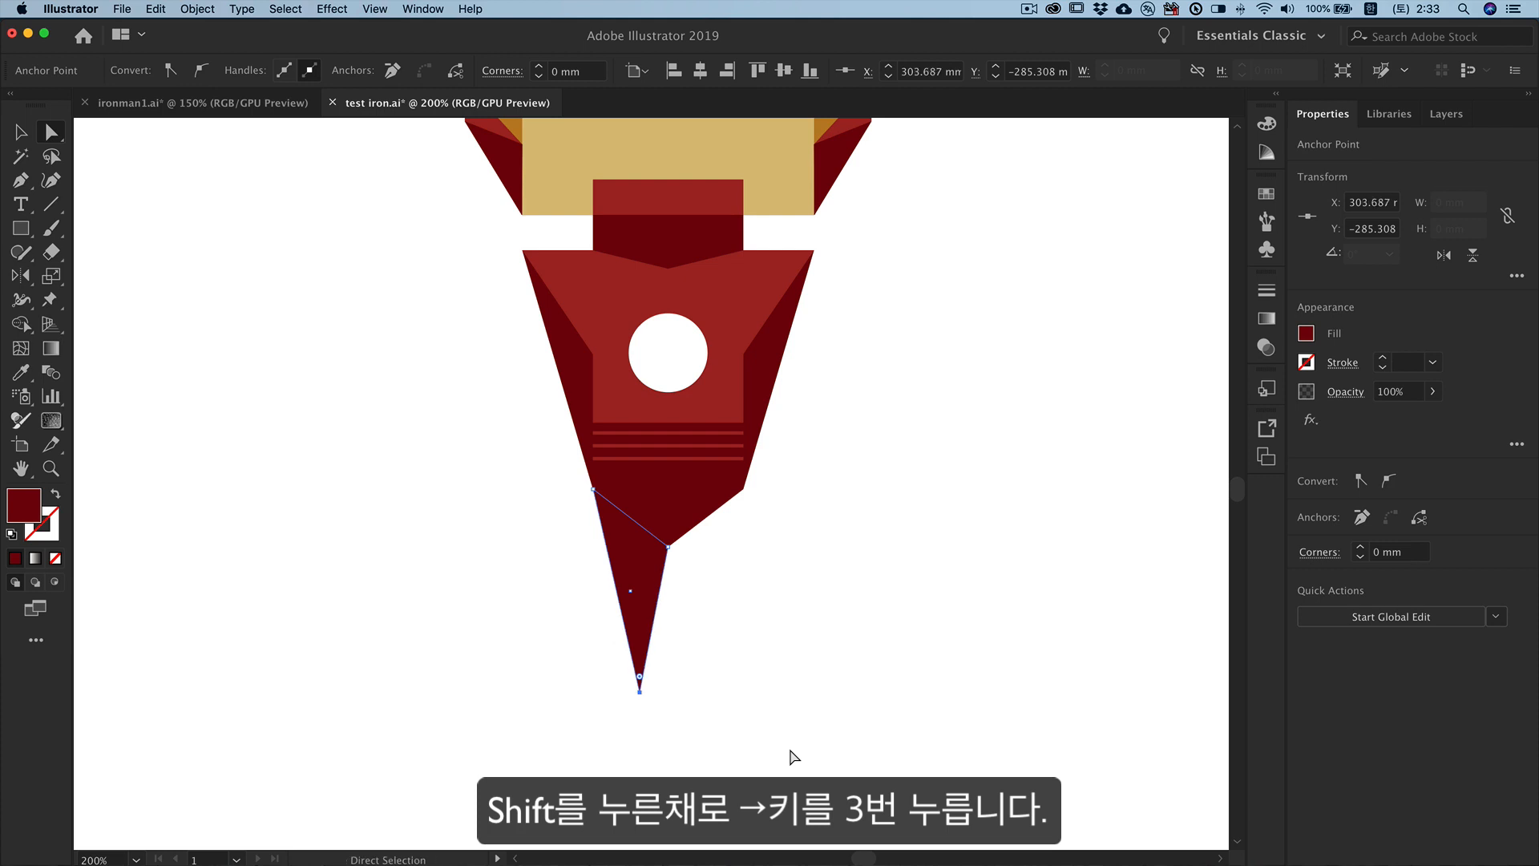
pyautogui.moveTo(640, 678); pyautogui.dragTo(642, 656)
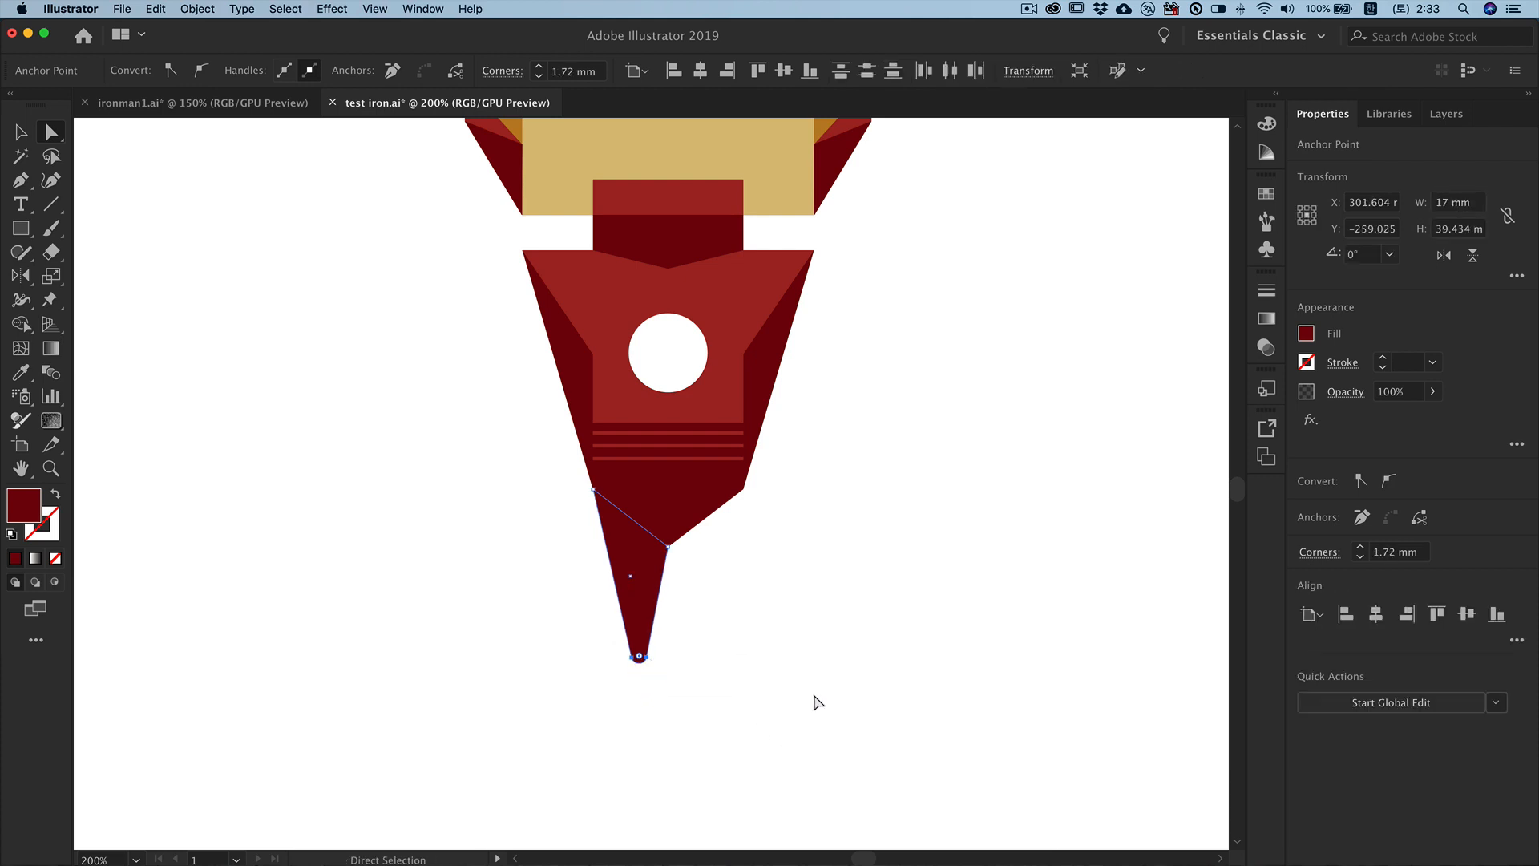
pyautogui.click(817, 702)
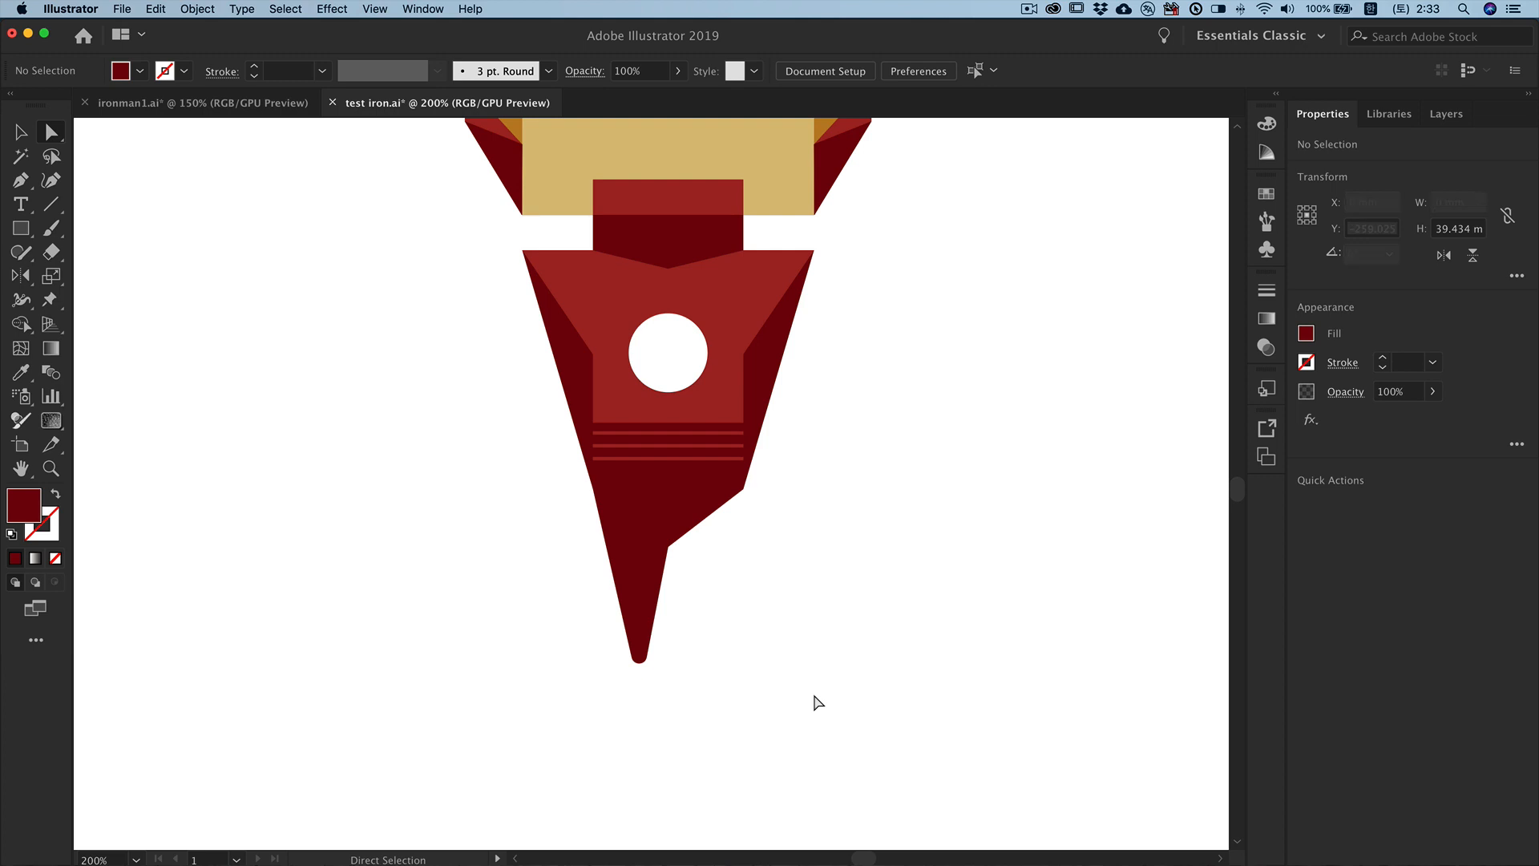
# Step: Draw a triangle across the leg's upper part, reaching the torso's lowest point, and fill it with the mask's brownish orange
pyautogui.click(18, 182)
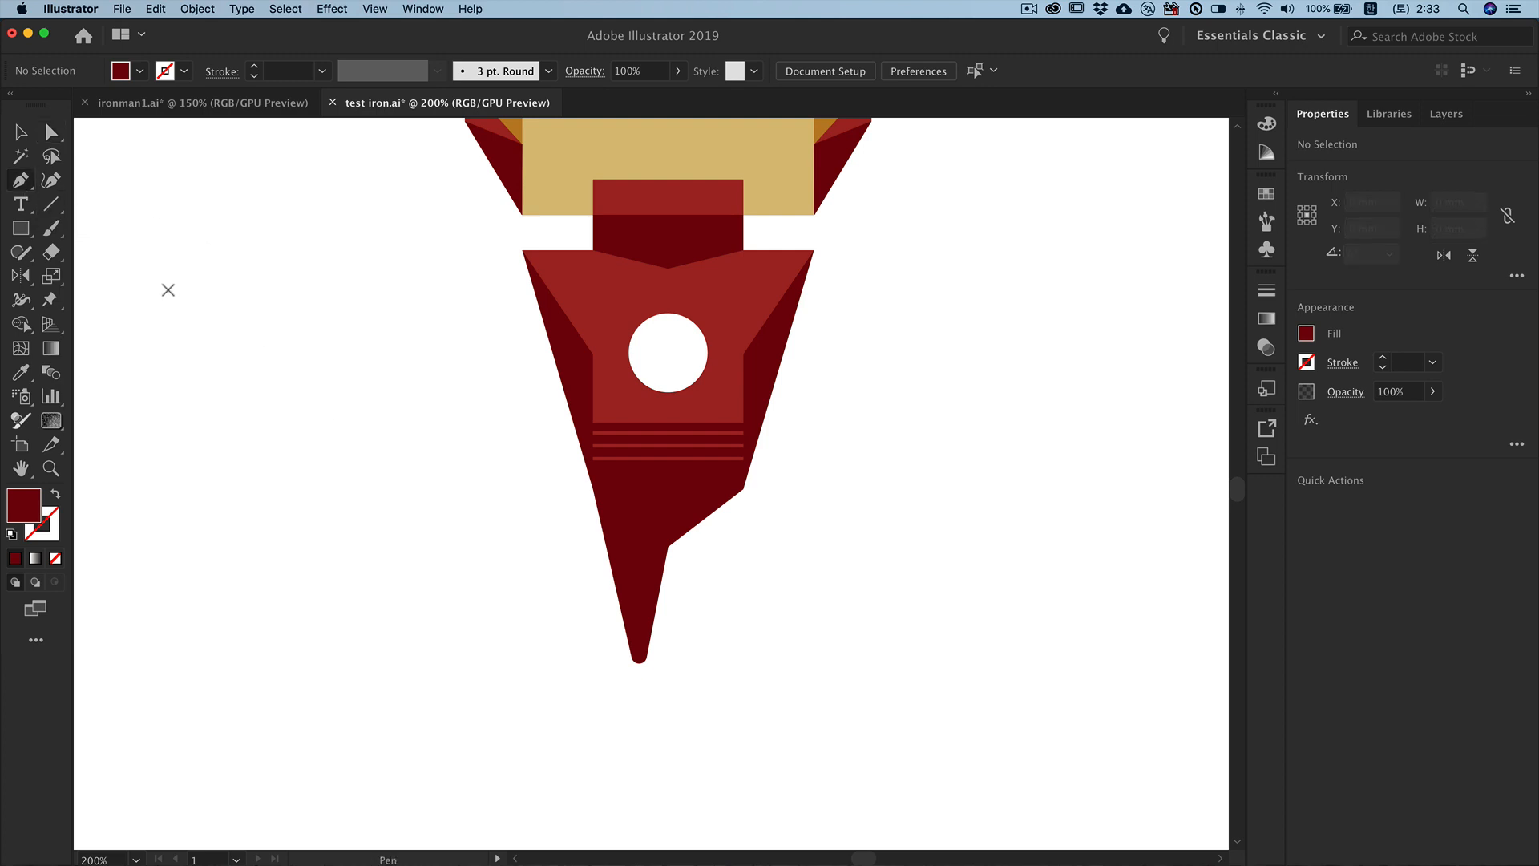
pyautogui.click(618, 593)
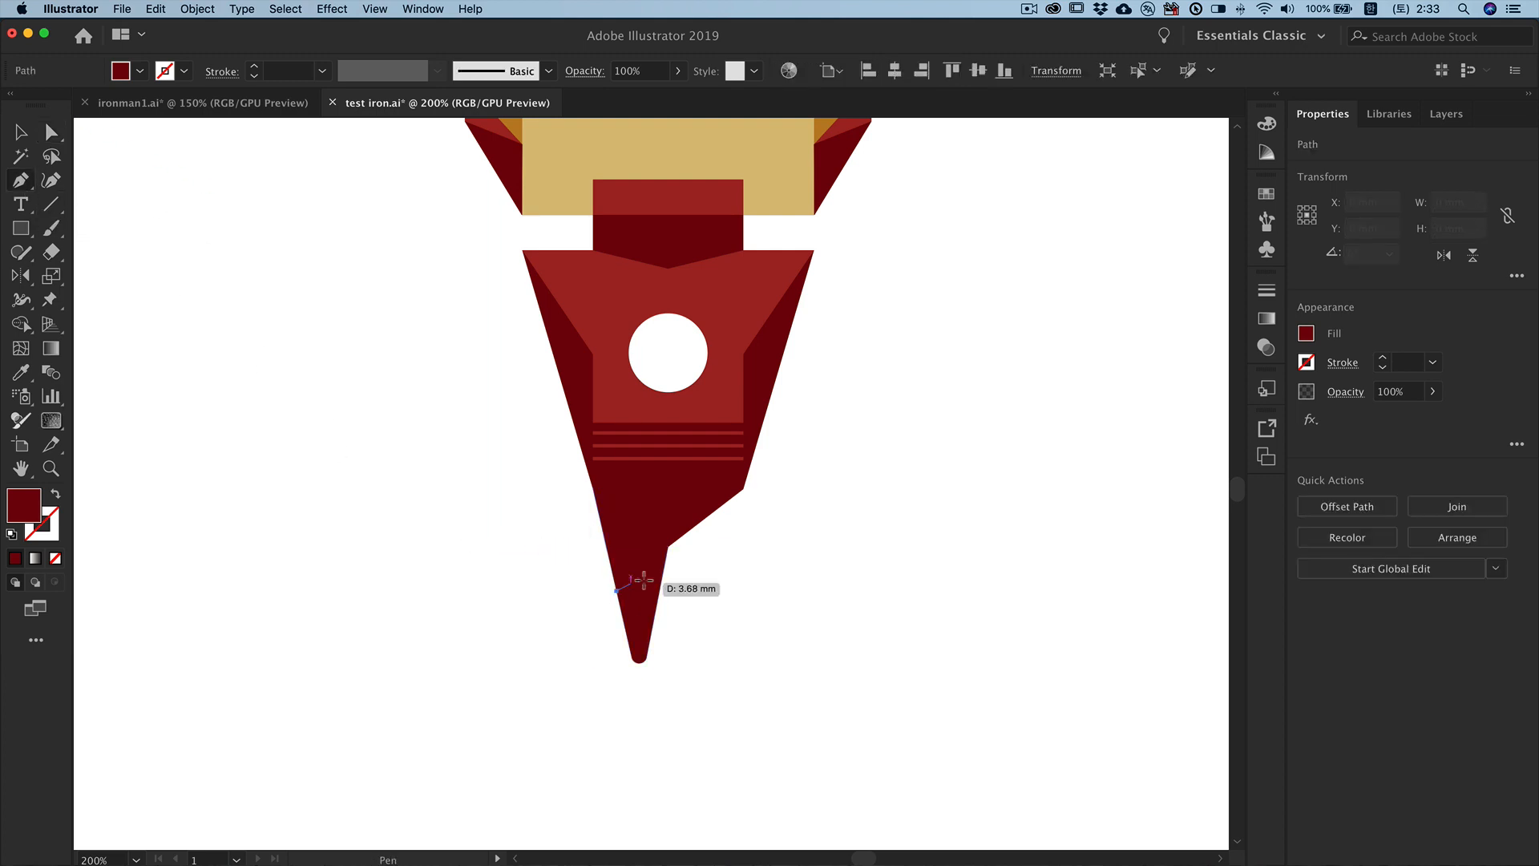
pyautogui.click(668, 546)
pyautogui.click(593, 489)
pyautogui.click(617, 591)
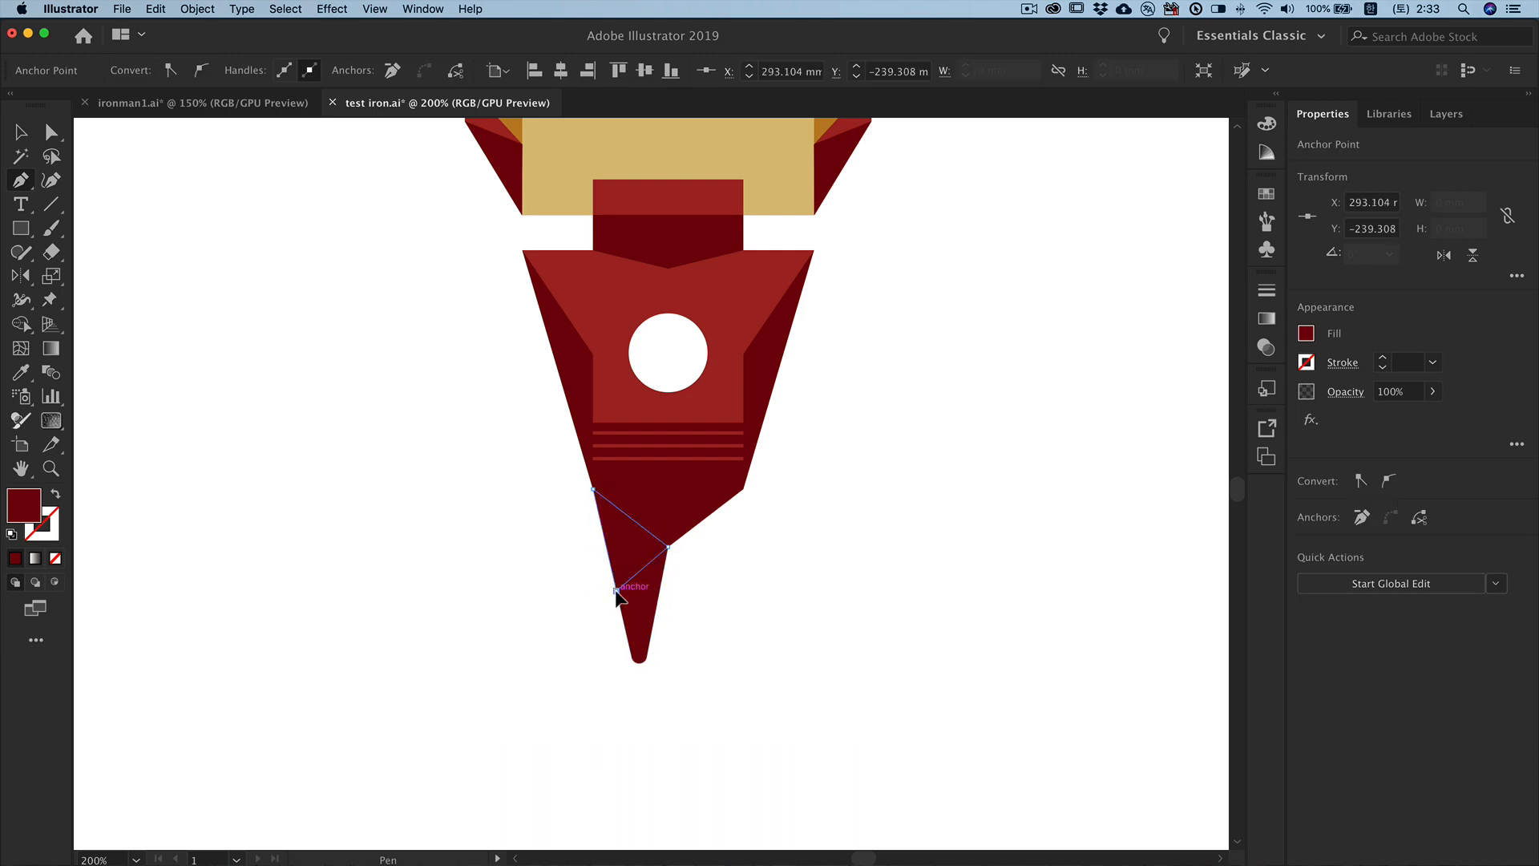
pyautogui.click(23, 372)
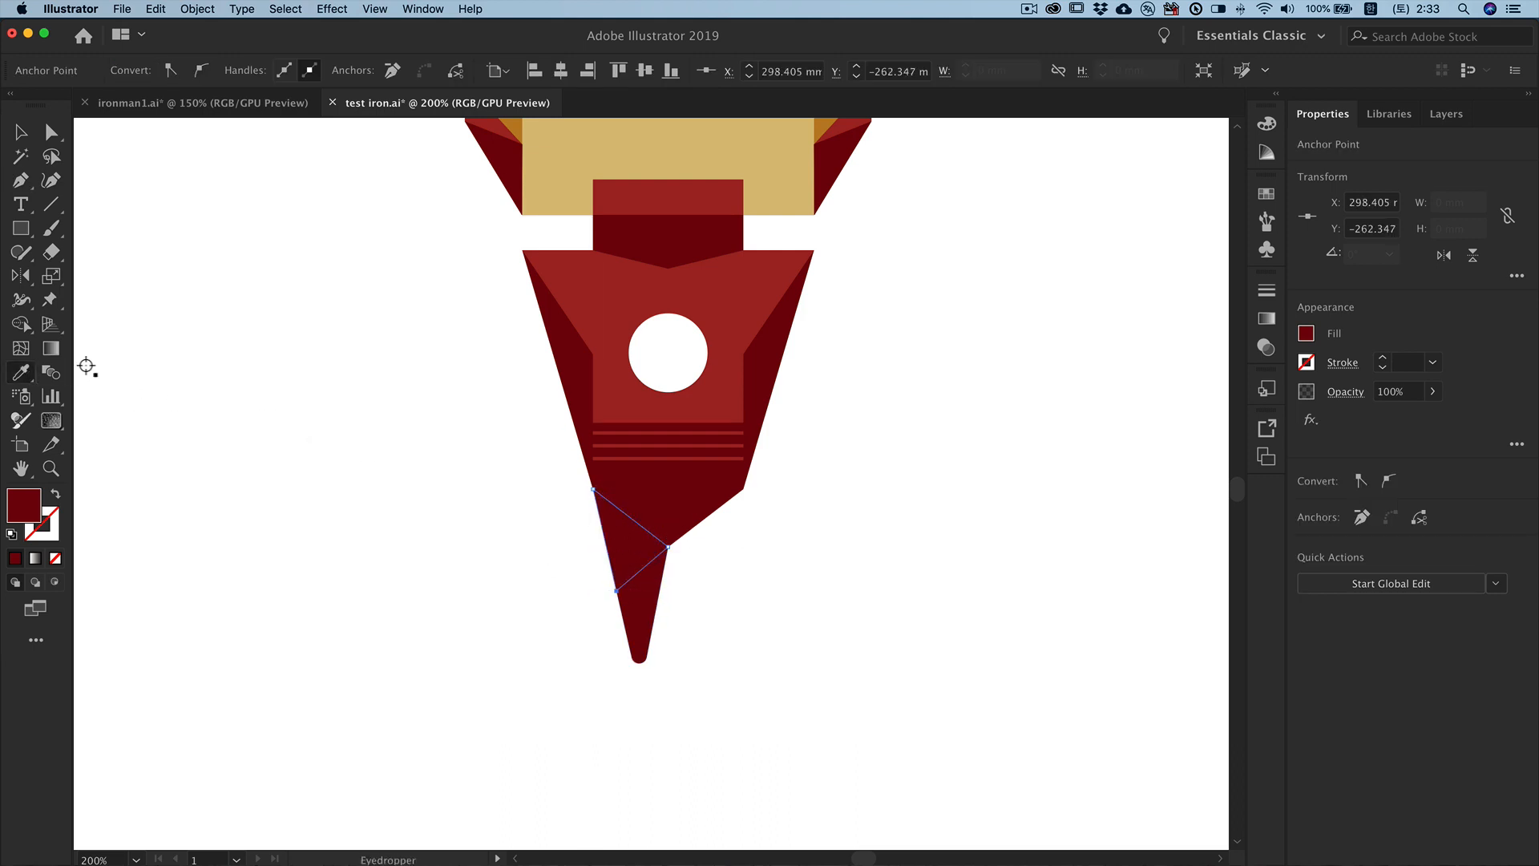
pyautogui.click(513, 128)
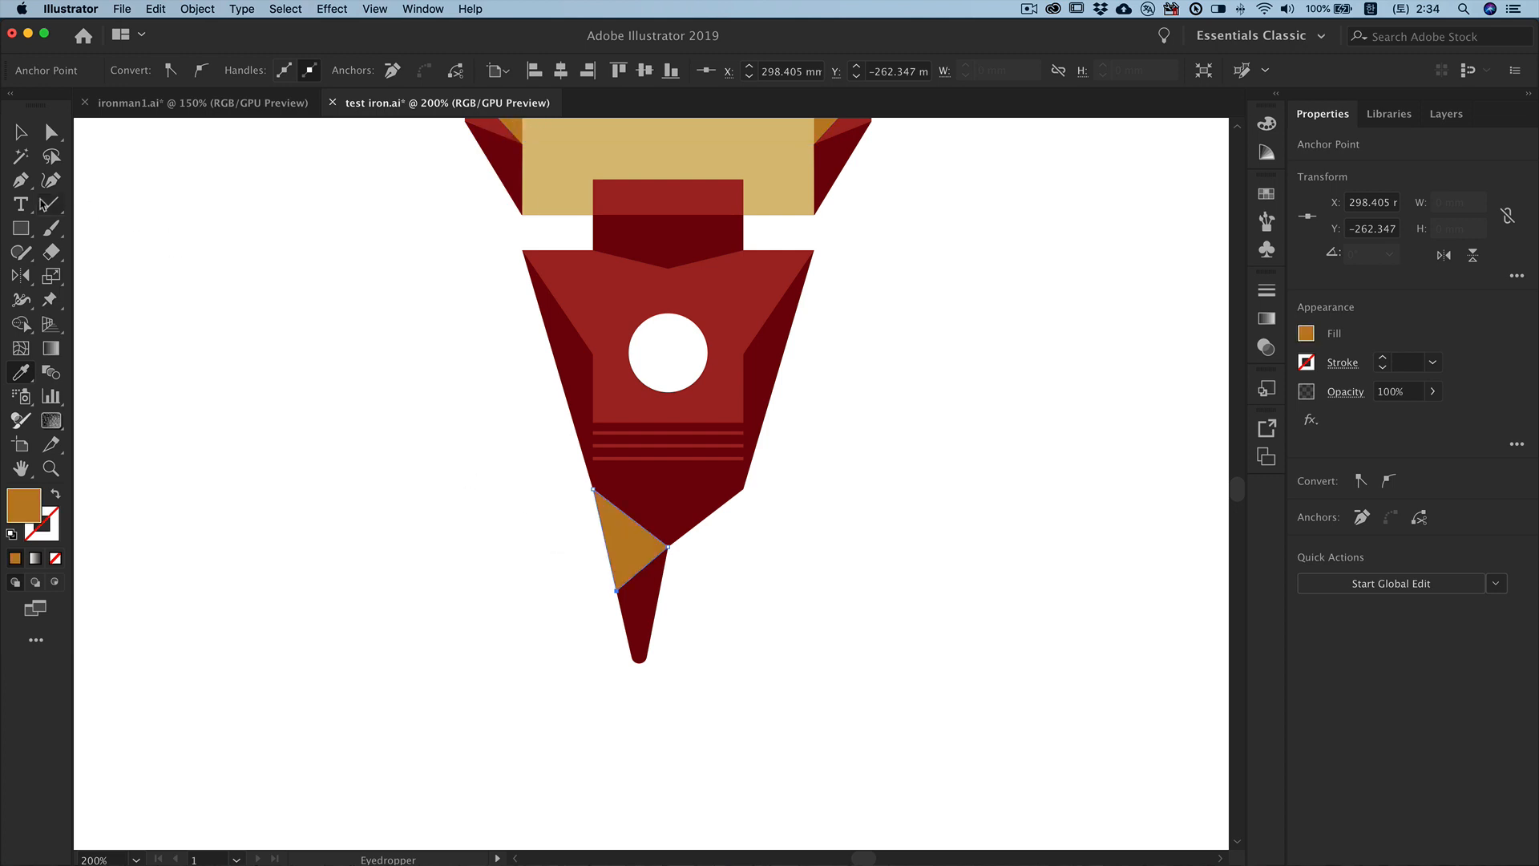
# Step: Draw a narrow triangle along the orange shape's outer edge and give it the chest panel's lighter red fill
pyautogui.click(21, 181)
pyautogui.keyDown('super'); pyautogui.click(519, 542); pyautogui.keyUp('super')
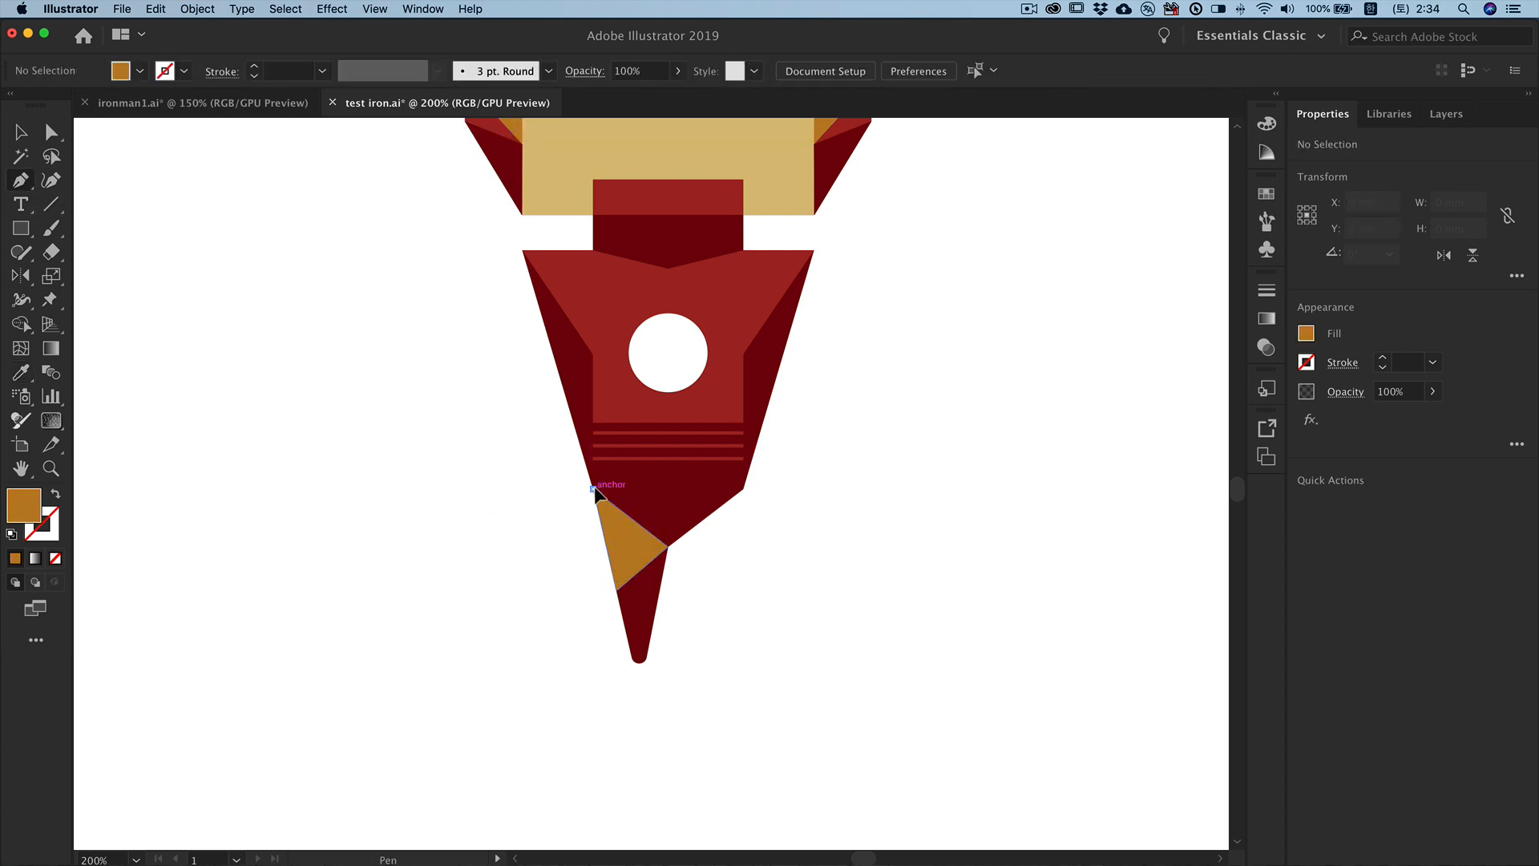
pyautogui.click(594, 487)
pyautogui.click(634, 574)
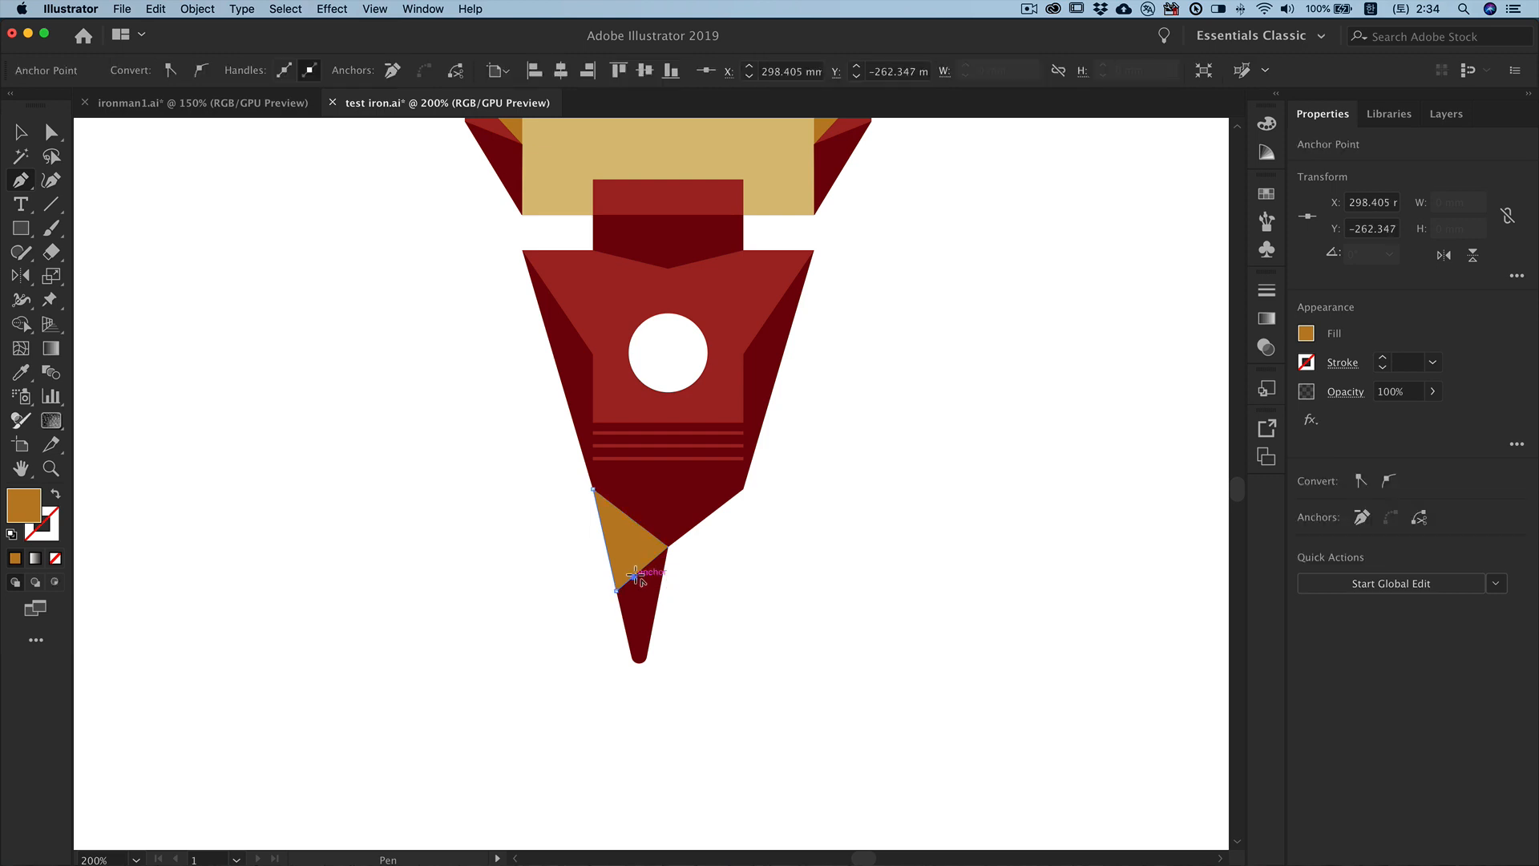
pyautogui.click(23, 374)
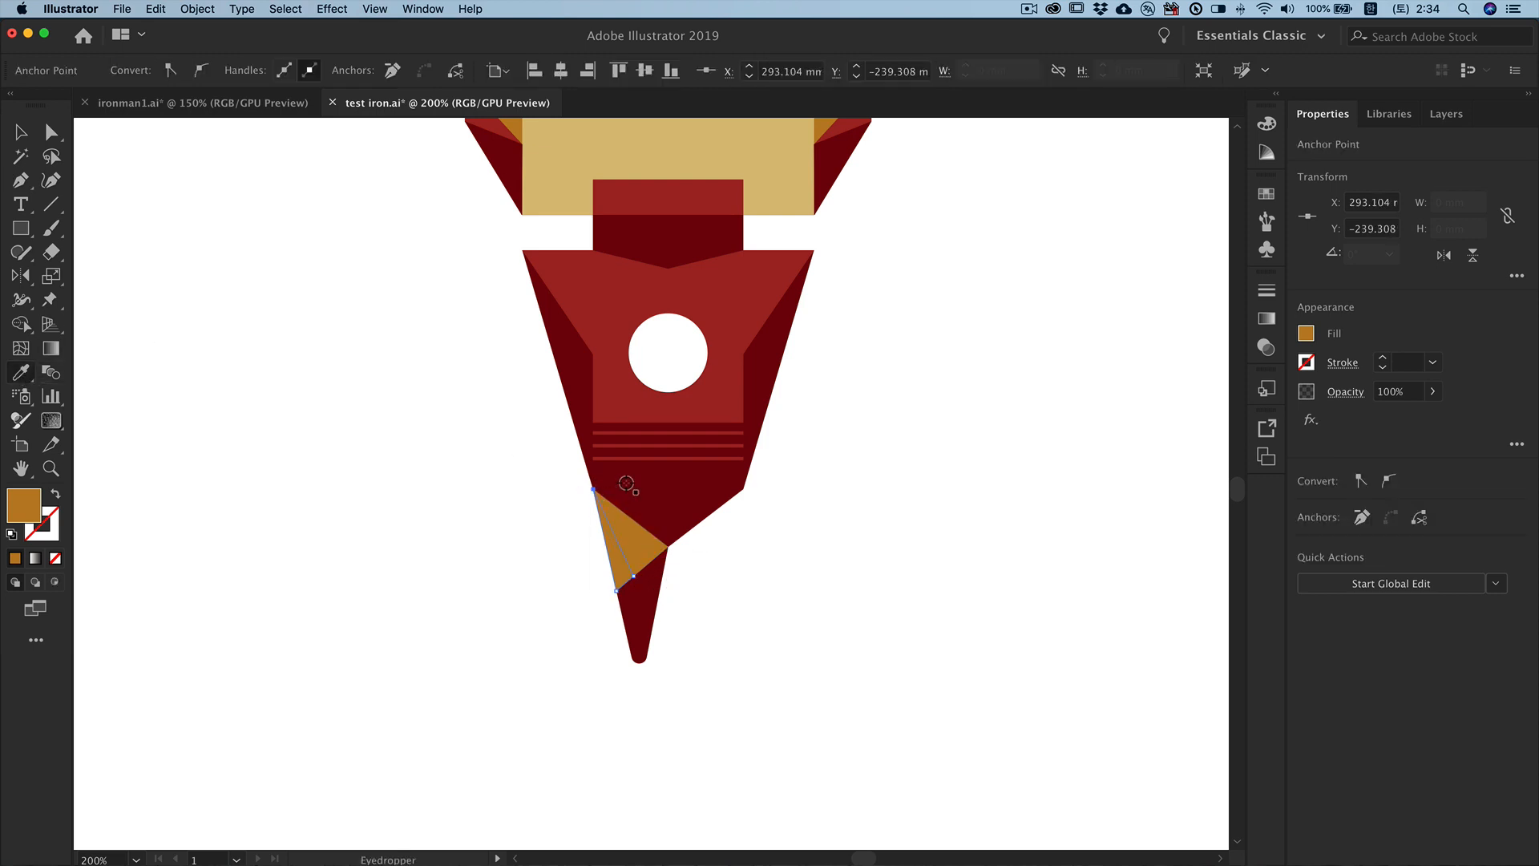
pyautogui.click(728, 401)
pyautogui.keyDown('super'); pyautogui.click(937, 545); pyautogui.keyUp('super')
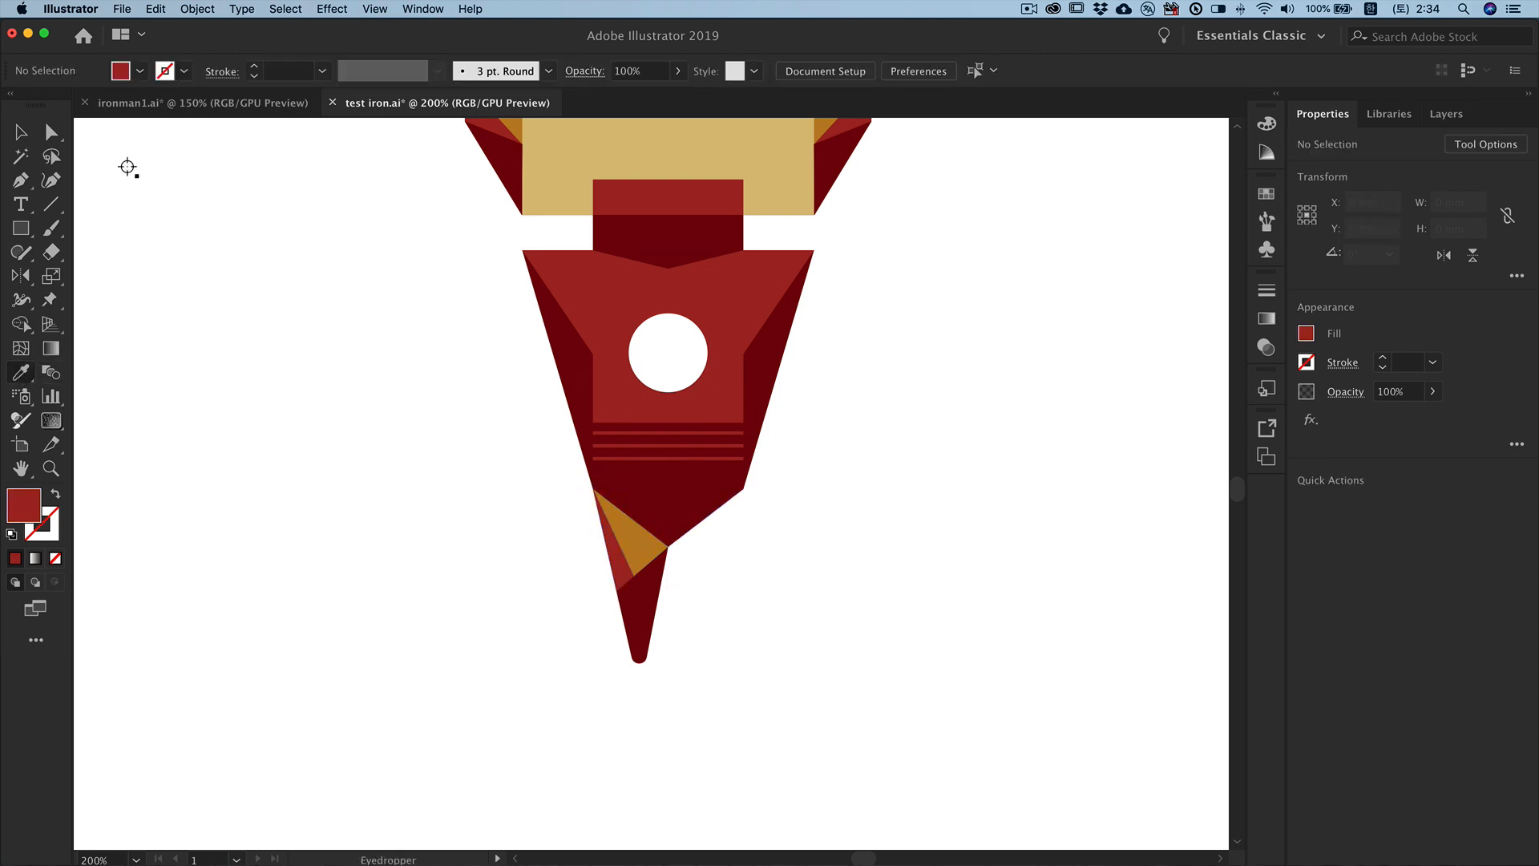
# Step: Copy the leg and its two triangles reflected about the vertical axis, and place the copy under the torso's right half
pyautogui.click(20, 133)
pyautogui.moveTo(621, 582); pyautogui.dragTo(685, 606)
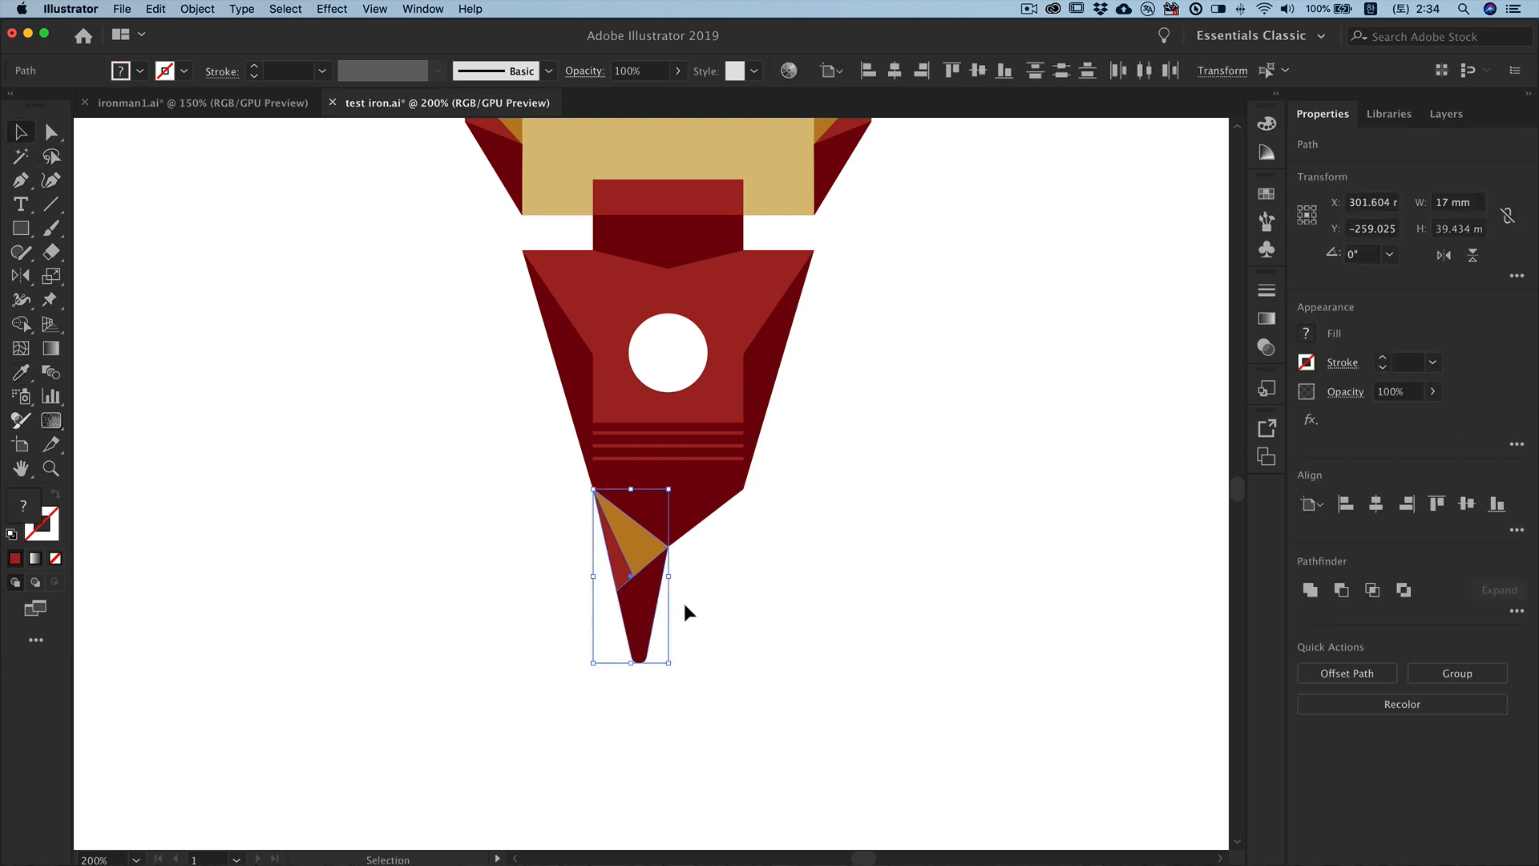
pyautogui.doubleClick(21, 276)
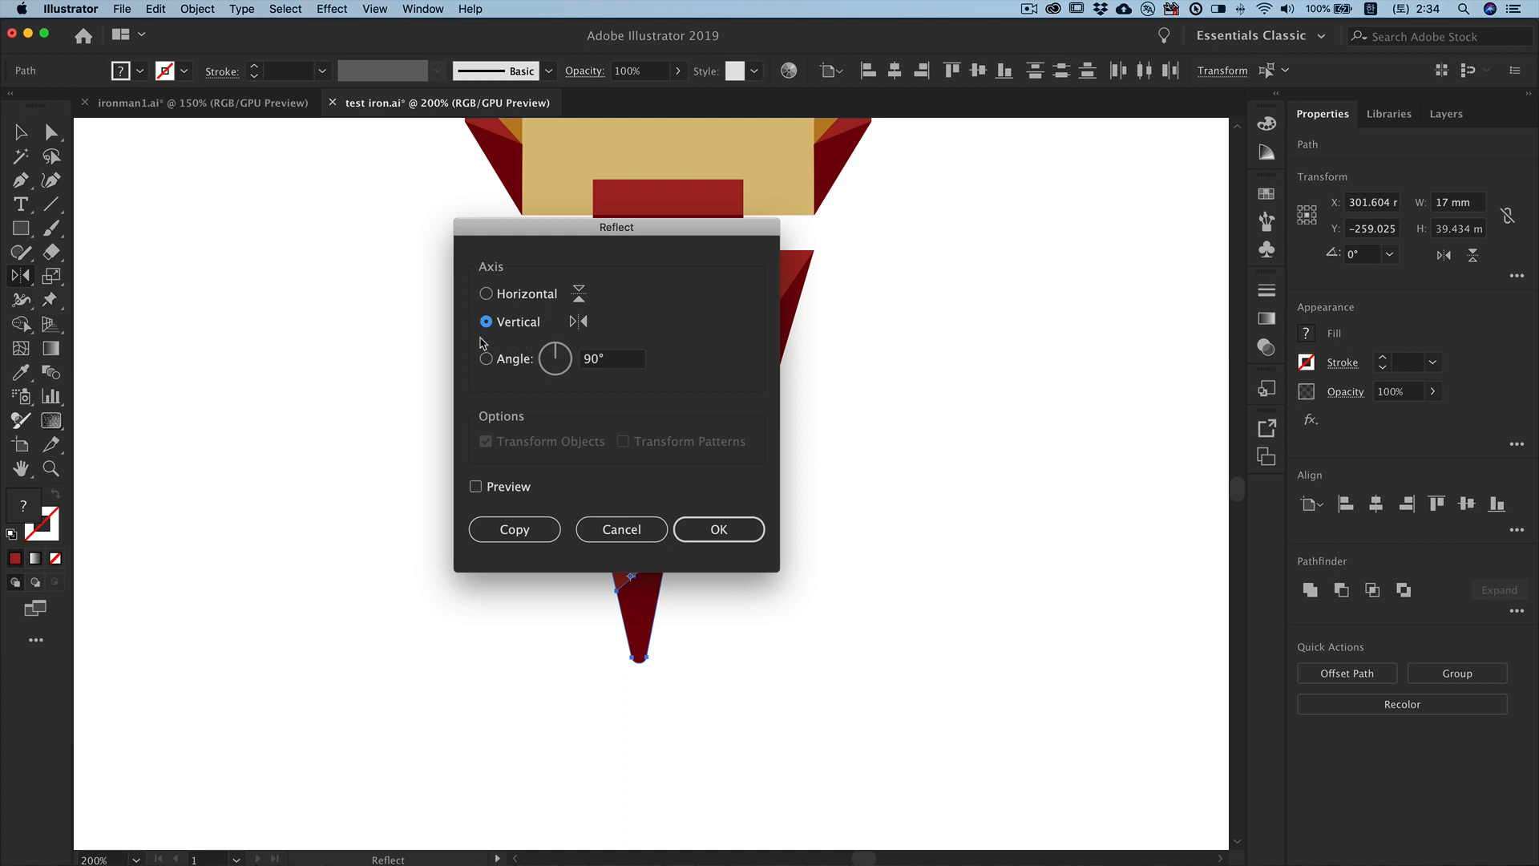
pyautogui.click(515, 529)
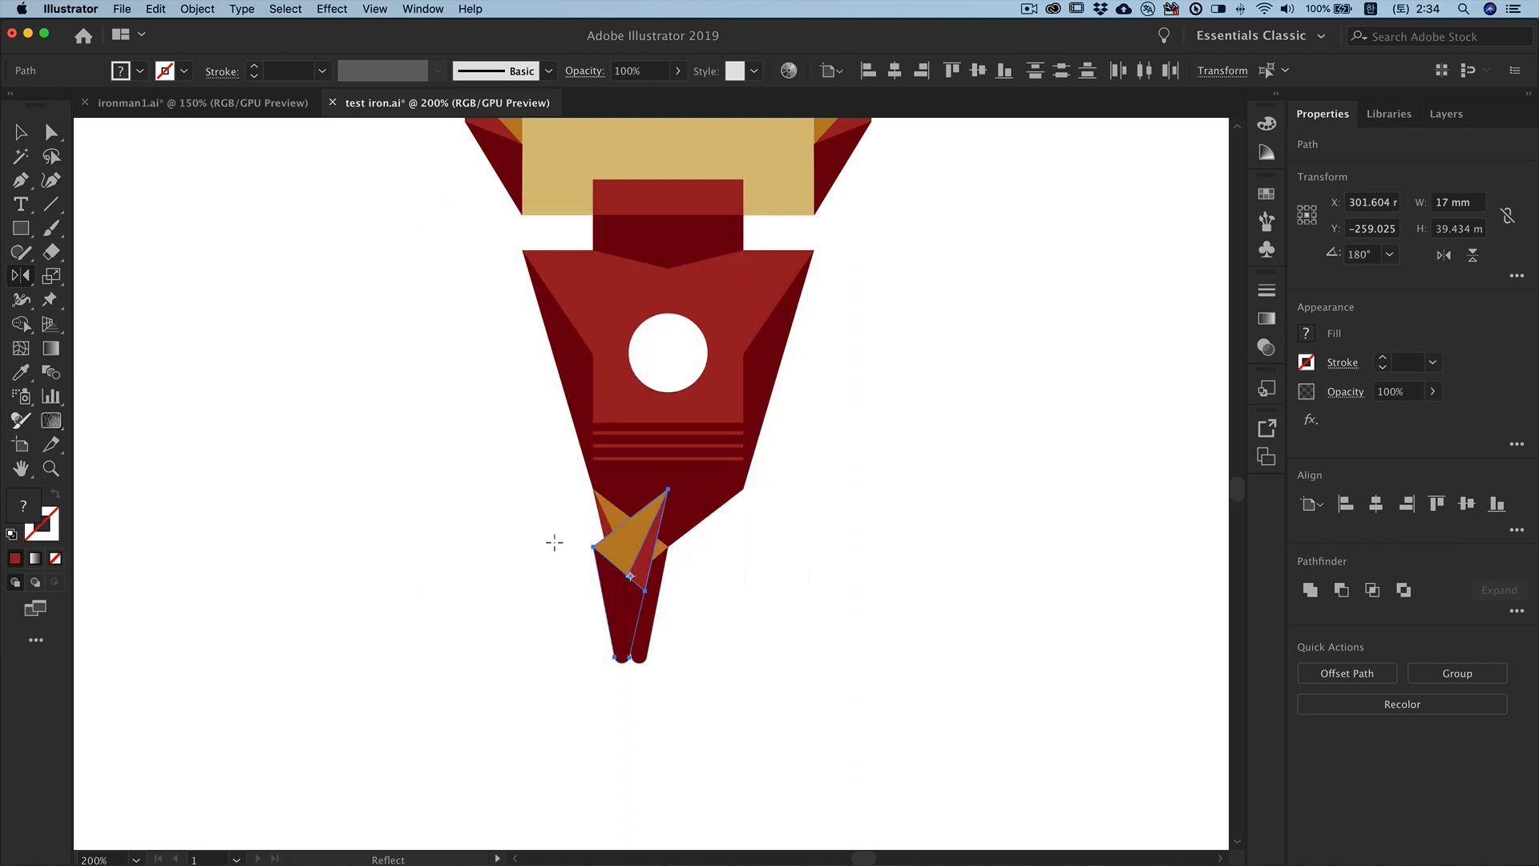
pyautogui.press('v')
pyautogui.moveTo(594, 552); pyautogui.dragTo(677, 554)
pyautogui.click(878, 580)
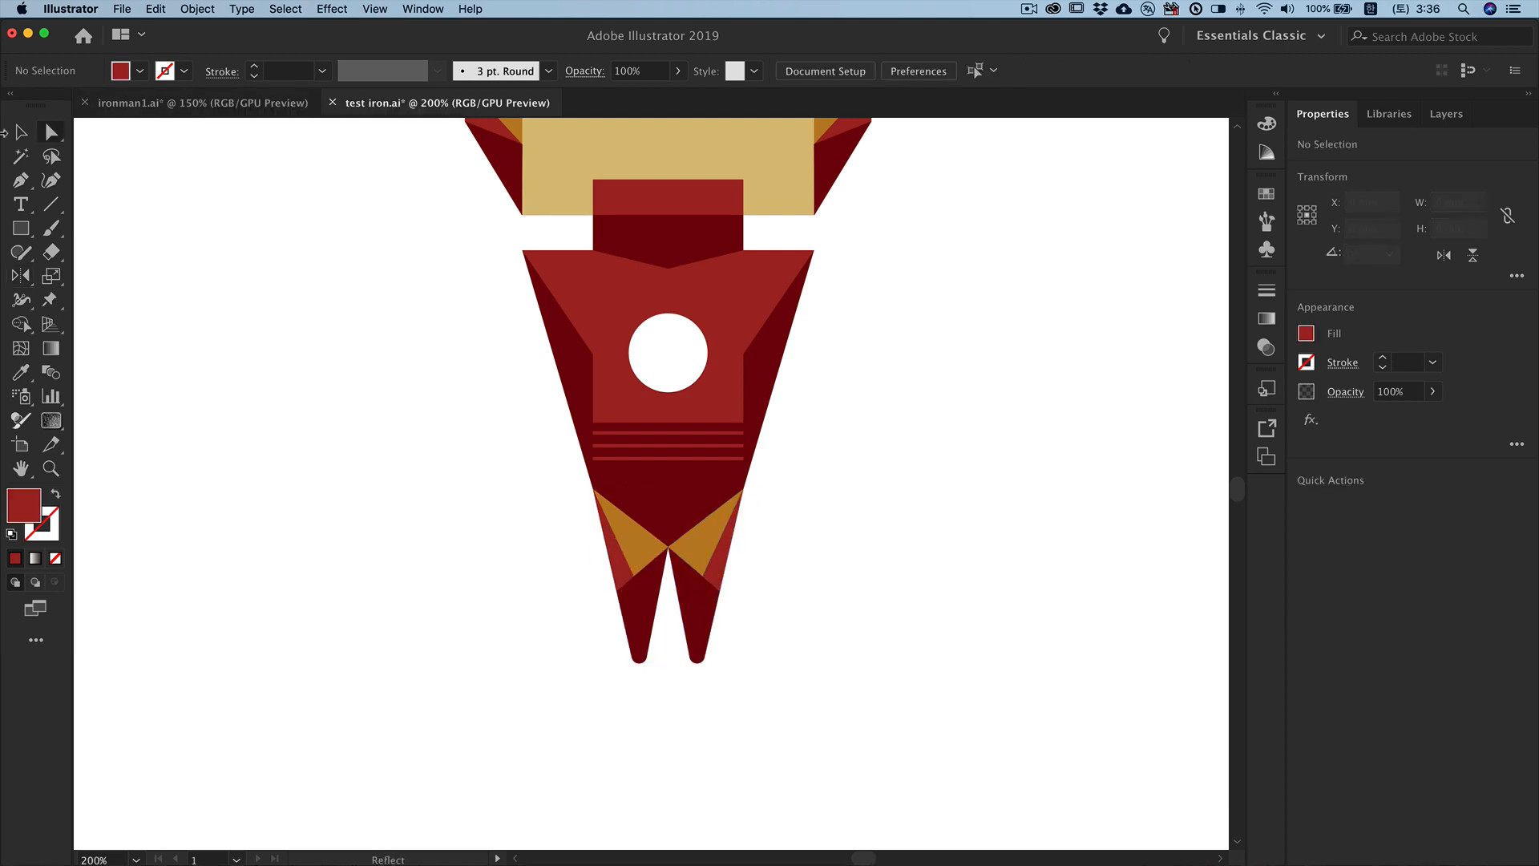
# Step: Create a lighter red rectangle 7 mm wide and 60 mm high on the empty area left of the torso
pyautogui.click(19, 230)
pyautogui.click(294, 238)
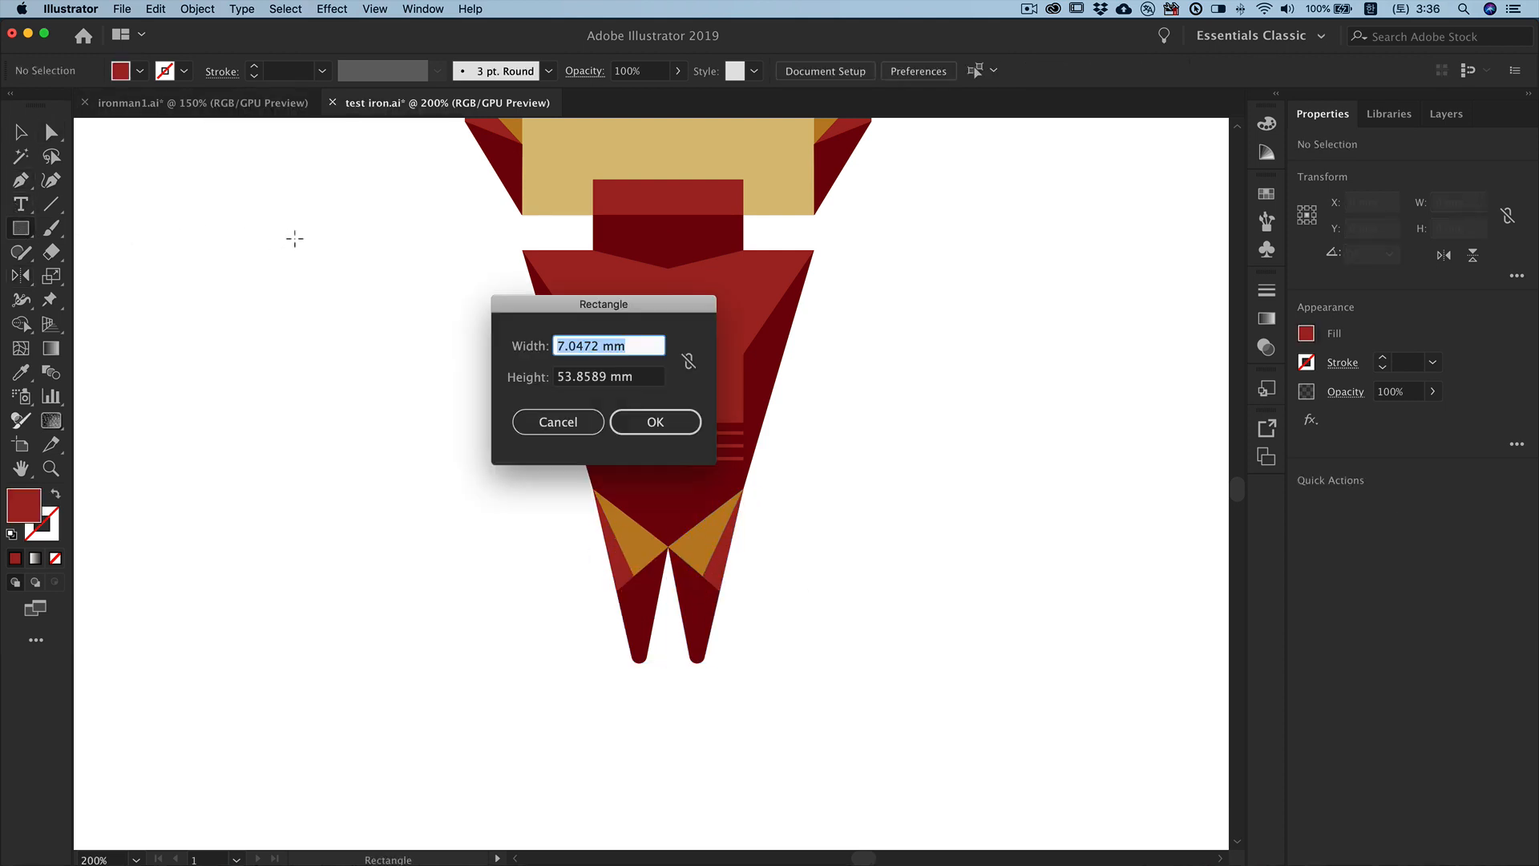
pyautogui.write('7')
pyautogui.press('Tab')
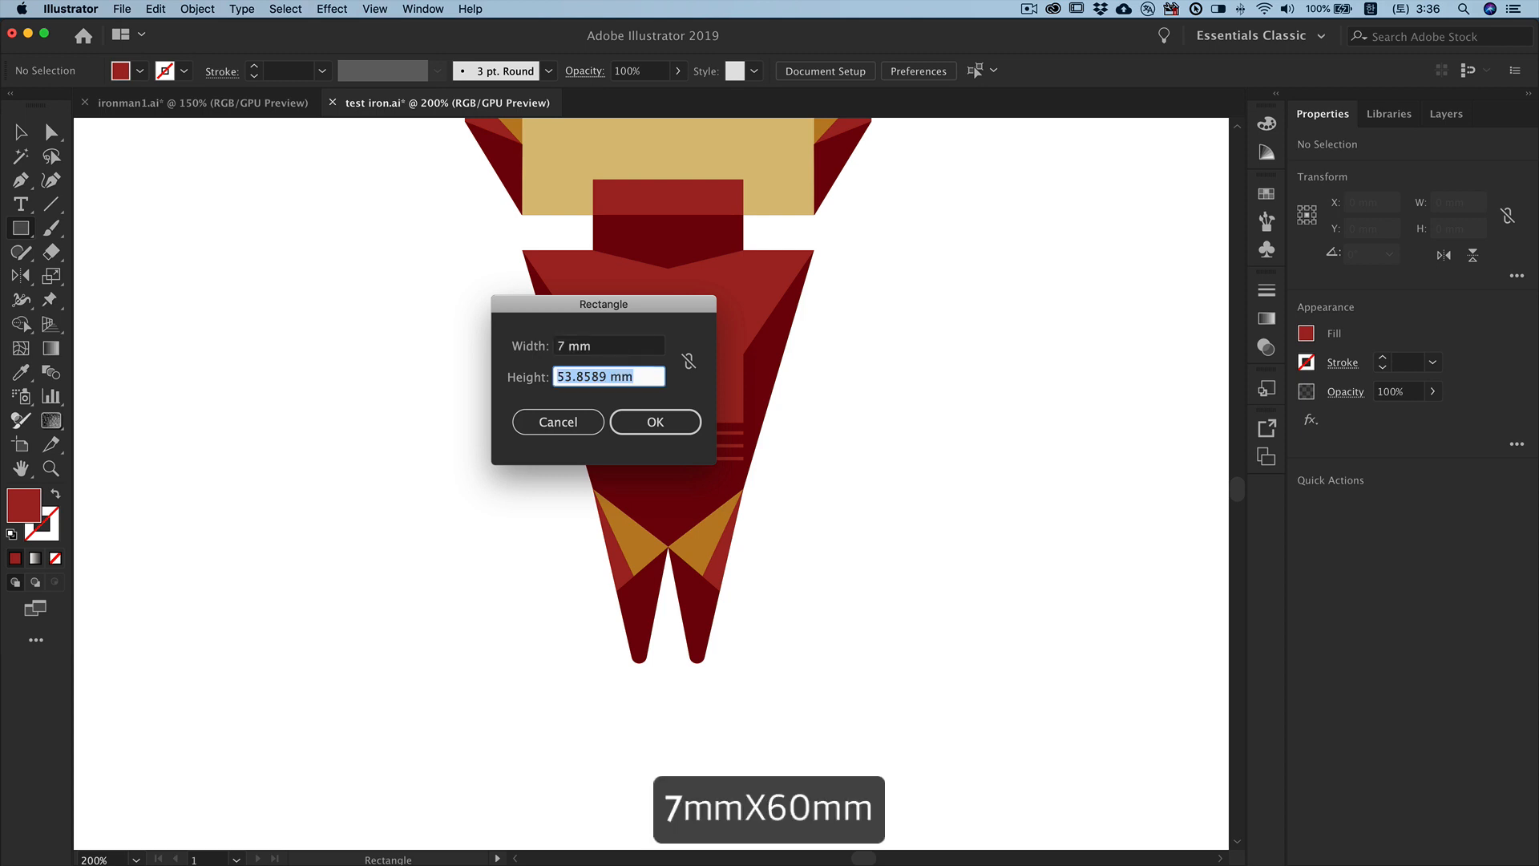
pyautogui.write('60')
pyautogui.press('Return')
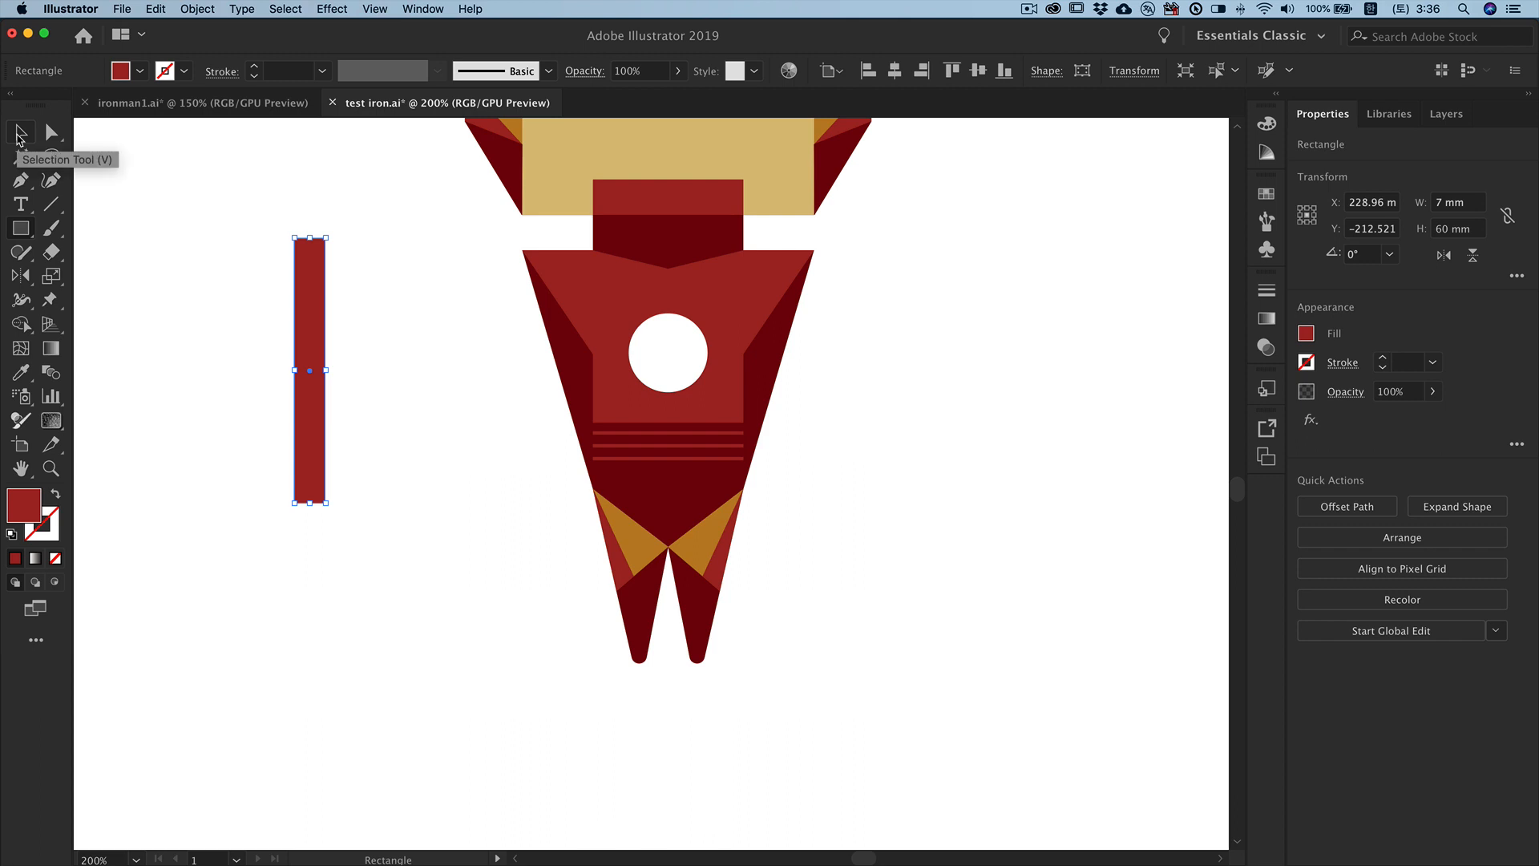
# Step: Move the 7 by 60 mm rectangle so its upper-left corner meets the torso's upper-left corner
pyautogui.click(19, 138)
pyautogui.click(239, 228)
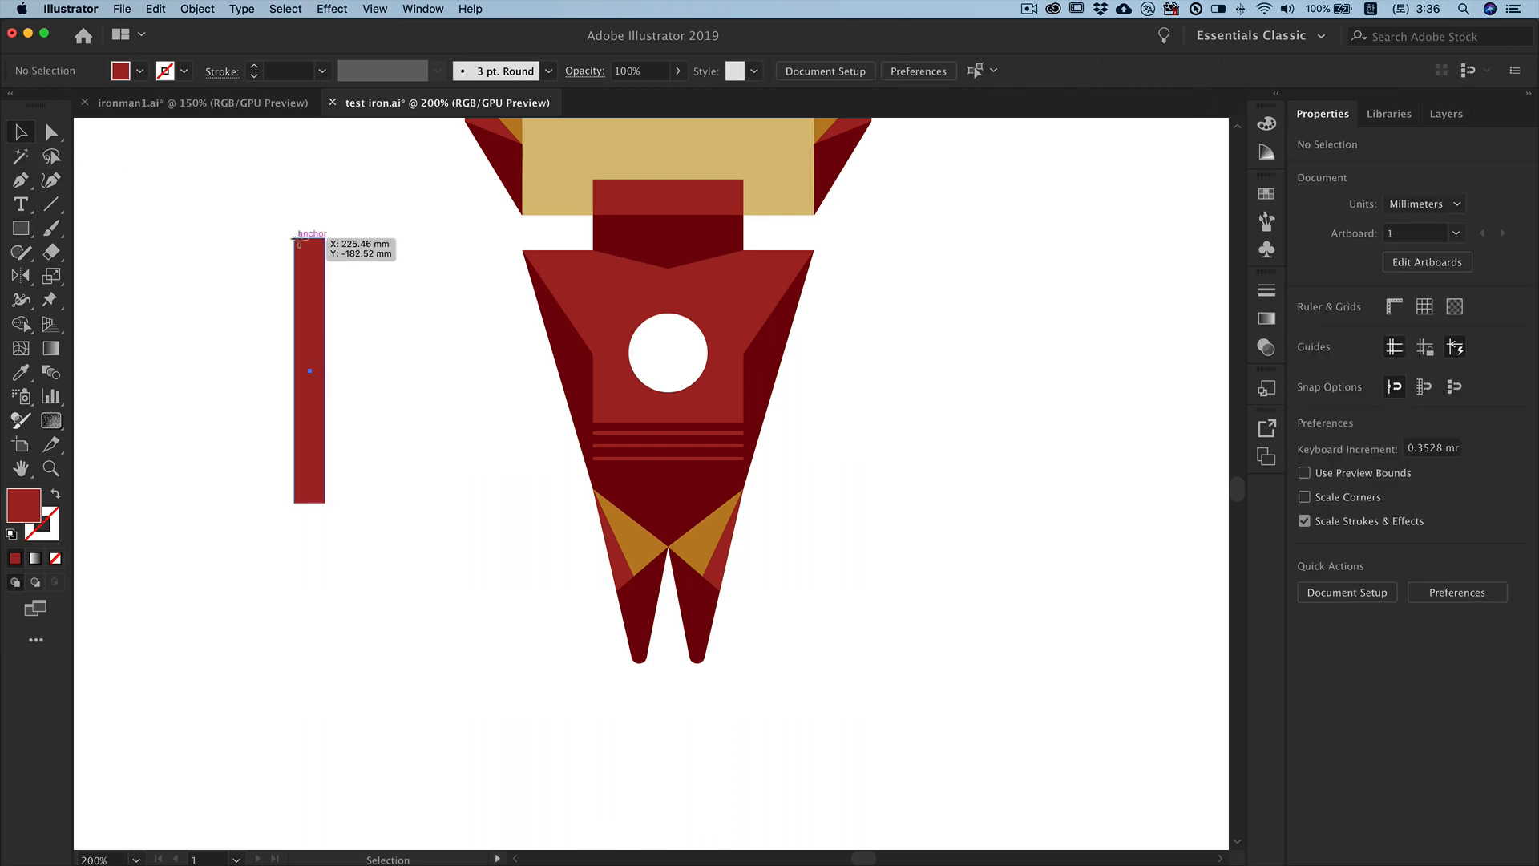
pyautogui.moveTo(296, 244); pyautogui.dragTo(526, 255)
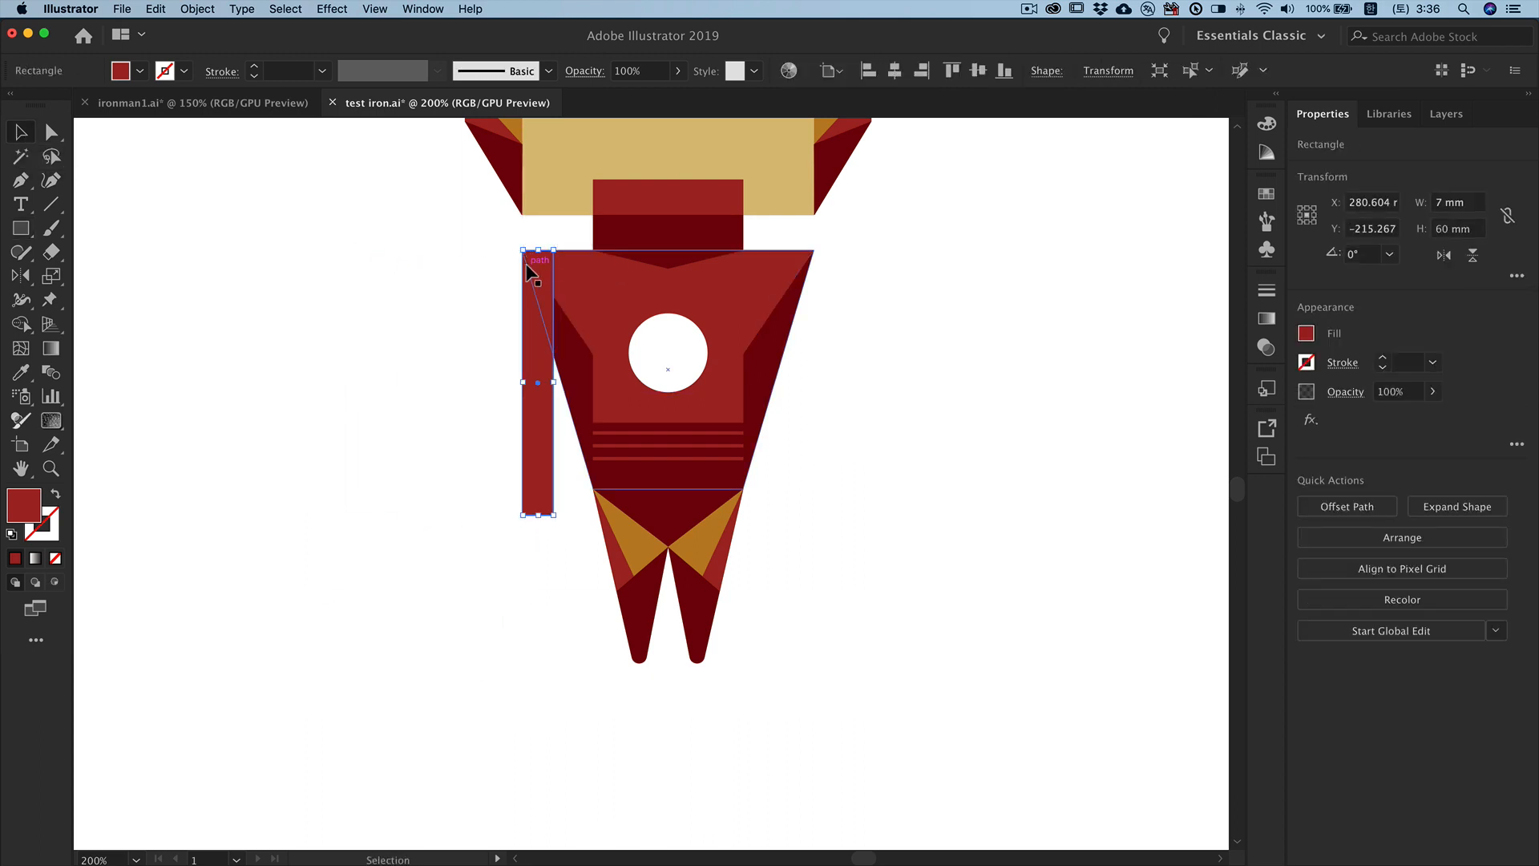
# Step: Pull the rectangle's upper-right corner down onto the torso's slanted edge and remove its lower-right anchor point
pyautogui.press('a')
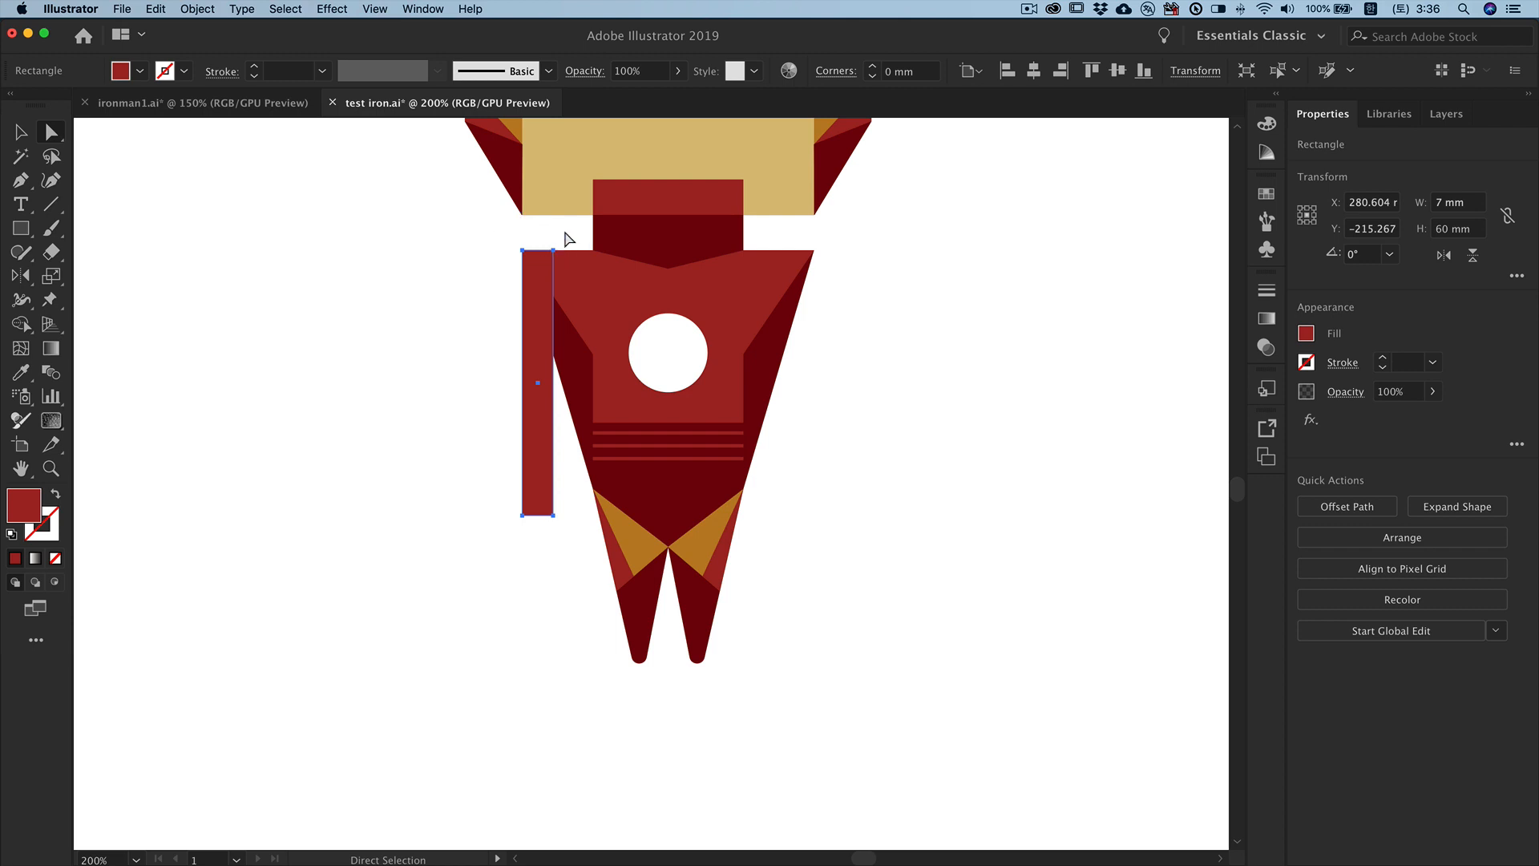
pyautogui.moveTo(553, 250); pyautogui.dragTo(560, 358)
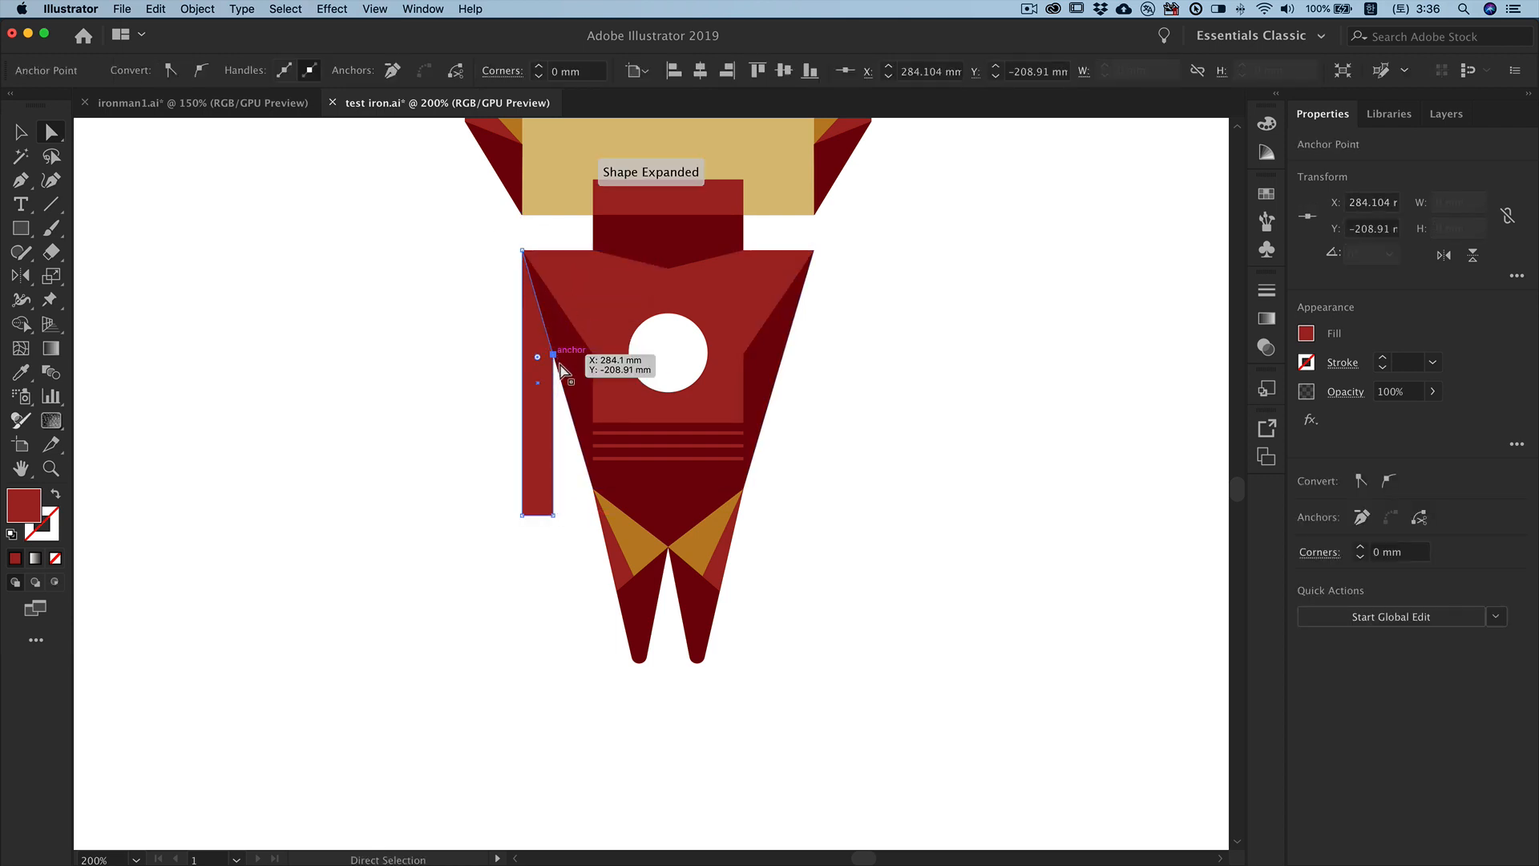
pyautogui.click(21, 180)
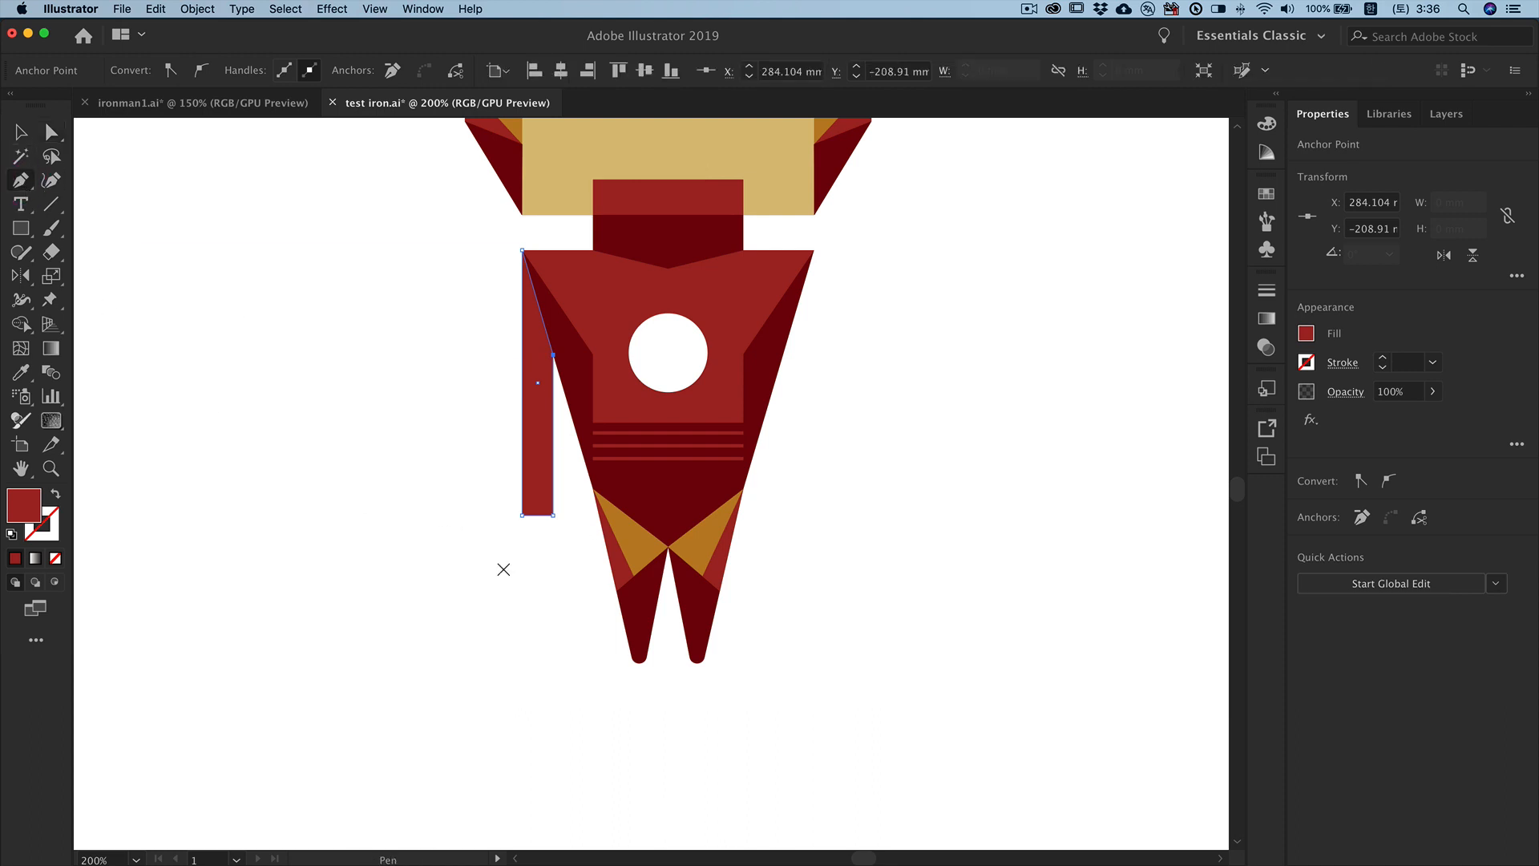
pyautogui.click(553, 515)
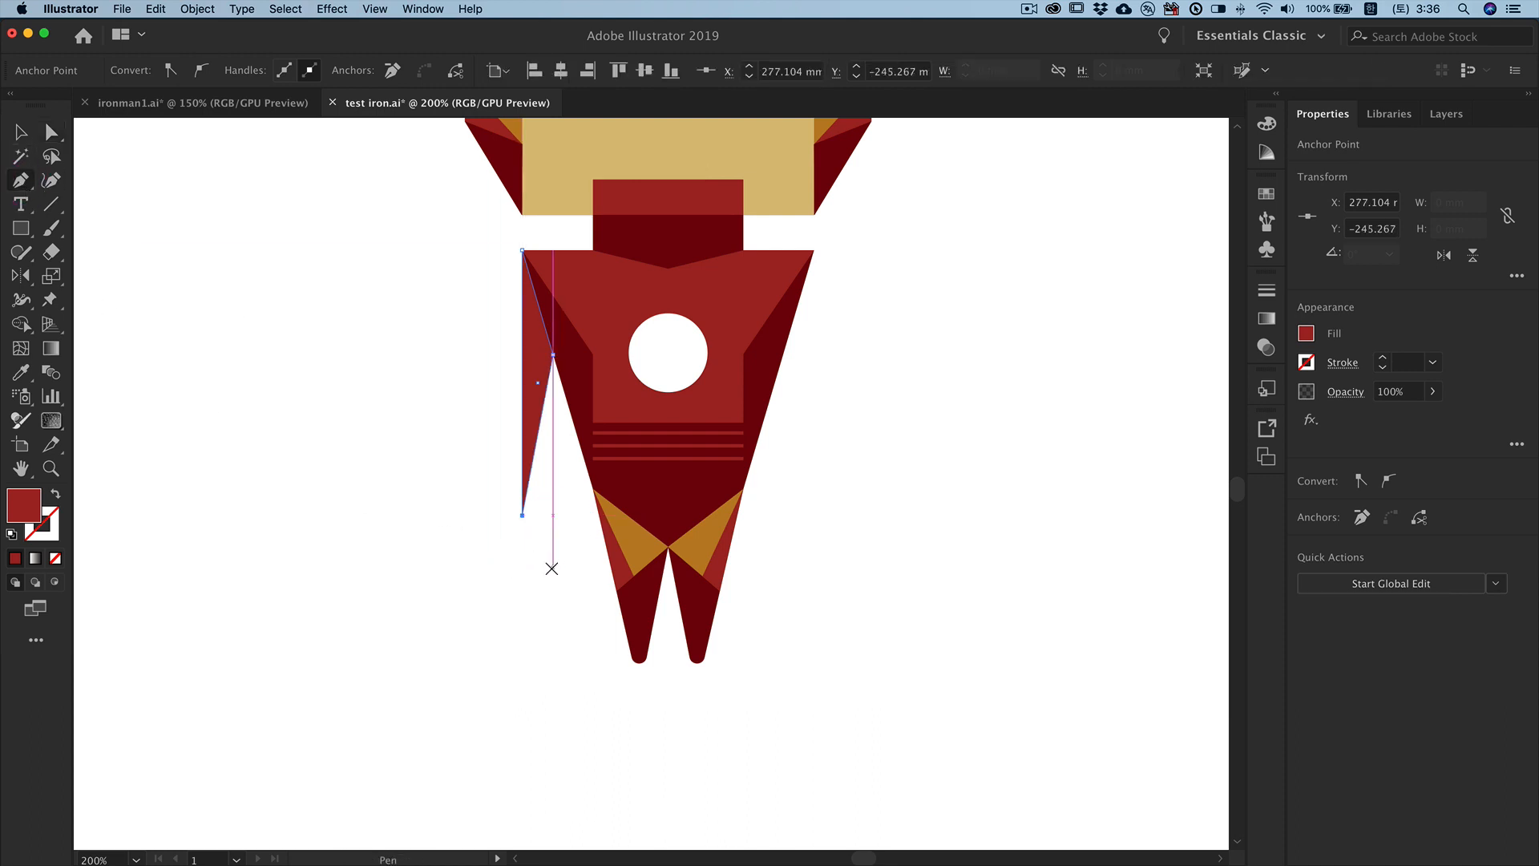
# Step: Shift the arm's lower tip about 14 mm outward and round it with a radius of about 1.6 mm
pyautogui.click(50, 131)
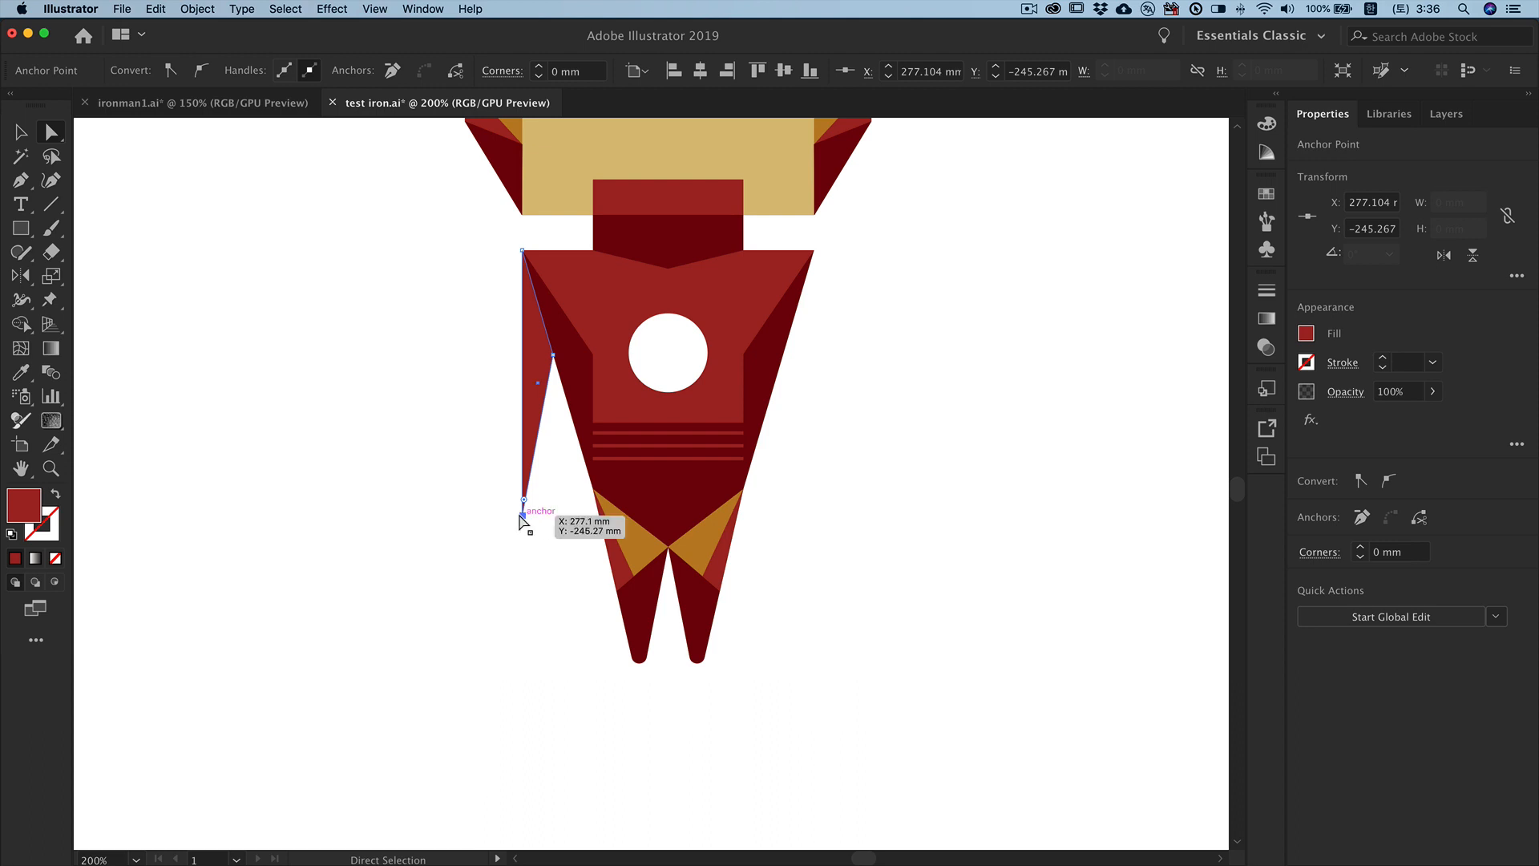
pyautogui.hotkey('shift', 'Left')
pyautogui.hotkey('shift', 'Left')
pyautogui.hotkey('shift', 'Left')
pyautogui.hotkey('shift', 'Left')
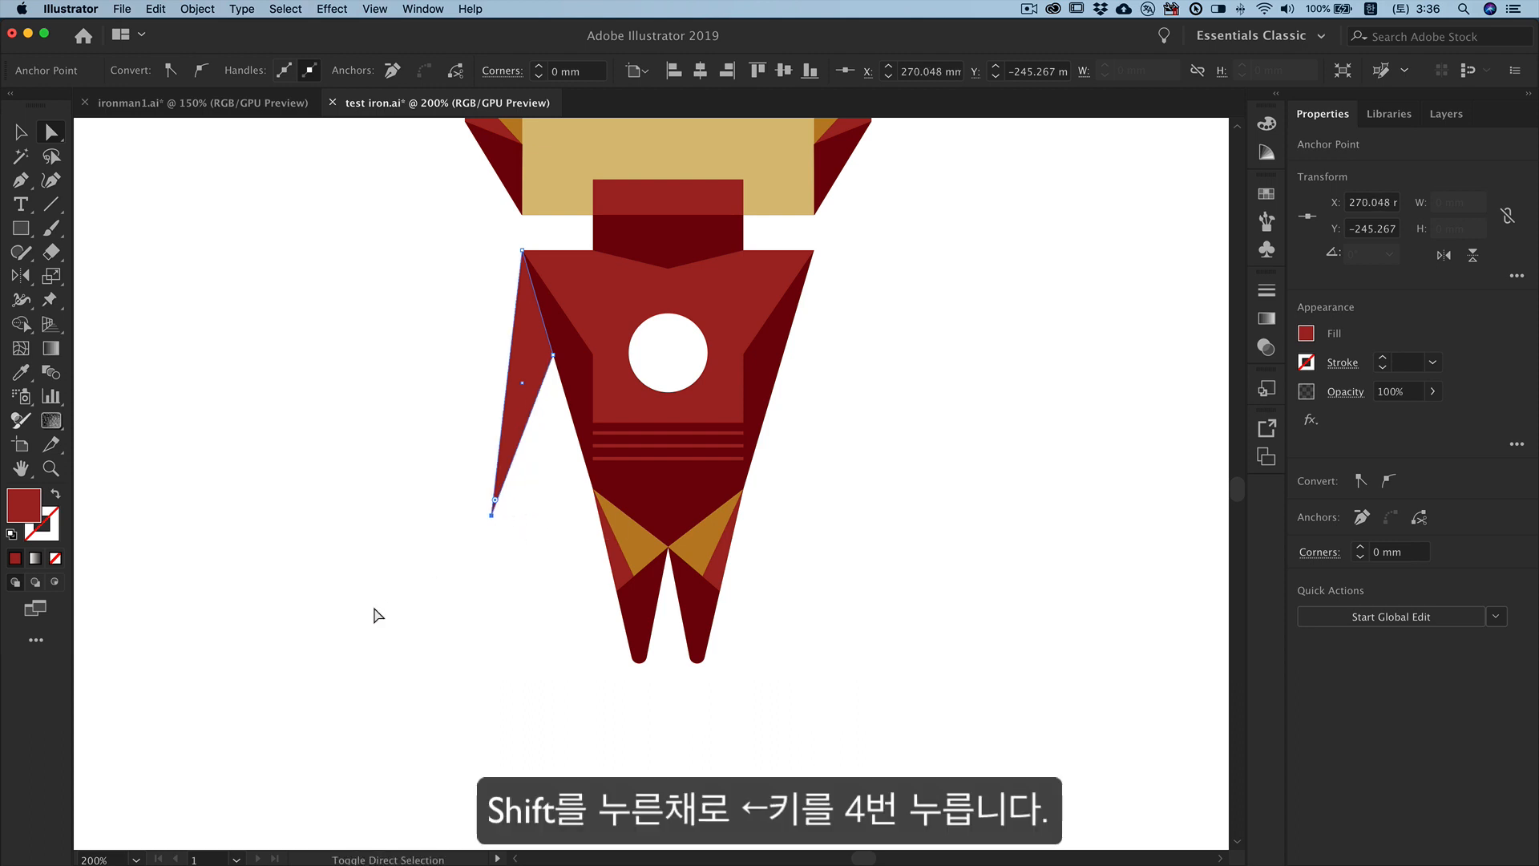
pyautogui.hotkey('shift', 'Left')
pyautogui.hotkey('shift', 'Left')
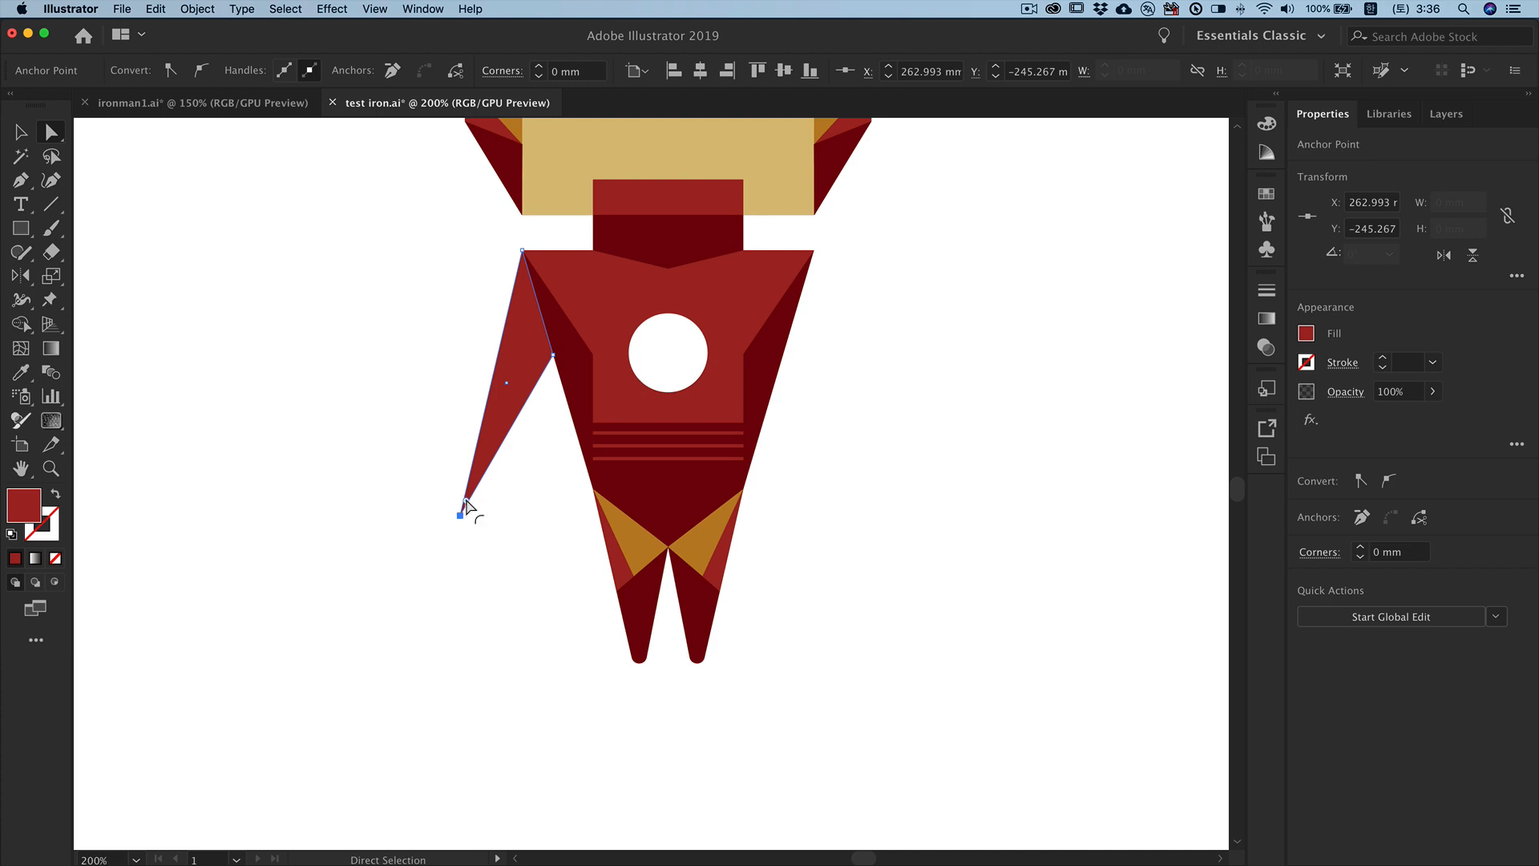
pyautogui.moveTo(466, 500); pyautogui.dragTo(480, 480)
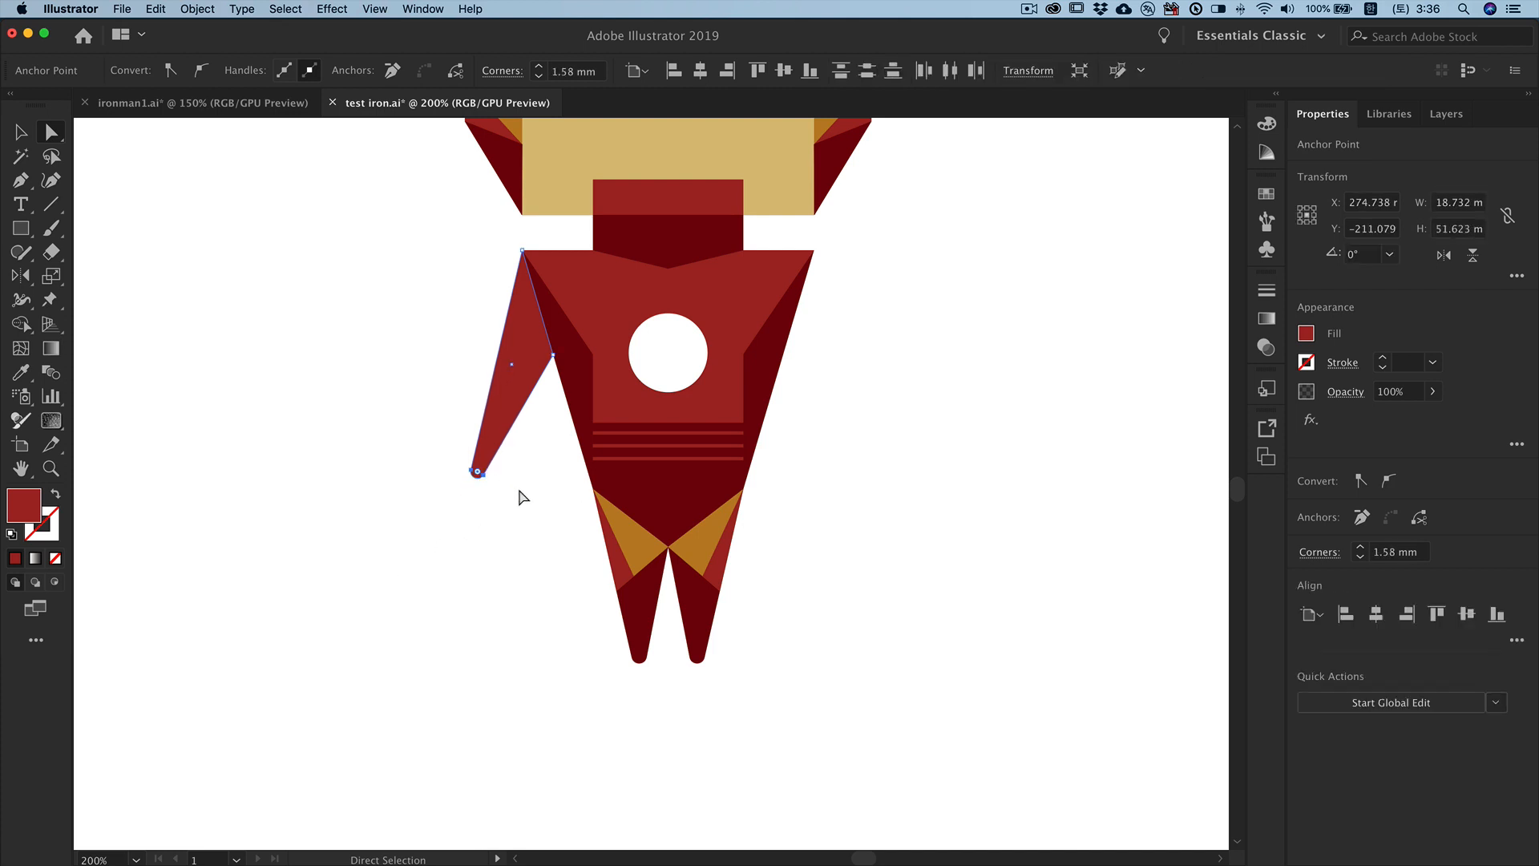
pyautogui.click(522, 498)
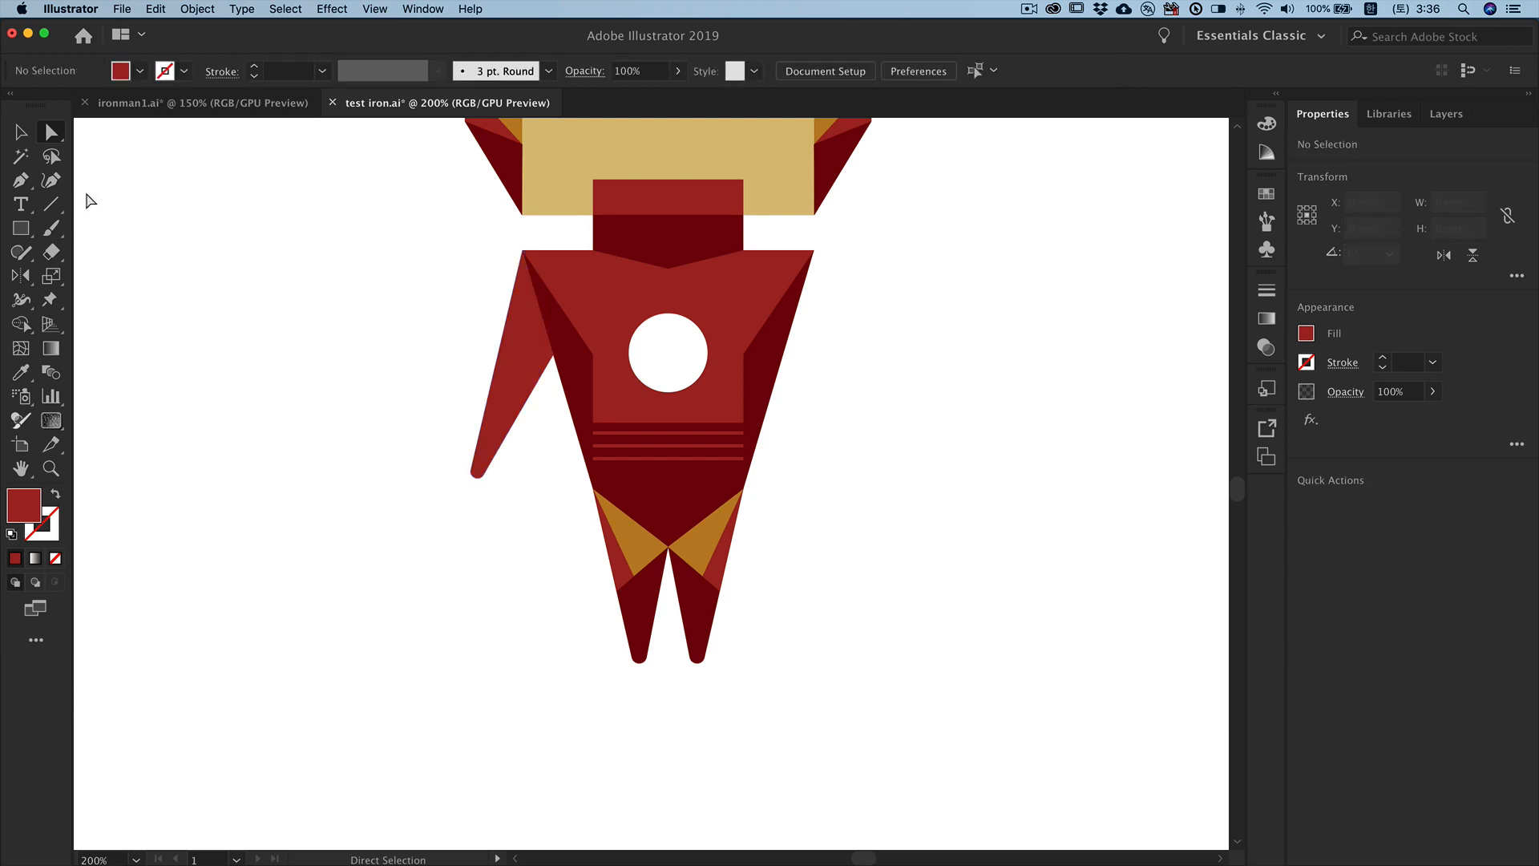
# Step: Draw a narrow triangle about 6.5 mm wide and 27.6 mm high along the arm's outer edge, starting at the shoulder corner
pyautogui.click(20, 181)
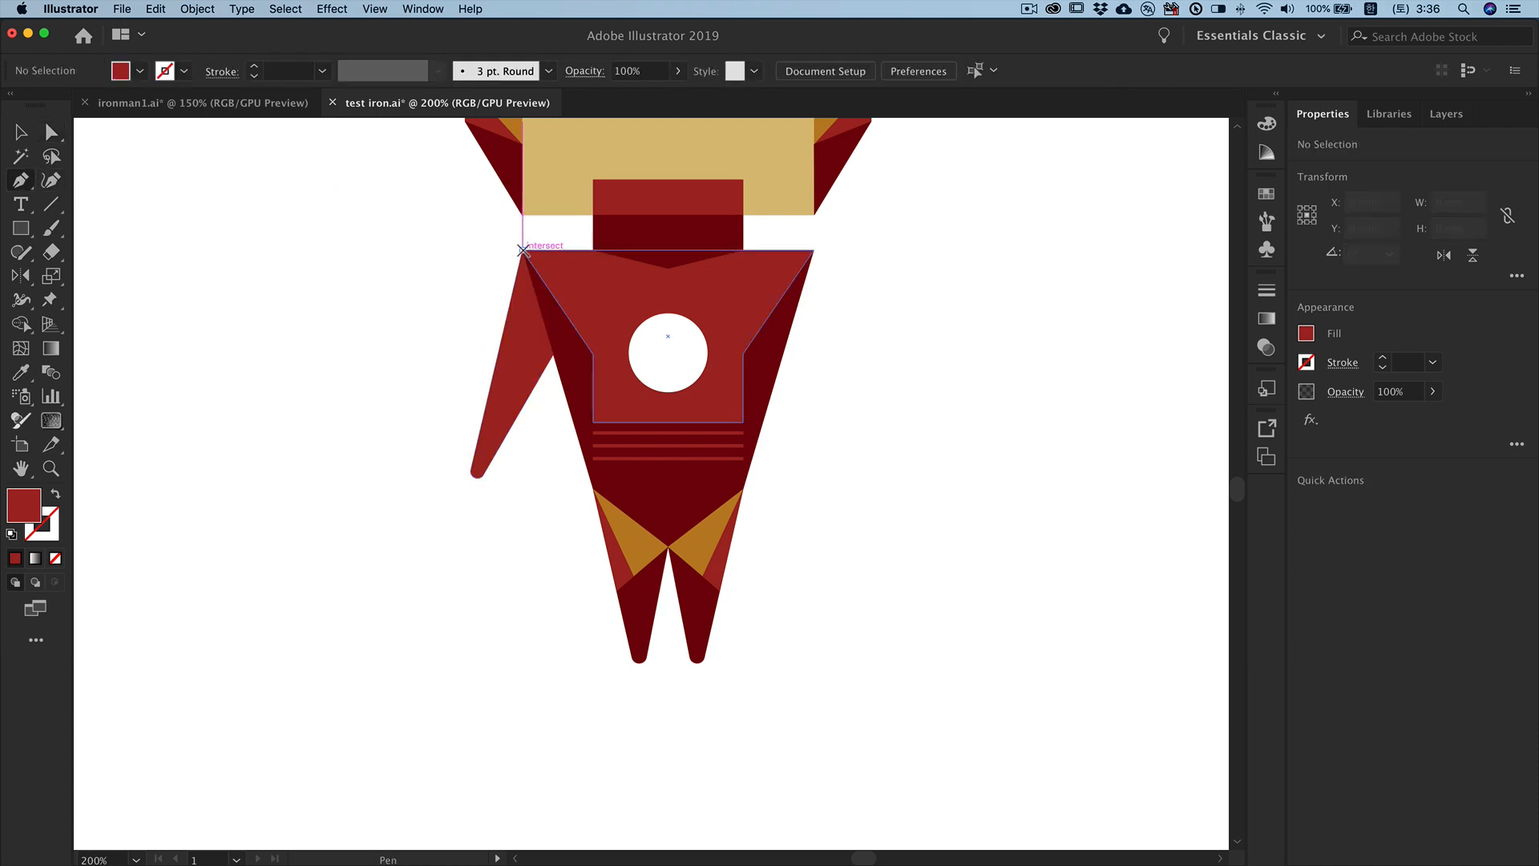
pyautogui.click(522, 250)
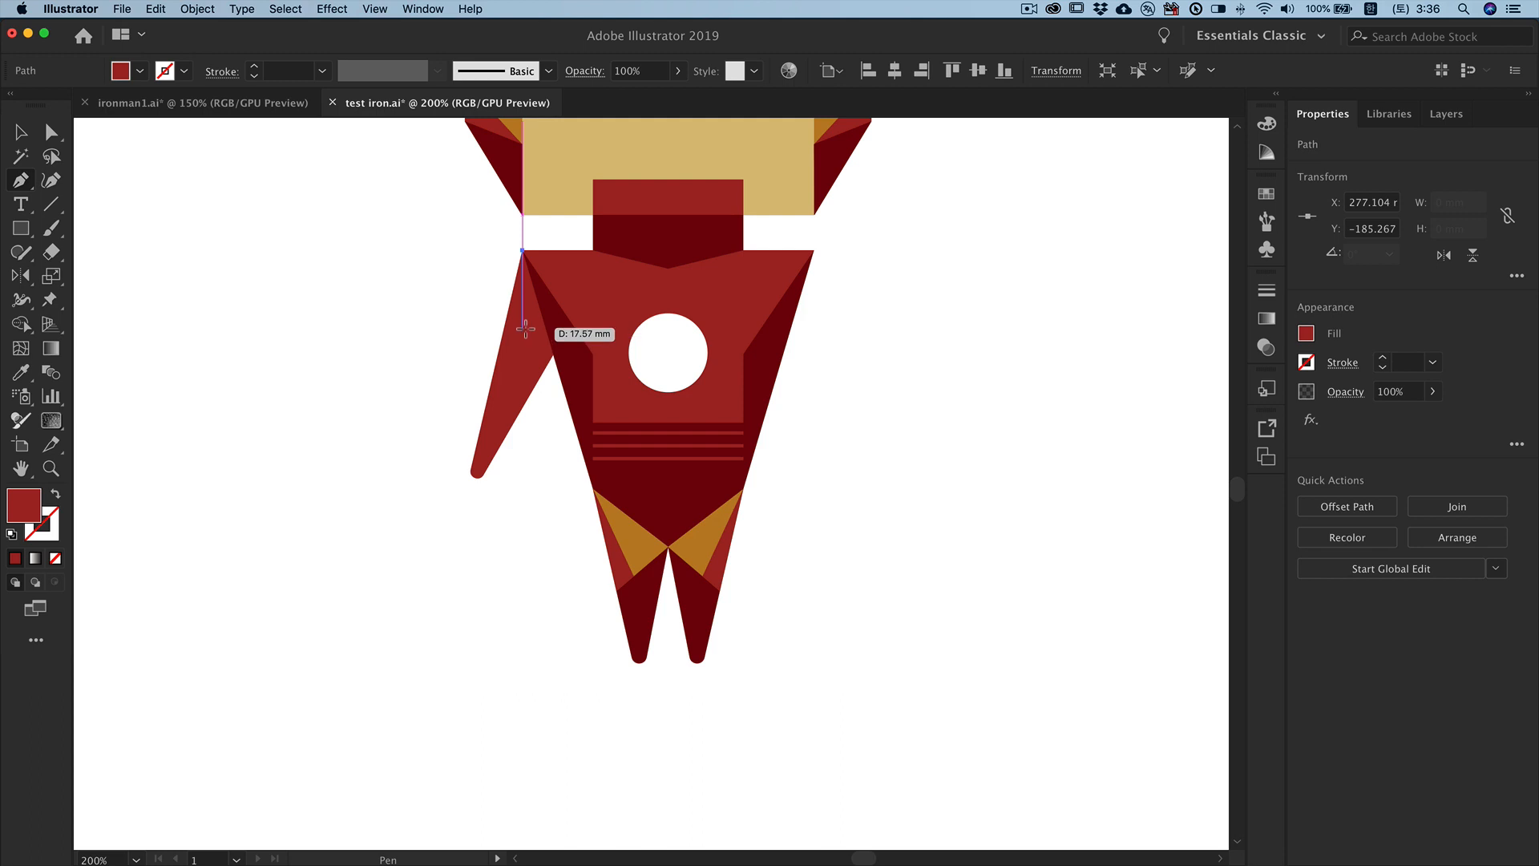
pyautogui.click(524, 328)
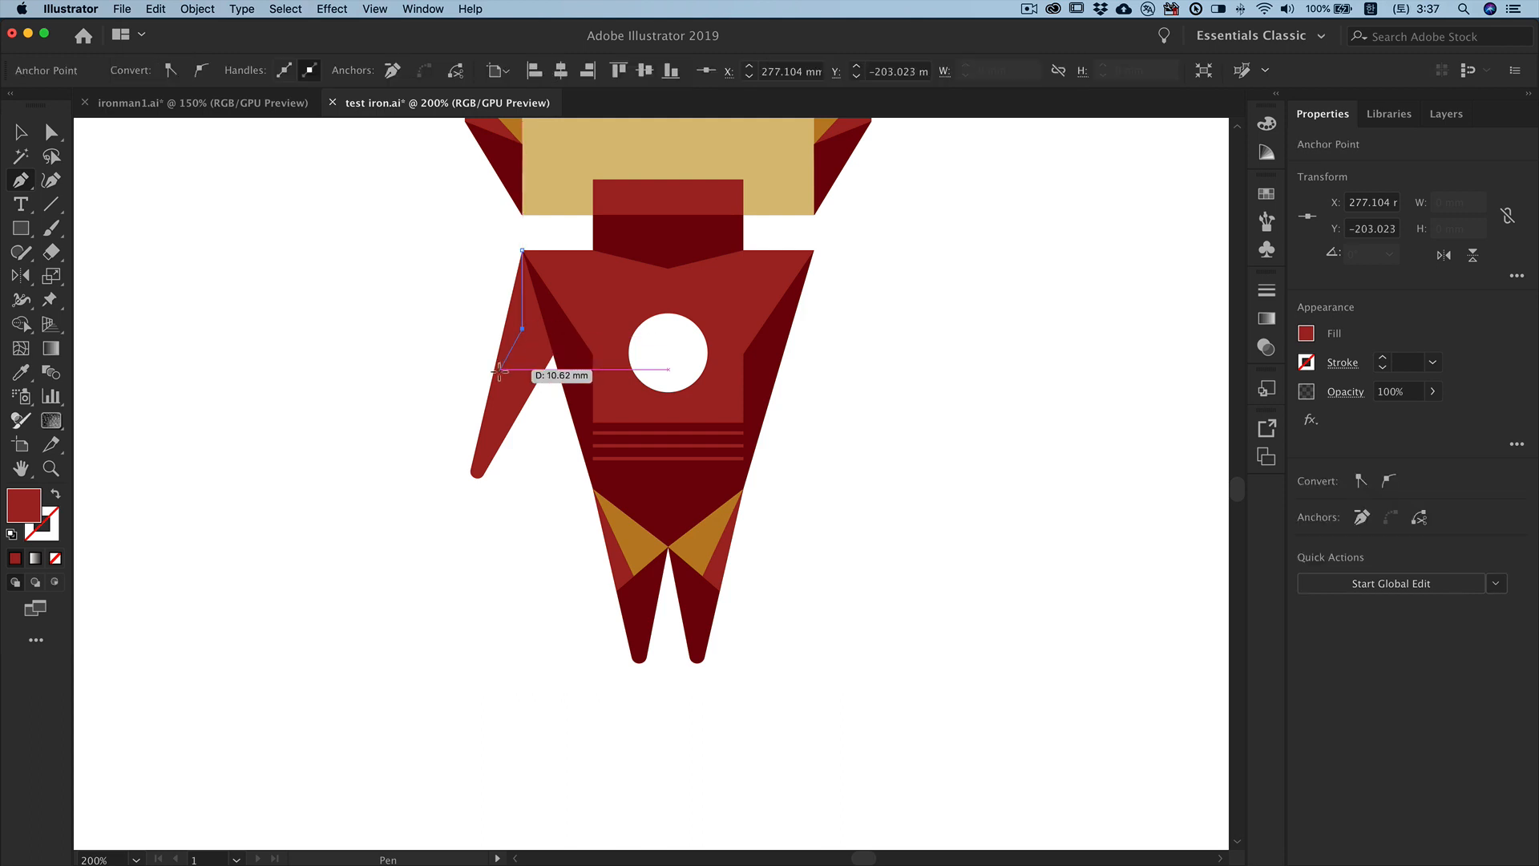
pyautogui.click(491, 373)
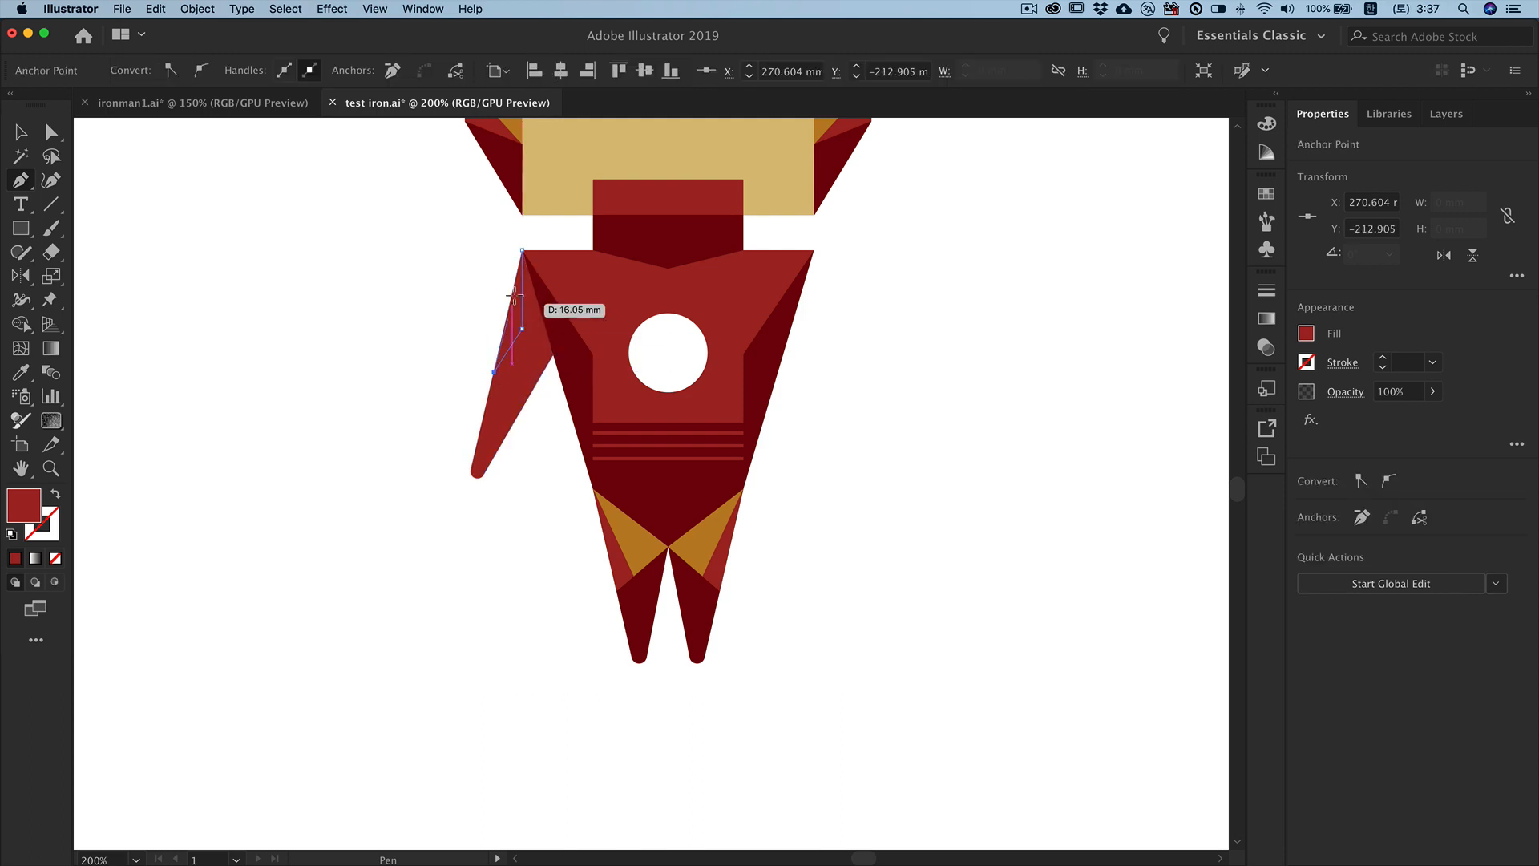
pyautogui.click(522, 251)
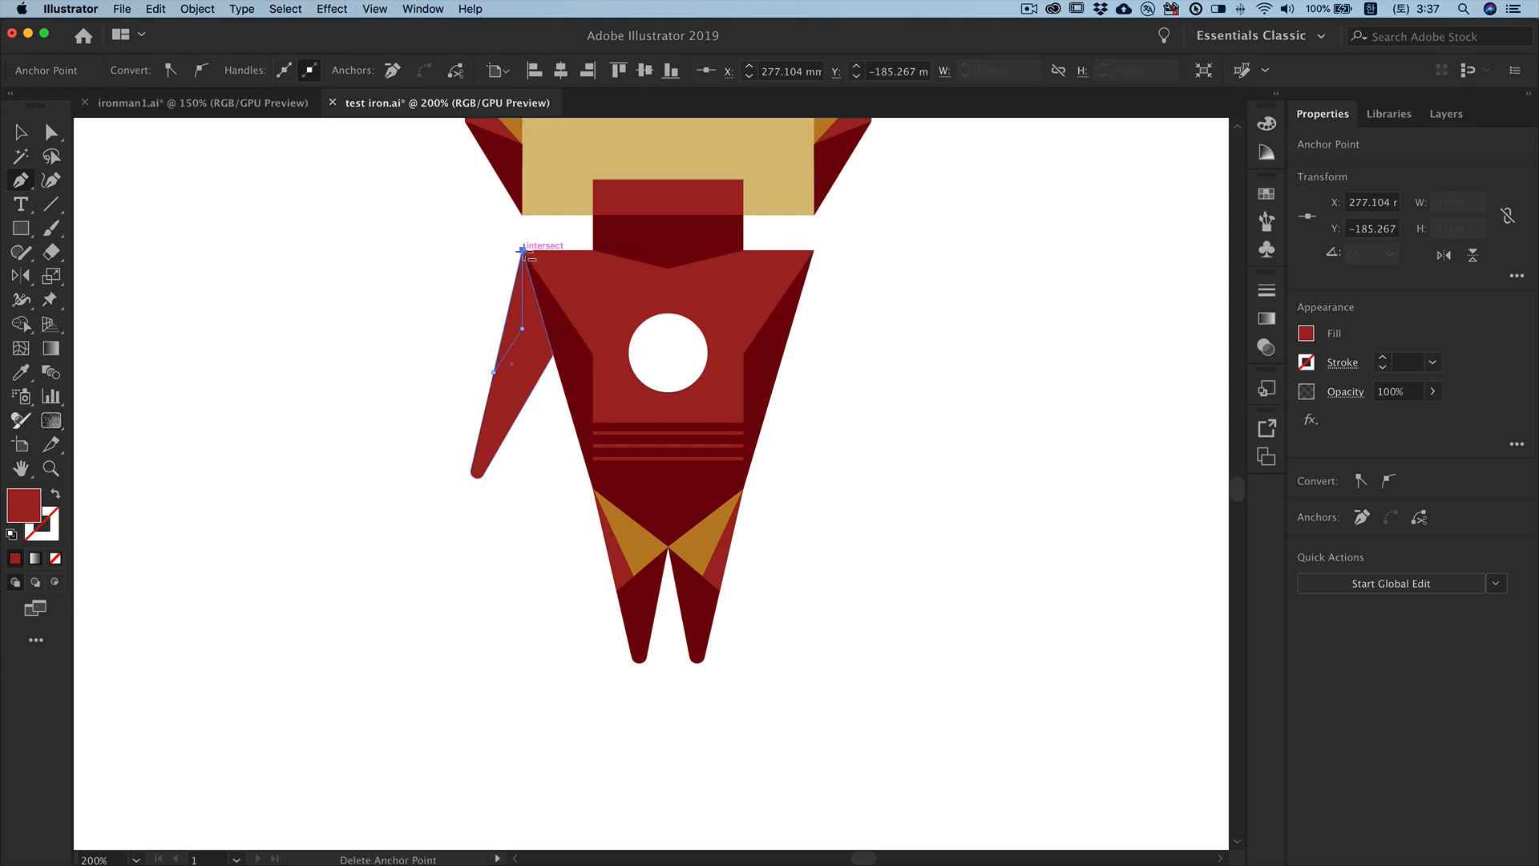
# Step: Give the narrow arm triangle the brownish orange fill from the side of the mask
pyautogui.click(22, 373)
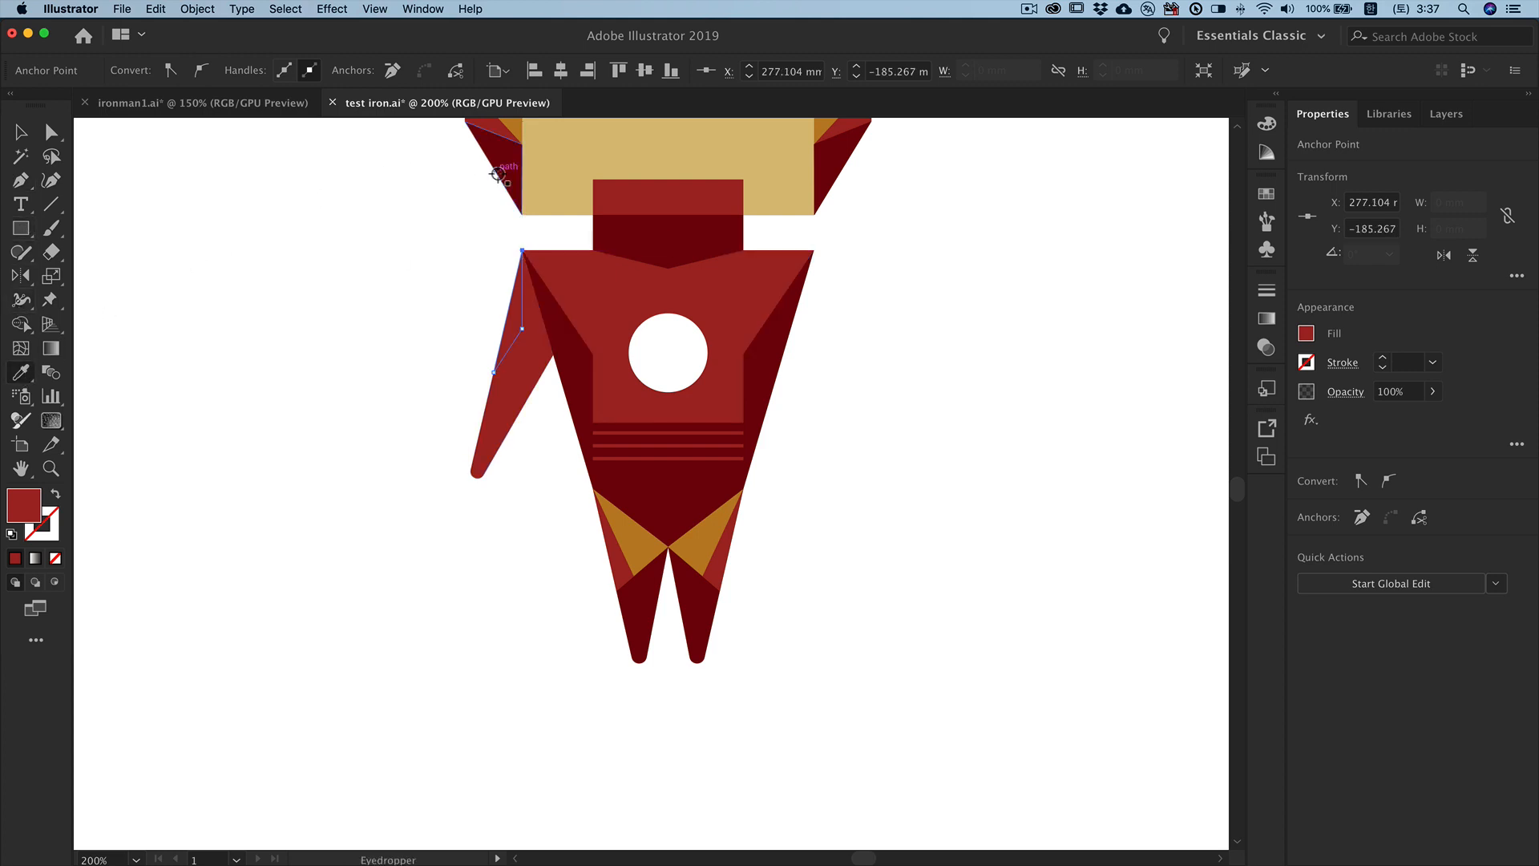
pyautogui.click(516, 125)
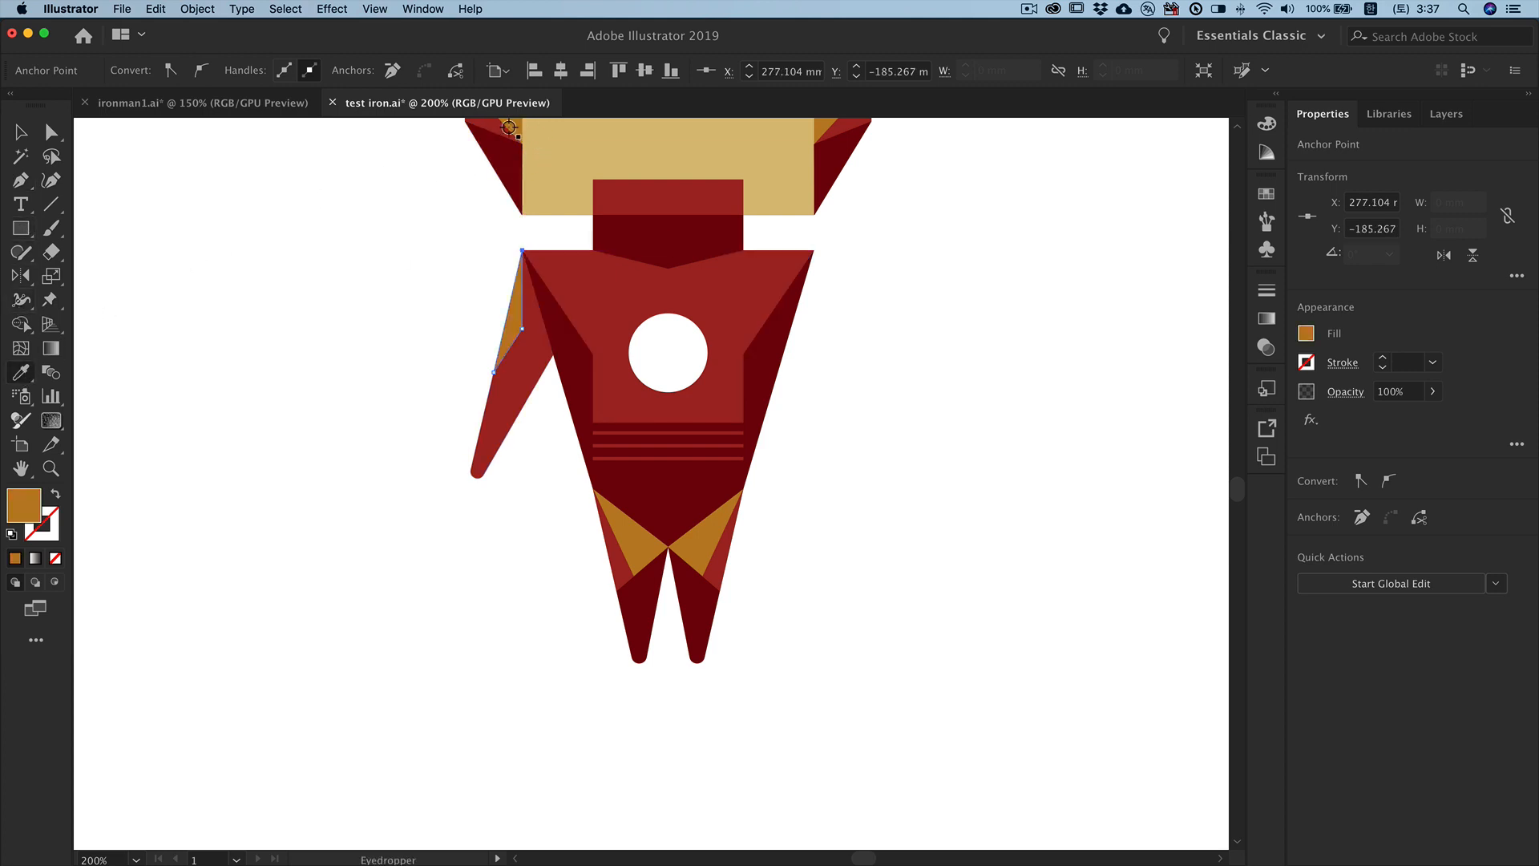
pyautogui.press('v')
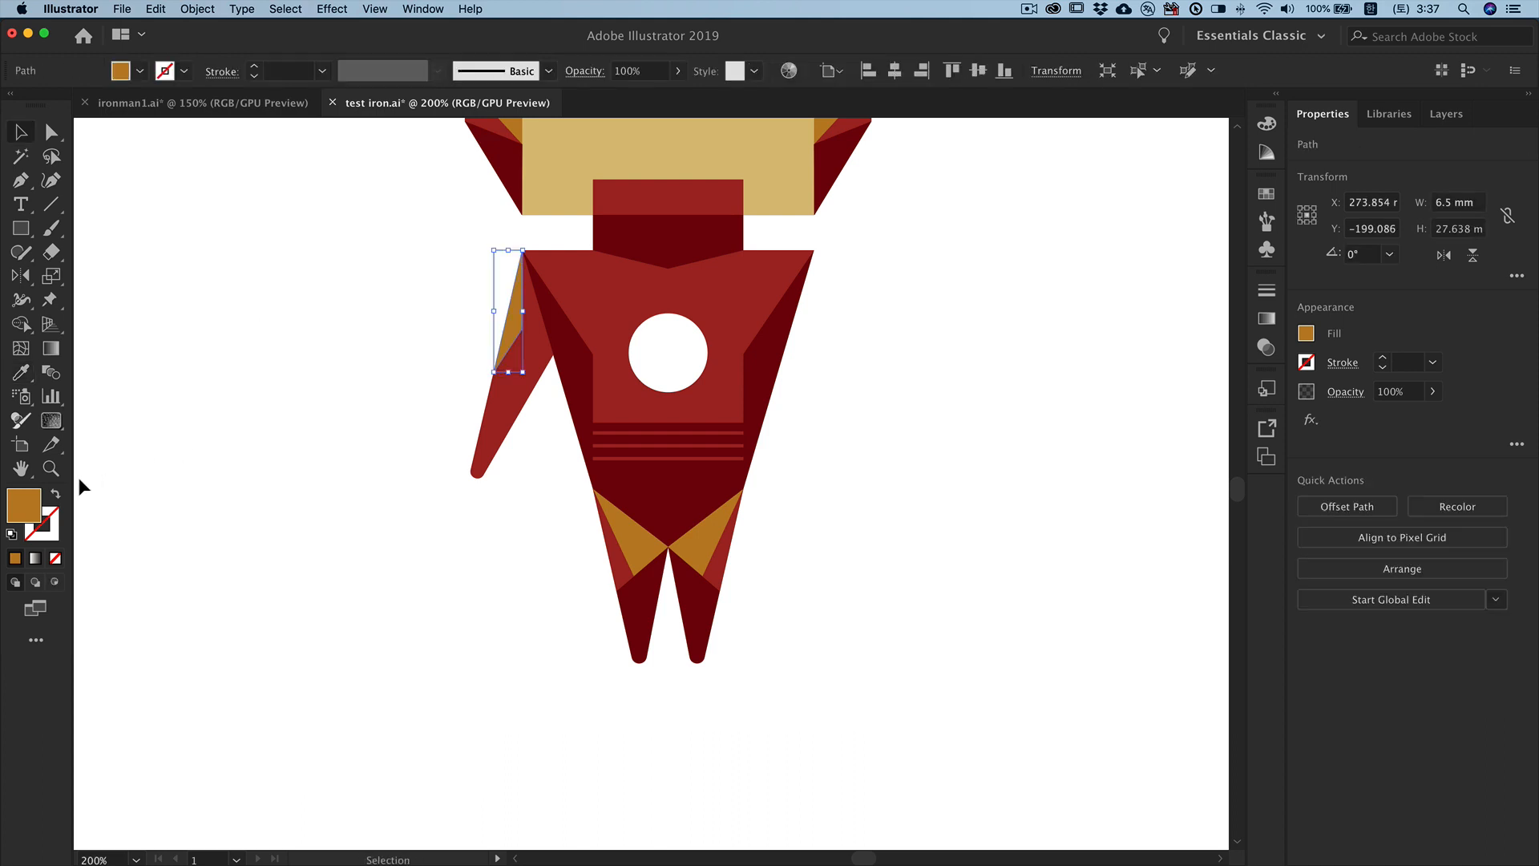
# Step: Fill the narrow arm triangle with the mask's light gold
pyautogui.click(21, 374)
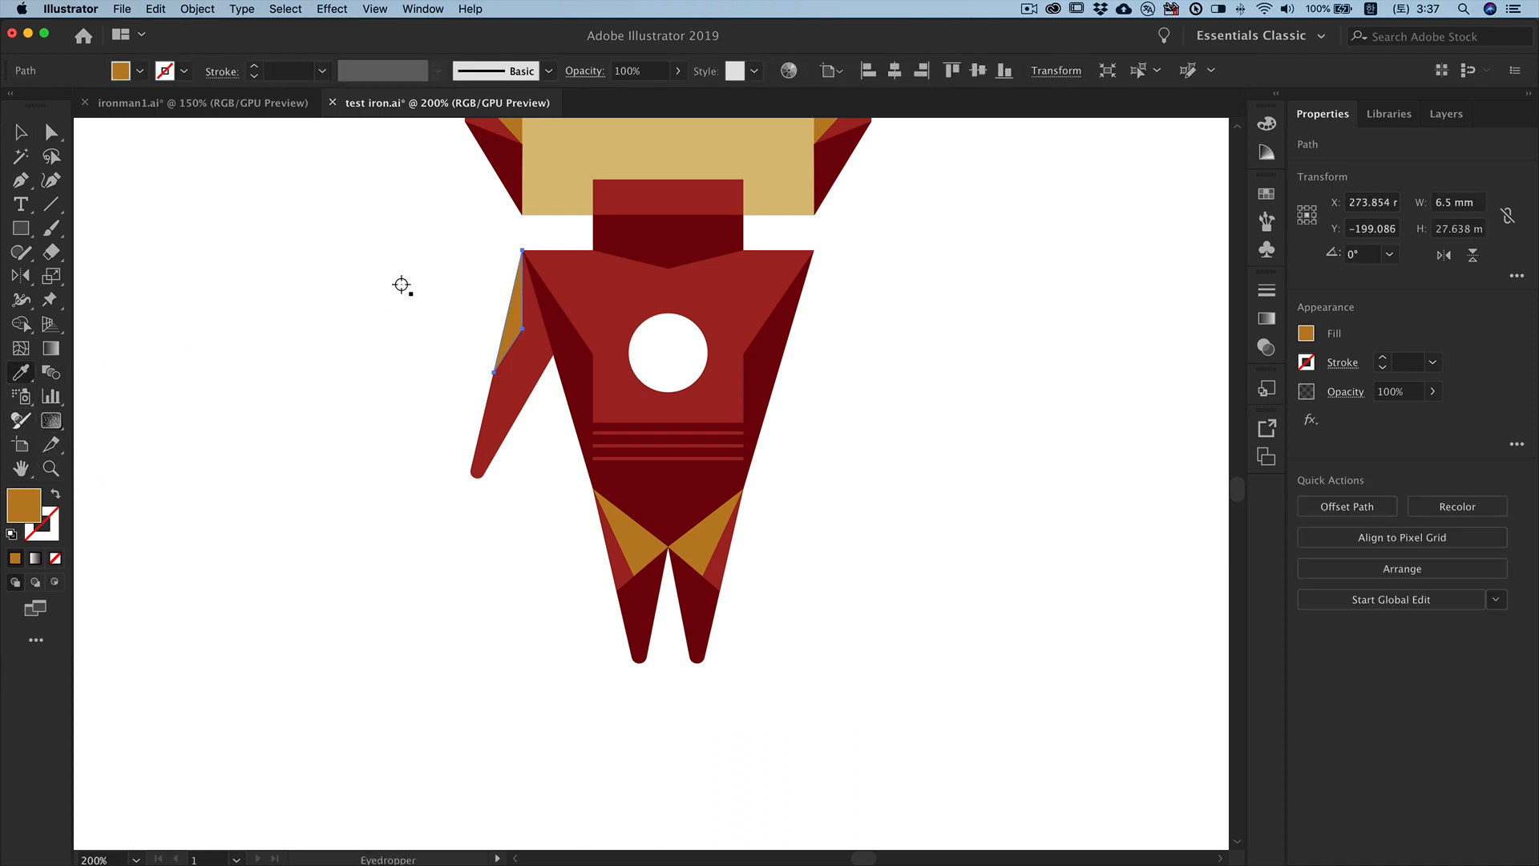
pyautogui.click(558, 186)
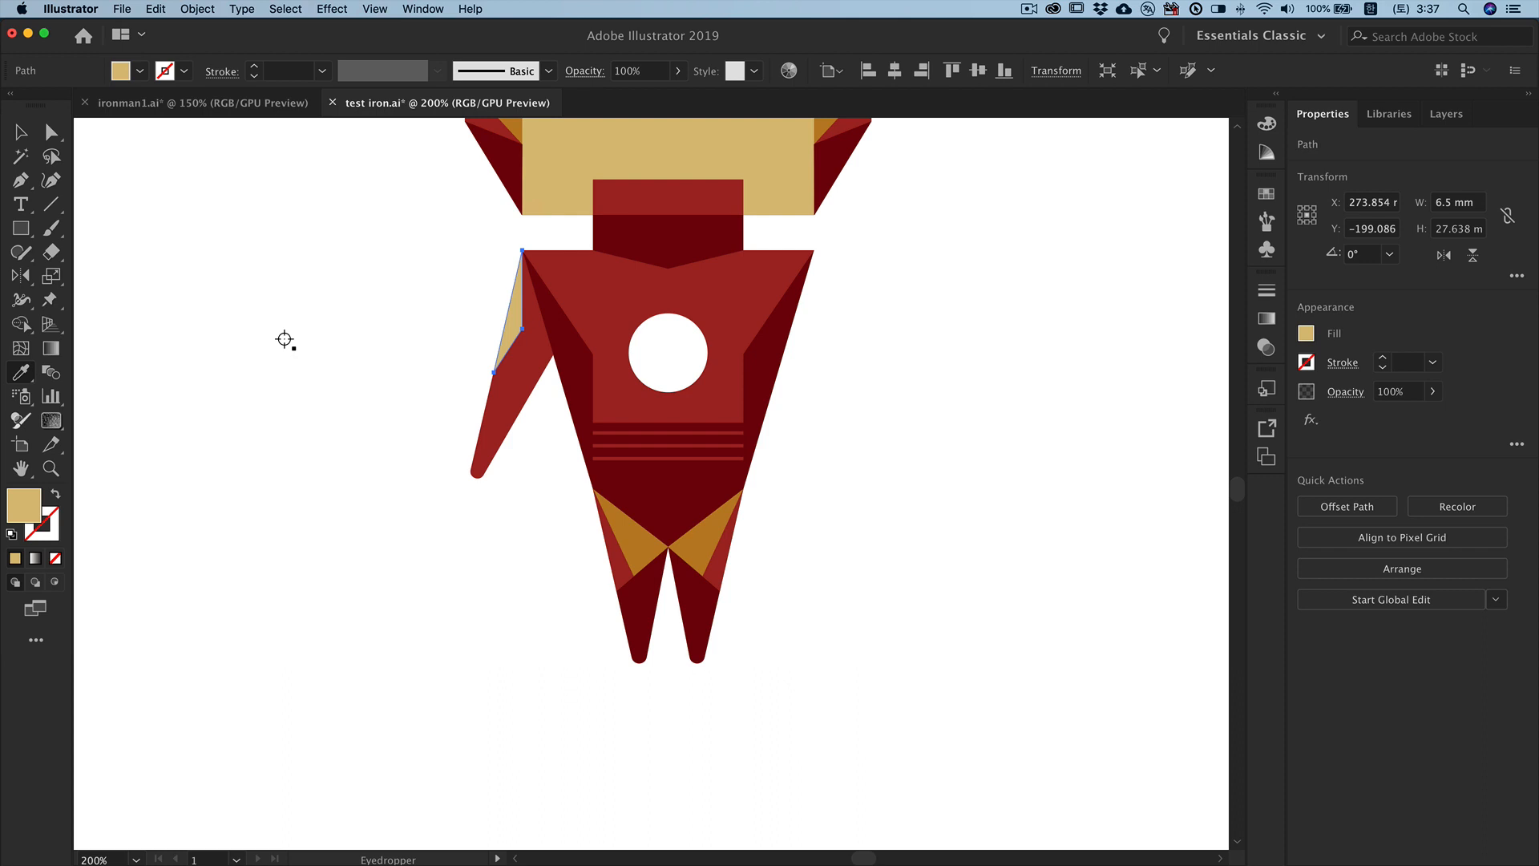
# Step: Draw a larger triangle from the arm's outer edge to the armpit and shoulder corner, and fill it with the mask's brownish orange
pyautogui.click(21, 181)
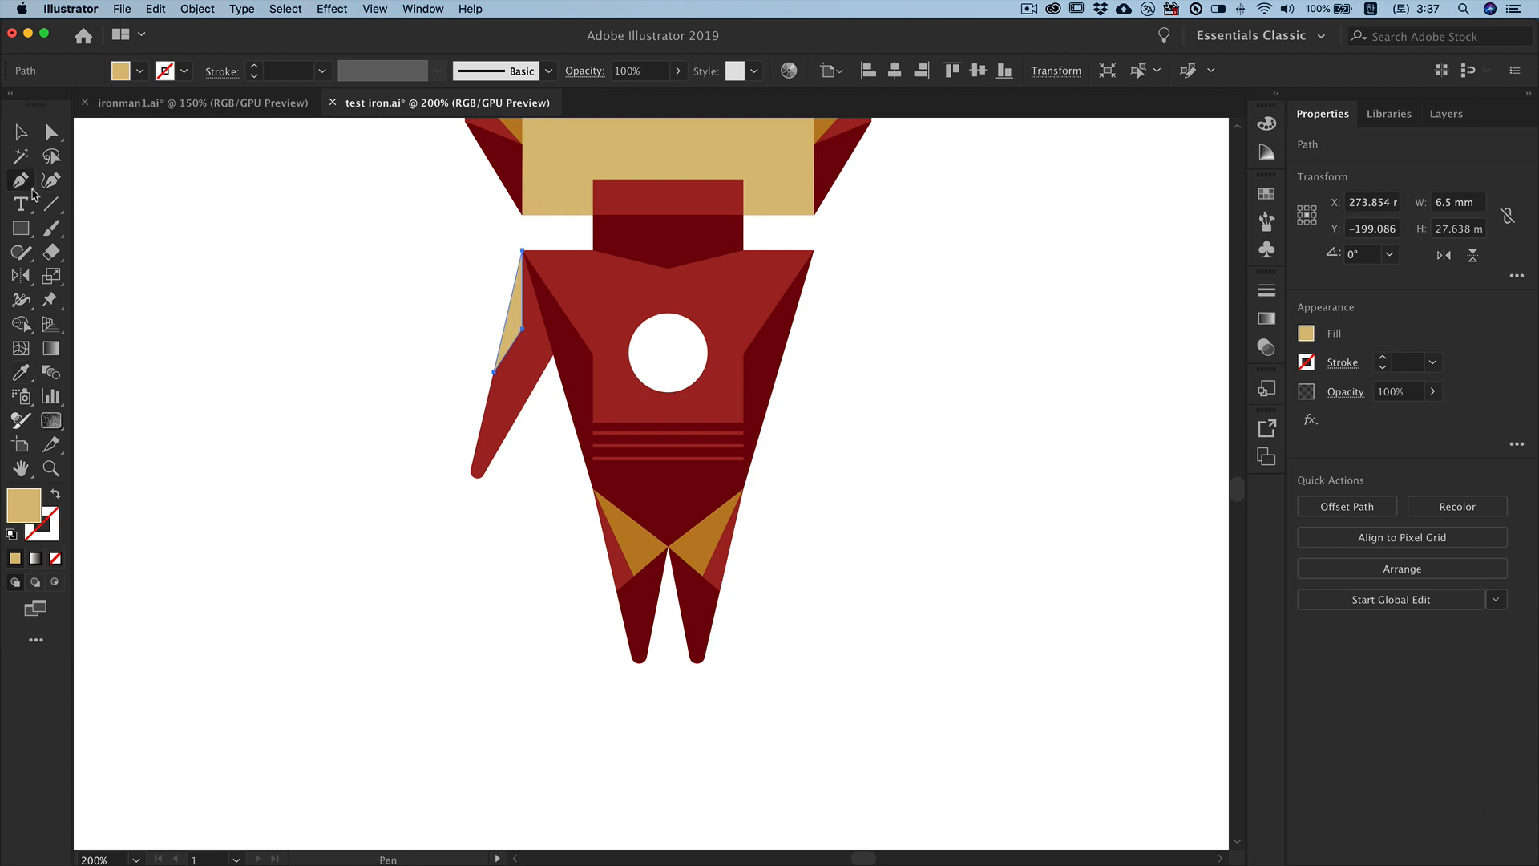
pyautogui.click(479, 433)
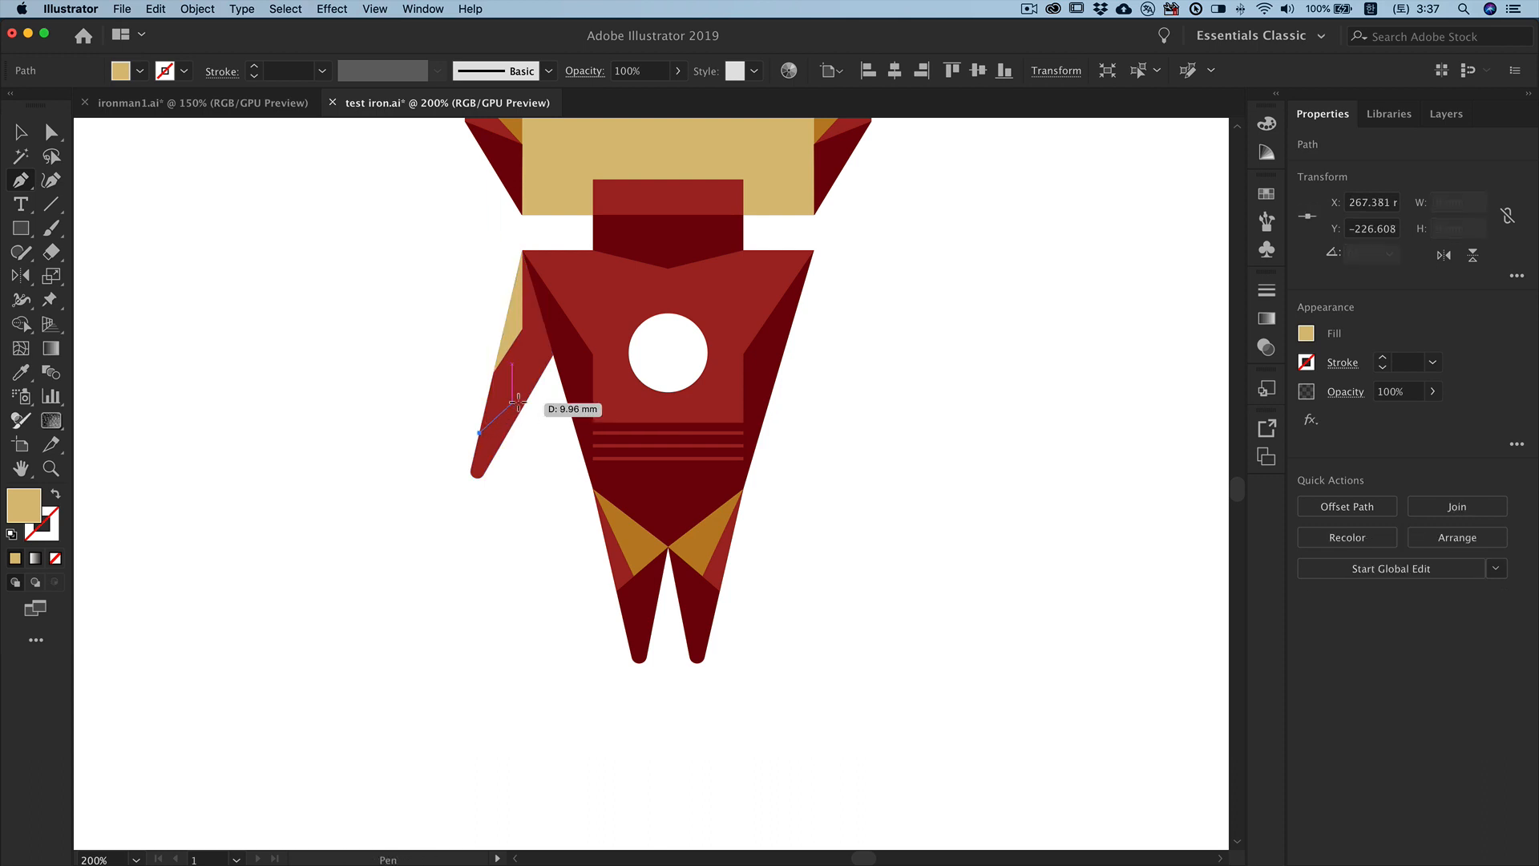
pyautogui.click(553, 354)
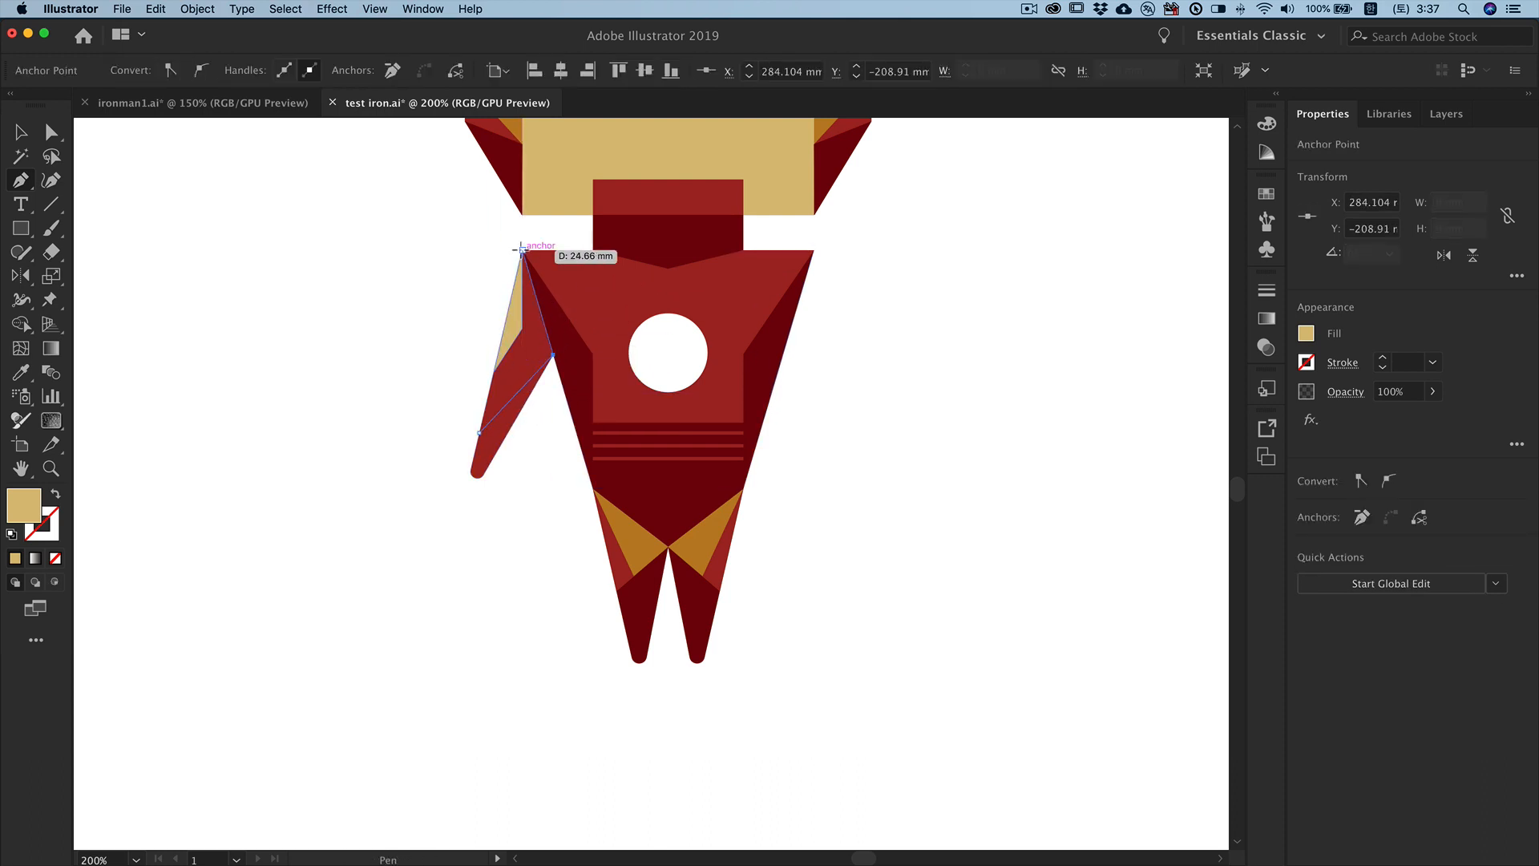
pyautogui.click(522, 250)
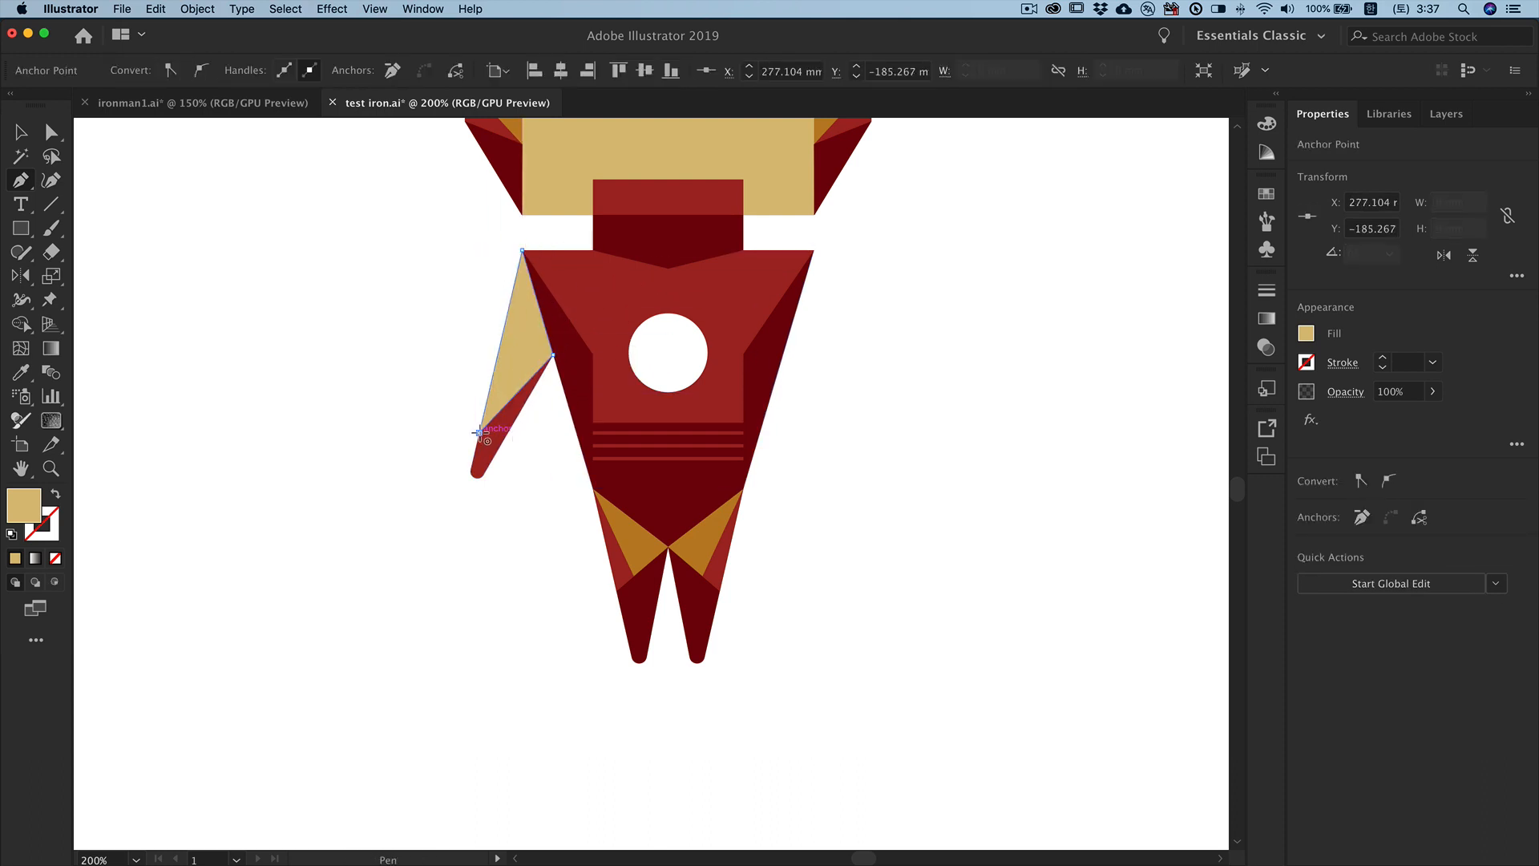
pyautogui.click(479, 433)
pyautogui.press('i')
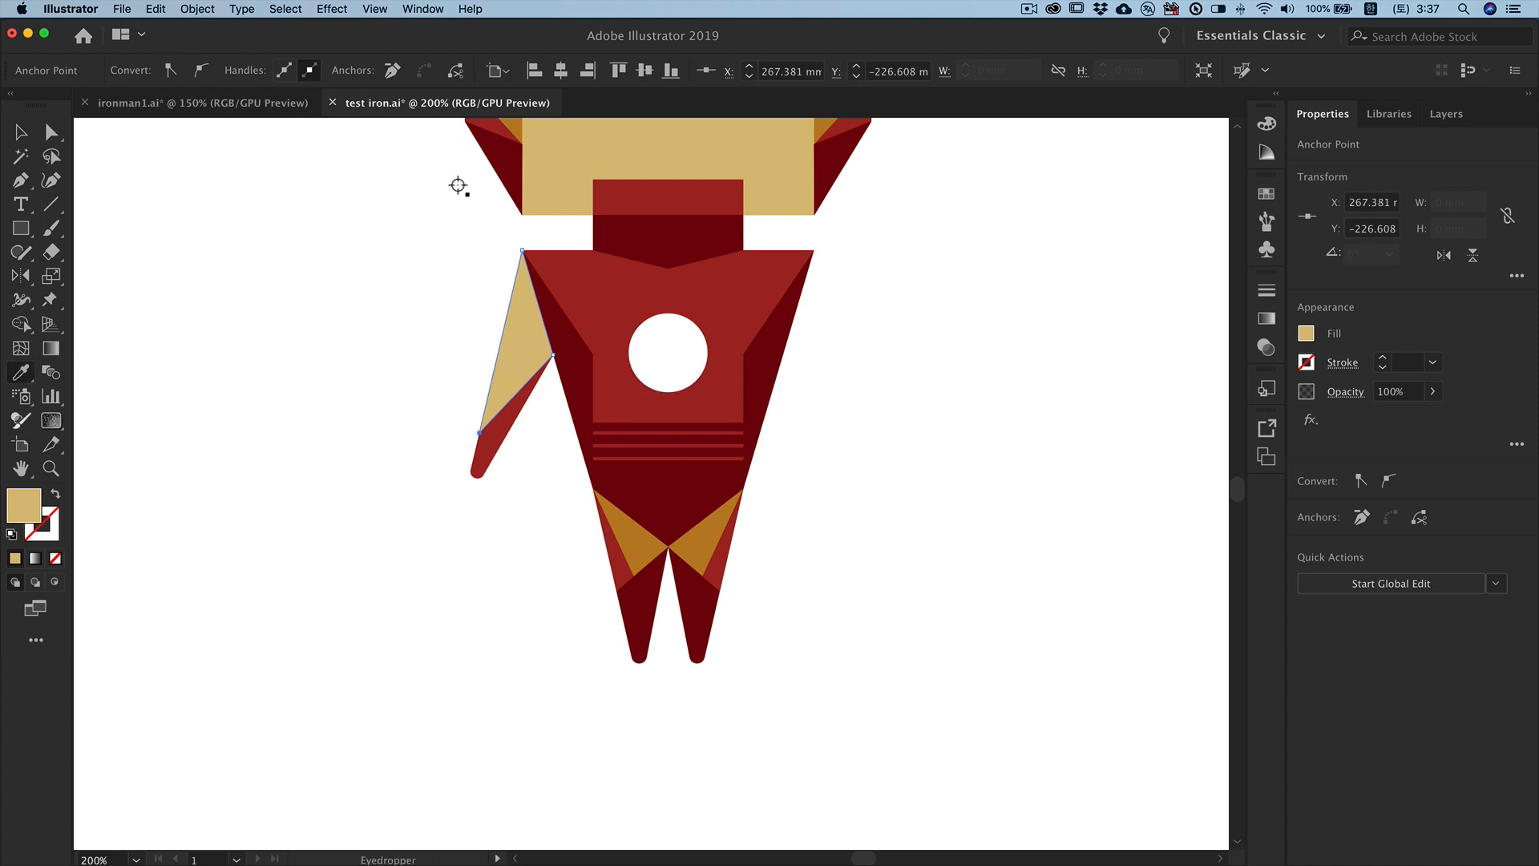
pyautogui.click(513, 125)
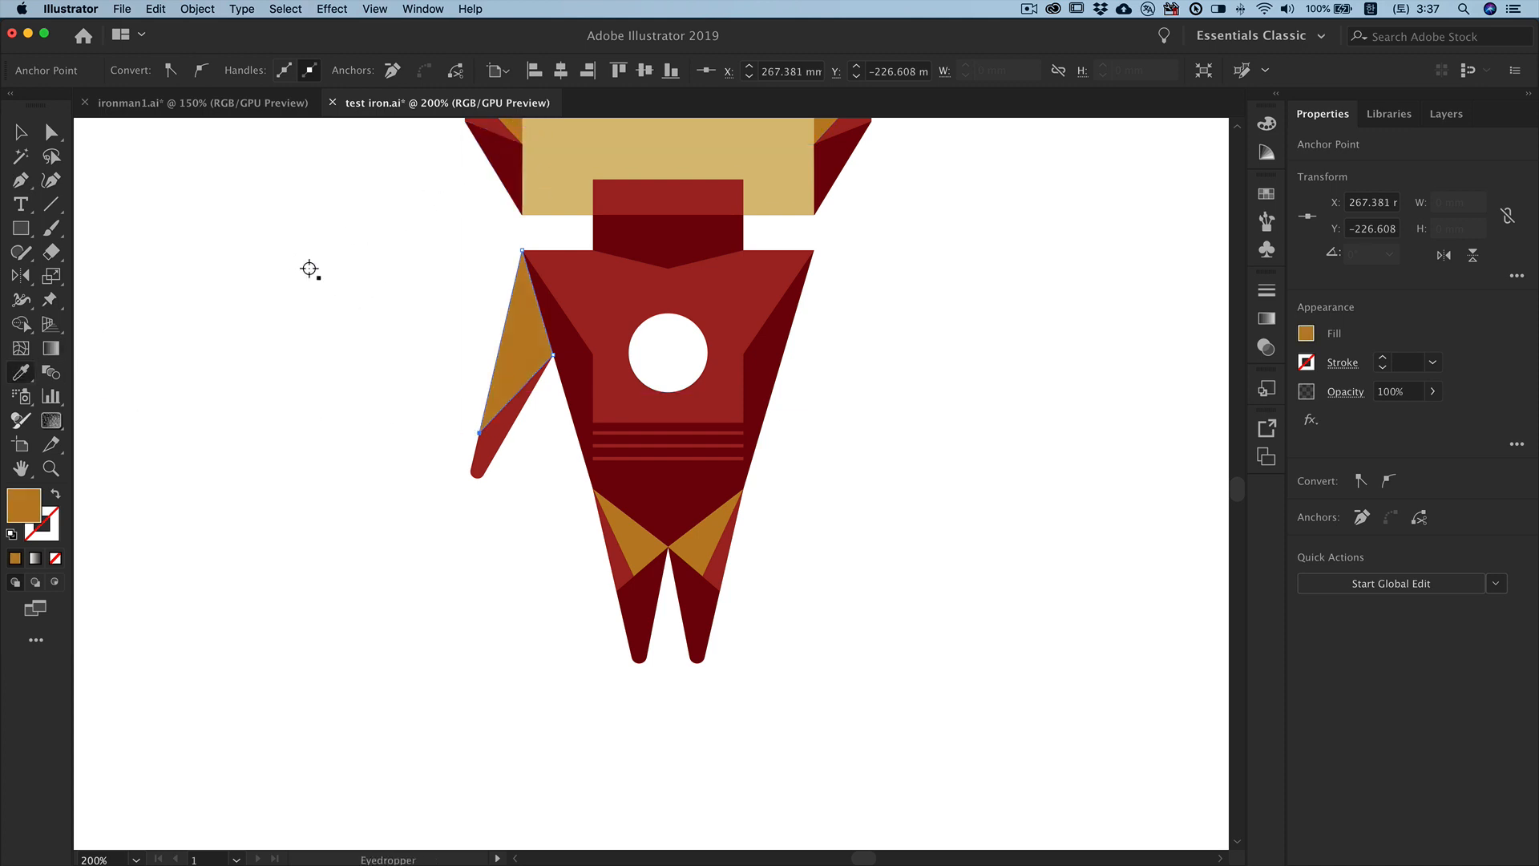
# Step: Bring the light gold arm triangle in front of the brownish orange one
pyautogui.click(21, 132)
pyautogui.click(444, 458)
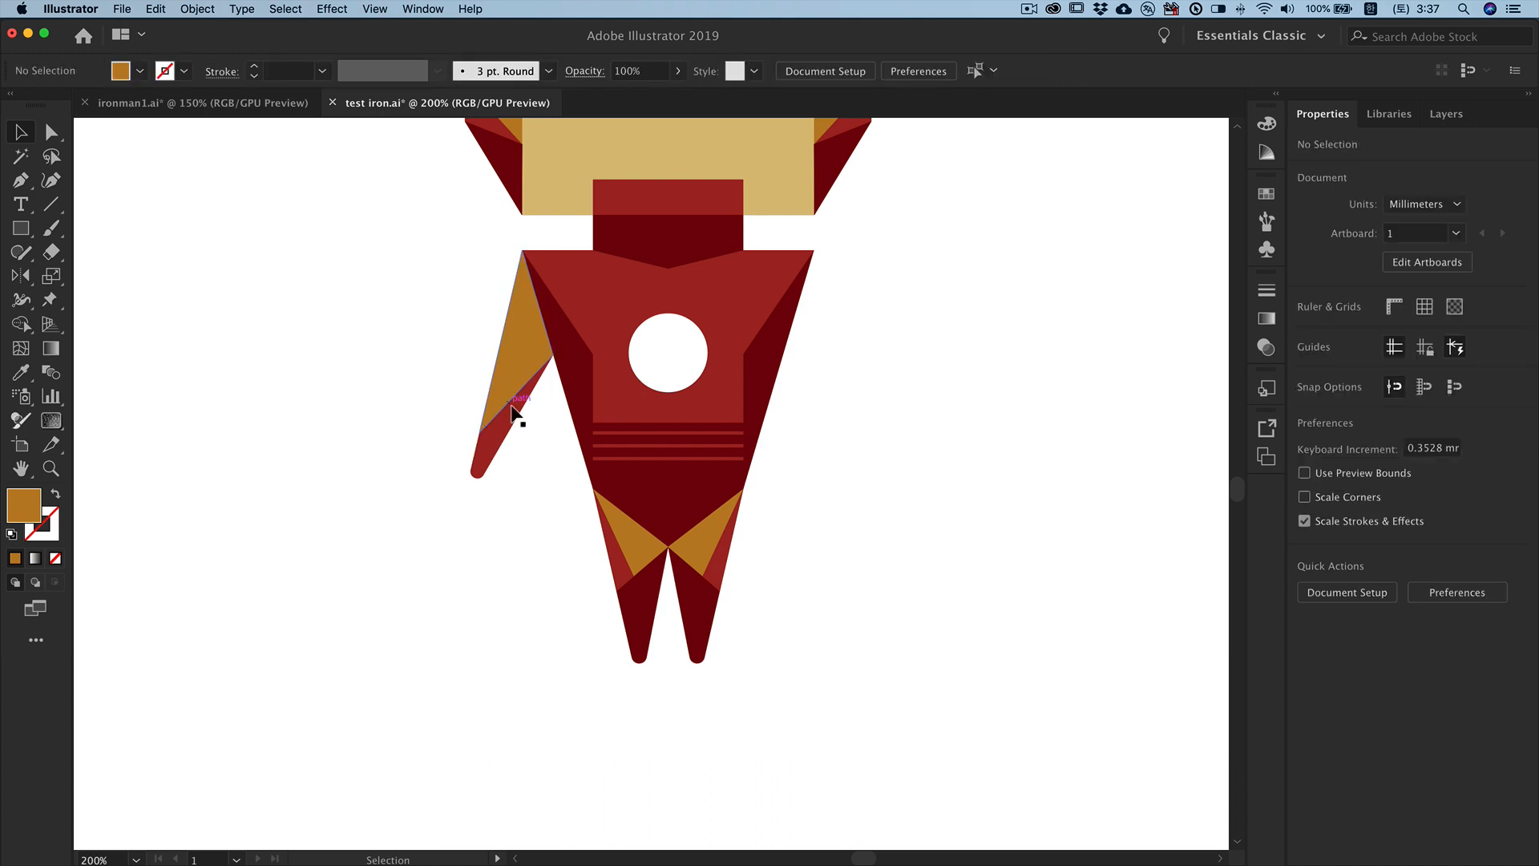
pyautogui.click(518, 332)
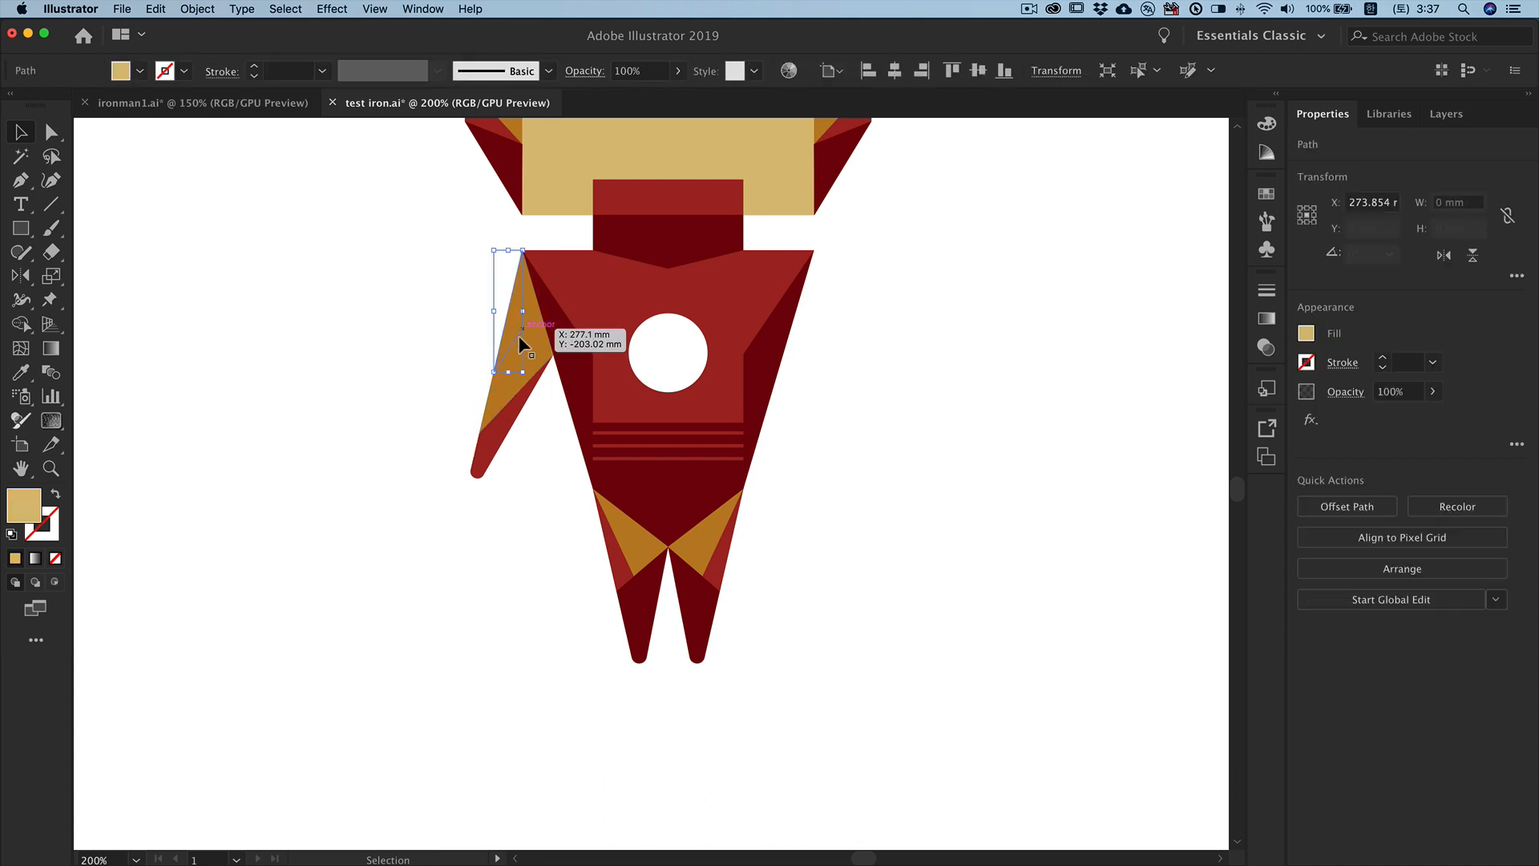
pyautogui.press('super+shift+bracketright')
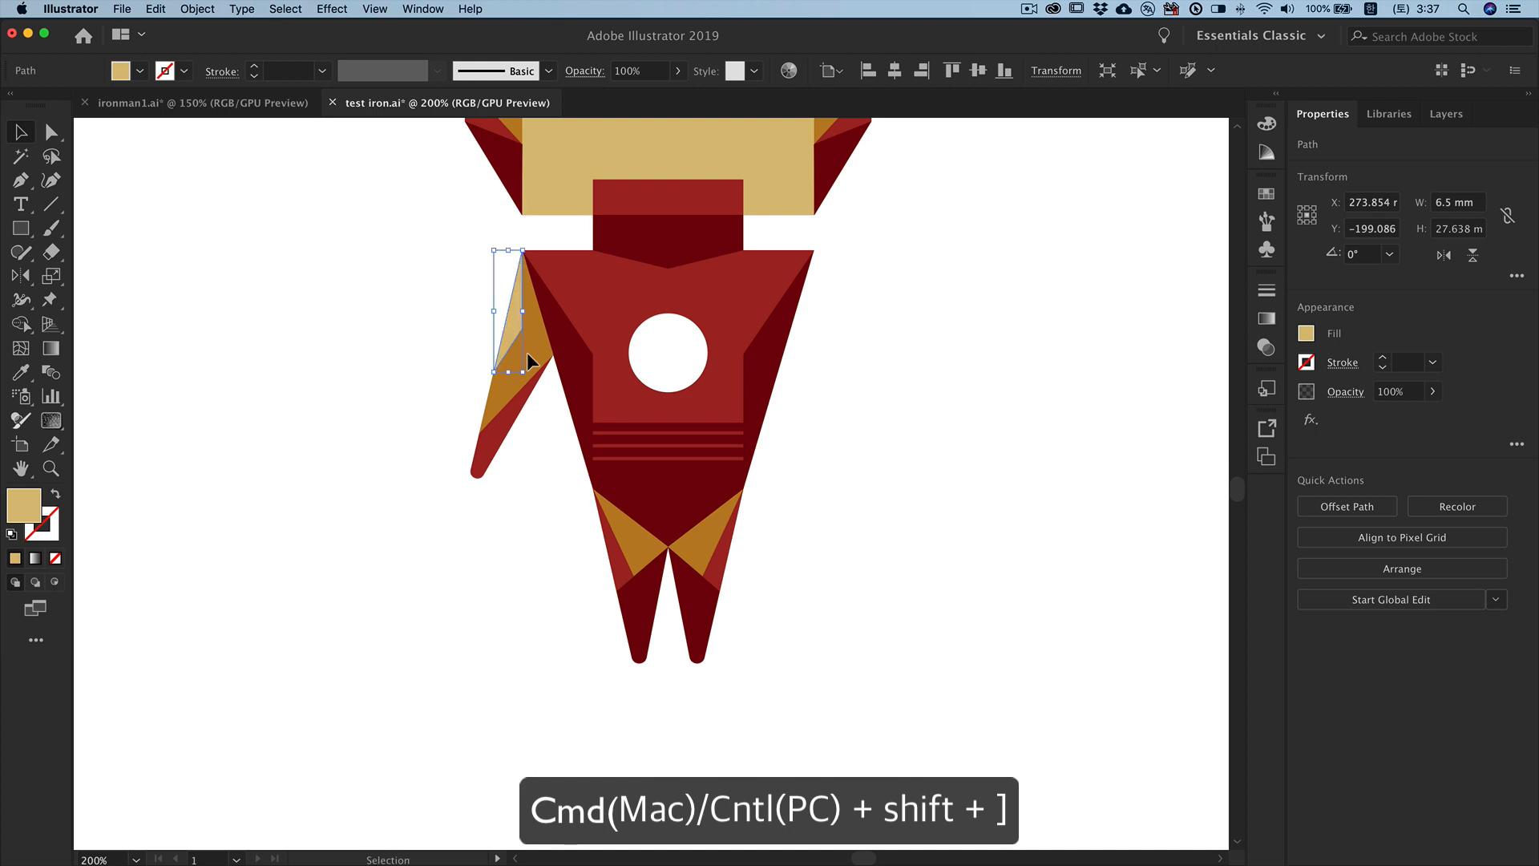
pyautogui.click(419, 424)
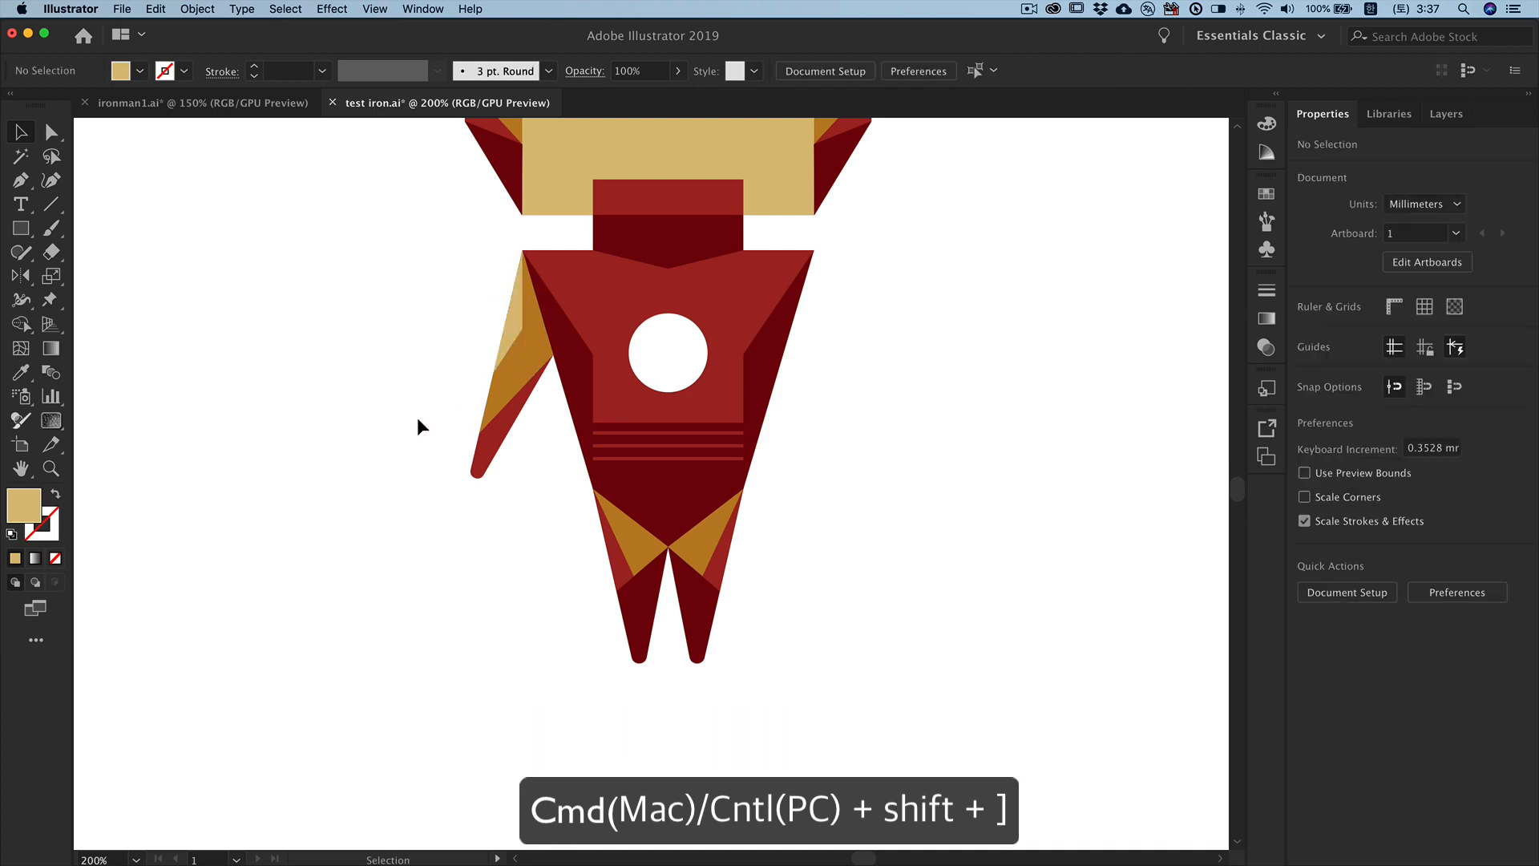
# Step: Copy the arm and its two triangles reflected about the vertical axis, and place the copy at the torso's upper-right corner
pyautogui.moveTo(464, 353); pyautogui.dragTo(522, 513)
pyautogui.doubleClick(20, 275)
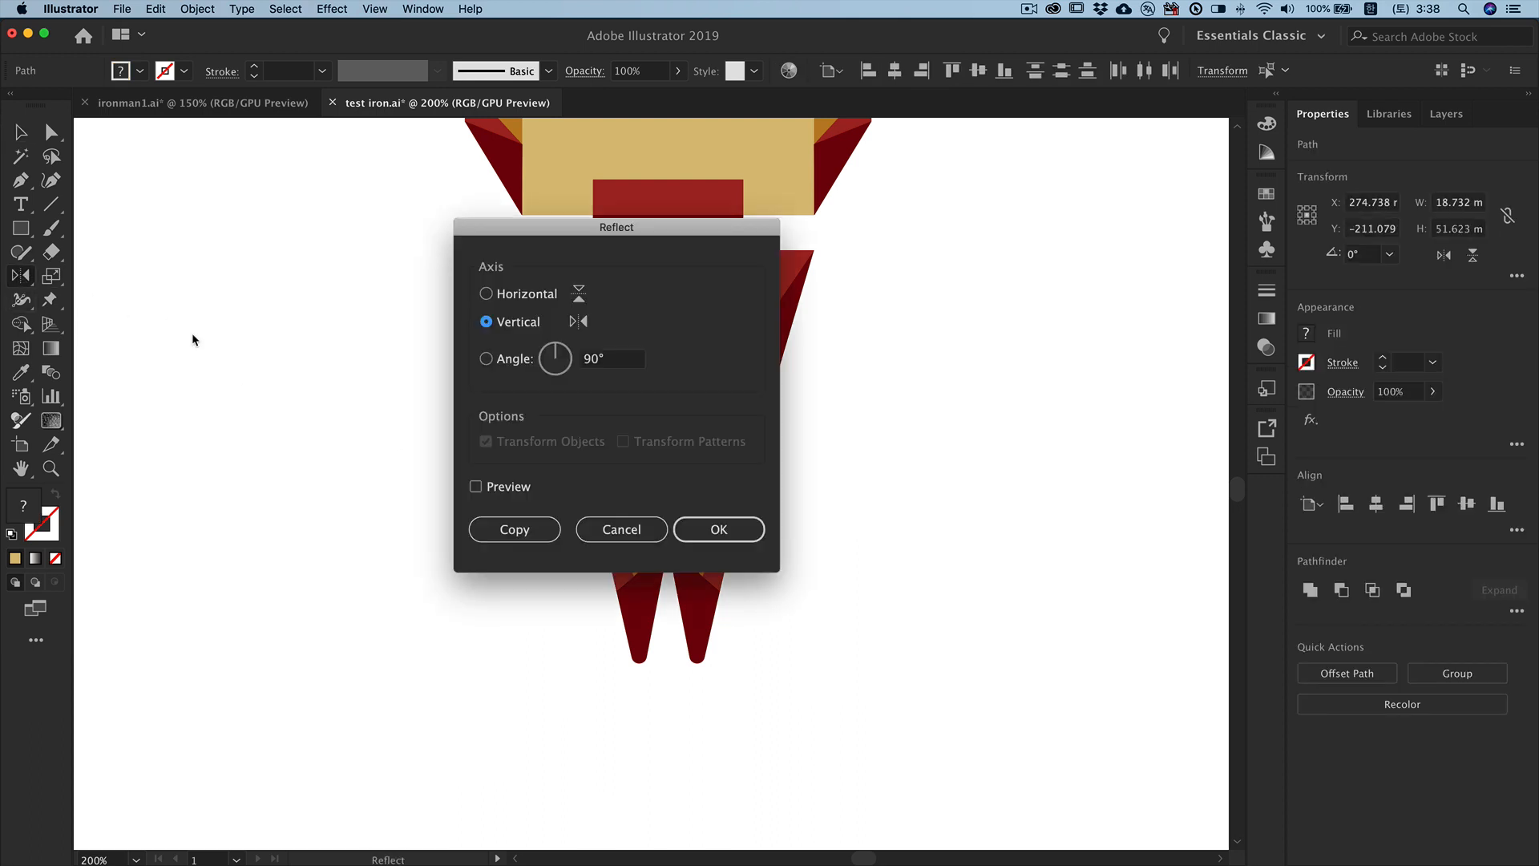
pyautogui.click(523, 530)
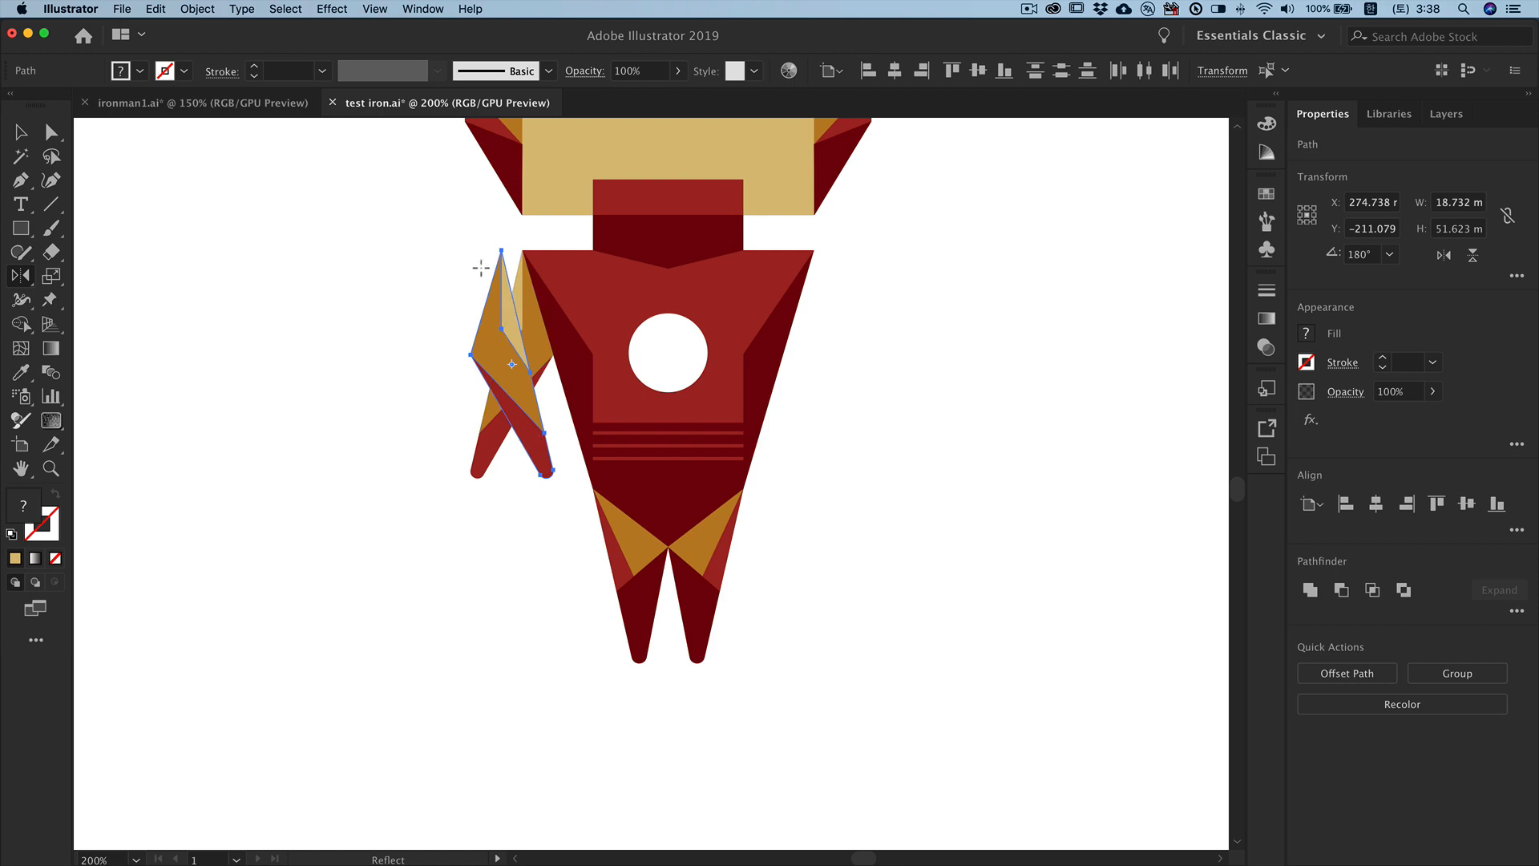
pyautogui.click(20, 132)
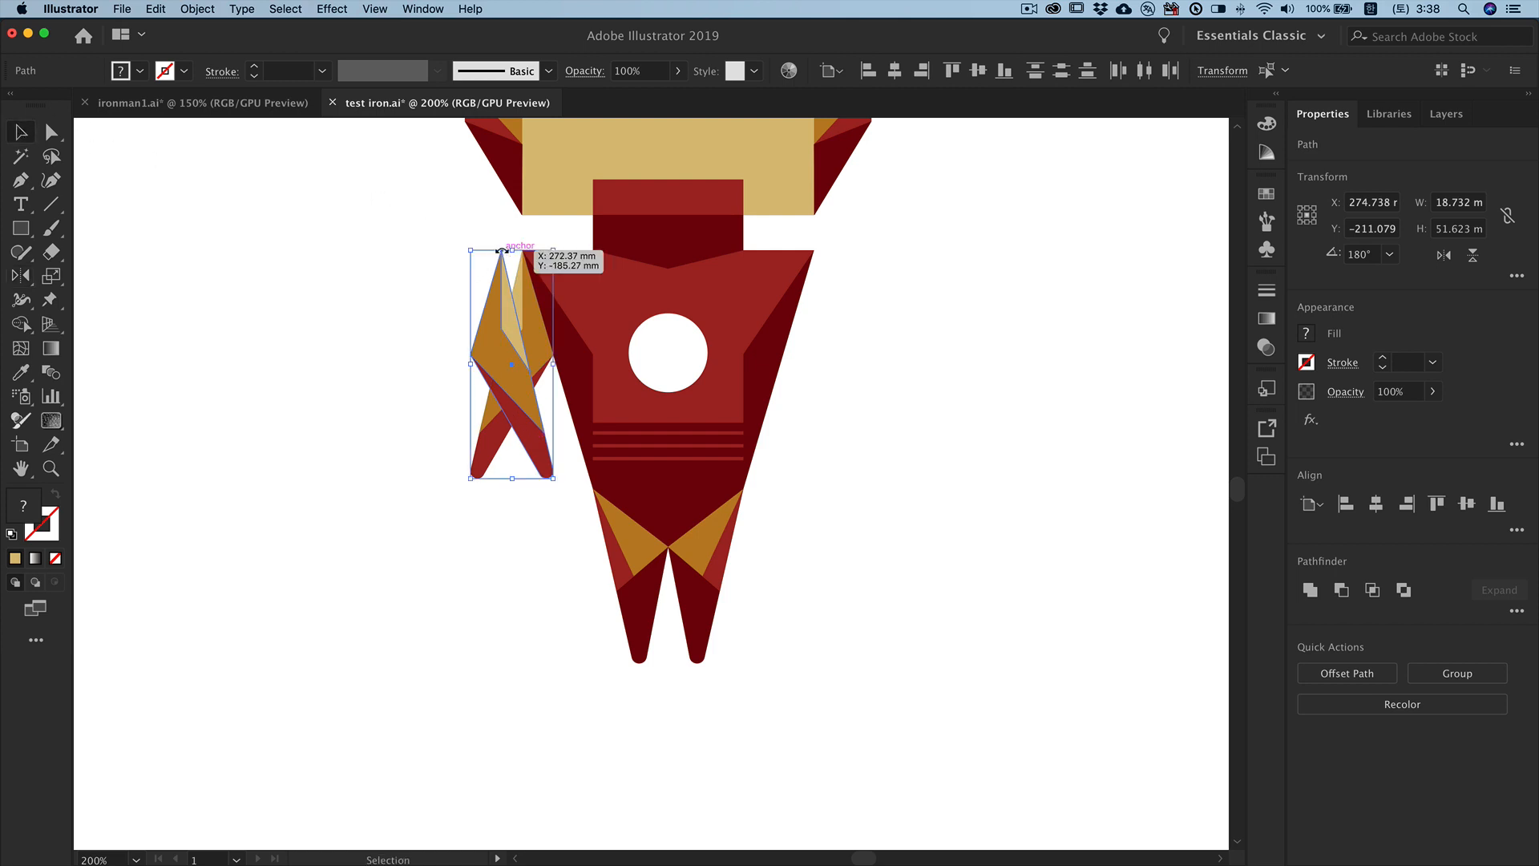
pyautogui.moveTo(502, 251); pyautogui.dragTo(814, 251)
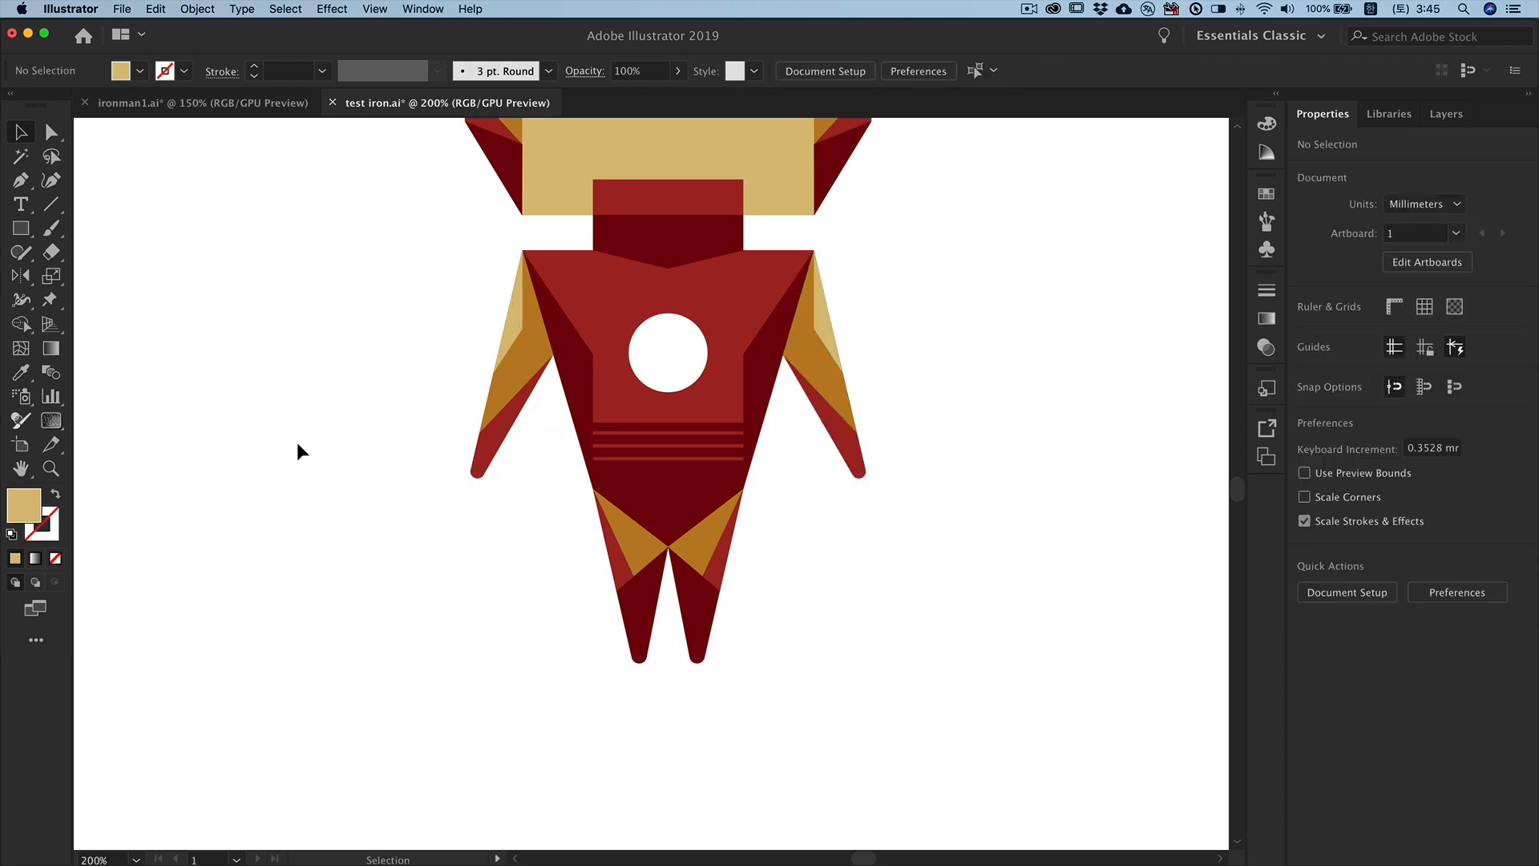
# Step: Draw a 22 × 40 mm rectangle in the empty space below the legs
pyautogui.moveTo(663, 687); pyautogui.dragTo(657, 398)
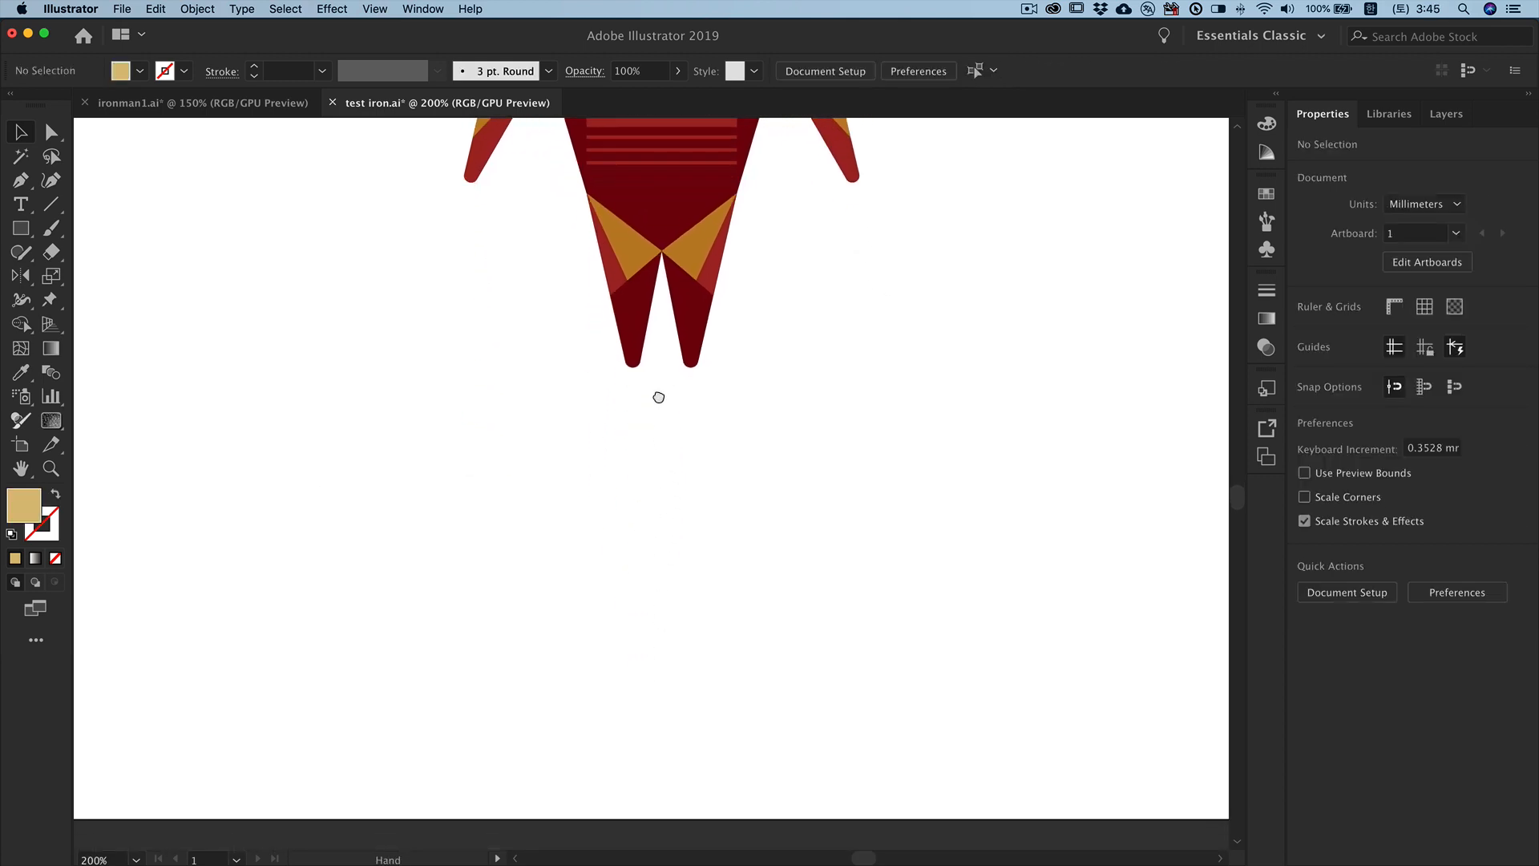
pyautogui.press('m')
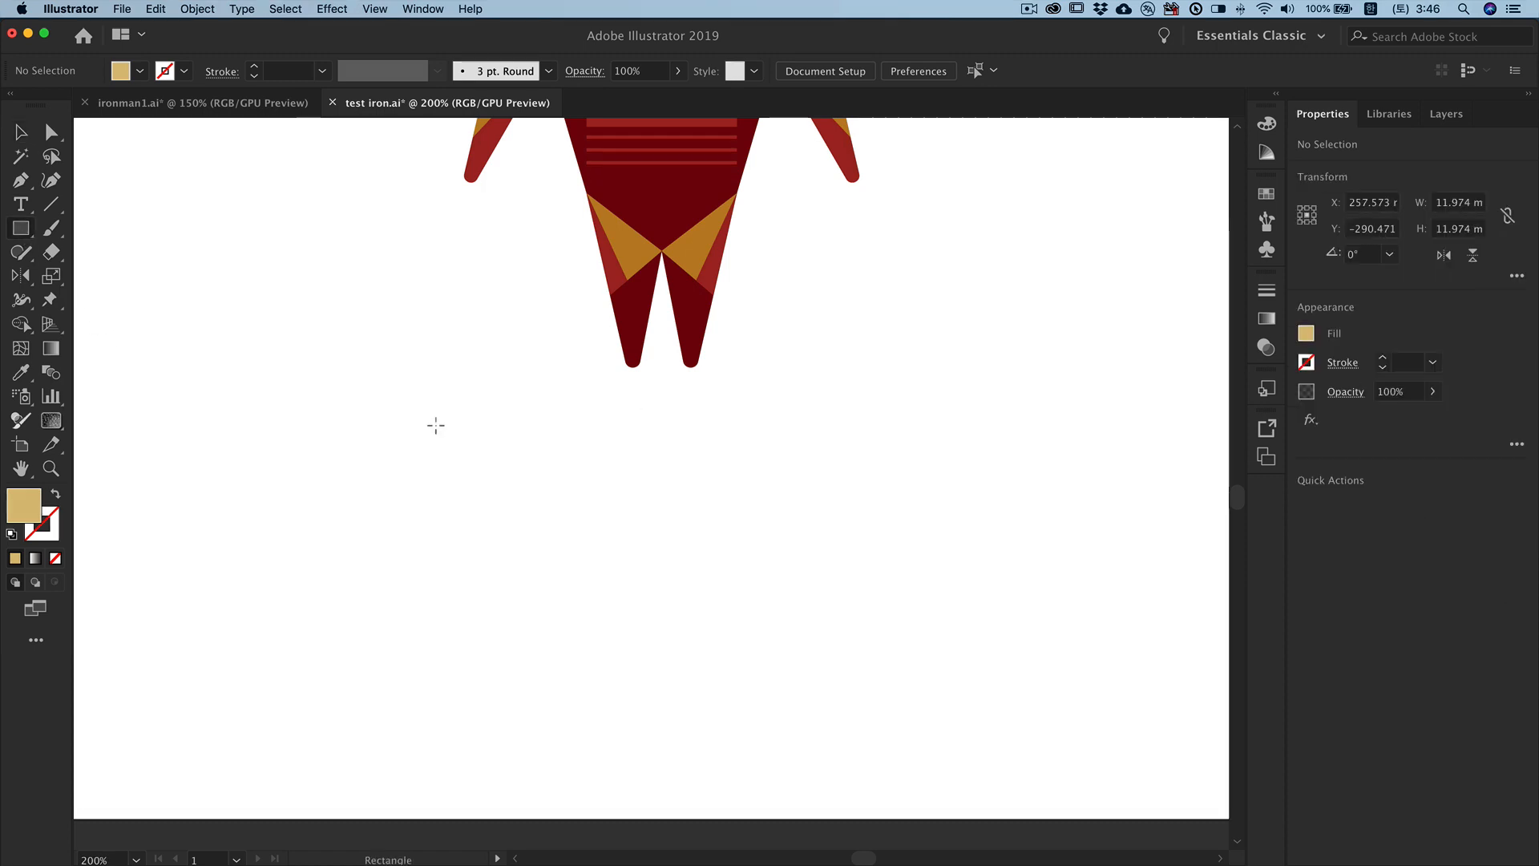
pyautogui.click(434, 427)
pyautogui.write('22')
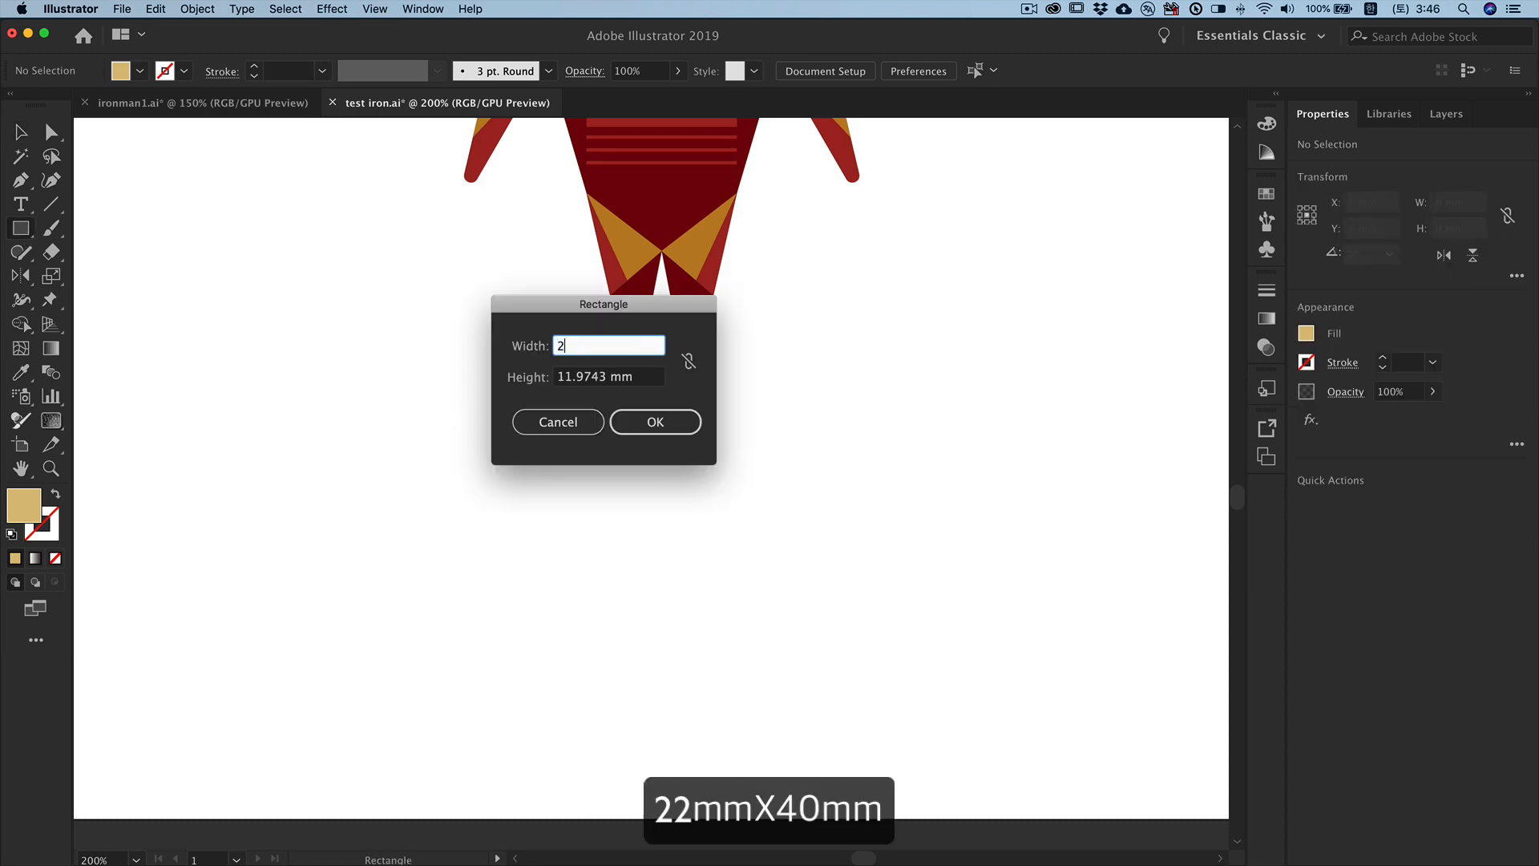
pyautogui.press('Tab')
pyautogui.write('40')
pyautogui.press('Return')
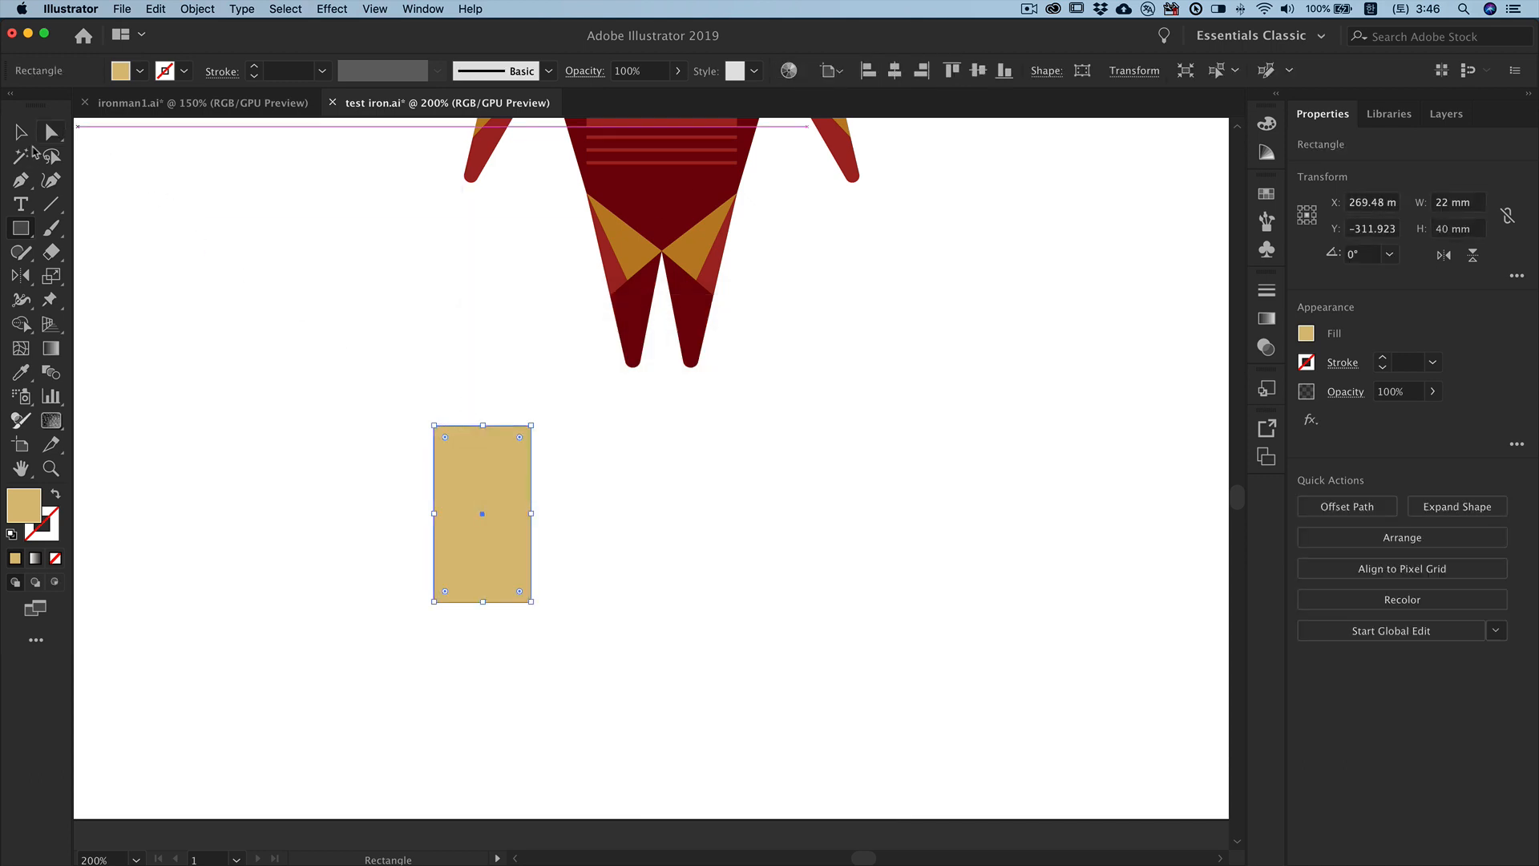
# Step: Turn the rectangle into a symmetrical triangle by deleting its upper-right anchor and centring the remaining upper anchor above the base
pyautogui.click(20, 180)
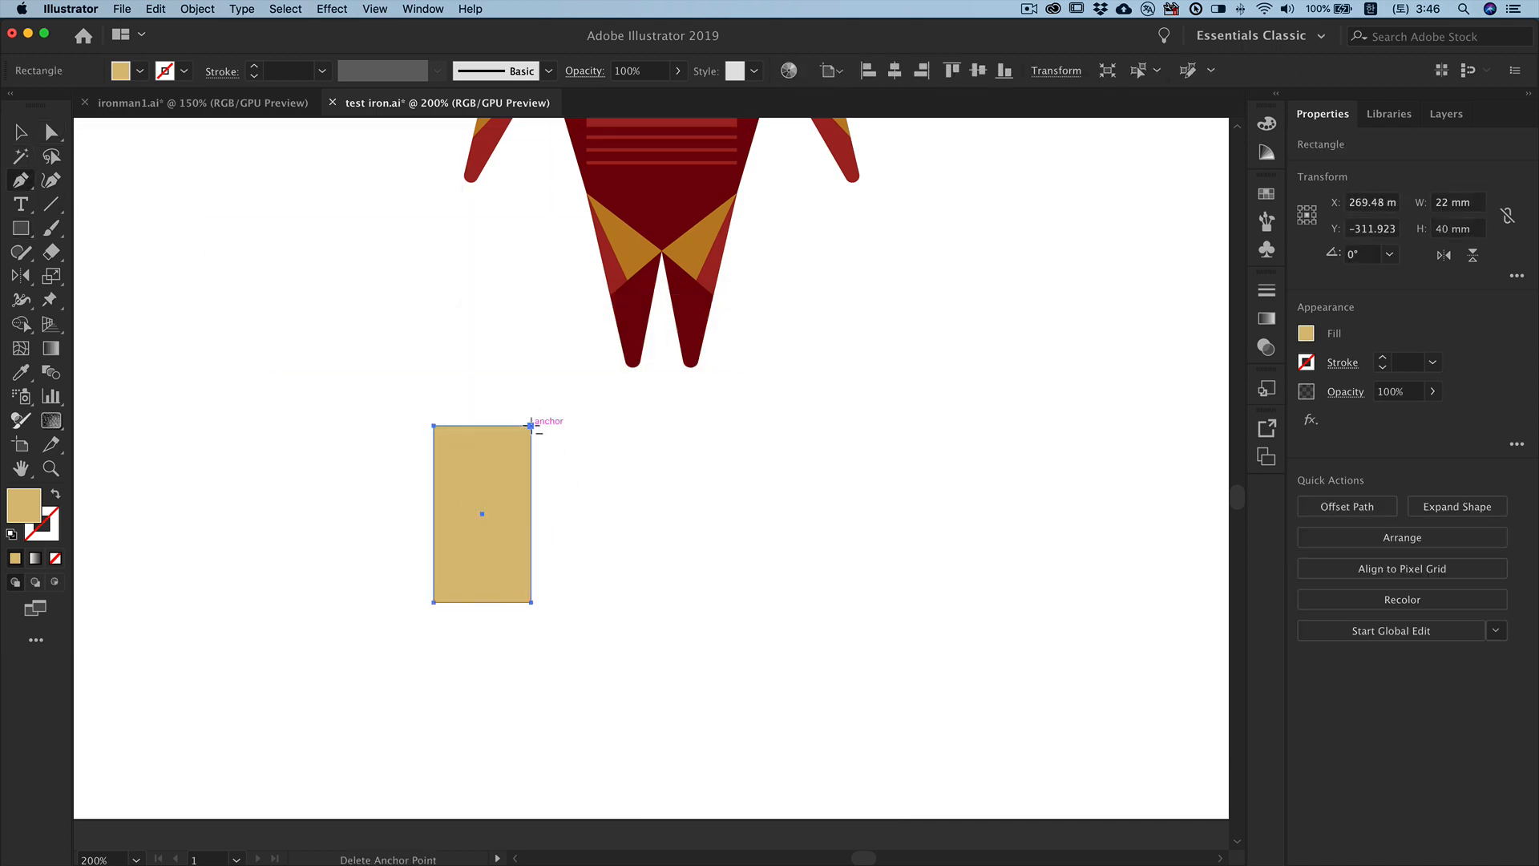
pyautogui.click(532, 425)
pyautogui.click(50, 132)
pyautogui.click(243, 289)
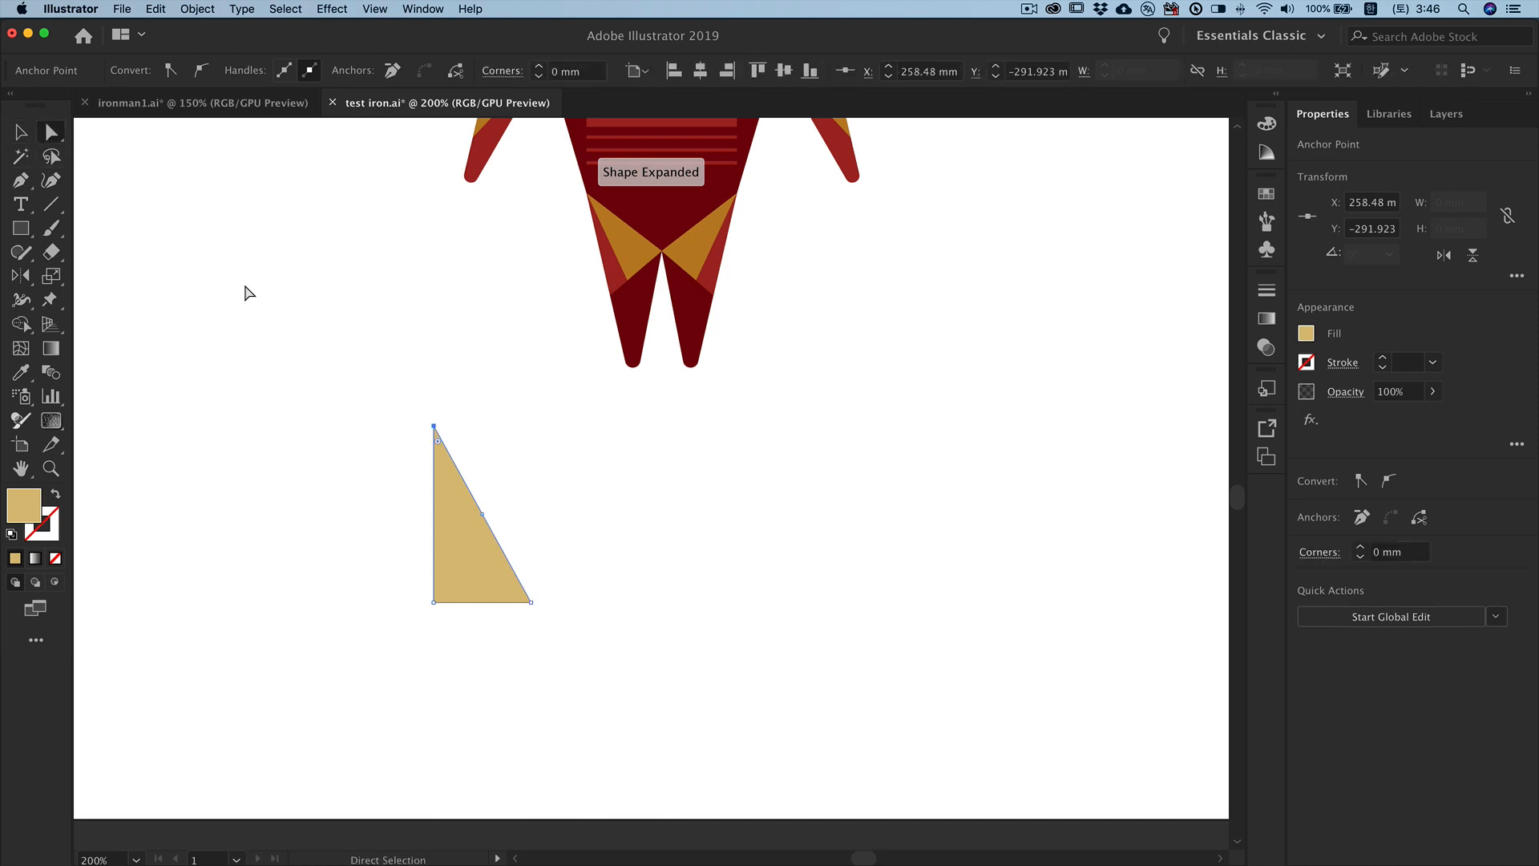
pyautogui.moveTo(434, 426); pyautogui.dragTo(483, 425)
pyautogui.click(561, 452)
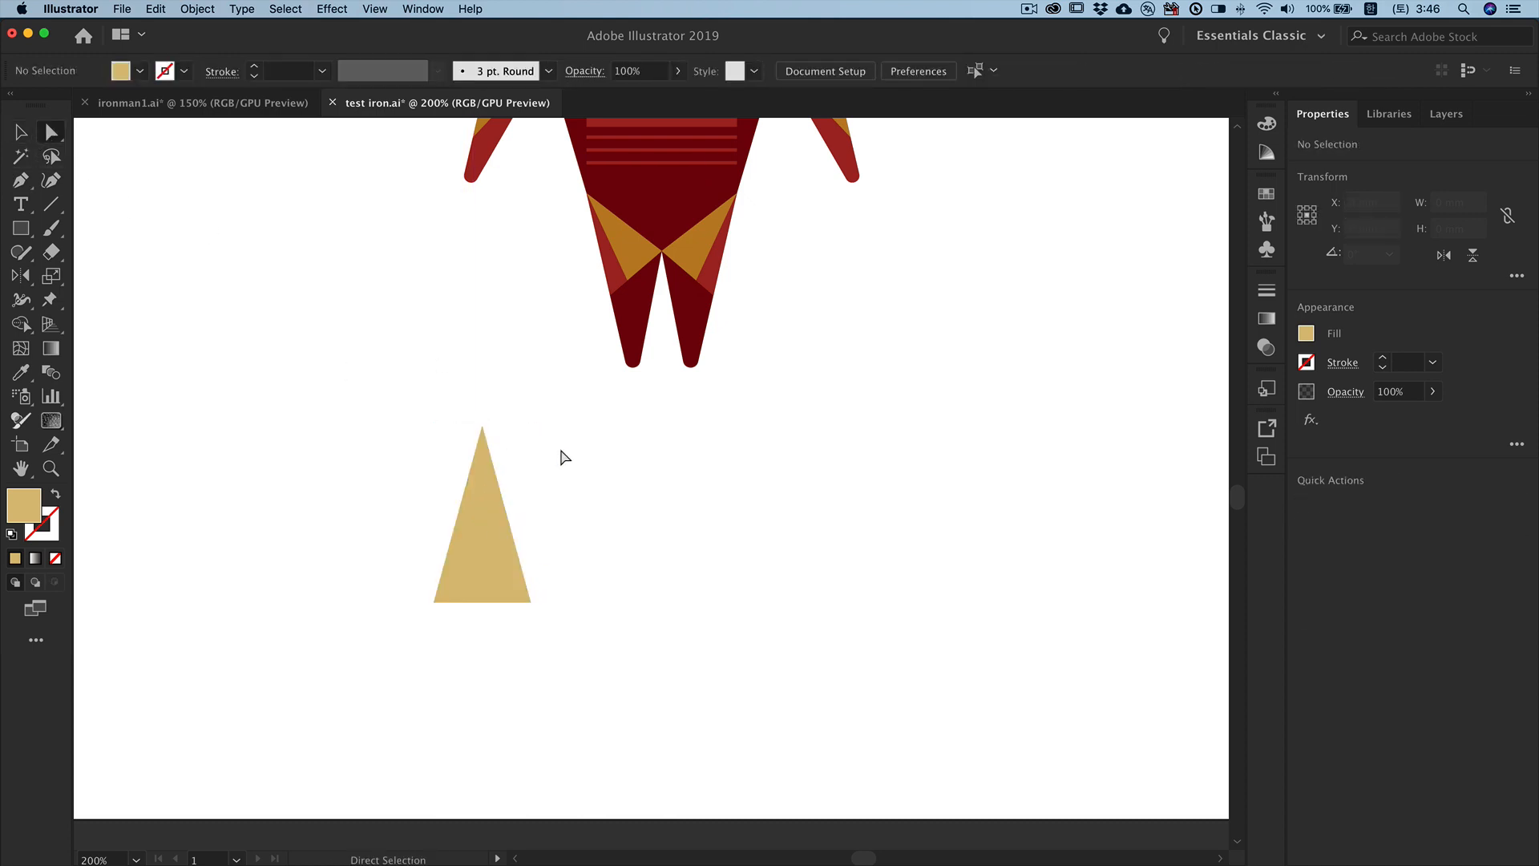
# Step: Place the light gold triangle just below the left leg and put a horizontally shifted copy below the right leg
pyautogui.click(21, 132)
pyautogui.moveTo(471, 467); pyautogui.dragTo(621, 441)
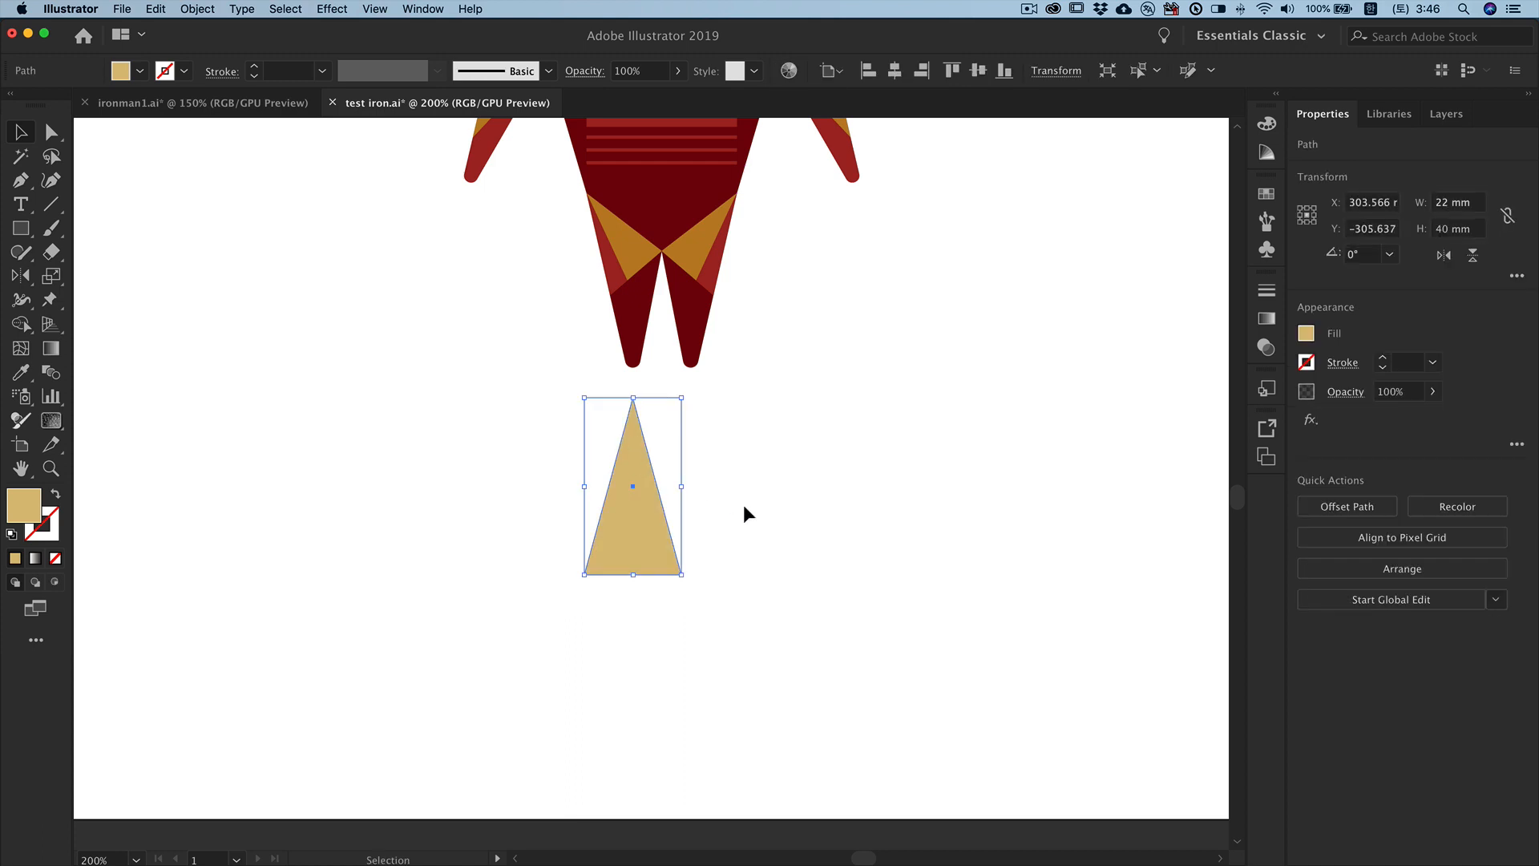
pyautogui.click(744, 507)
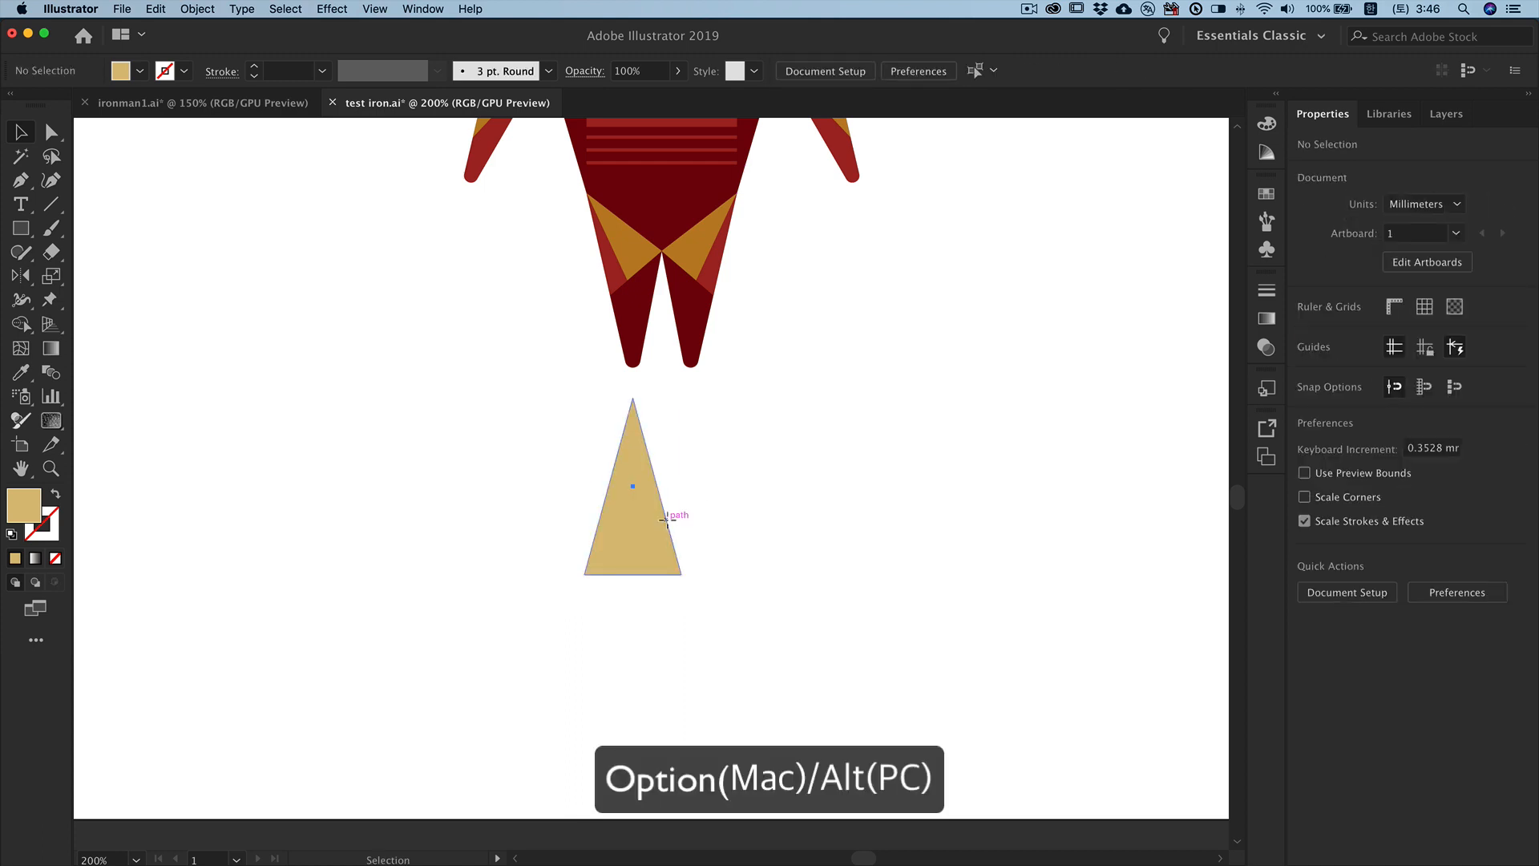
pyautogui.moveTo(667, 519); pyautogui.dragTo(730, 526)
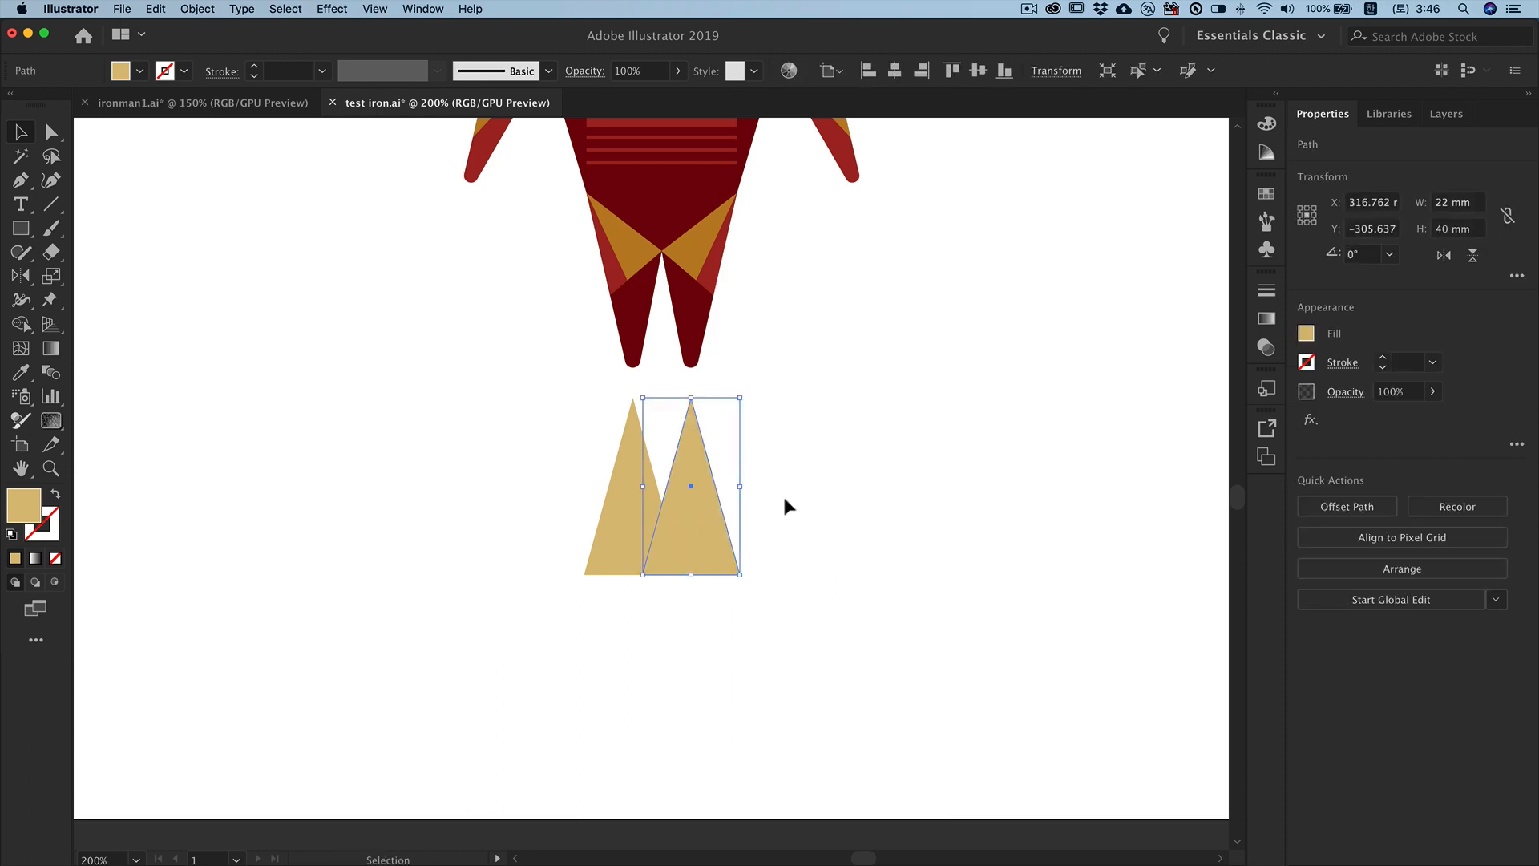
# Step: Set the blend mode of both light gold flame triangles to Multiply
pyautogui.keyDown('shift'); pyautogui.click(633, 525); pyautogui.keyUp('shift')
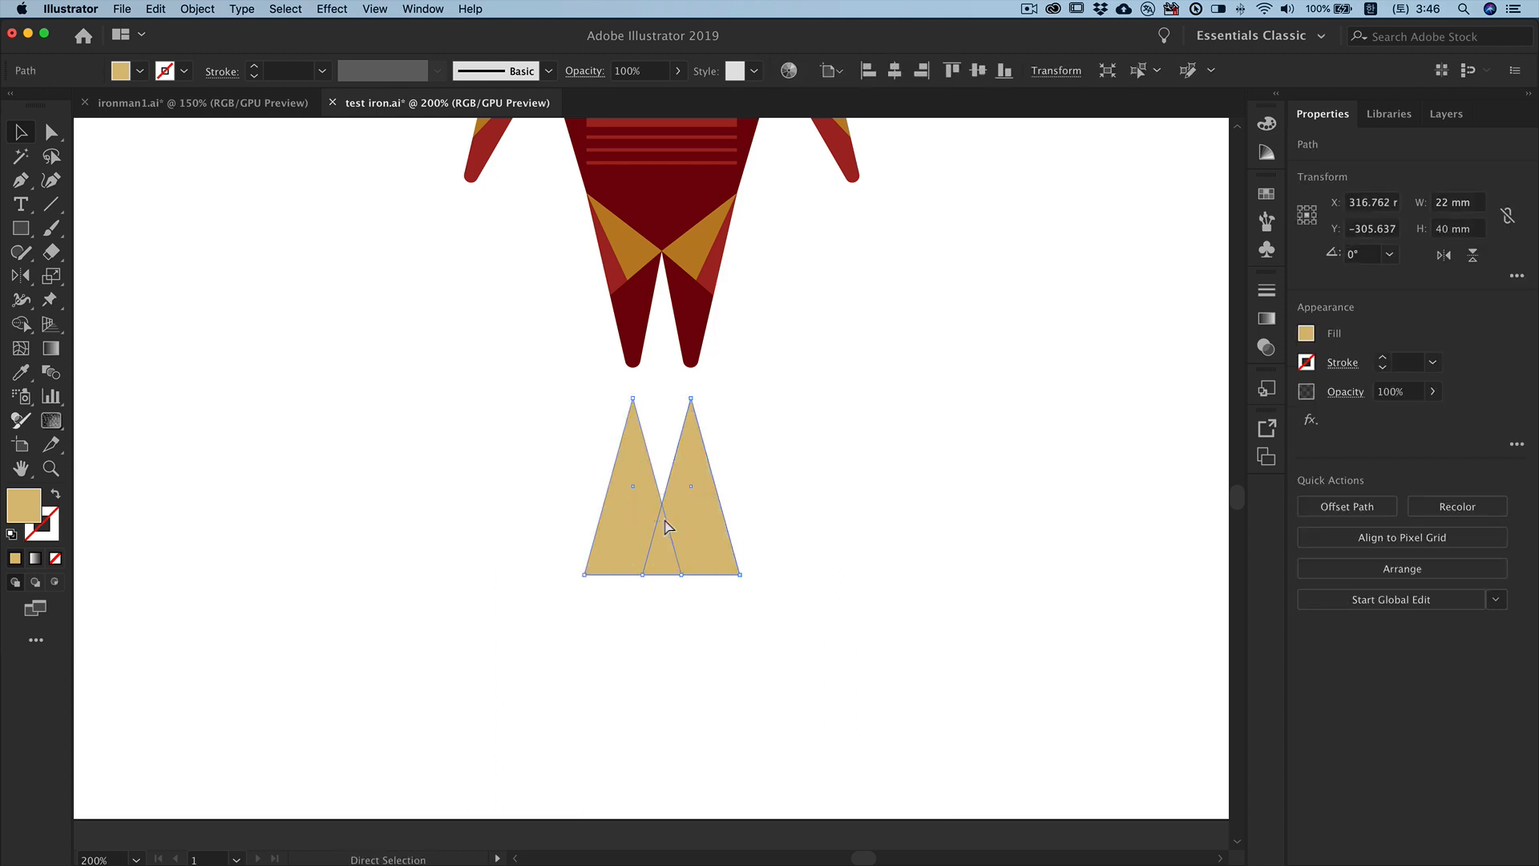
pyautogui.click(1264, 347)
pyautogui.click(1077, 316)
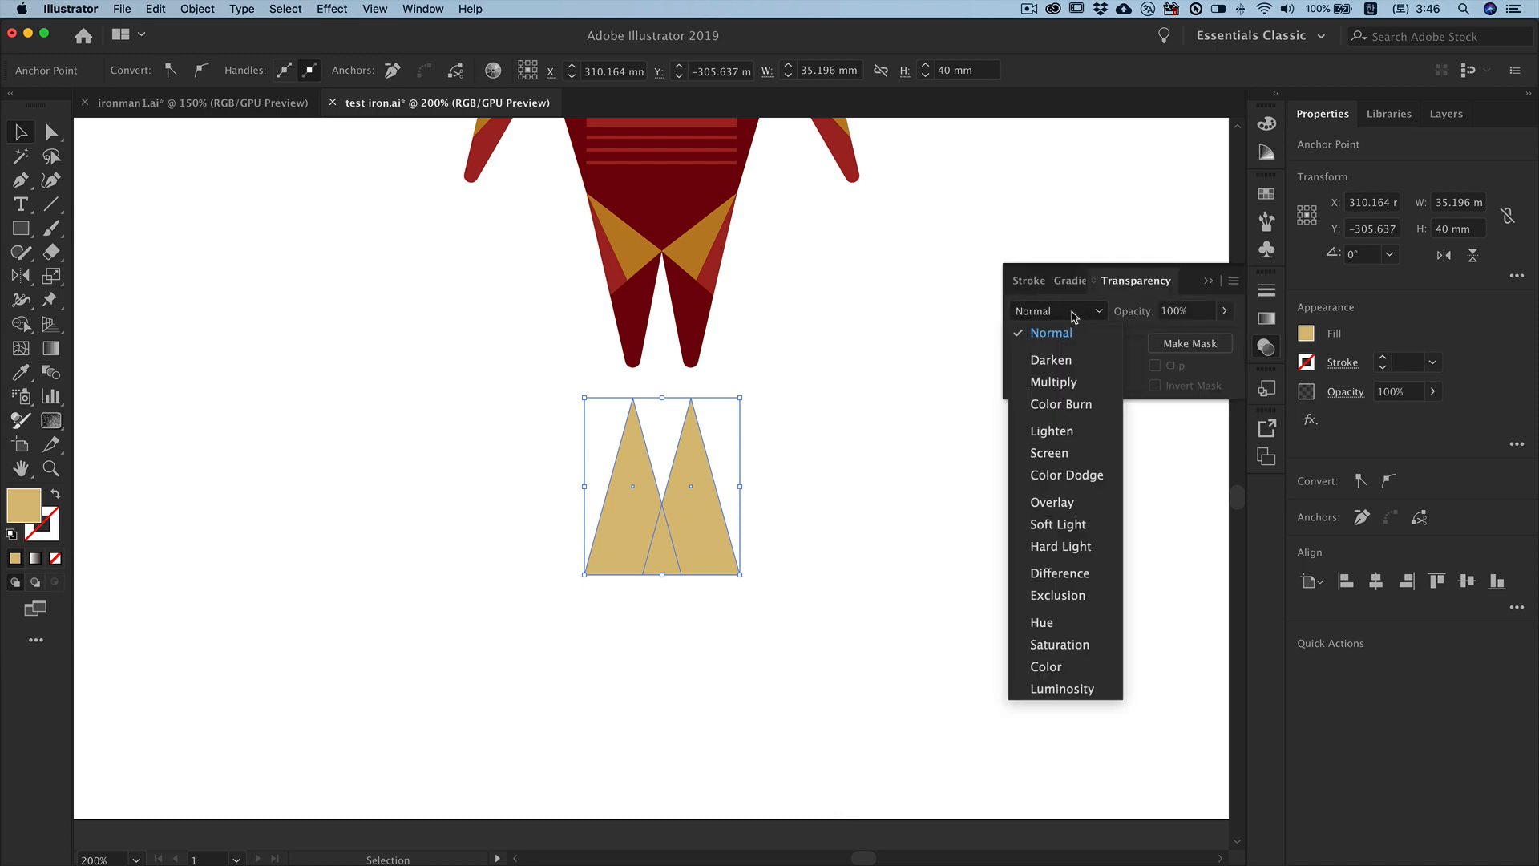
pyautogui.click(1063, 384)
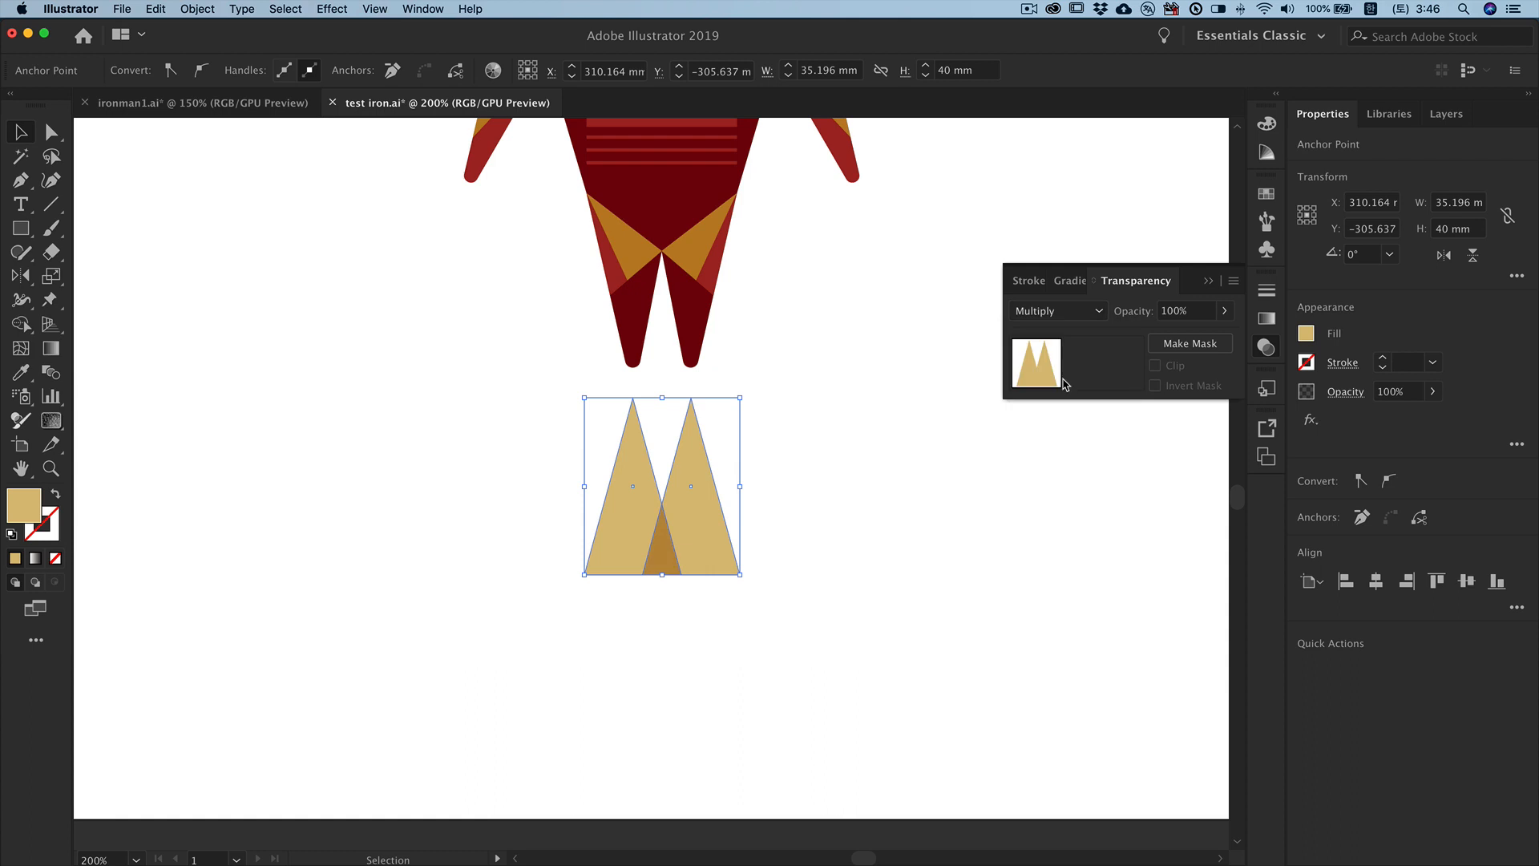
pyautogui.click(1205, 279)
pyautogui.click(1075, 362)
# Step: Draw a flat triangle about 40 × 9 mm extending left from the left flame's base, and fill it with the thigh's brownish orange
pyautogui.click(20, 181)
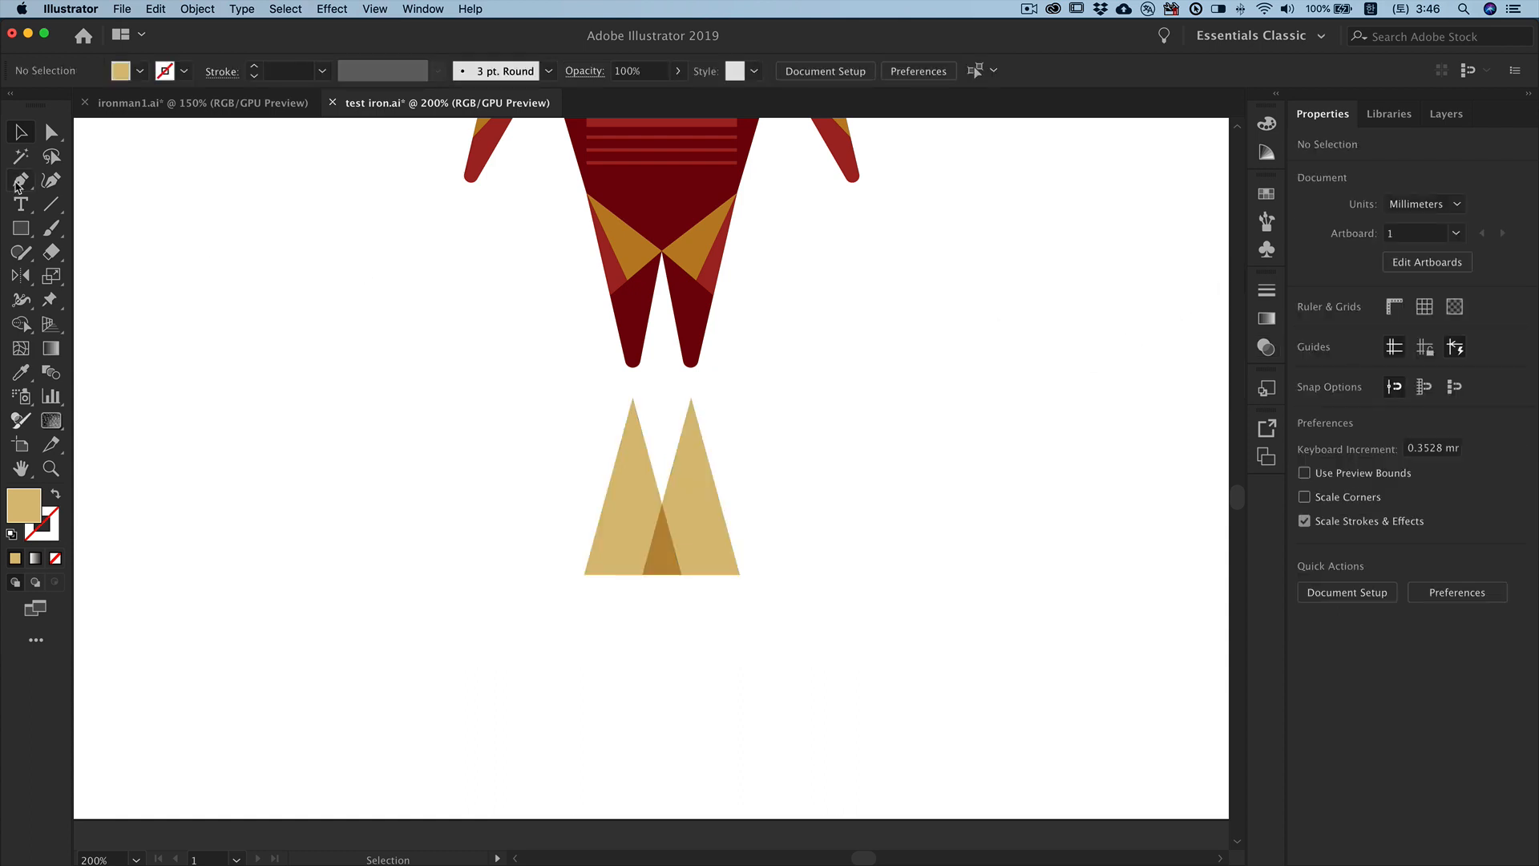
pyautogui.click(680, 574)
pyautogui.click(505, 536)
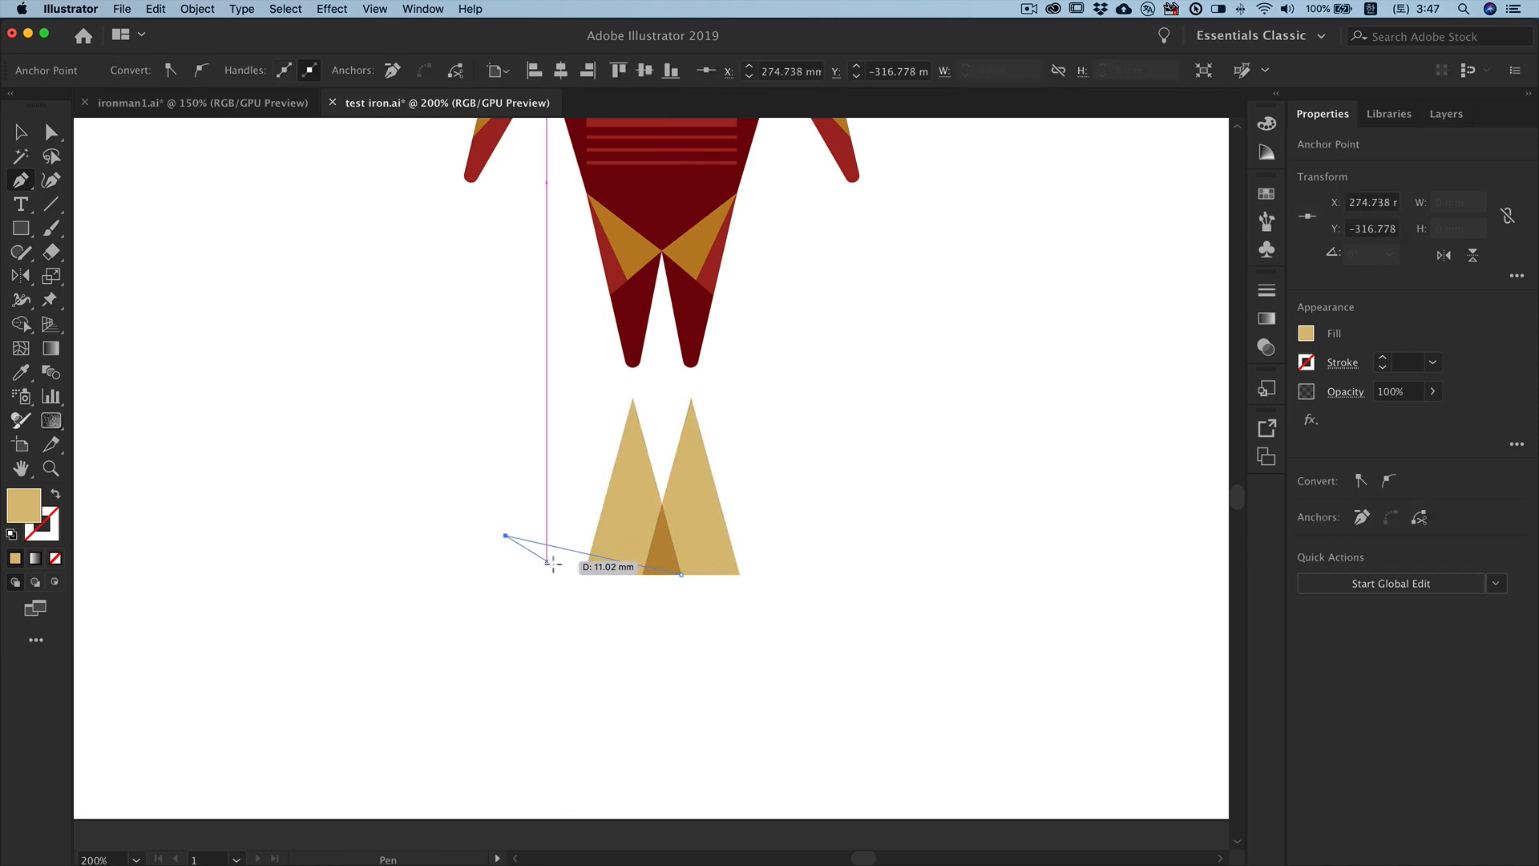
pyautogui.click(585, 574)
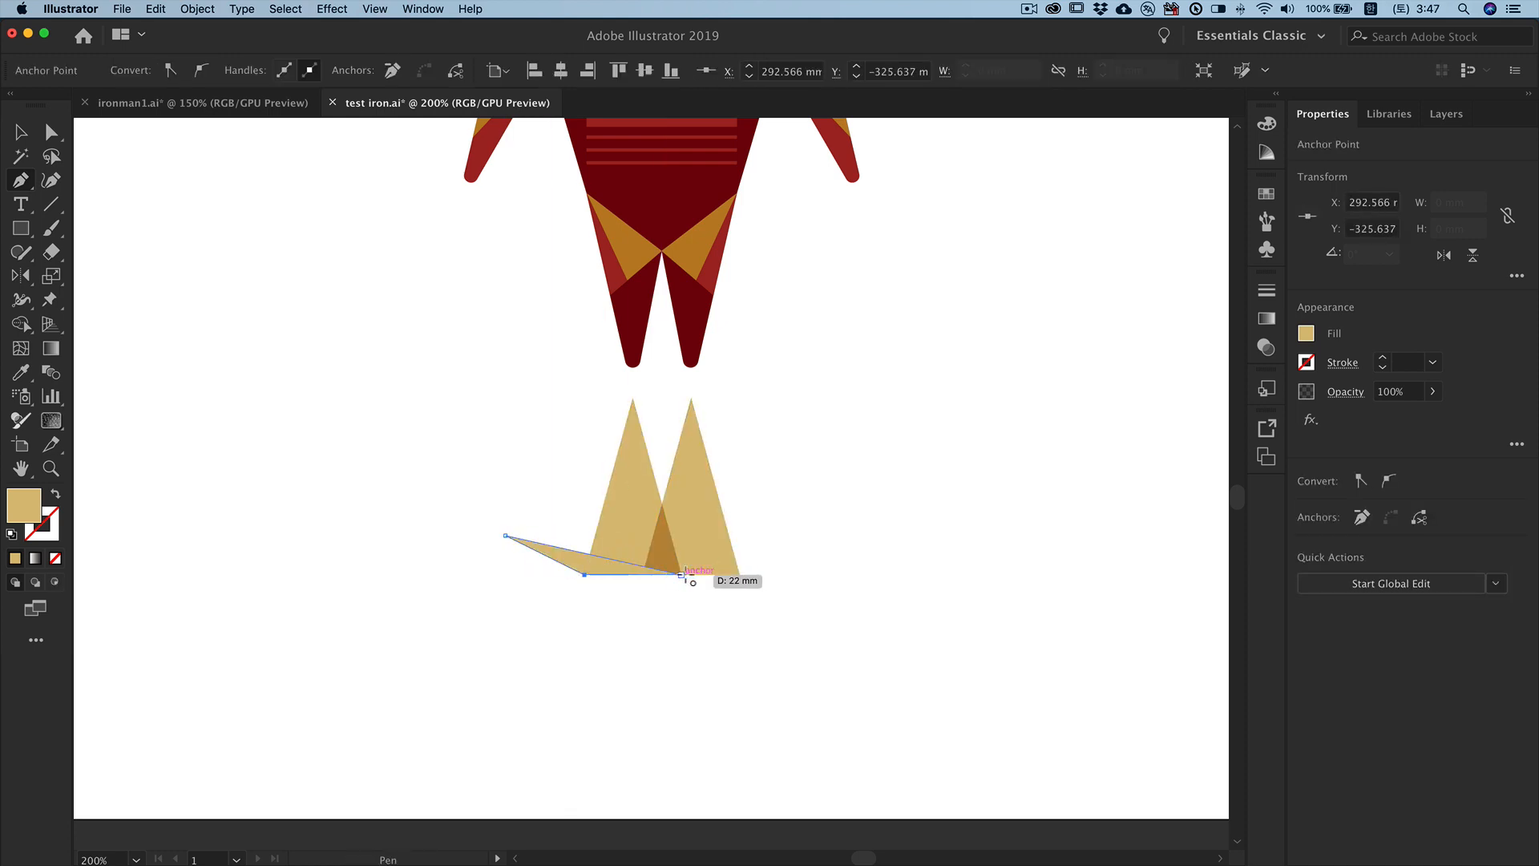
pyautogui.click(682, 574)
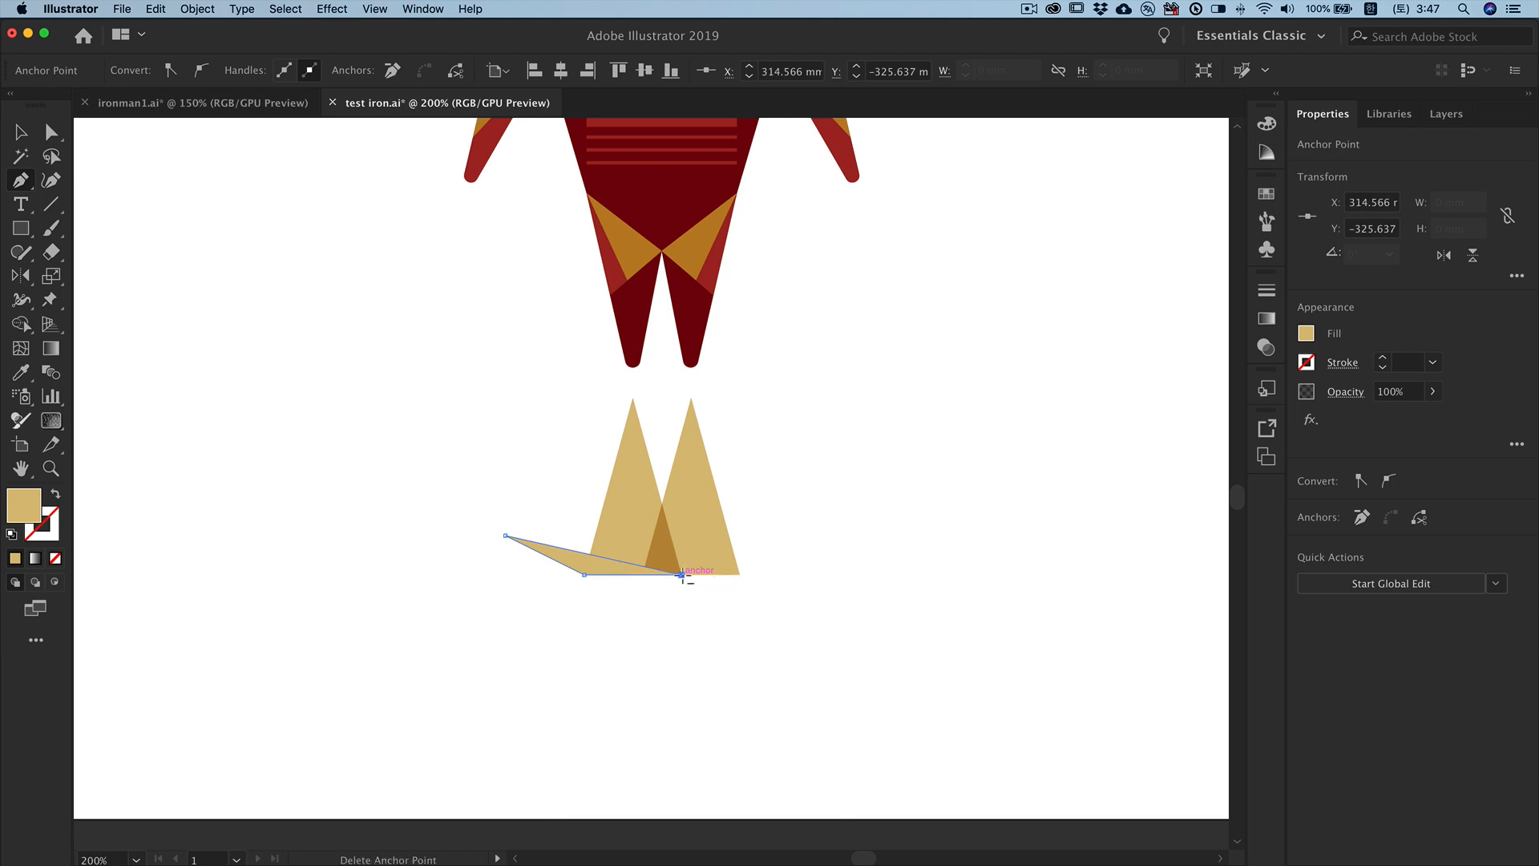
pyautogui.press('i')
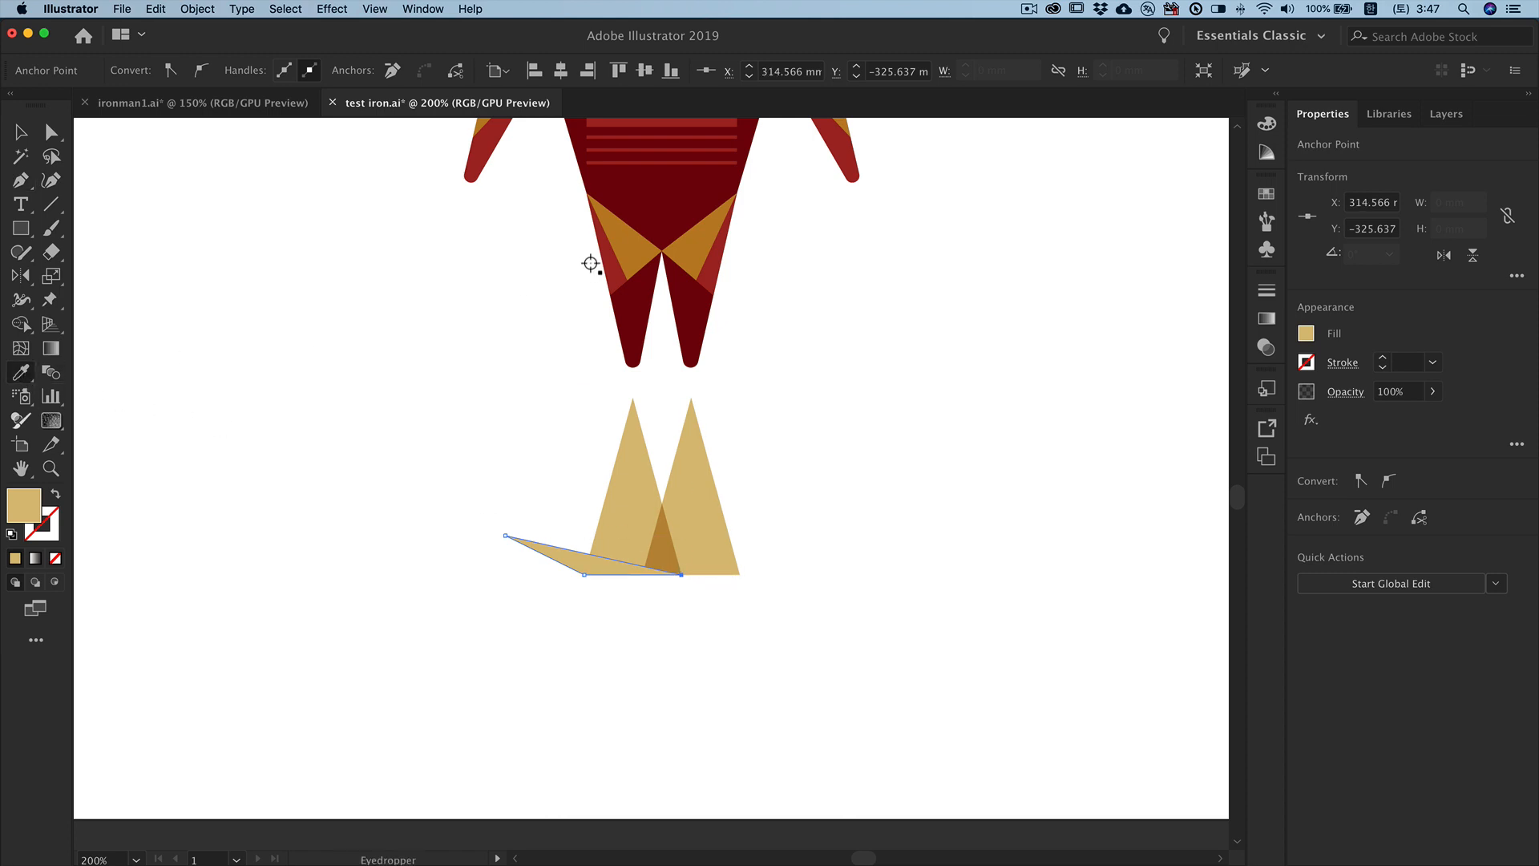
pyautogui.click(637, 256)
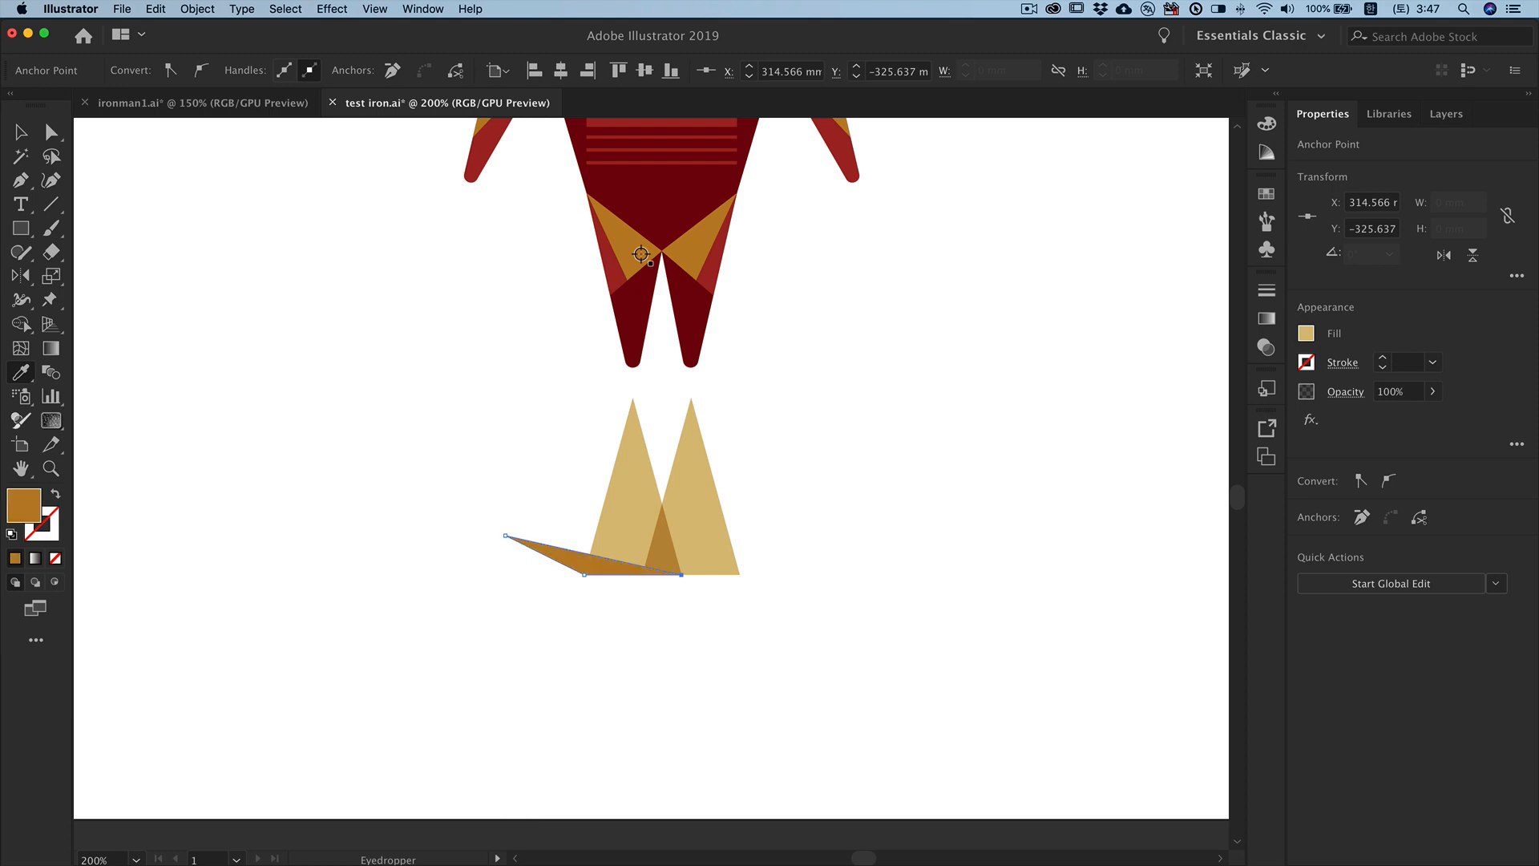
# Step: Set the blend mode of the flat brownish orange triangle to Multiply
pyautogui.click(1265, 347)
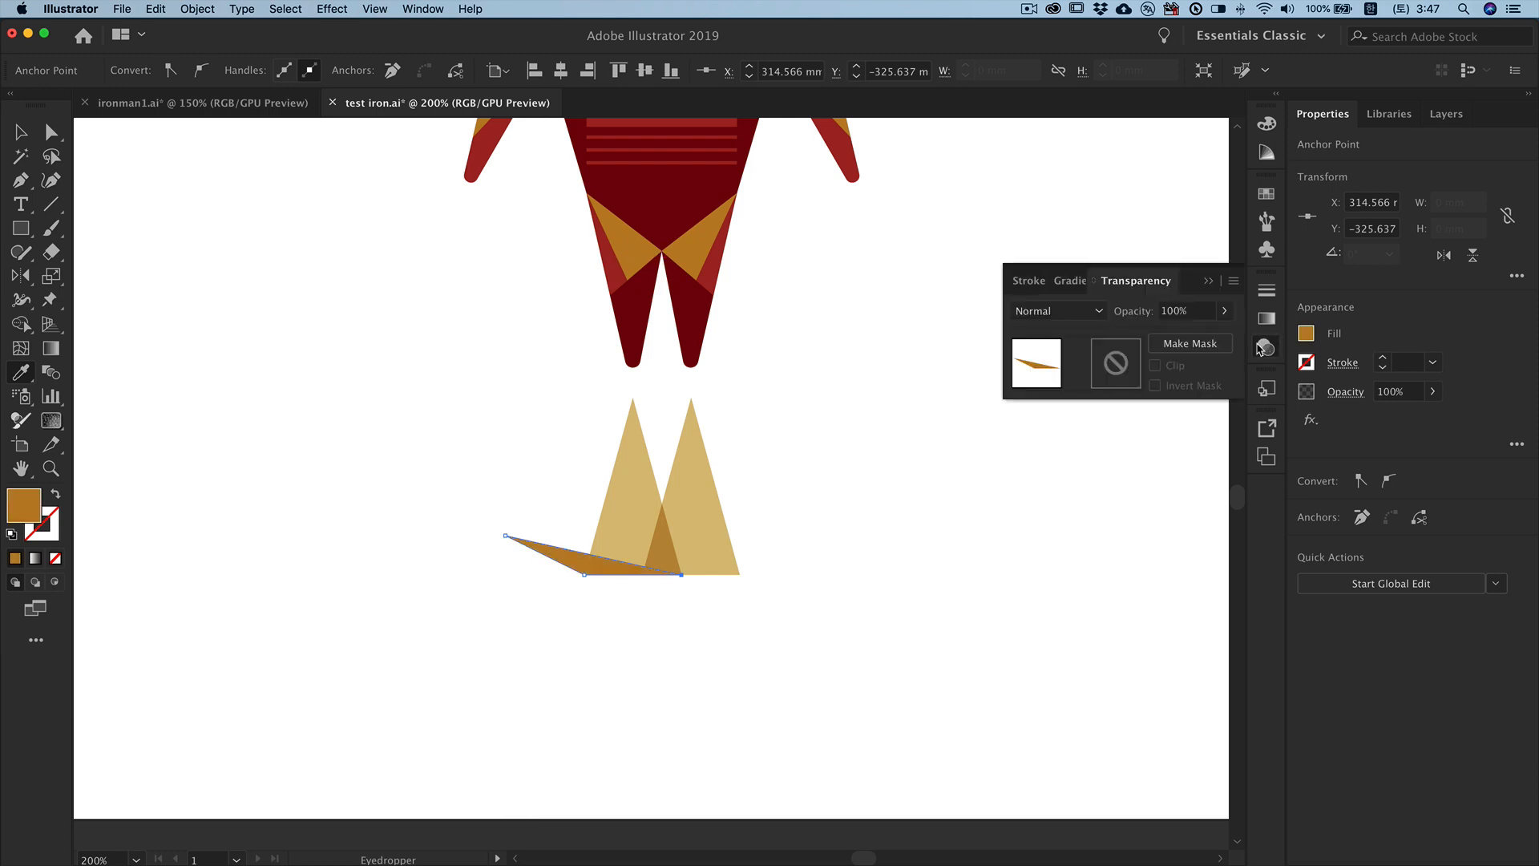
pyautogui.click(1068, 312)
pyautogui.click(1055, 383)
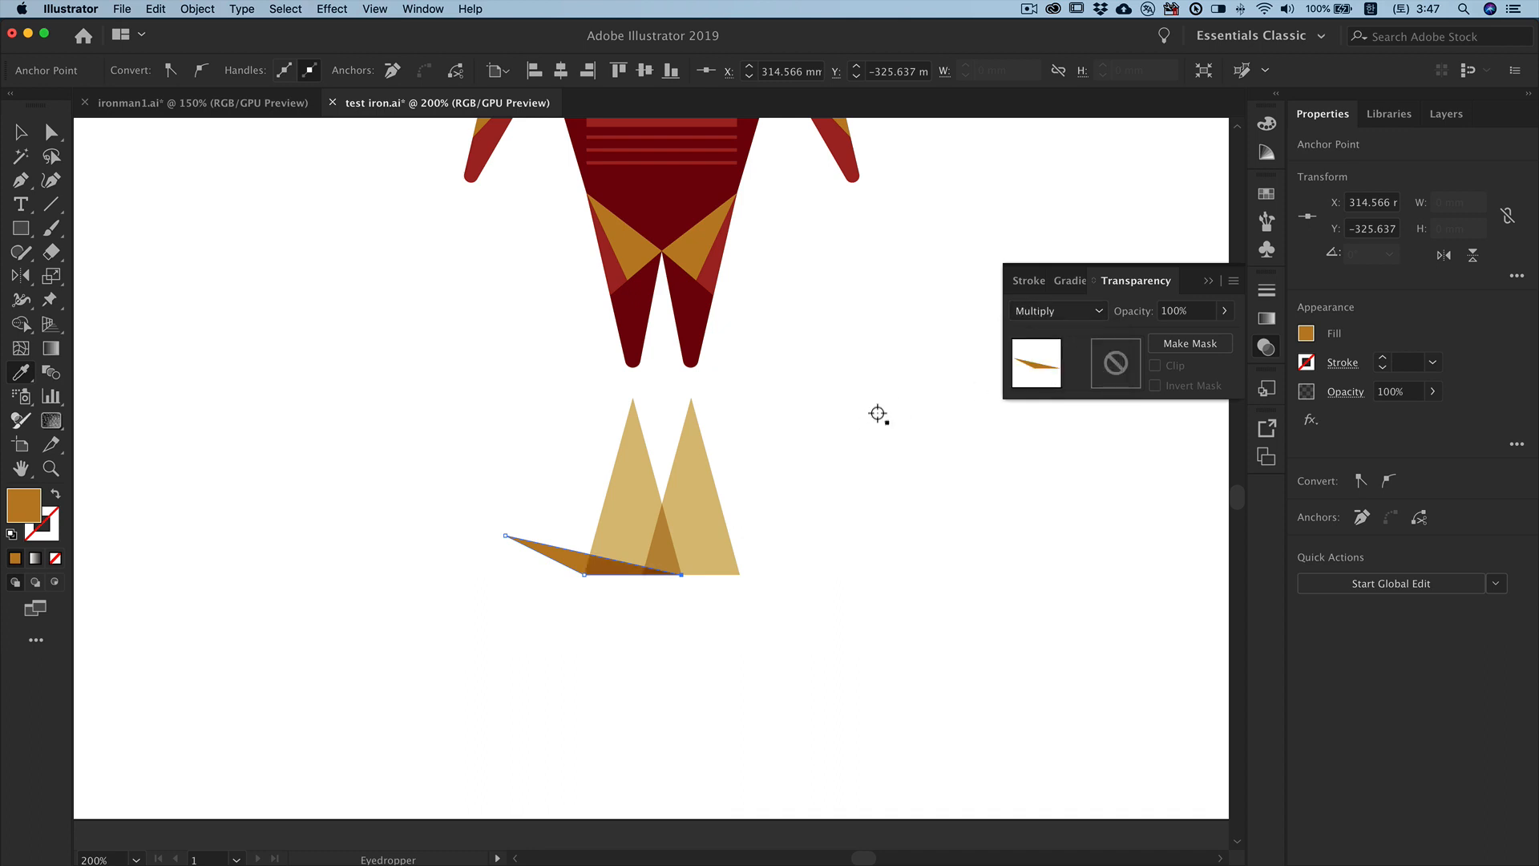
pyautogui.click(1208, 280)
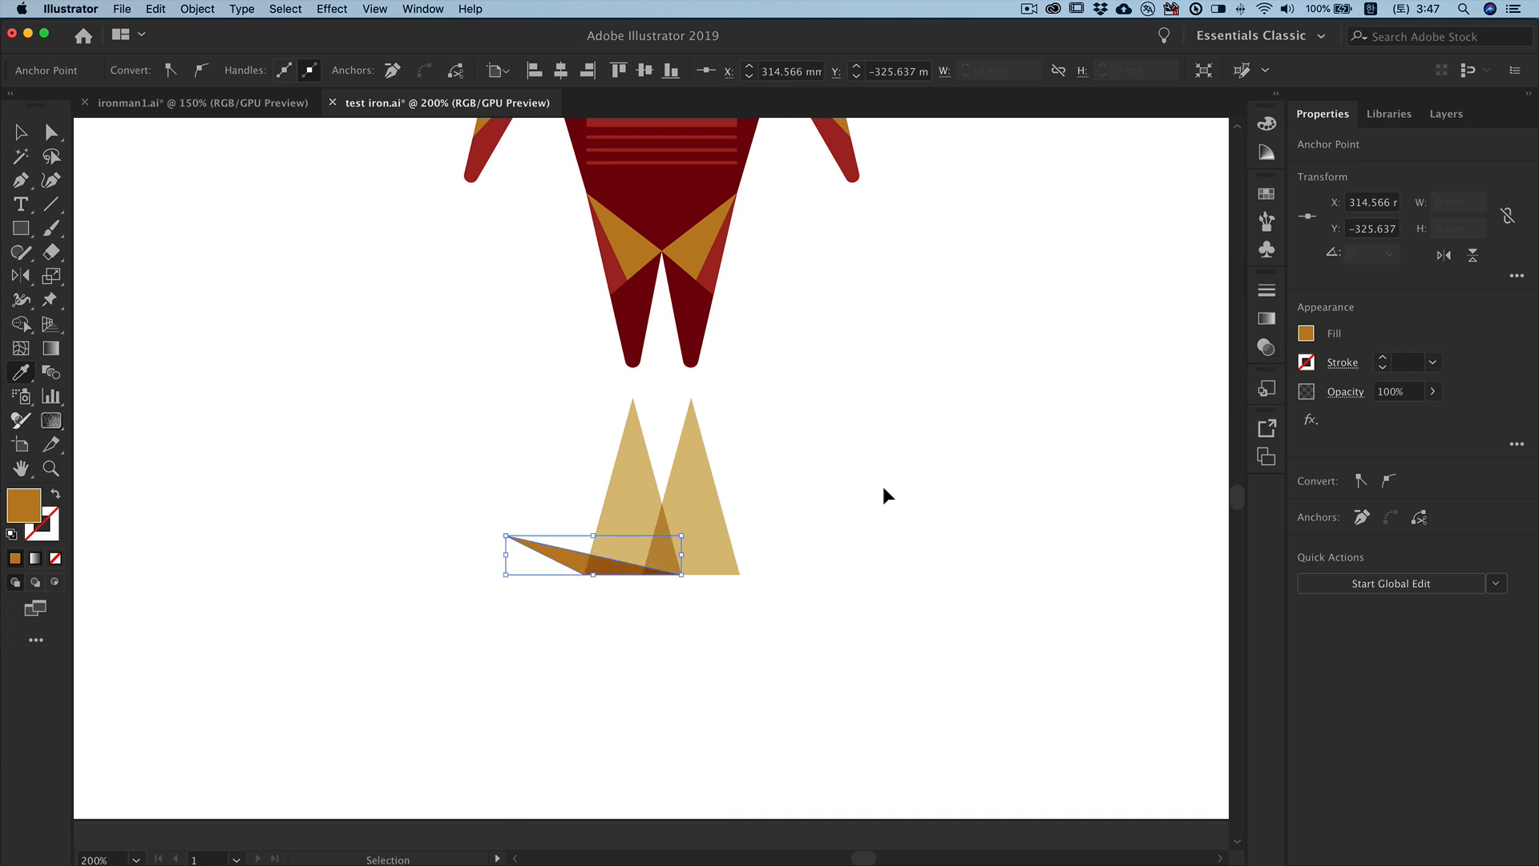
pyautogui.press('super+shift+a')
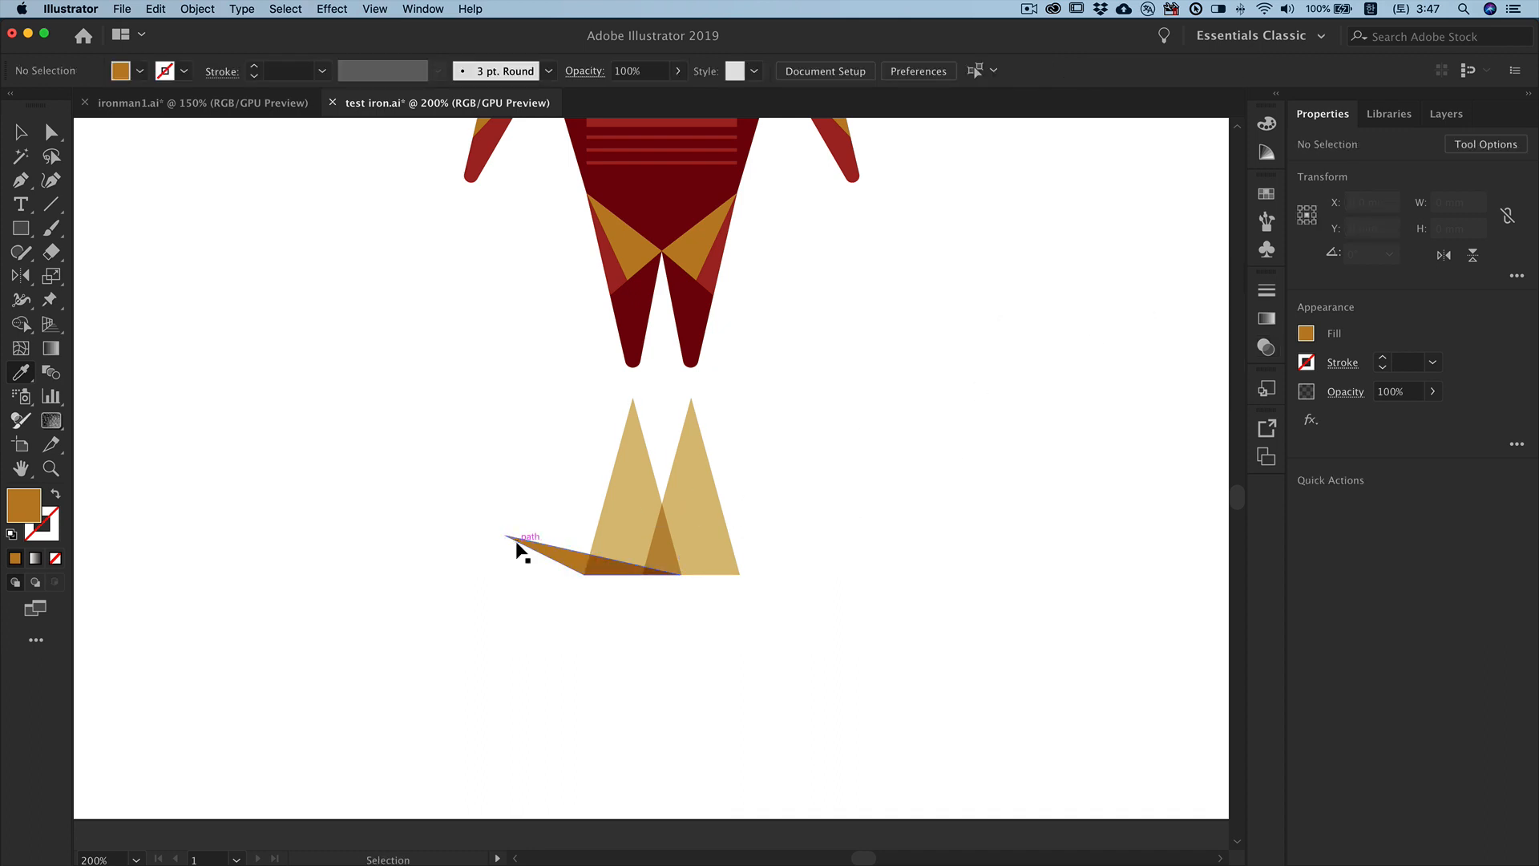
# Step: Copy the flat triangle reflected about the vertical axis and align the copy's lower corner with the right flame's outer base corner
pyautogui.keyDown('super'); pyautogui.click(516, 543); pyautogui.keyUp('super')
pyautogui.doubleClick(21, 277)
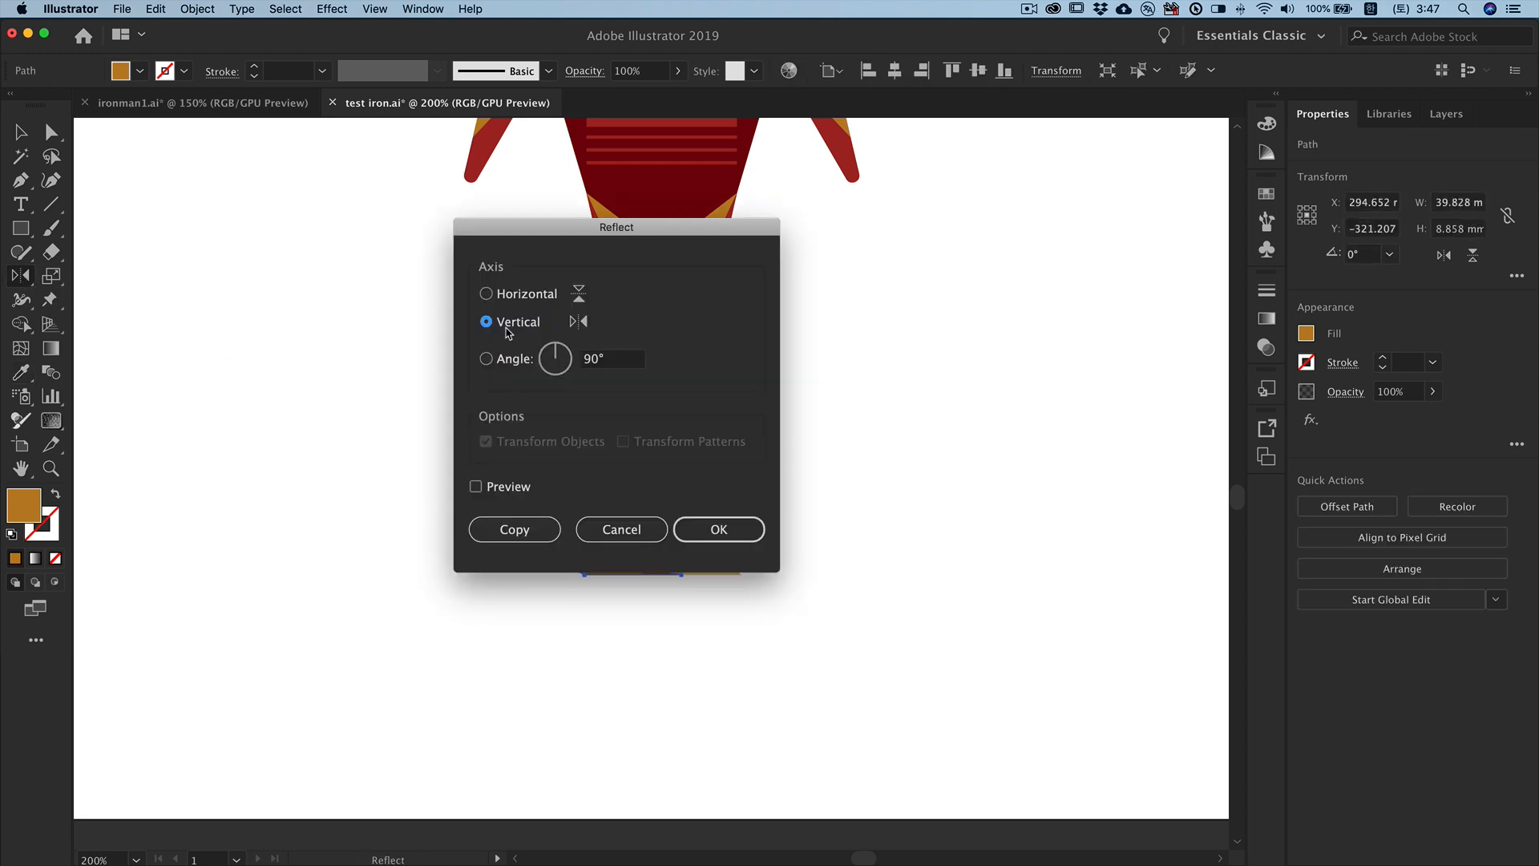
pyautogui.click(510, 528)
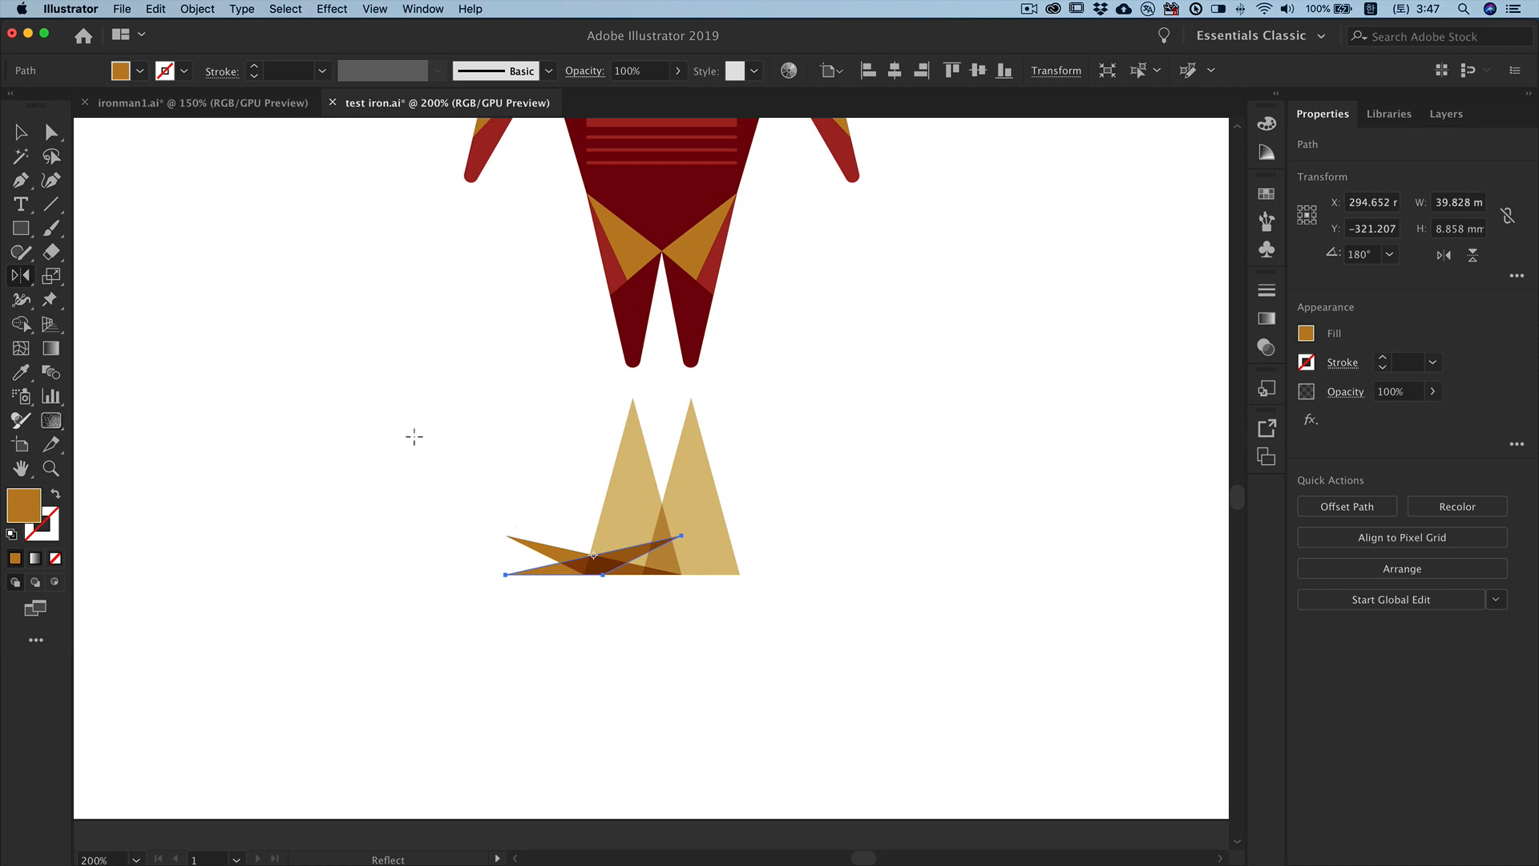
pyautogui.click(21, 132)
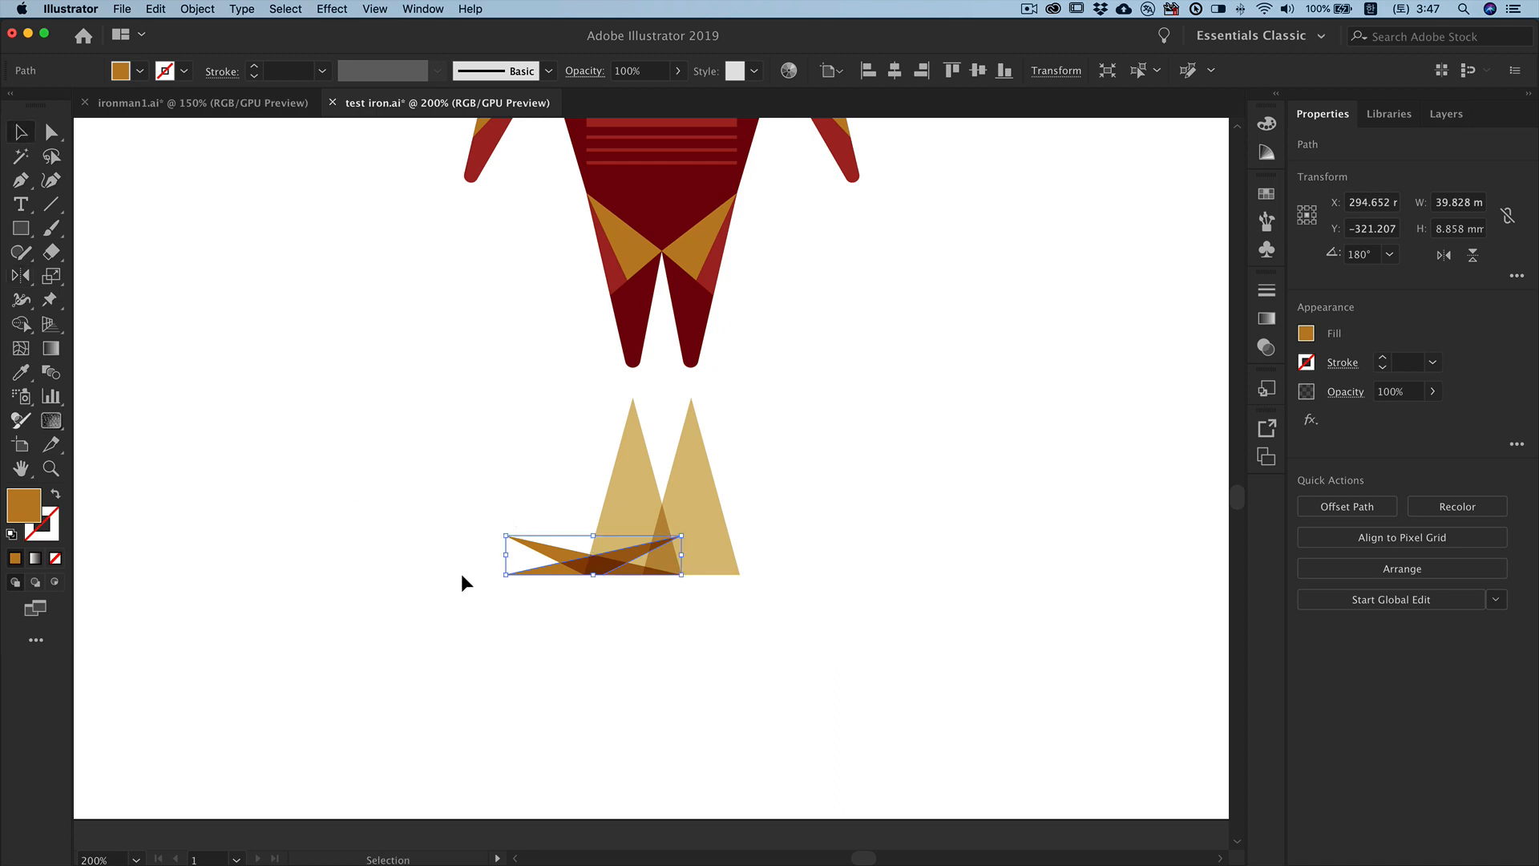
pyautogui.moveTo(506, 574); pyautogui.dragTo(677, 574)
pyautogui.click(782, 584)
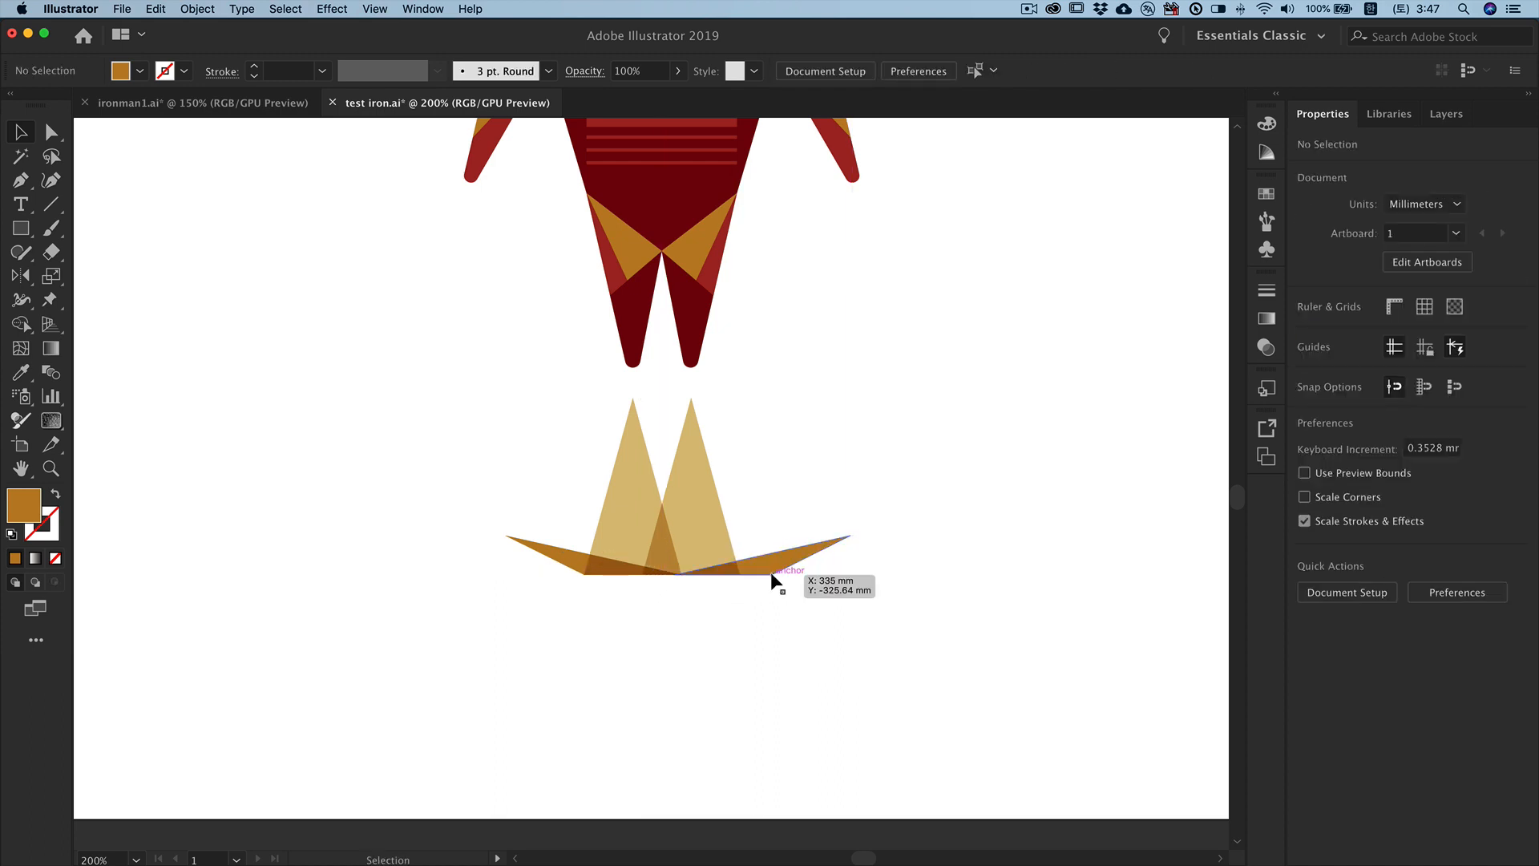
pyautogui.moveTo(772, 571); pyautogui.dragTo(739, 571)
pyautogui.click(820, 595)
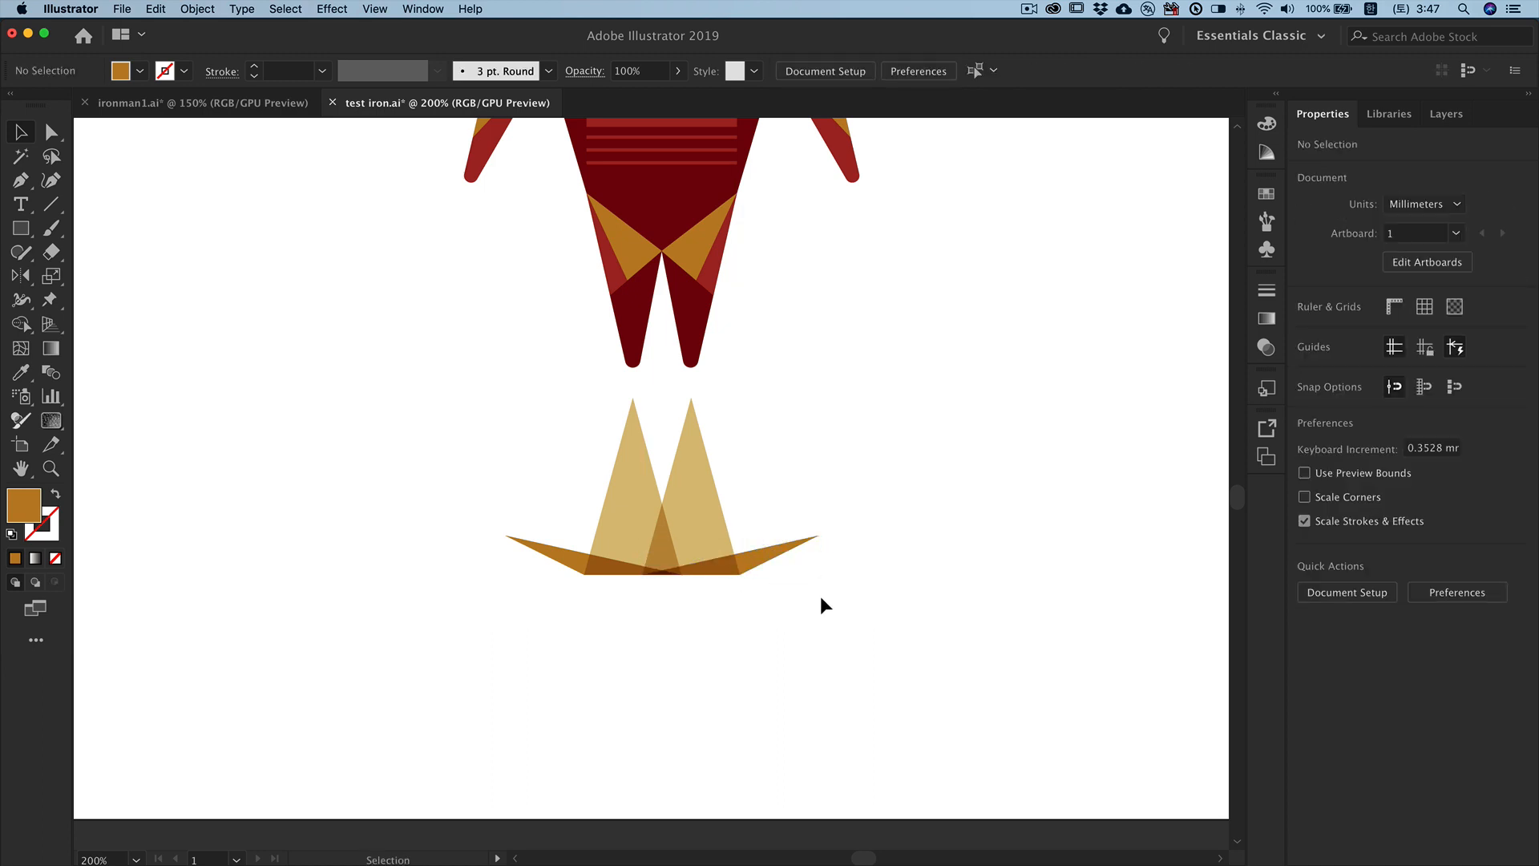
# Step: Draw a thin ground bar about 94 × 1.3 mm directly under the flames and fill it with the legs' dark red
pyautogui.click(24, 234)
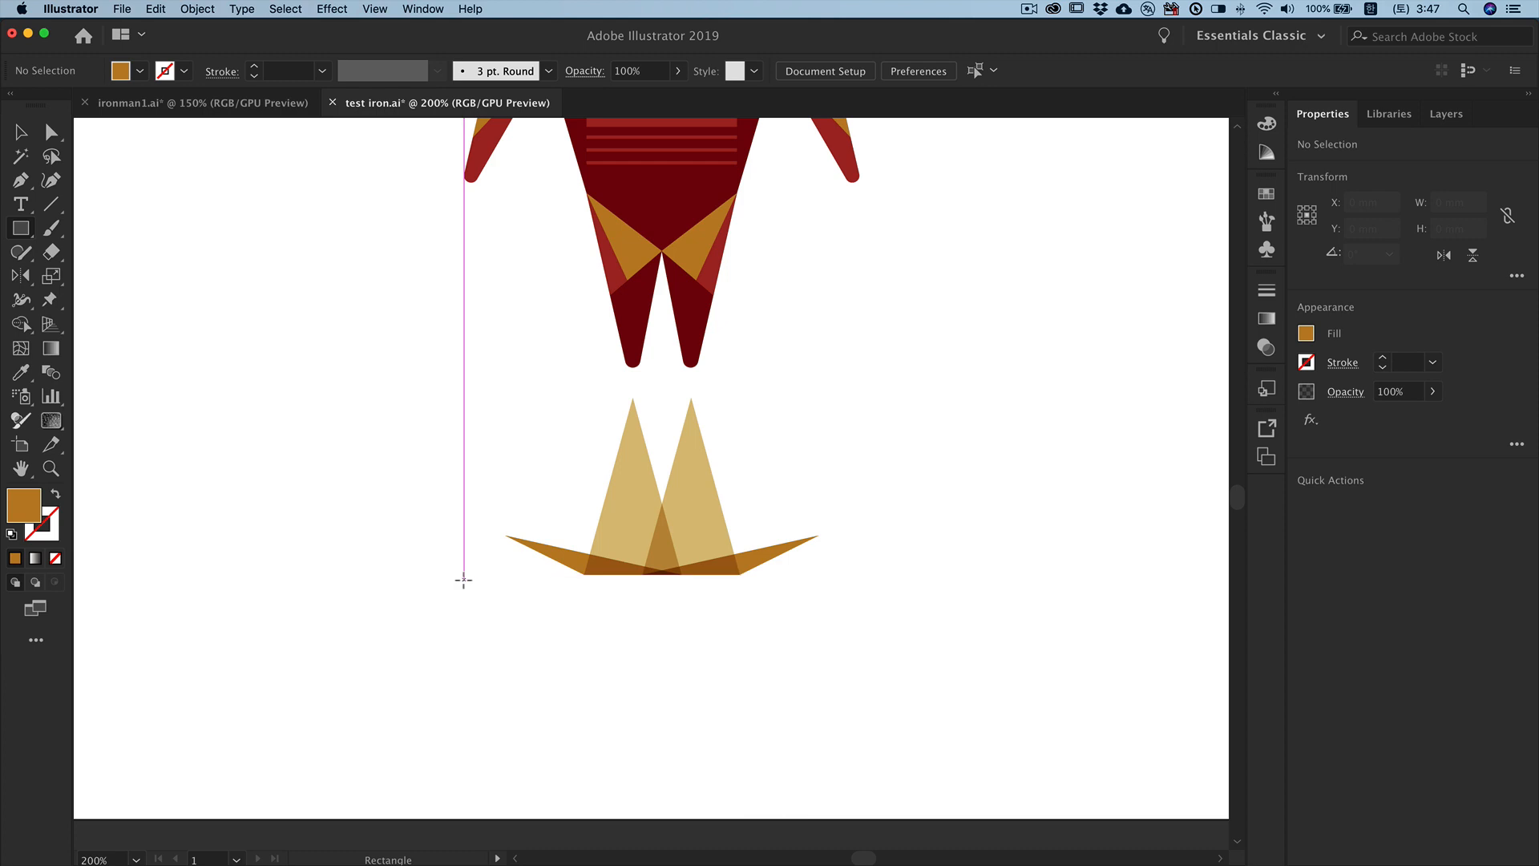
pyautogui.moveTo(455, 577); pyautogui.dragTo(872, 579)
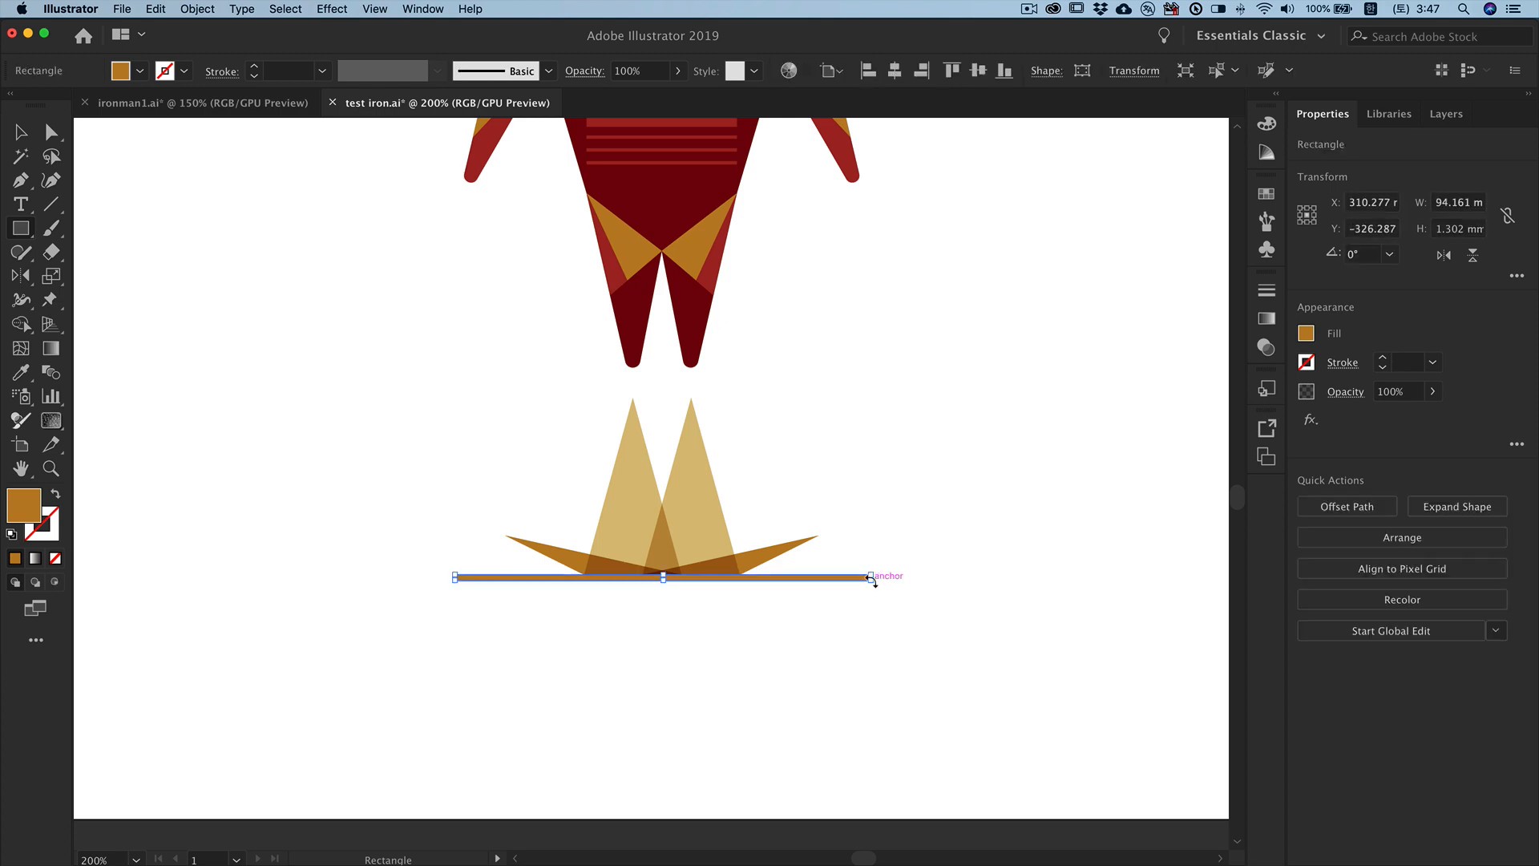
pyautogui.click(22, 375)
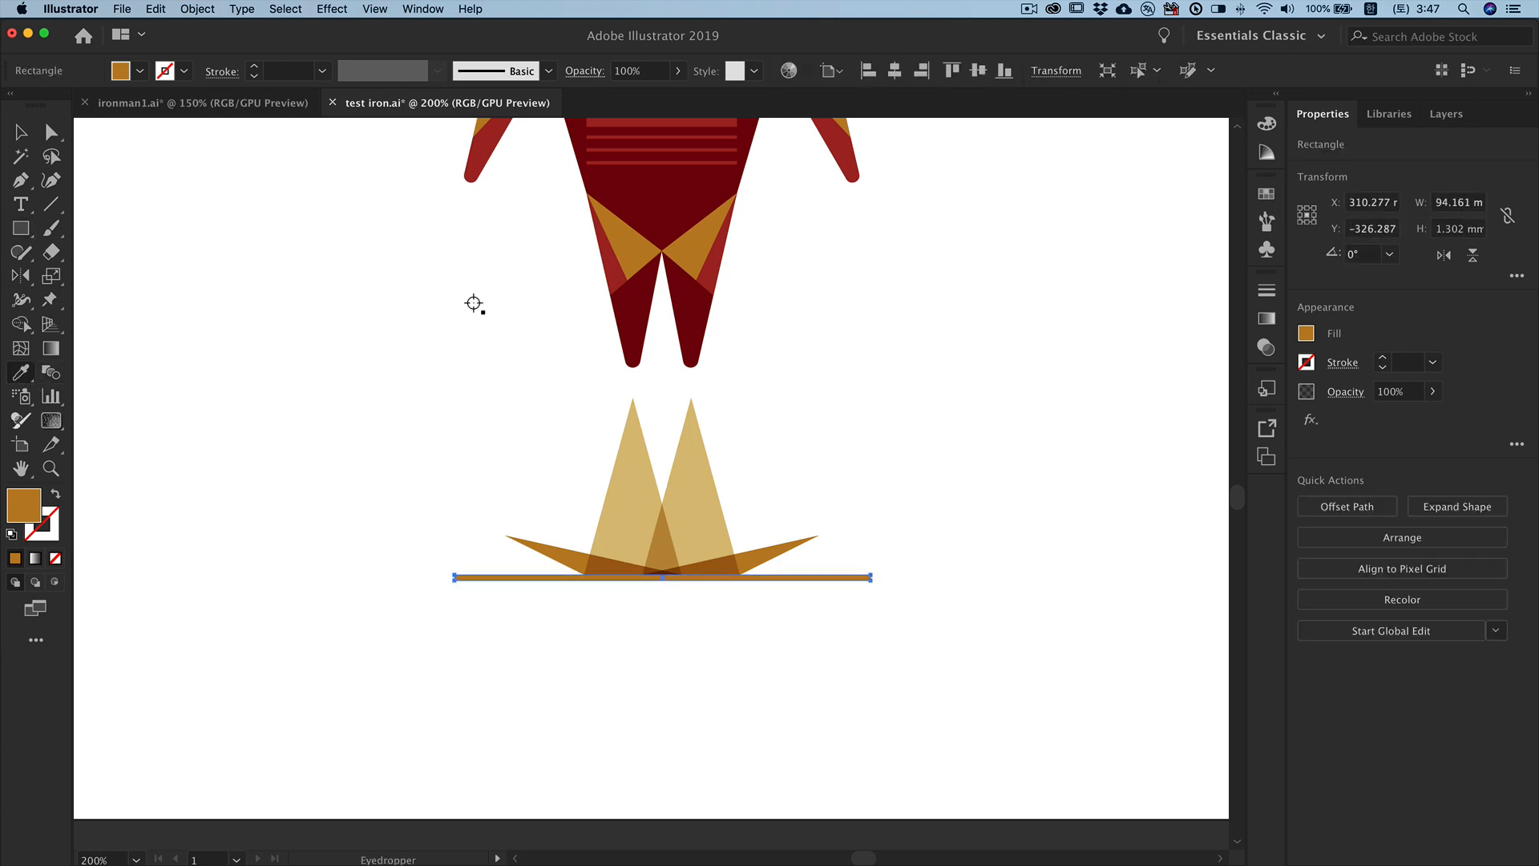
pyautogui.click(622, 322)
pyautogui.keyDown('super'); pyautogui.click(890, 414); pyautogui.keyUp('super')
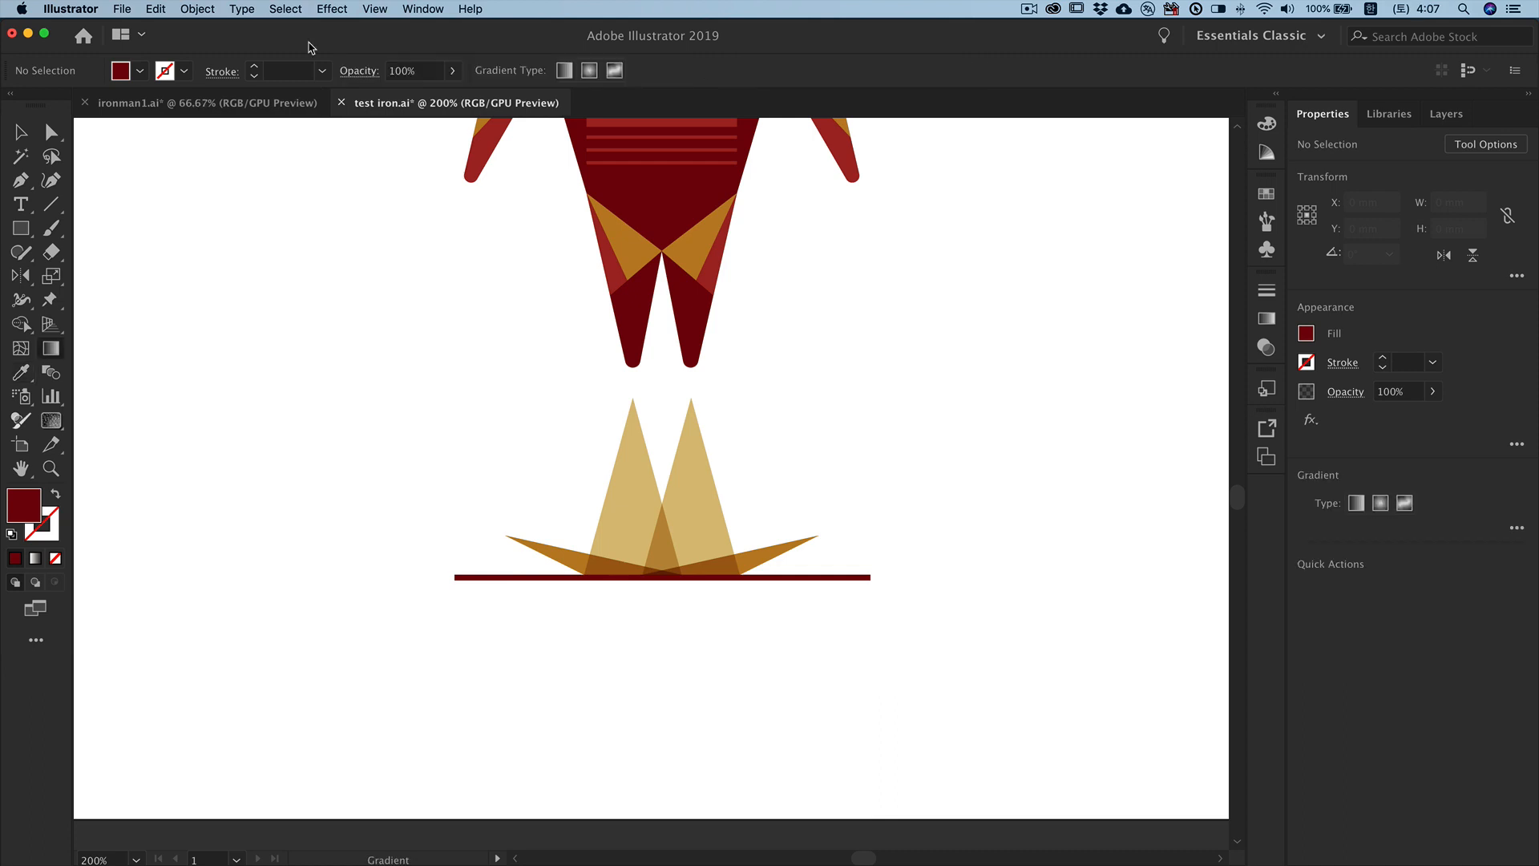
# Step: Move the whole Iron Man figure, including flames and ground bar, up and right toward the artboard's centre
pyautogui.keyDown('alt'); pyautogui.keyDown('super'); pyautogui.click(631, 402); pyautogui.keyUp('super'); pyautogui.keyUp('alt')
pyautogui.keyDown('alt'); pyautogui.keyDown('super'); pyautogui.click(631, 402); pyautogui.keyUp('super'); pyautogui.keyUp('alt')
pyautogui.keyDown('alt'); pyautogui.keyDown('super'); pyautogui.click(631, 403); pyautogui.keyUp('super'); pyautogui.keyUp('alt')
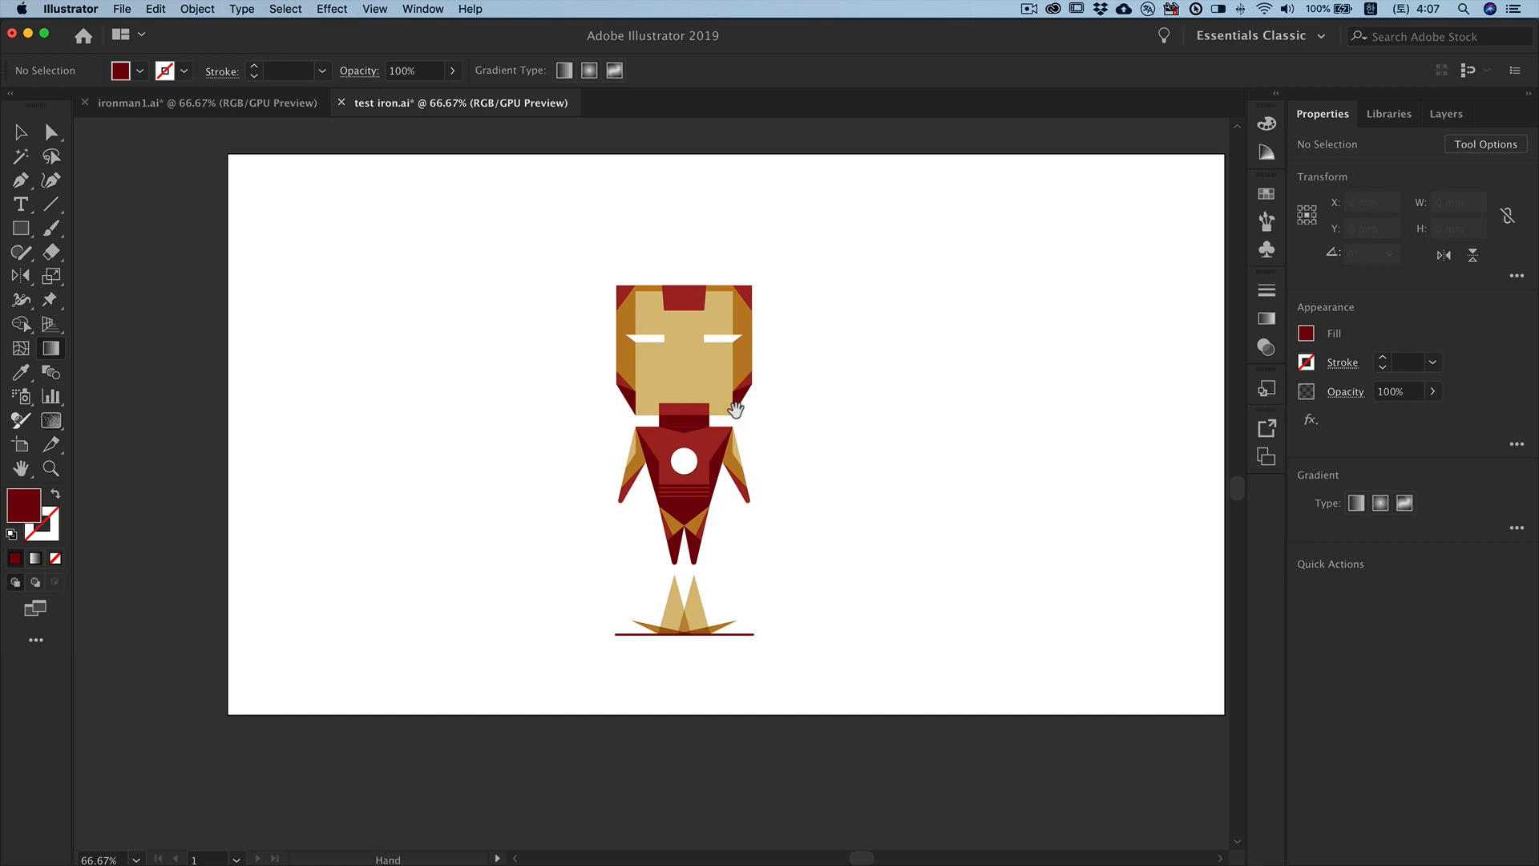
pyautogui.hscroll(5, 734, 408)
pyautogui.press('v')
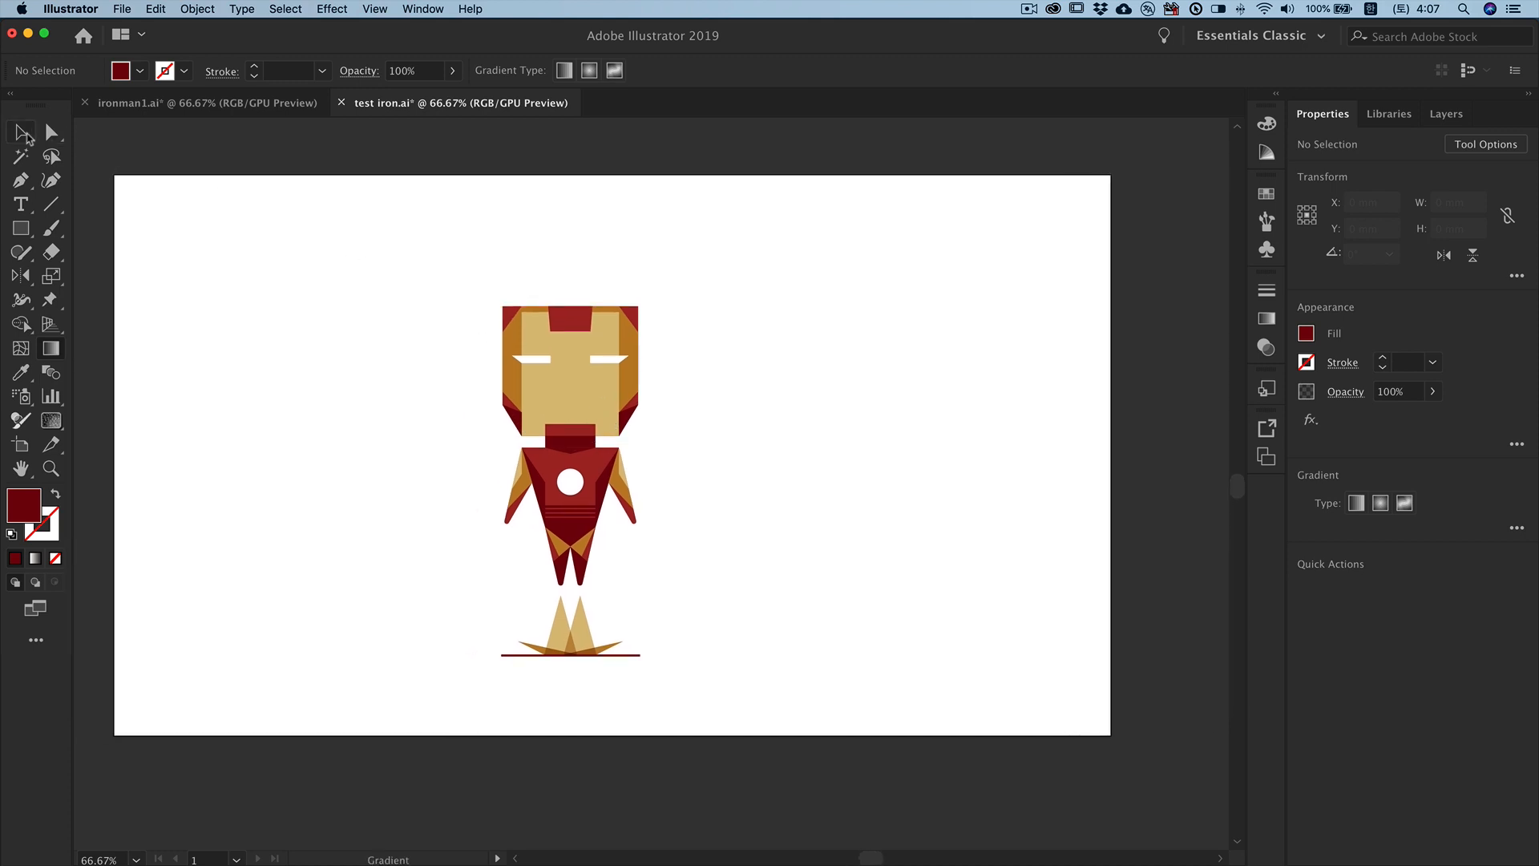
pyautogui.moveTo(463, 261); pyautogui.dragTo(702, 683)
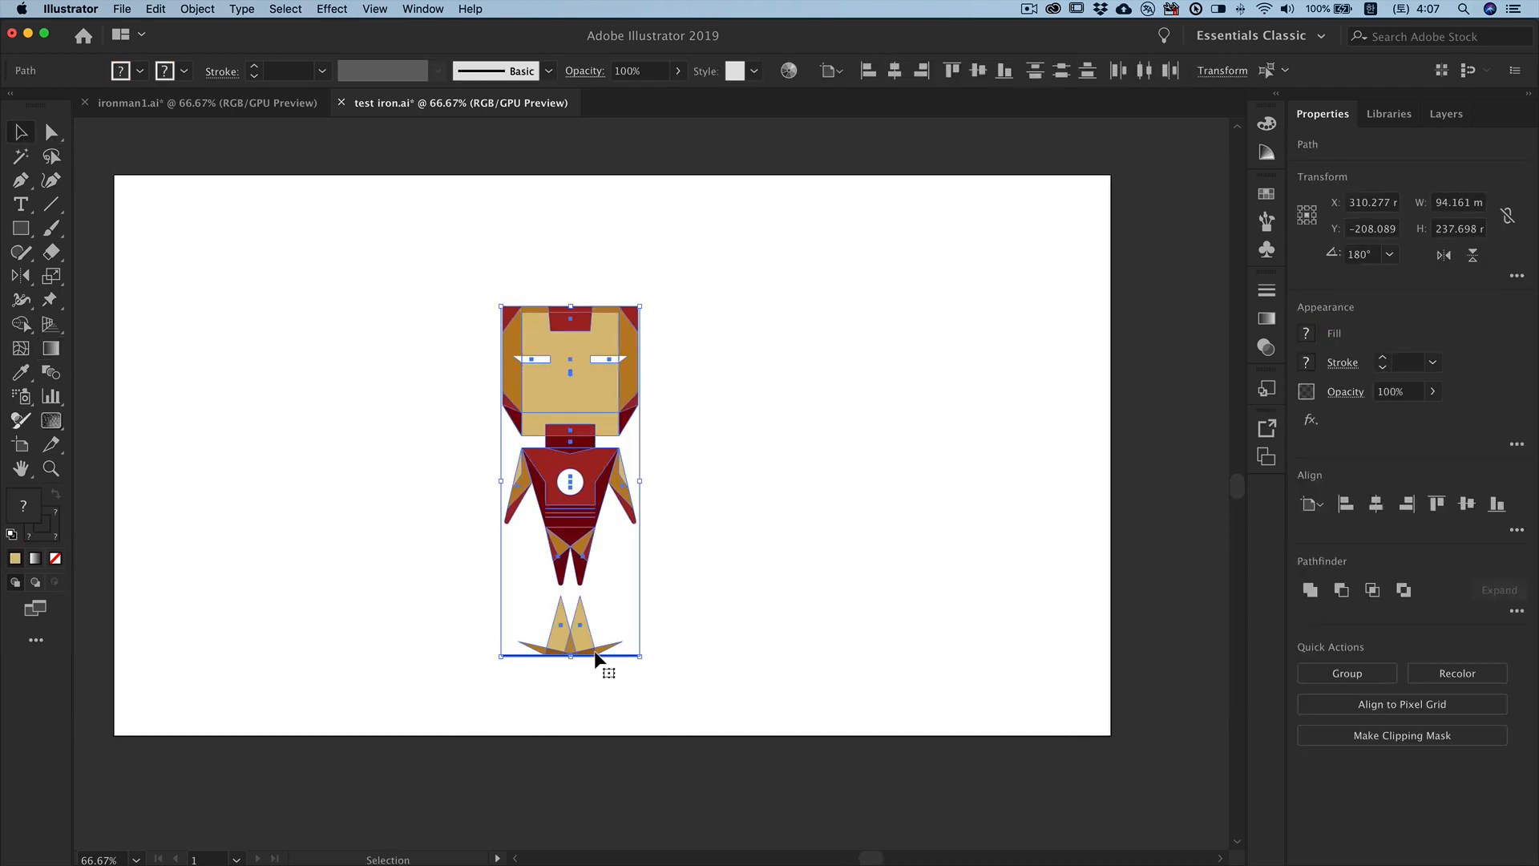
pyautogui.moveTo(598, 654); pyautogui.dragTo(656, 614)
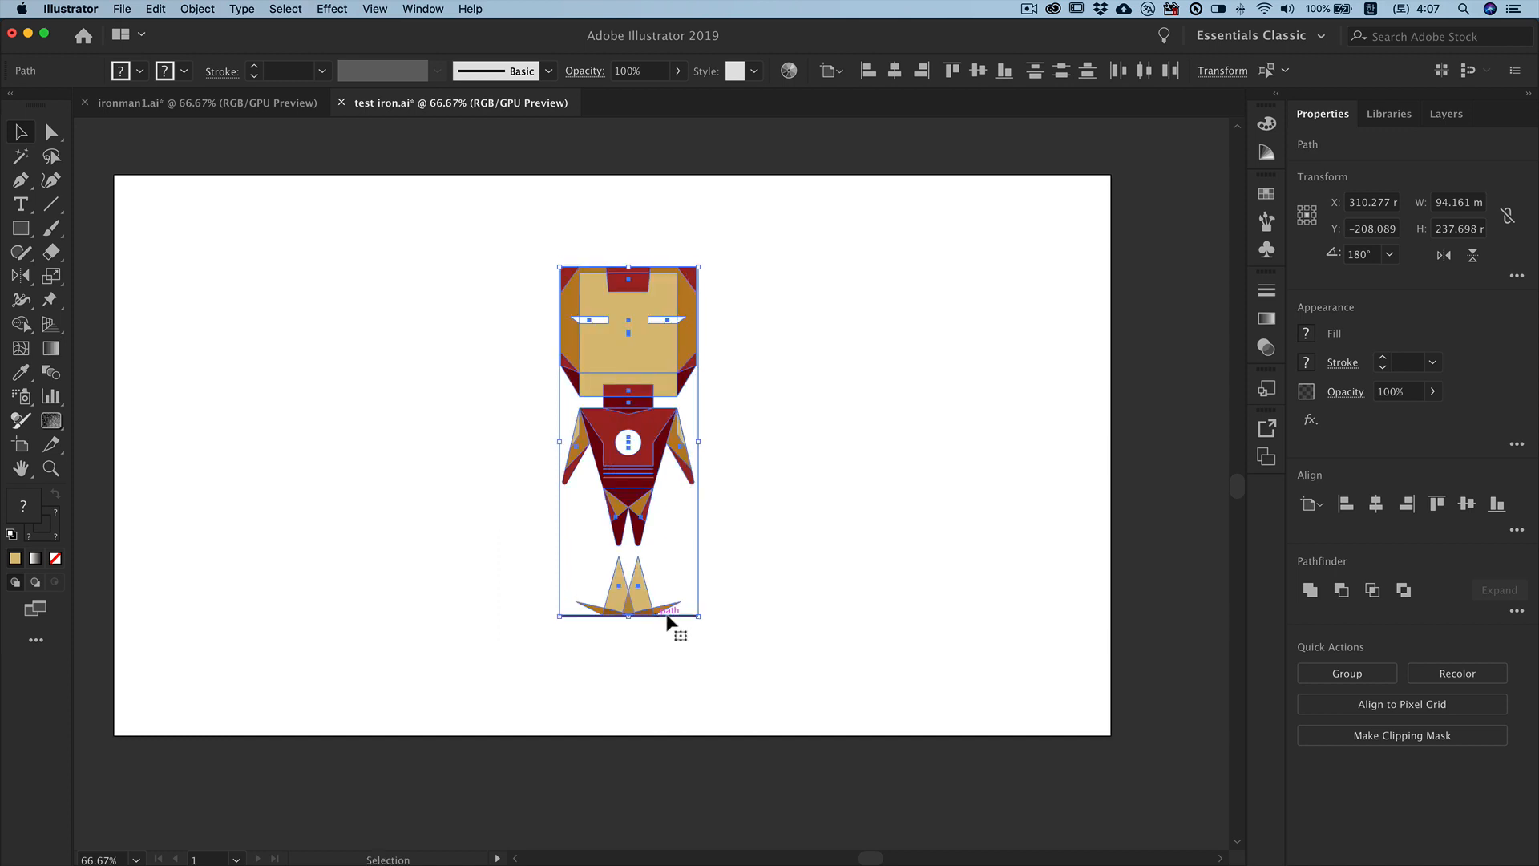
pyautogui.click(876, 586)
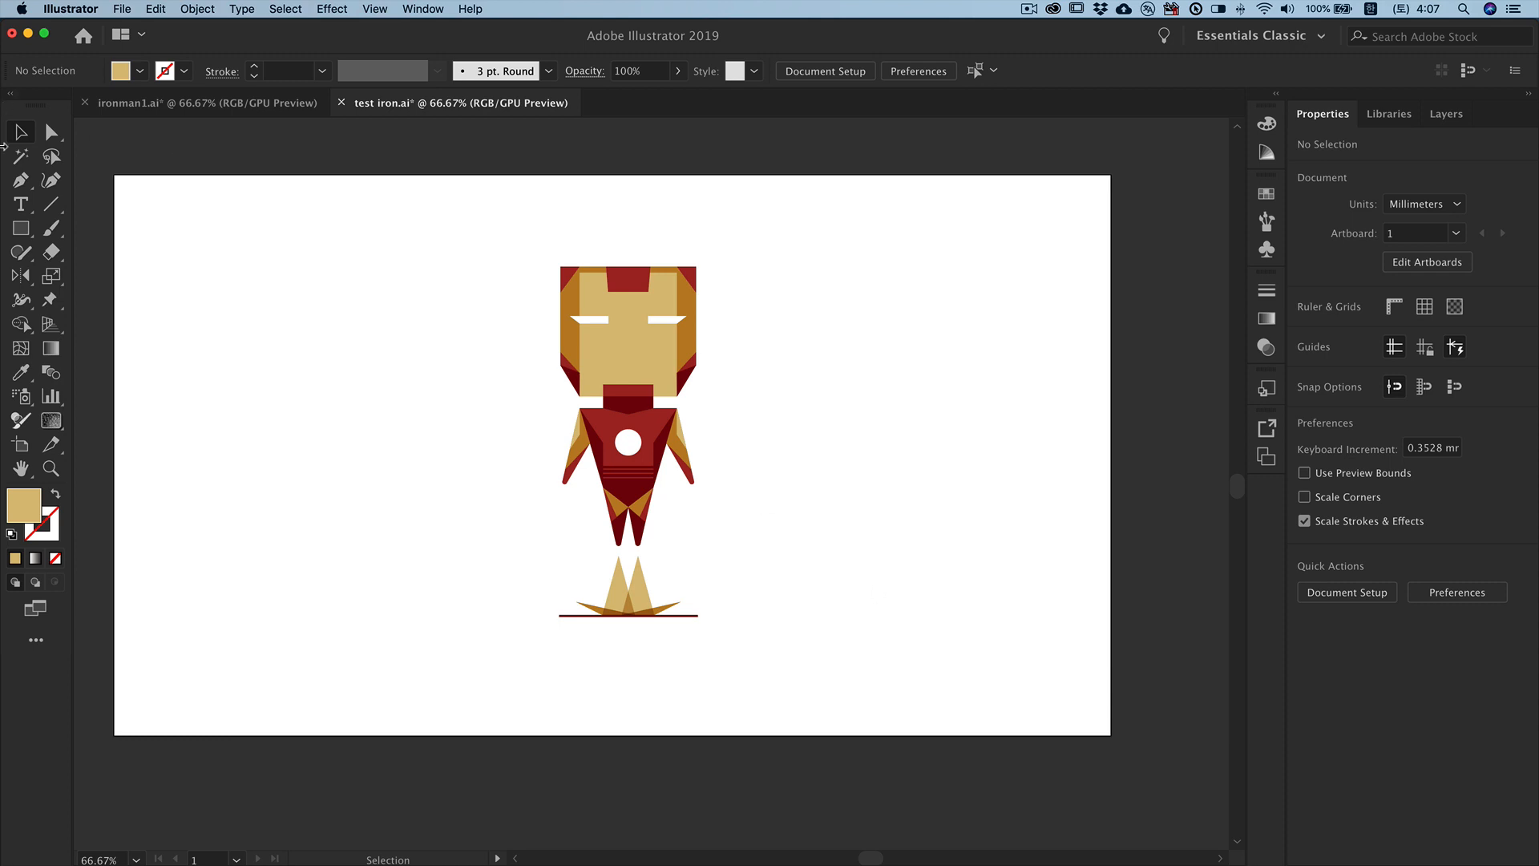
# Step: Draw a background rectangle of about 677.3 × 381 mm covering the entire artboard and send it behind the figure
pyautogui.press('m')
pyautogui.moveTo(115, 171); pyautogui.dragTo(1112, 735)
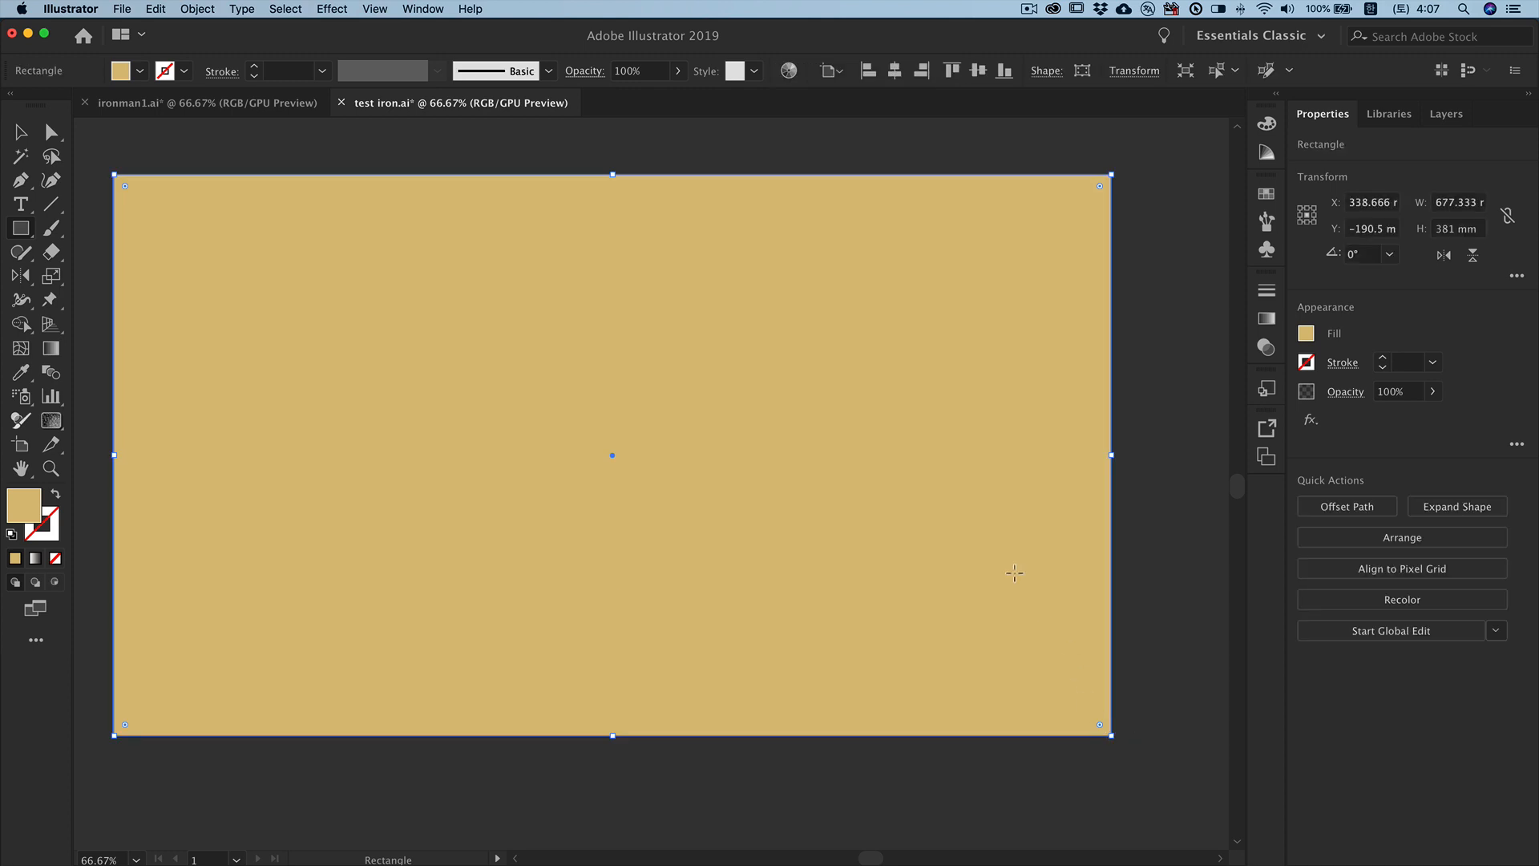
pyautogui.press('super+shift+bracketleft')
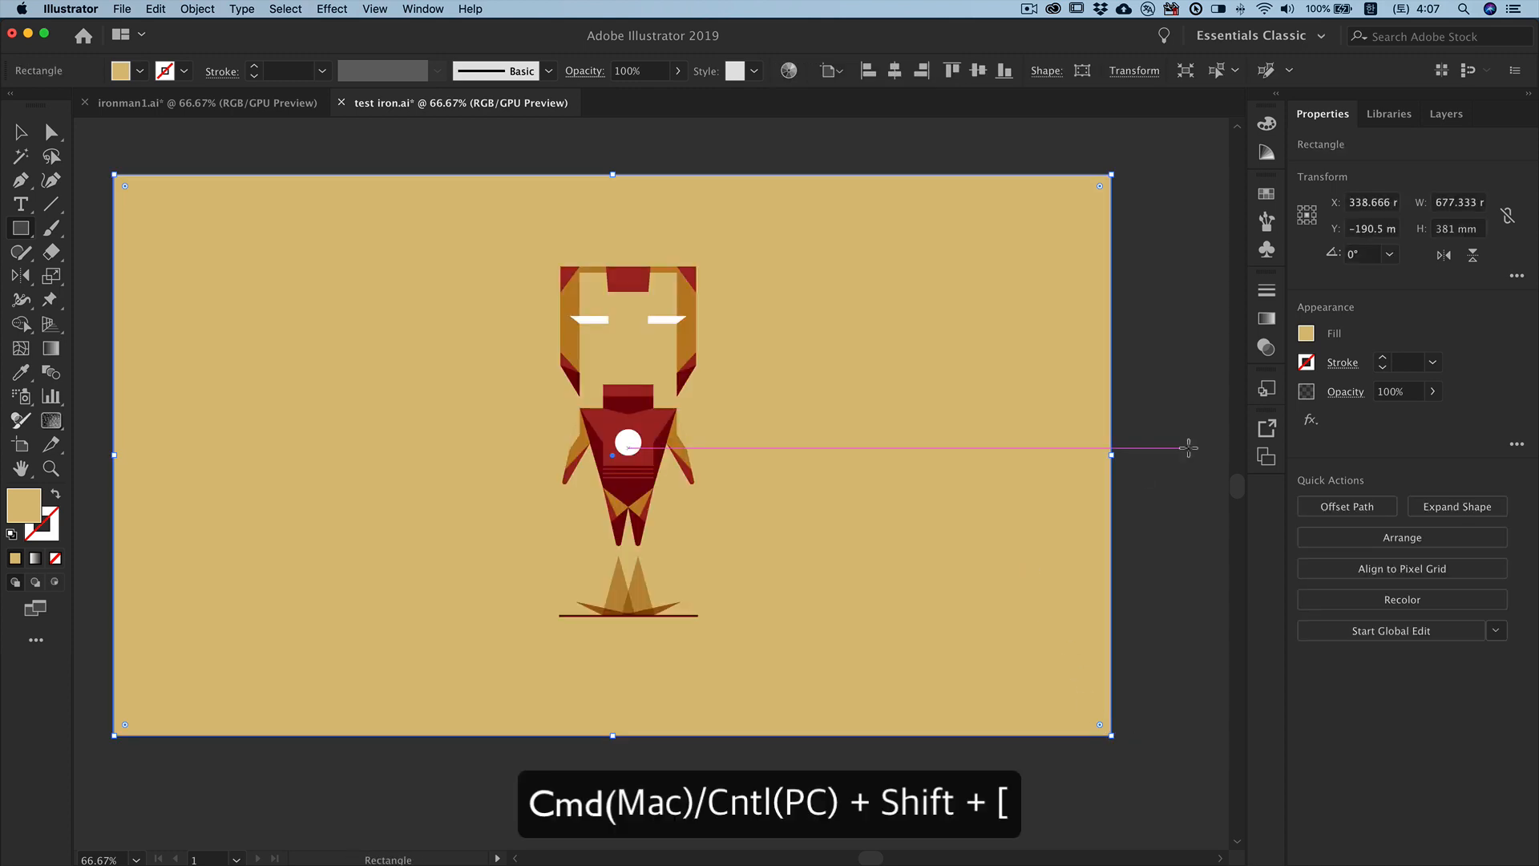
# Step: Apply a freeform point gradient to the background rectangle and set its upper-left point's colour to #e3d2b8
pyautogui.click(1268, 319)
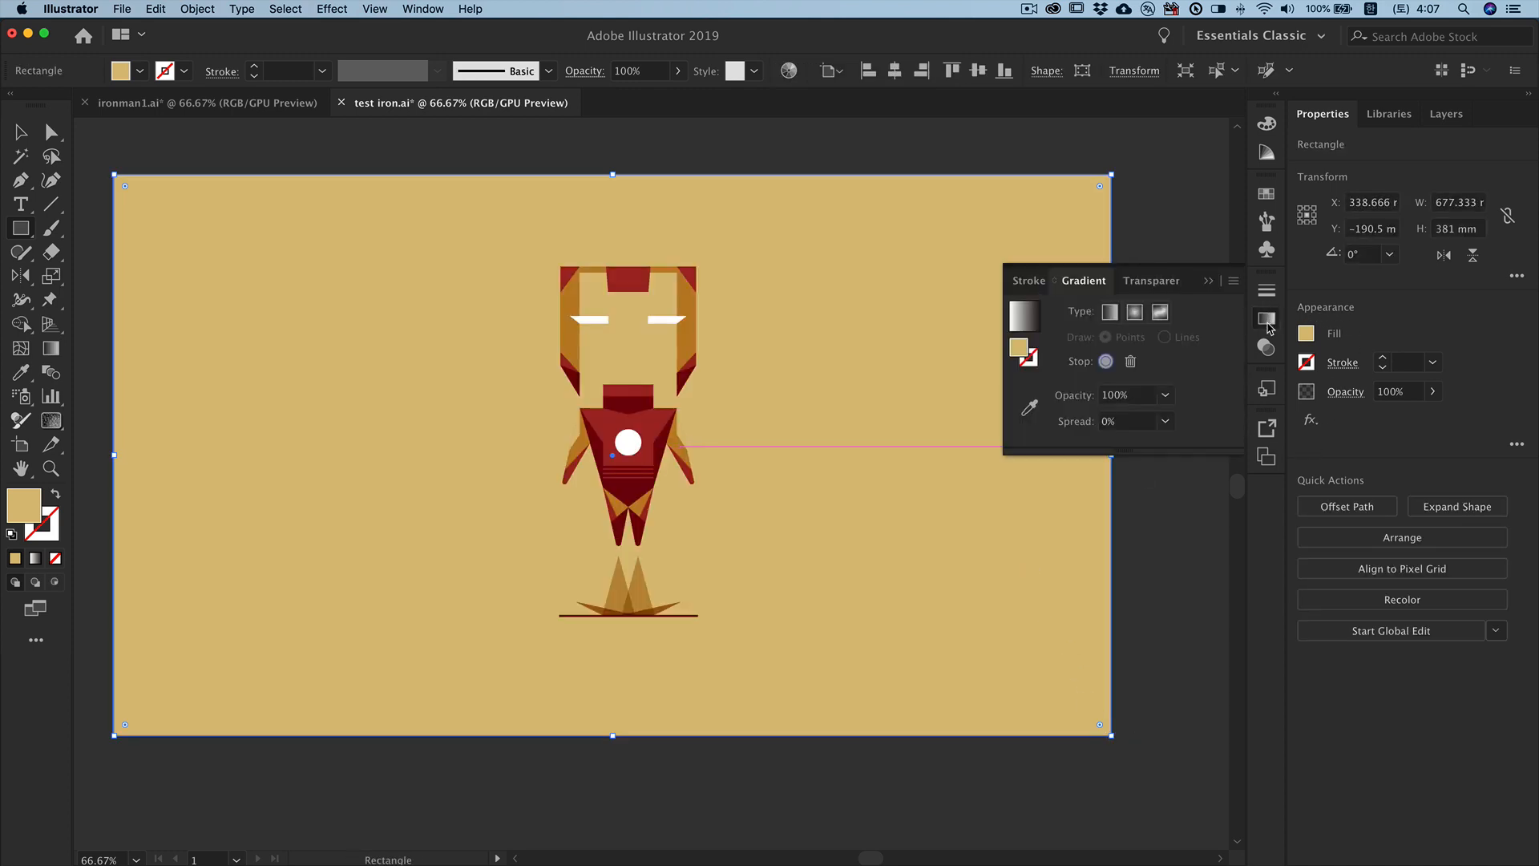
pyautogui.click(1161, 312)
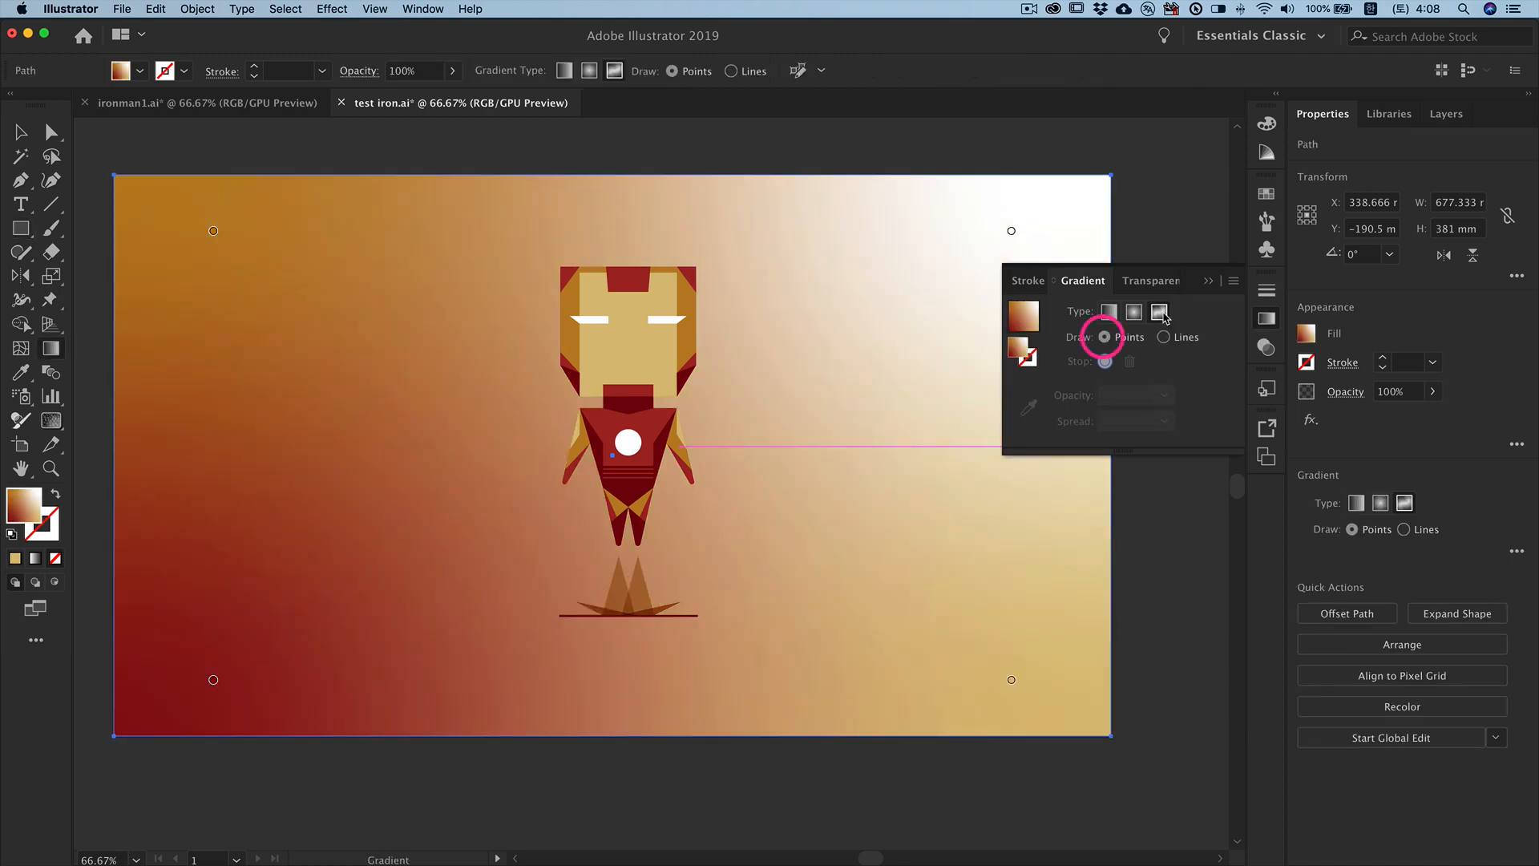
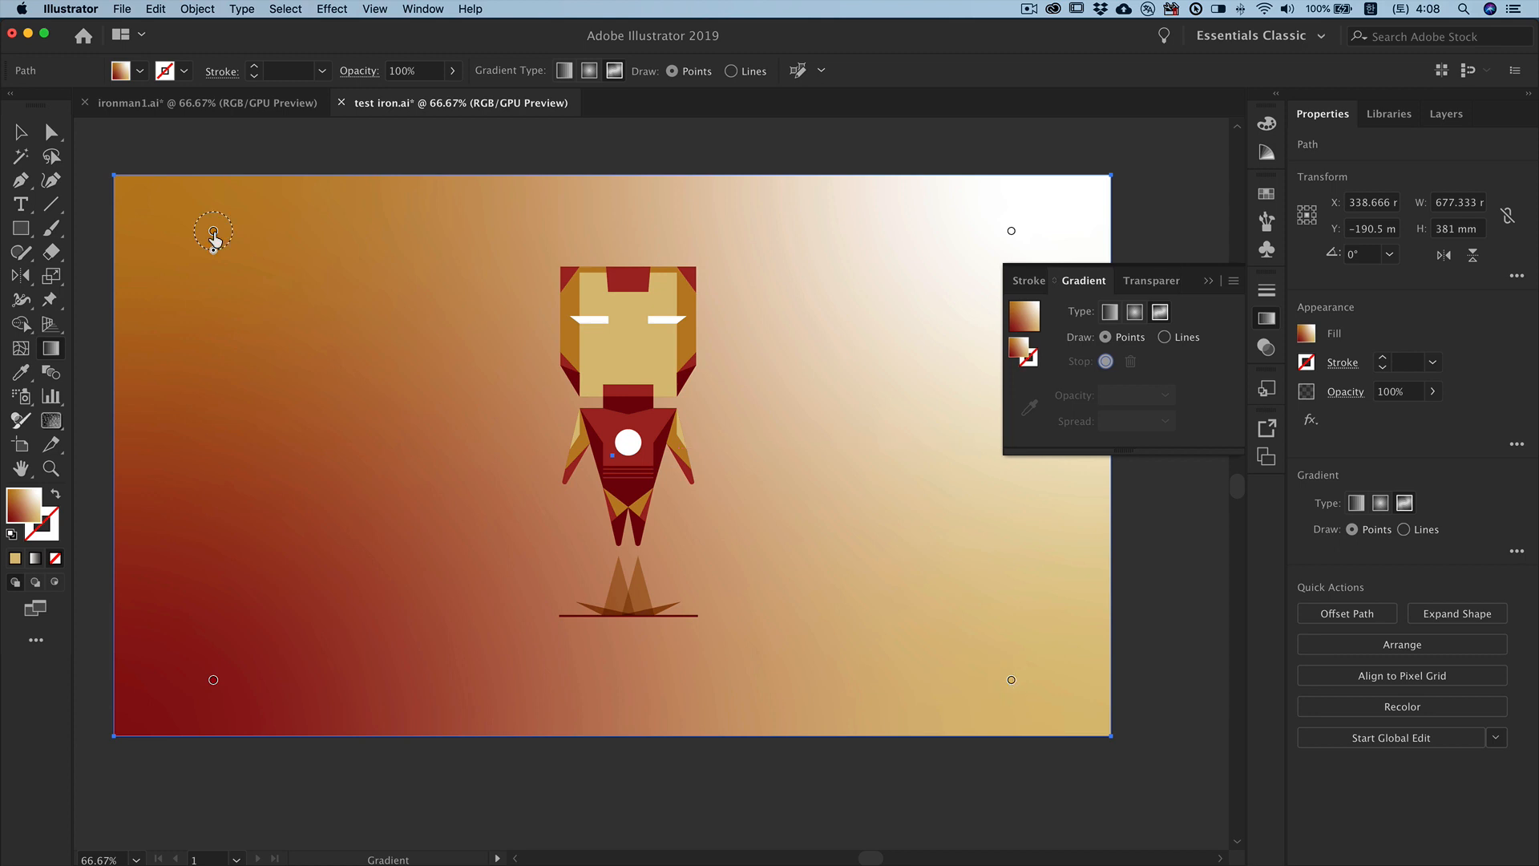
pyautogui.doubleClick(214, 234)
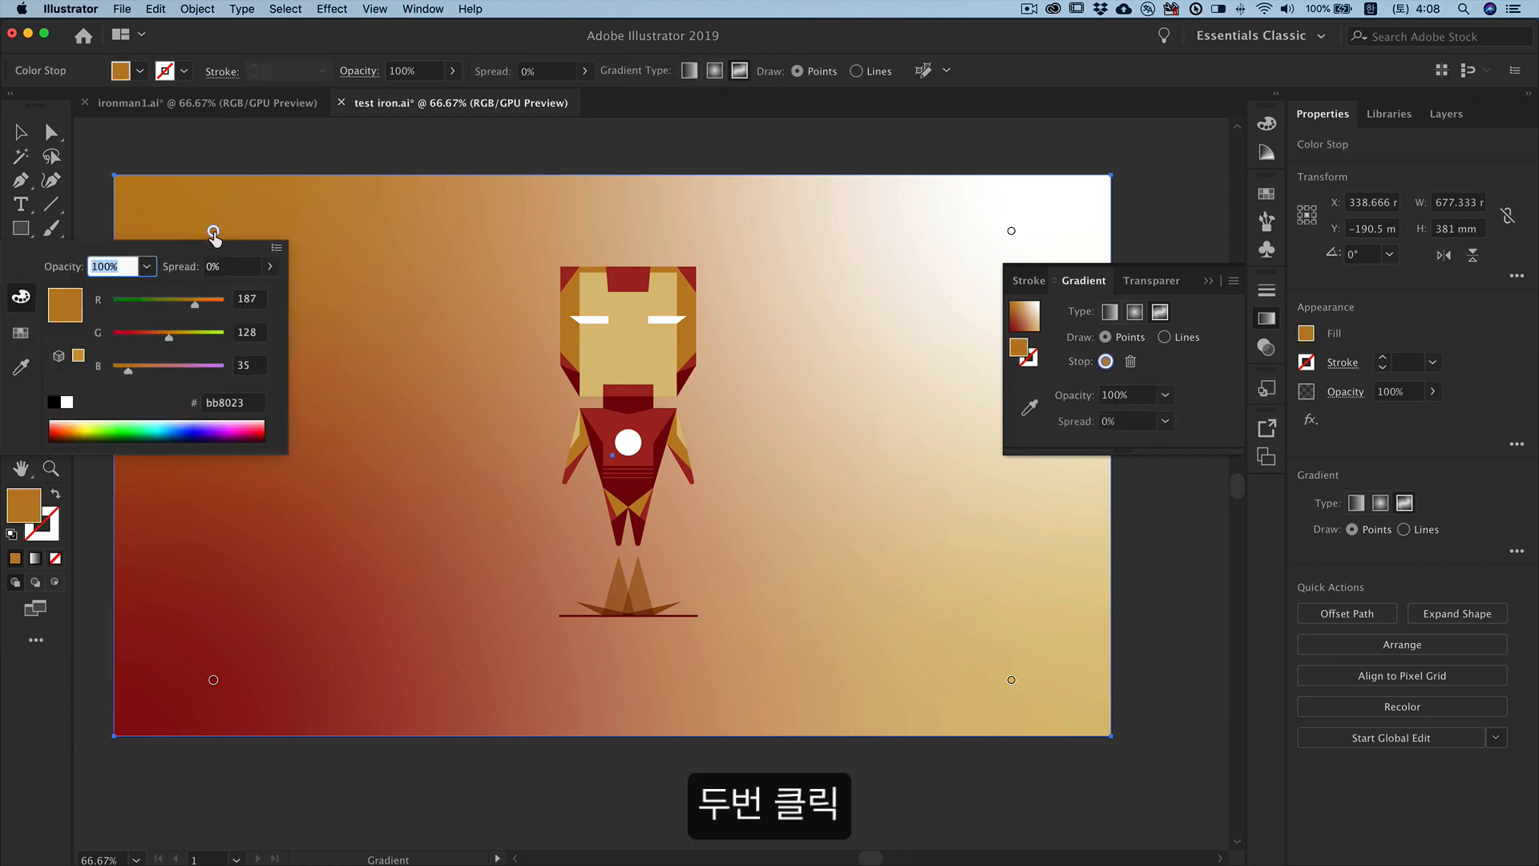
pyautogui.click(250, 404)
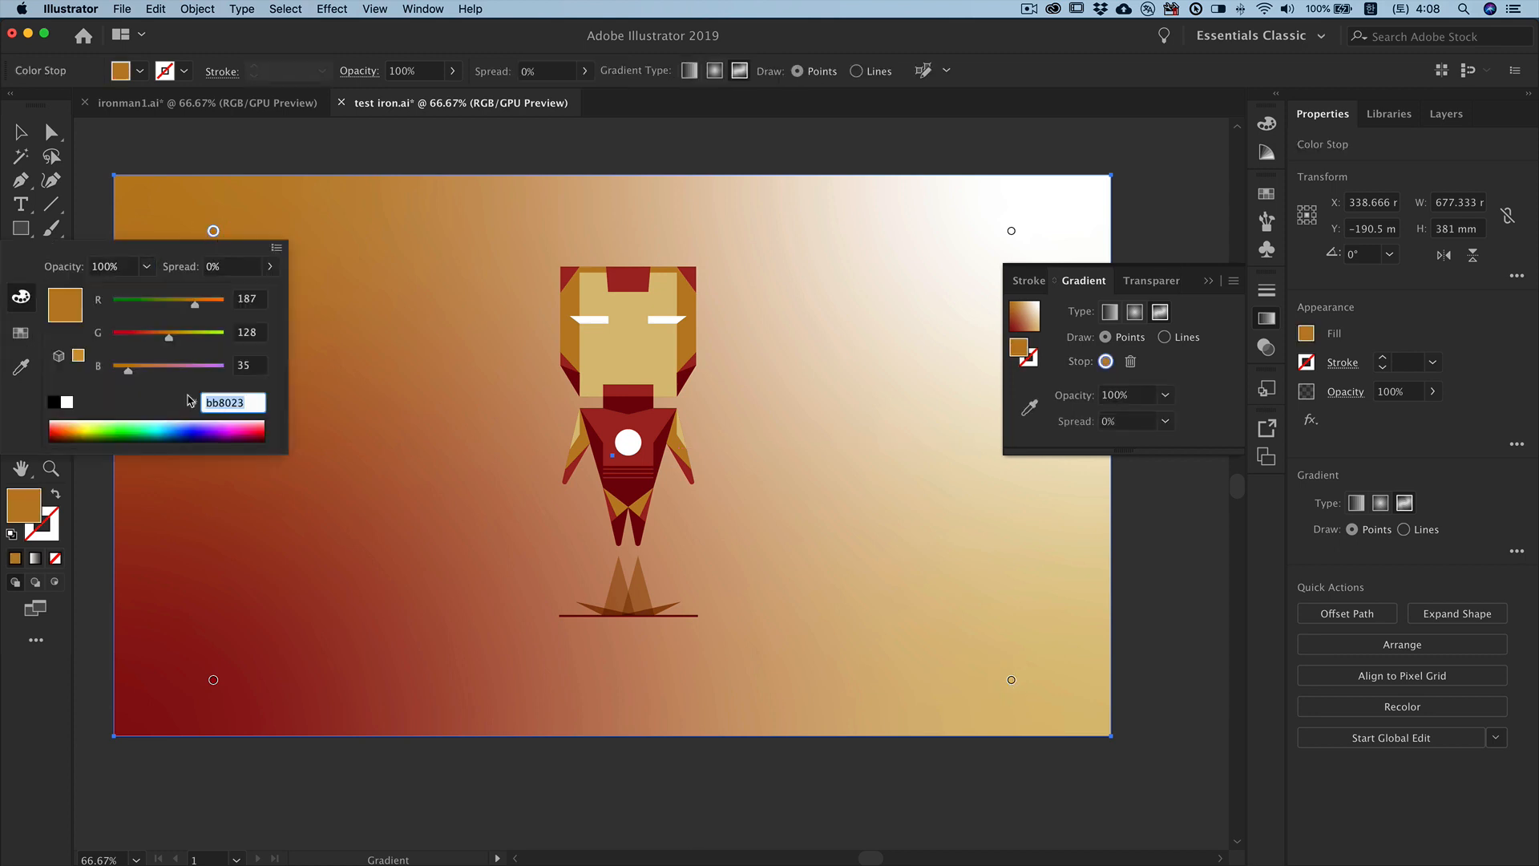
pyautogui.write('e3d2b8')
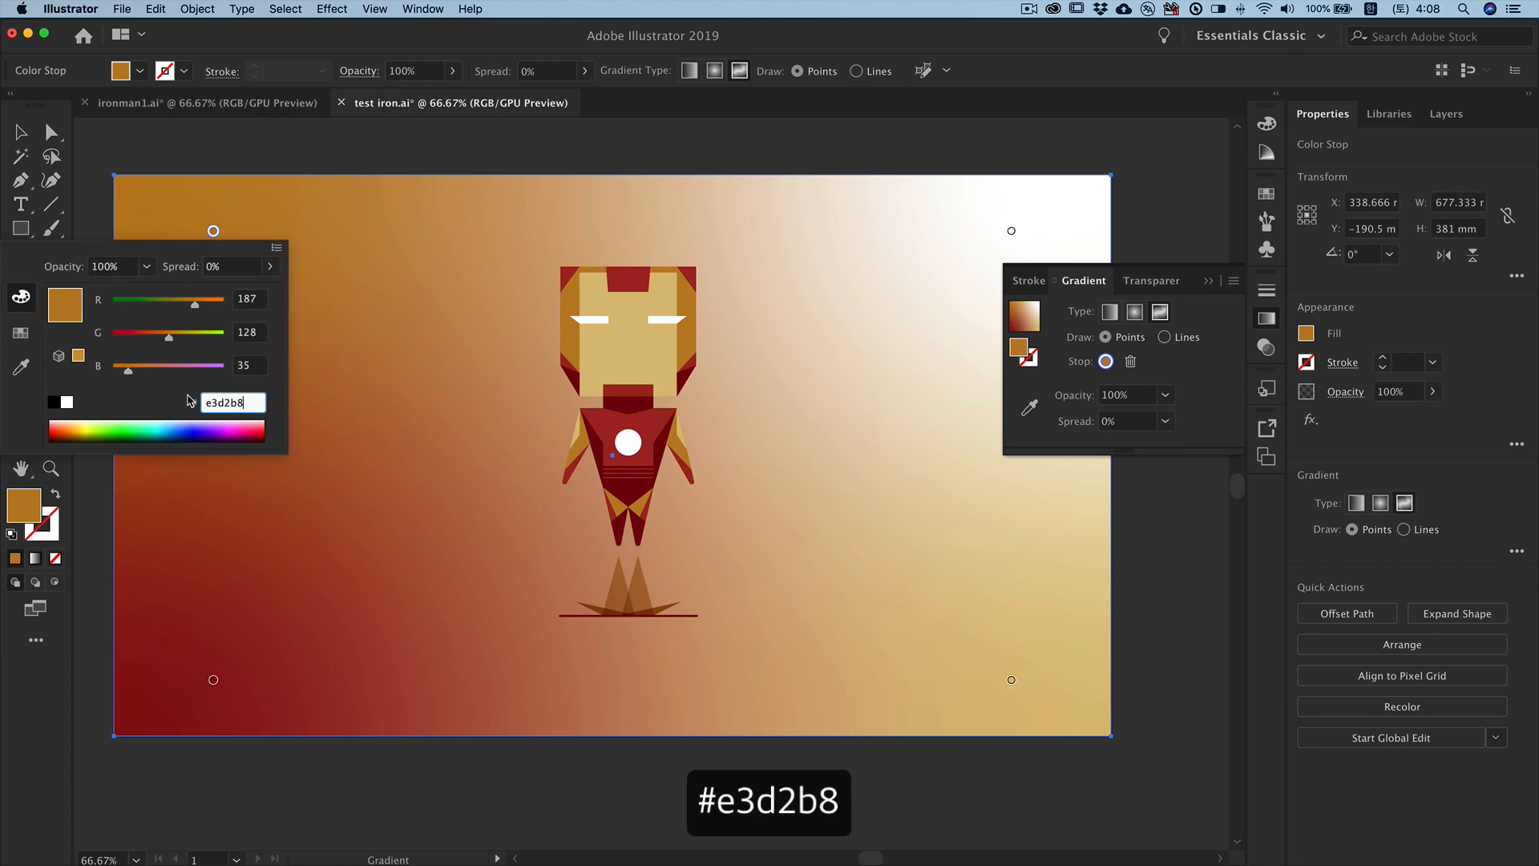
pyautogui.press('Return')
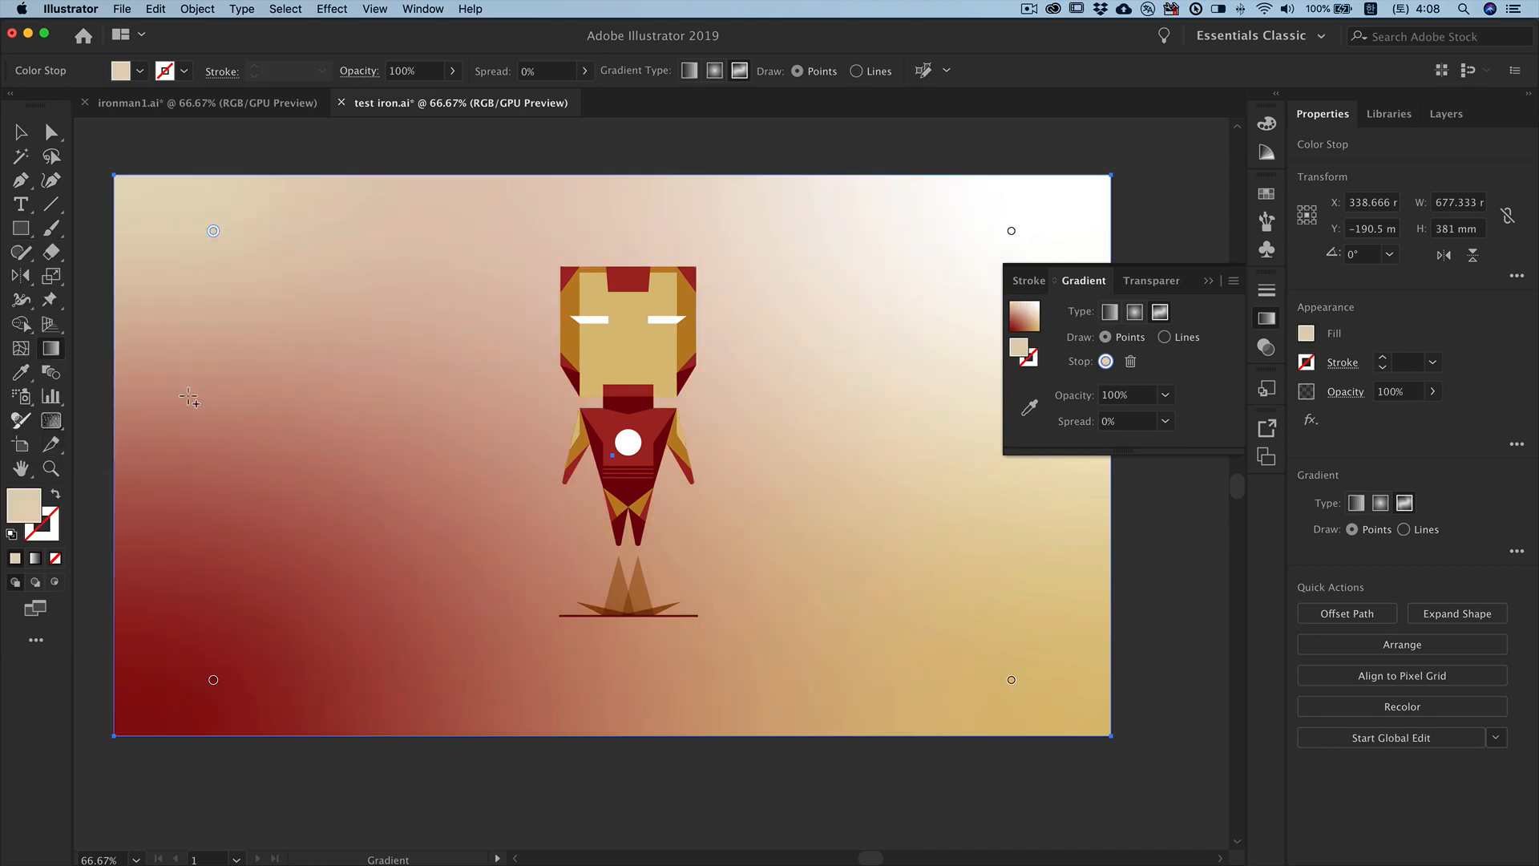
# Step: Set the colour of the background gradient's lower-left point to #d4f0ff
pyautogui.moveTo(216, 683)
pyautogui.doubleClick(213, 681)
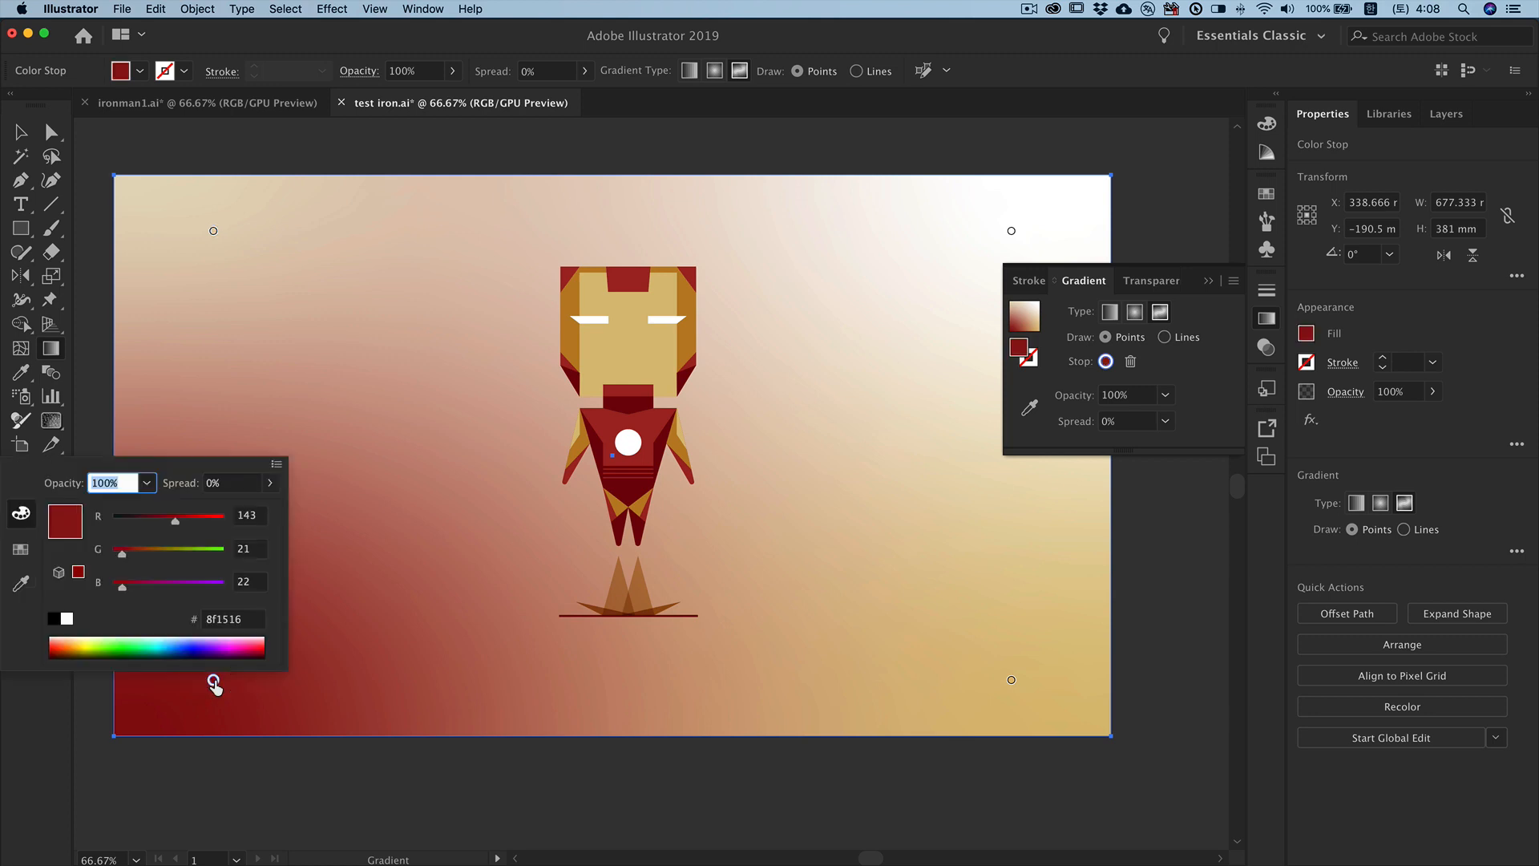
pyautogui.click(245, 624)
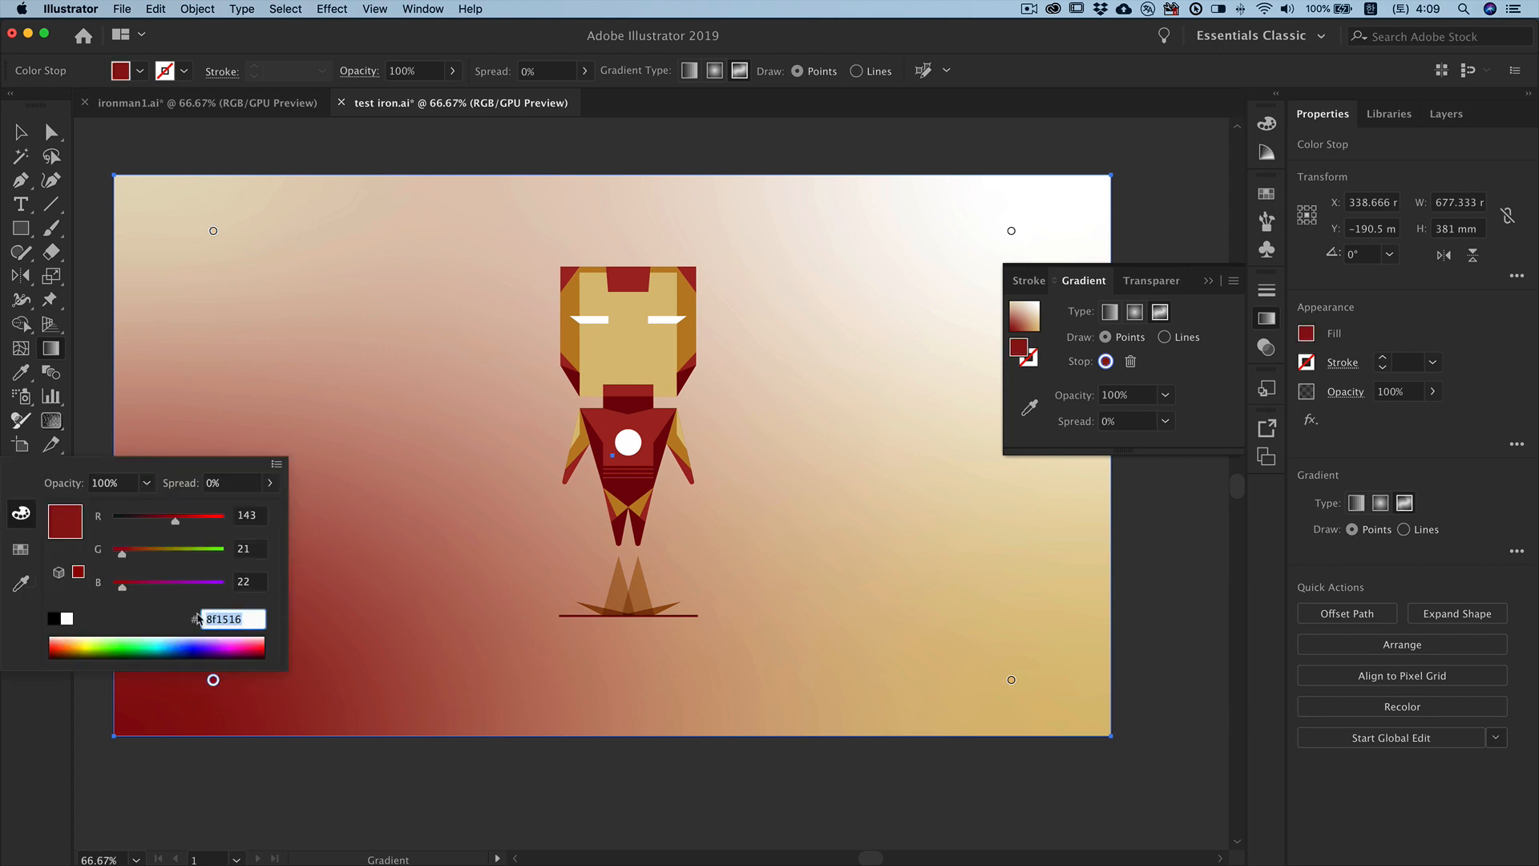
pyautogui.write('d4f0ff')
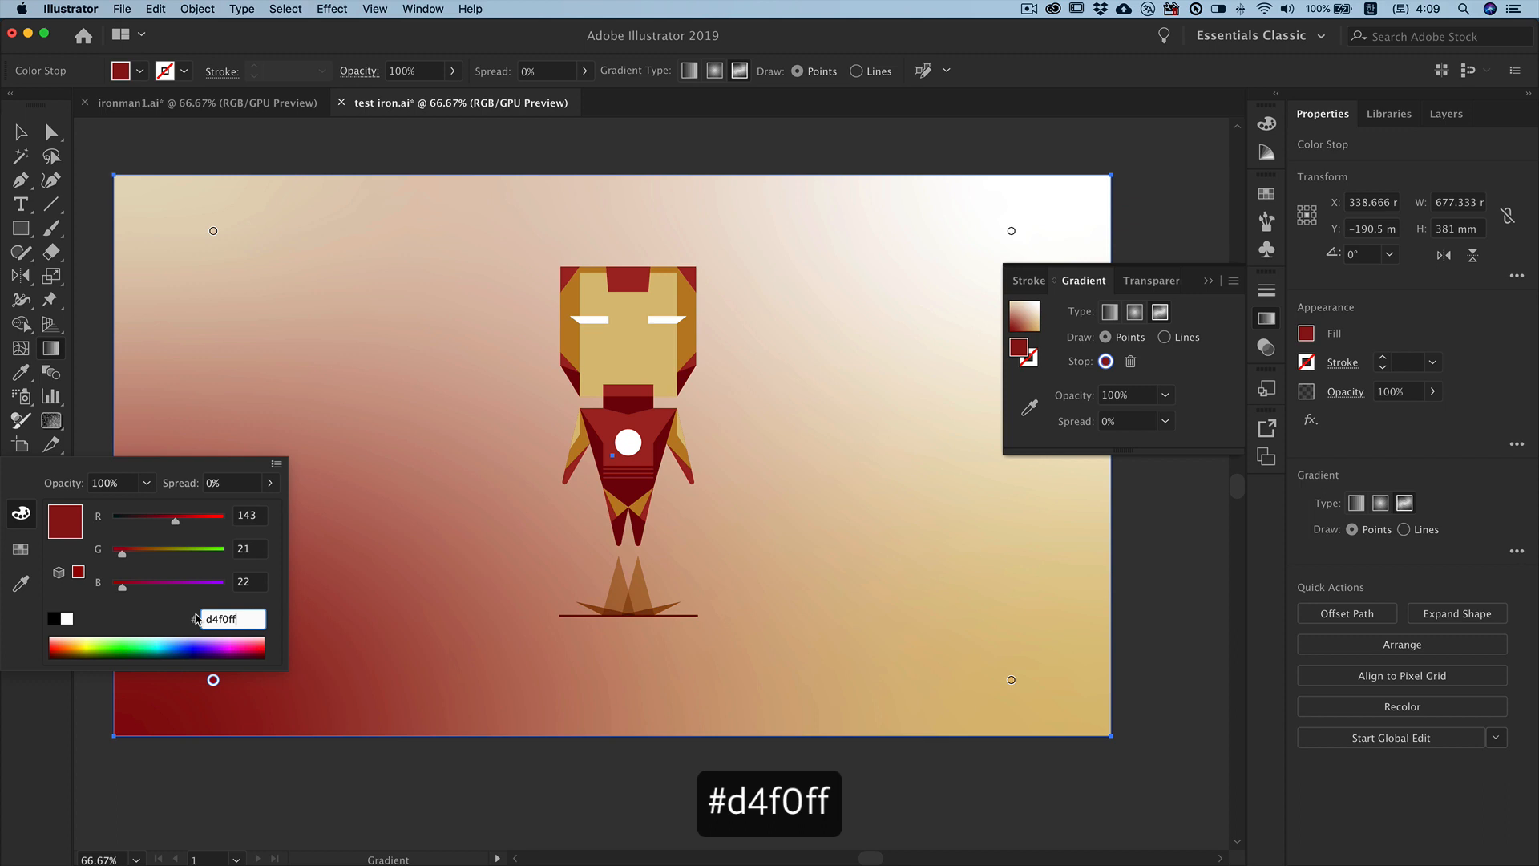
pyautogui.press('Return')
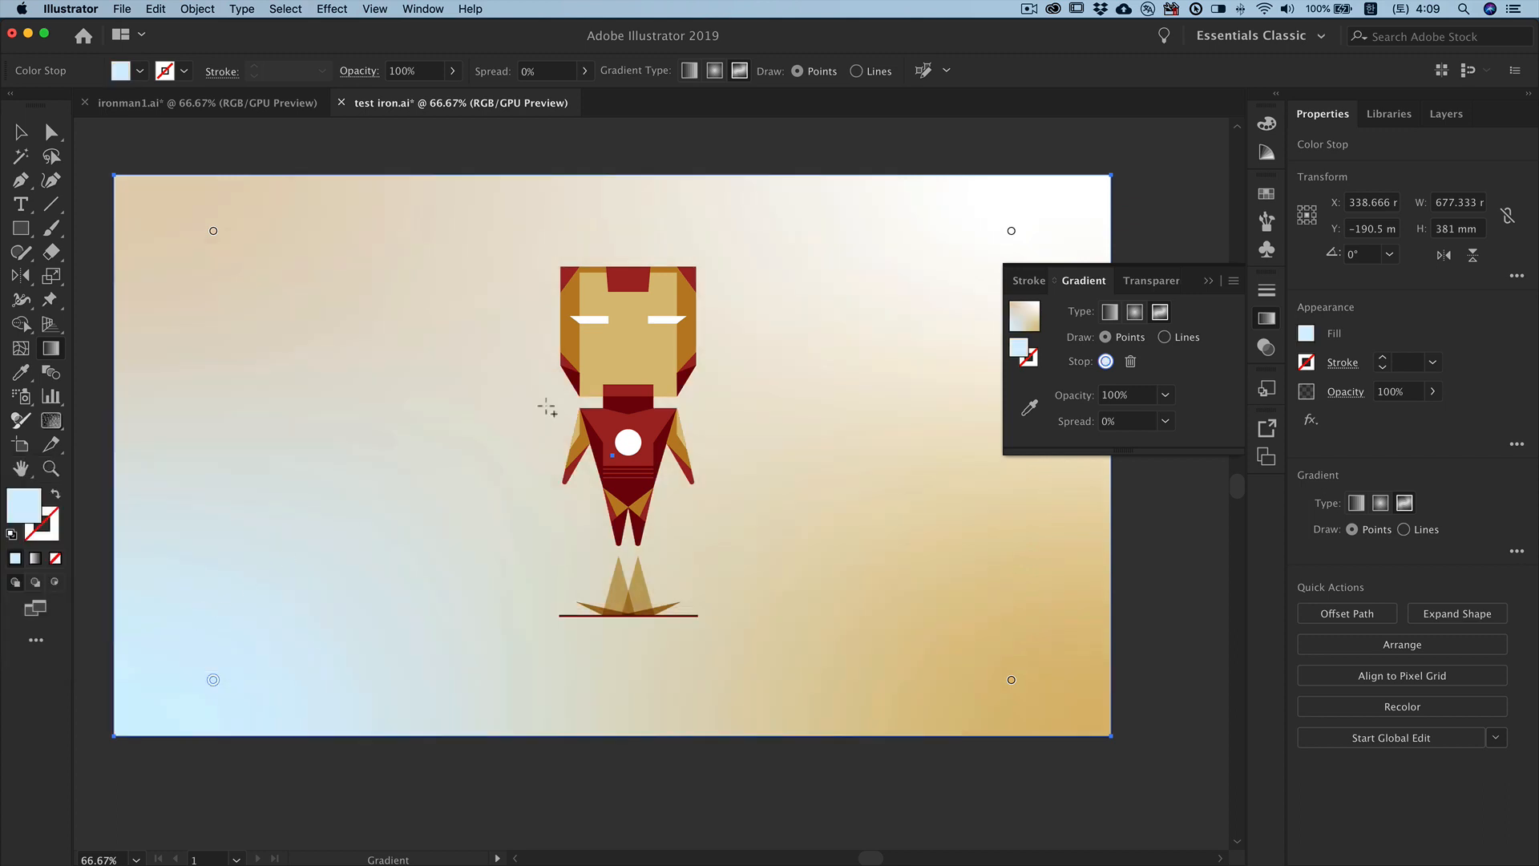
# Step: Set the colour of the background gradient's upper-right point to #ffffff
pyautogui.doubleClick(1012, 234)
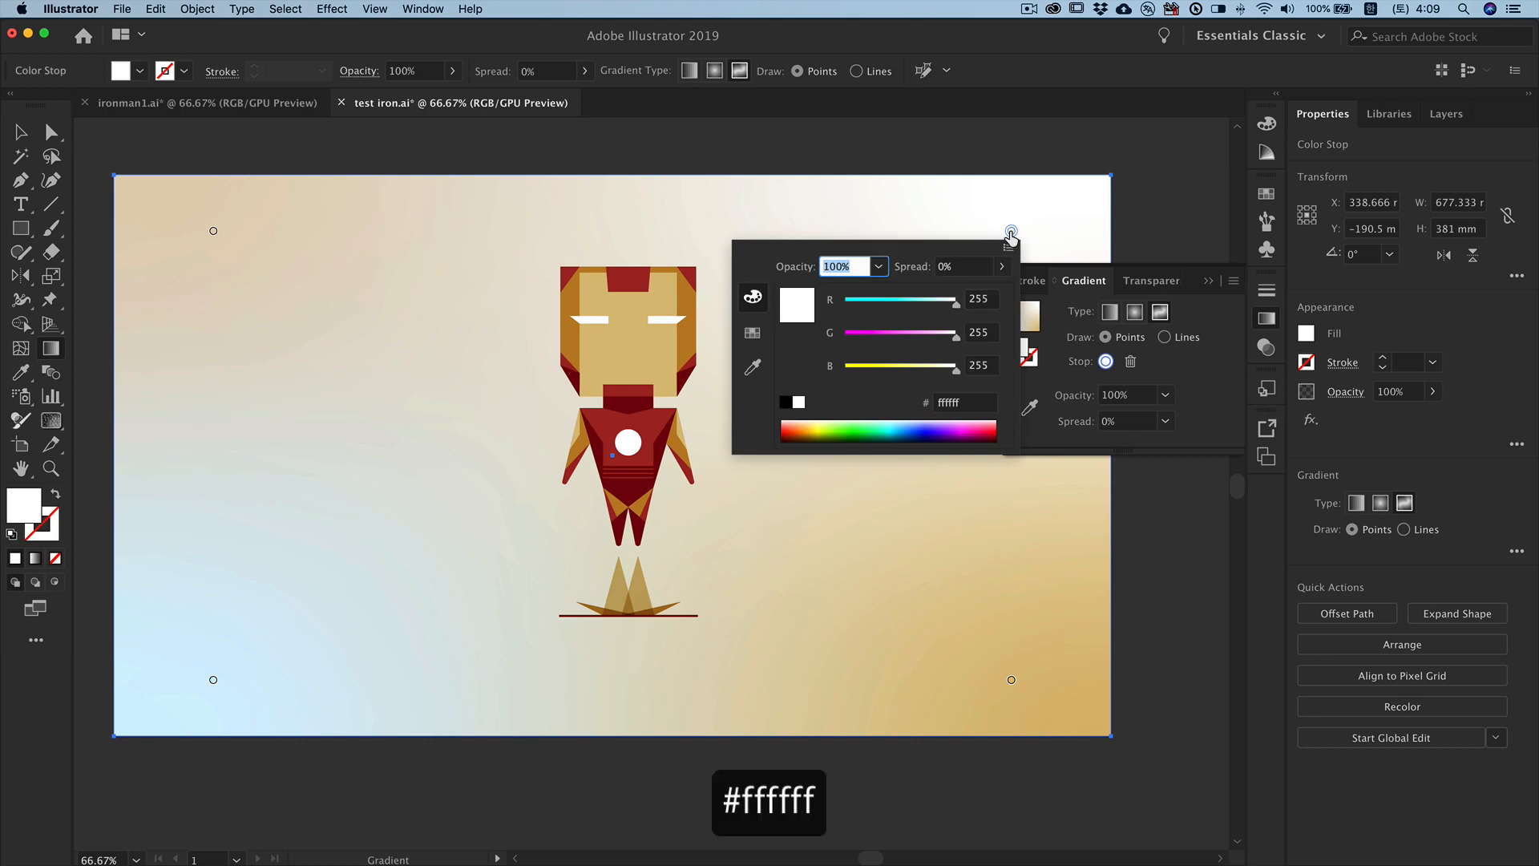
pyautogui.click(966, 407)
pyautogui.press('Return')
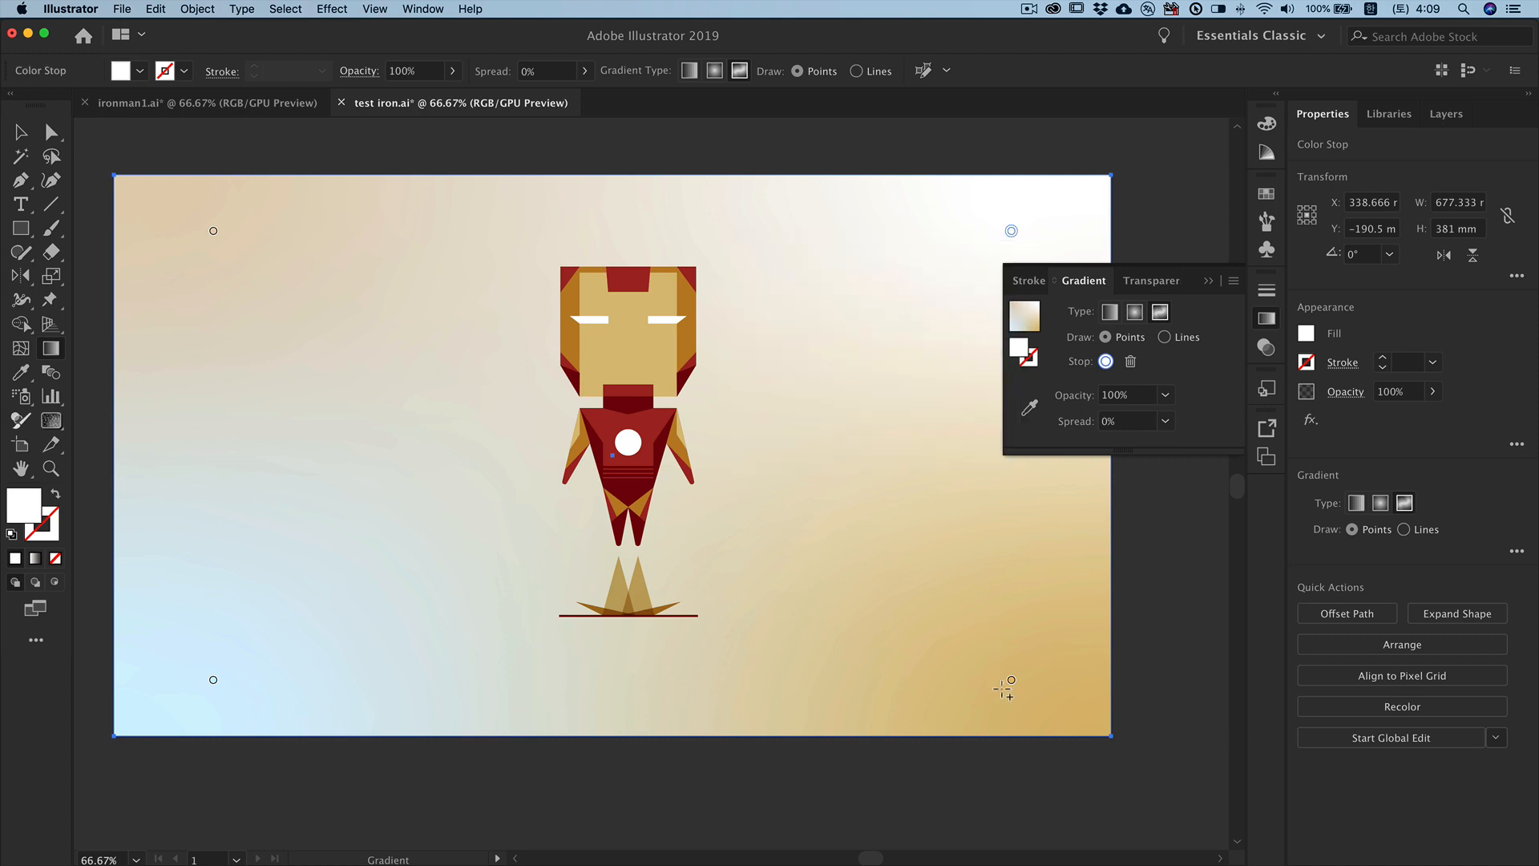
# Step: Set the colour of the background gradient's lower-right point to #ebbabe, and deselect the background
pyautogui.doubleClick(1012, 682)
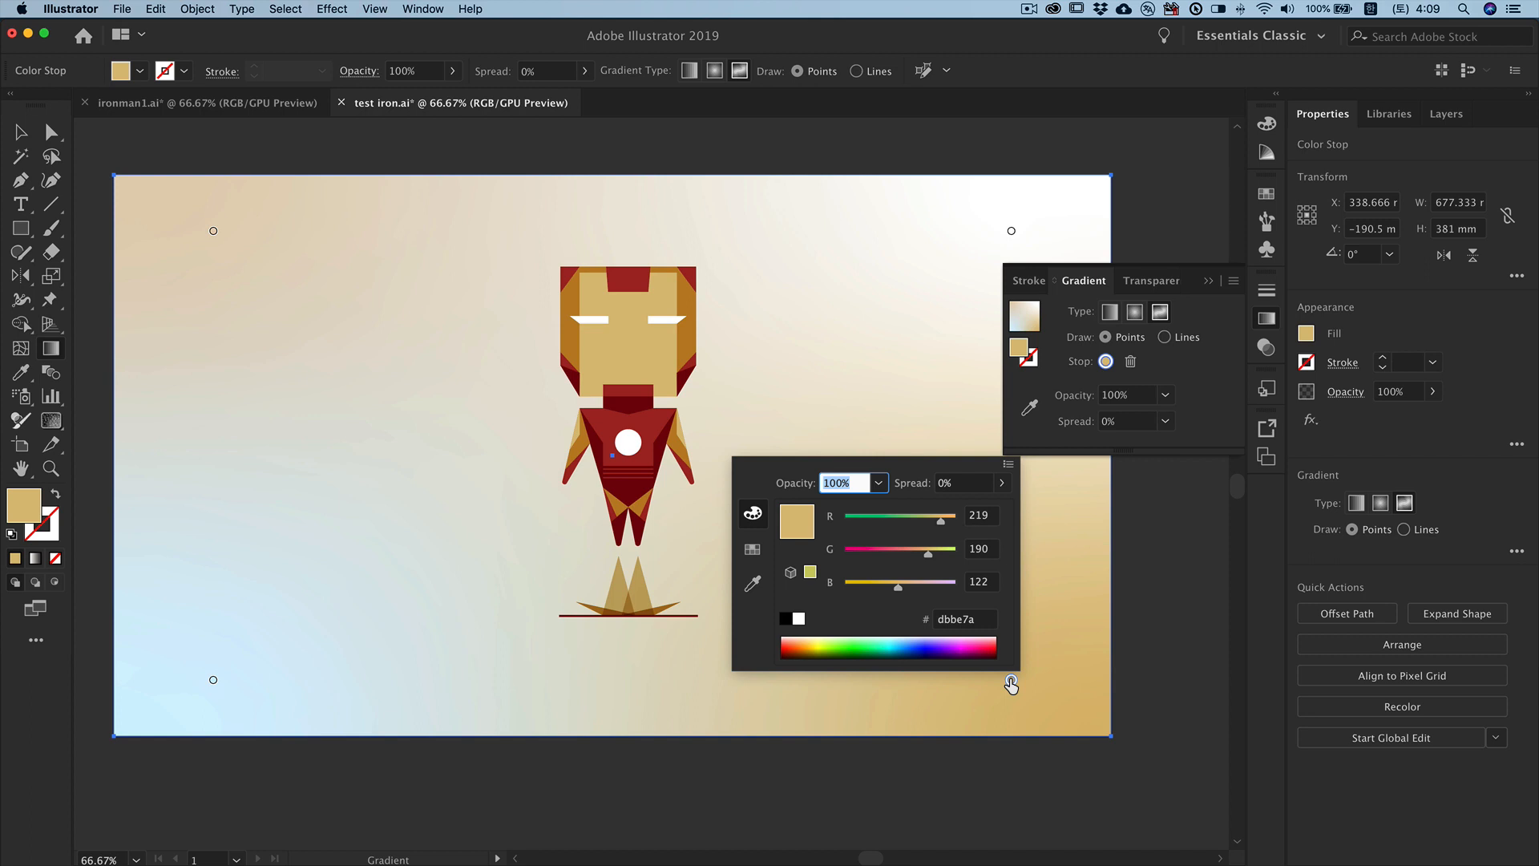
pyautogui.click(936, 621)
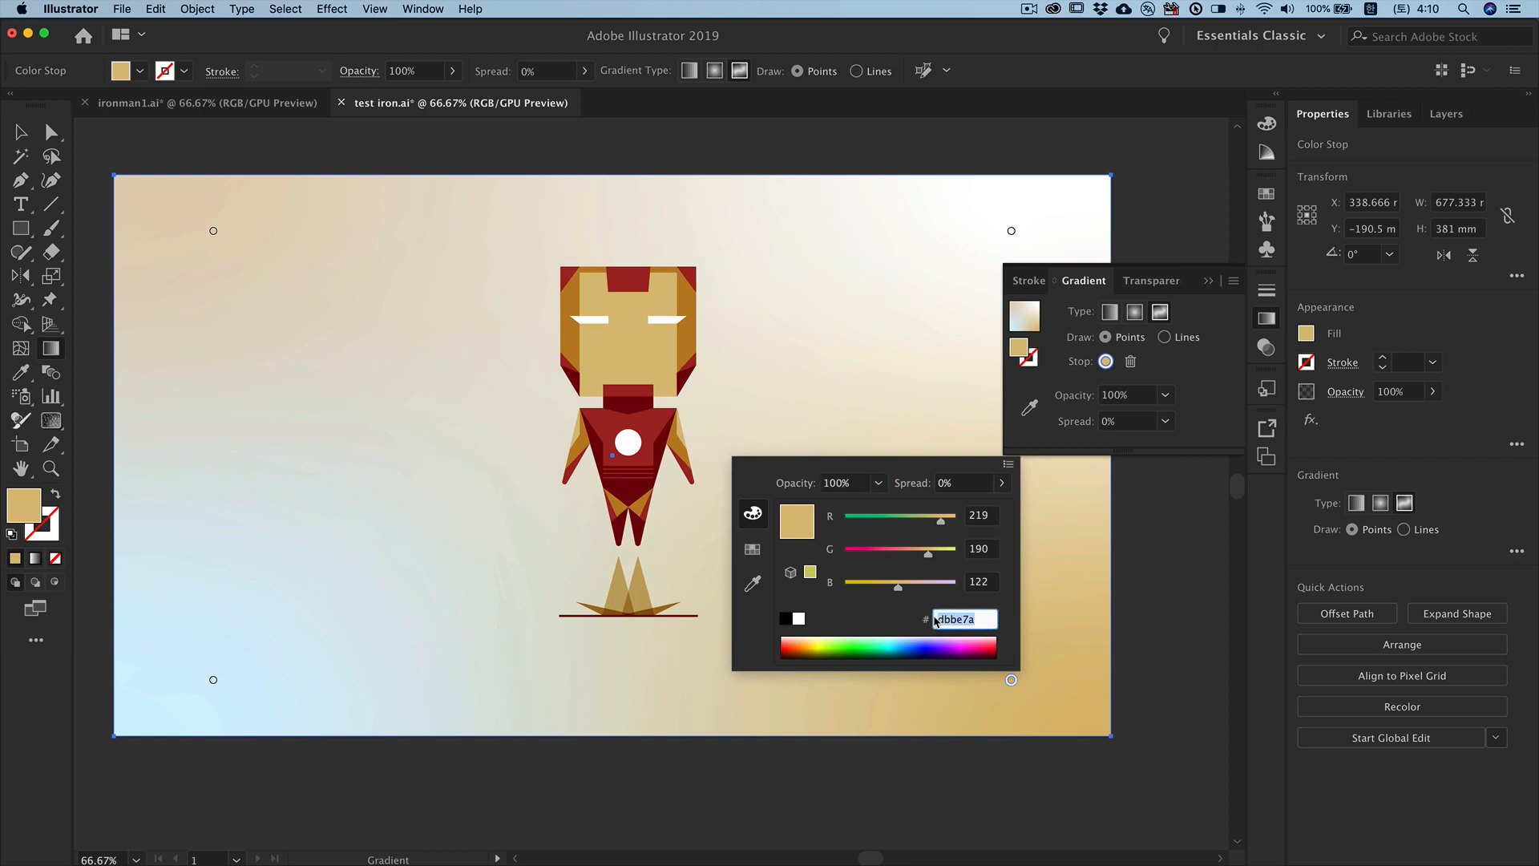
pyautogui.write('ebbabe')
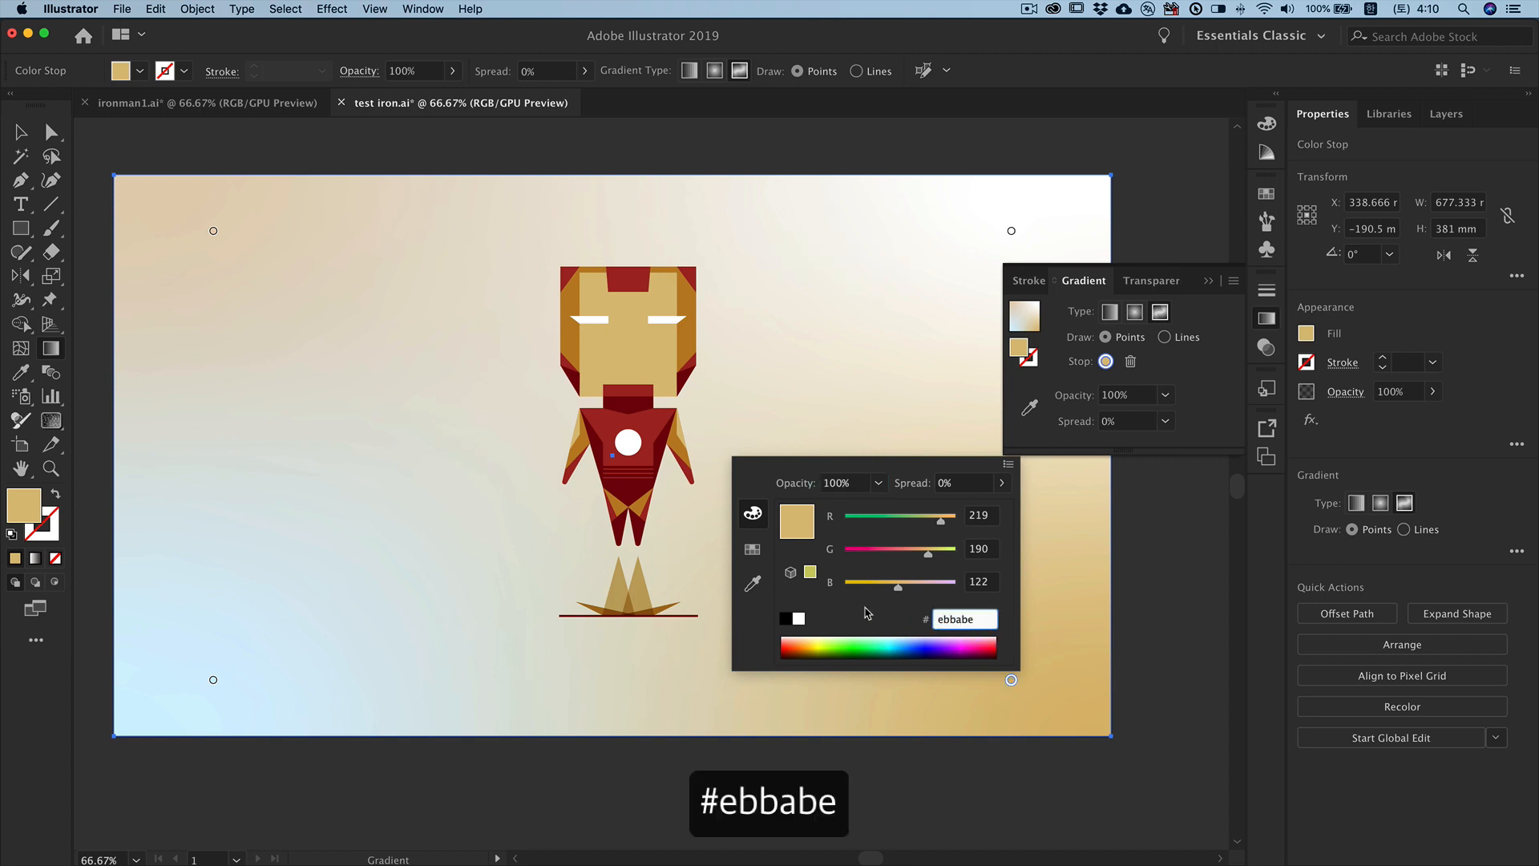
pyautogui.press('Return')
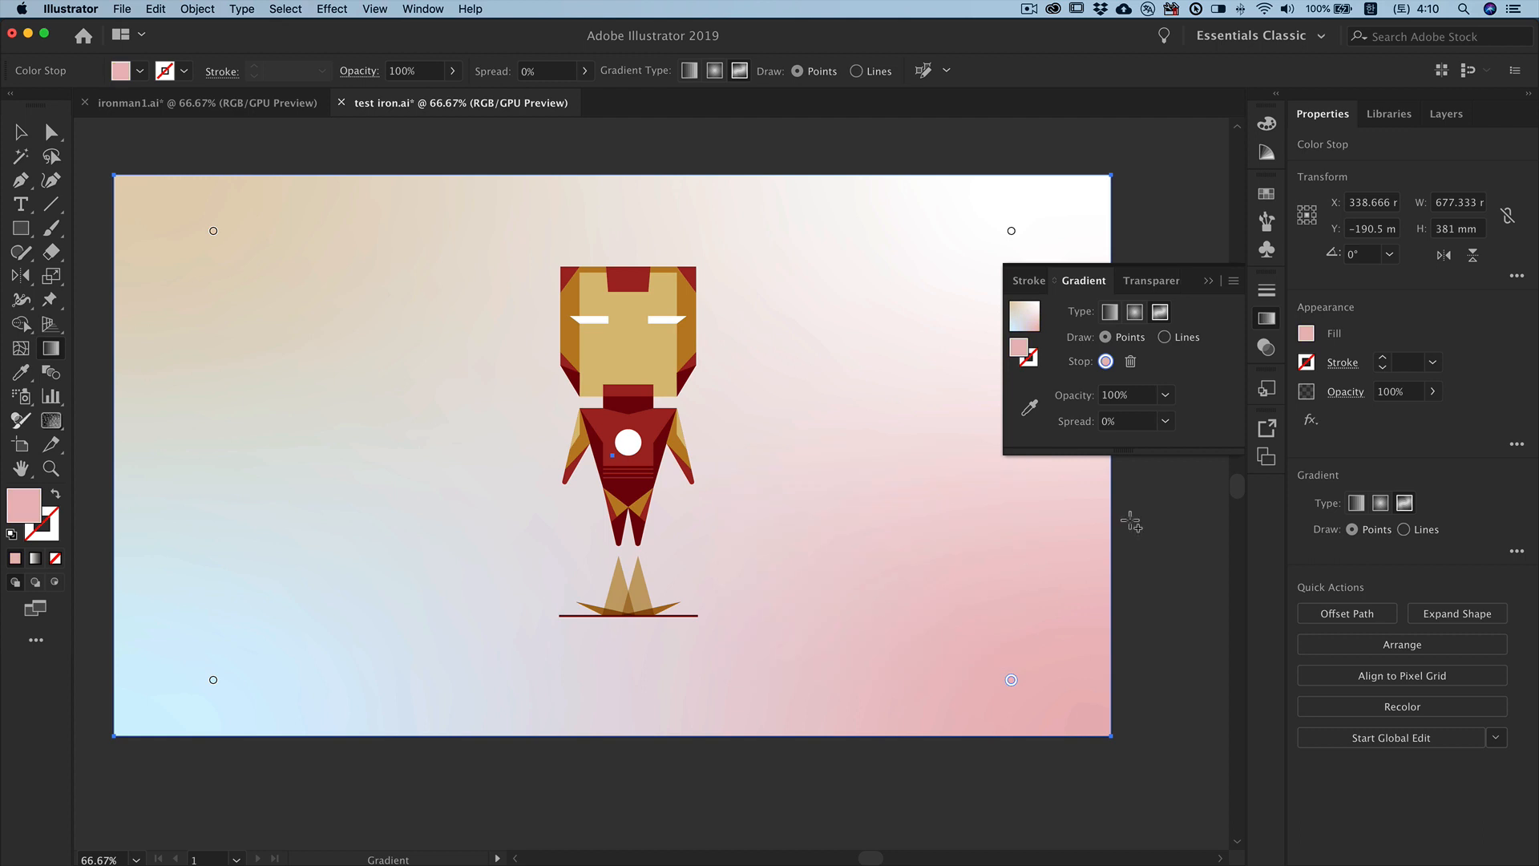
pyautogui.click(1208, 280)
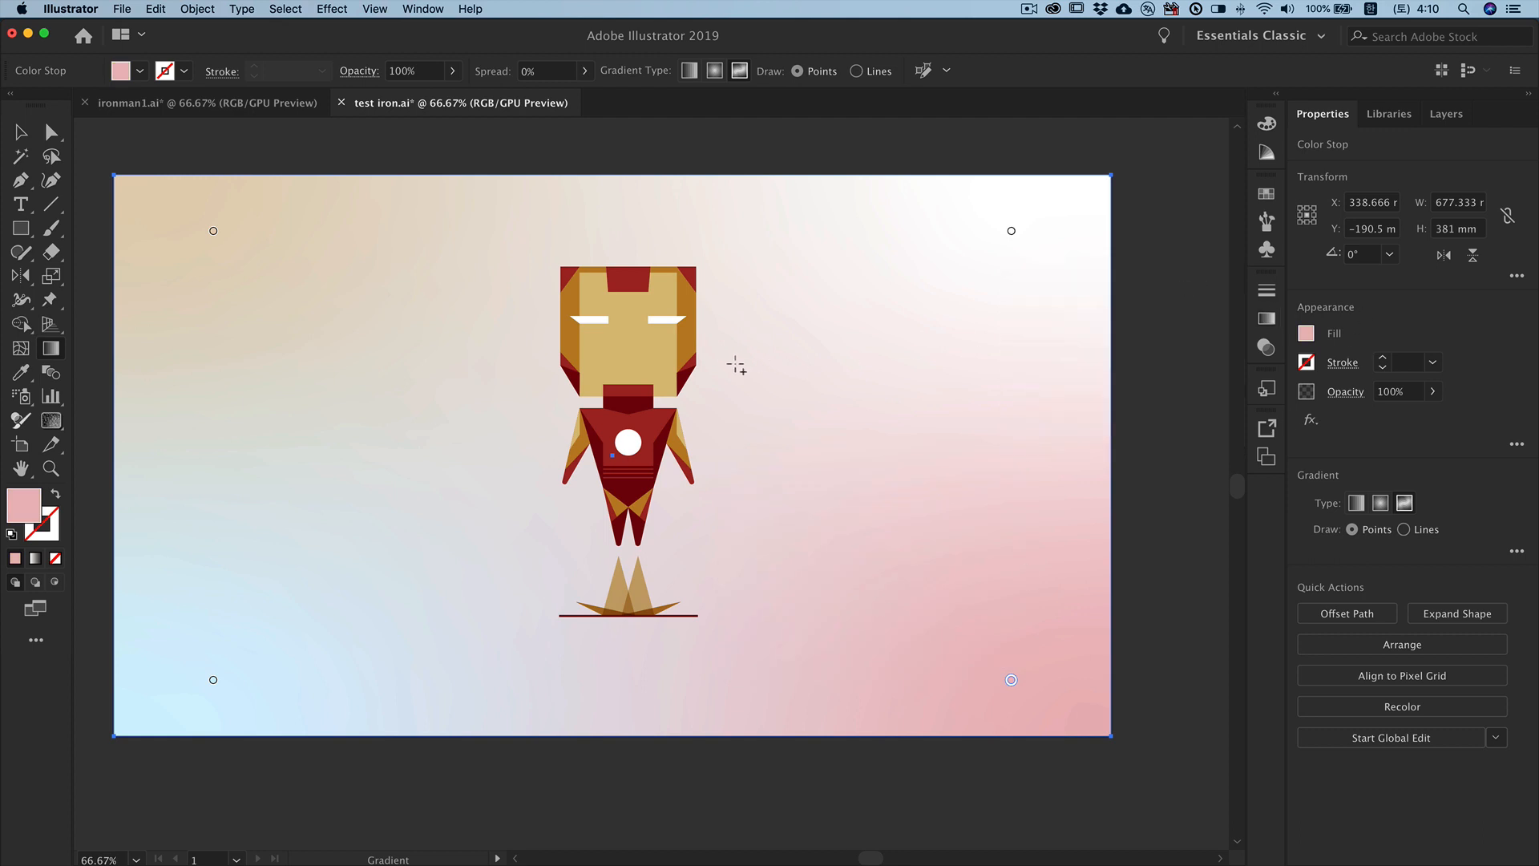
pyautogui.press('super+shift+a')
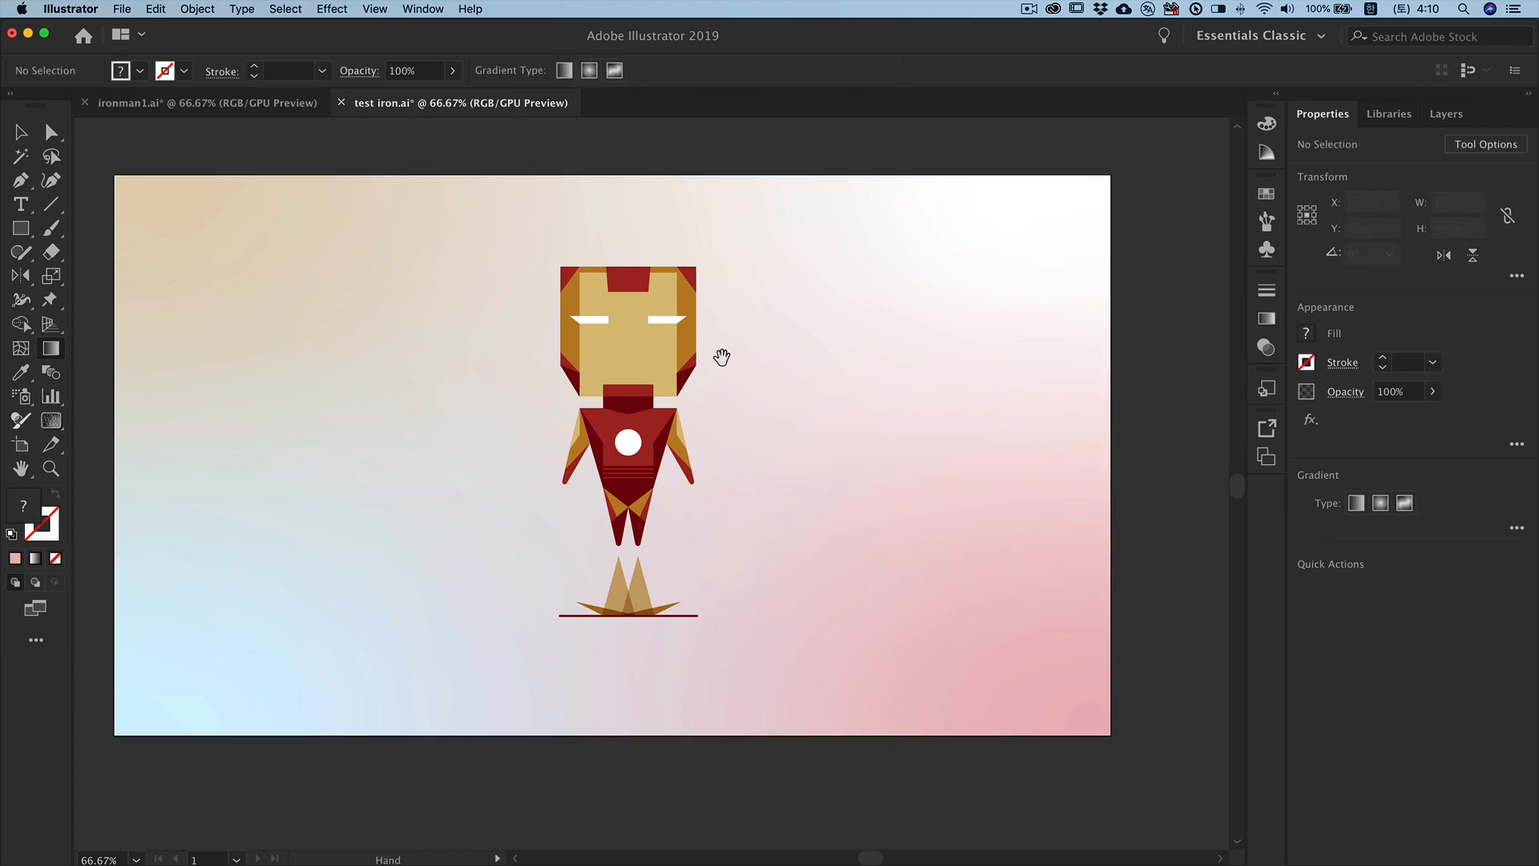
# Step: Draw a closed white six-point Pen shape, about 89 by 126 mm, from the upper arms through both hand tips down to the ground line
pyautogui.moveTo(722, 354); pyautogui.dragTo(752, 371)
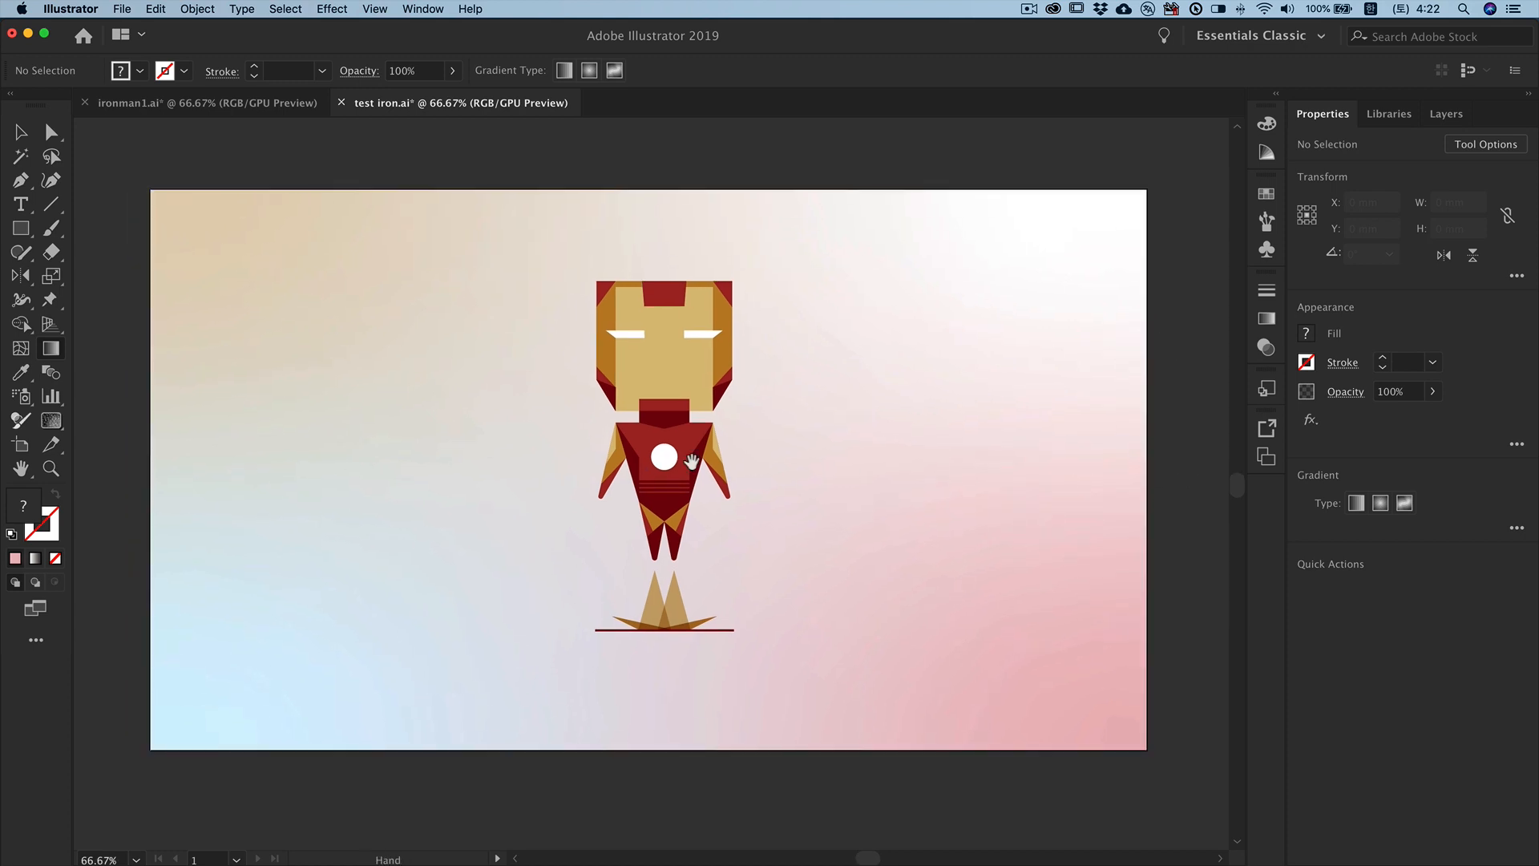
pyautogui.click(670, 482)
pyautogui.click(643, 483)
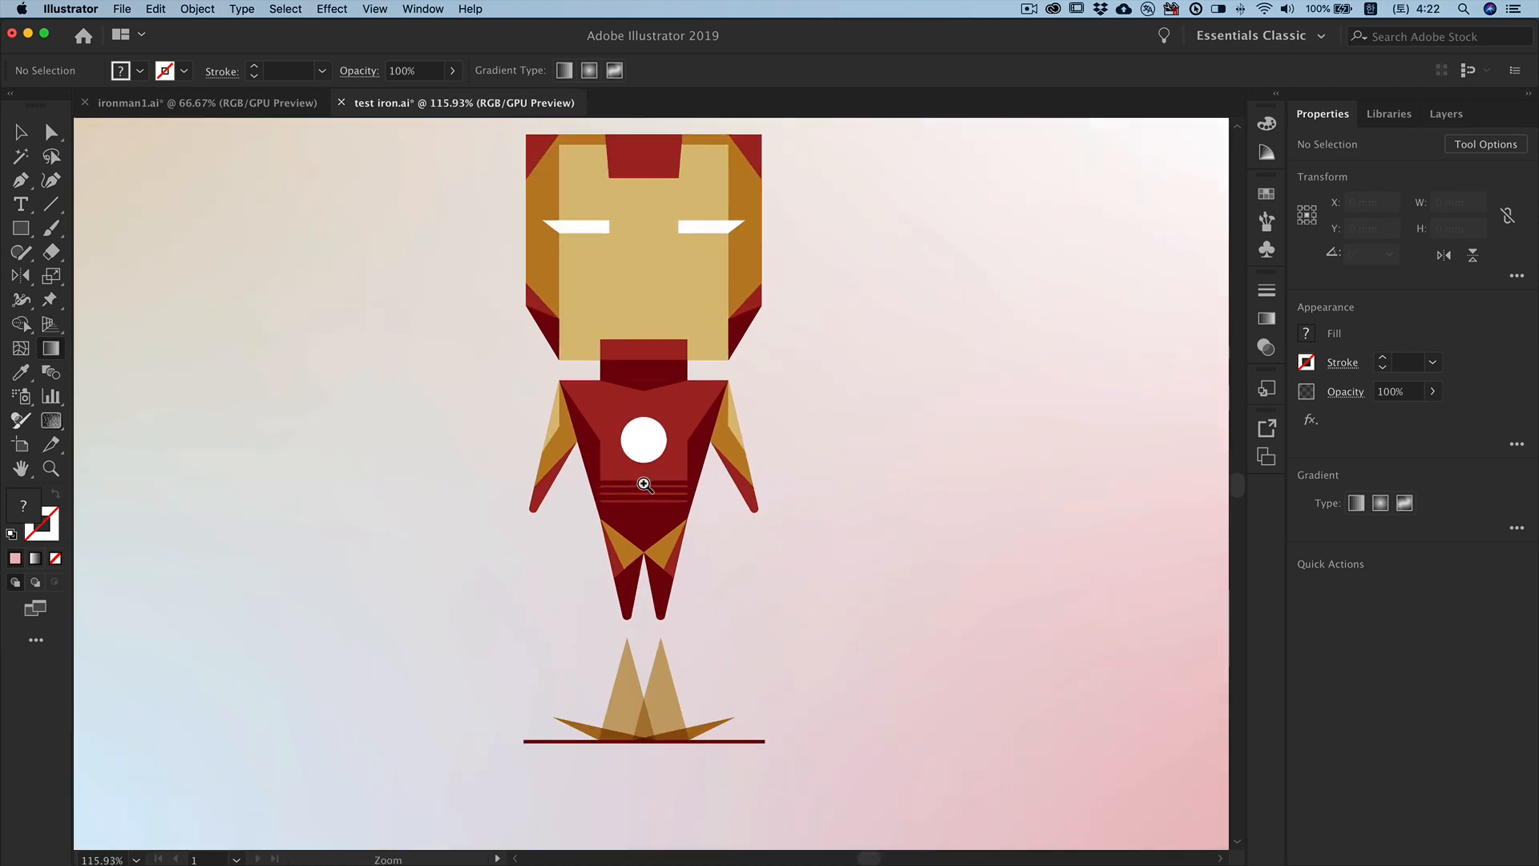
pyautogui.click(644, 493)
pyautogui.moveTo(645, 497); pyautogui.dragTo(664, 427)
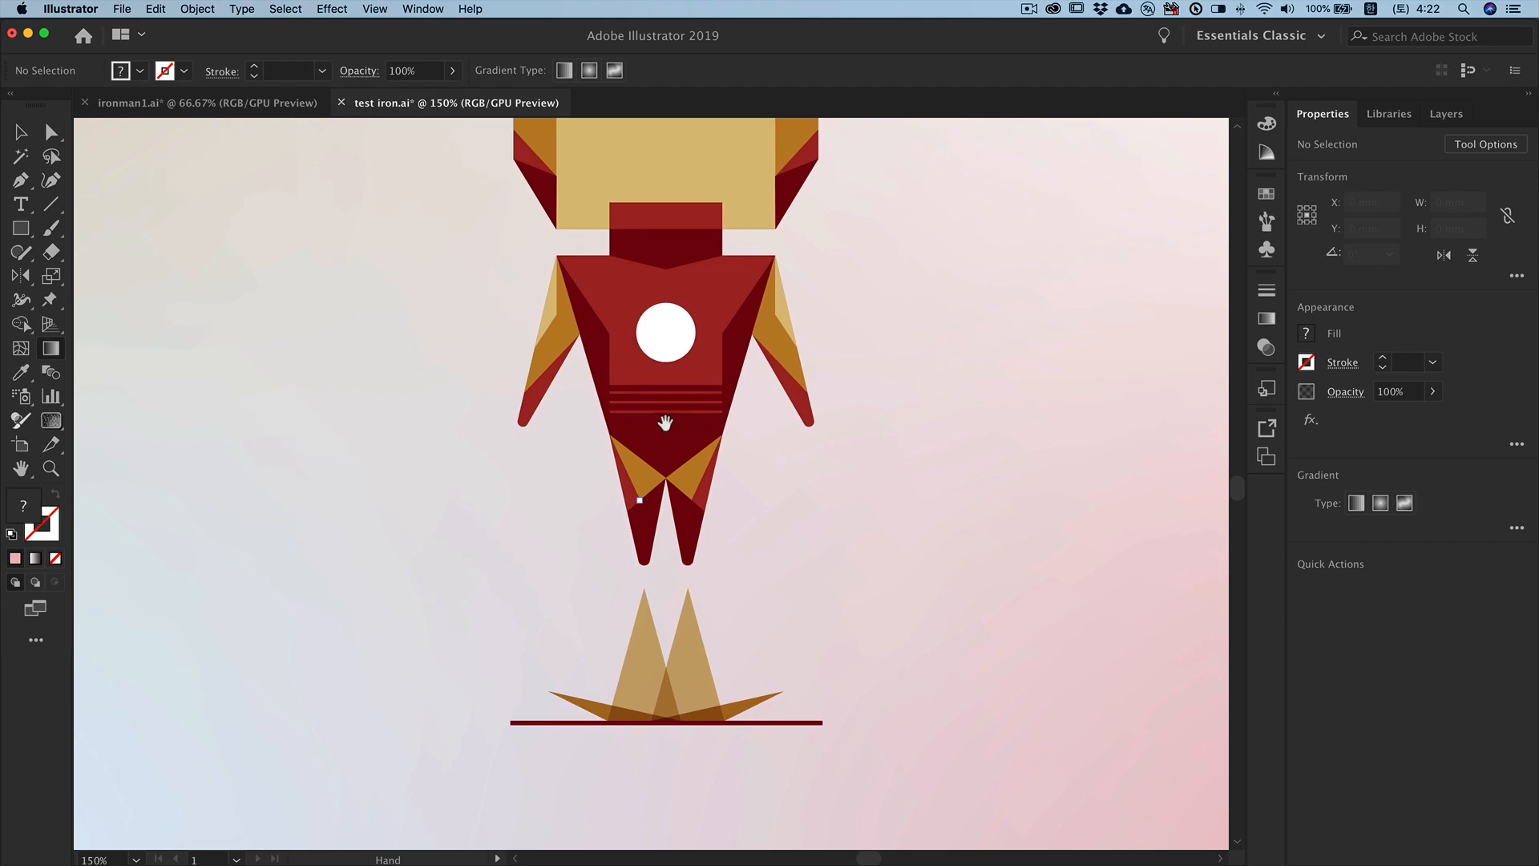
pyautogui.click(20, 181)
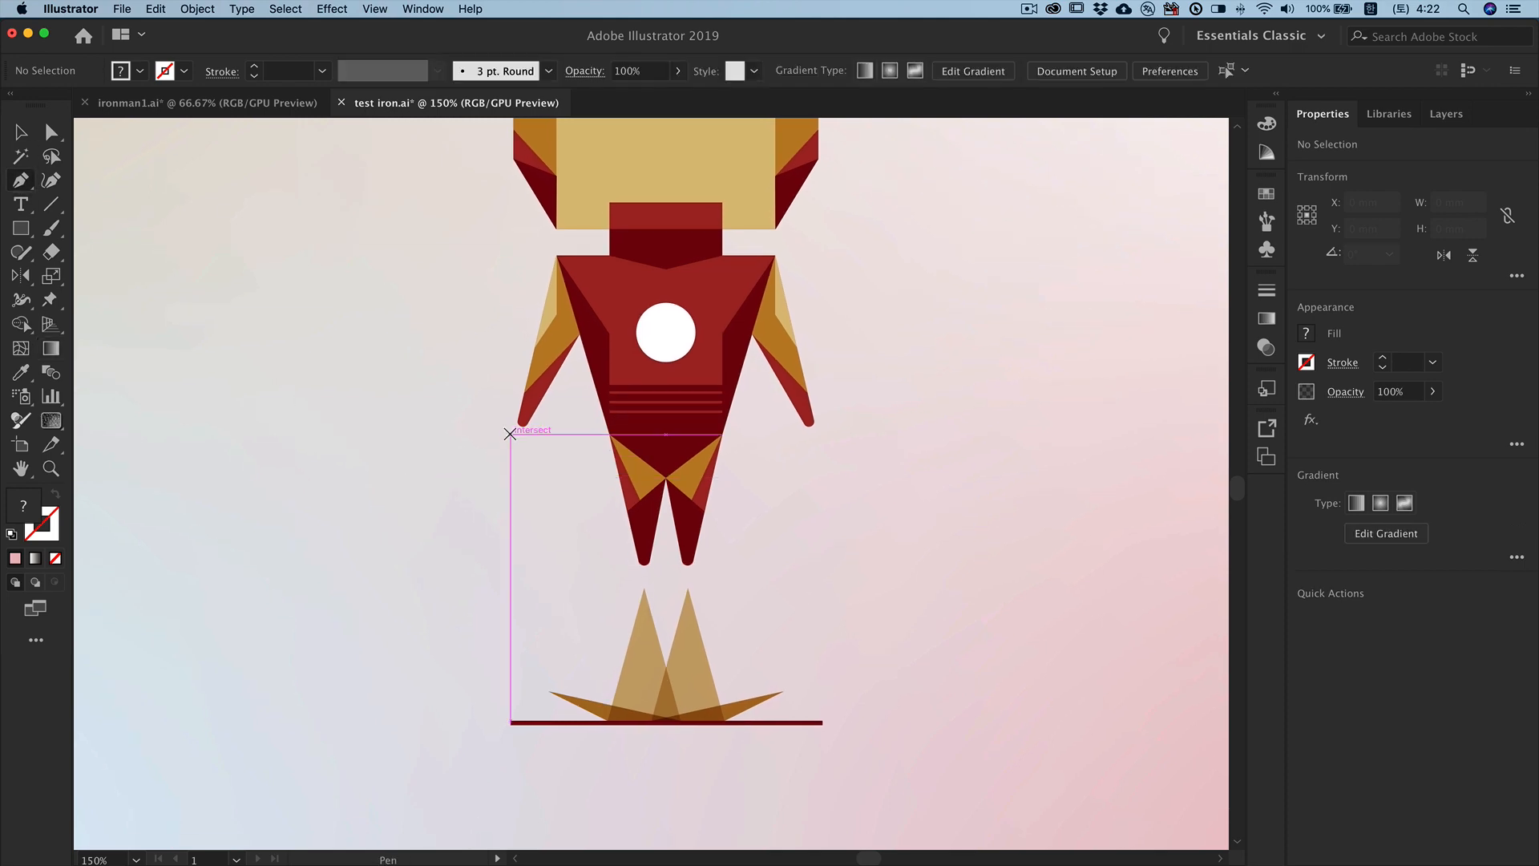
pyautogui.click(557, 257)
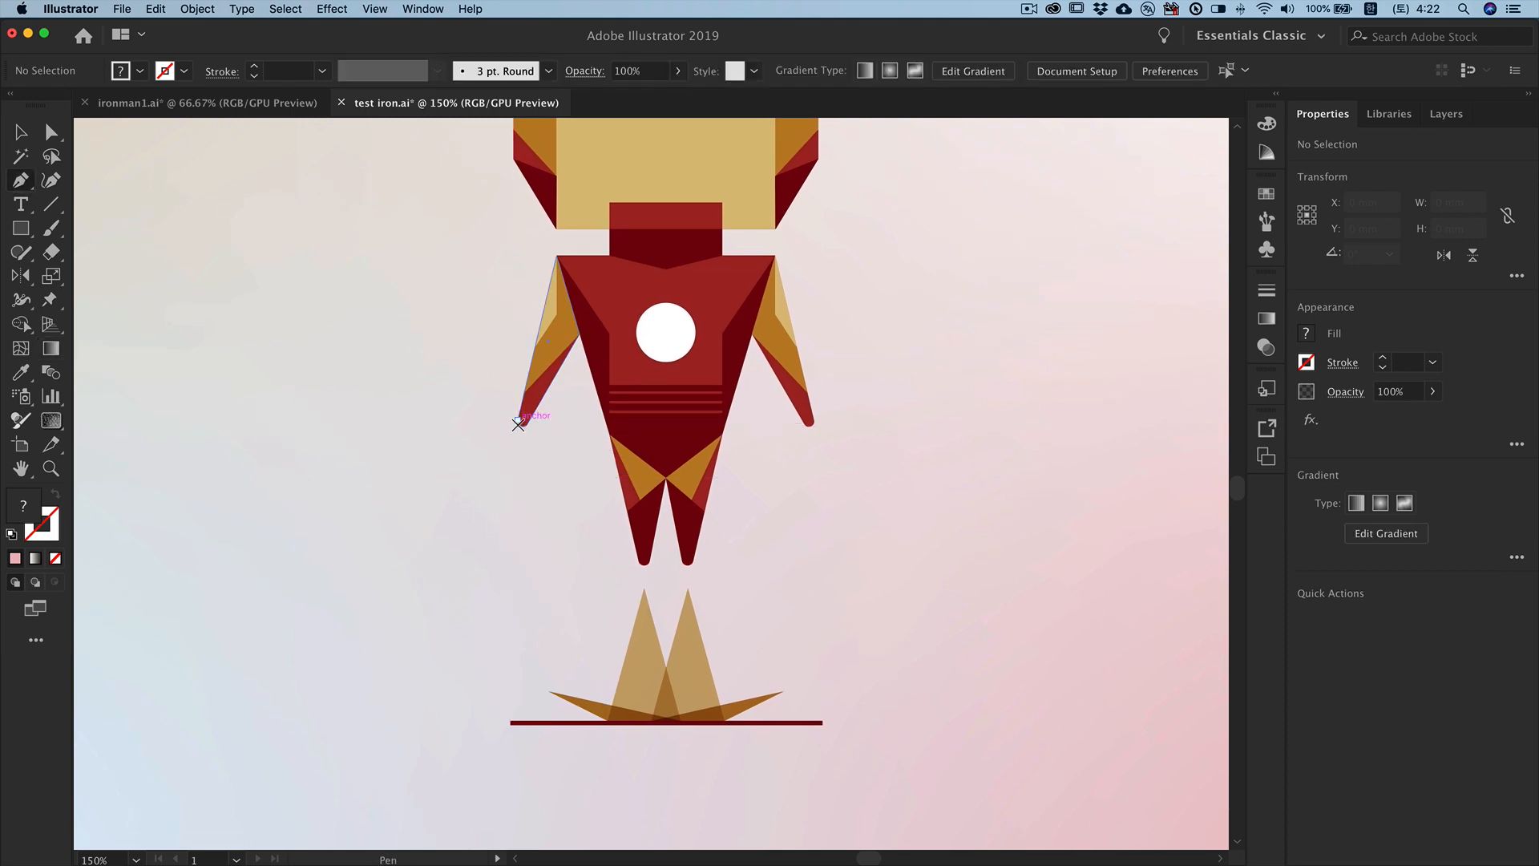
pyautogui.click(519, 421)
pyautogui.click(583, 303)
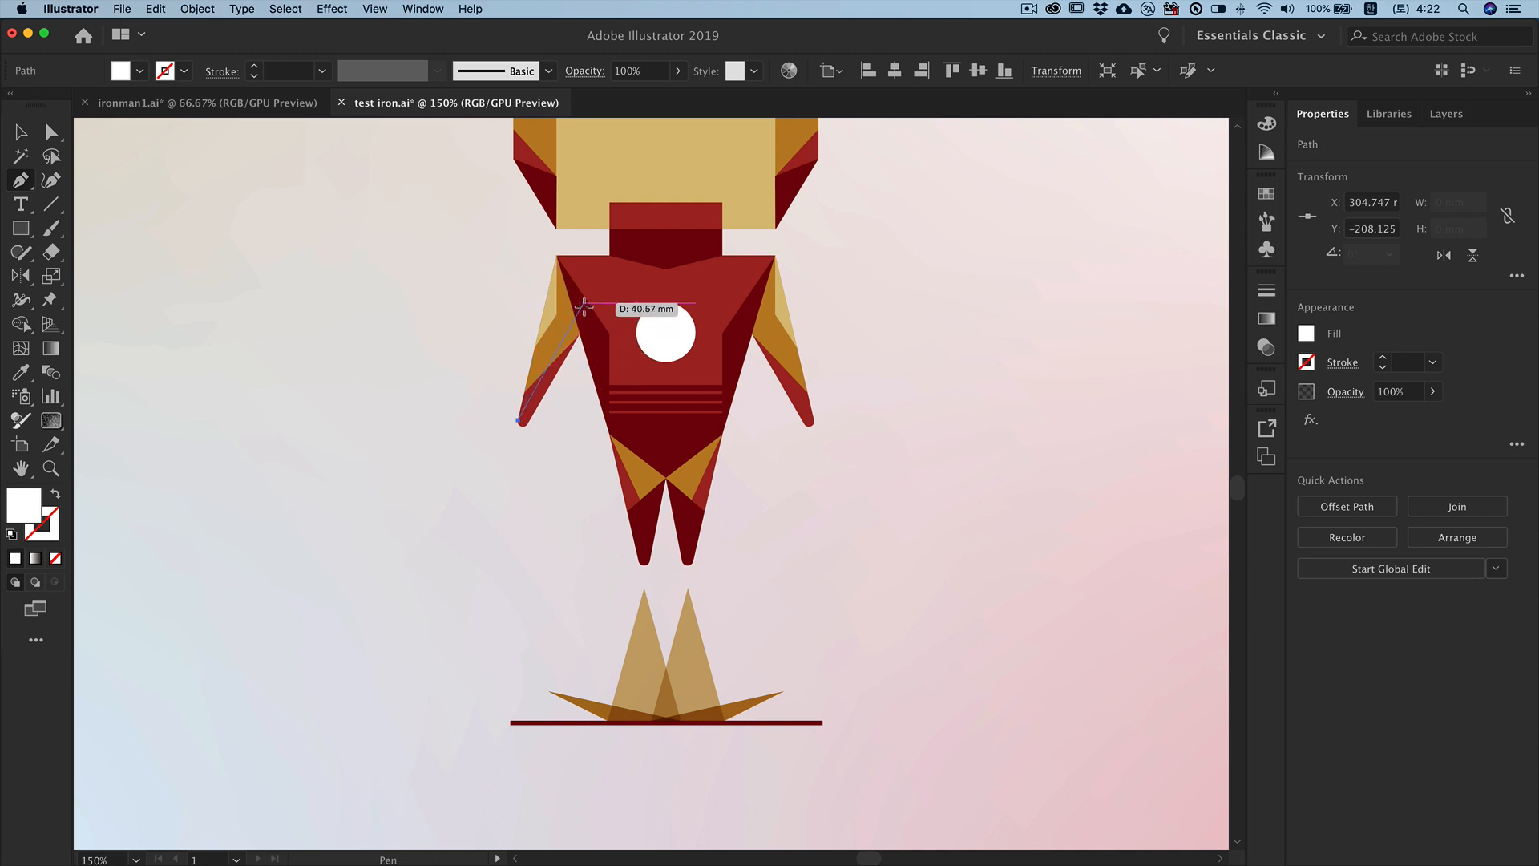
pyautogui.click(775, 315)
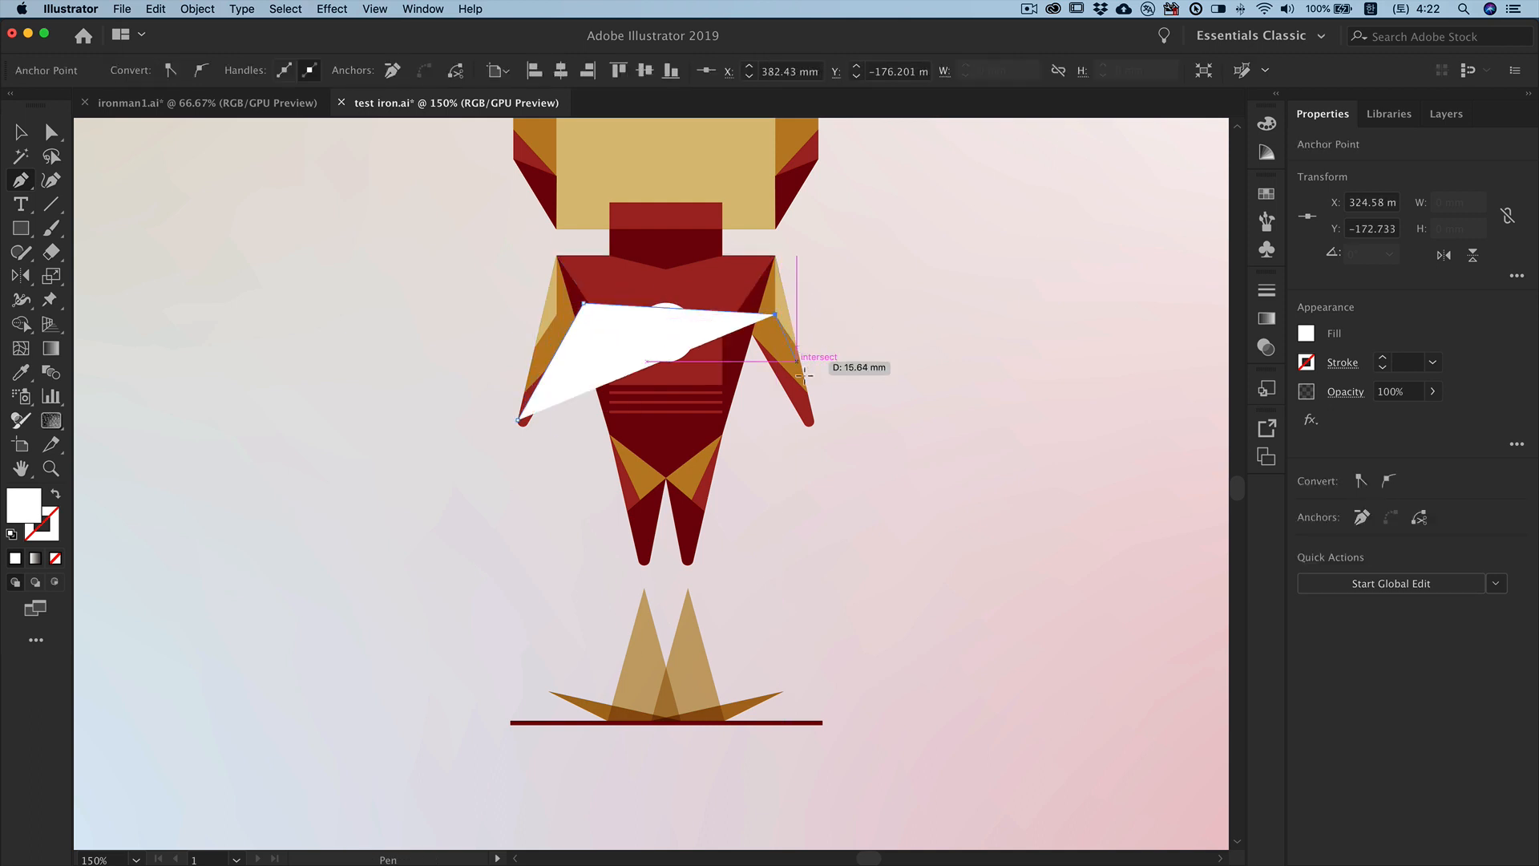
pyautogui.click(813, 419)
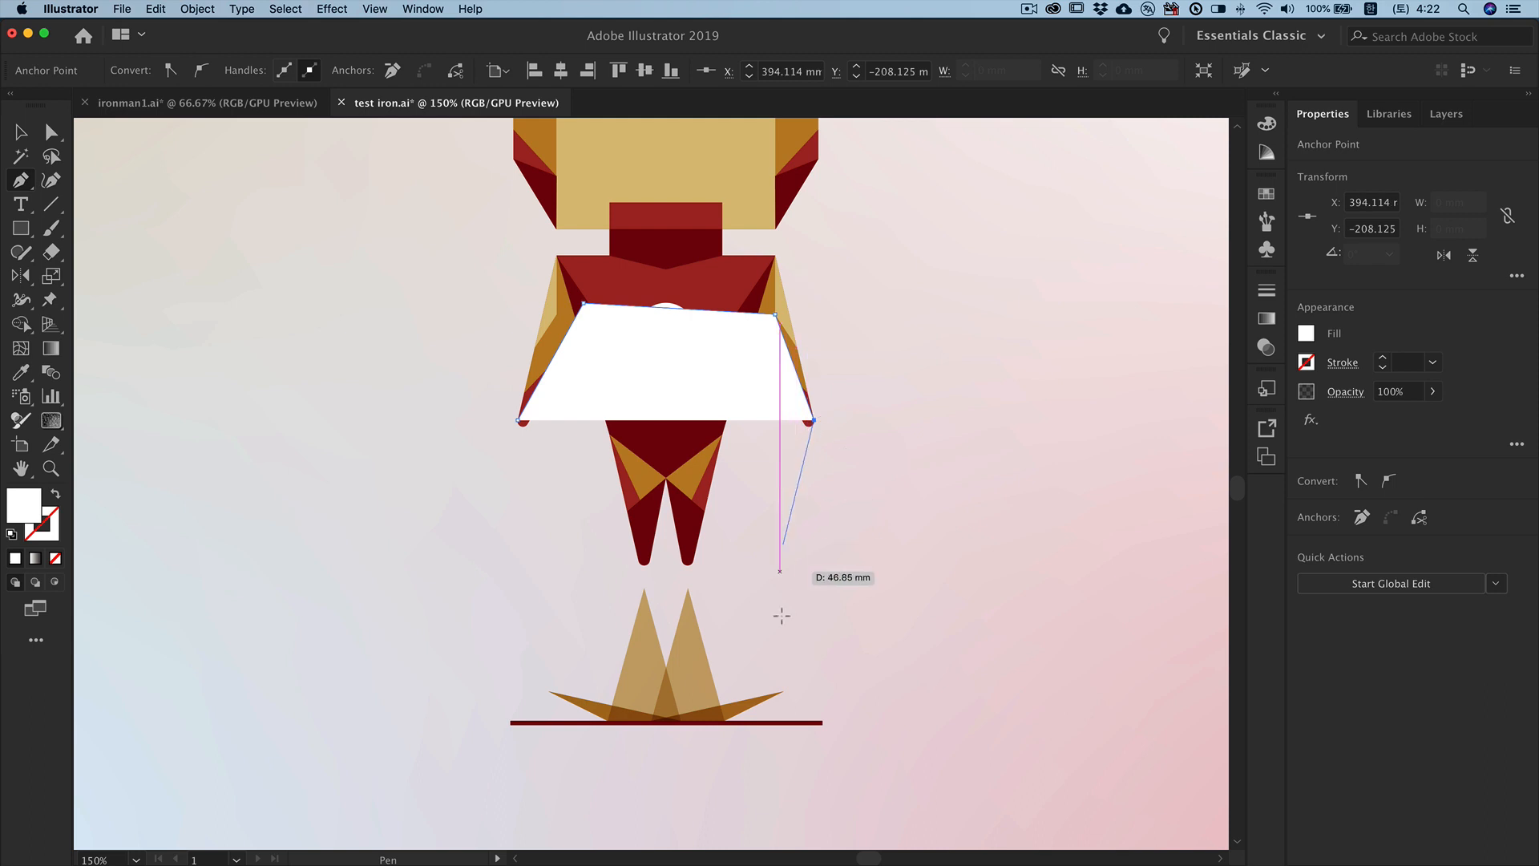
pyautogui.click(815, 722)
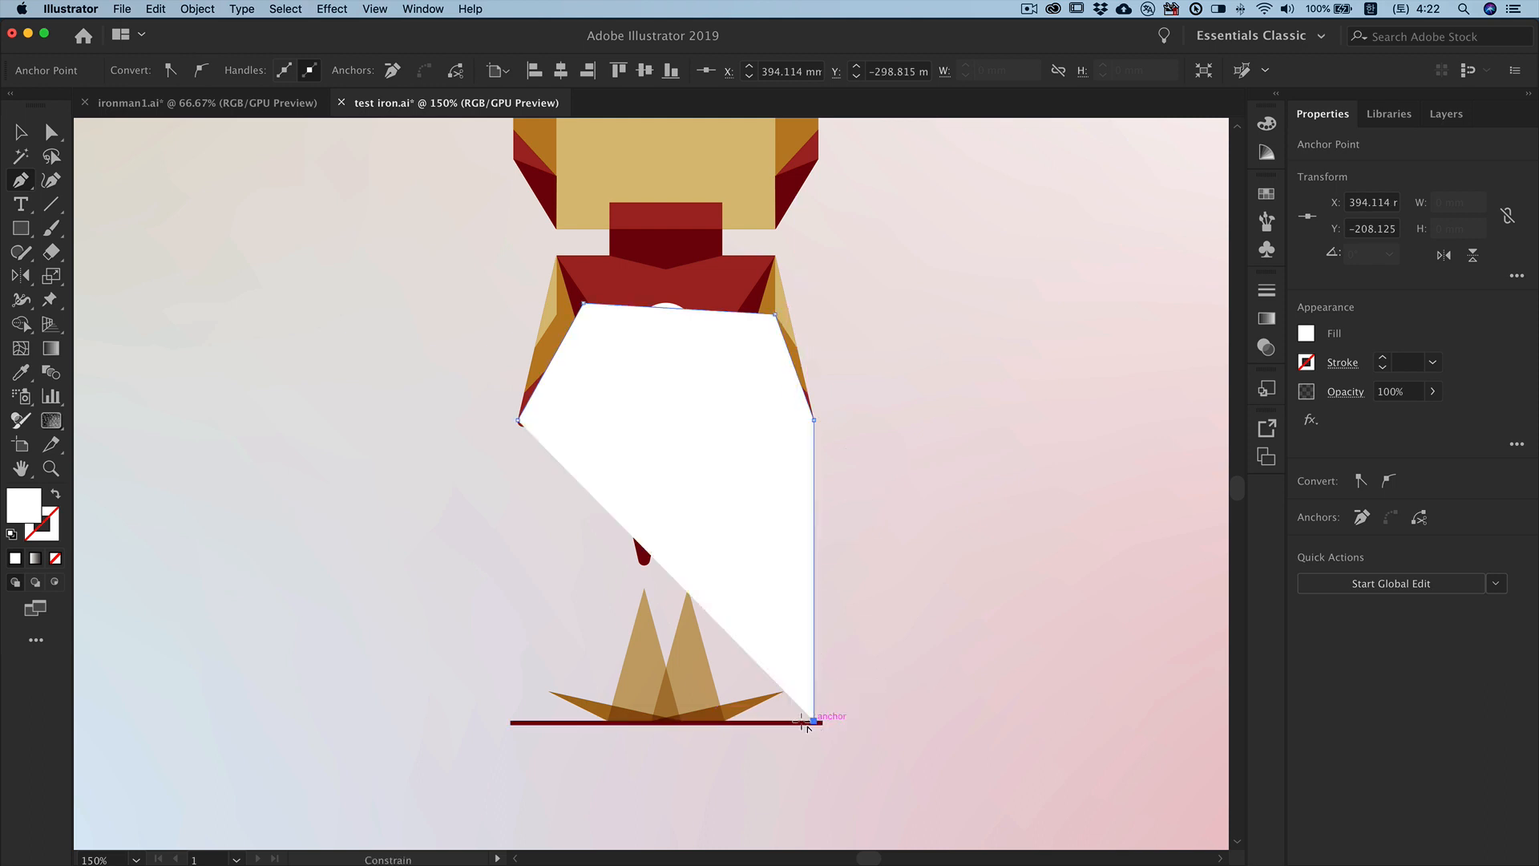
pyautogui.click(525, 721)
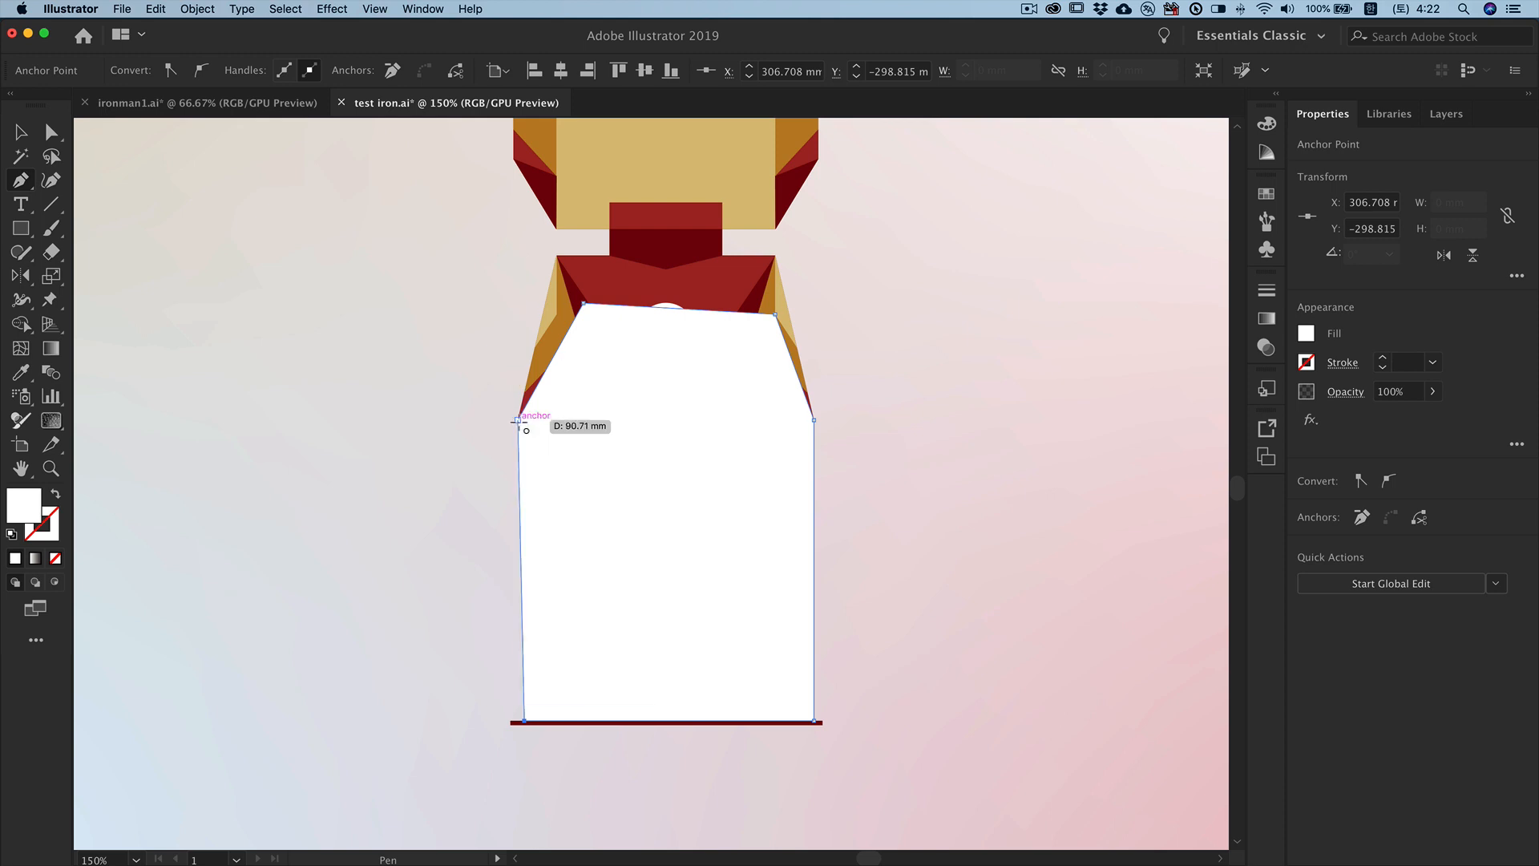
pyautogui.click(518, 418)
# Step: Move the white shape's lower-left anchor point along the ground line to X 304.64 mm, straightening the shape's left edge
pyautogui.click(51, 132)
pyautogui.click(518, 419)
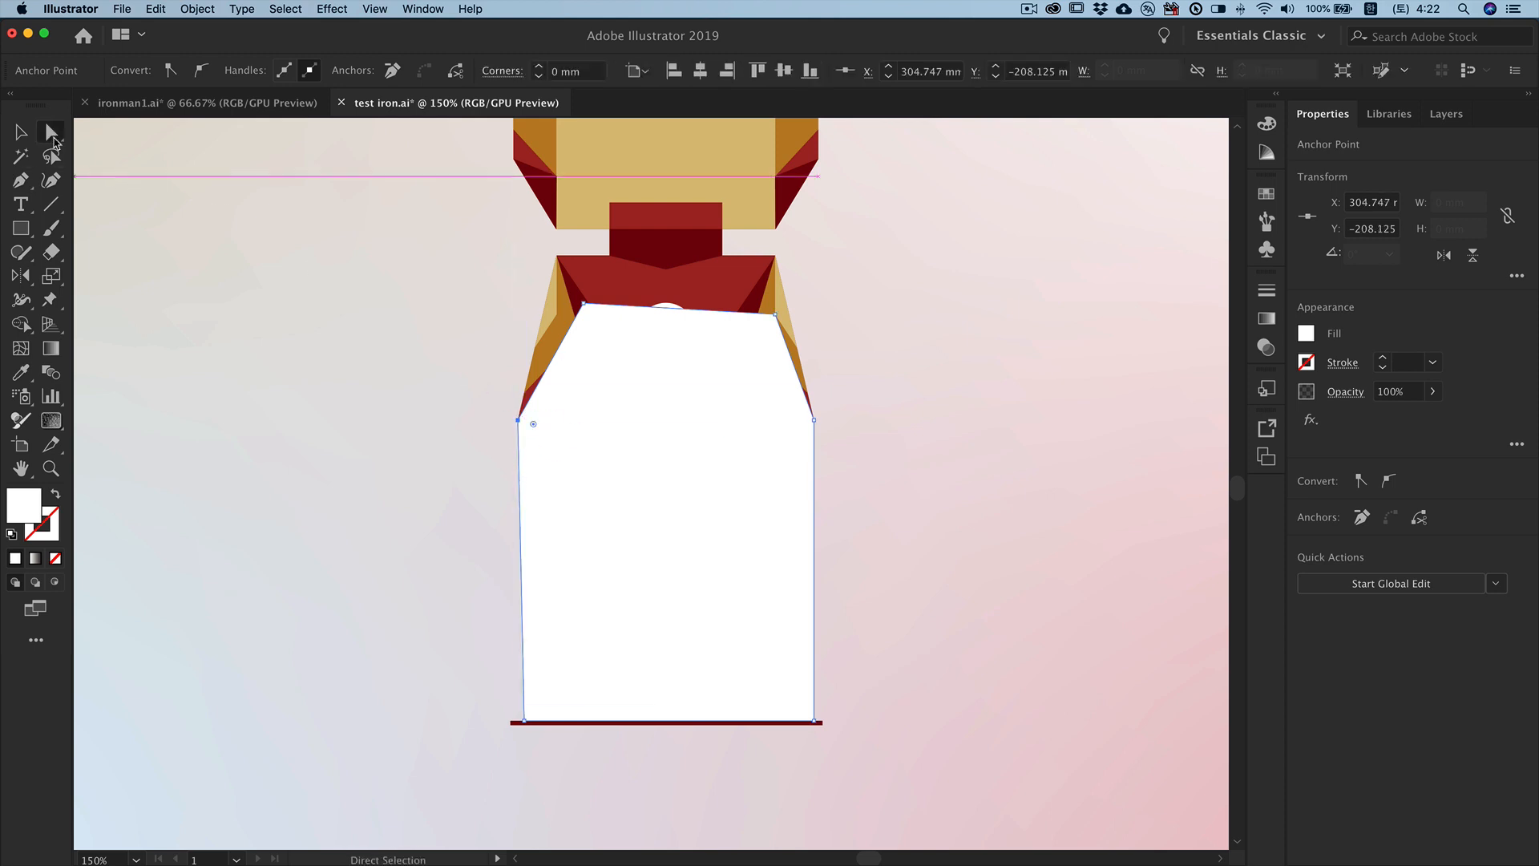
pyautogui.moveTo(524, 721); pyautogui.dragTo(513, 723)
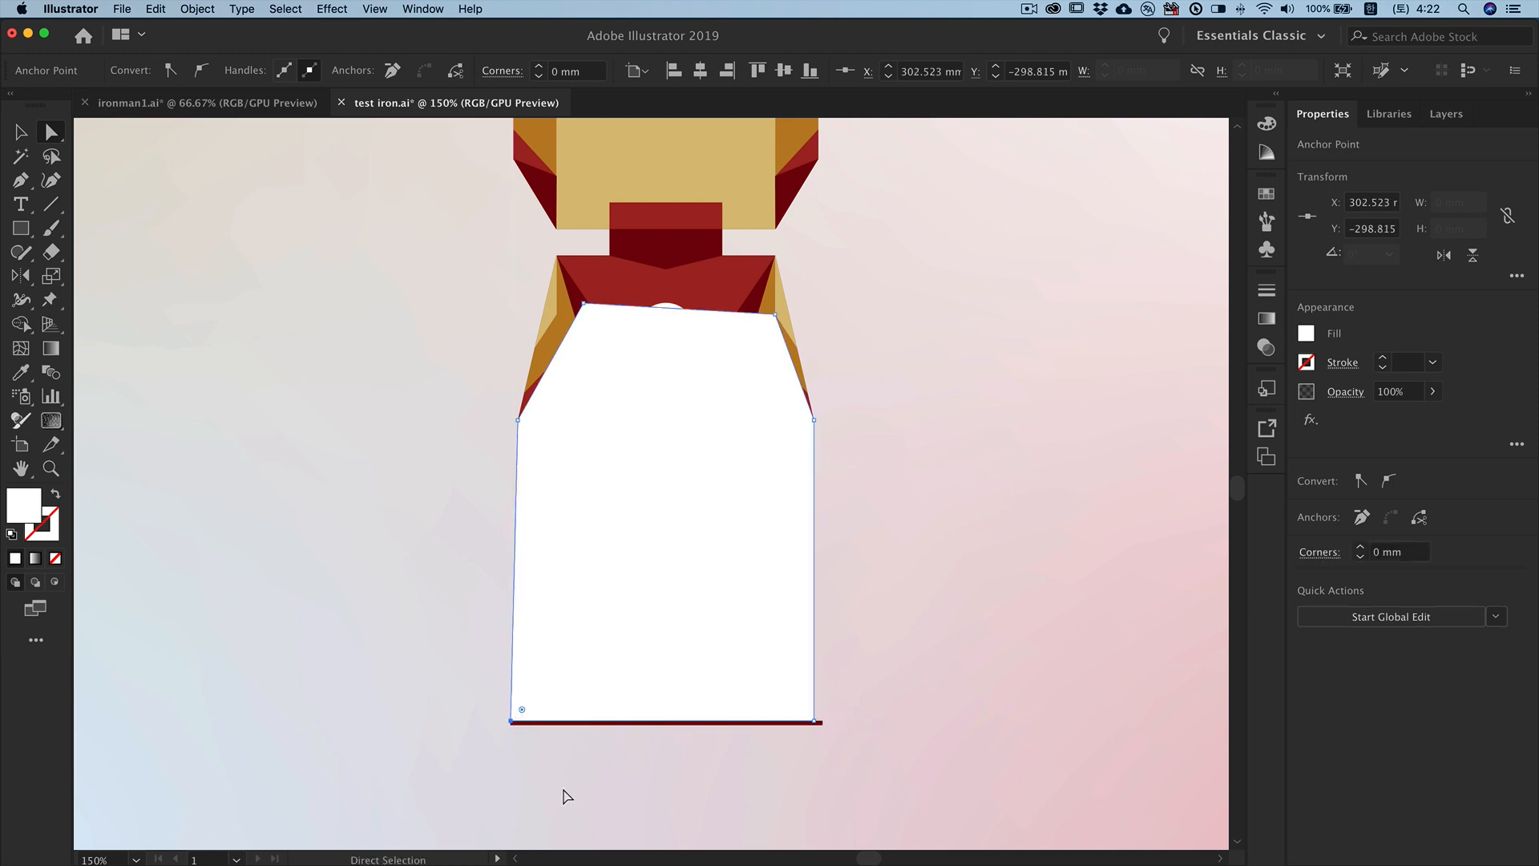
pyautogui.press('Right')
pyautogui.press('Right')
pyautogui.press('Right')
pyautogui.press('Right')
pyautogui.press('Right')
pyautogui.press('Right')
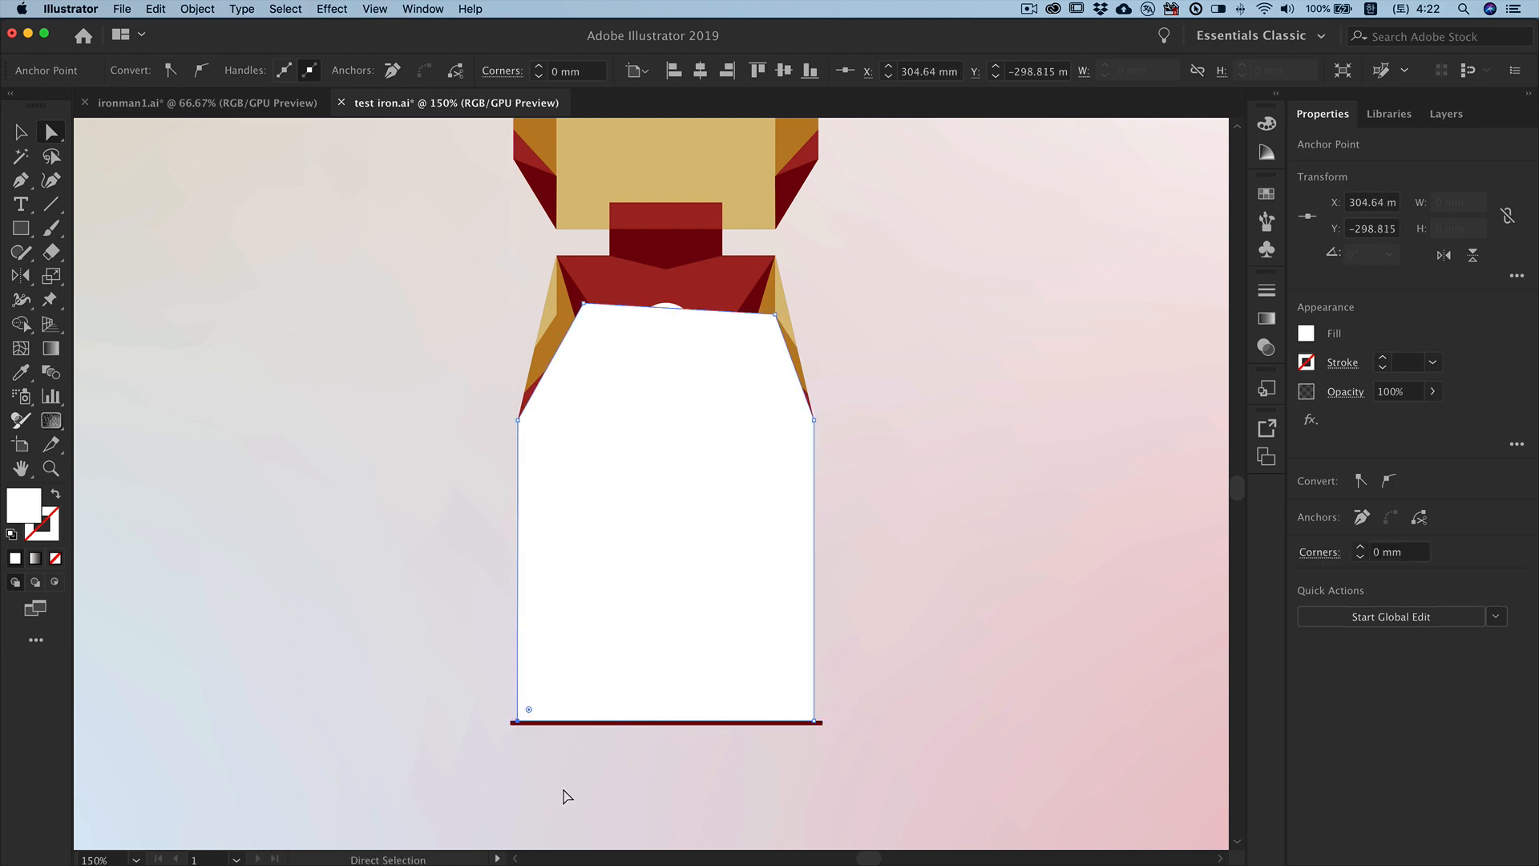
# Step: Fill the white shape with a linear gradient running vertically at -90° from the chest down to the ground line
pyautogui.click(1266, 320)
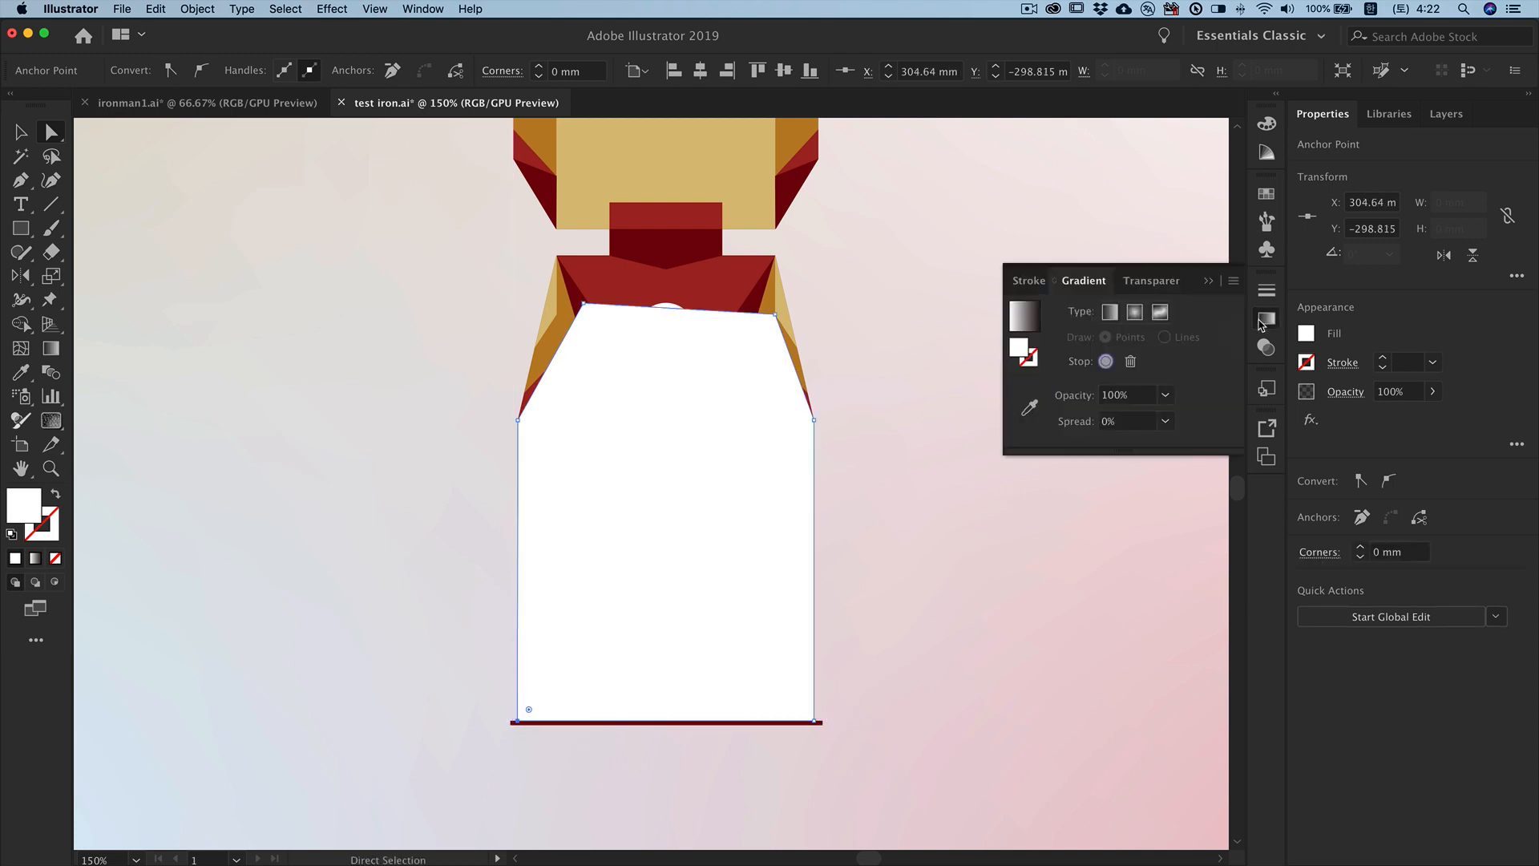
pyautogui.click(1014, 321)
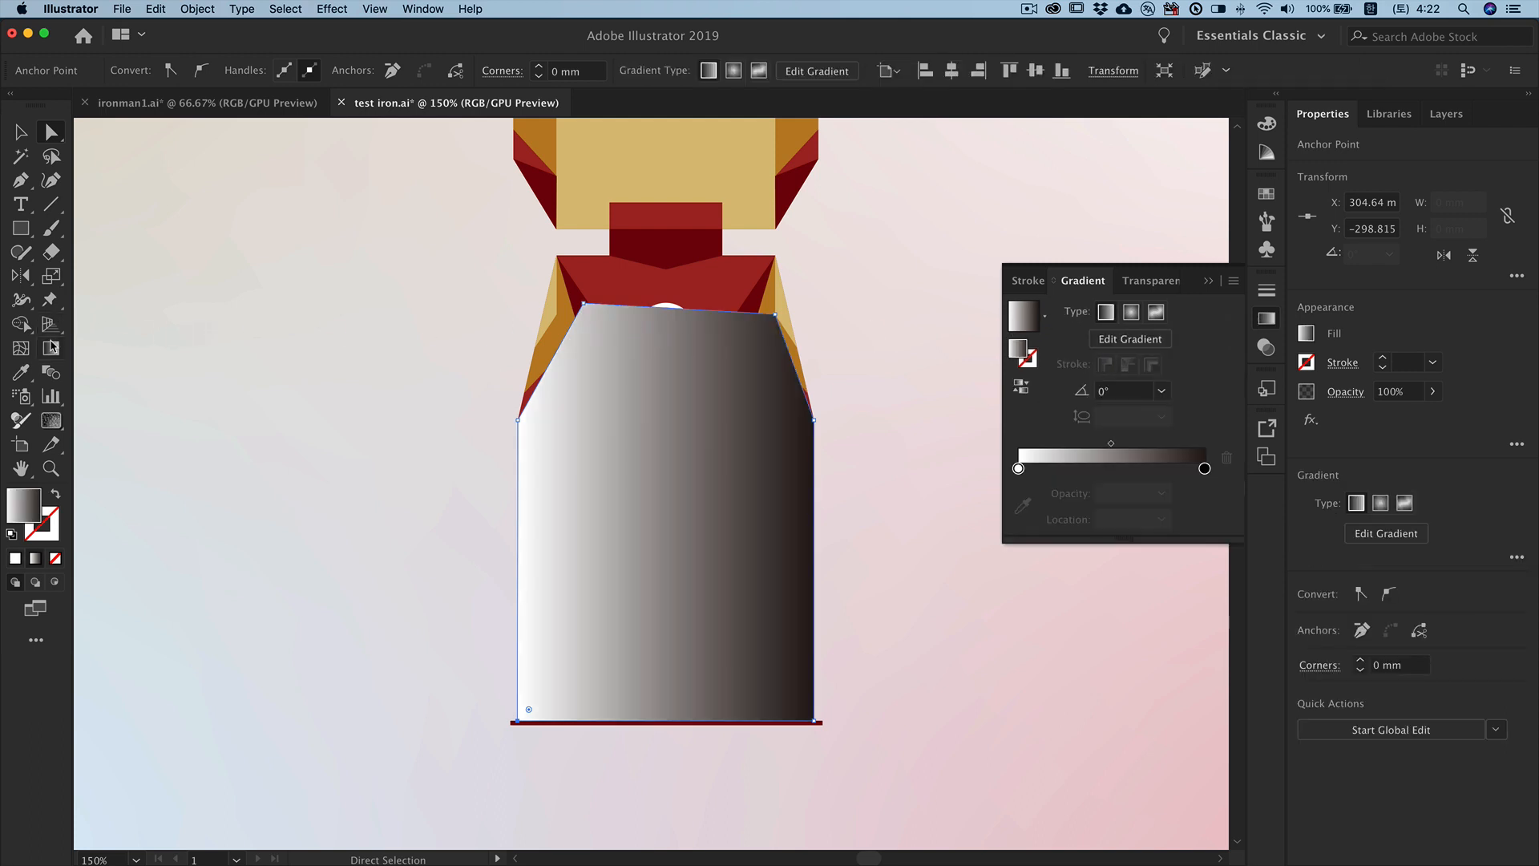
pyautogui.click(50, 348)
pyautogui.moveTo(670, 341); pyautogui.dragTo(671, 713)
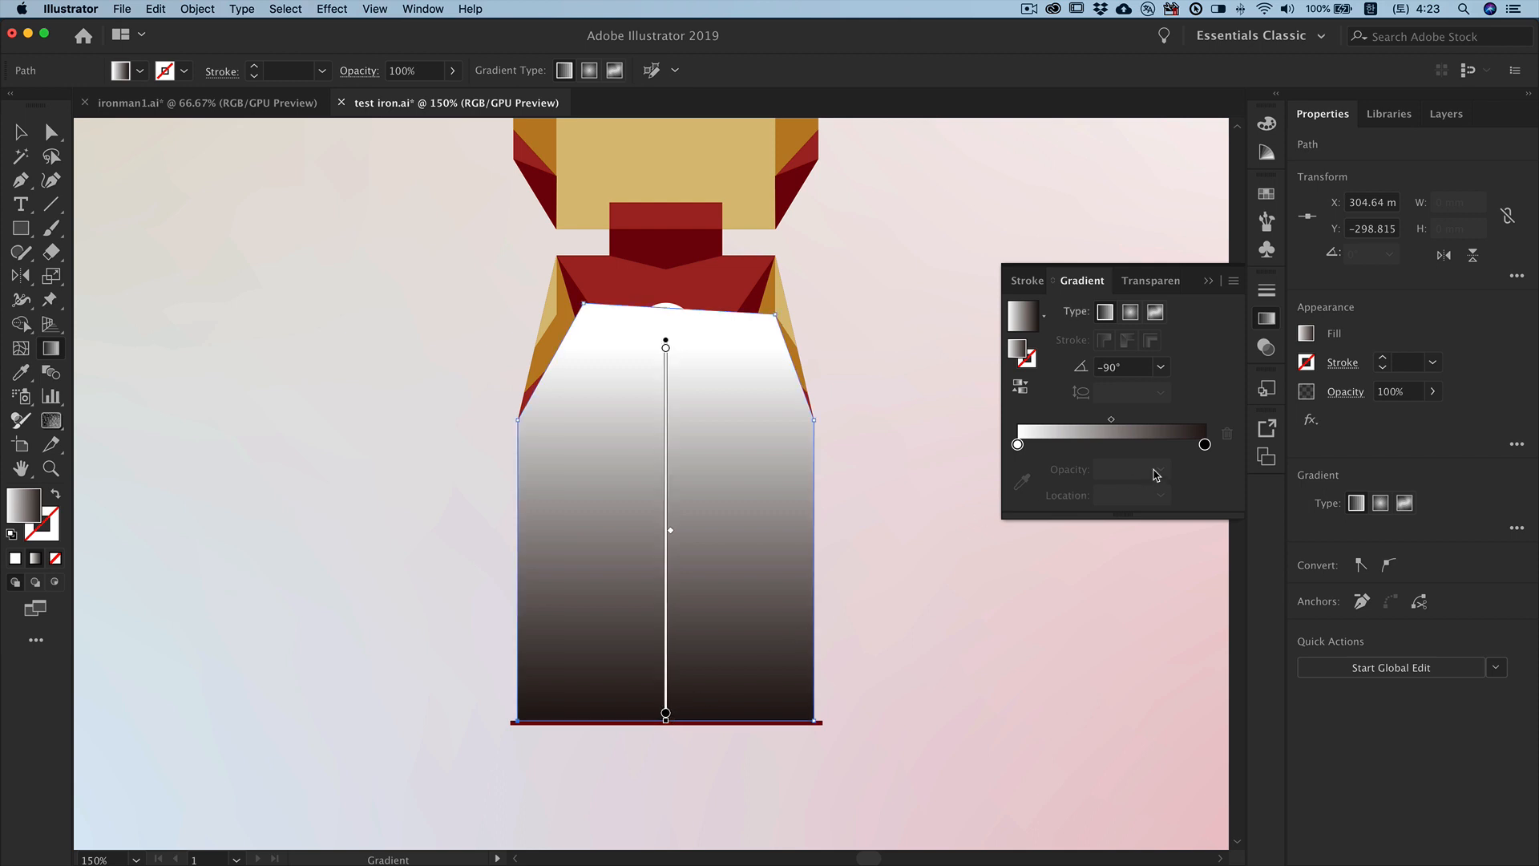
# Step: Set the gradient's lower colour stop to RGB white #ffffff with 0% opacity
pyautogui.doubleClick(1205, 445)
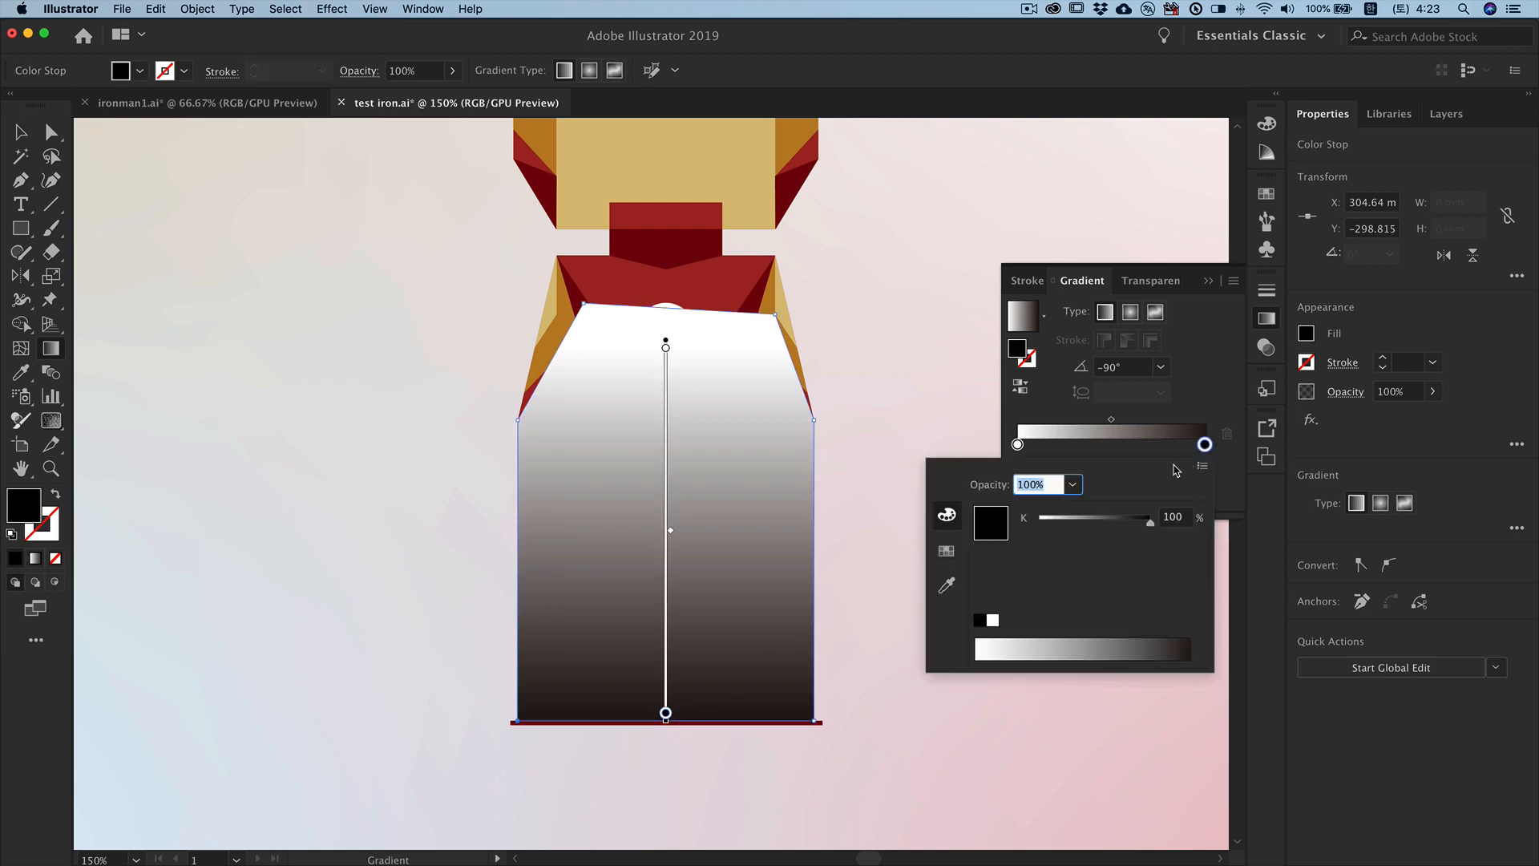
pyautogui.click(1203, 466)
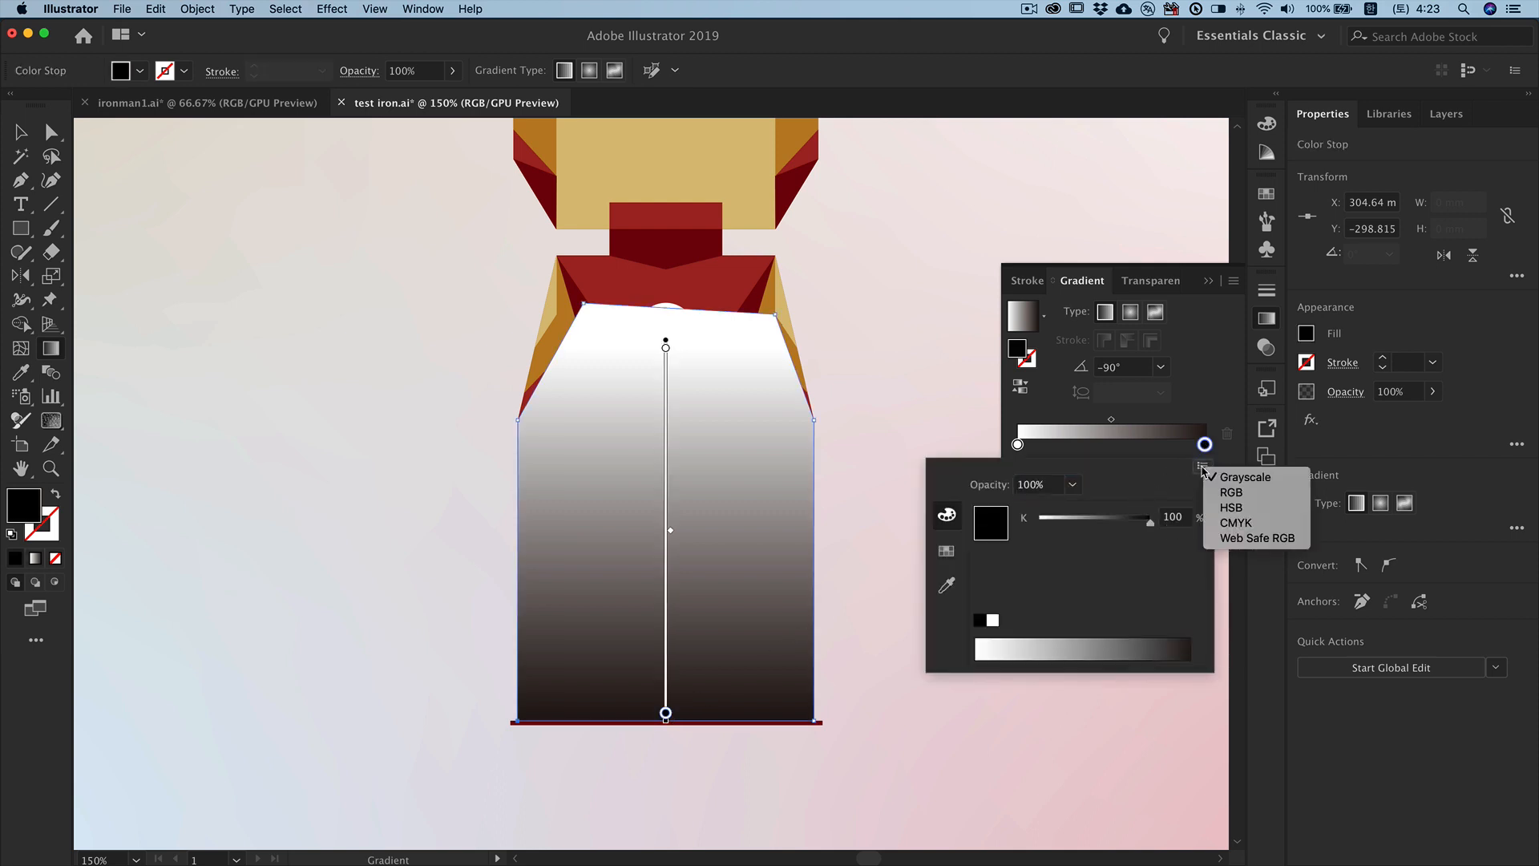
pyautogui.click(1231, 492)
pyautogui.click(994, 622)
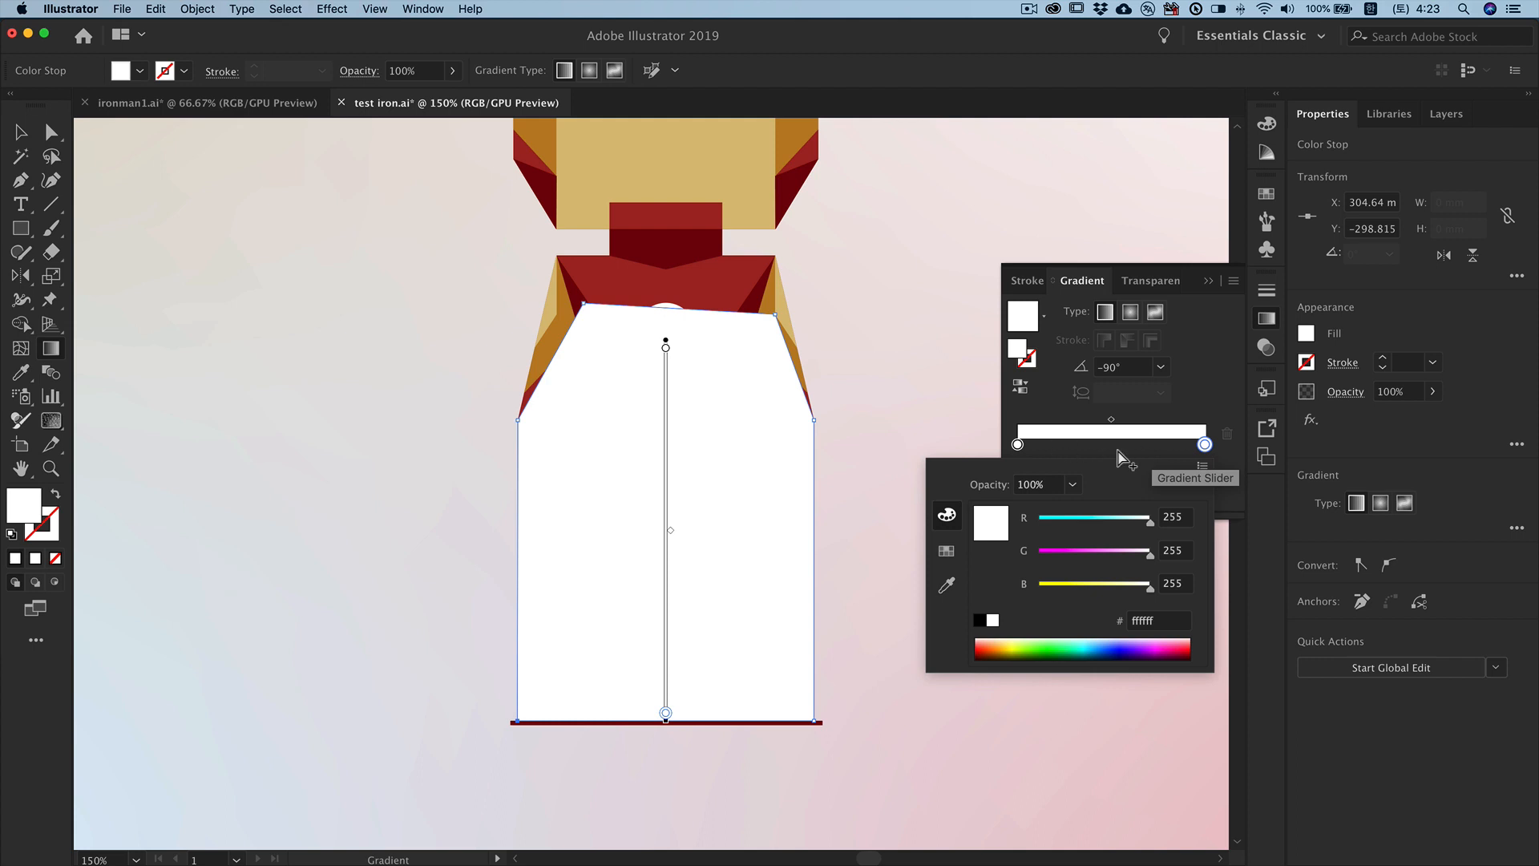
pyautogui.press('Escape')
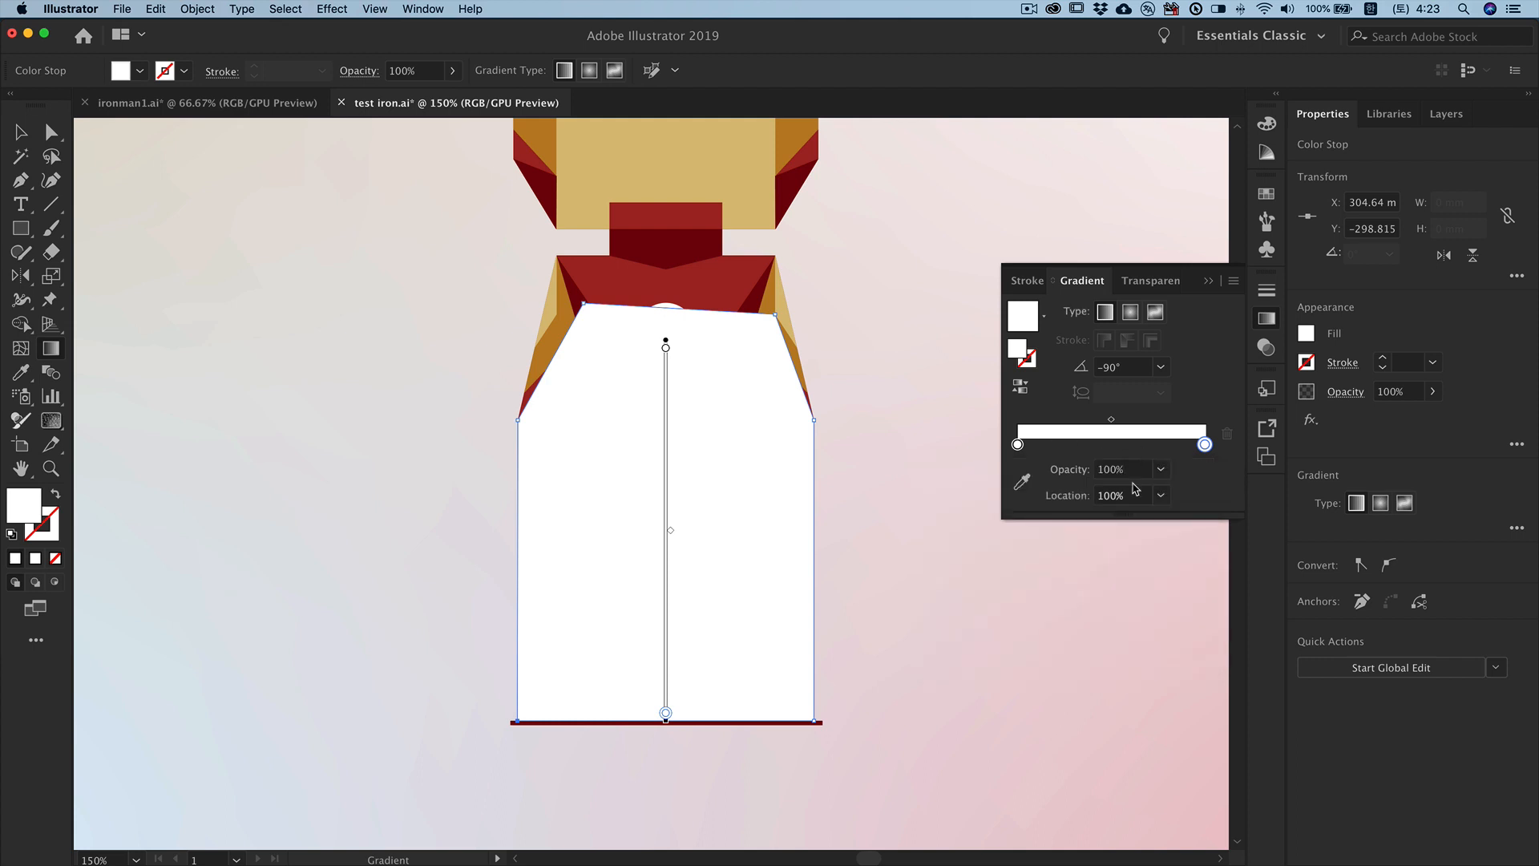
pyautogui.click(1160, 470)
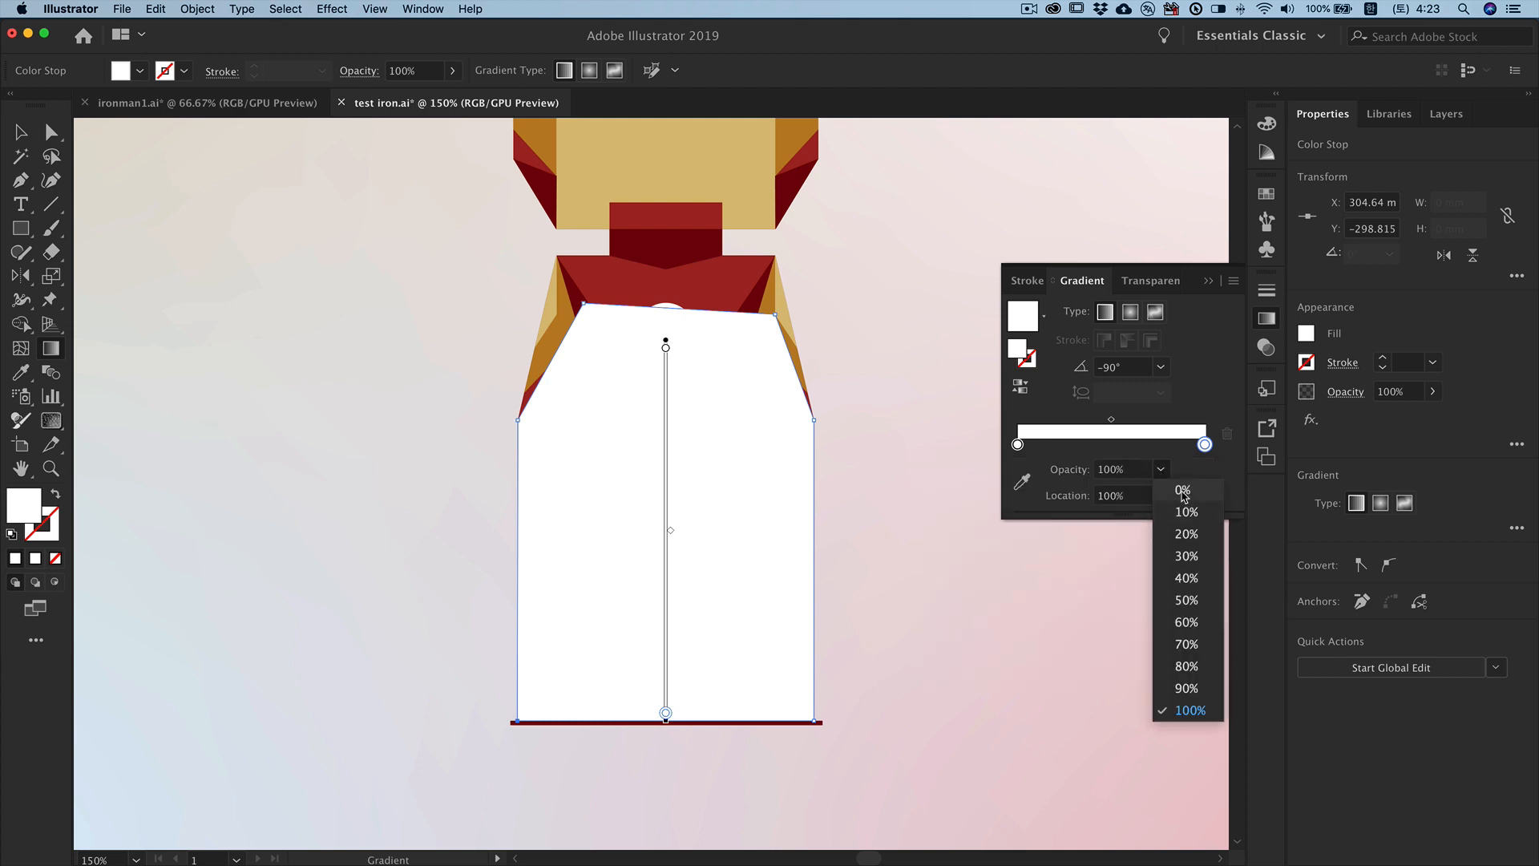
pyautogui.click(1183, 490)
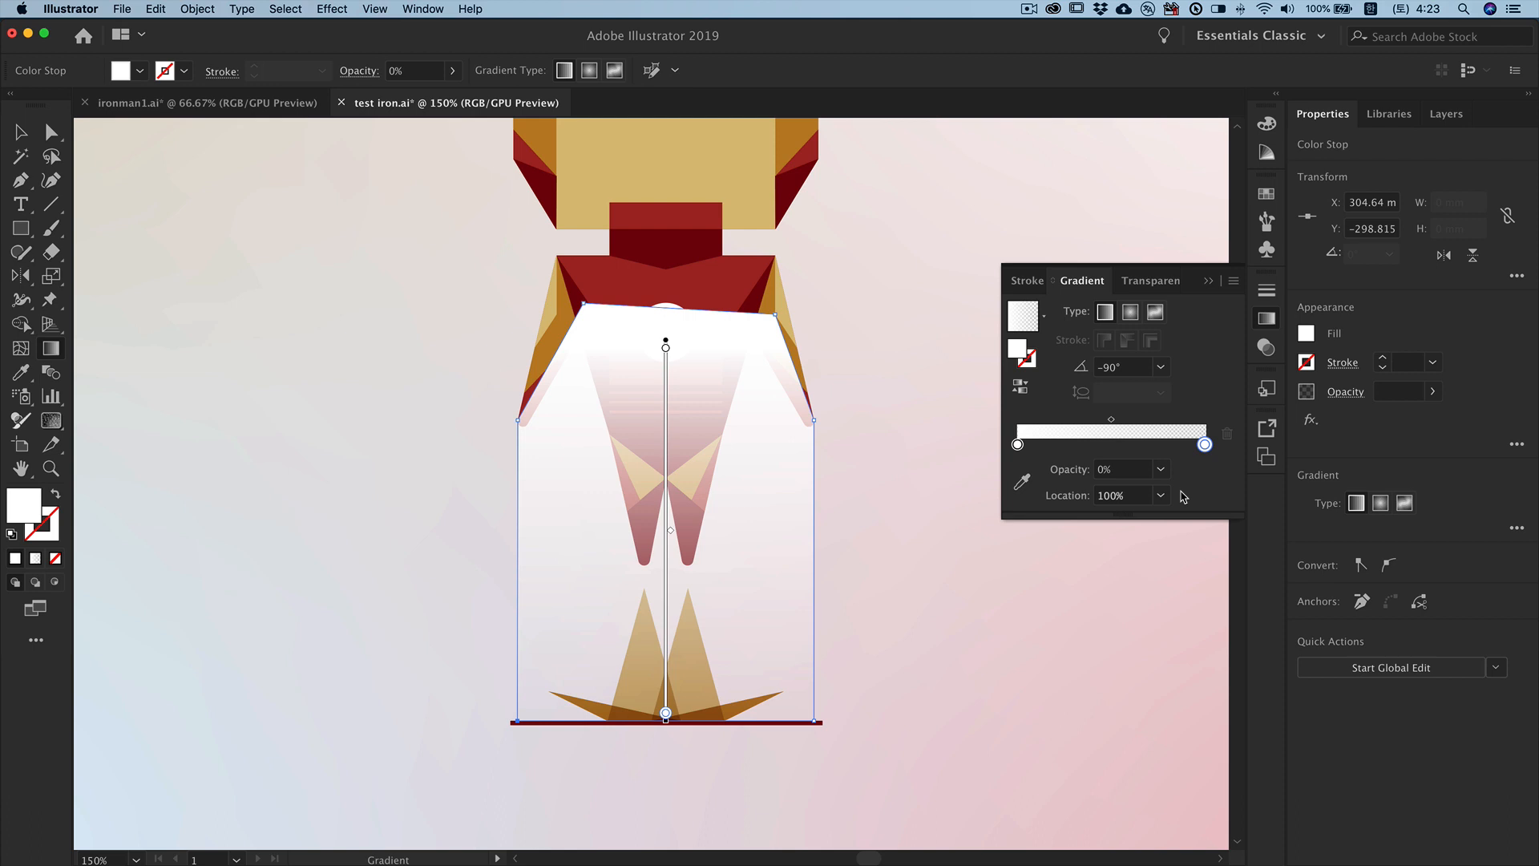
pyautogui.click(1209, 281)
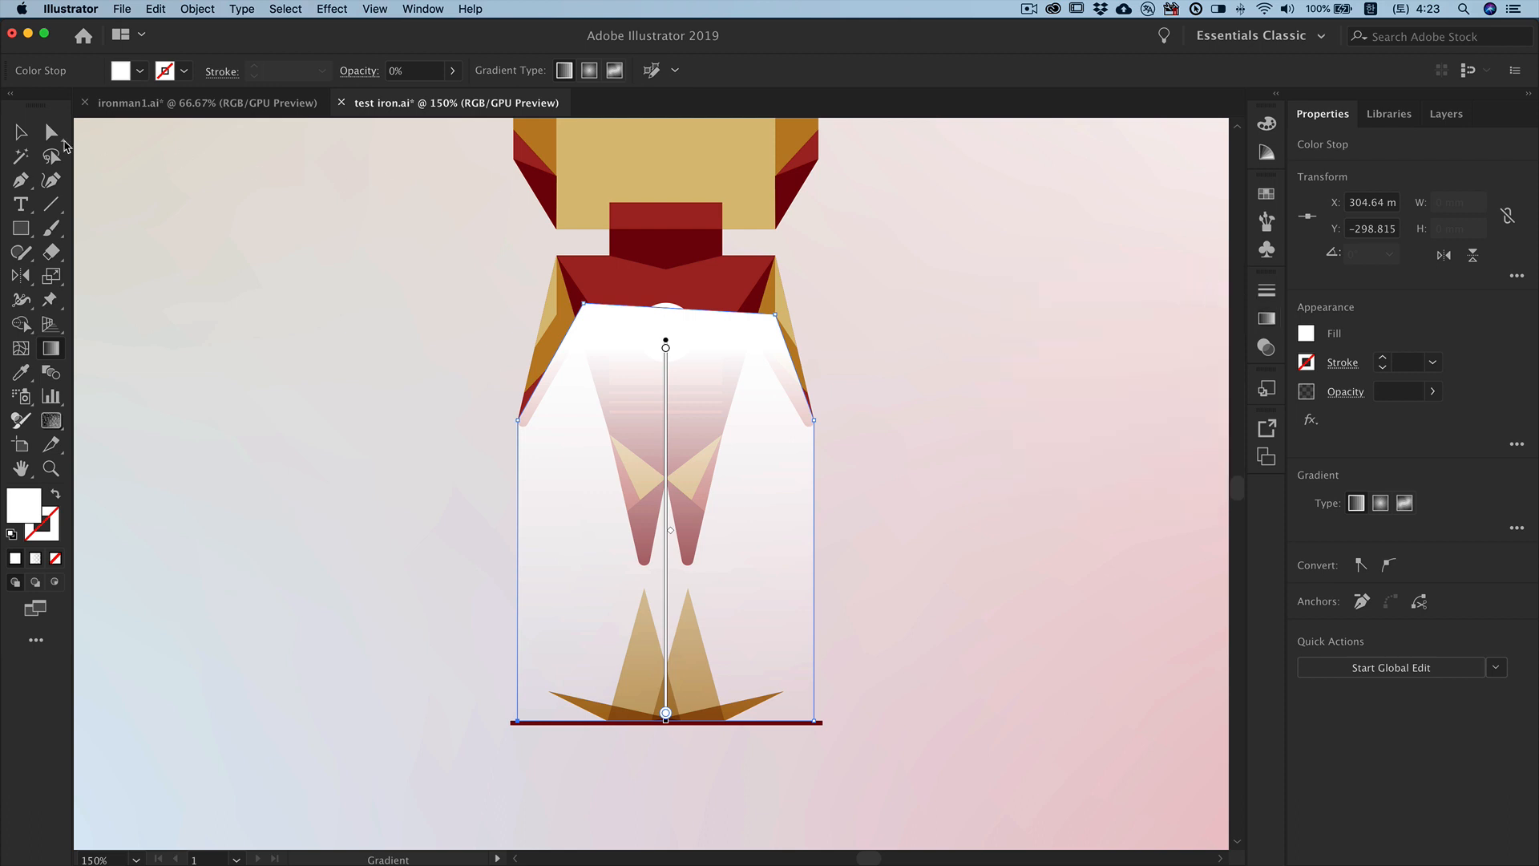
# Step: Cut the gradient shape and paste it in place directly in front of the background rectangle, behind the figure, and deselect it
pyautogui.click(18, 135)
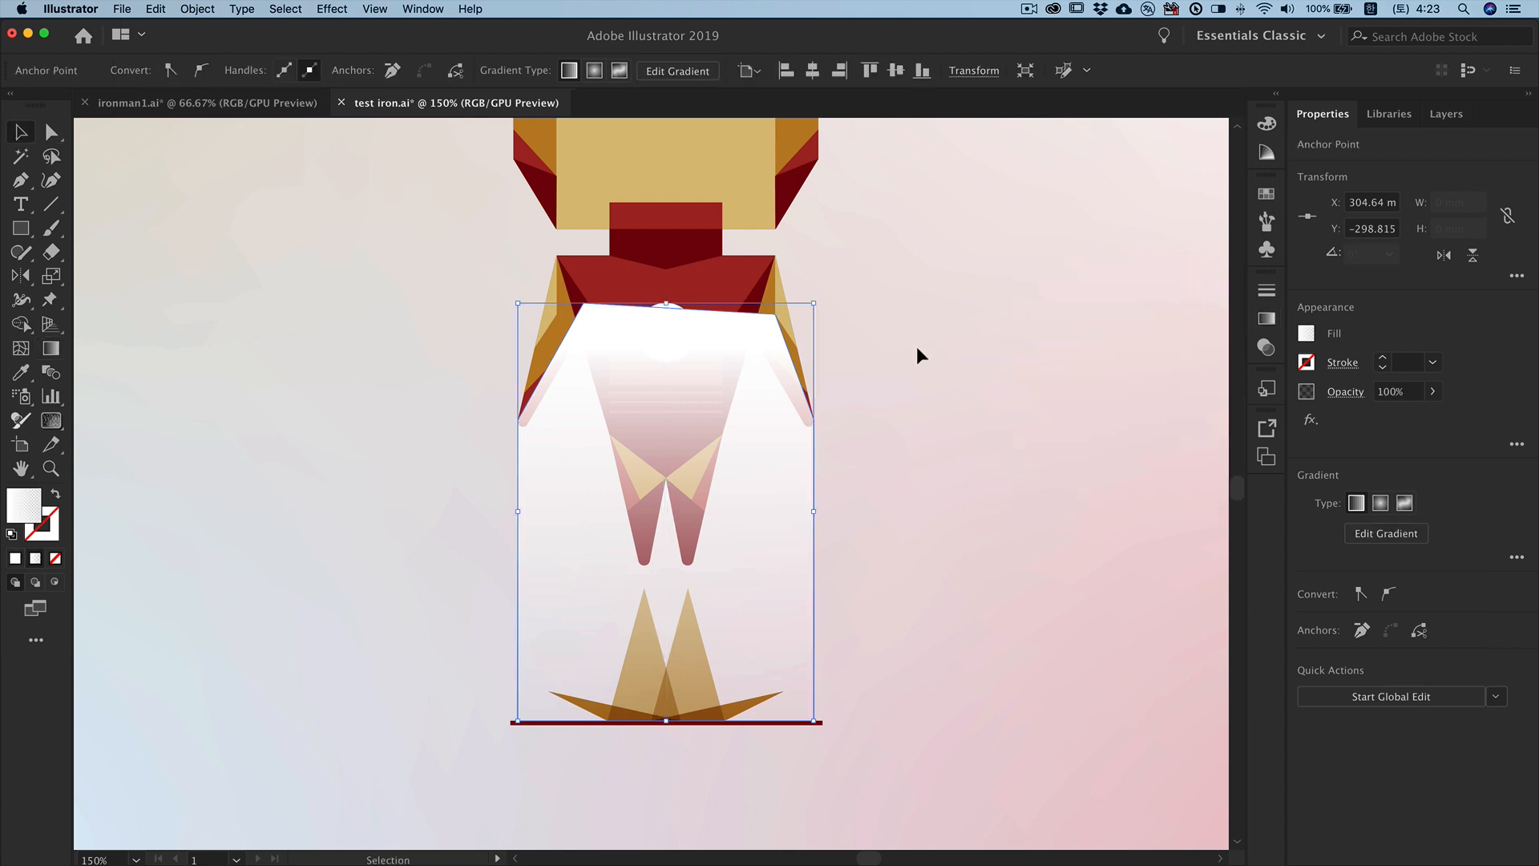
pyautogui.click(799, 383)
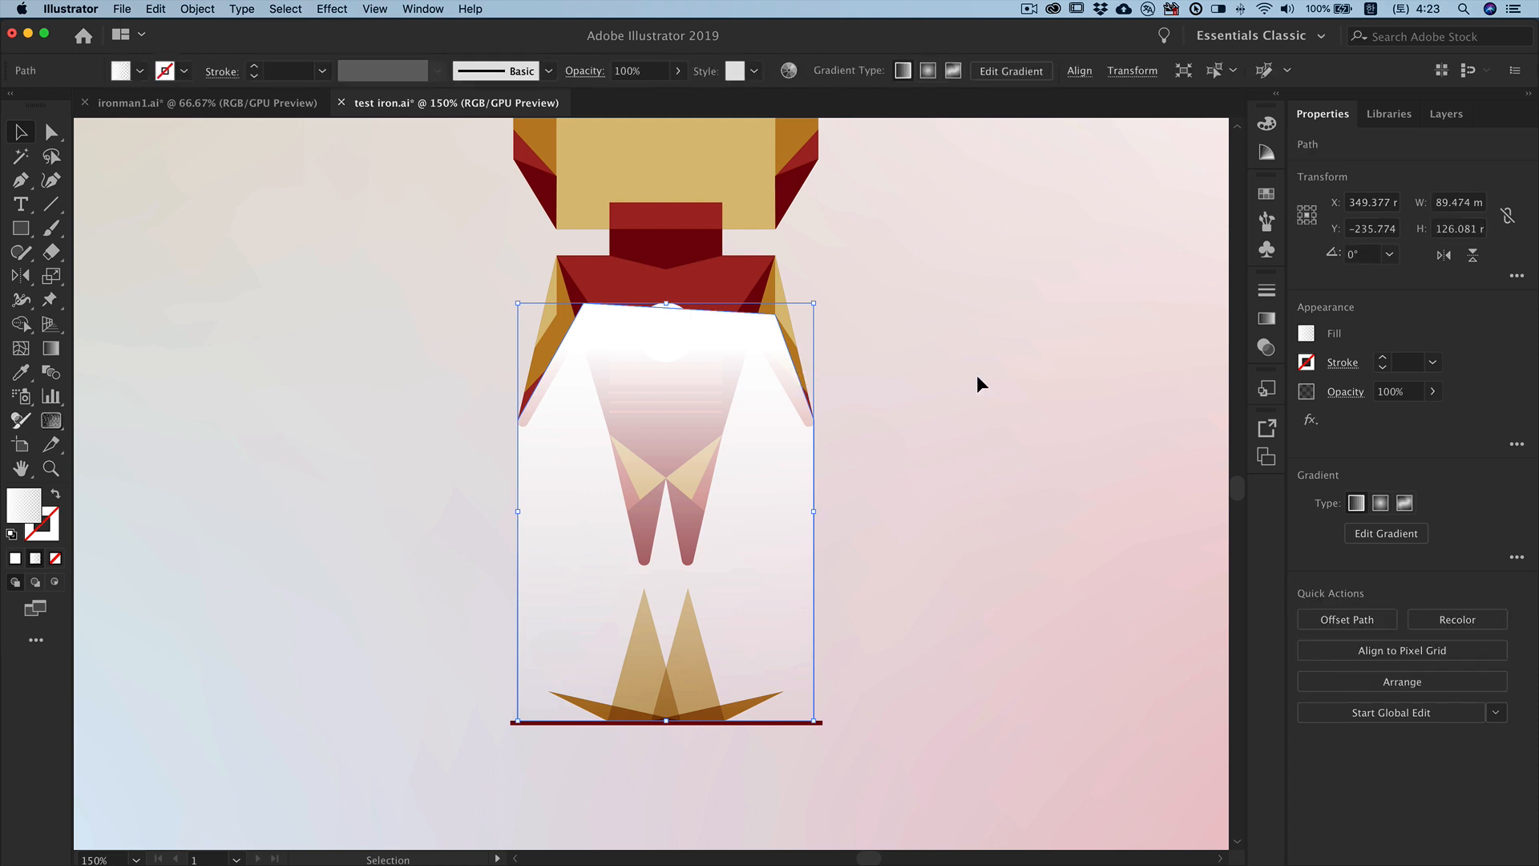
pyautogui.press('super+x')
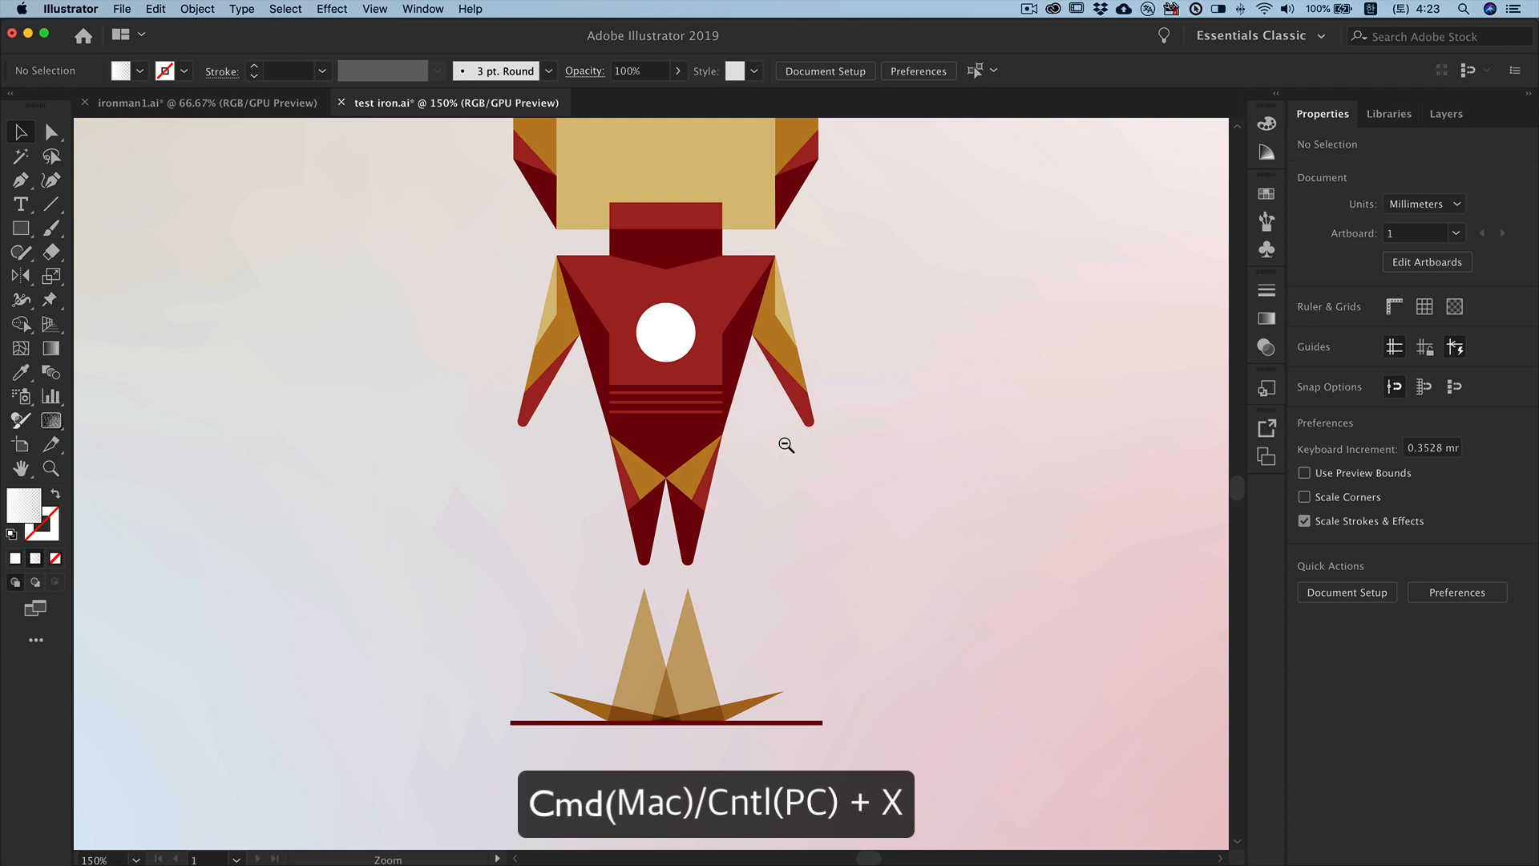
pyautogui.keyDown('alt'); pyautogui.click(786, 445); pyautogui.keyUp('alt')
pyautogui.keyDown('alt'); pyautogui.click(742, 443); pyautogui.keyUp('alt')
pyautogui.moveTo(742, 444); pyautogui.dragTo(858, 449)
pyautogui.moveTo(1128, 473); pyautogui.dragTo(1062, 463)
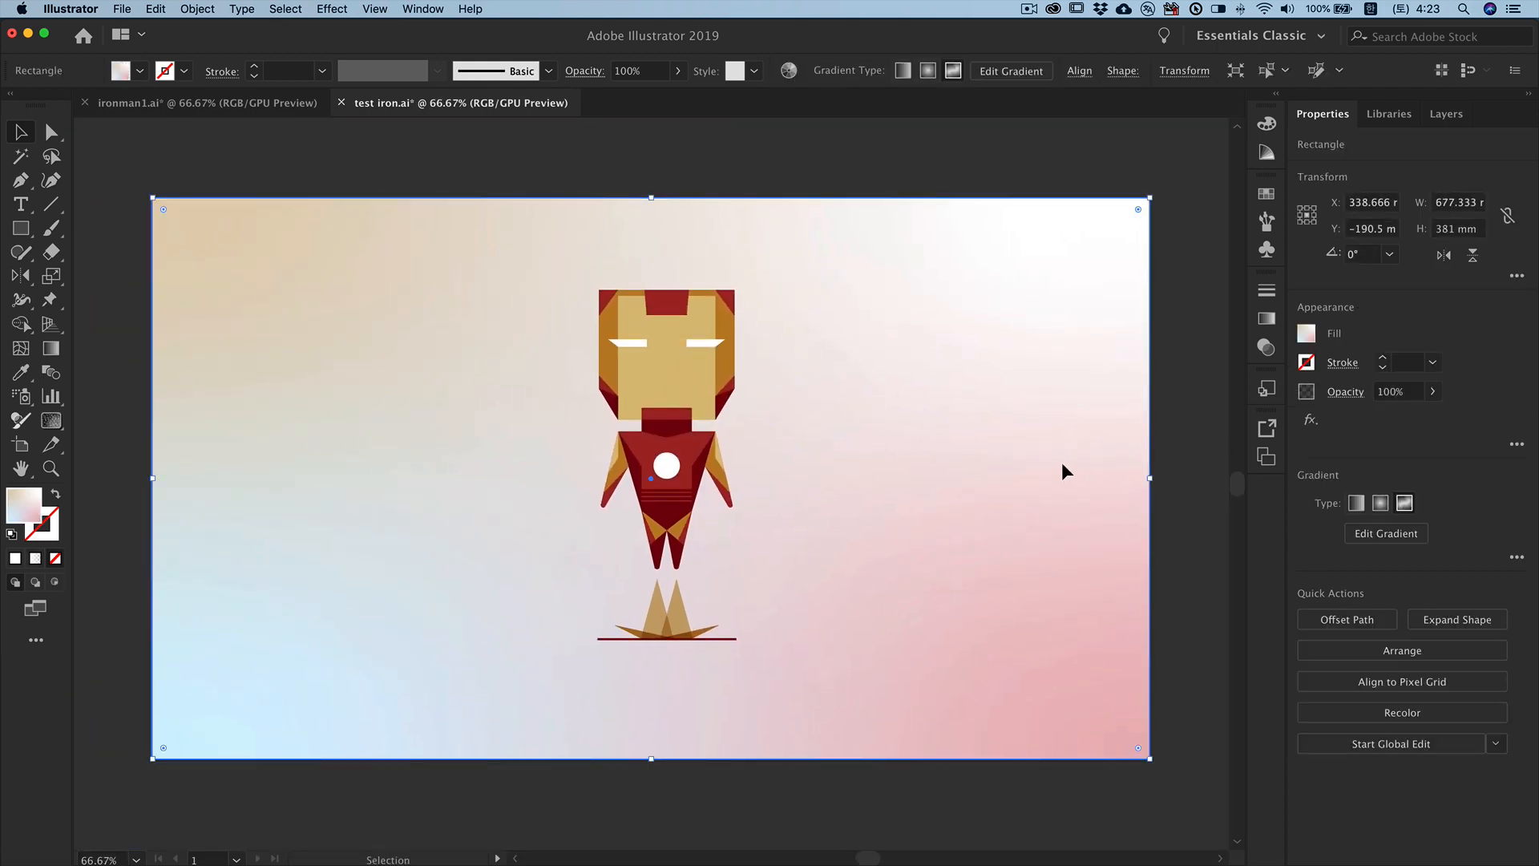
pyautogui.press('super+f')
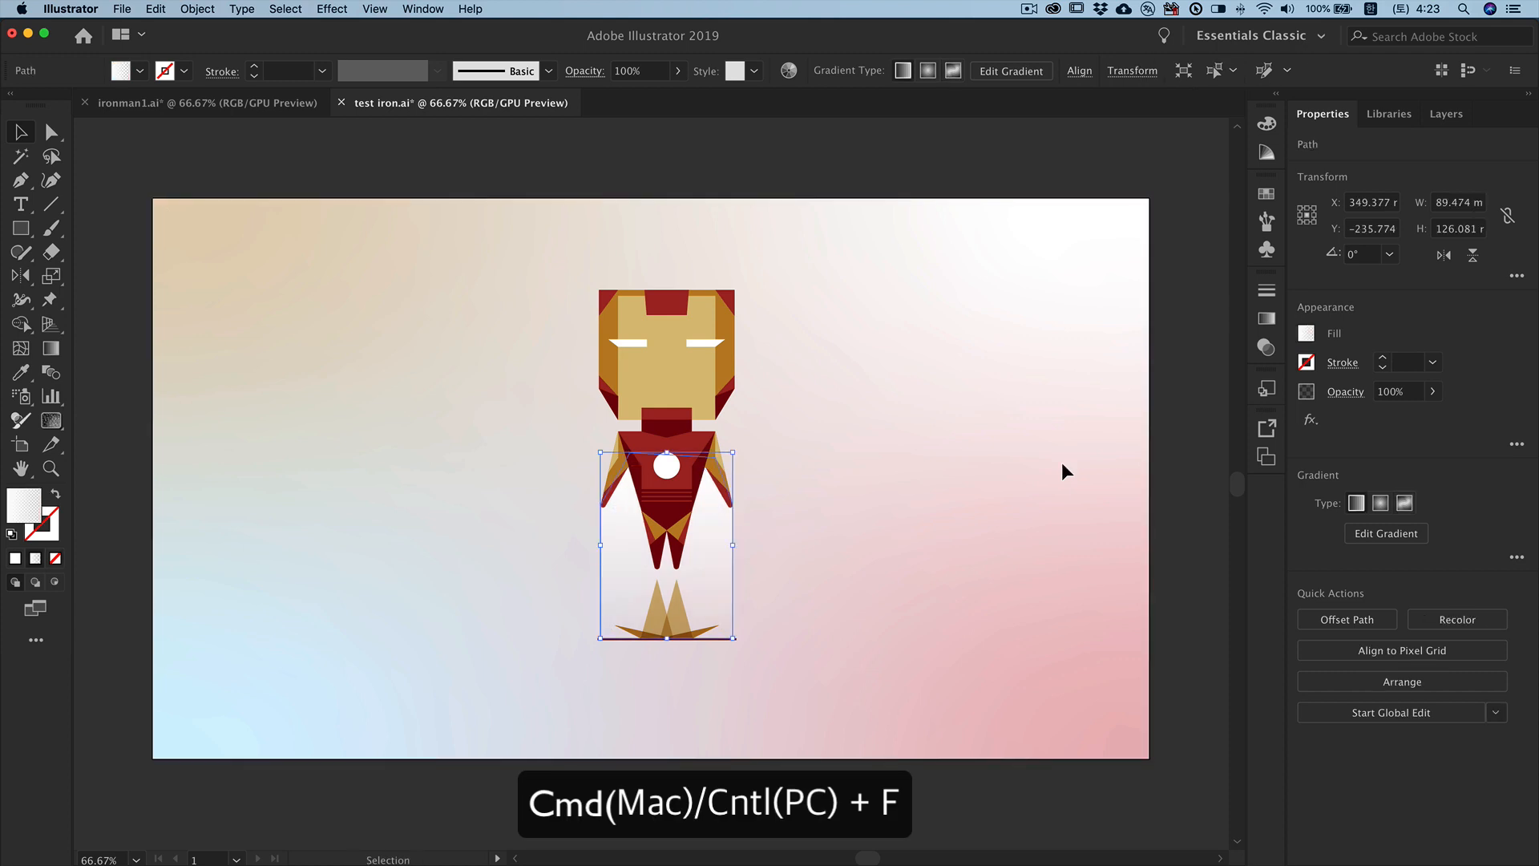
pyautogui.click(1168, 462)
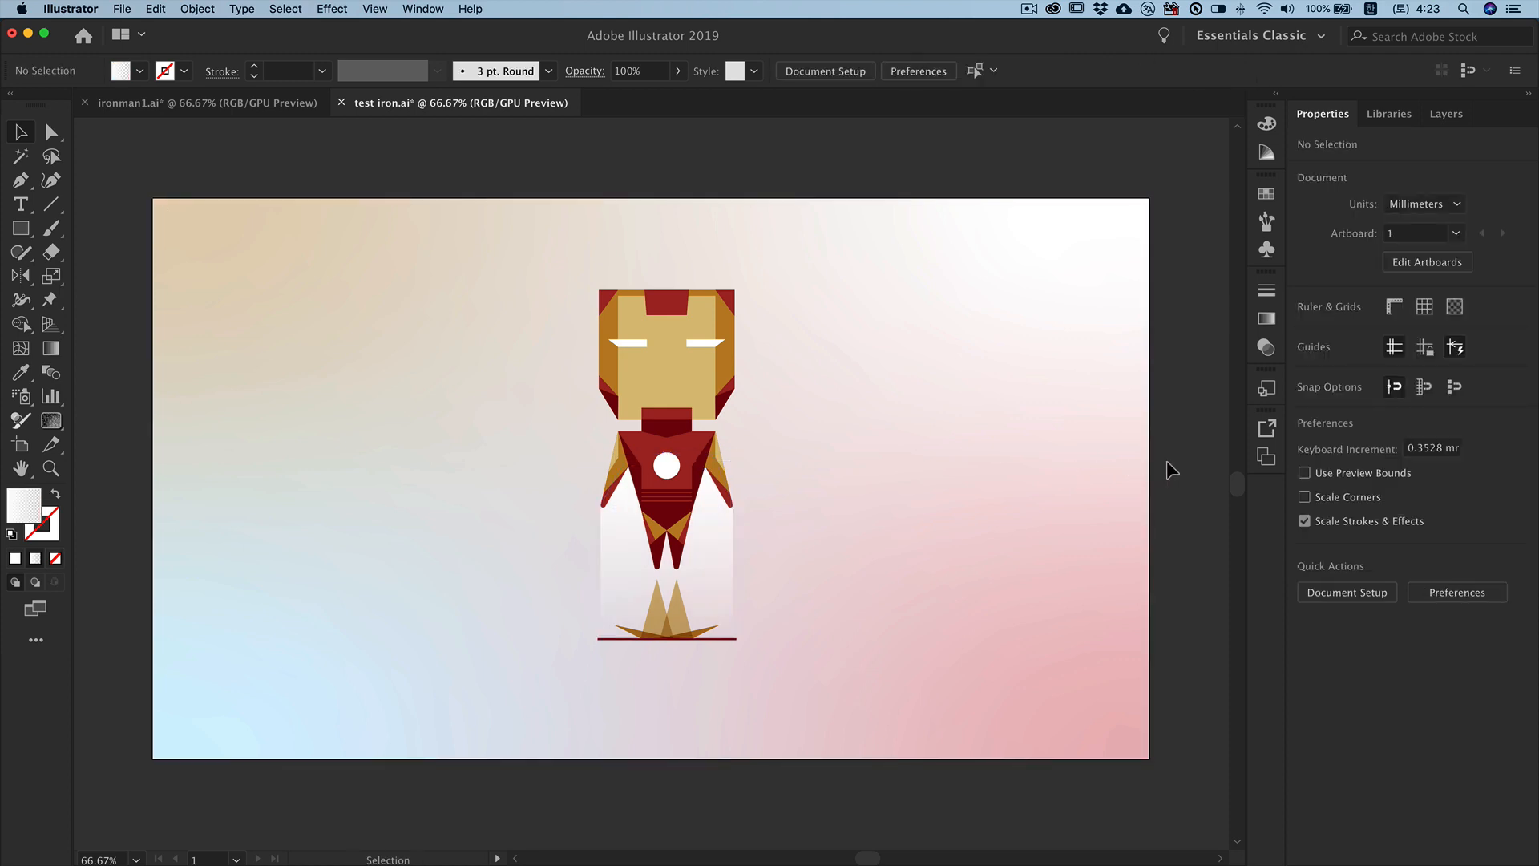
pyautogui.press('super+space')
pyautogui.moveTo(692, 504); pyautogui.dragTo(784, 516)
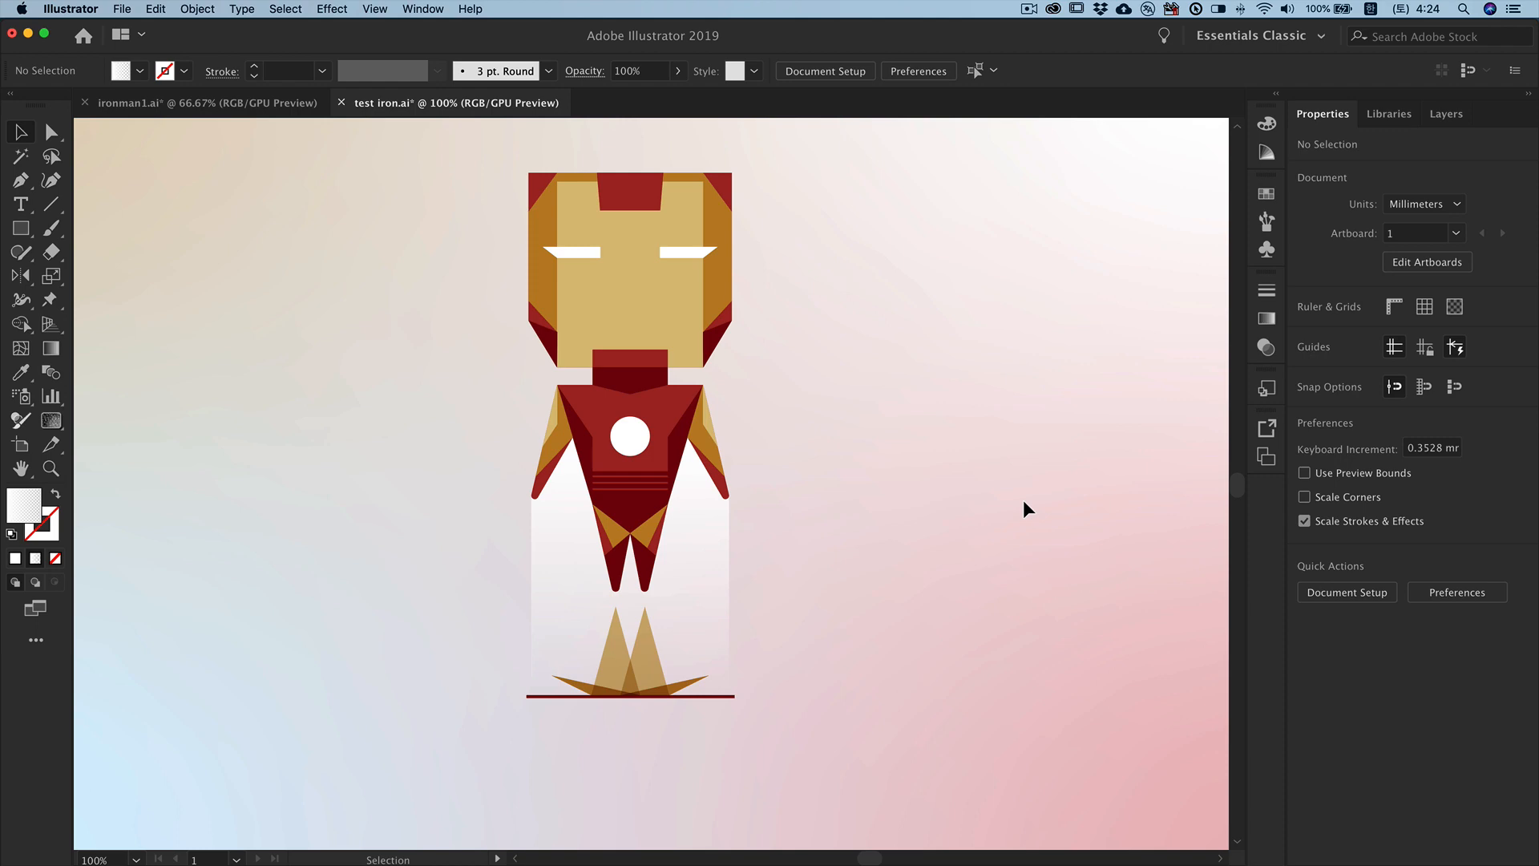